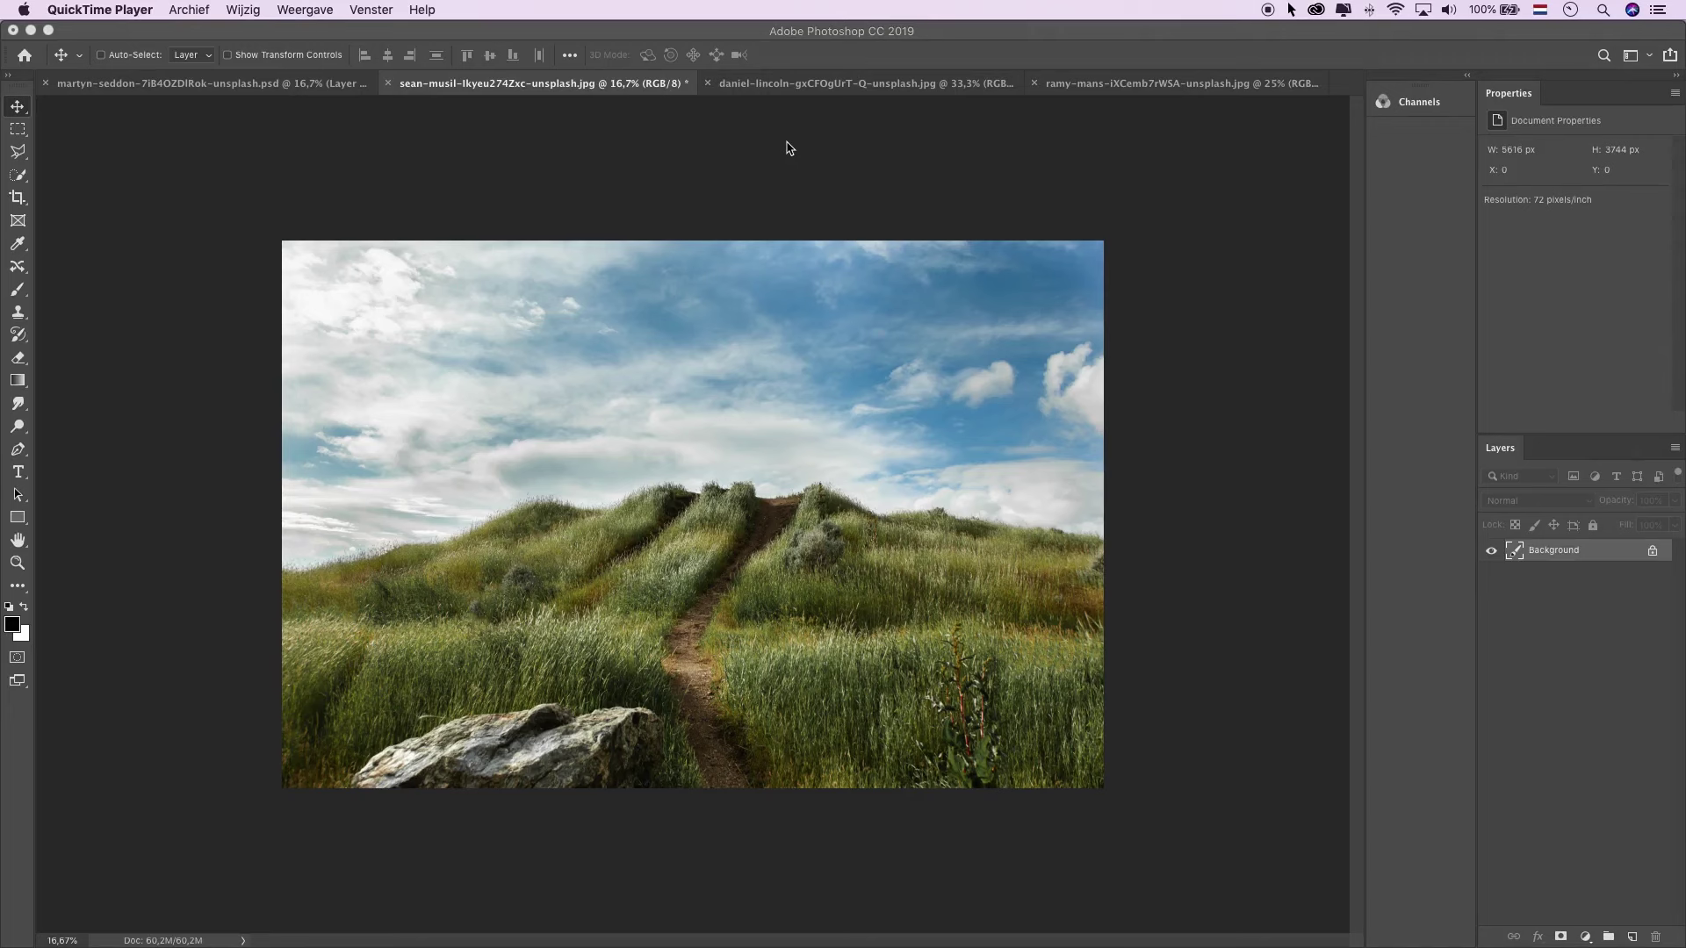
Create a new RGB document of 2160 x 2700 pixels at 150 pixels/inch with a white background.
click(787, 130)
key(super+n)
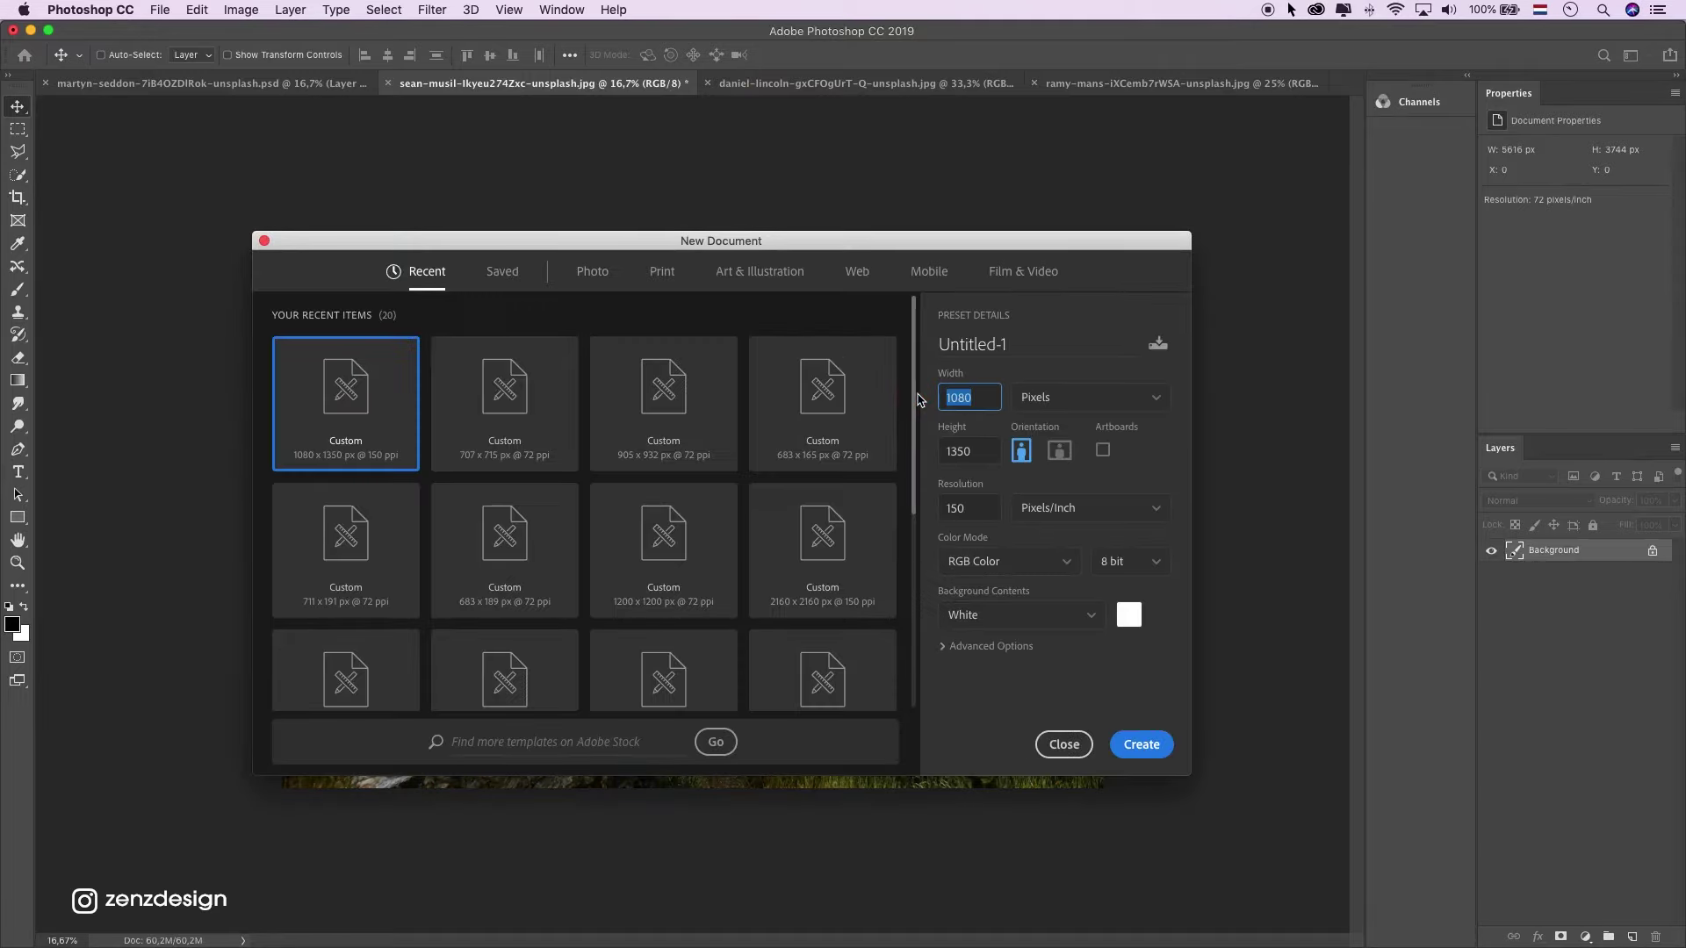
text(2160)
key(Tab)
text(2)
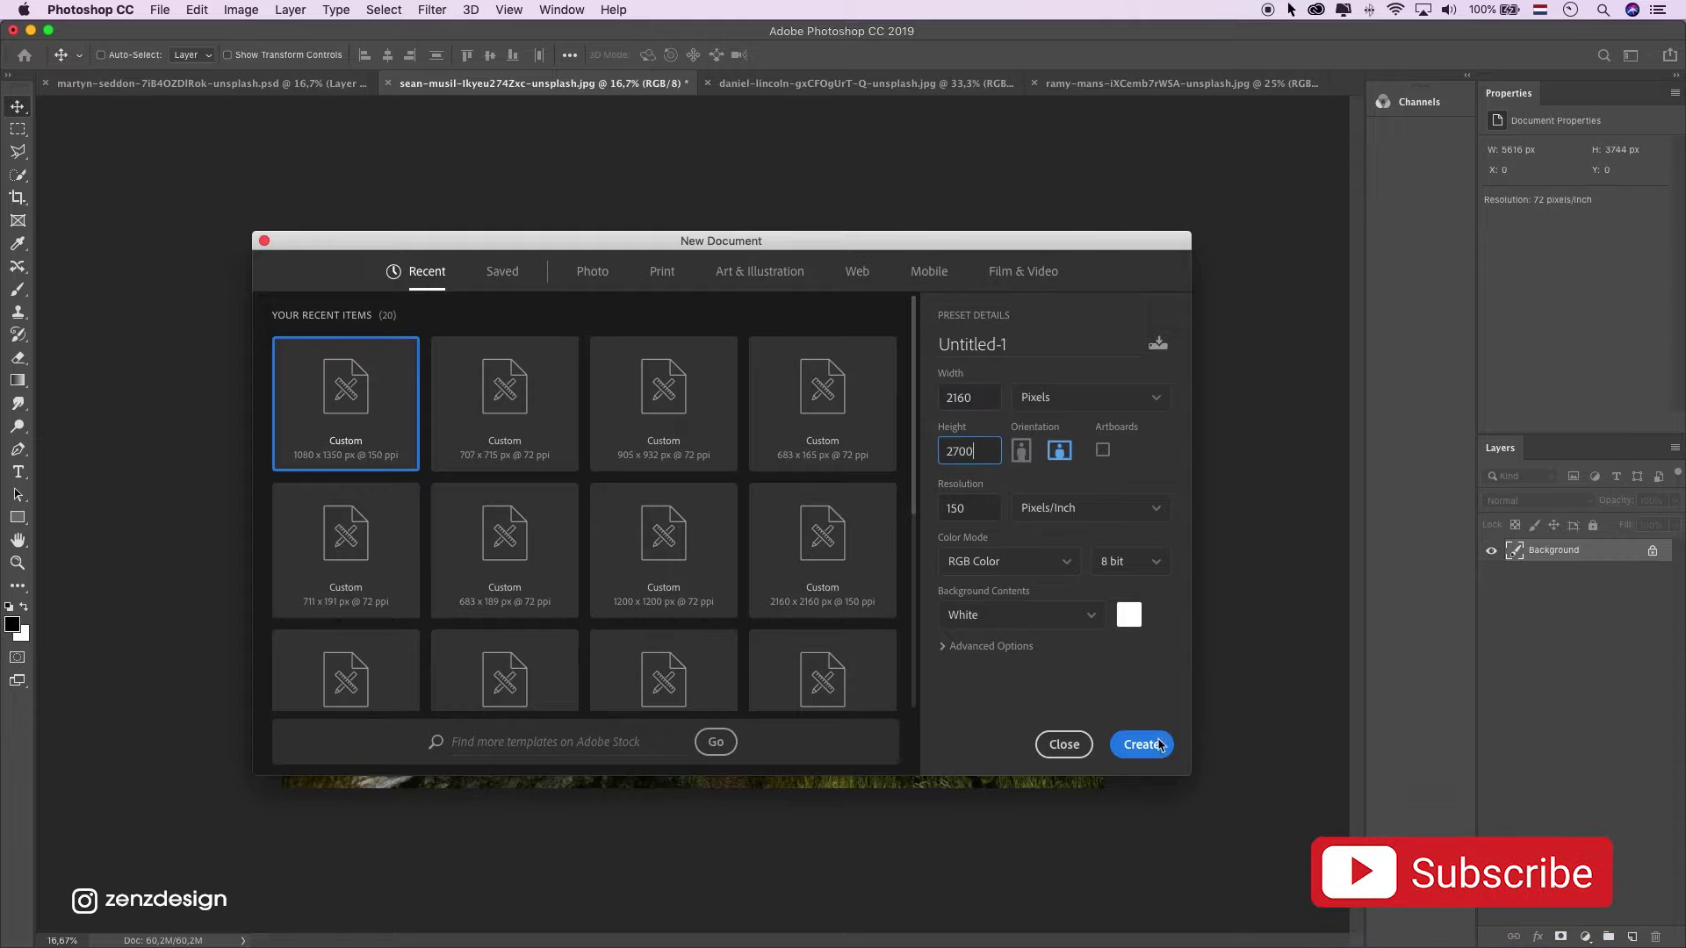
click(1141, 746)
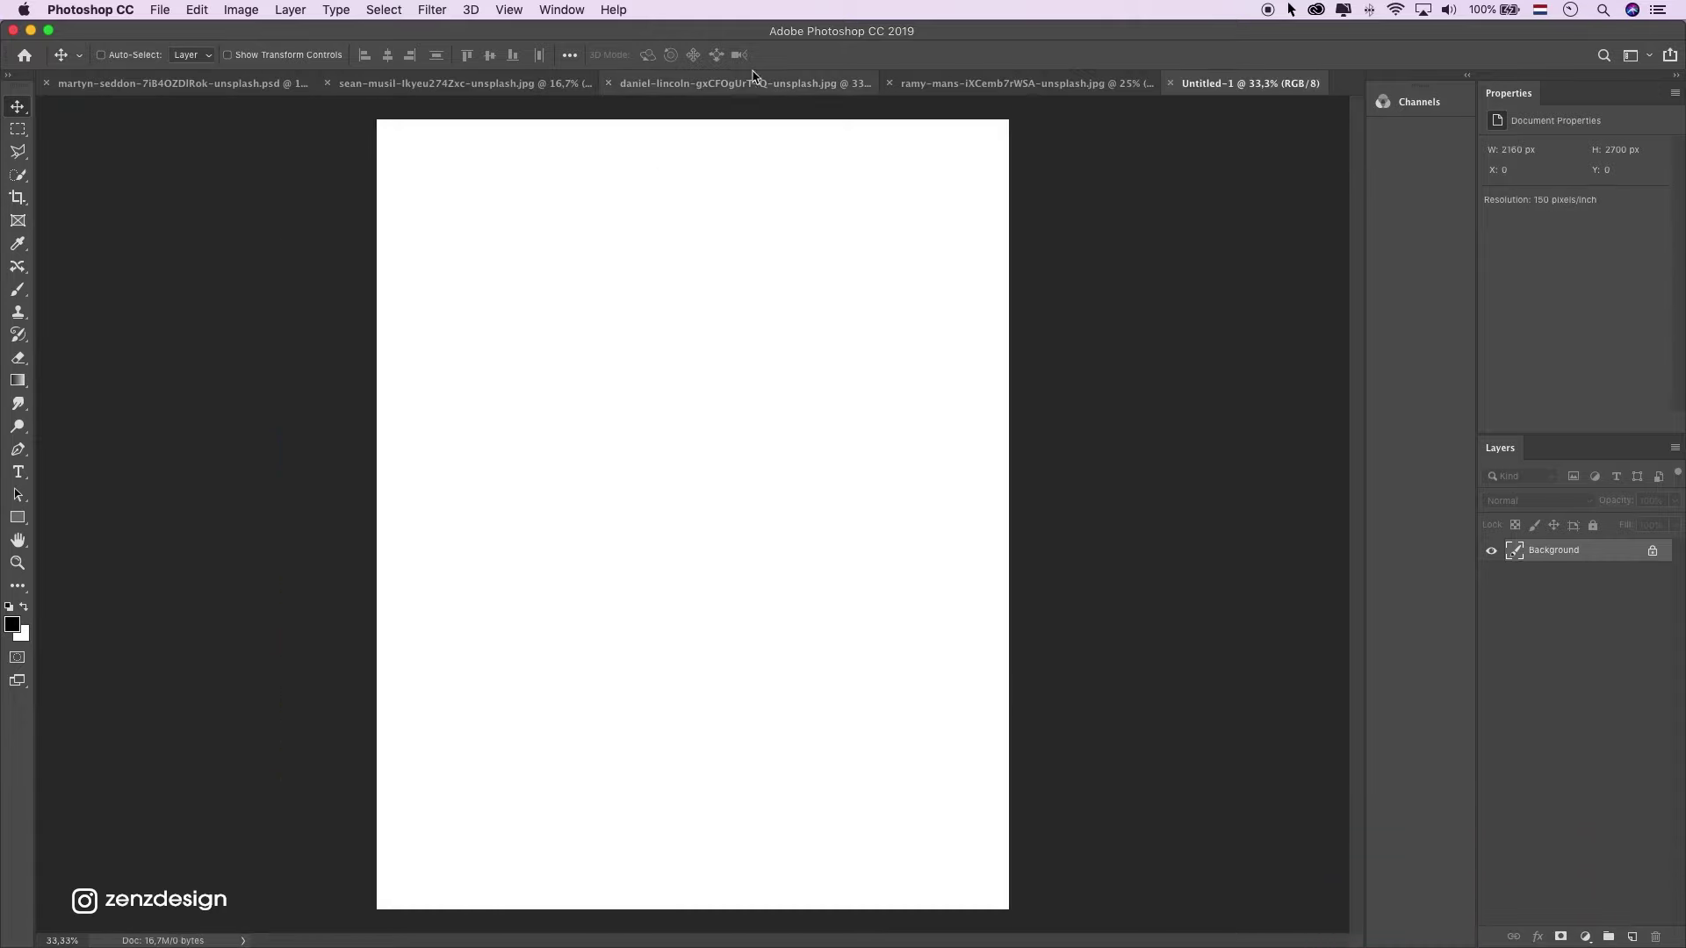
Copy the grassy hill photo from its open document into the new document and convert its layer to a smart object.
click(936, 91)
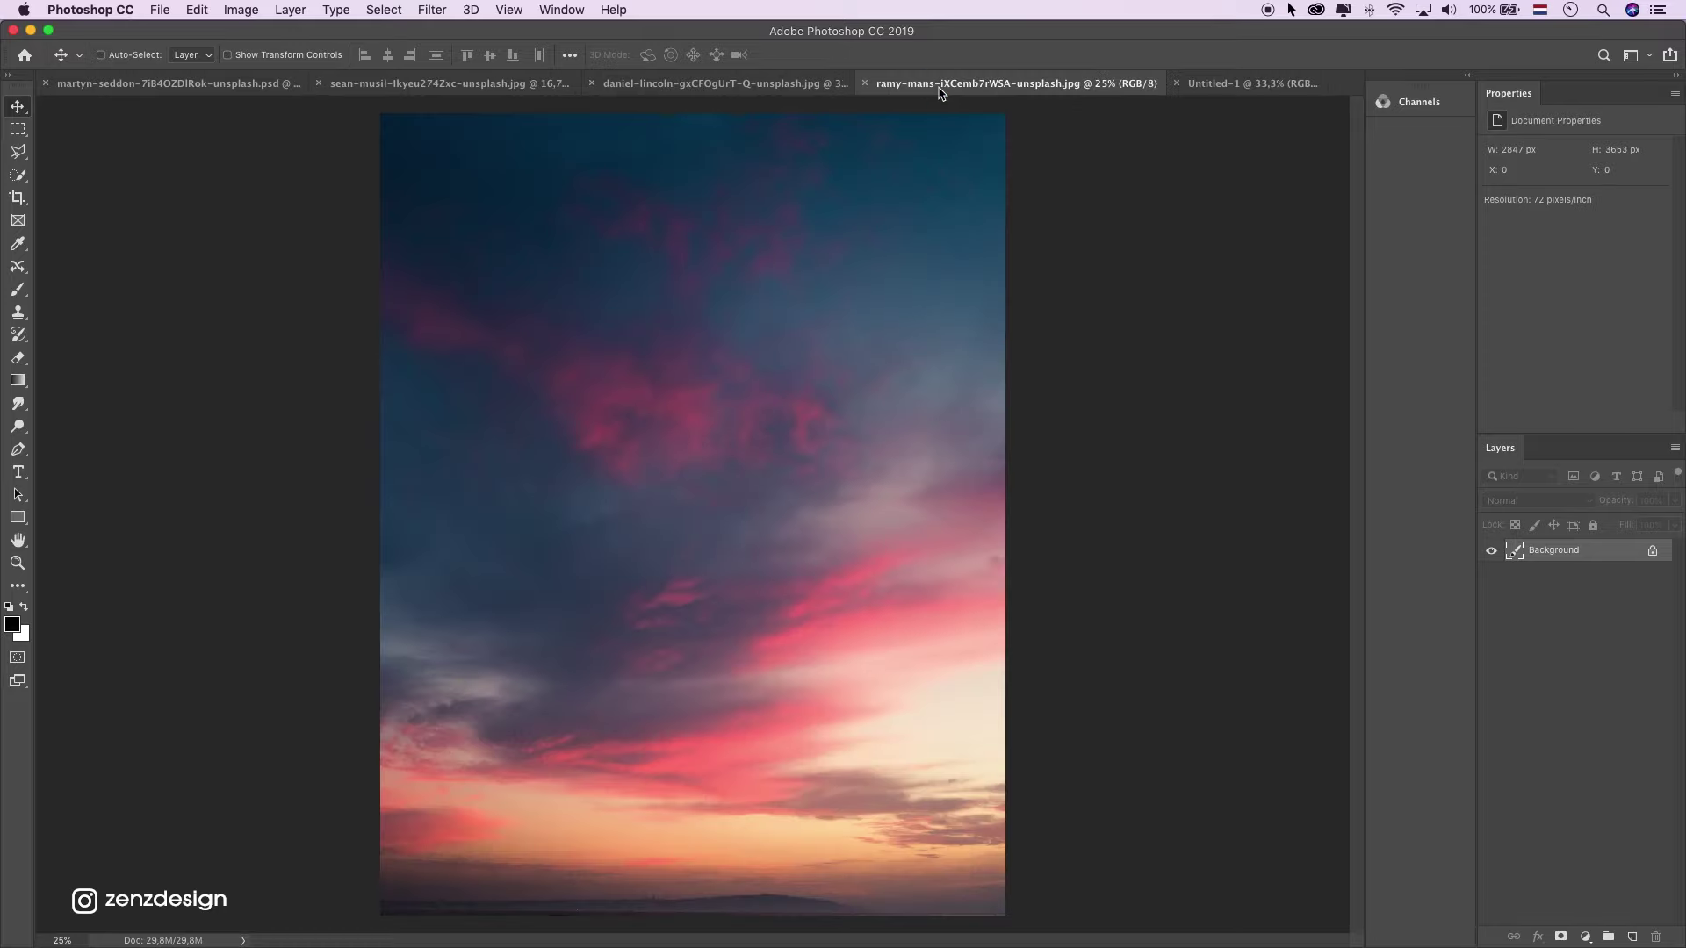
click(720, 84)
click(501, 84)
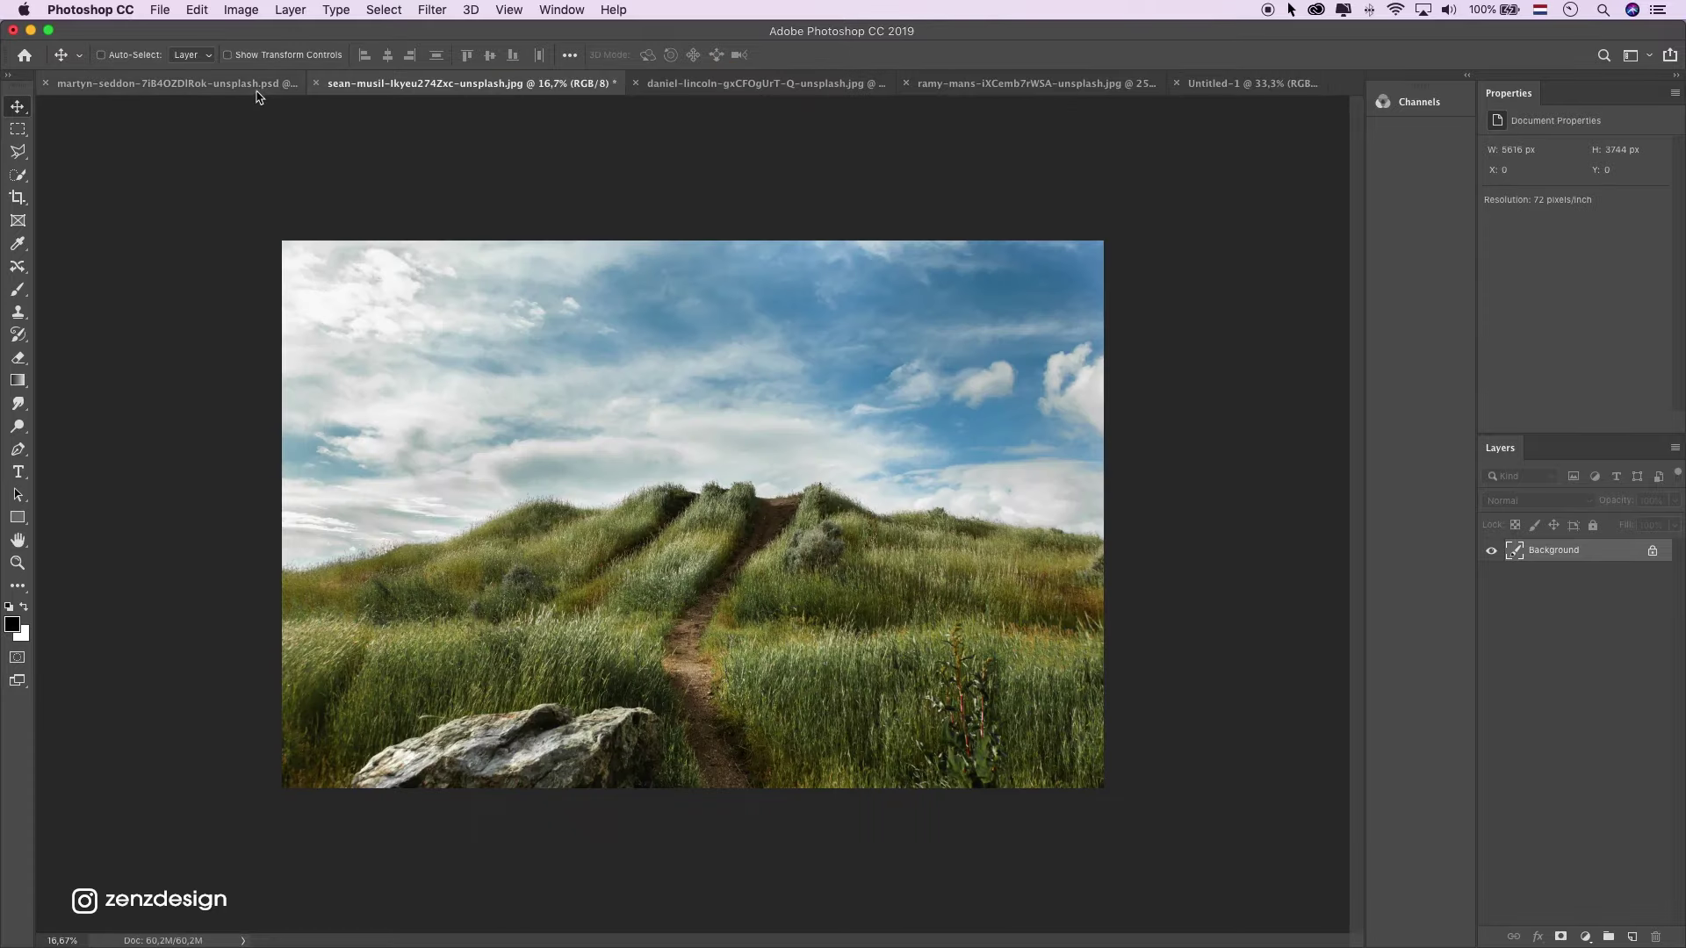
drag(569, 289, 702, 301)
drag(829, 313, 806, 324)
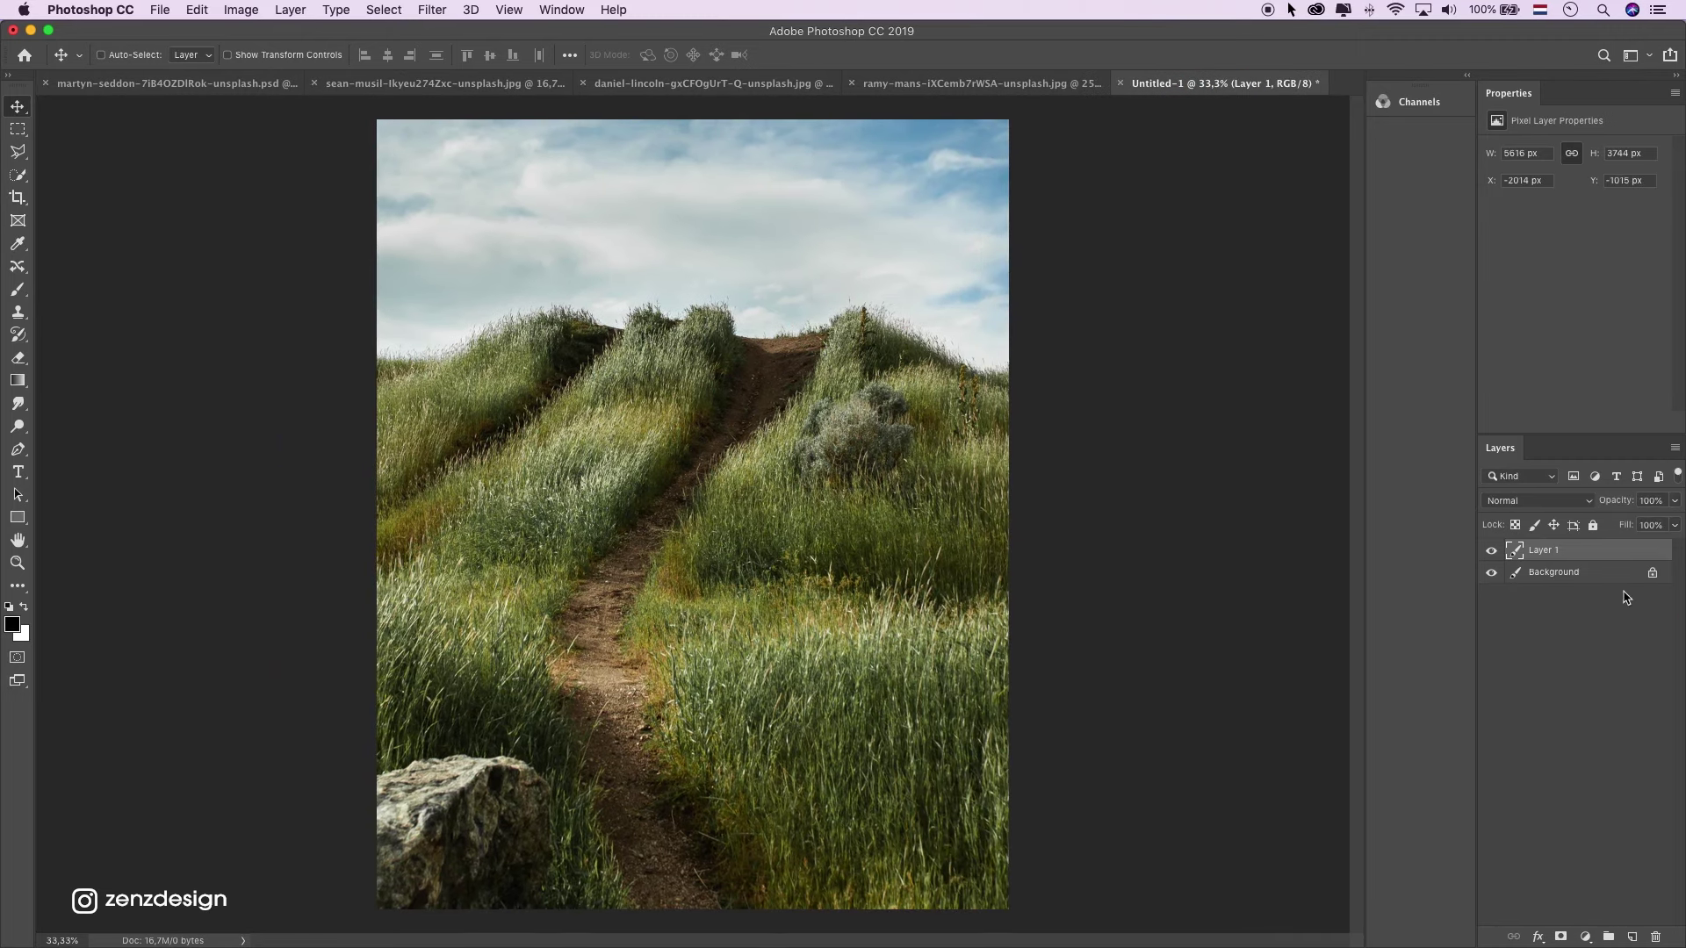
right_click(1562, 549)
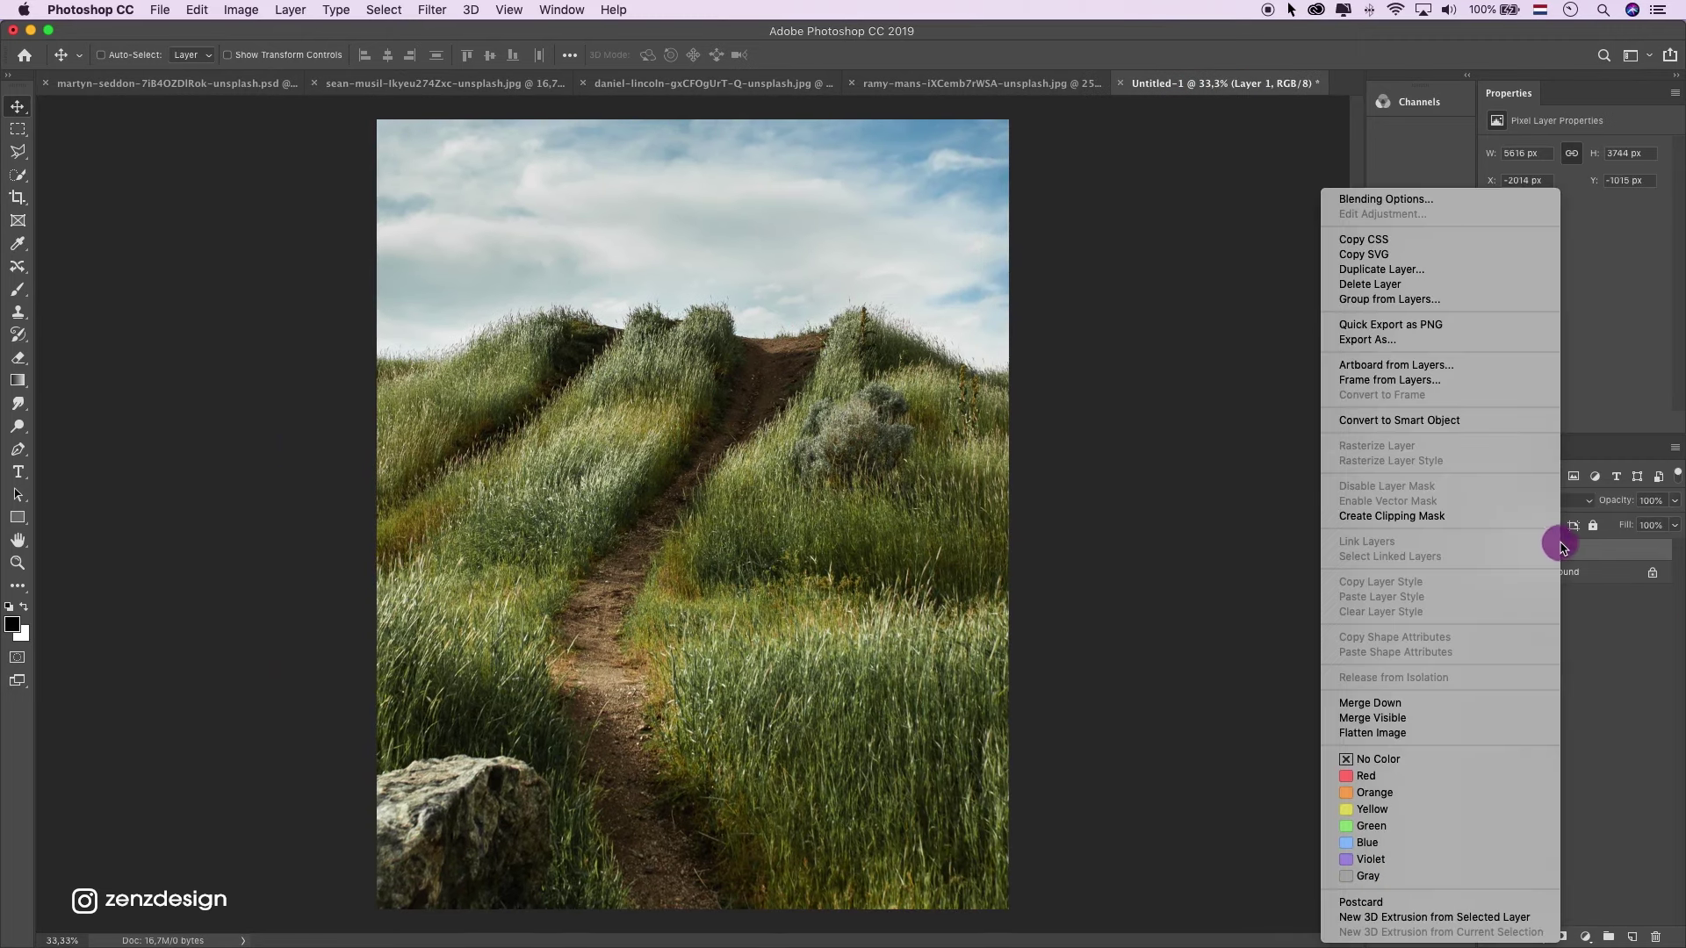
click(1441, 421)
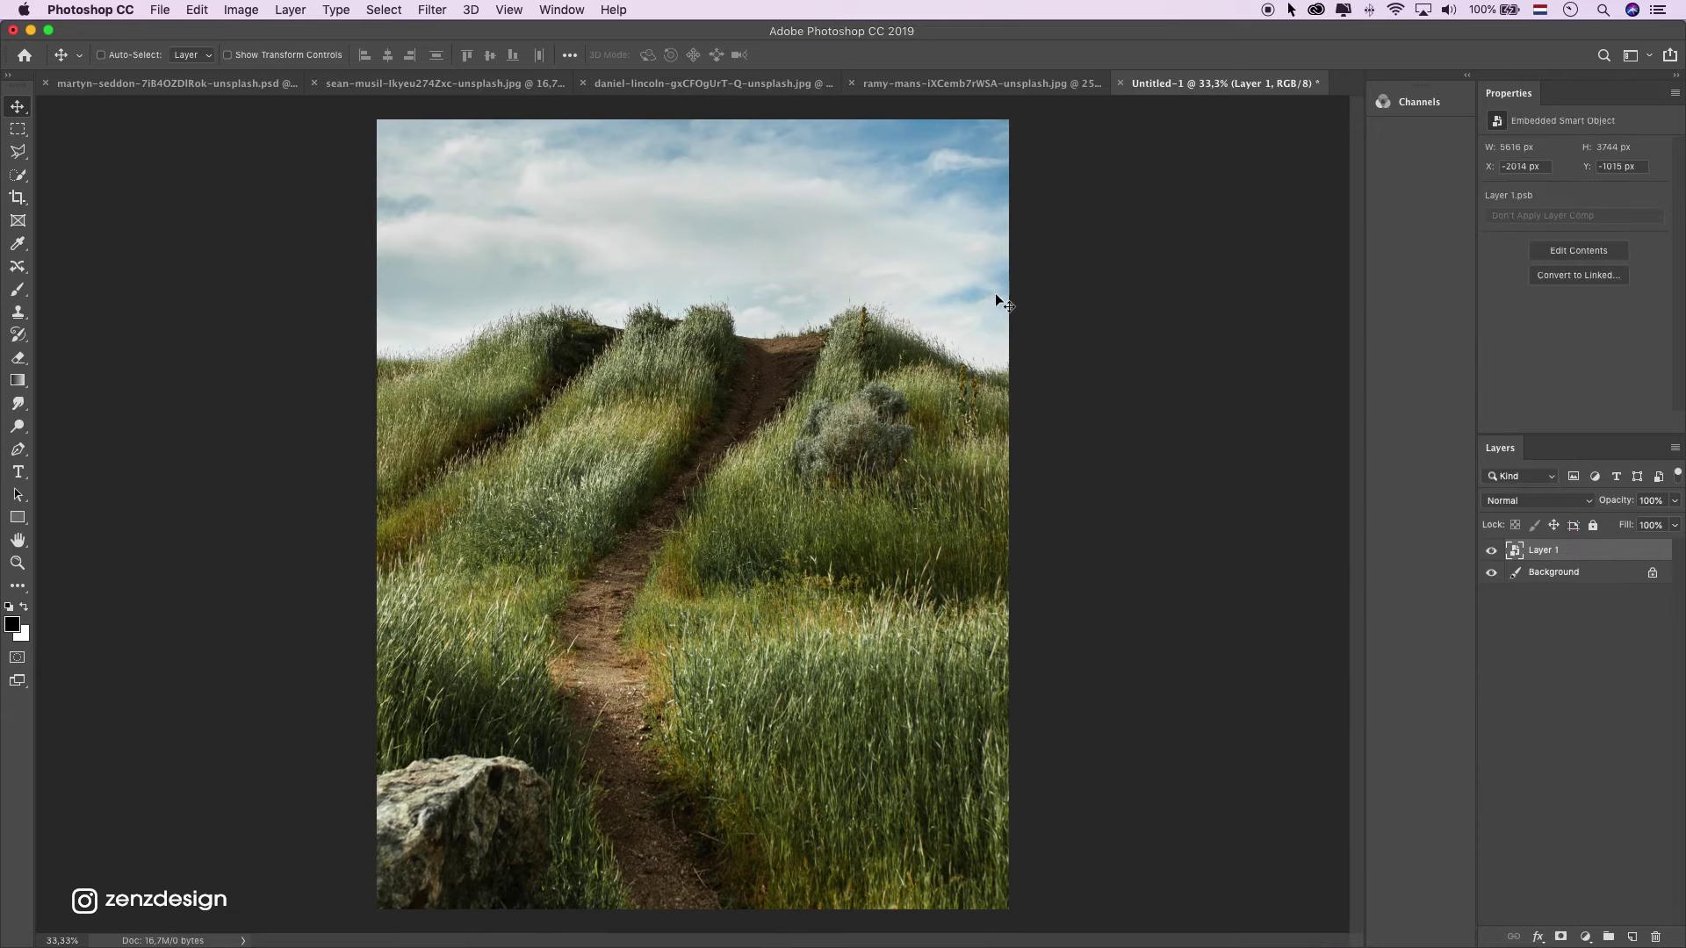
Scale the hill layer to about 77% so it fills the canvas, and shift it slightly left.
key(super+t)
drag(1025, 501, 1019, 439)
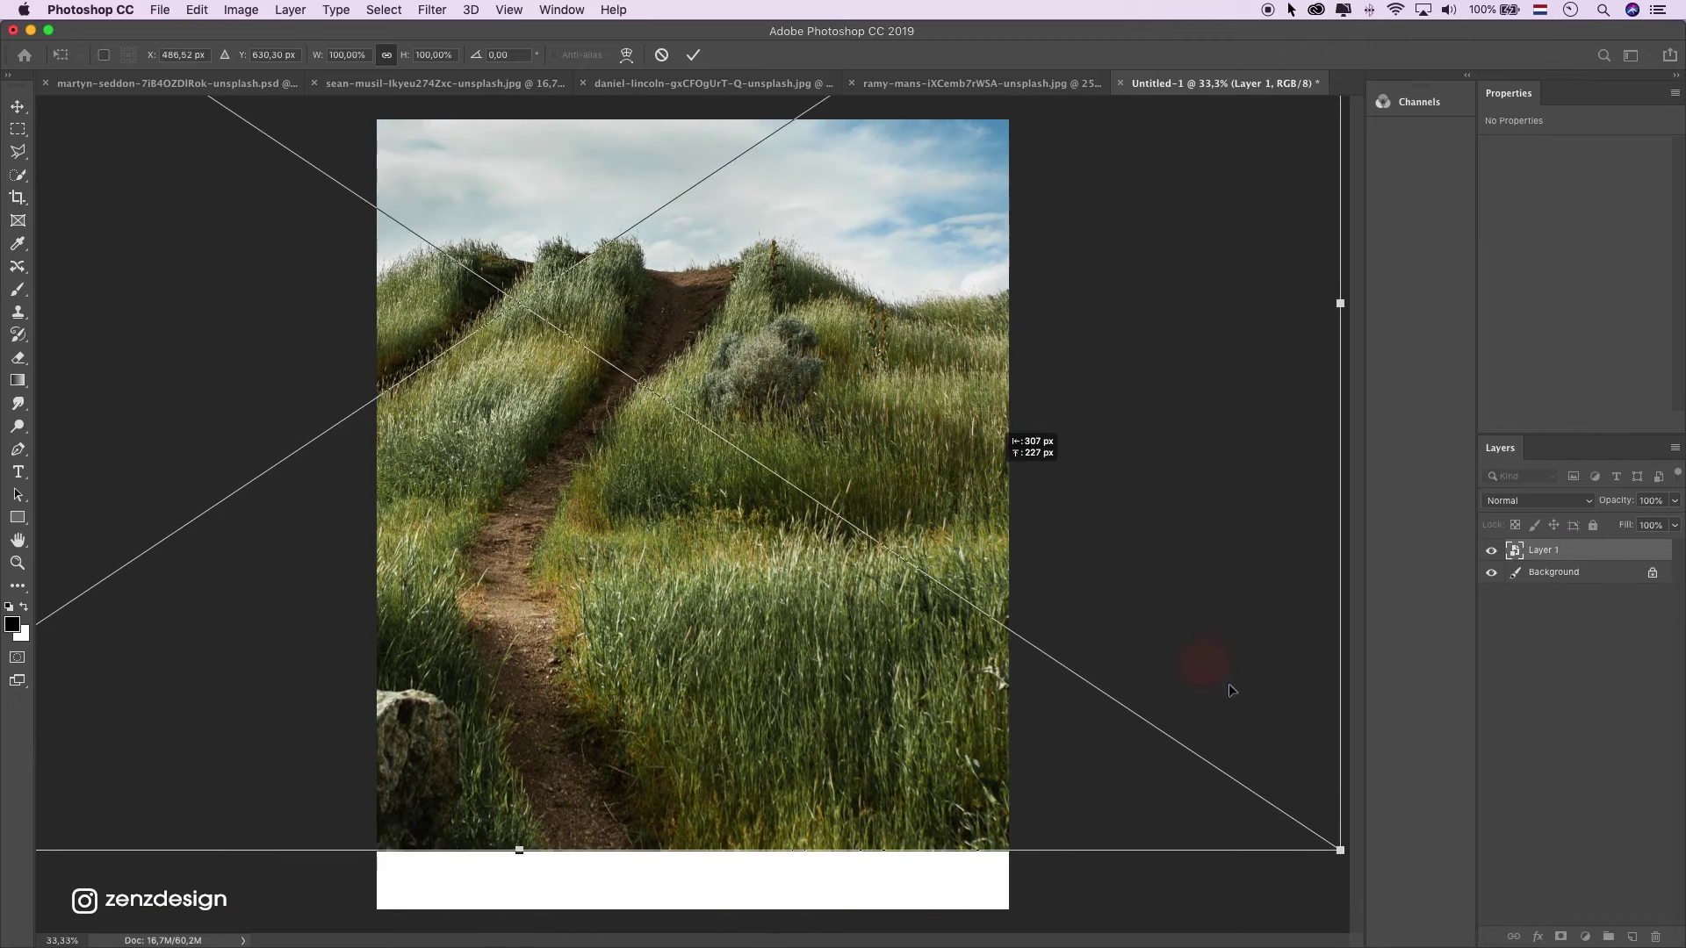
drag(1339, 847, 1080, 677)
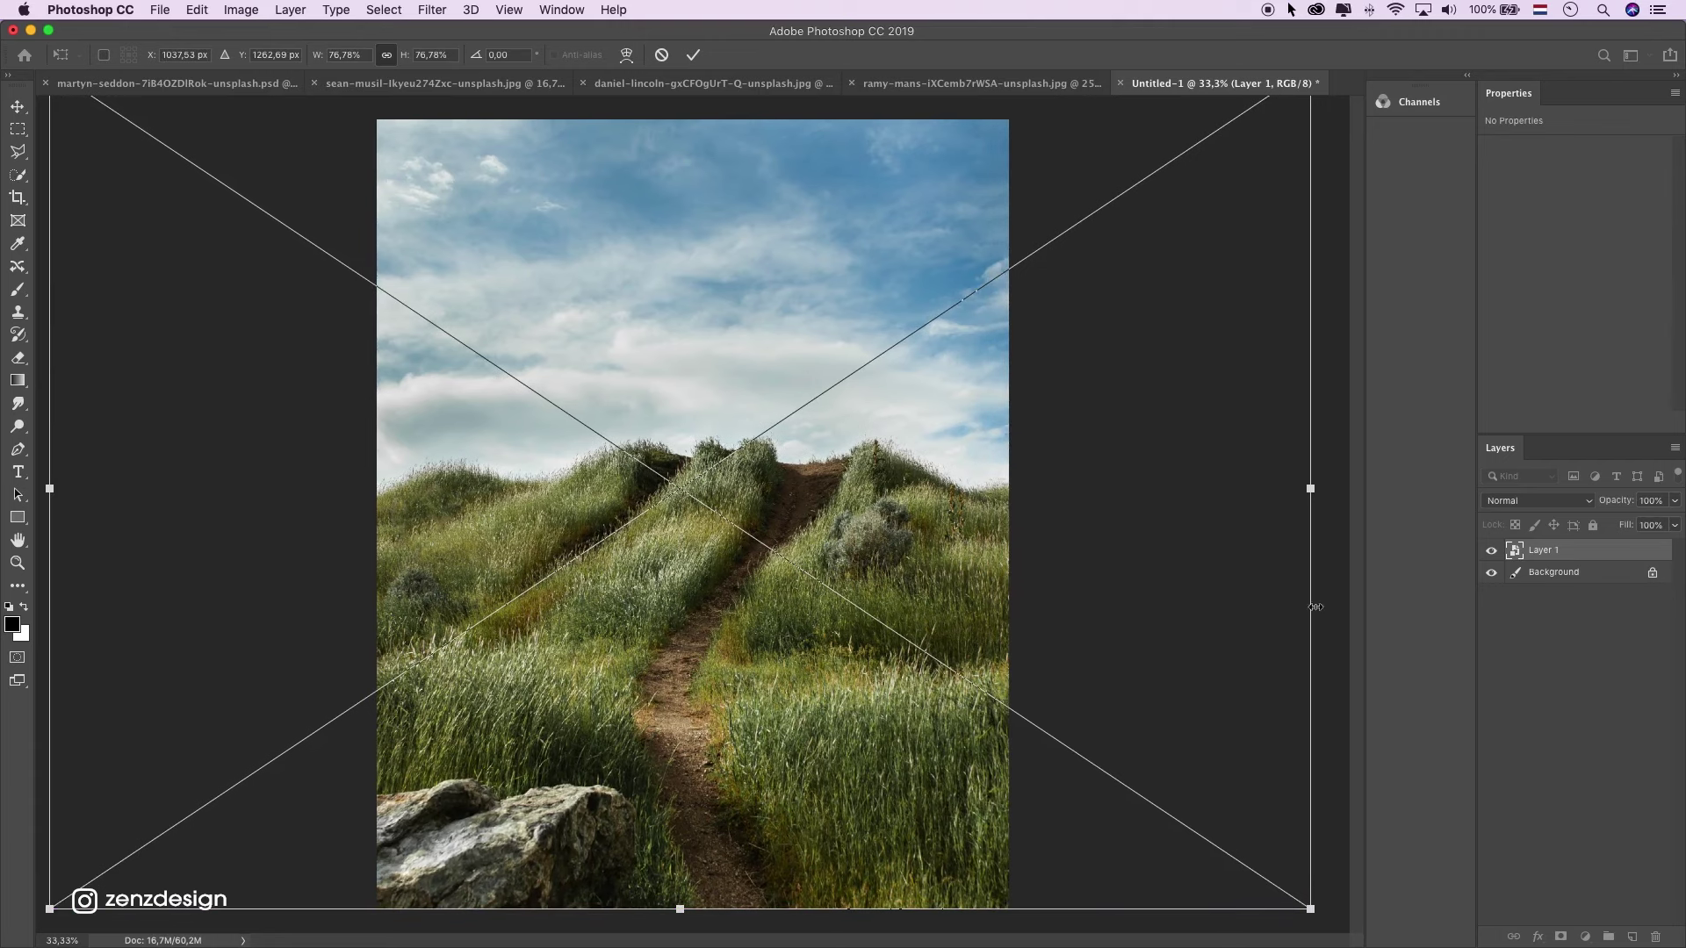
key(Return)
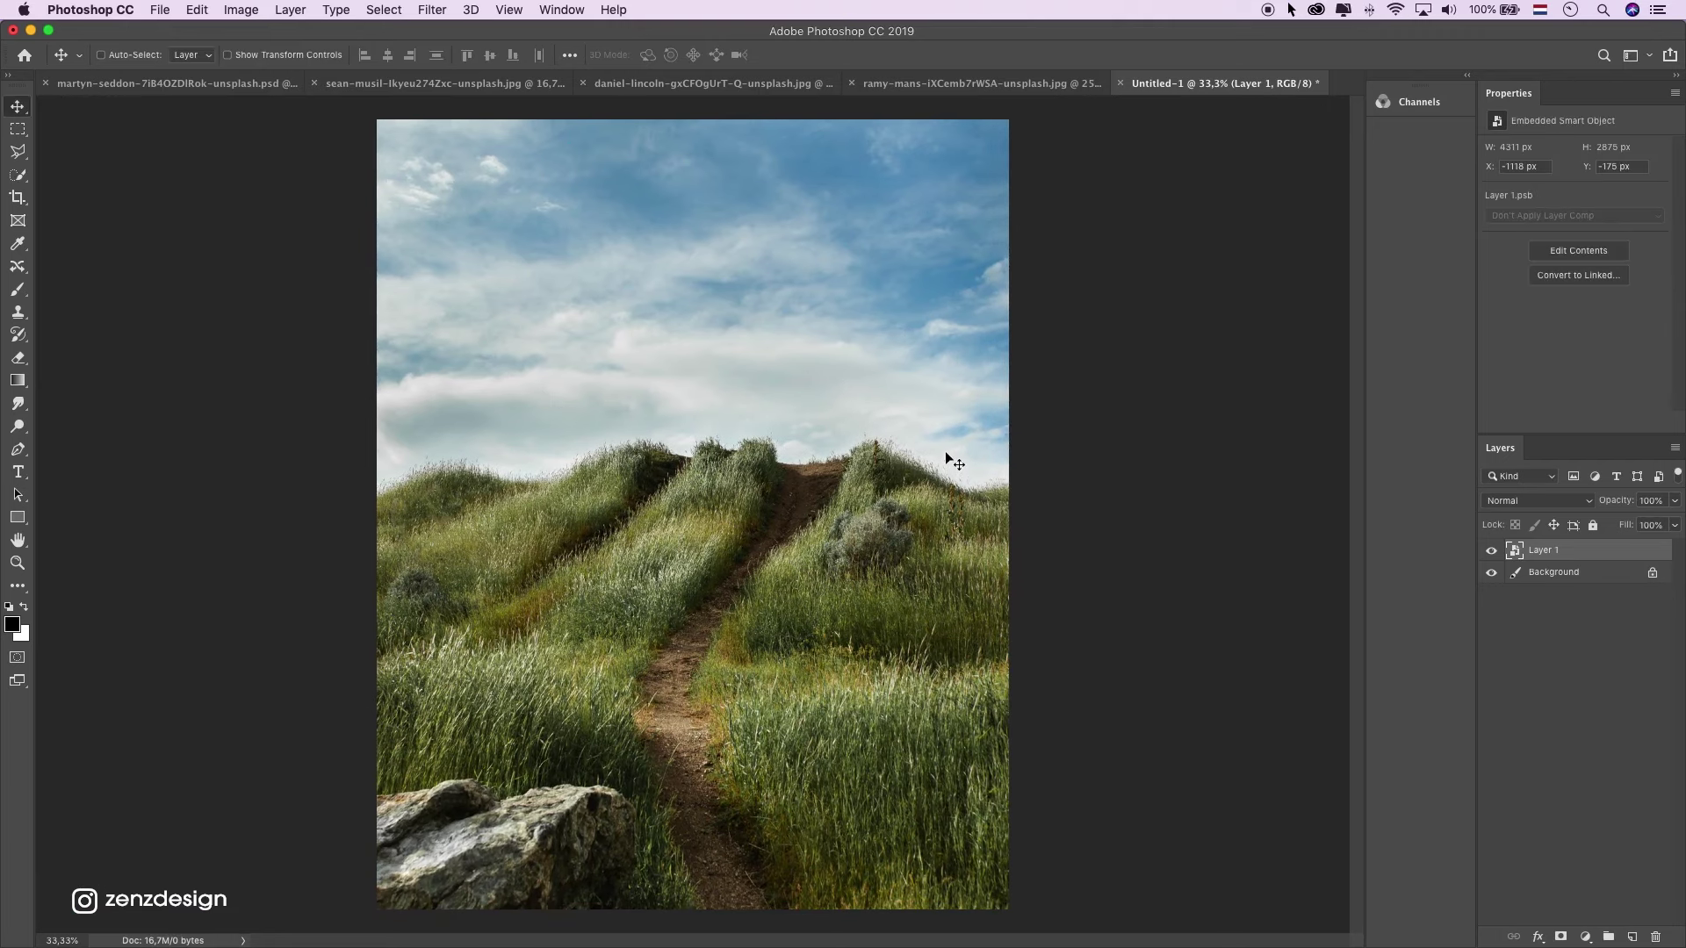
drag(944, 450, 916, 449)
drag(871, 174, 868, 174)
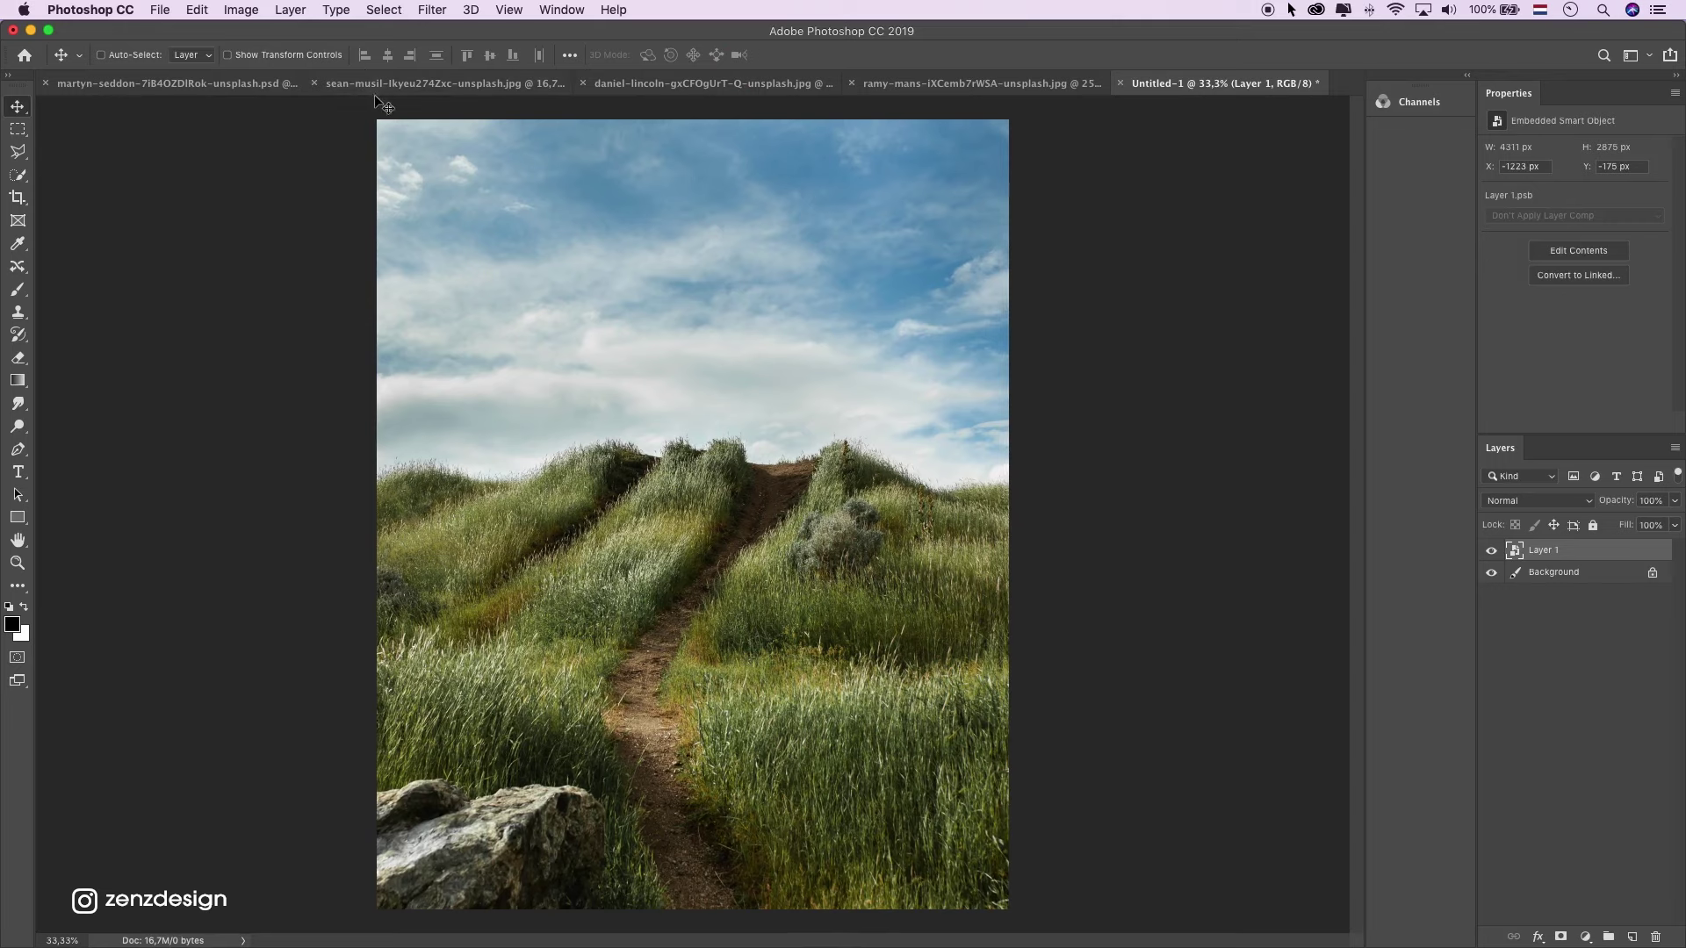
Copy the leopard cut-out from its PSD into the hill composition and convert its layer to a smart object.
click(243, 85)
drag(583, 449, 708, 500)
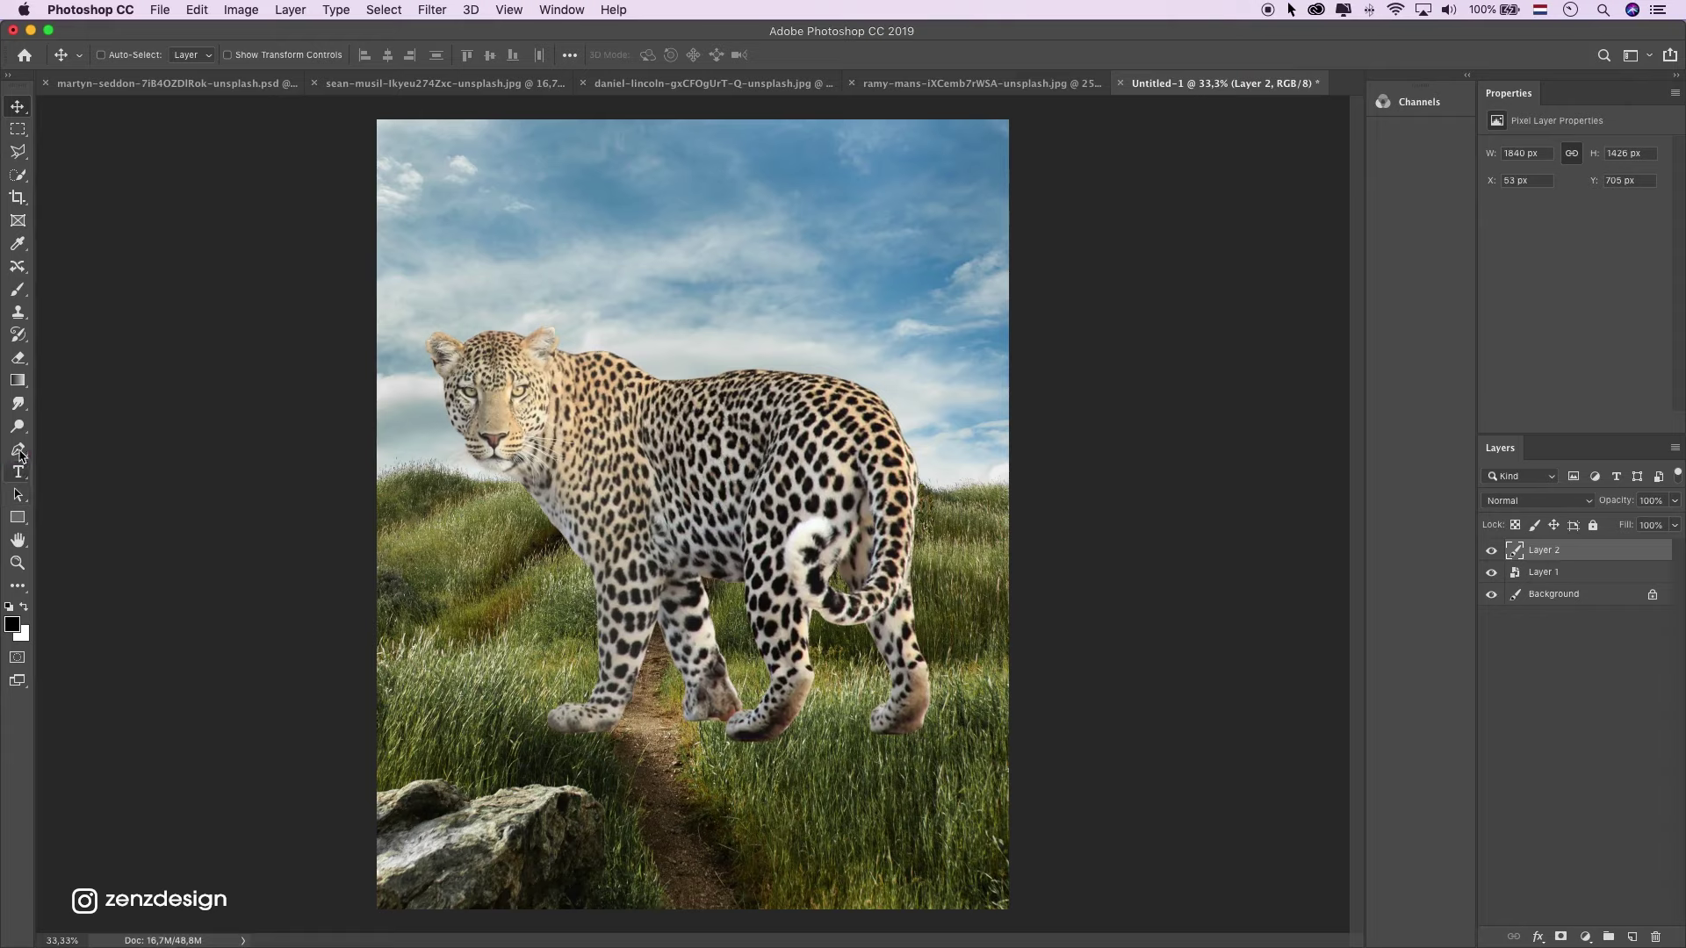
drag(17, 448, 85, 454)
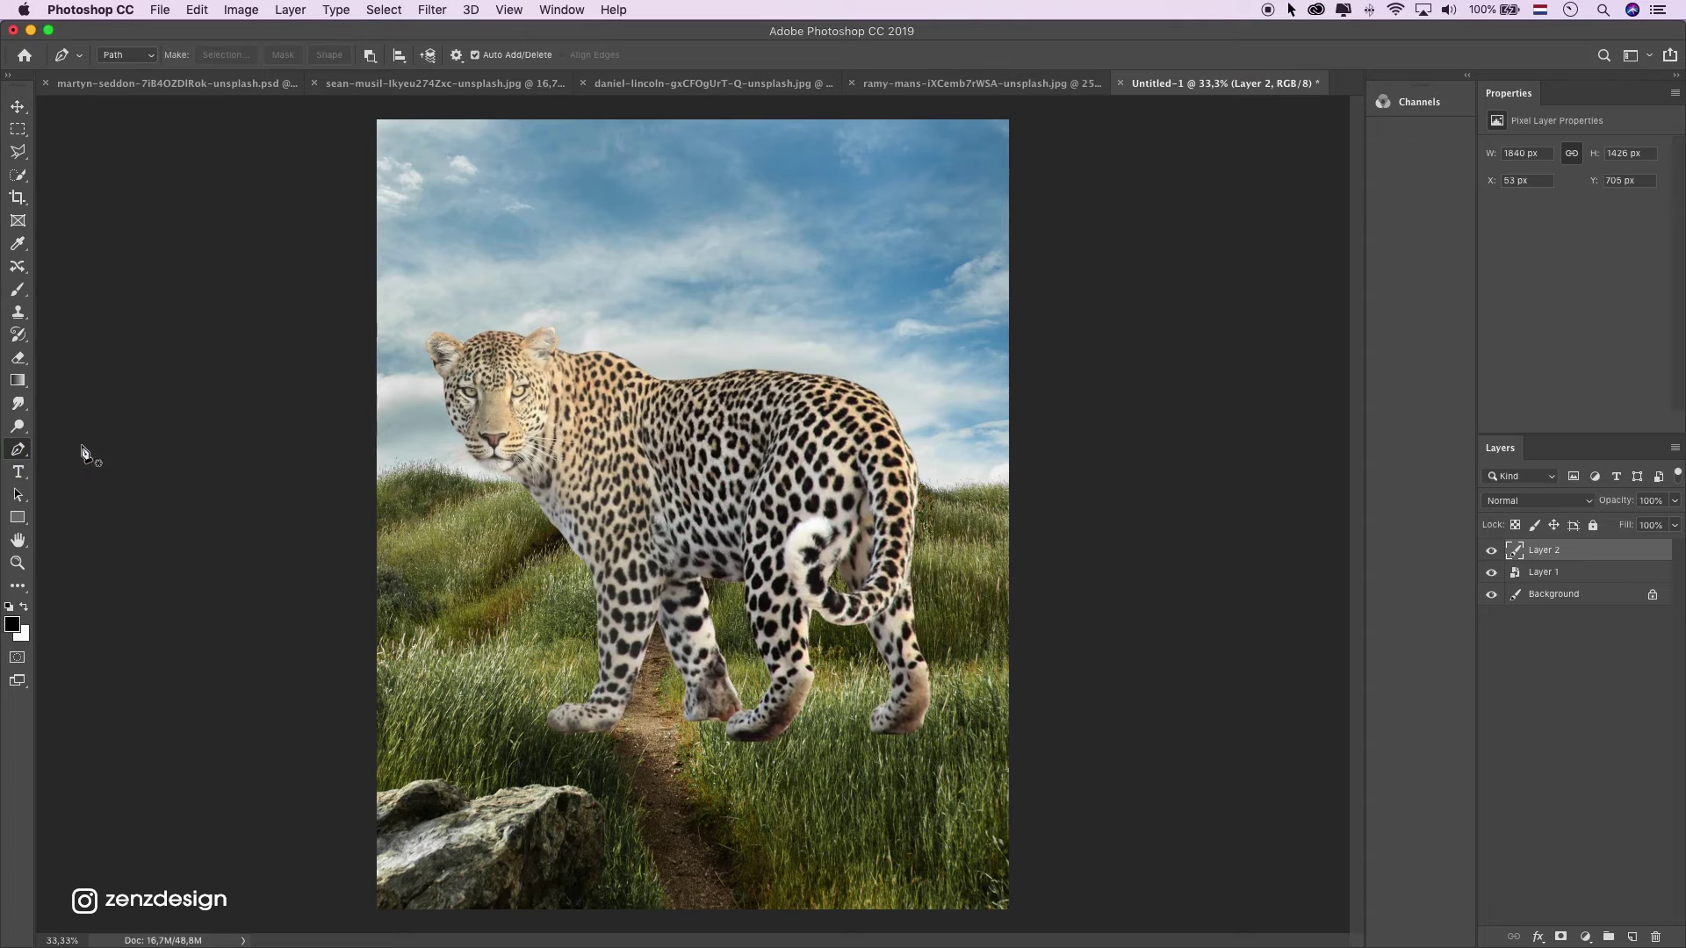
right_click(1543, 554)
click(1404, 418)
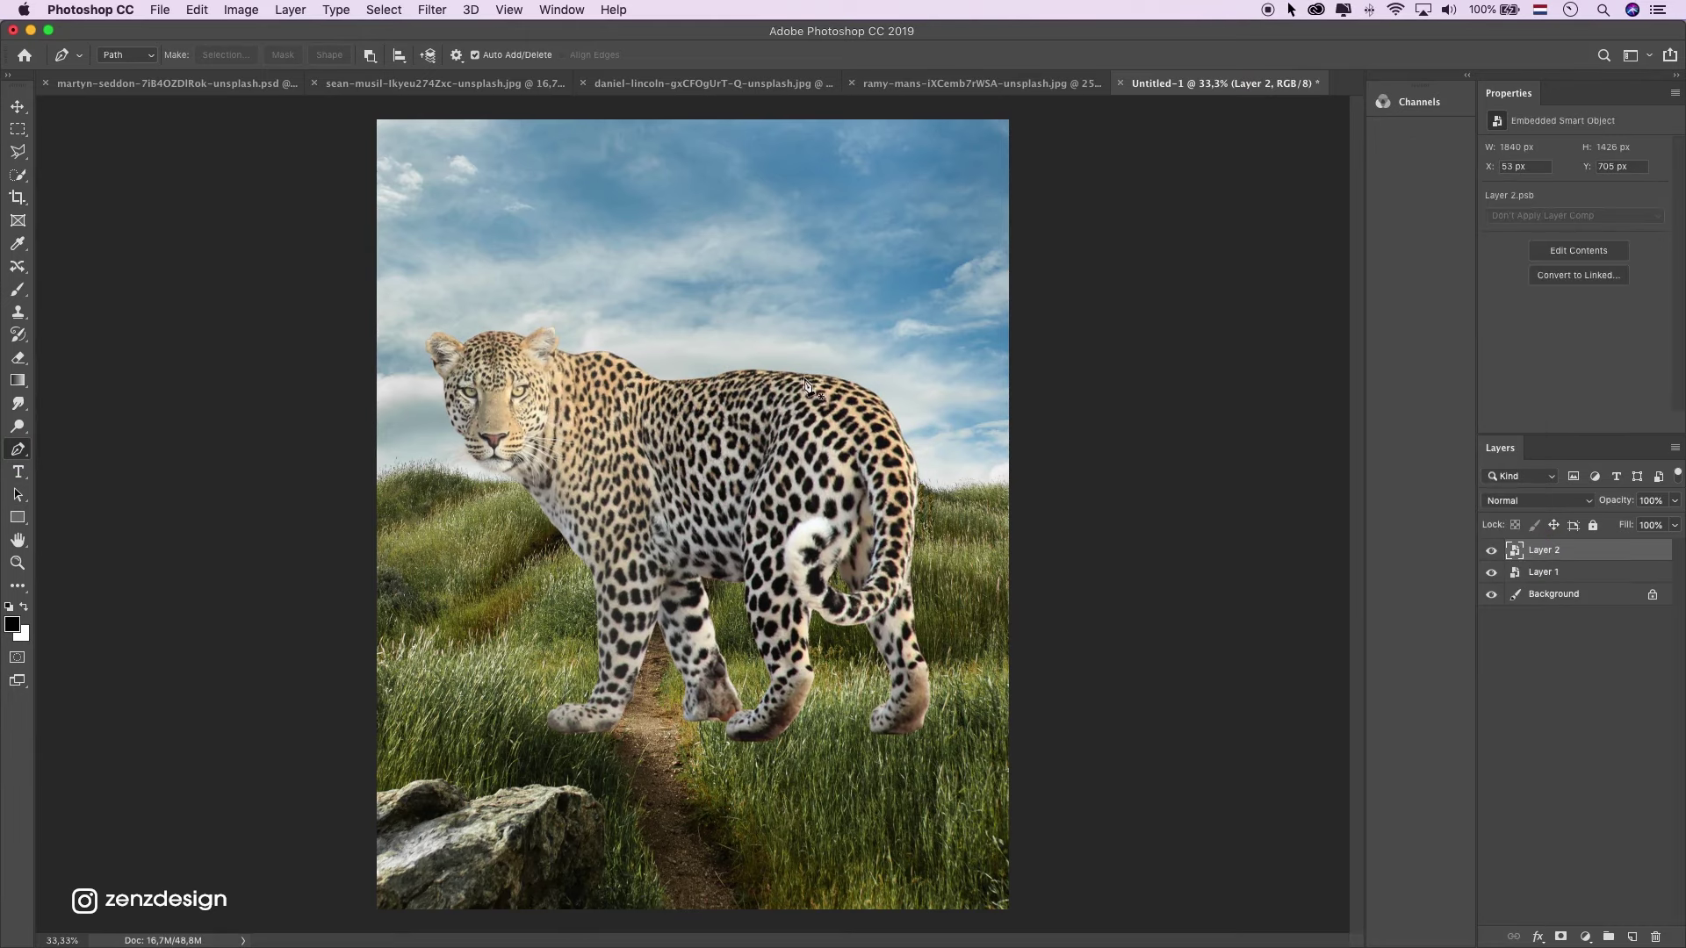
Scale the leopard down to about 692 x 536 px and place it standing on the dirt path.
key(super+t)
drag(919, 332, 763, 512)
drag(743, 570, 761, 591)
mouse_move(782, 534)
mouse_down()
mouse_move(711, 593)
mouse_move(793, 548)
mouse_up()
drag(736, 576, 726, 577)
key(Return)
key(p)
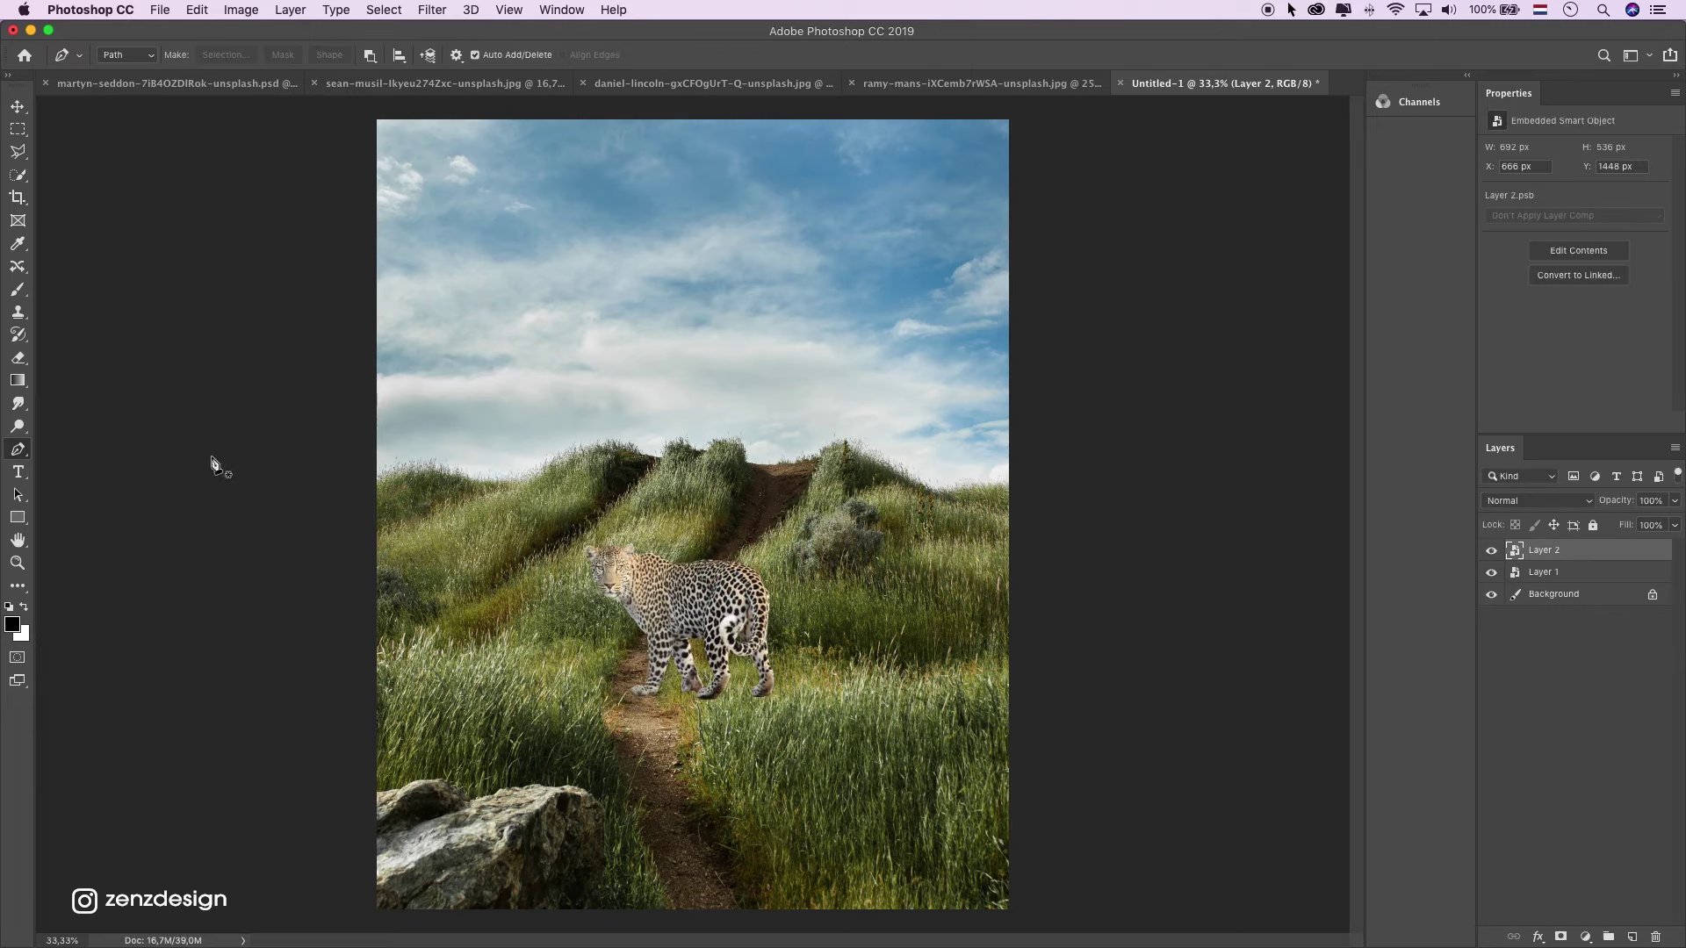
Examine the leopard's head and paws up close to see how they sit against the grass and path.
click(21, 564)
click(713, 703)
click(647, 661)
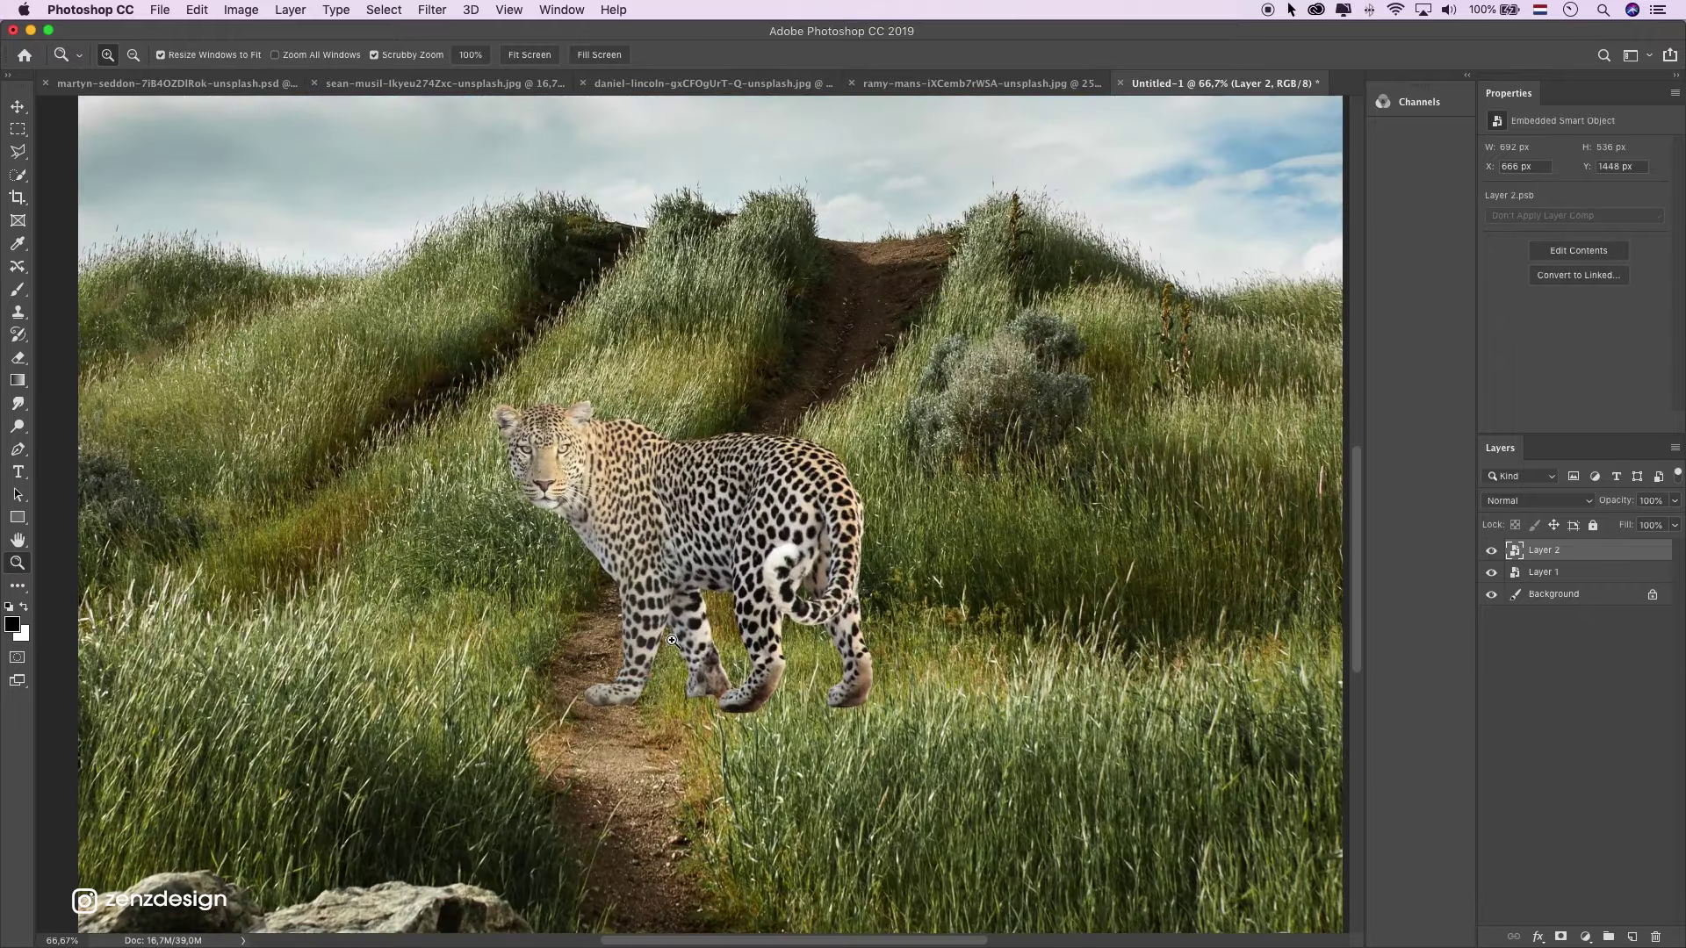
click(681, 628)
click(221, 363)
click(37, 286)
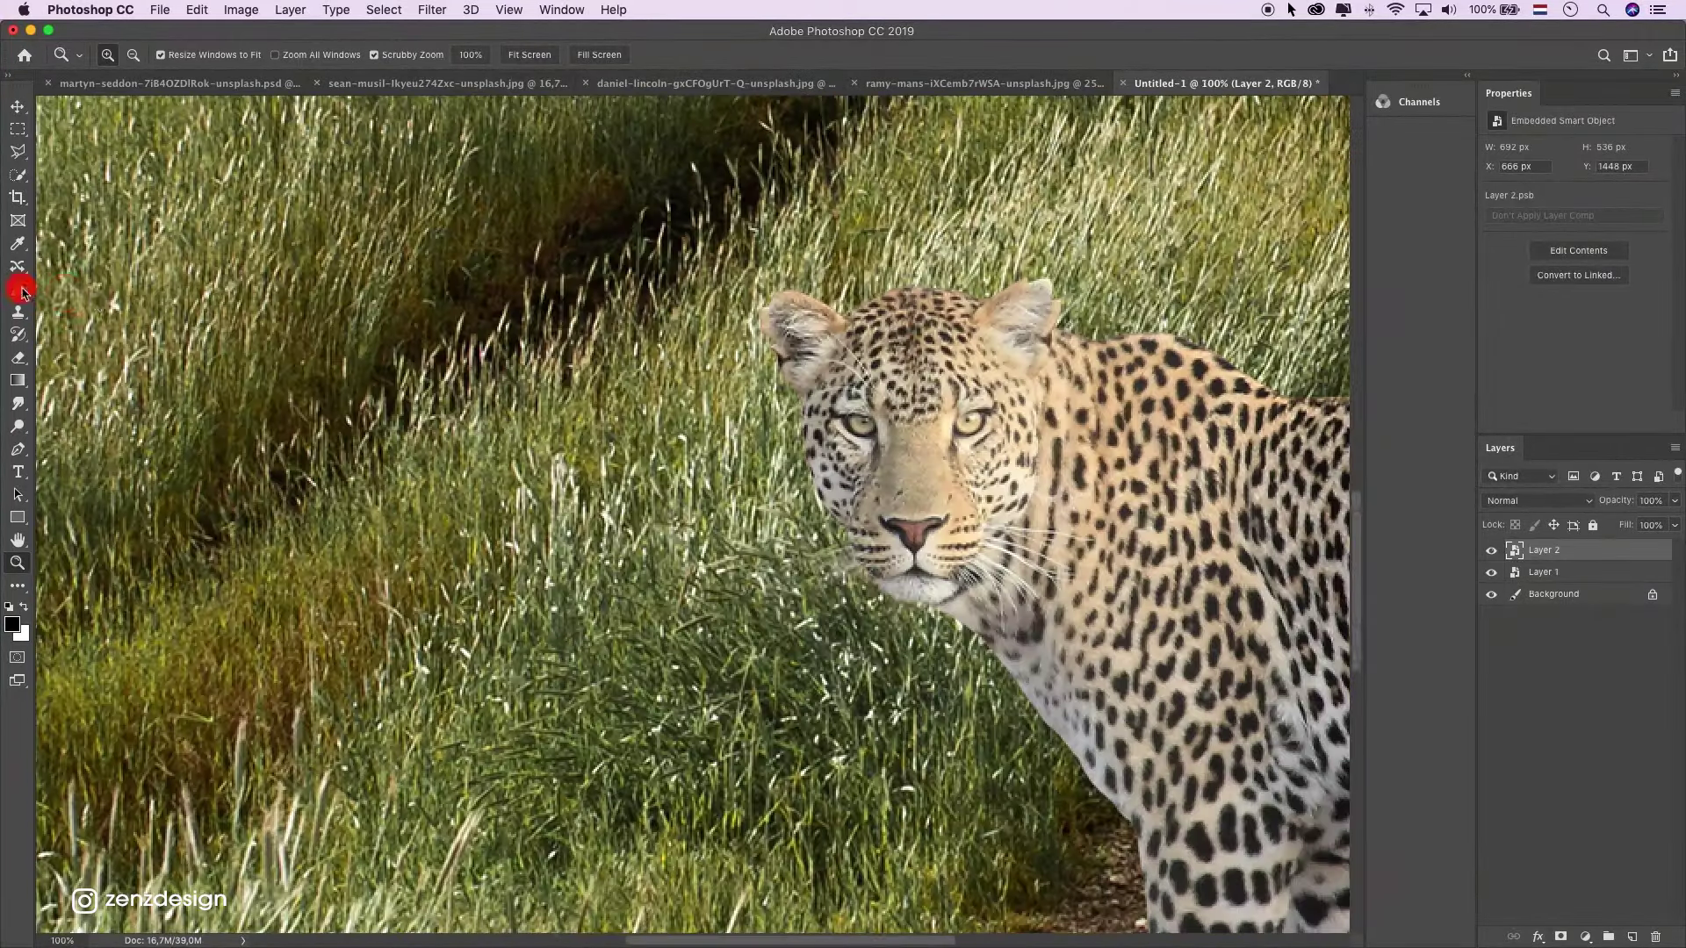
key(b)
click(21, 564)
alt+click(941, 494)
alt+click(940, 495)
alt+click(940, 495)
drag(1123, 564, 896, 515)
click(869, 596)
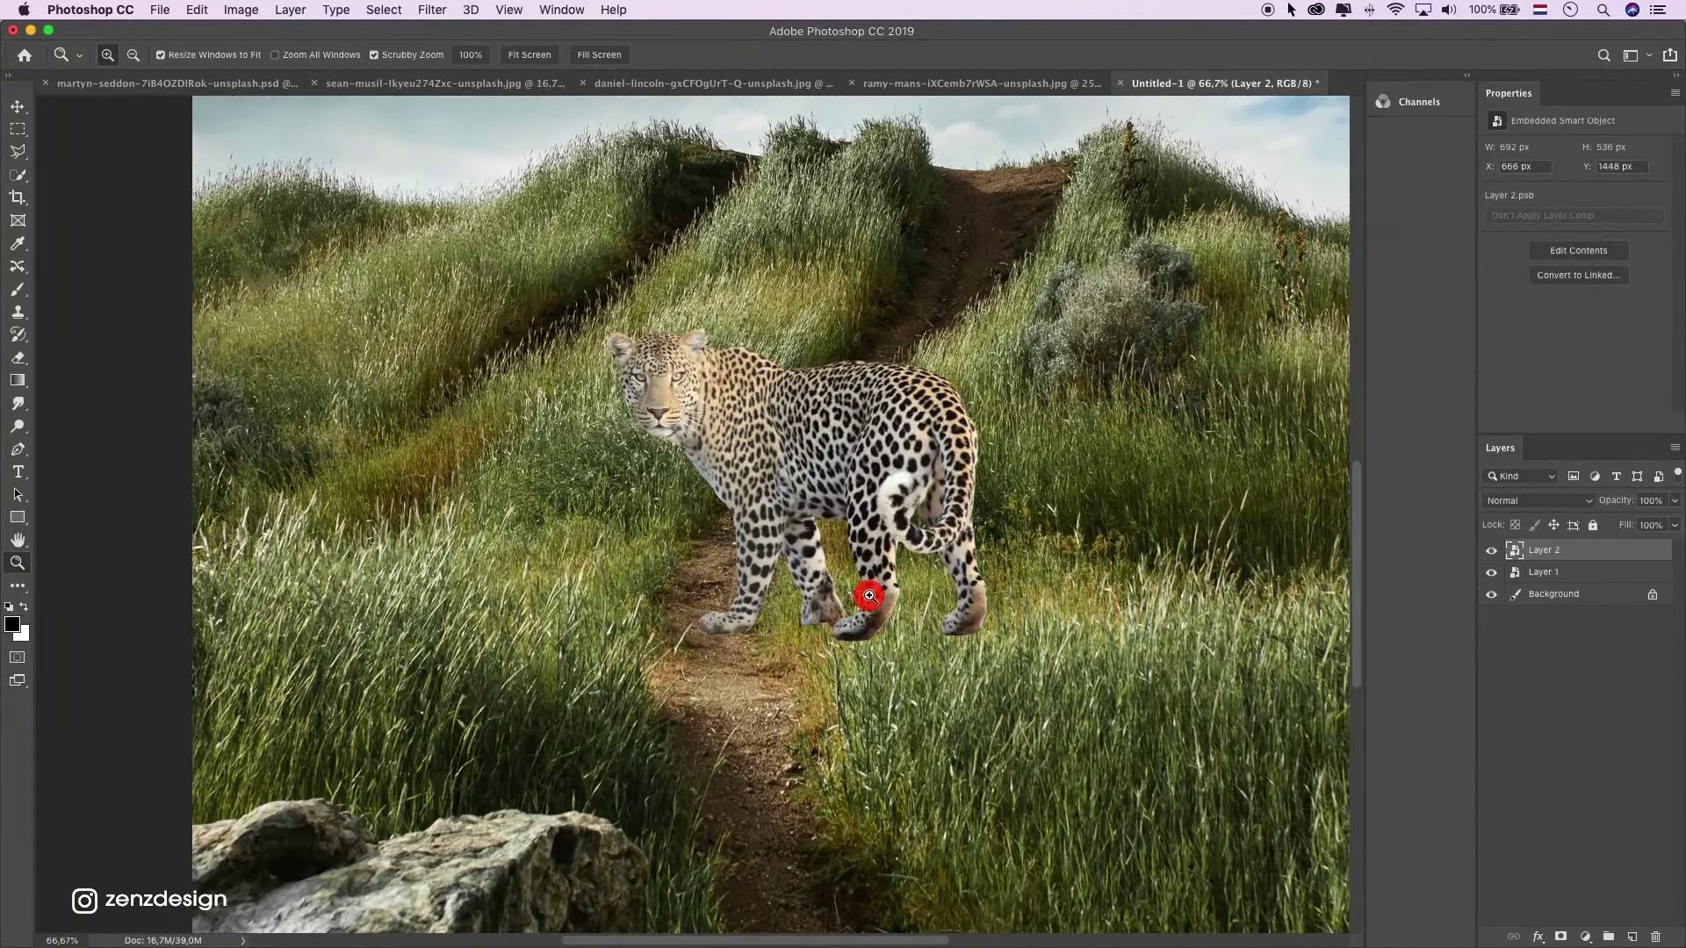
click(865, 593)
click(856, 588)
alt+click(844, 586)
alt+click(845, 584)
alt+click(847, 581)
click(871, 542)
click(873, 543)
alt+click(873, 543)
alt+click(873, 545)
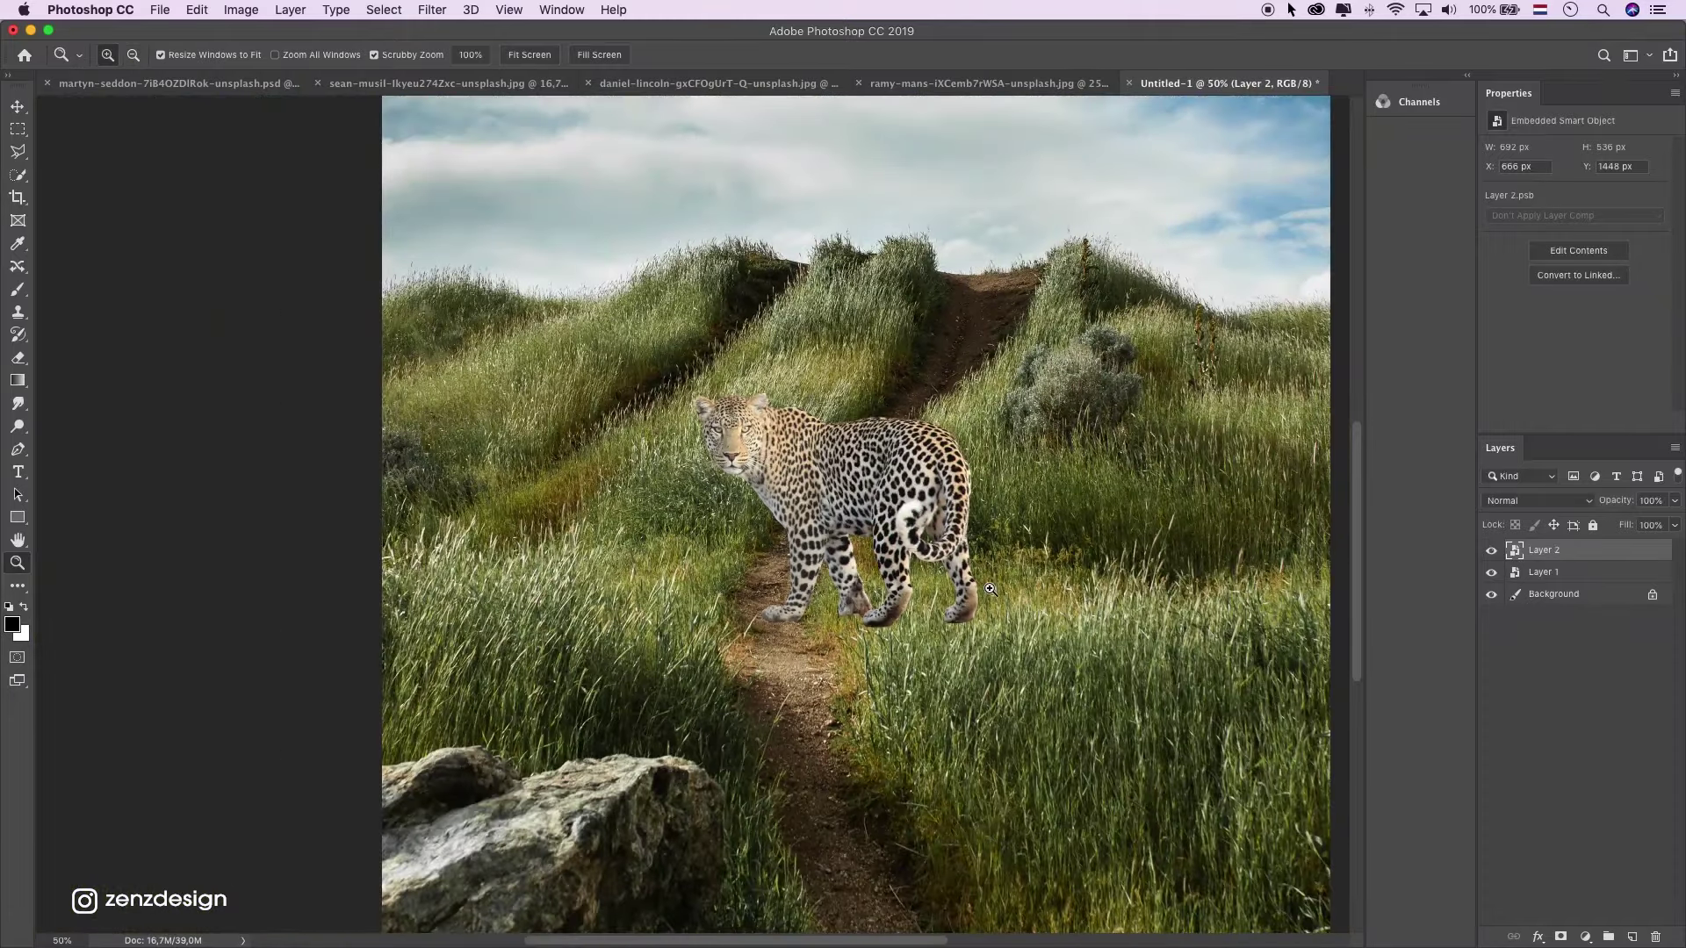
Add a Curves adjustment clipped to the leopard, lowering the white end and setting the midpoint to input 136, output 63.
click(1584, 937)
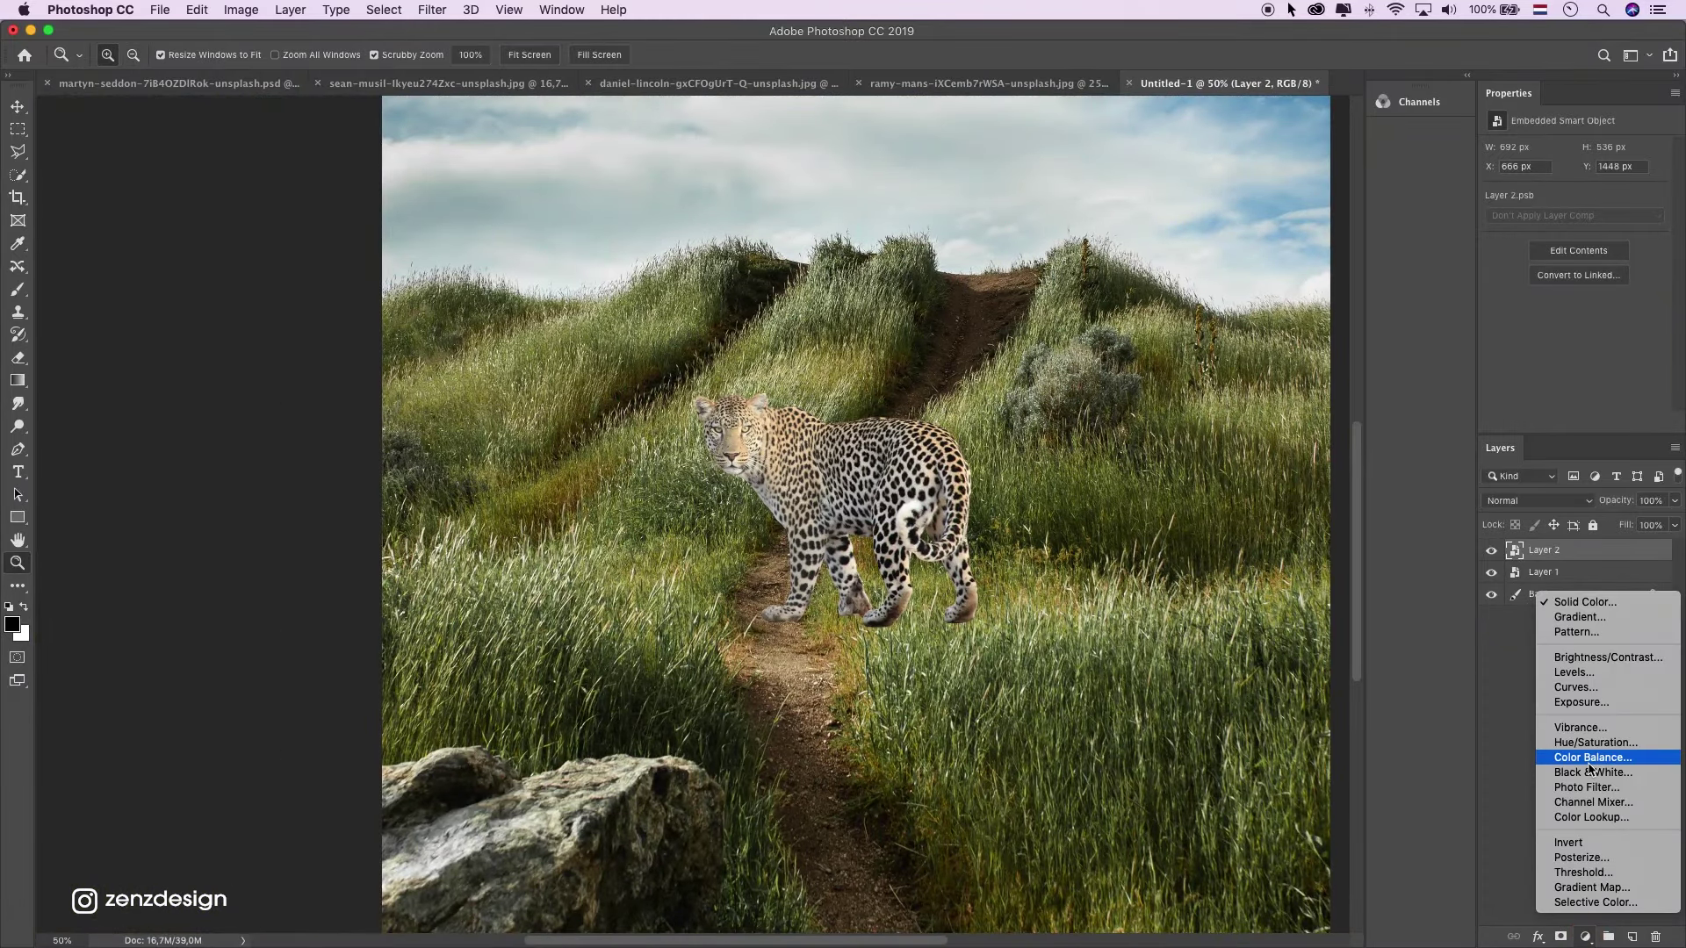
click(1613, 691)
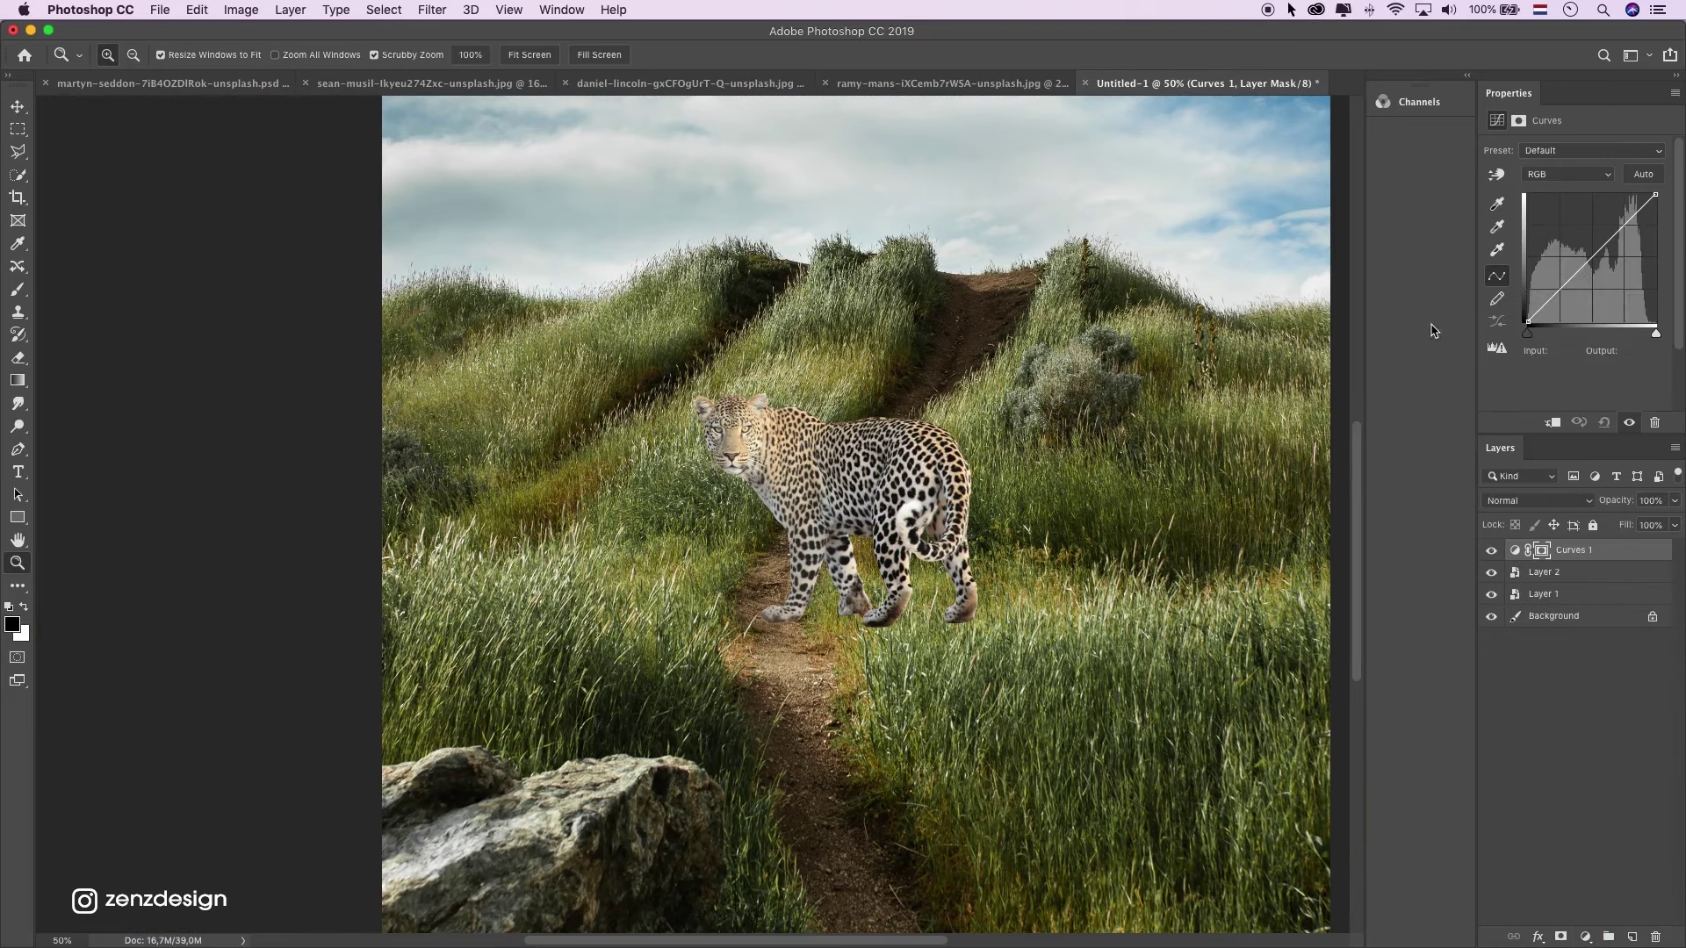
click(1552, 425)
drag(1656, 199, 1656, 233)
mouse_move(1528, 322)
mouse_down()
mouse_move(1524, 294)
mouse_move(1528, 322)
mouse_up()
drag(1592, 278, 1593, 290)
mouse_move(1656, 233)
mouse_down()
mouse_move(1635, 167)
mouse_move(1664, 222)
mouse_move(1679, 214)
mouse_up()
drag(1596, 290, 1600, 290)
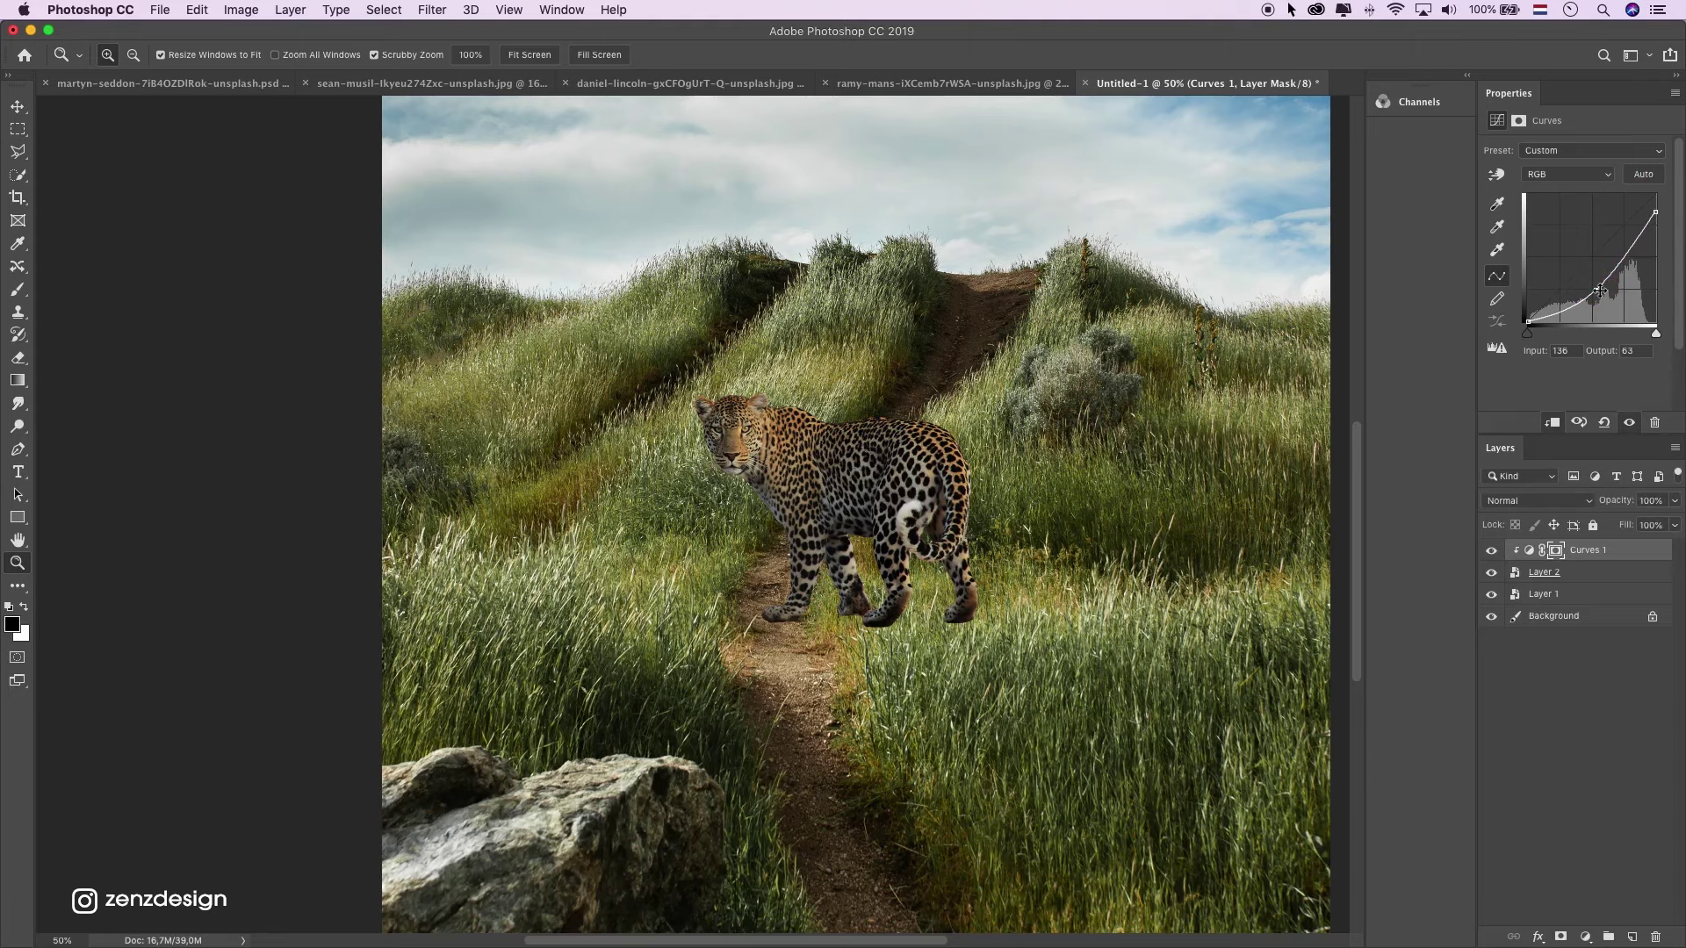
Add a white layer mask to the leopard layer.
click(1554, 552)
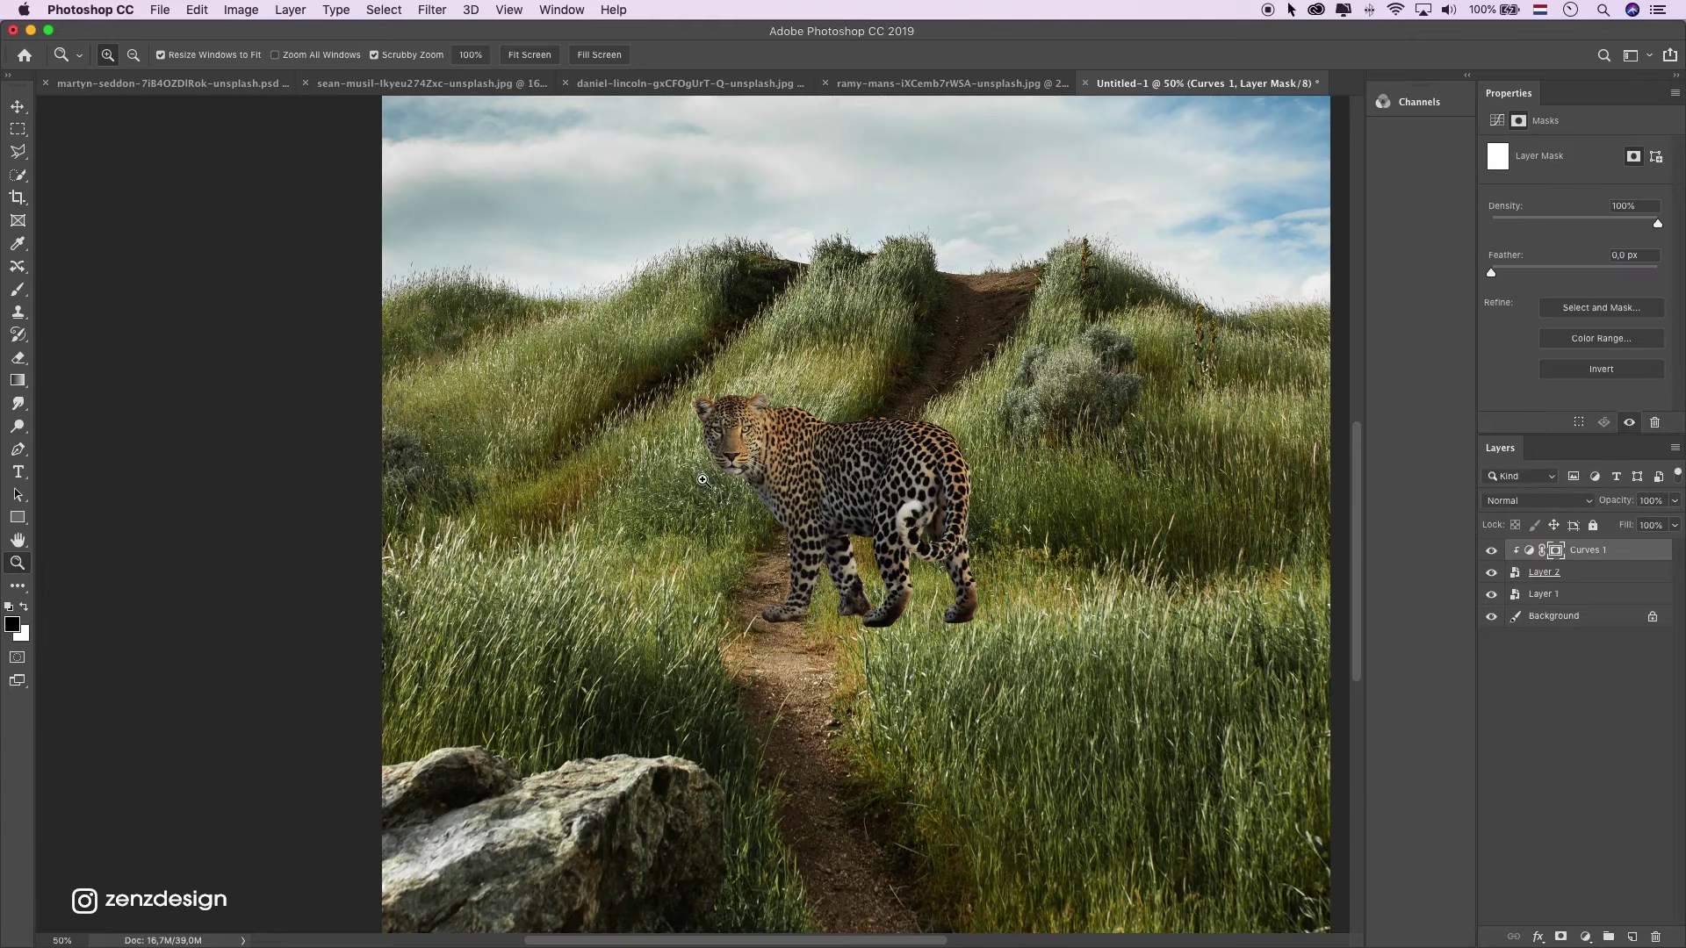
mouse_move(795, 501)
mouse_down()
mouse_move(779, 474)
mouse_move(753, 527)
mouse_move(724, 538)
mouse_up()
click(725, 538)
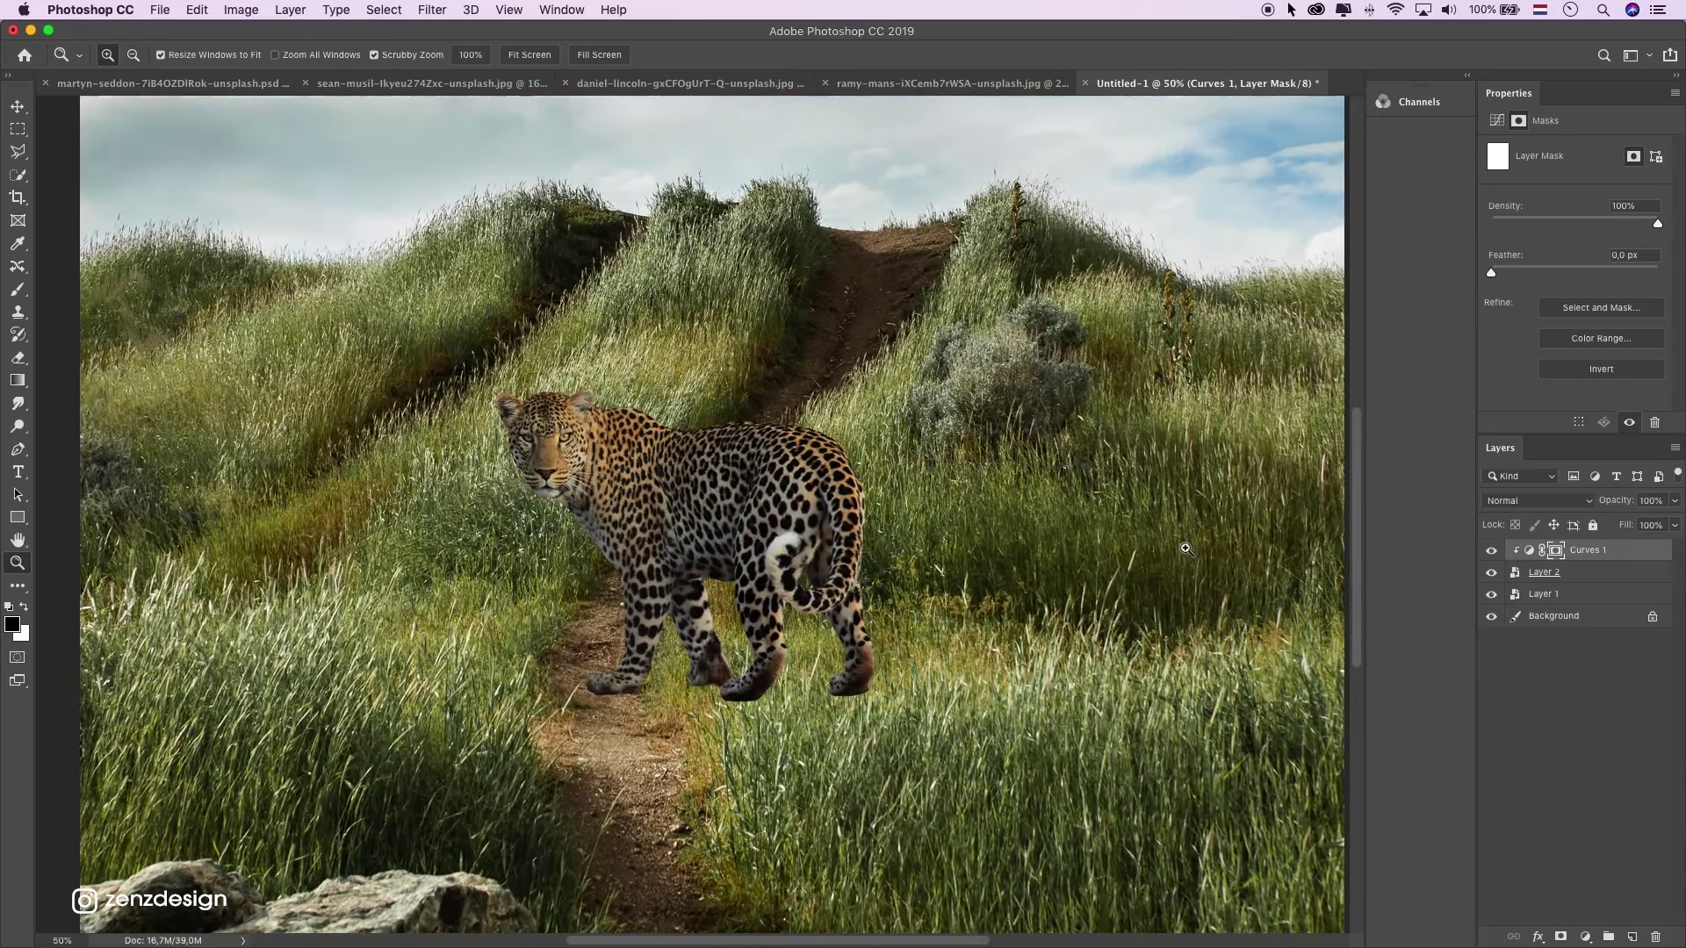
click(1571, 582)
click(1492, 572)
click(1492, 572)
click(1562, 938)
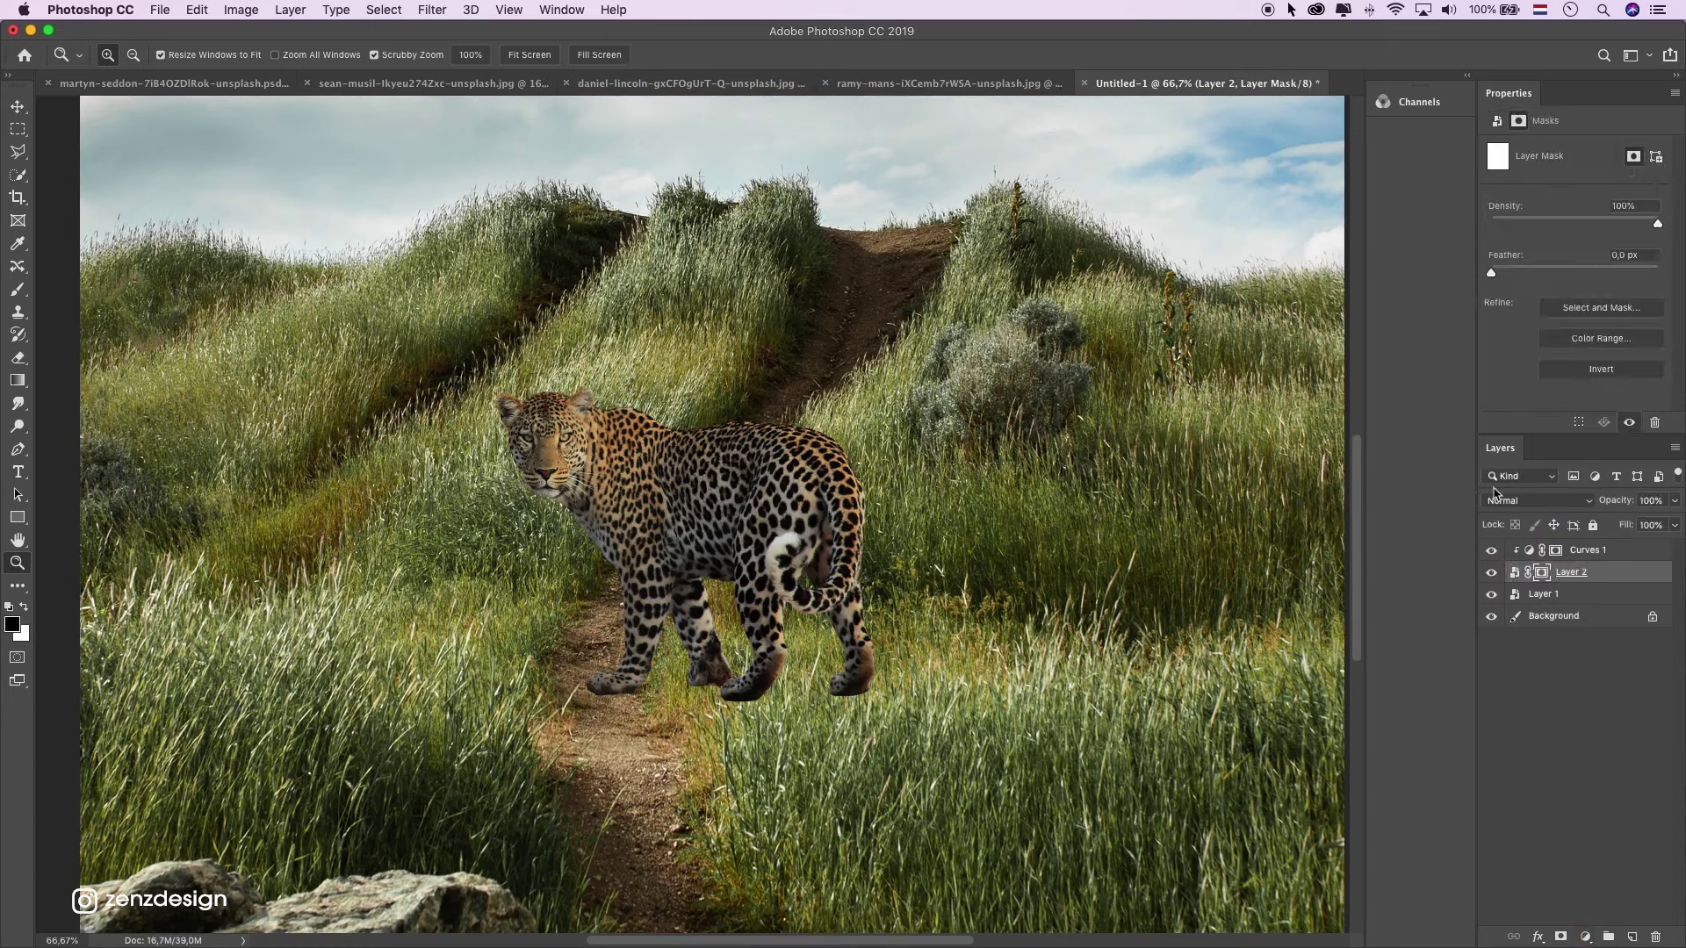
Choose the Grass brush from the Legacy Brushes set for the Brush tool.
click(18, 289)
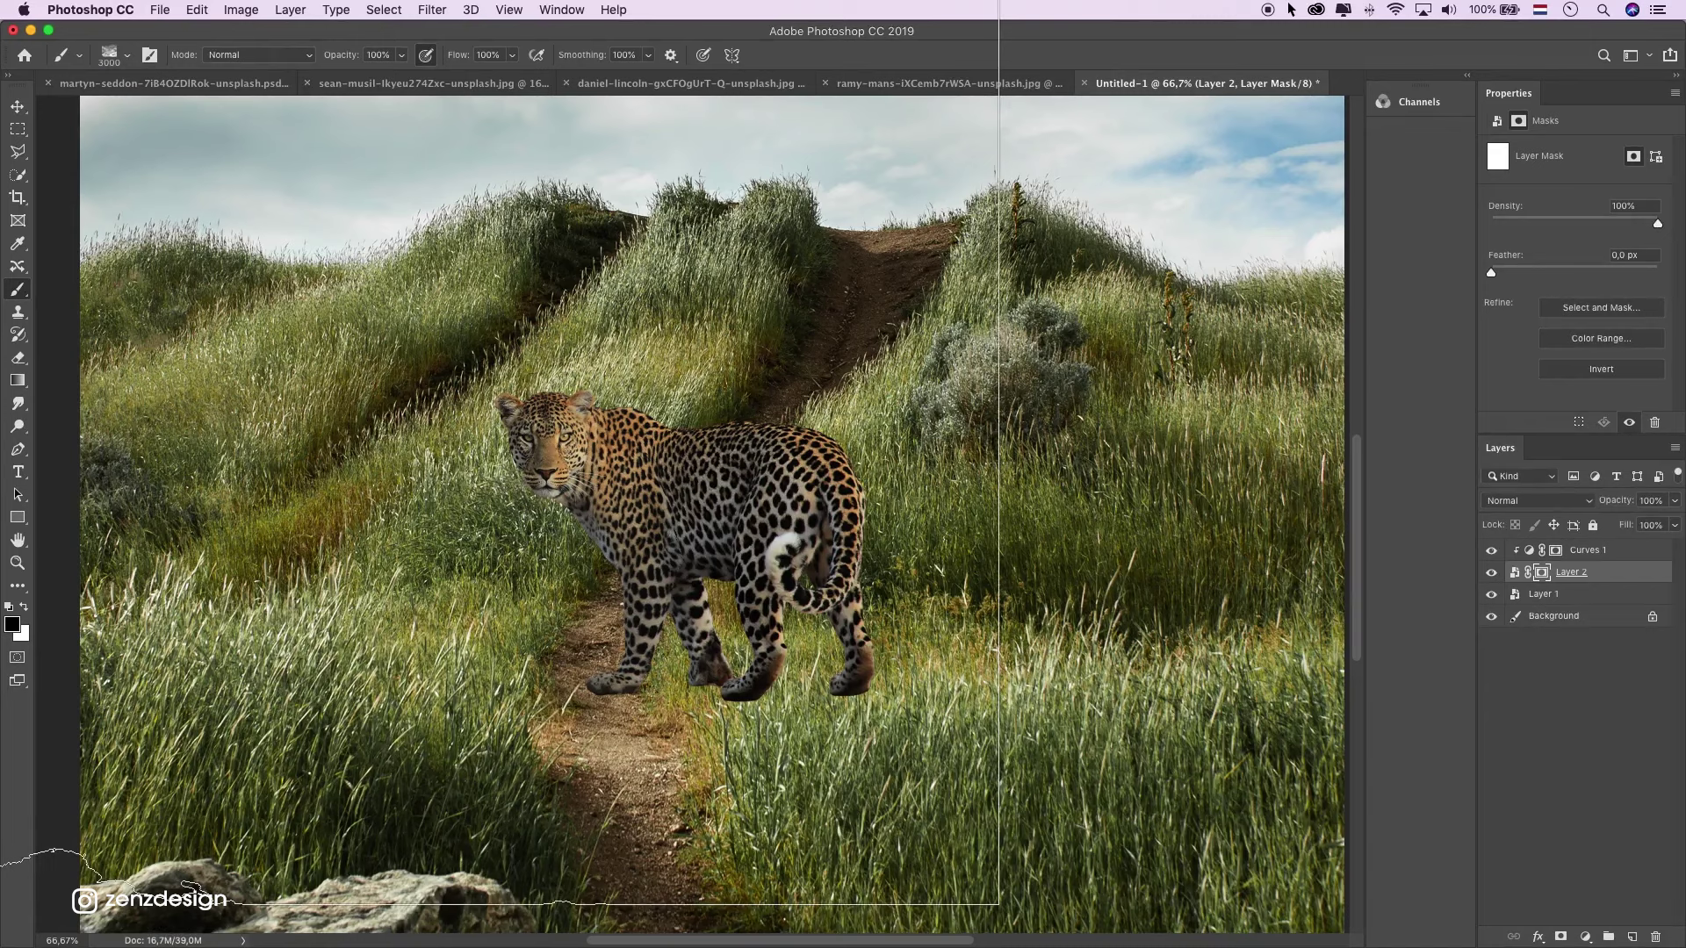
click(125, 55)
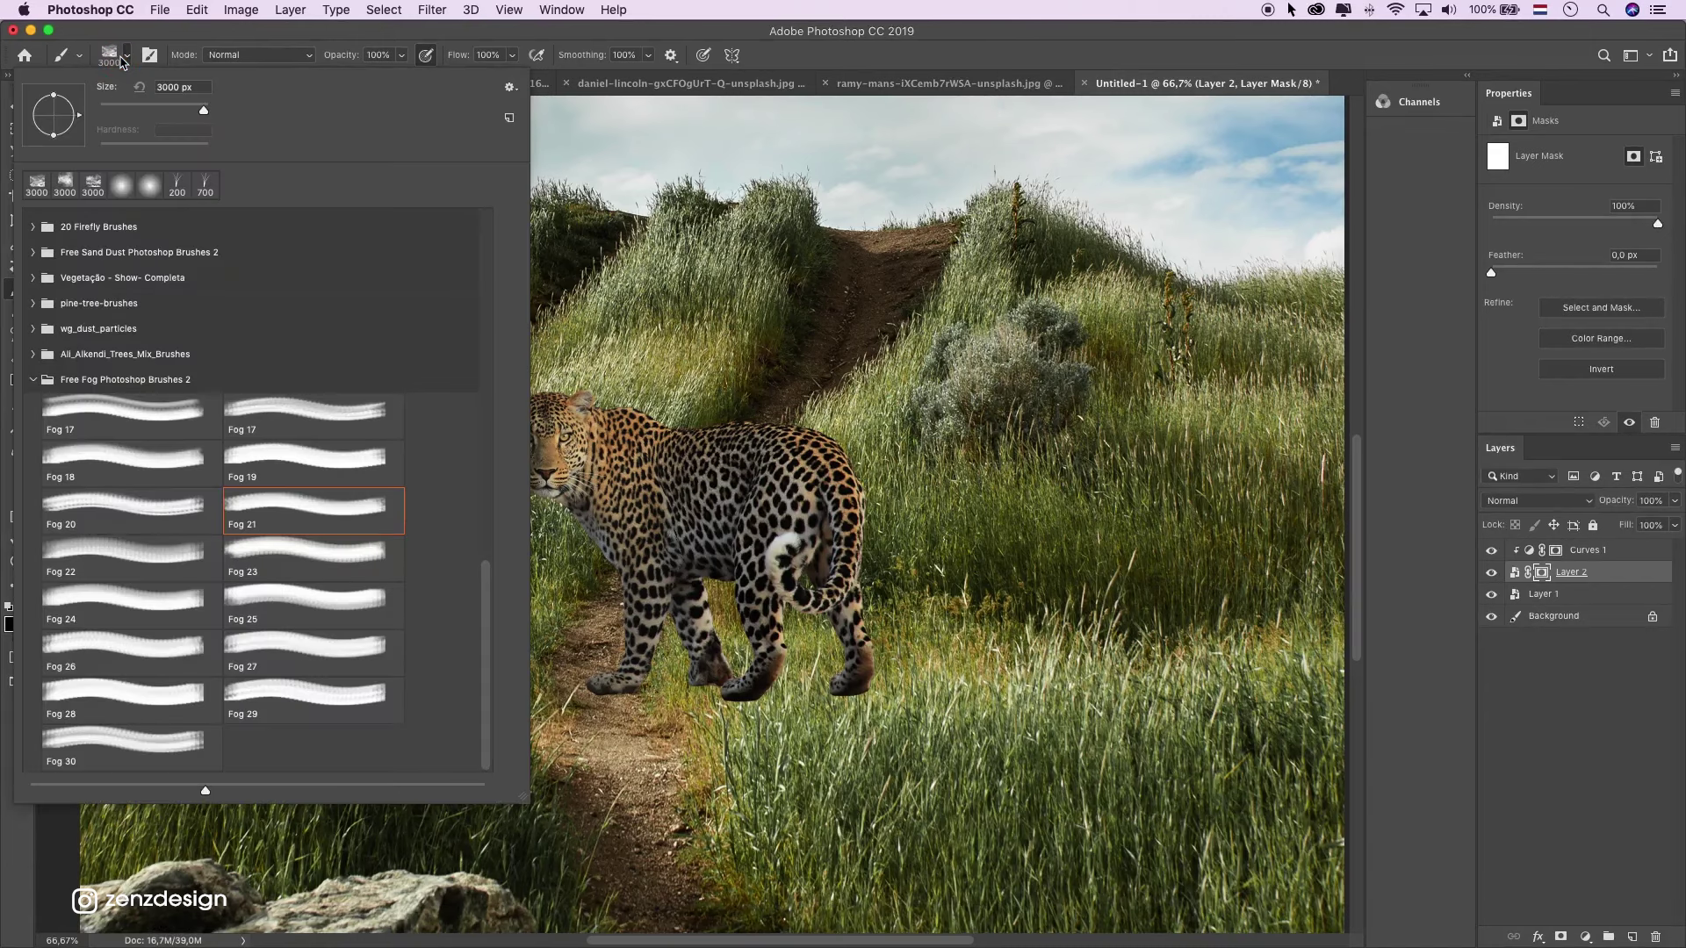
click(27, 380)
scroll(40, 342, up, 15)
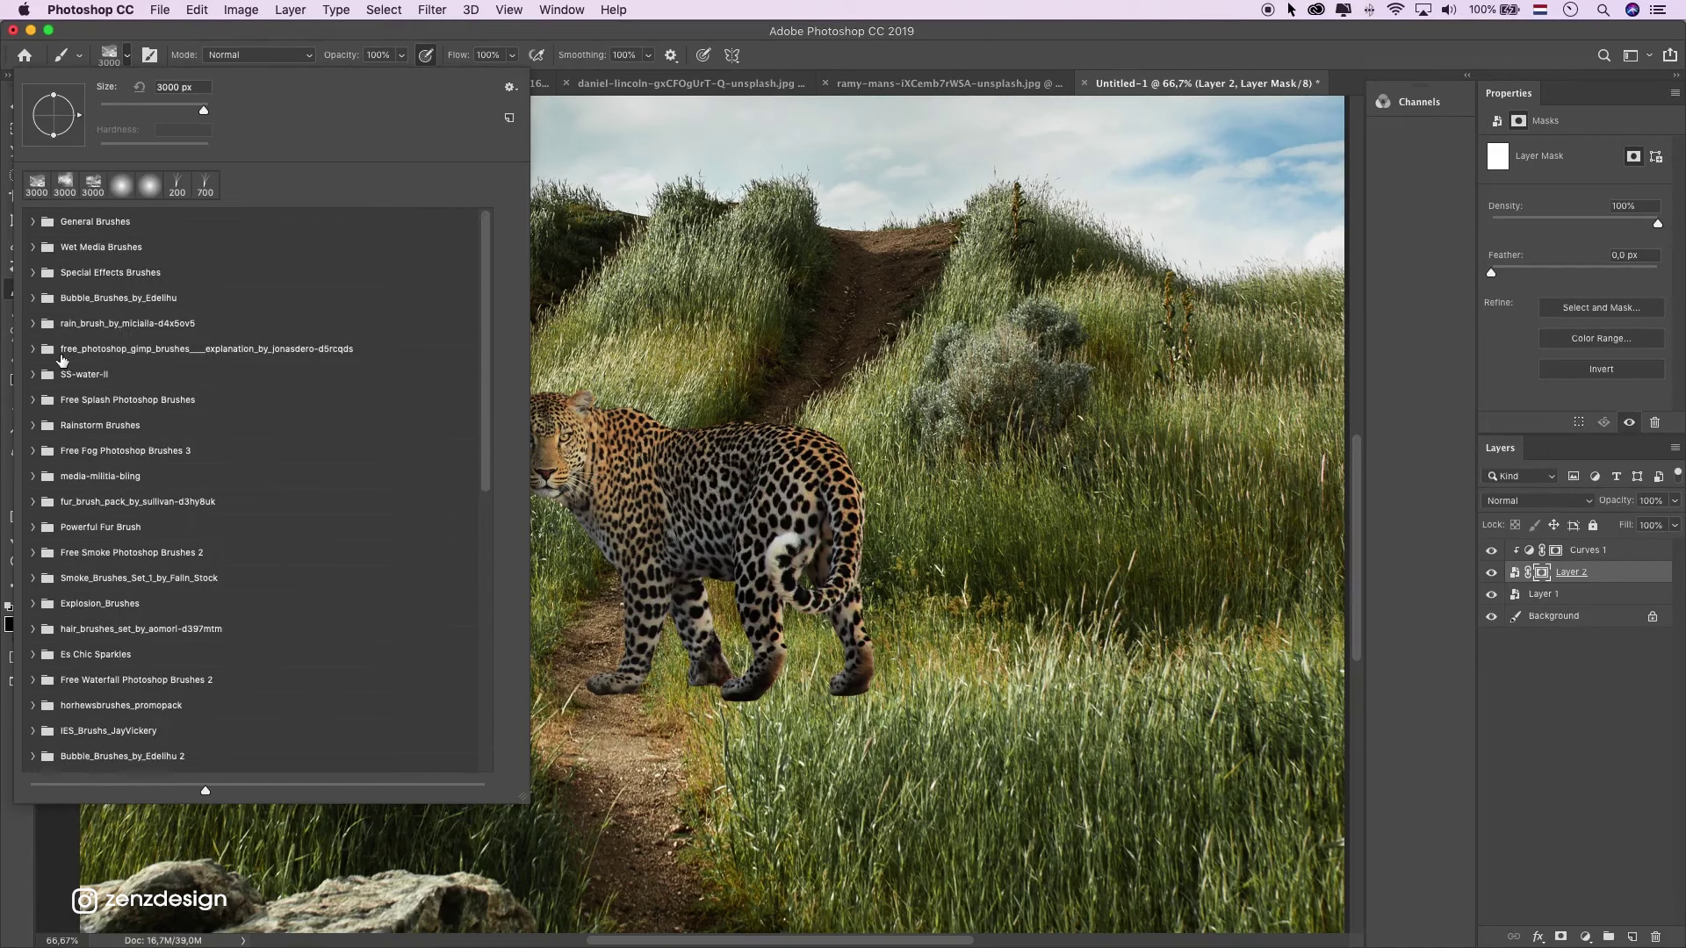
scroll(66, 346, down, 5)
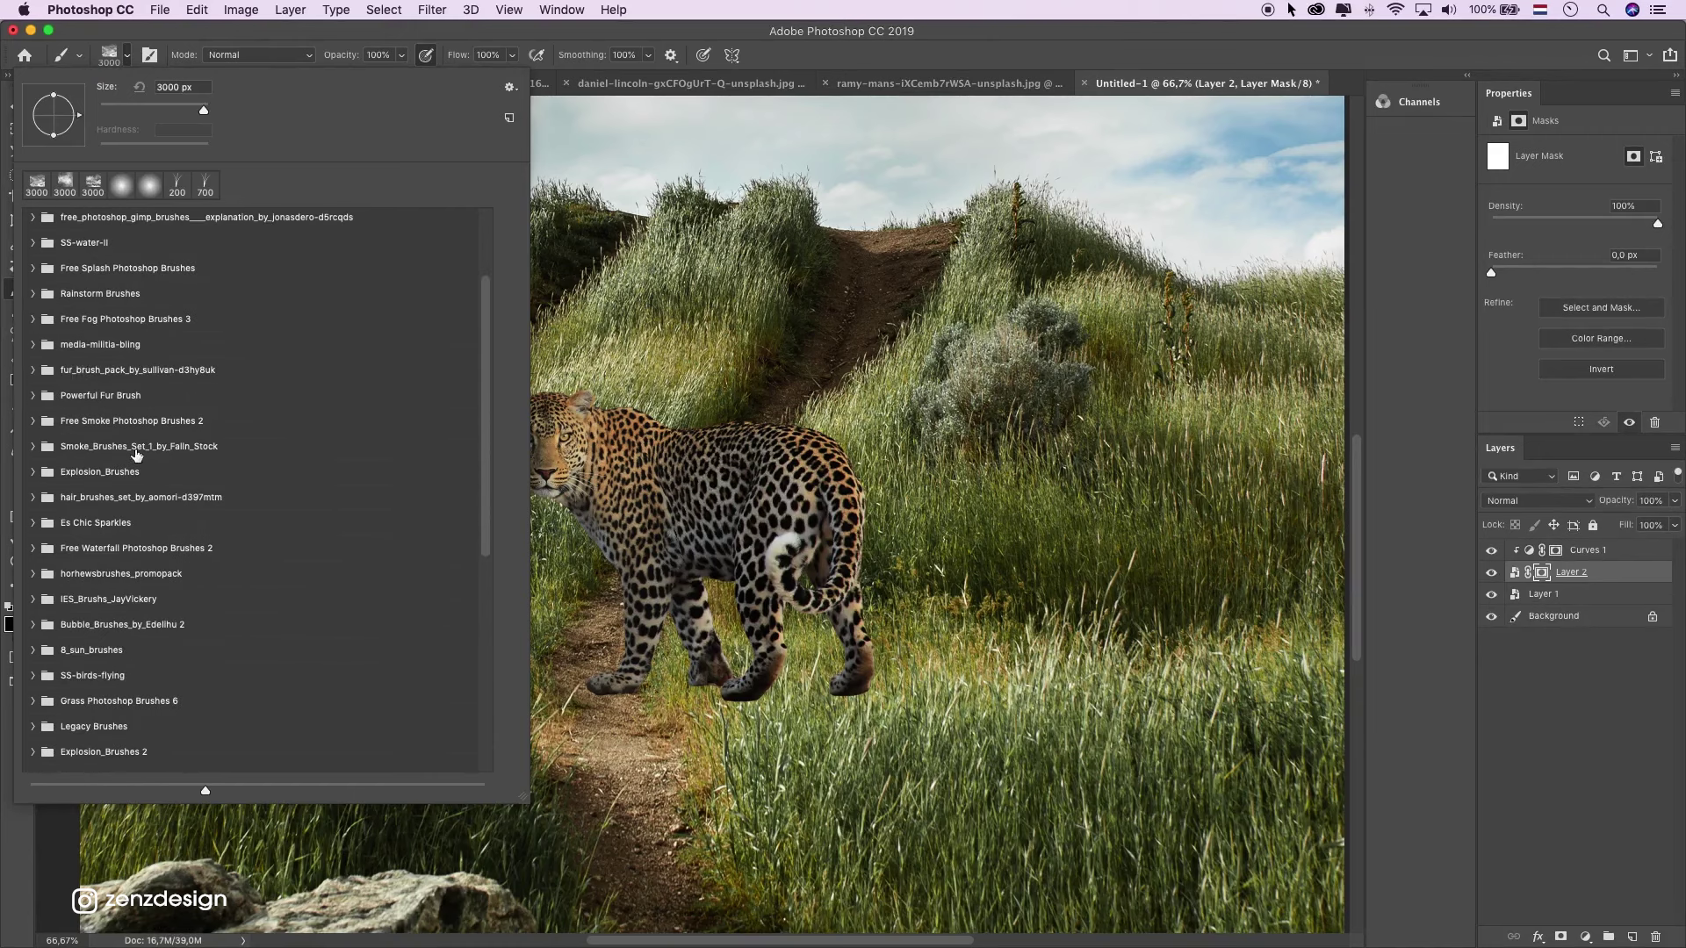
scroll(79, 492, down, 16)
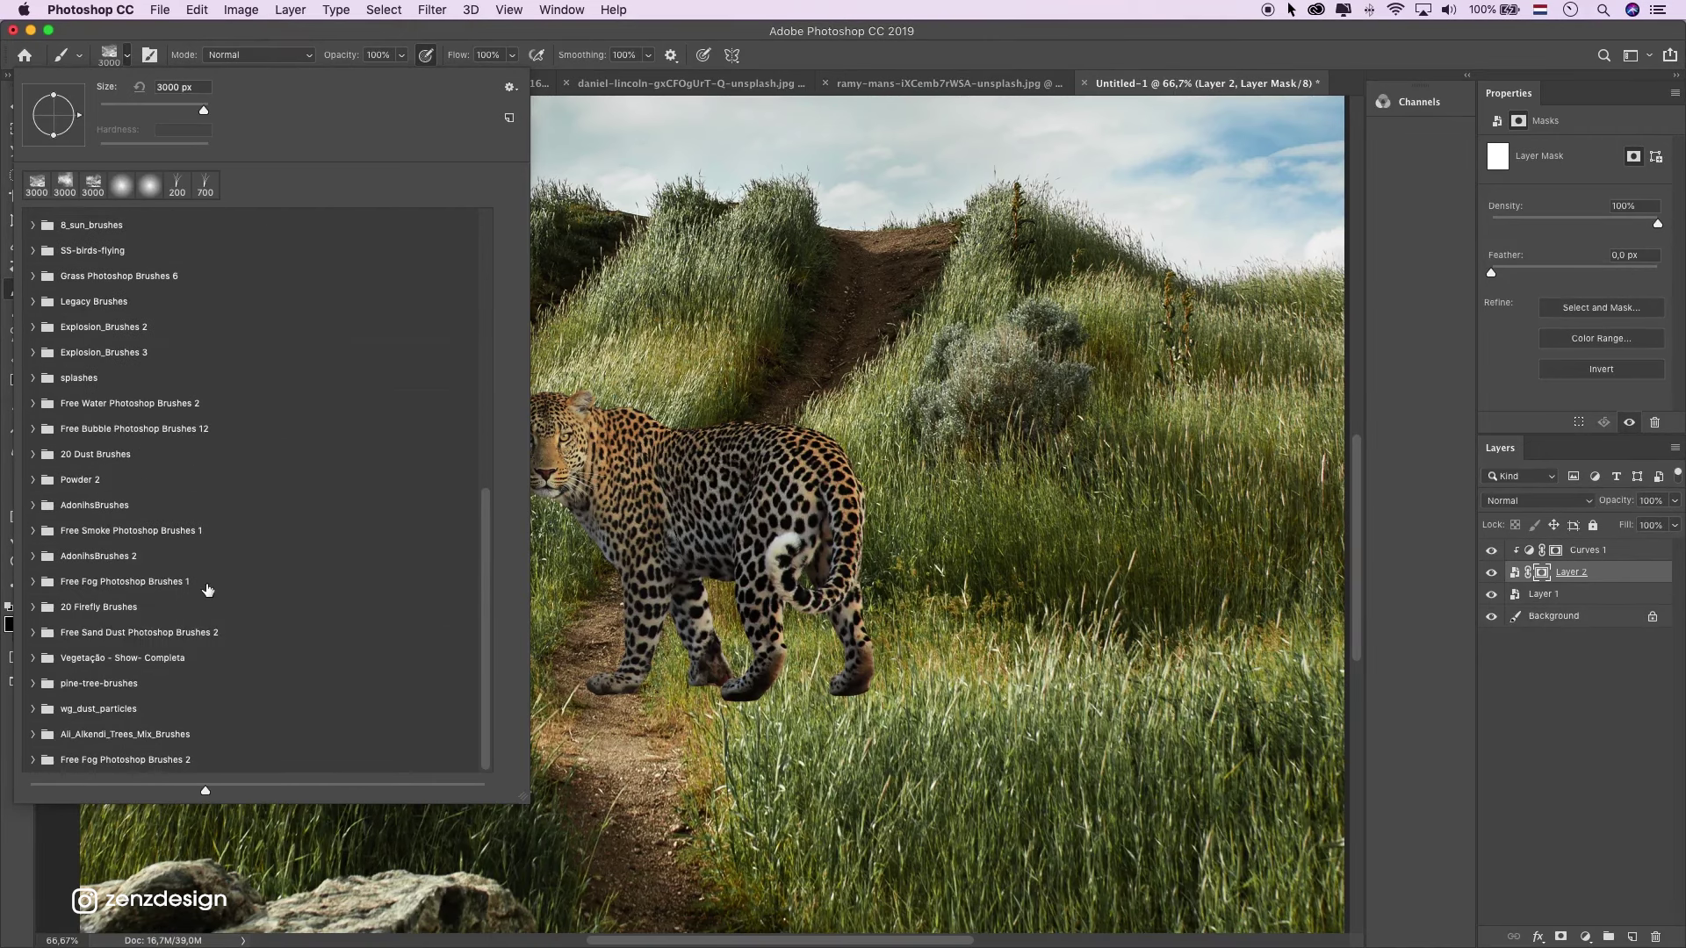
scroll(194, 575, up, 20)
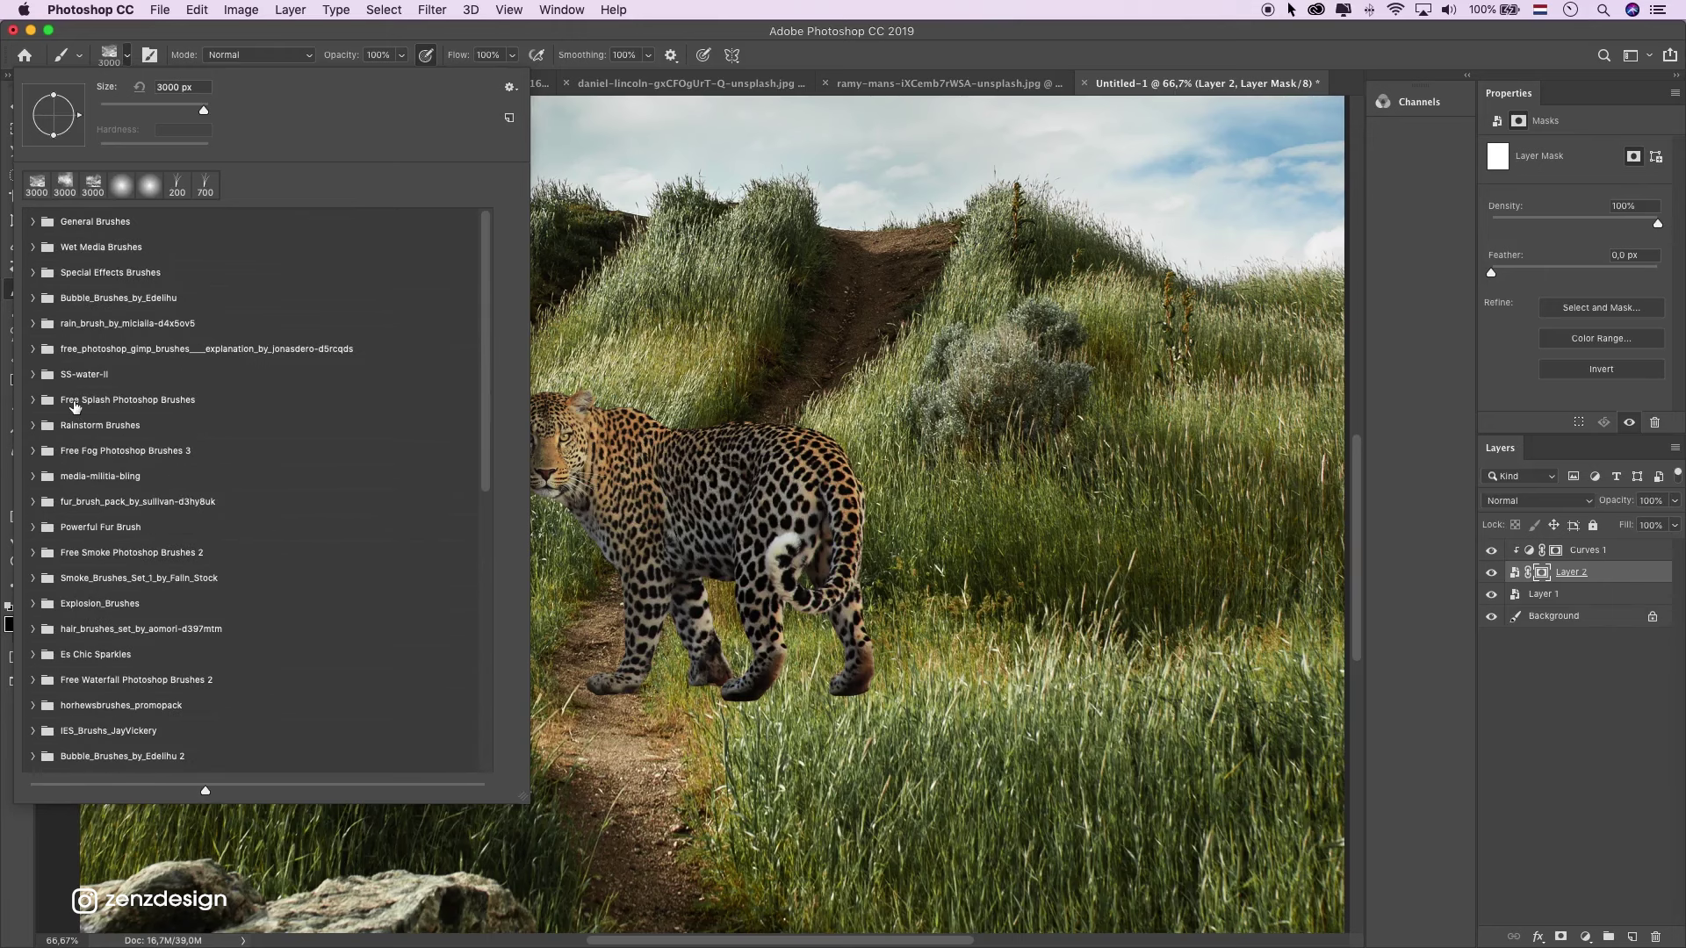
scroll(75, 405, down, 5)
scroll(73, 403, down, 2)
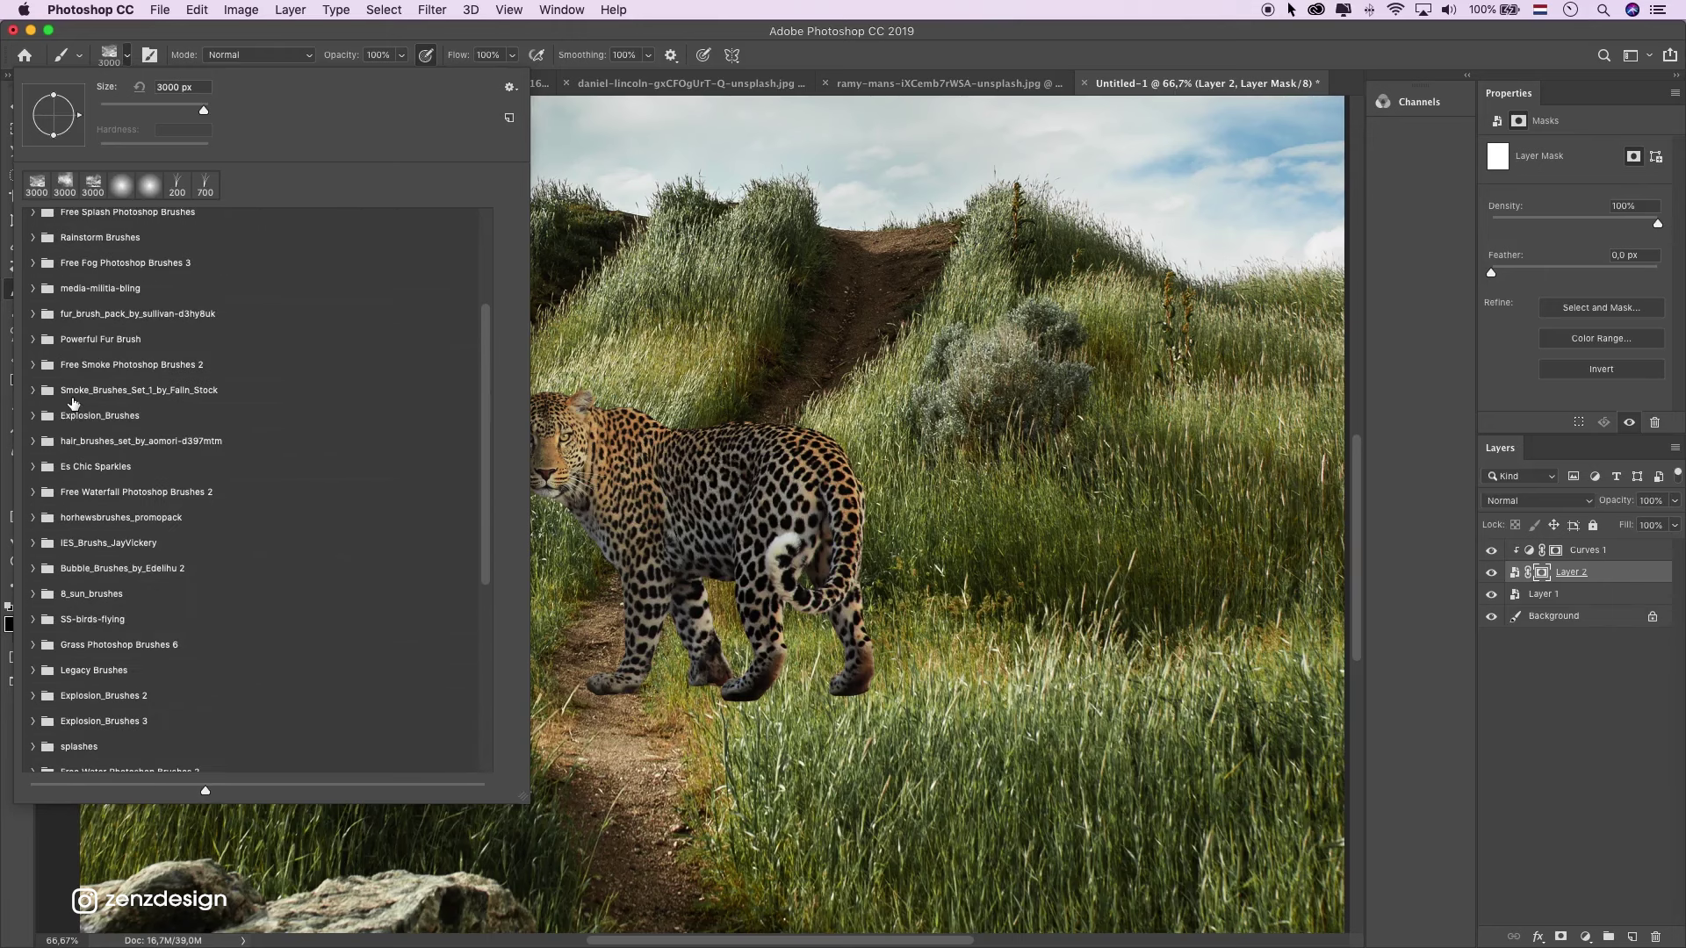
scroll(54, 453, down, 4)
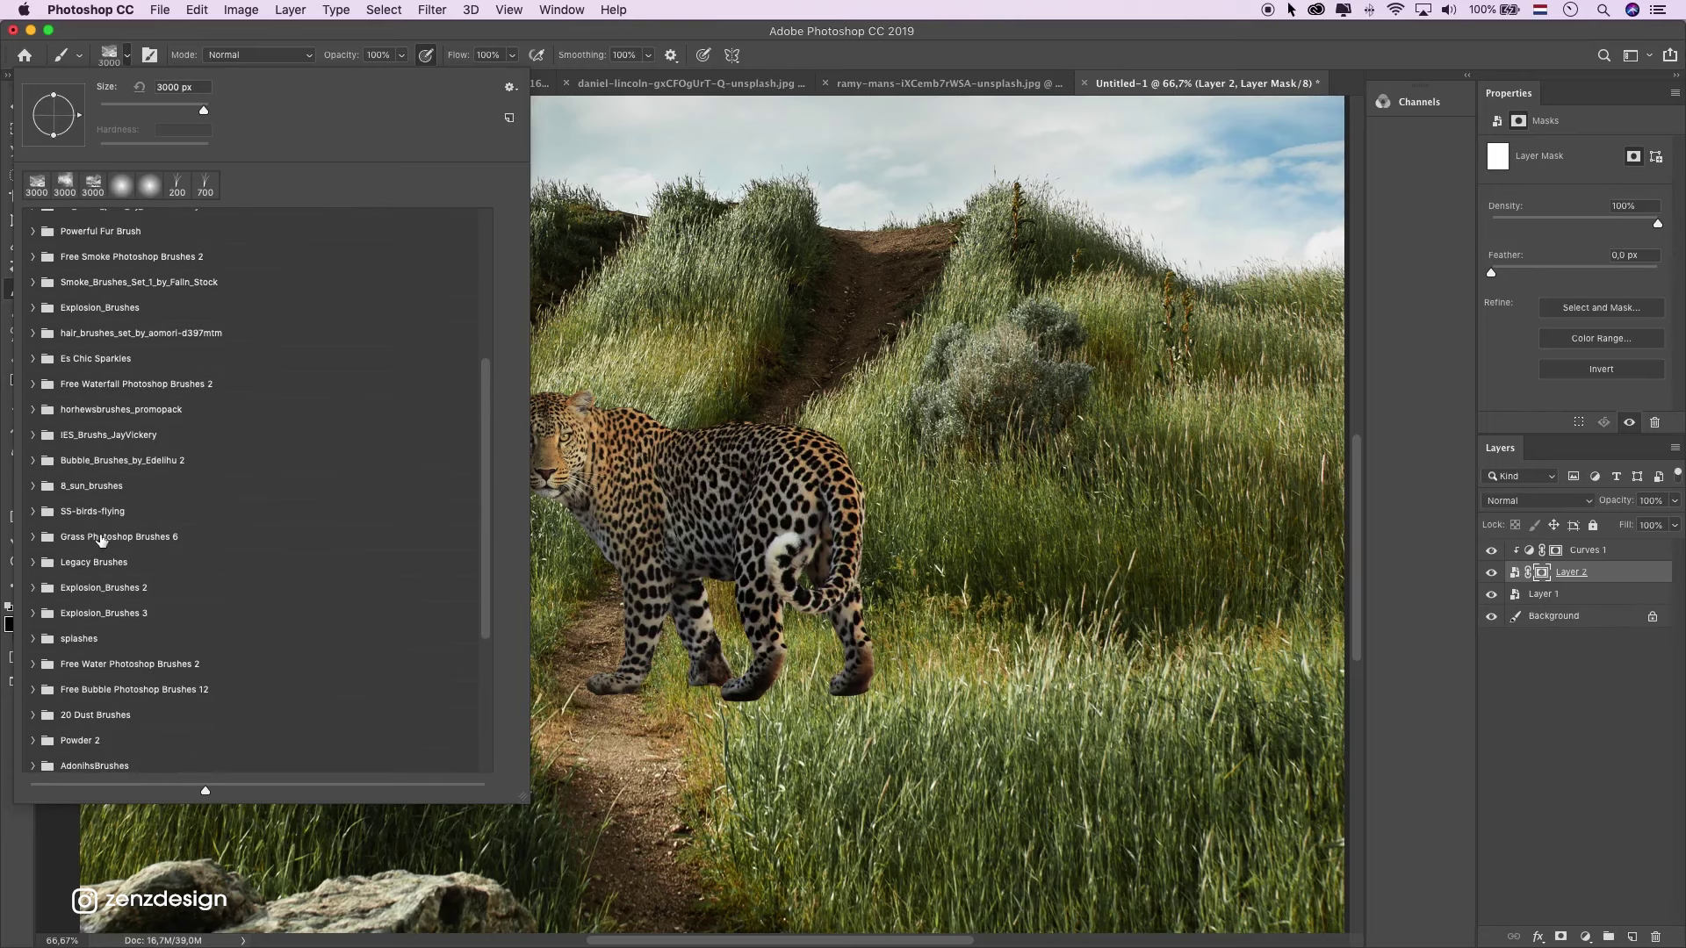
click(33, 562)
scroll(392, 472, down, 10)
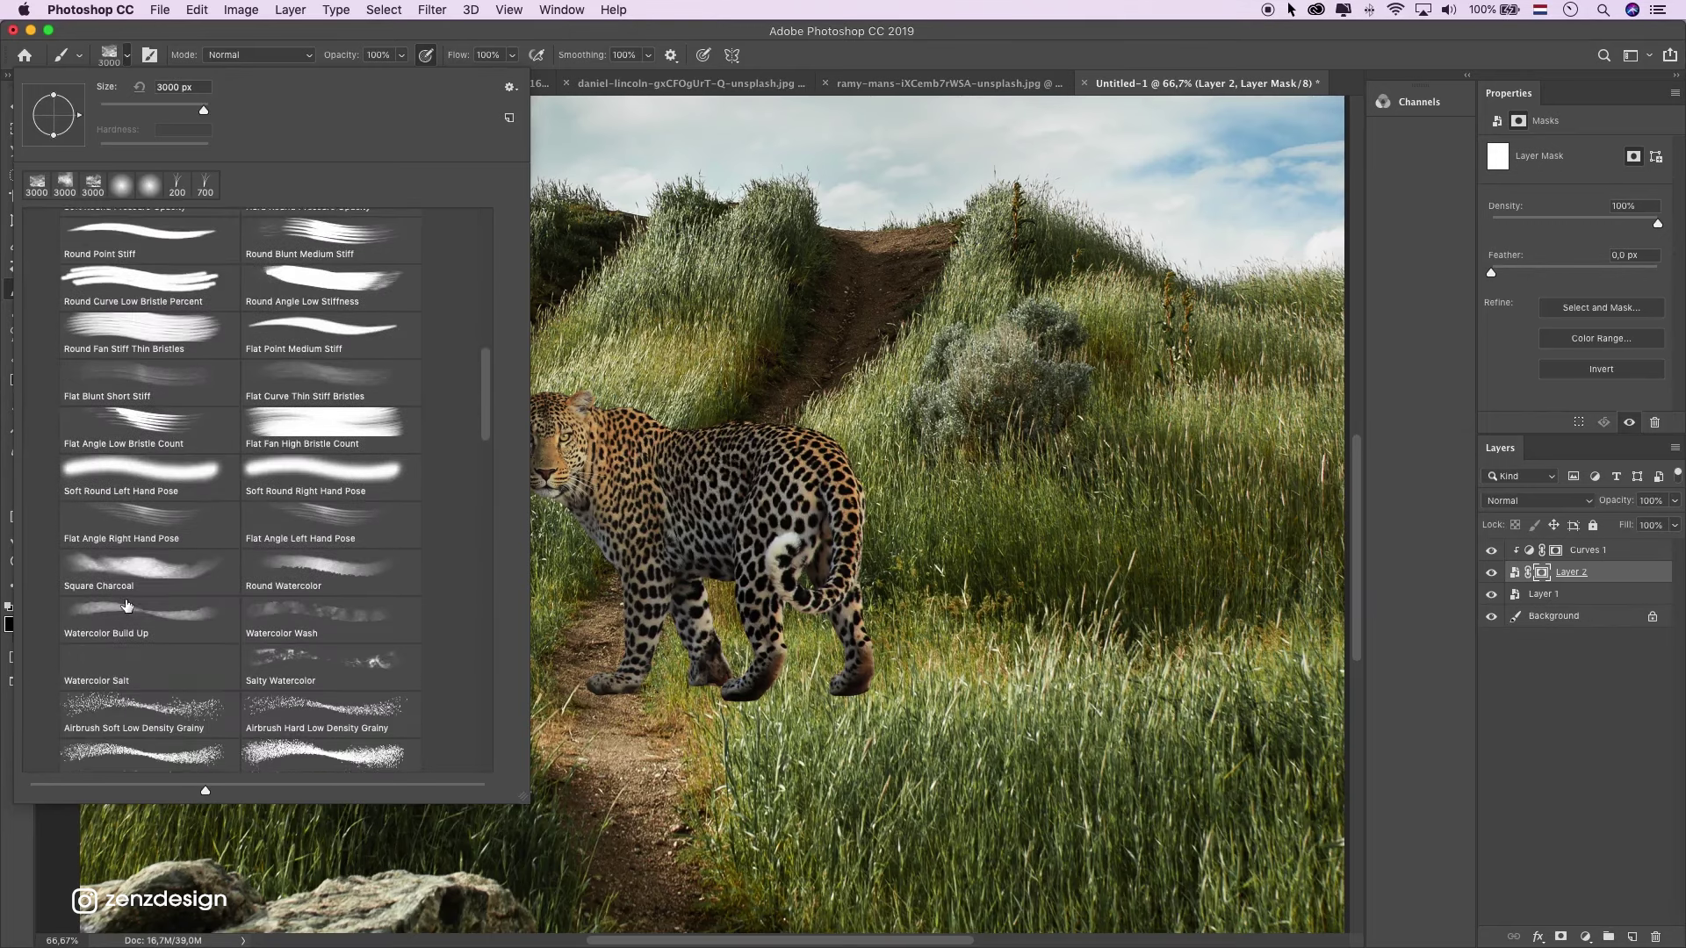
scroll(392, 472, down, 3)
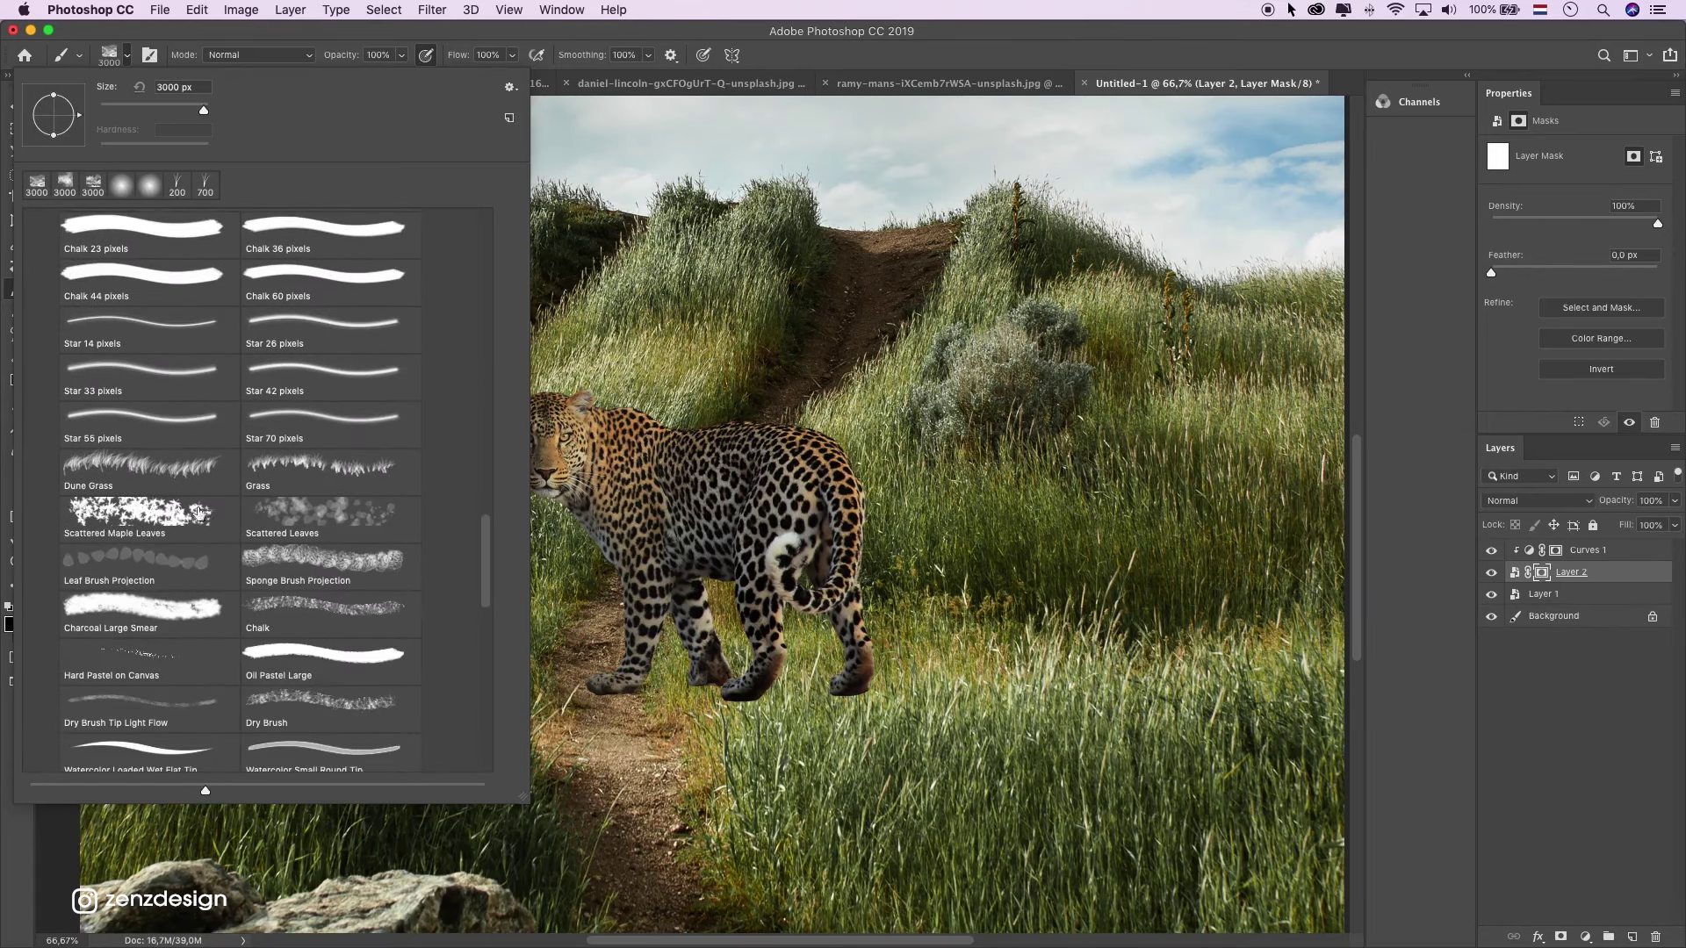
click(299, 481)
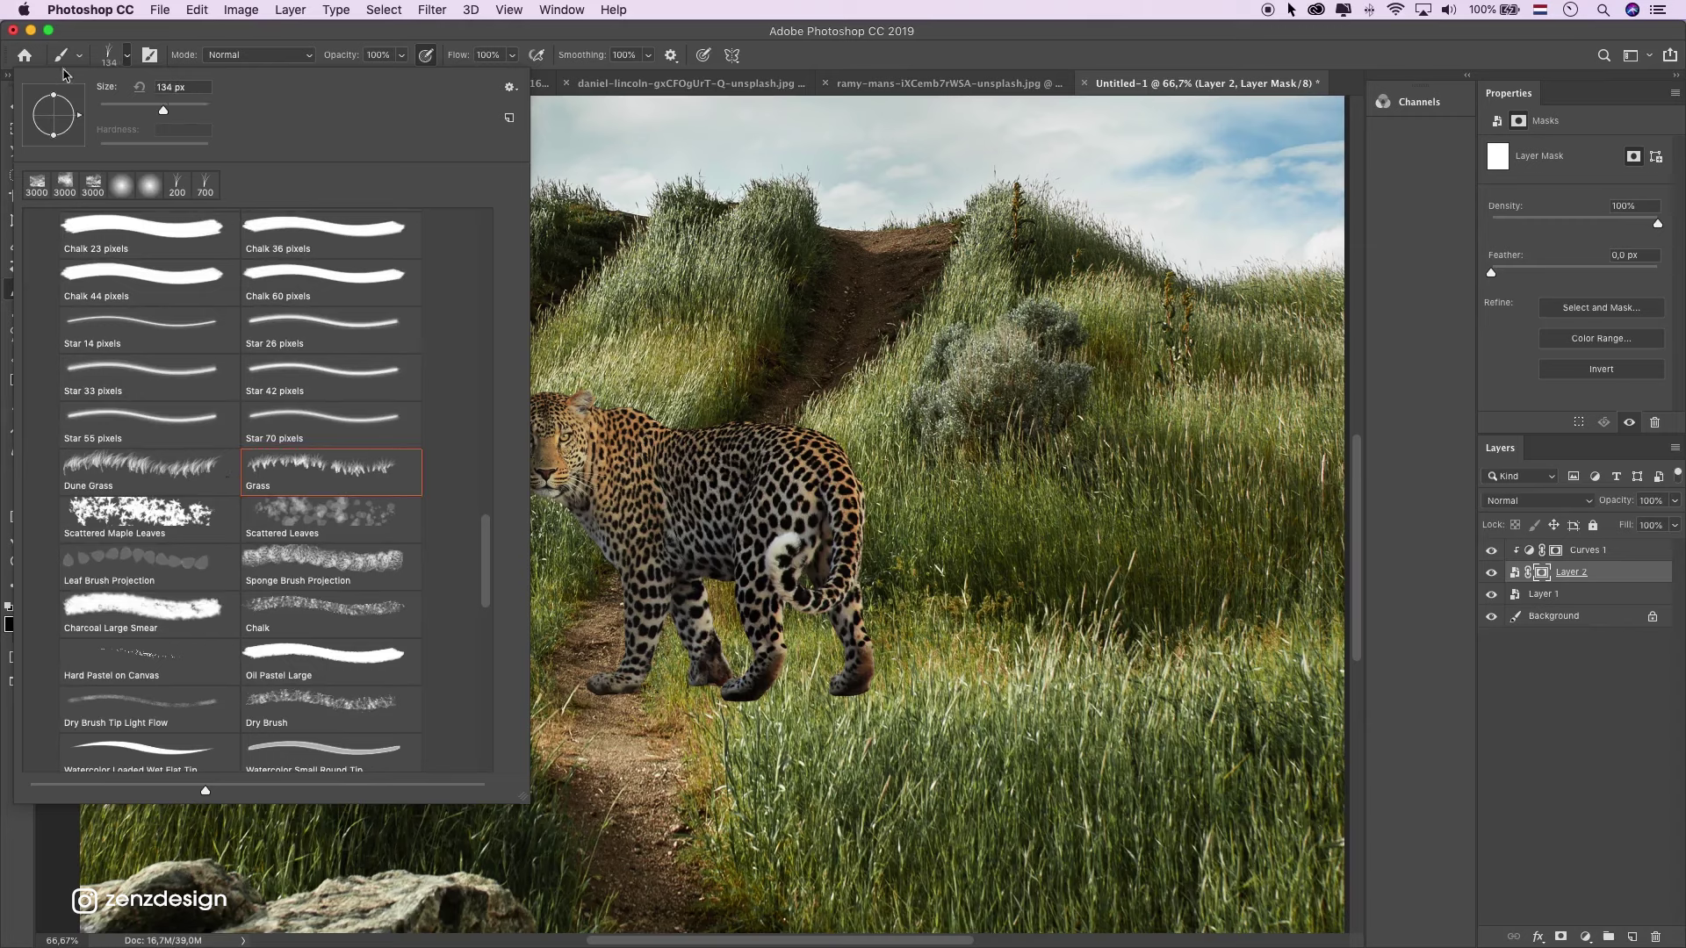
click(404, 41)
Rotate the grass brush tip to an angle of 12° and confirm black 000000 as the foreground colour for the leopard's mask.
click(561, 9)
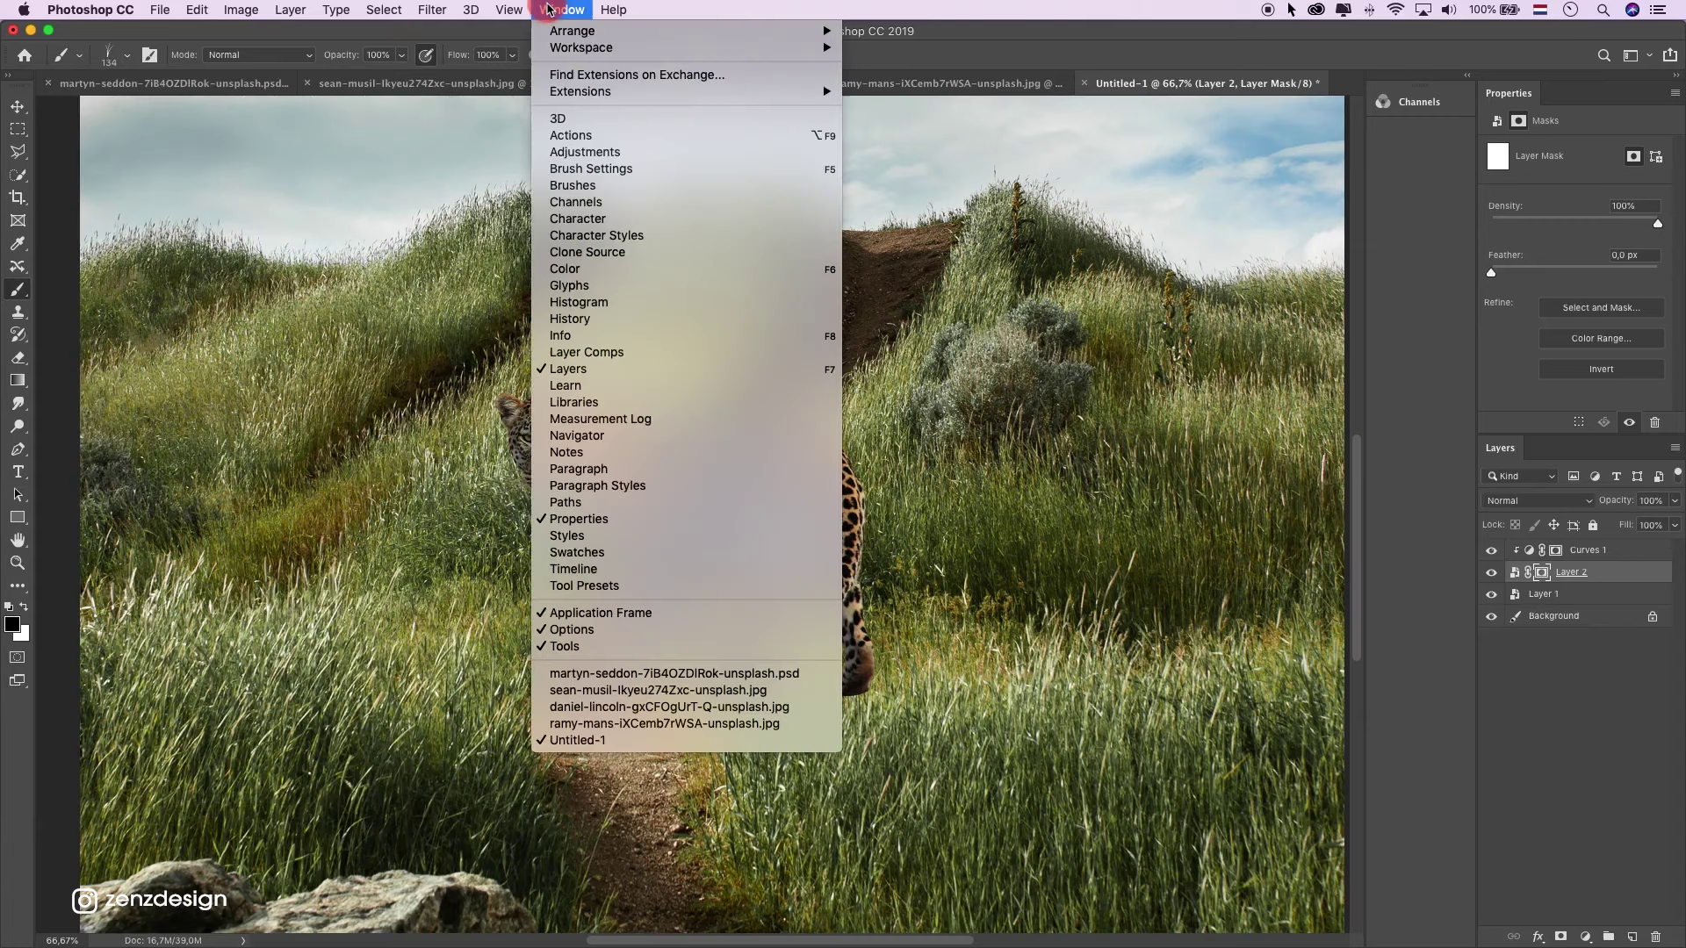
click(645, 172)
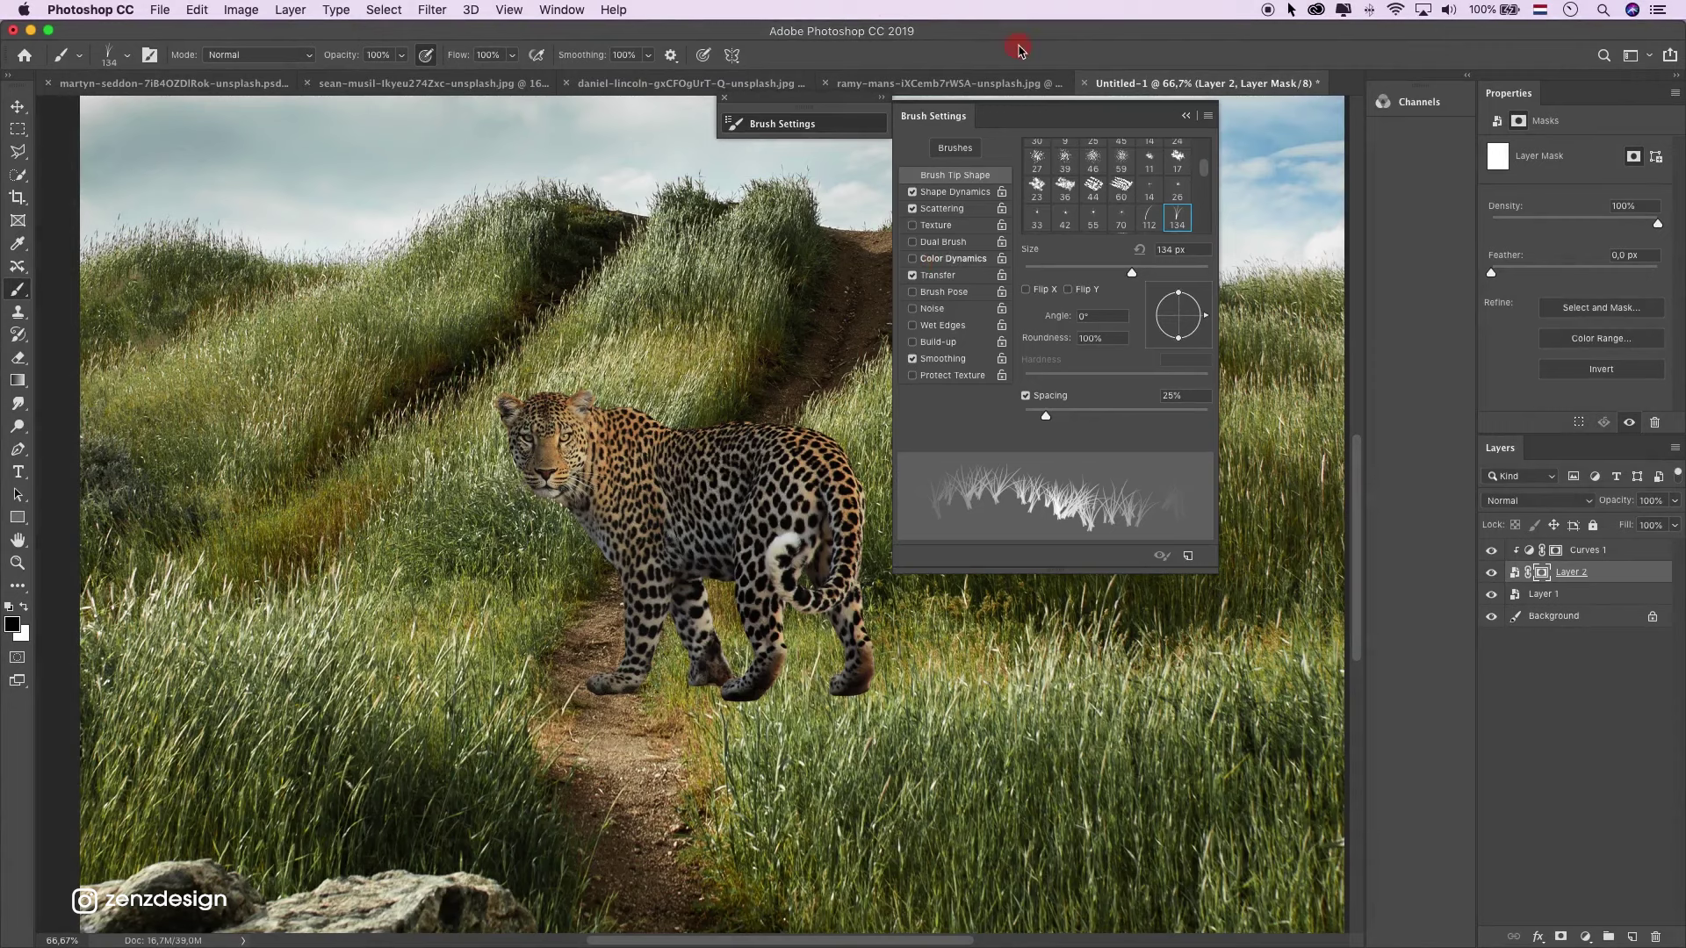
click(1539, 577)
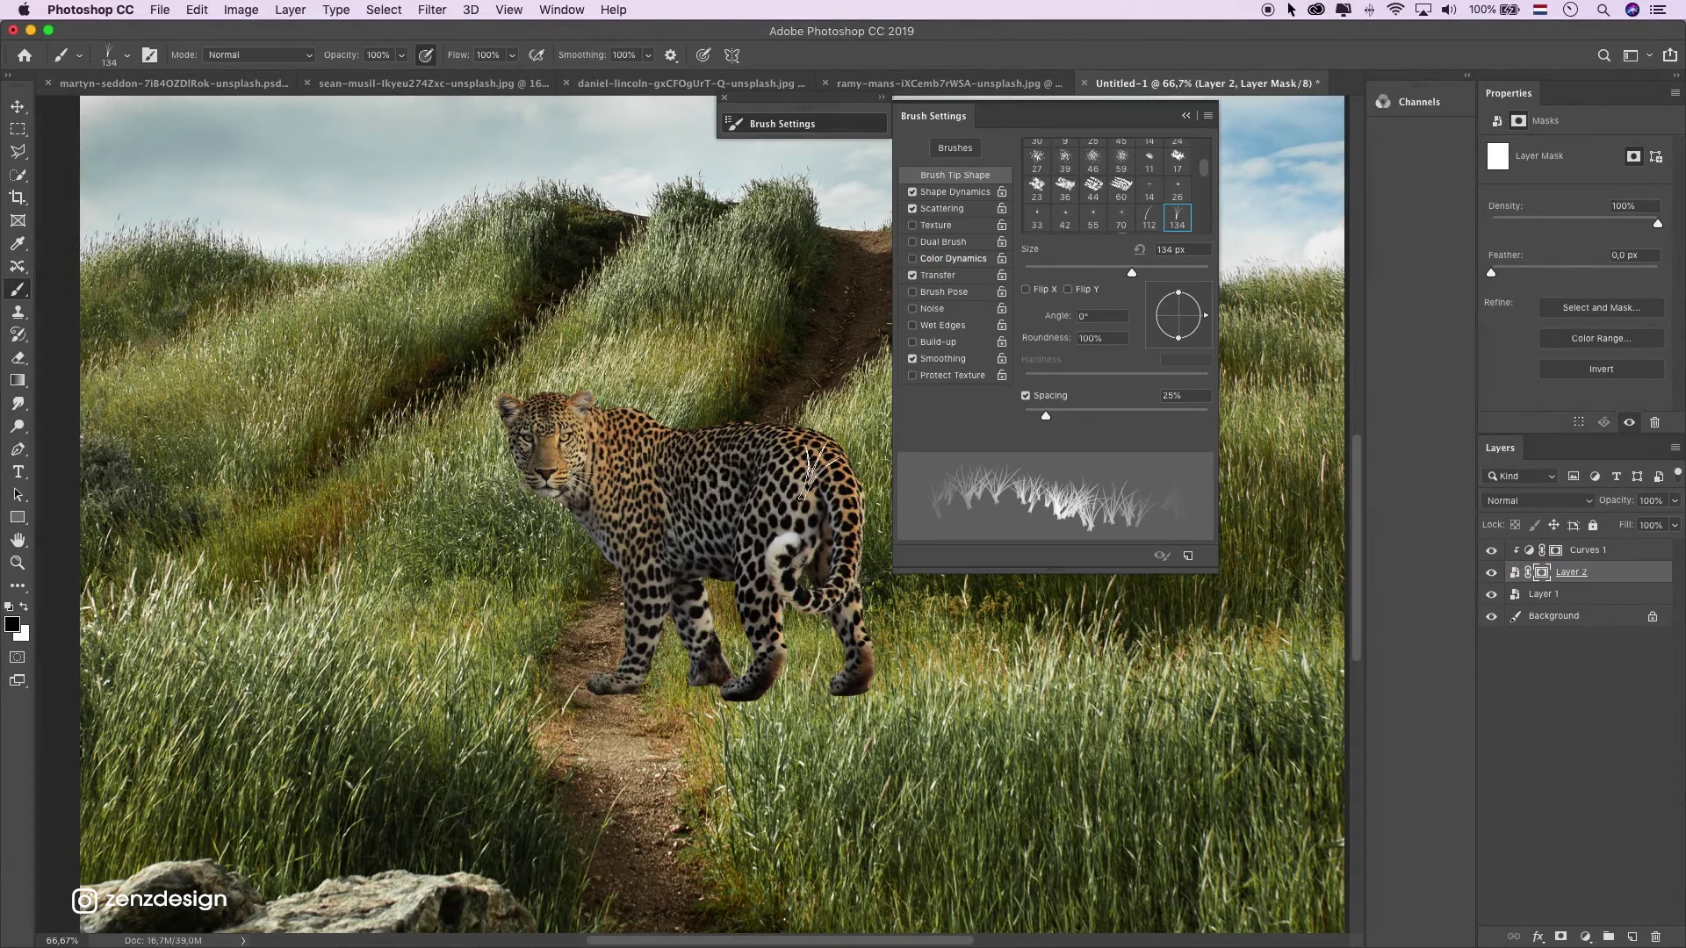
mouse_move(1203, 315)
mouse_down()
mouse_move(1192, 303)
mouse_move(1207, 315)
mouse_up()
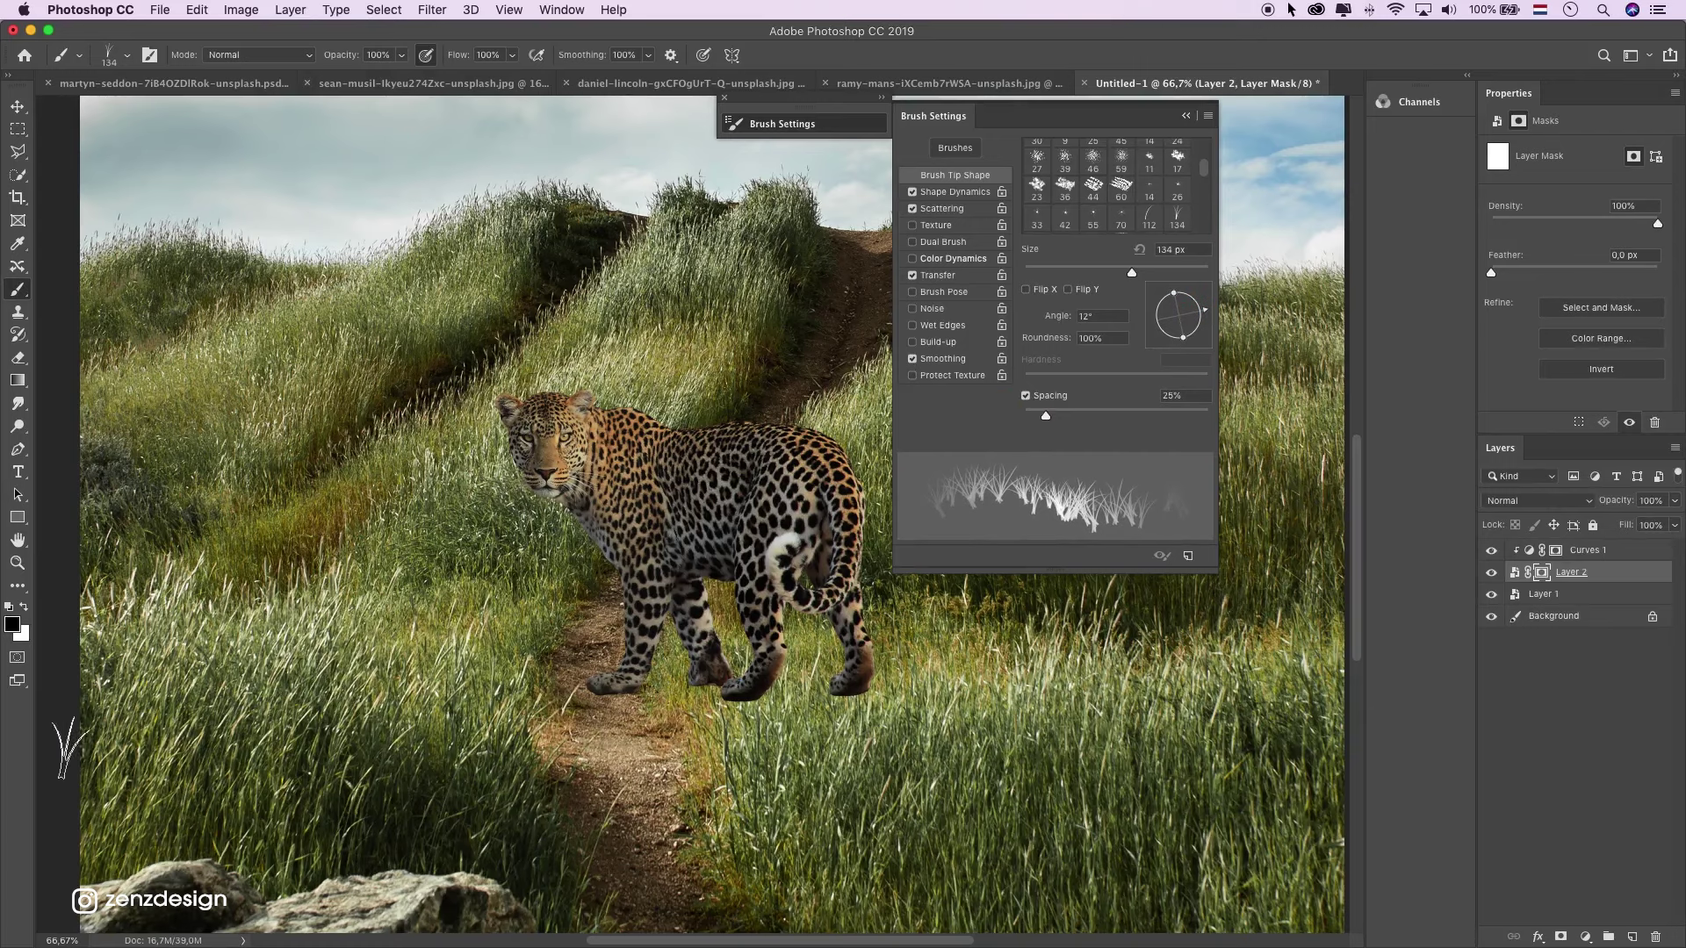
click(13, 625)
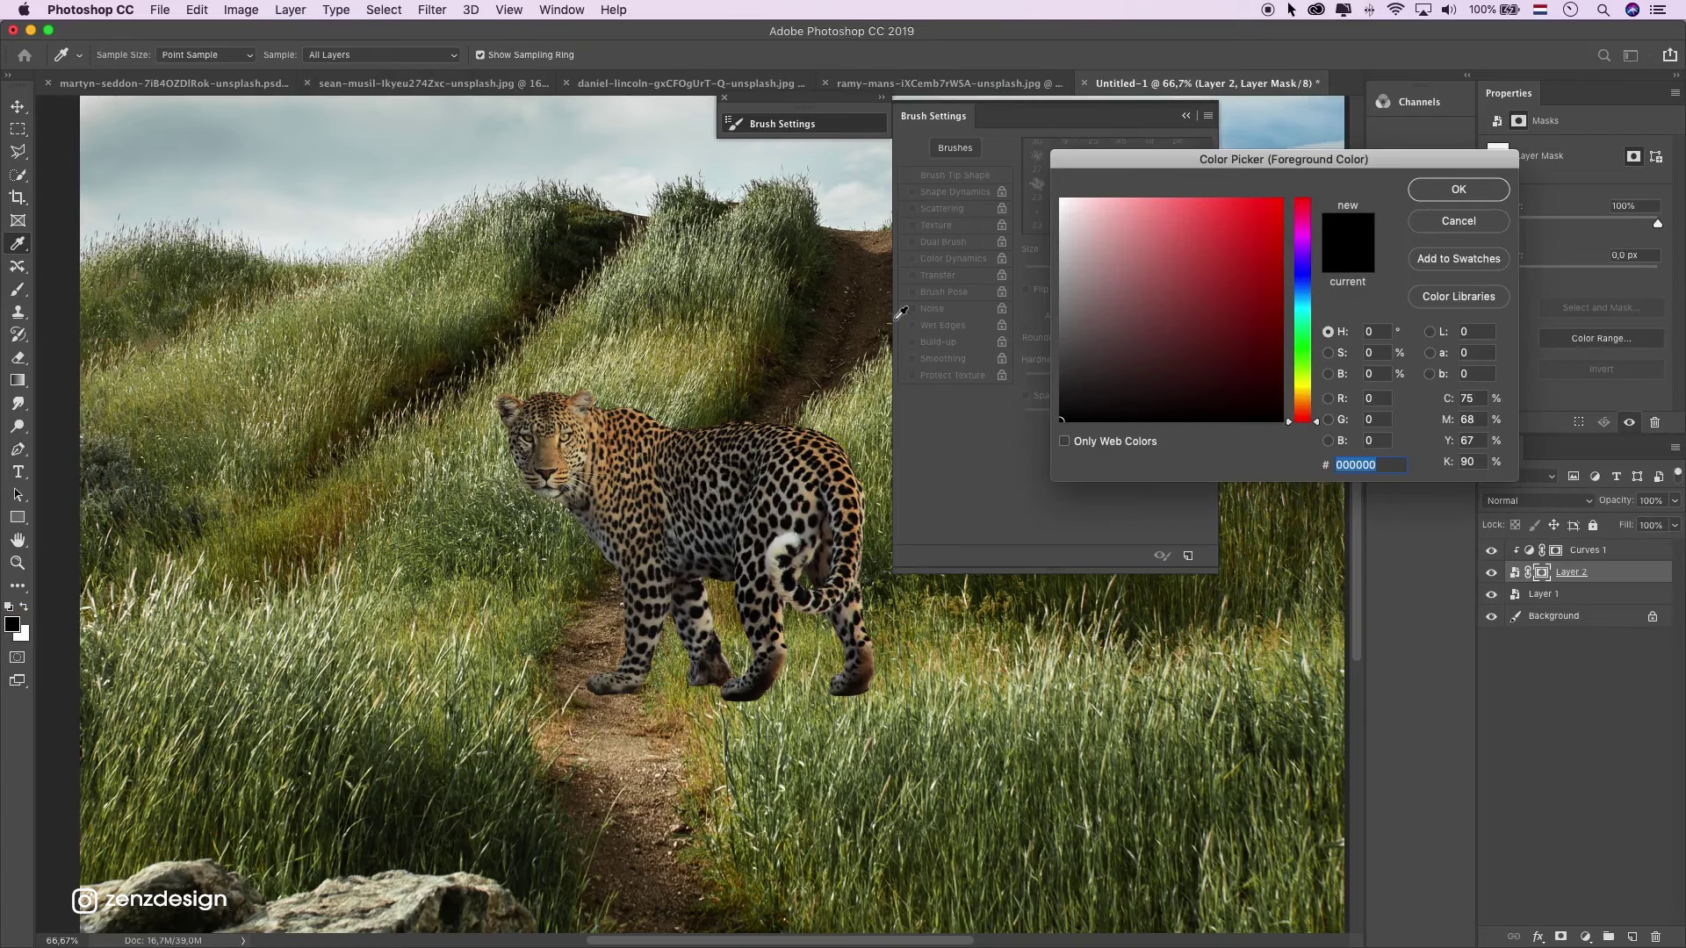
click(1458, 190)
click(111, 58)
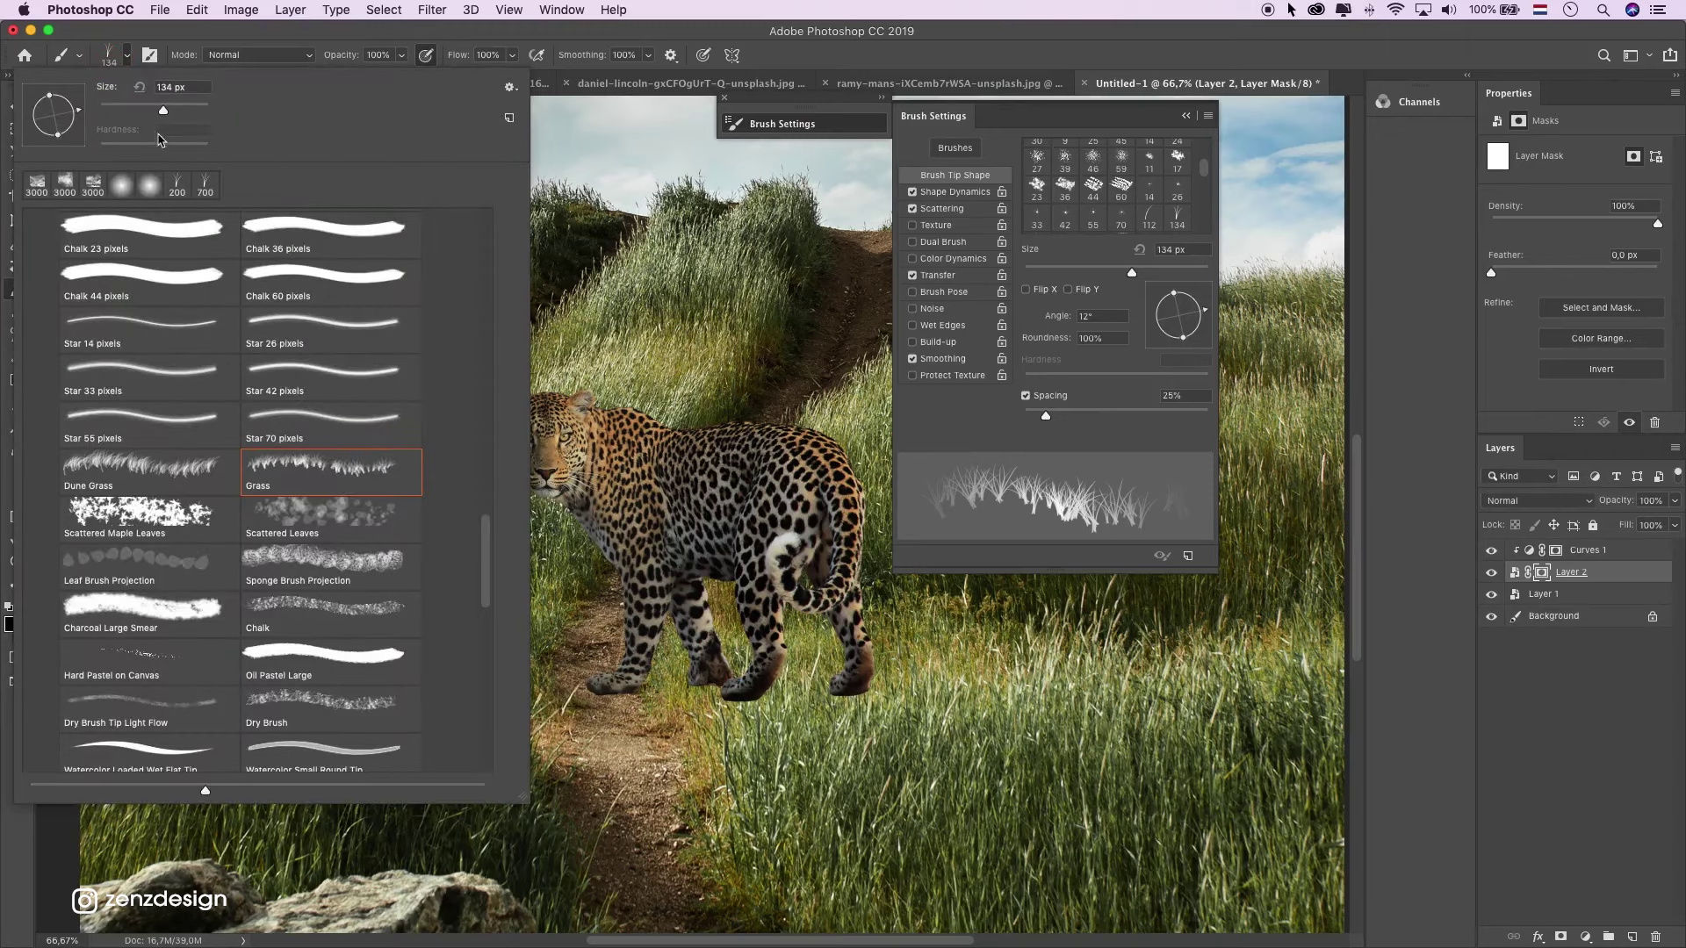
click(423, 59)
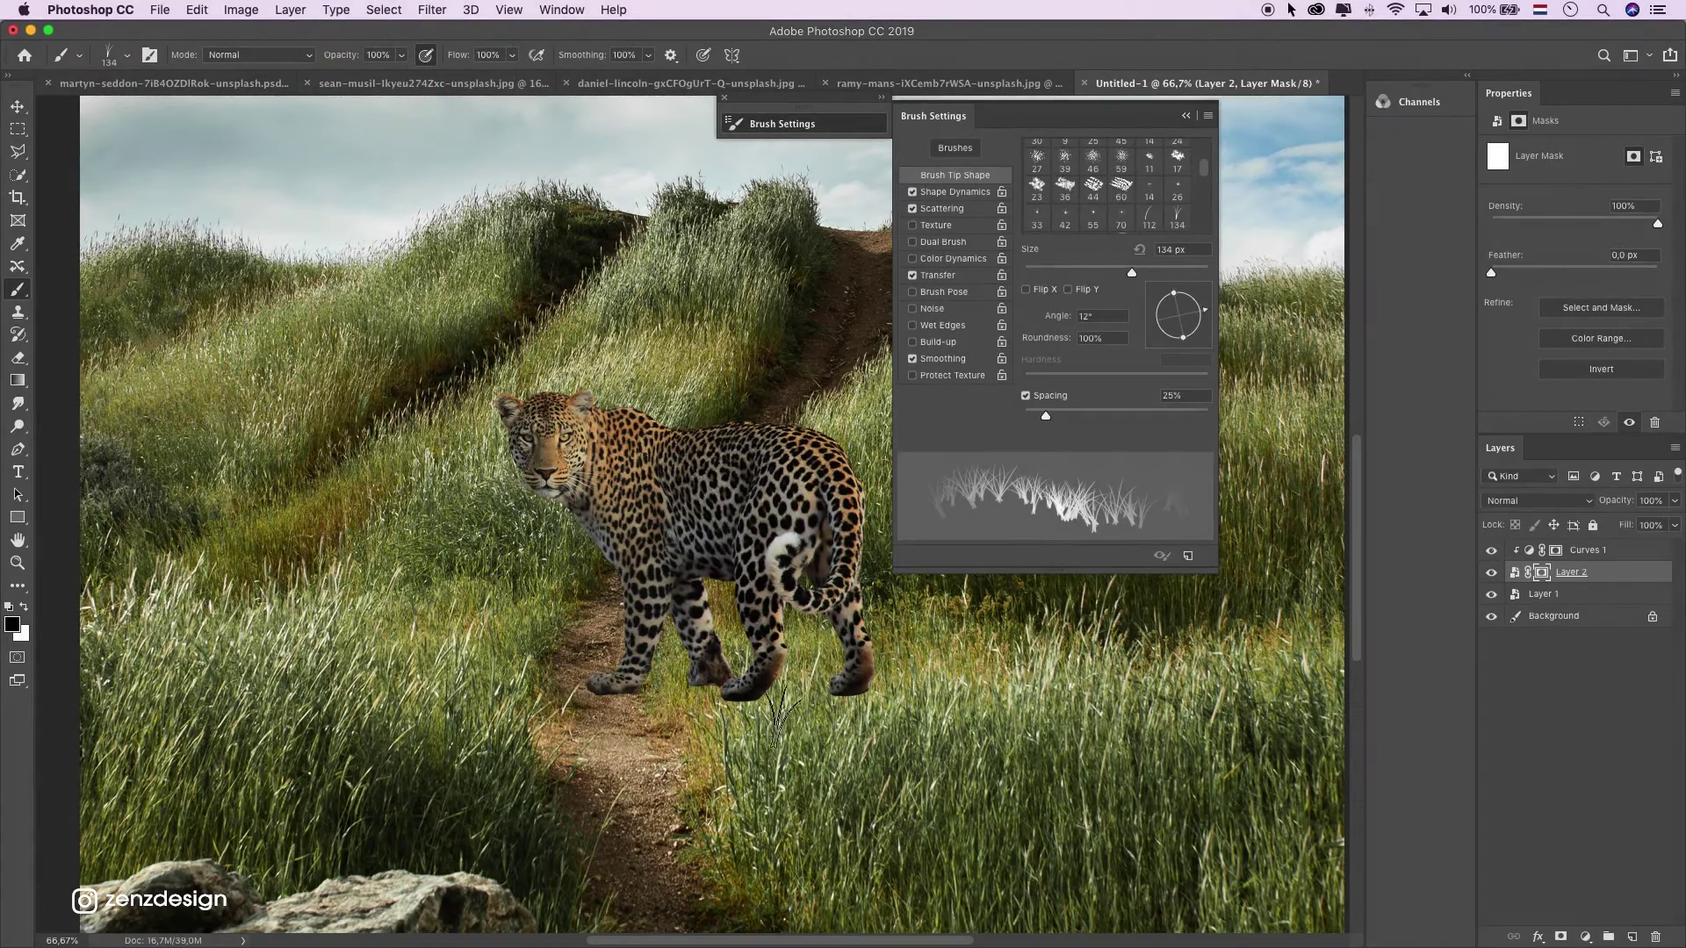
Paint black grass strokes on the leopard's mask over the hind paws and the far front paw, undoing the last dab.
click(802, 700)
mouse_move(802, 700)
mouse_down()
mouse_move(762, 689)
mouse_move(808, 676)
mouse_move(750, 714)
mouse_move(865, 699)
mouse_move(833, 700)
mouse_move(922, 668)
mouse_move(821, 703)
mouse_move(953, 661)
mouse_up()
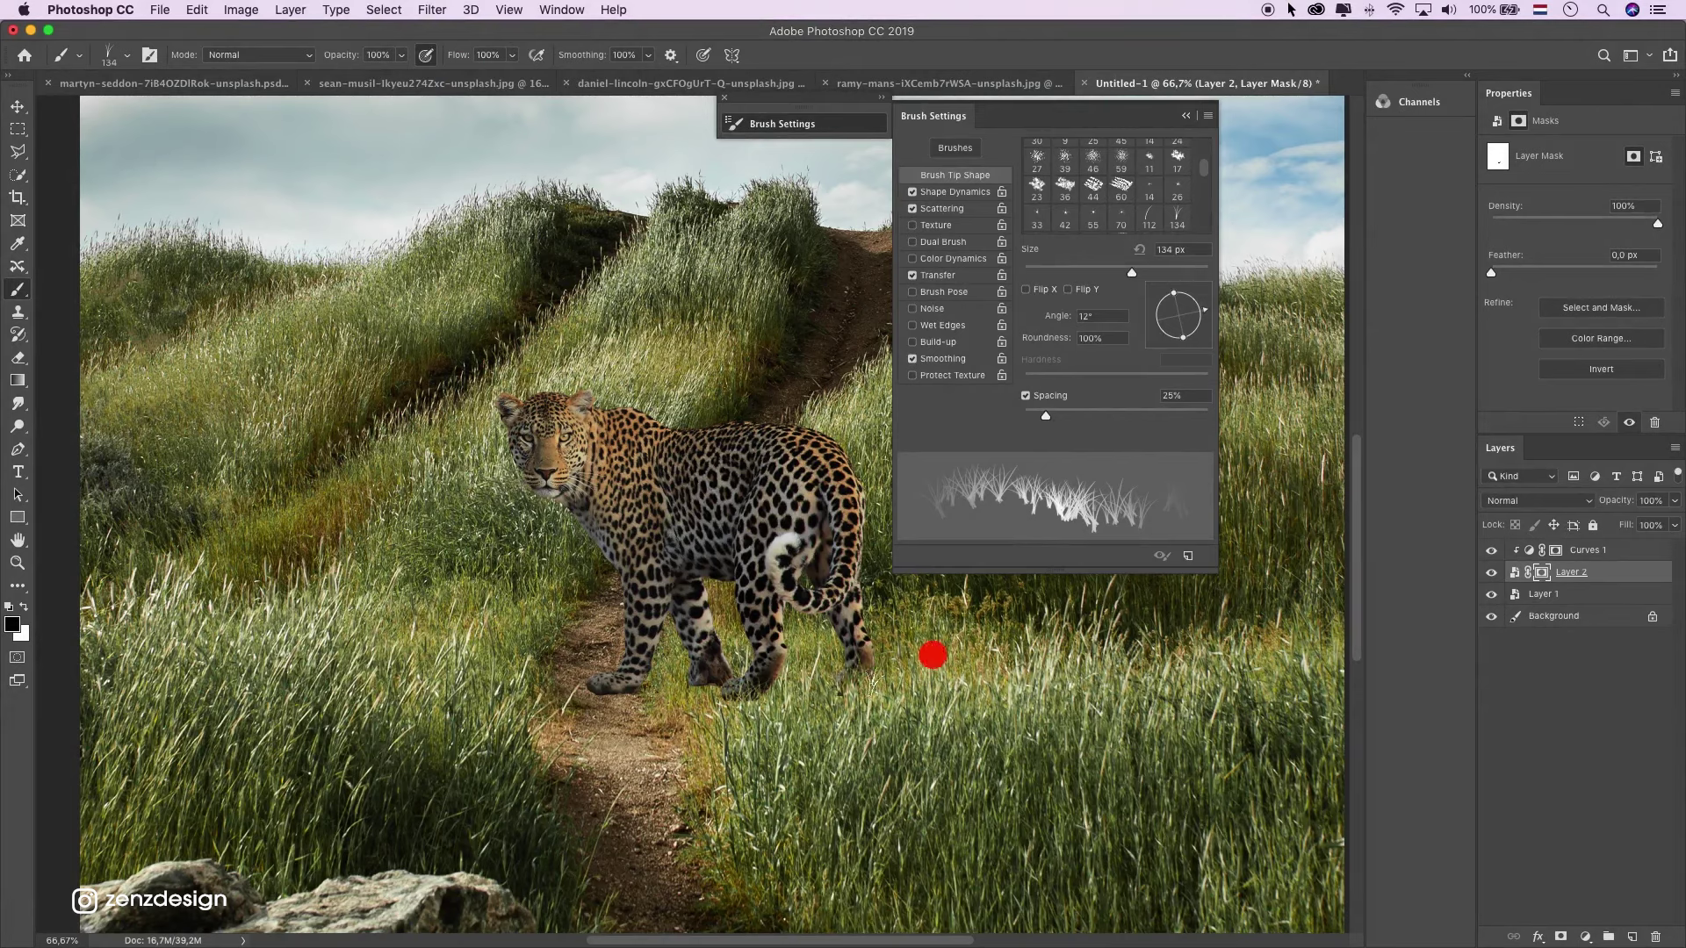
drag(843, 693, 878, 681)
mouse_move(772, 694)
mouse_down()
mouse_move(808, 665)
mouse_move(788, 690)
mouse_up()
click(725, 693)
click(773, 678)
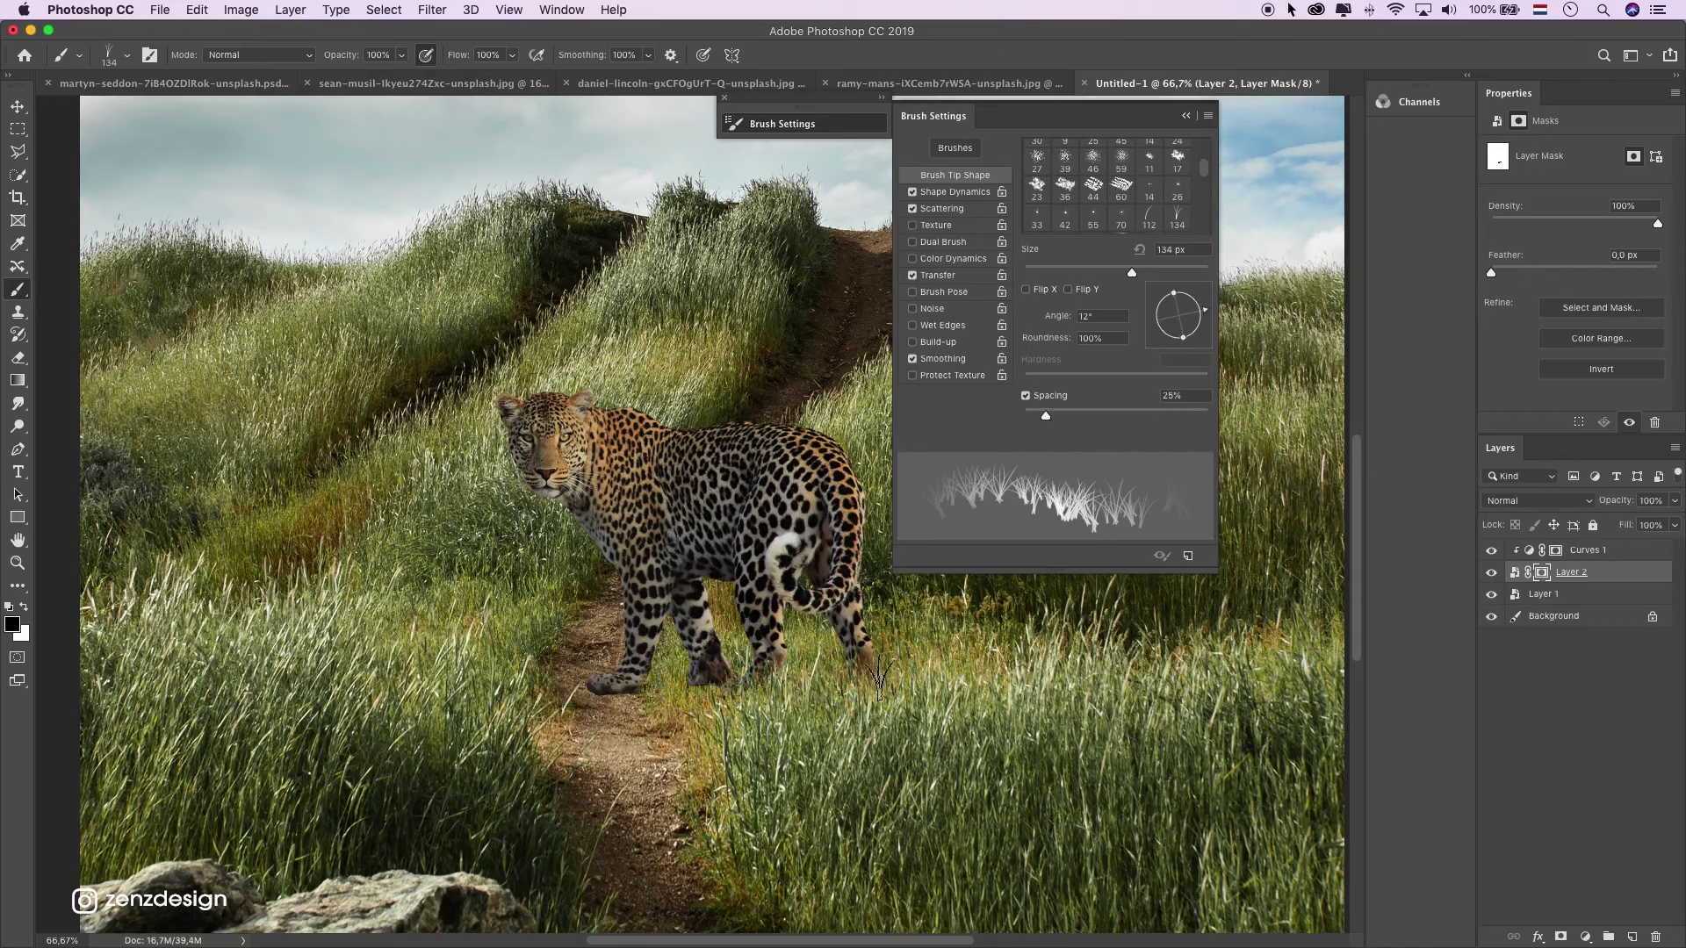
click(847, 677)
click(711, 689)
click(691, 683)
click(713, 692)
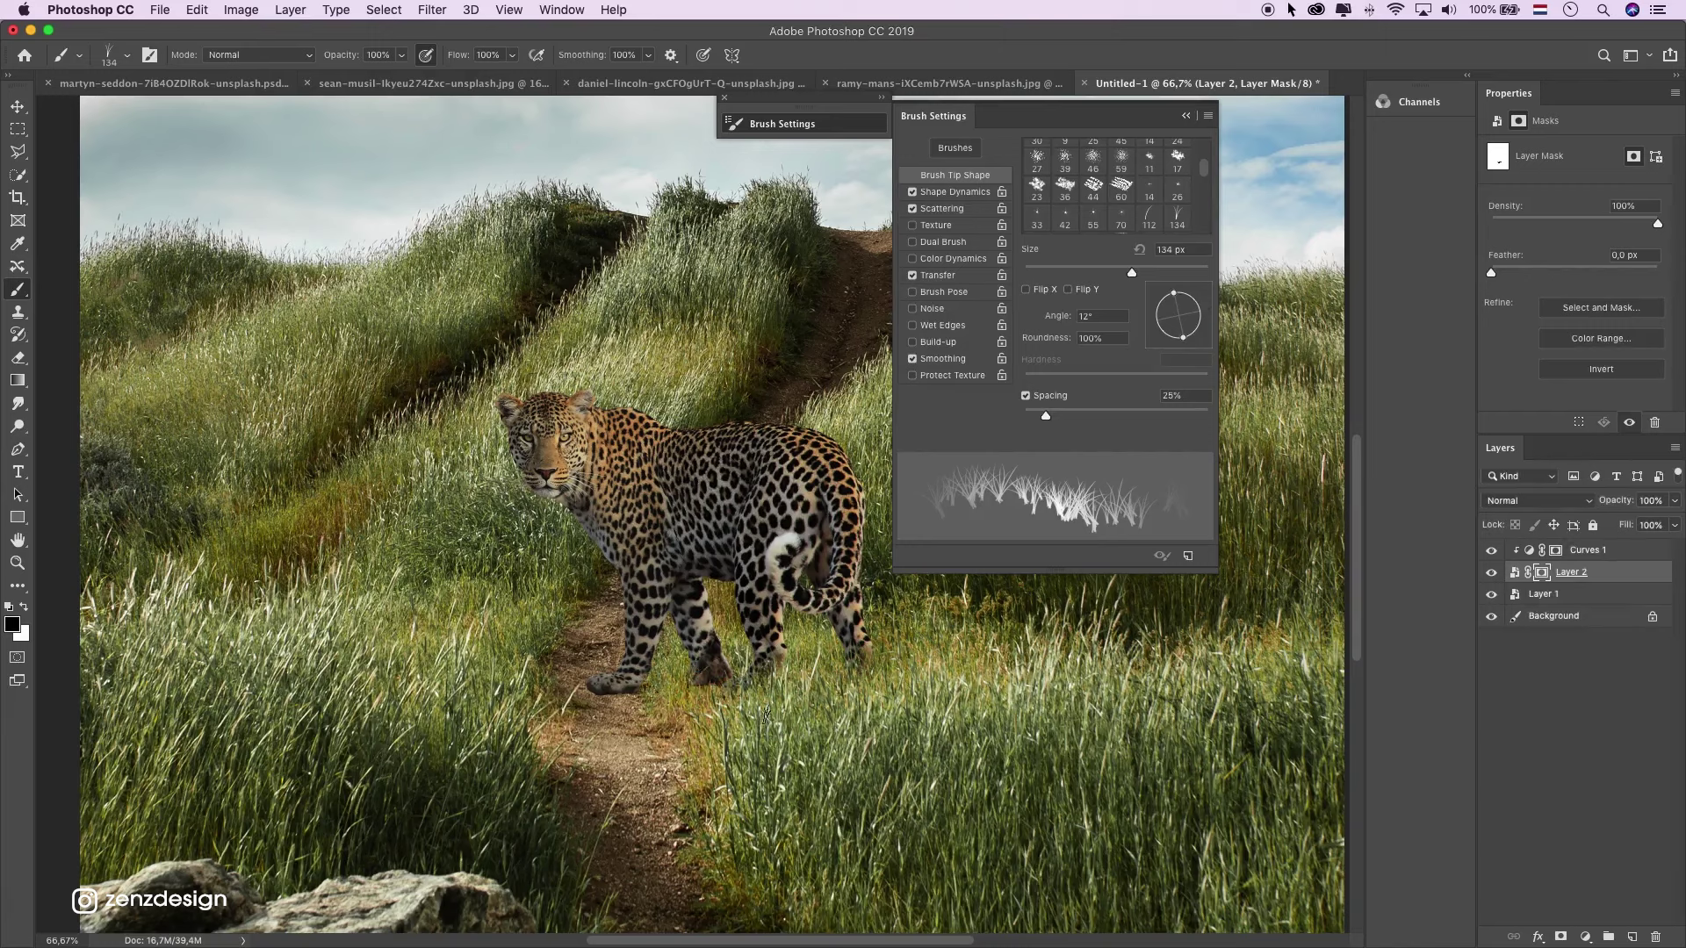
key(super+z)
Reduce the grass brush to 90 px and paint finer blades on the mask along the bottoms of the leopard's paws.
key(bracketleft)
key(bracketleft)
key(bracketleft)
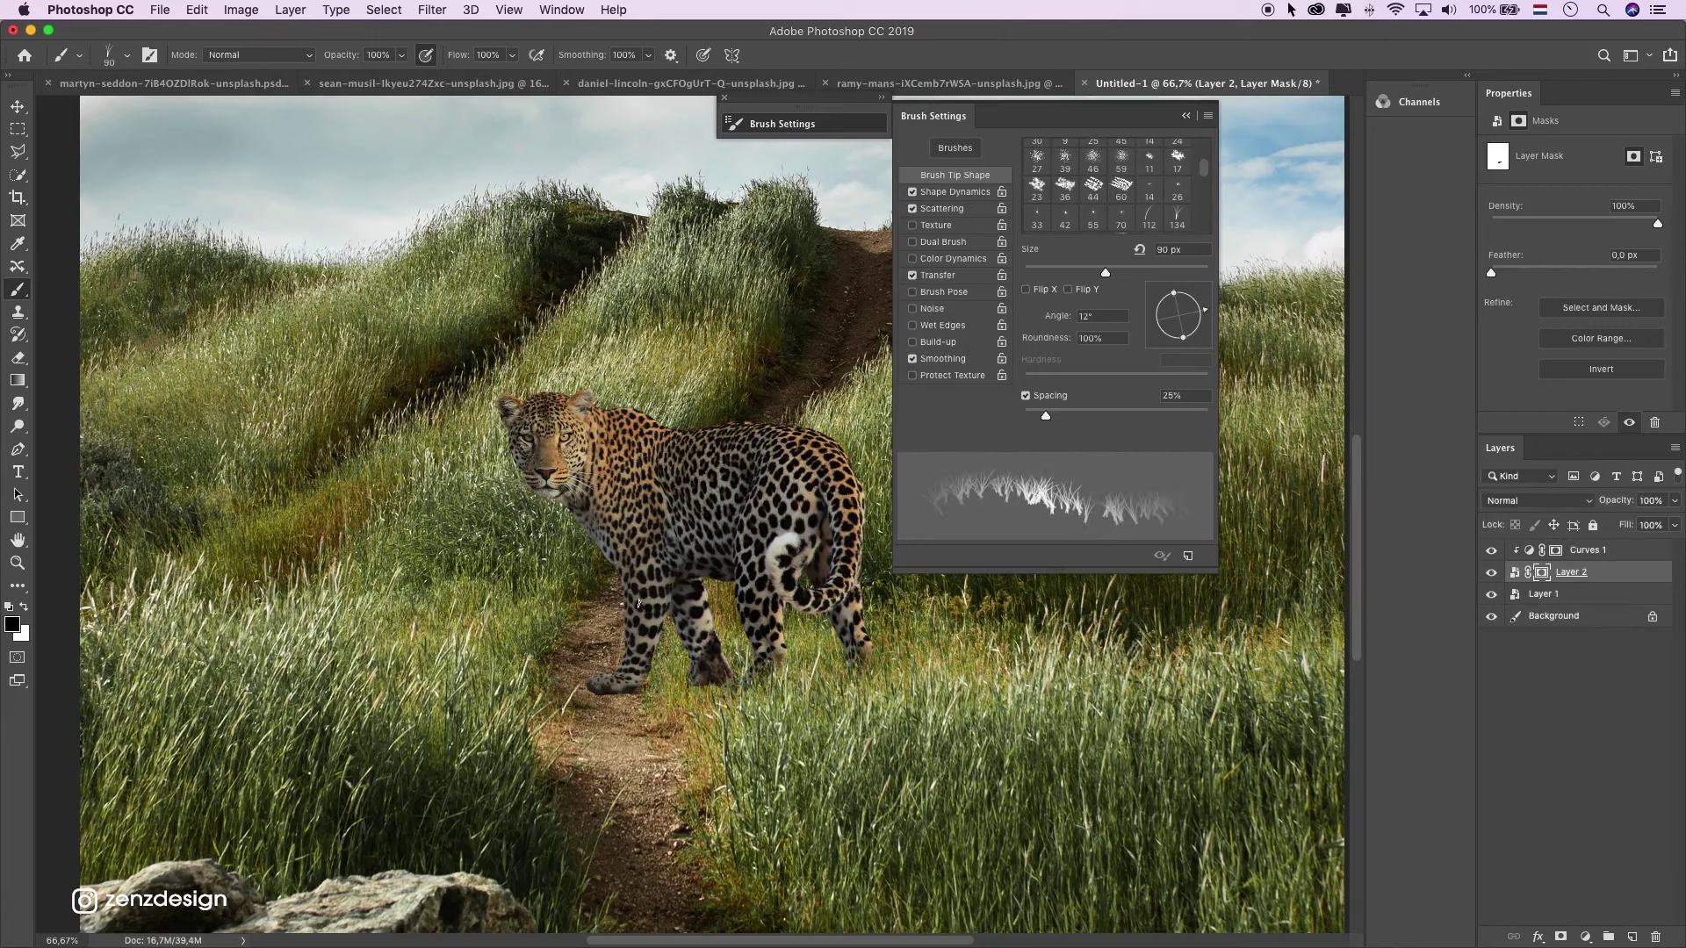
click(752, 682)
click(714, 684)
click(694, 697)
click(648, 703)
click(677, 696)
click(648, 689)
drag(716, 686, 909, 673)
Examine how the masked paws blend into the grass, both up close and within the whole landscape.
scroll(663, 475, down, 4)
scroll(662, 475, down, 4)
alt+click(662, 475)
alt+click(751, 579)
click(729, 486)
click(621, 492)
click(796, 419)
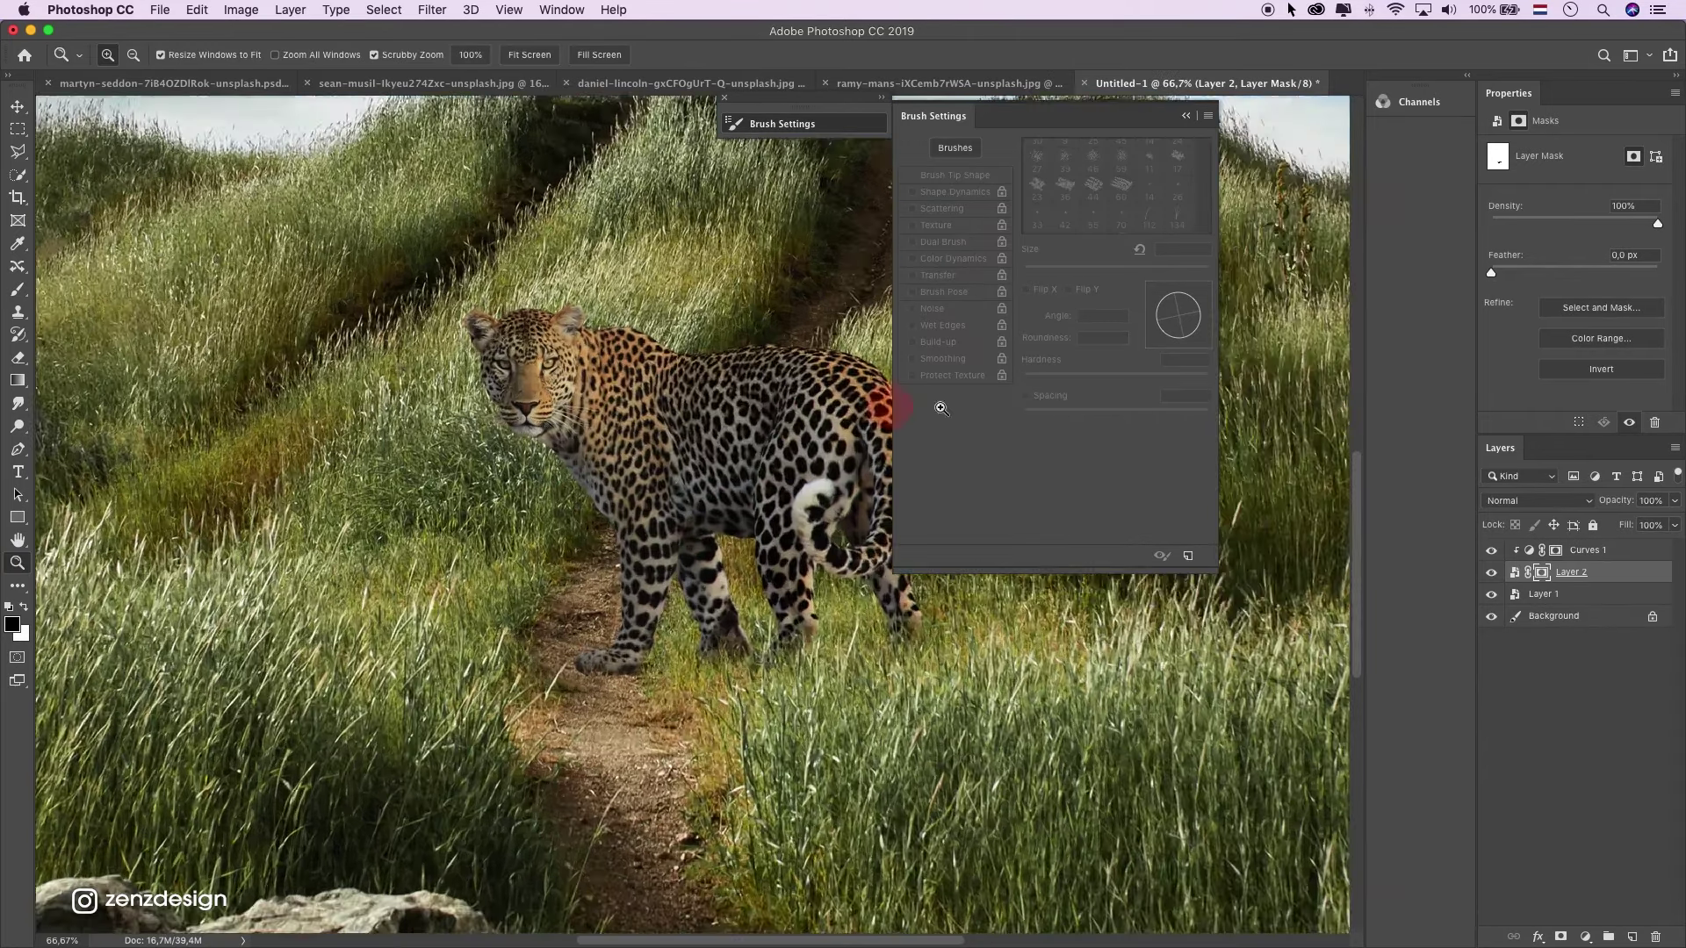
alt+click(754, 571)
alt+click(754, 571)
alt+click(755, 571)
click(751, 569)
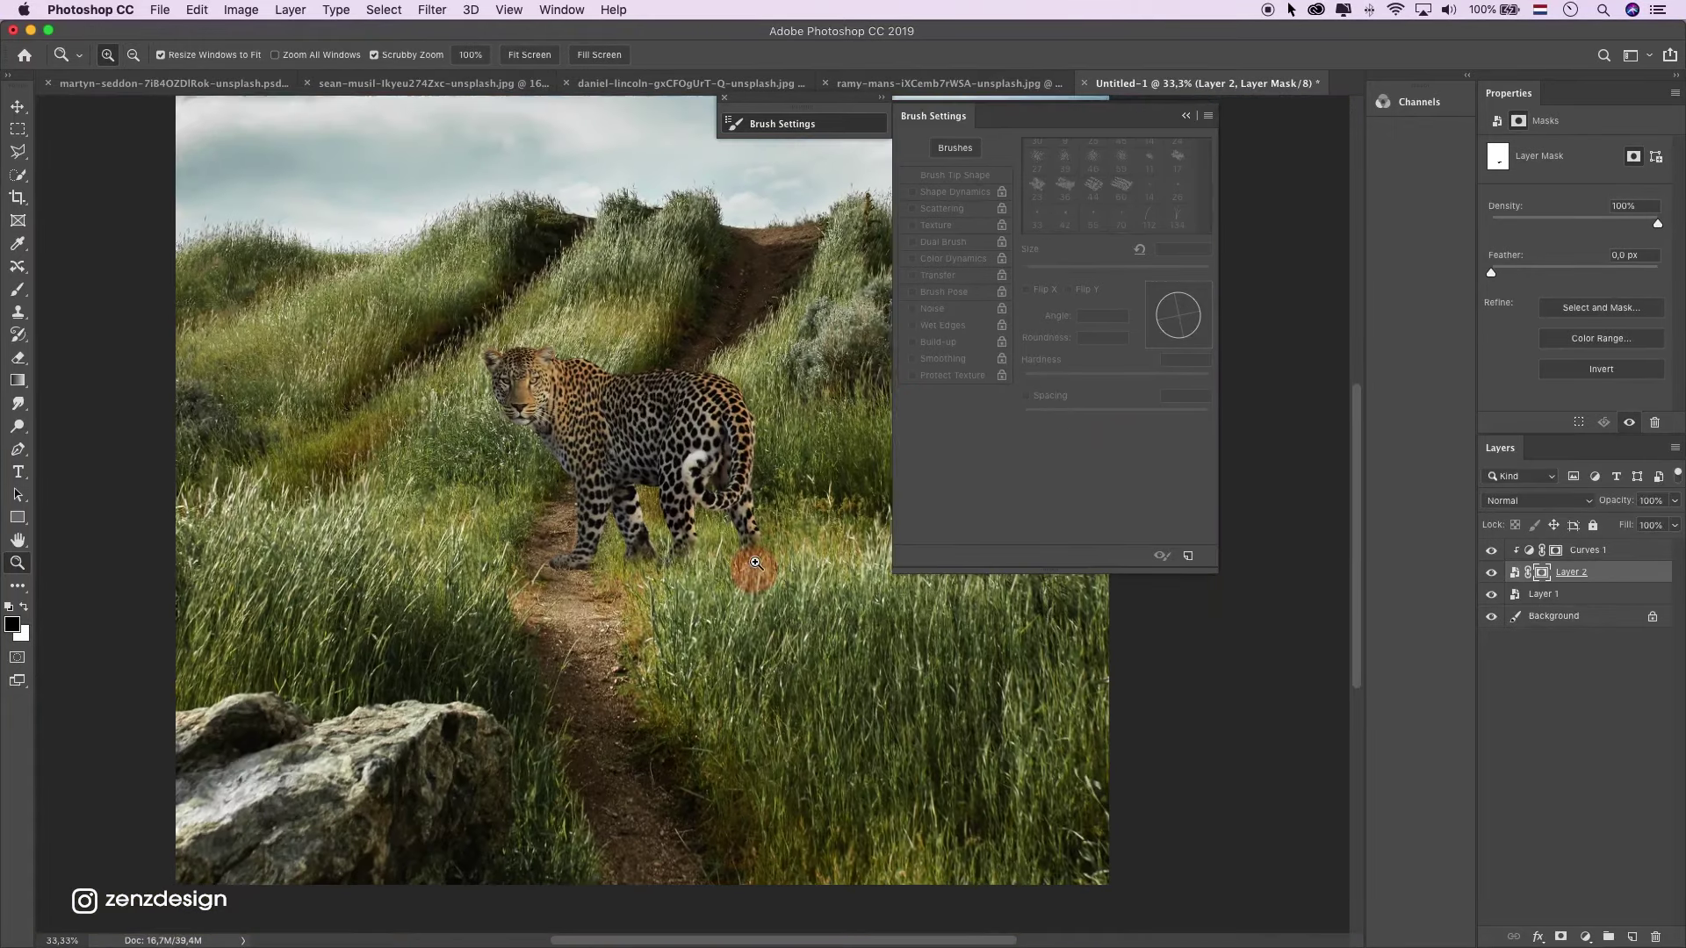
Add a Curves adjustment directly above the landscape layer, lowering the white end and setting the midpoint to input 127, output 84.
click(1535, 590)
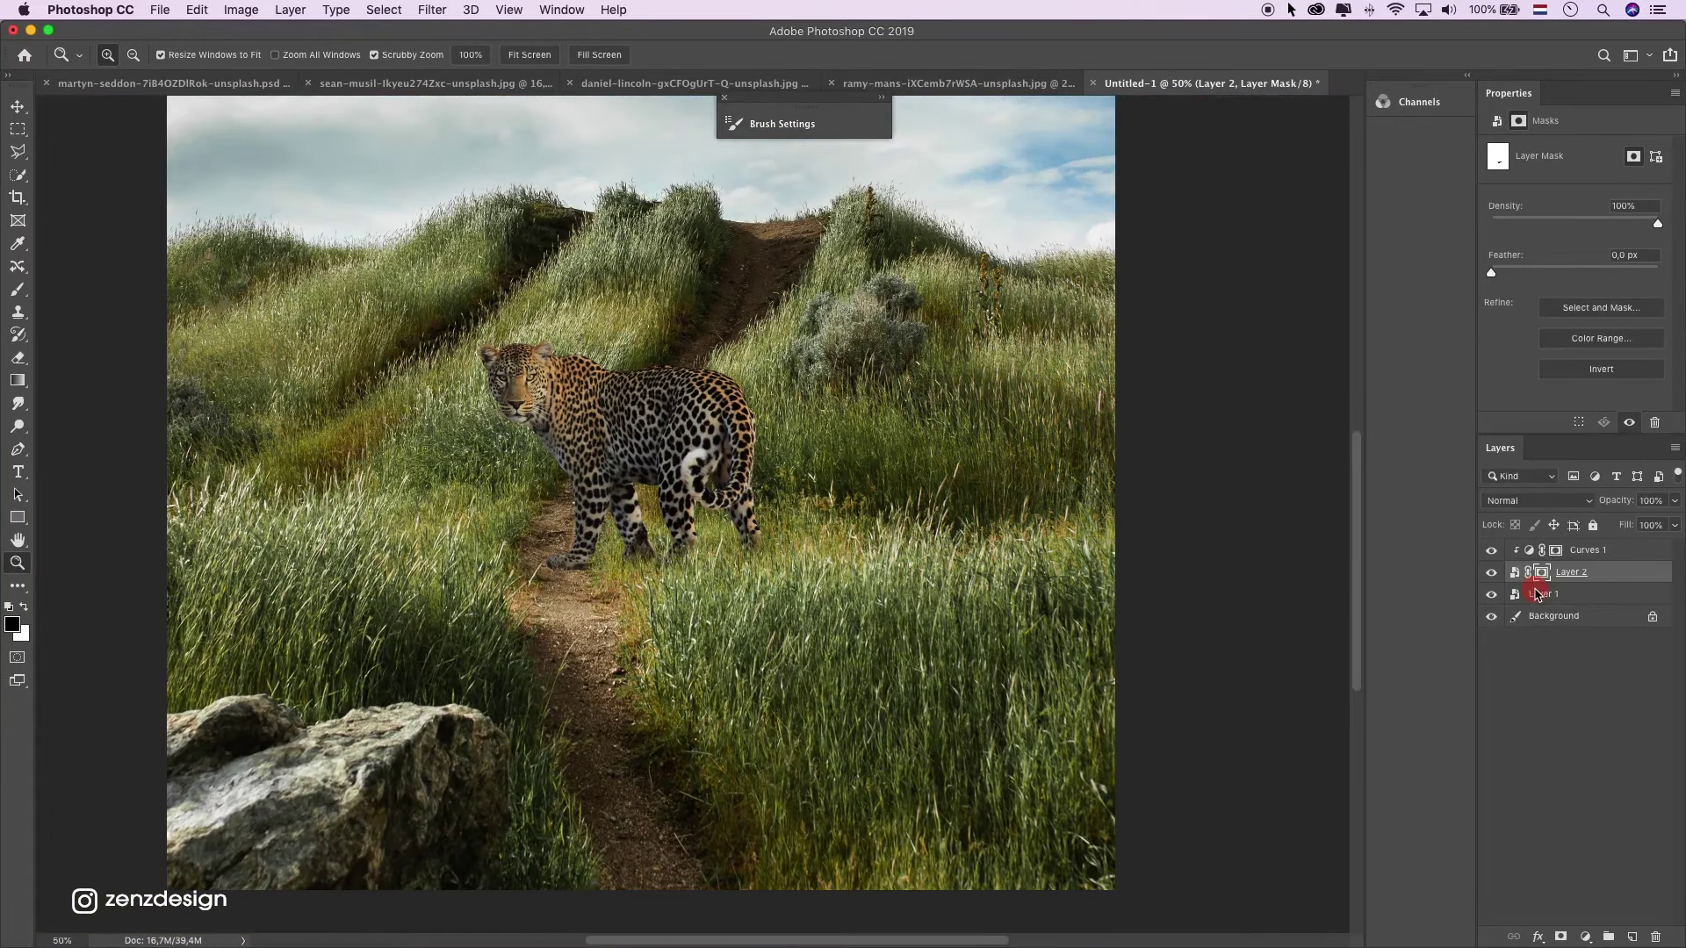
click(1529, 597)
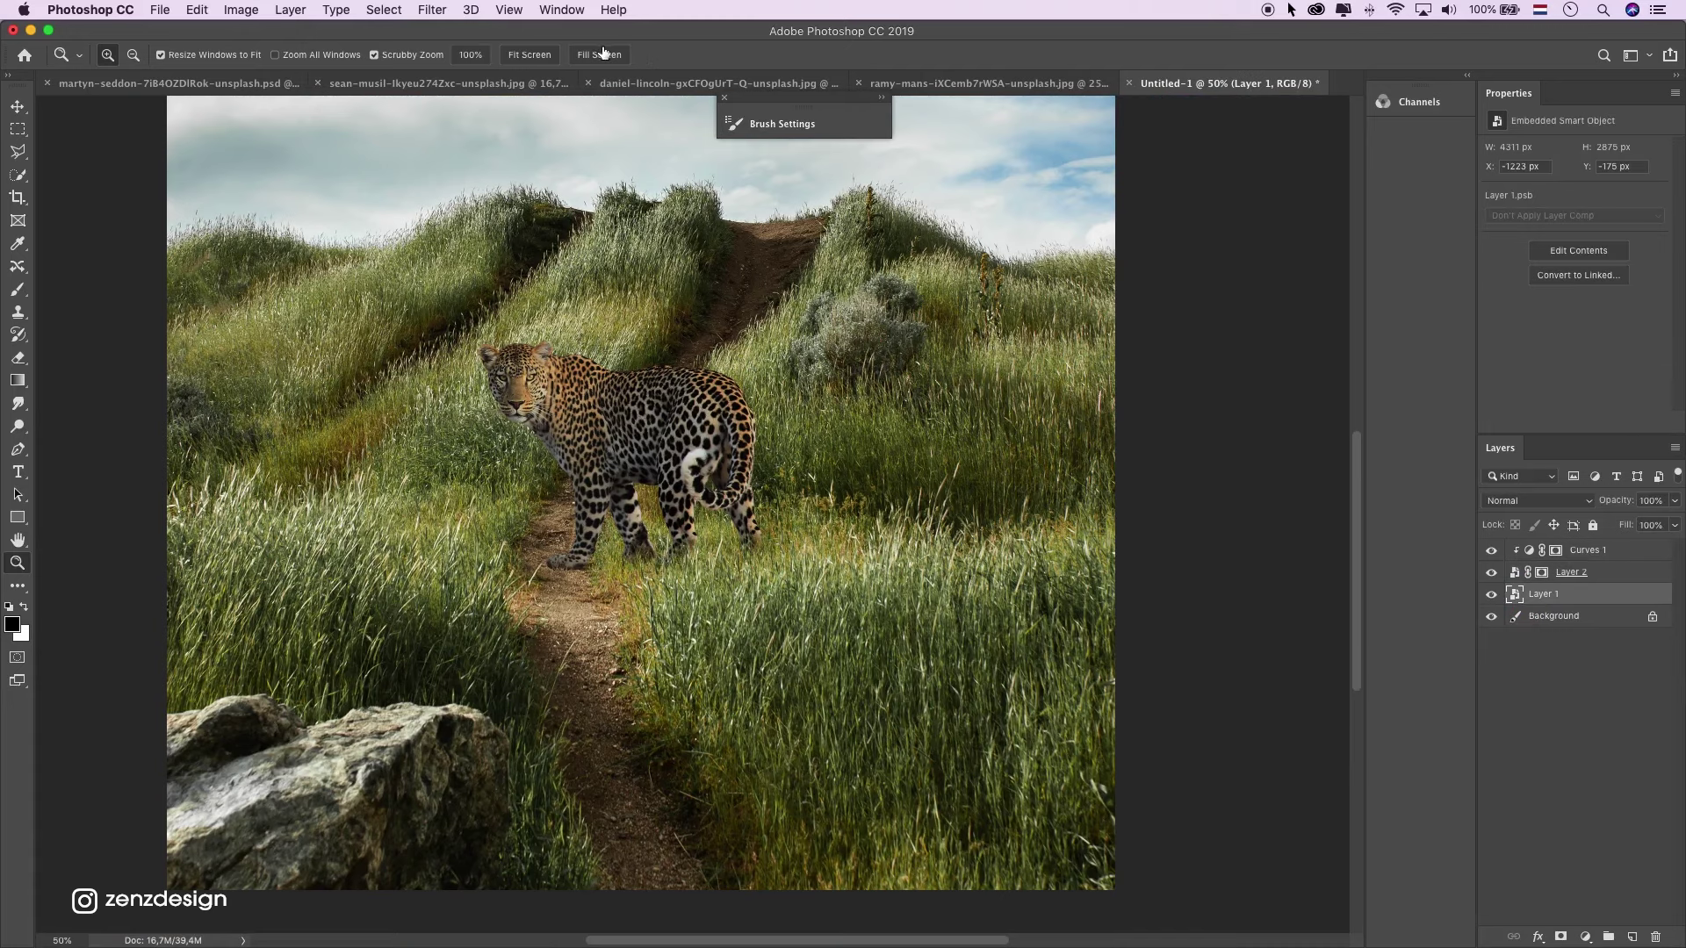
click(725, 97)
click(18, 106)
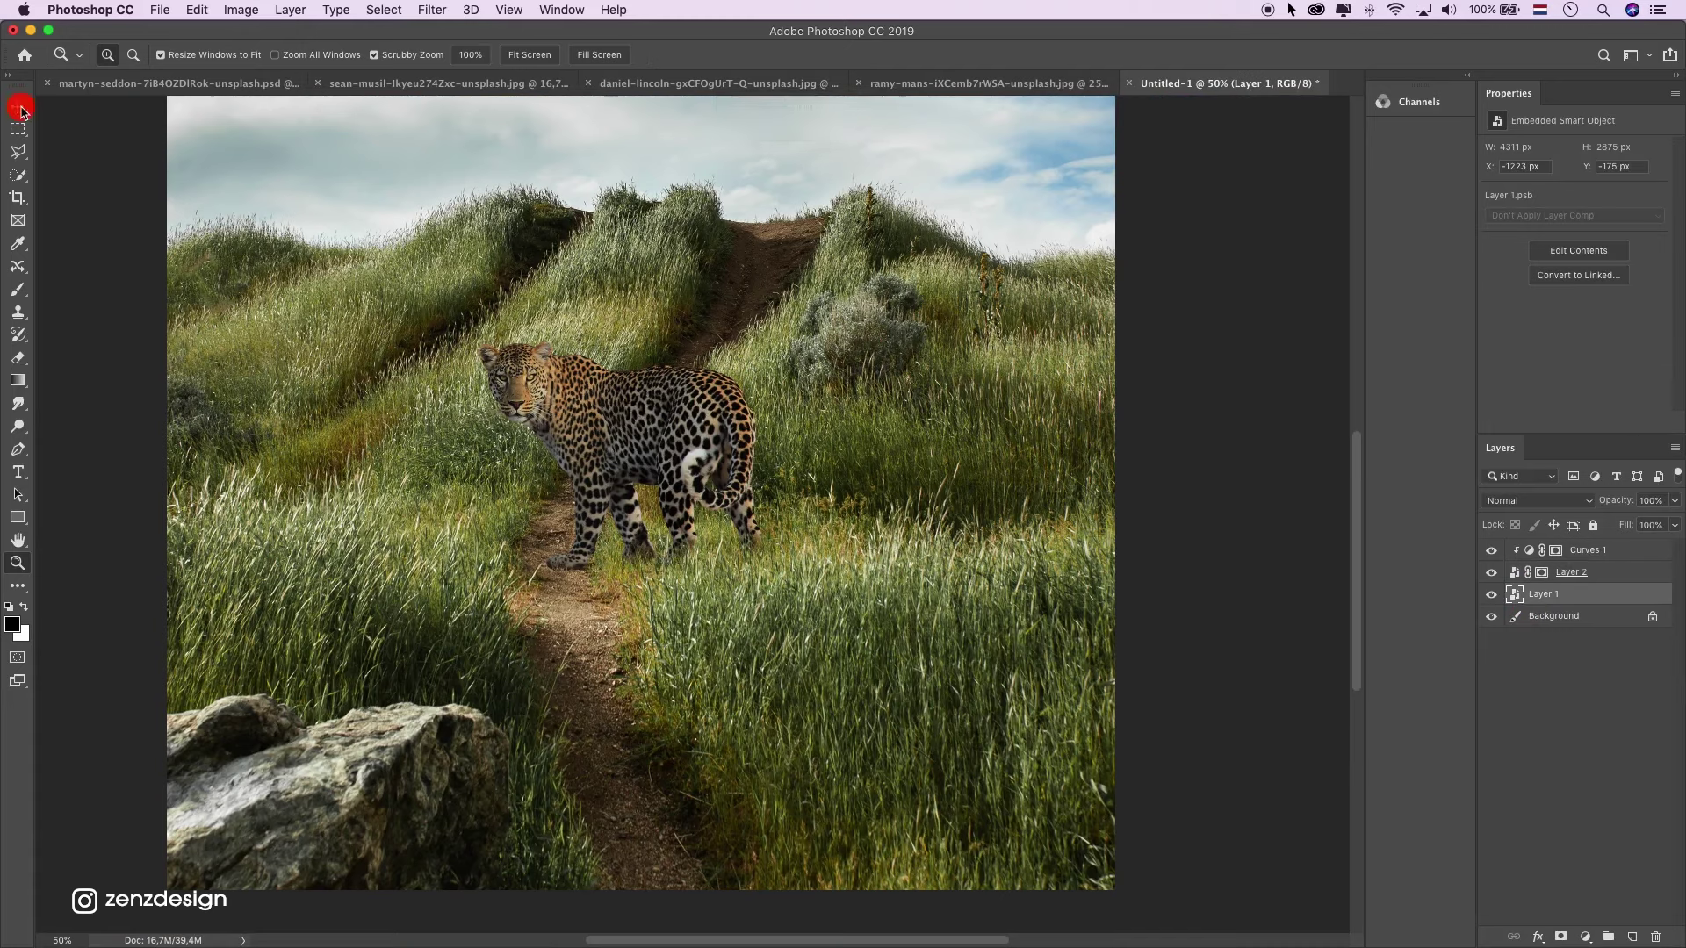
click(1548, 582)
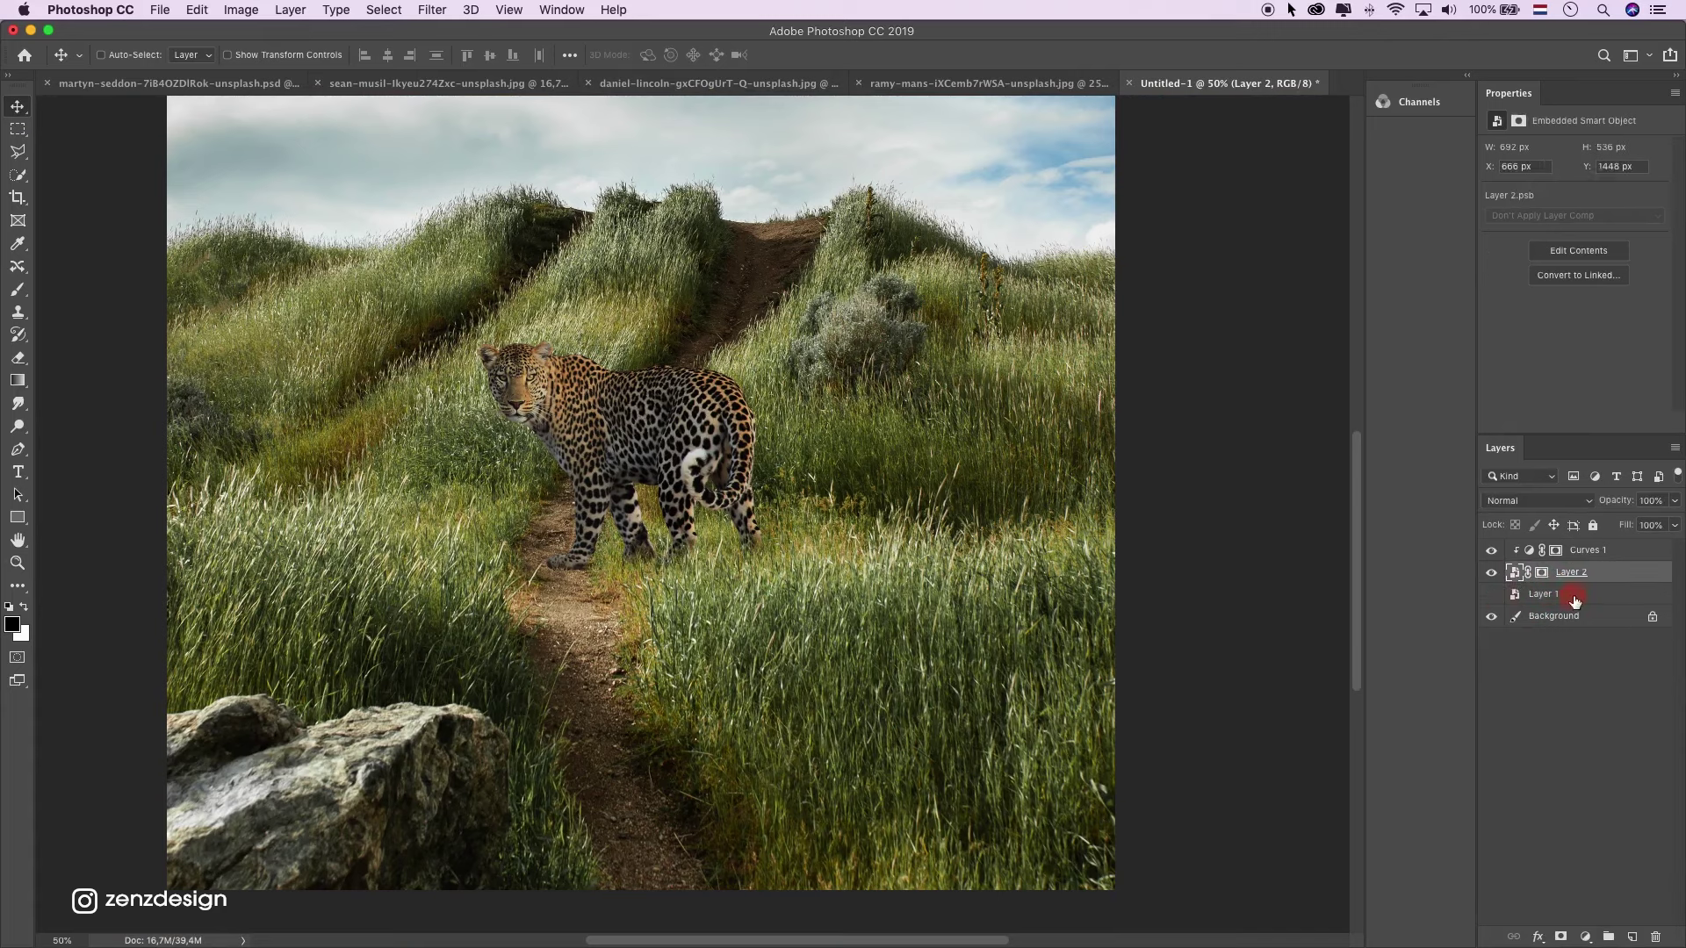
click(1545, 596)
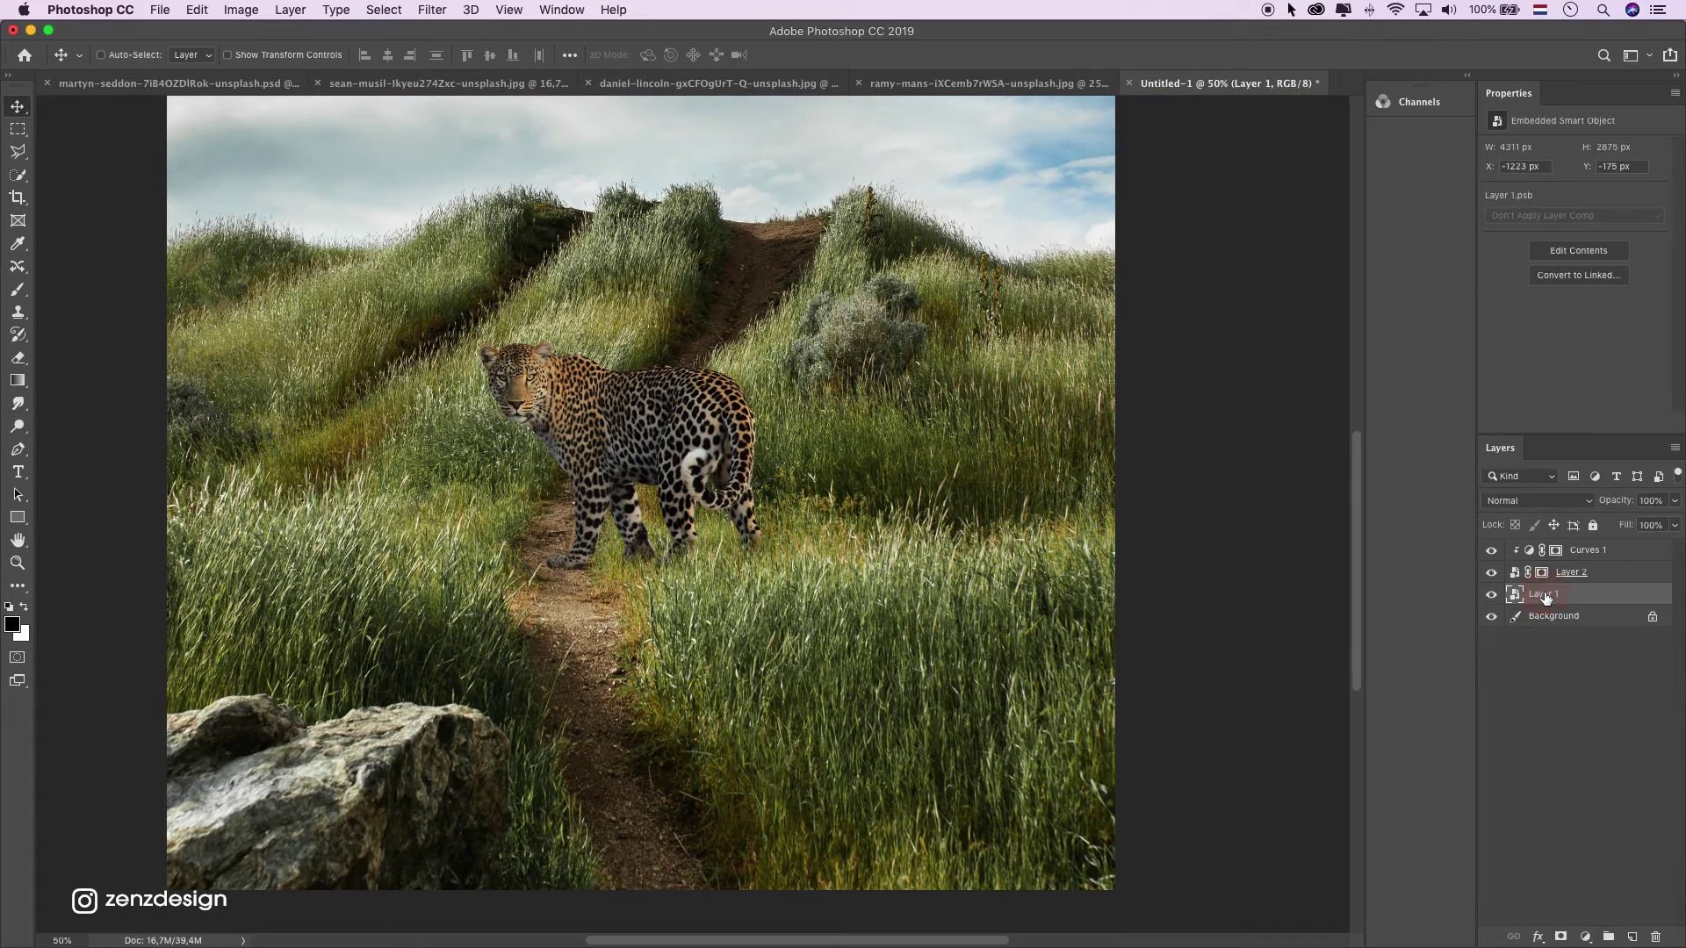
click(1585, 937)
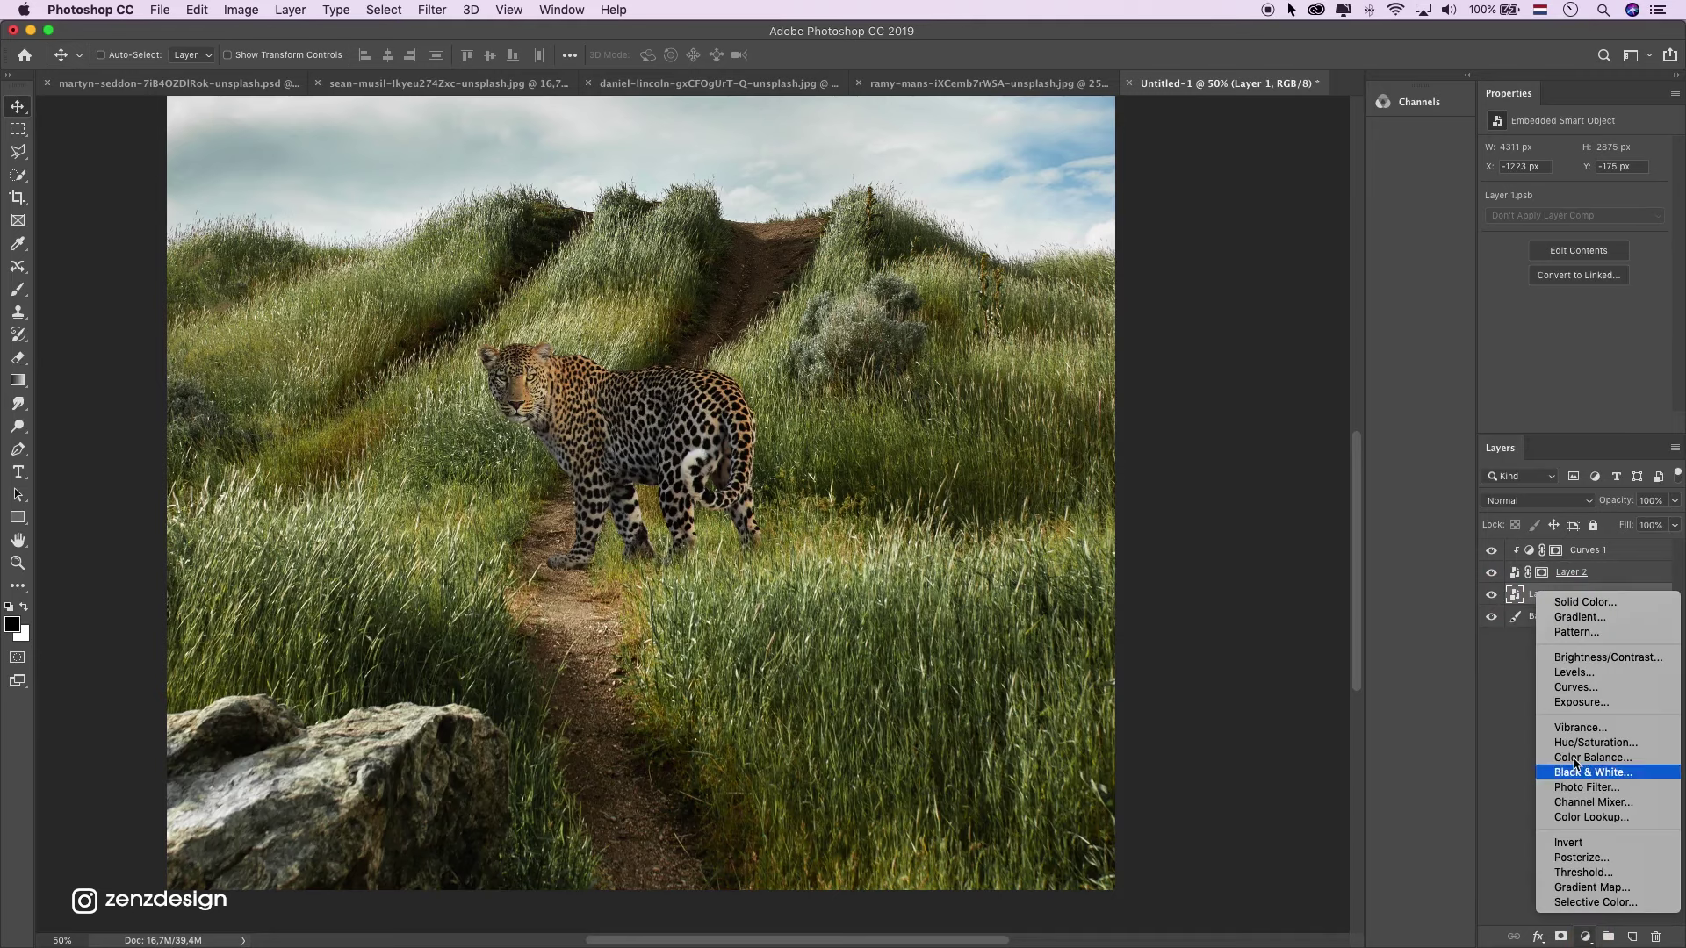
click(1594, 682)
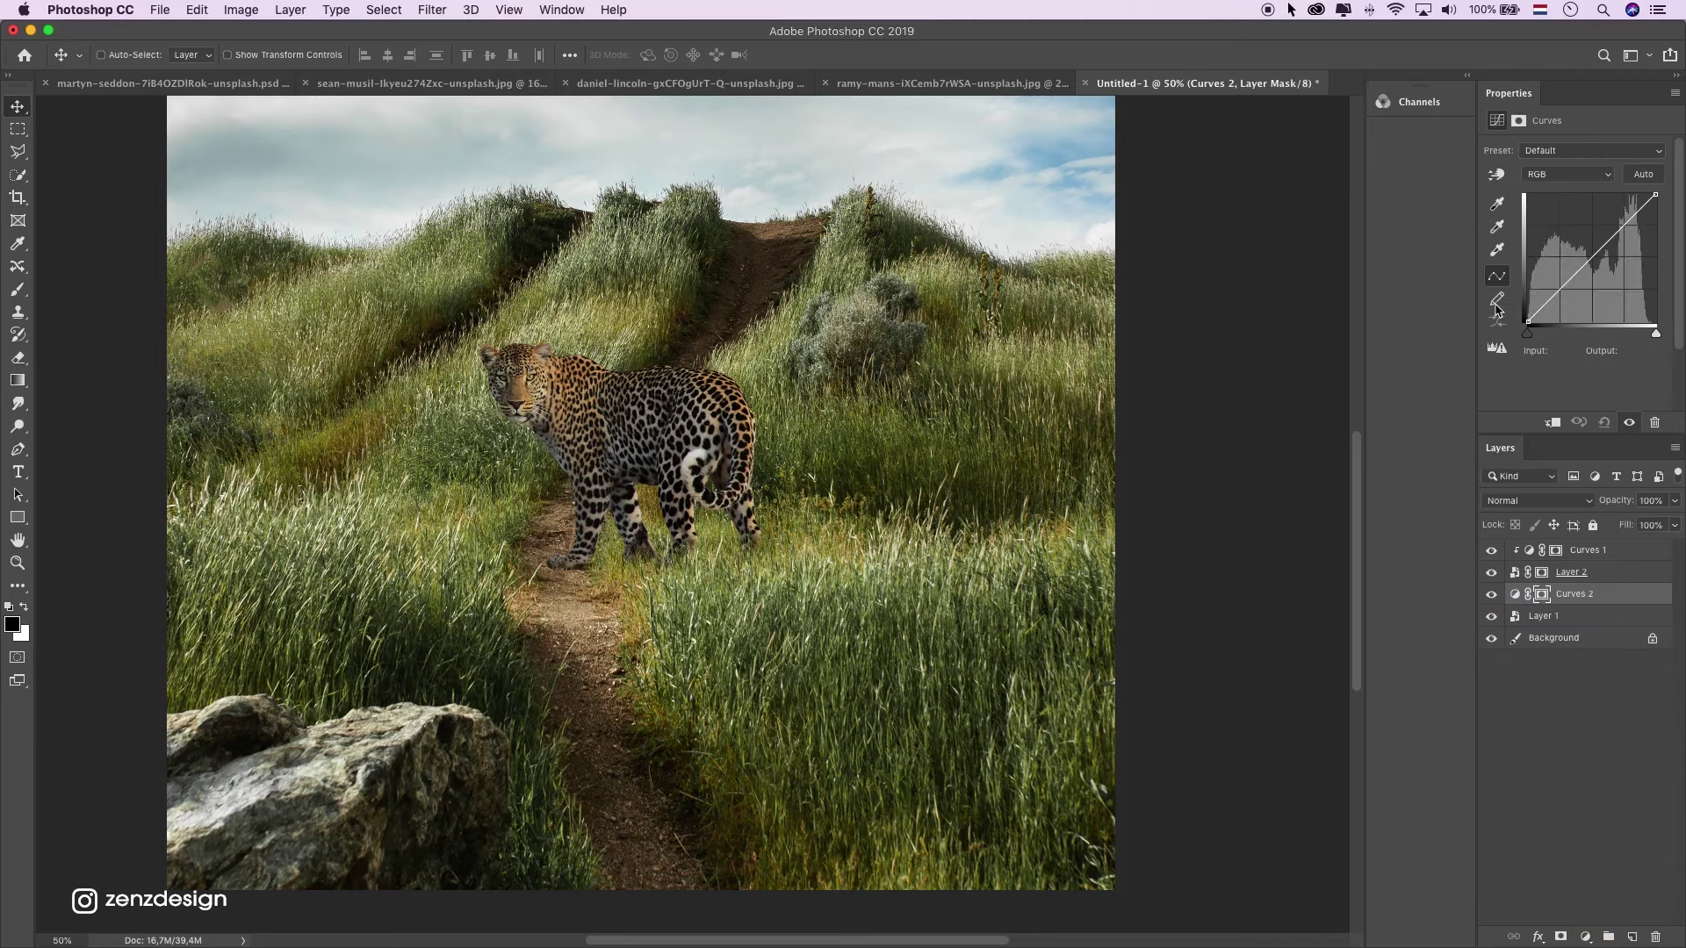
mouse_move(1654, 196)
mouse_down()
mouse_move(1654, 255)
mouse_move(1657, 229)
mouse_up()
mouse_move(1587, 281)
mouse_down()
mouse_move(1656, 230)
mouse_move(1658, 254)
mouse_move(1659, 240)
mouse_move(1594, 282)
mouse_up()
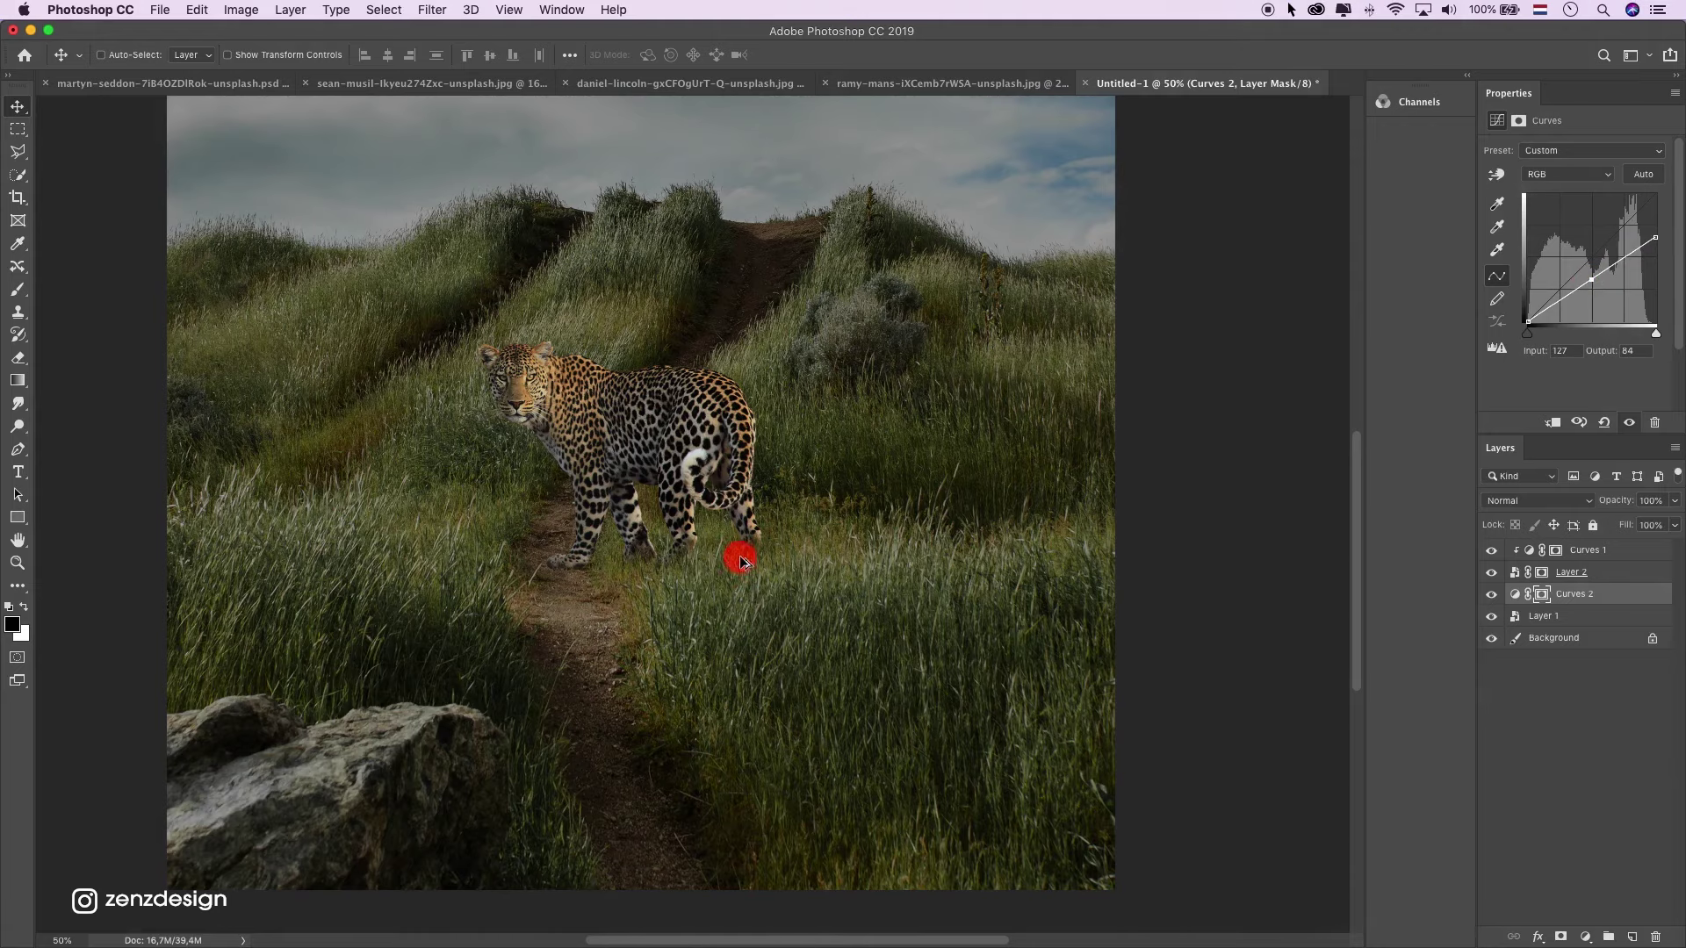
Examine the leopard's brightness against the darkened landscape, in the full composition and up close.
click(18, 563)
alt+click(741, 460)
alt+click(741, 460)
alt+click(741, 460)
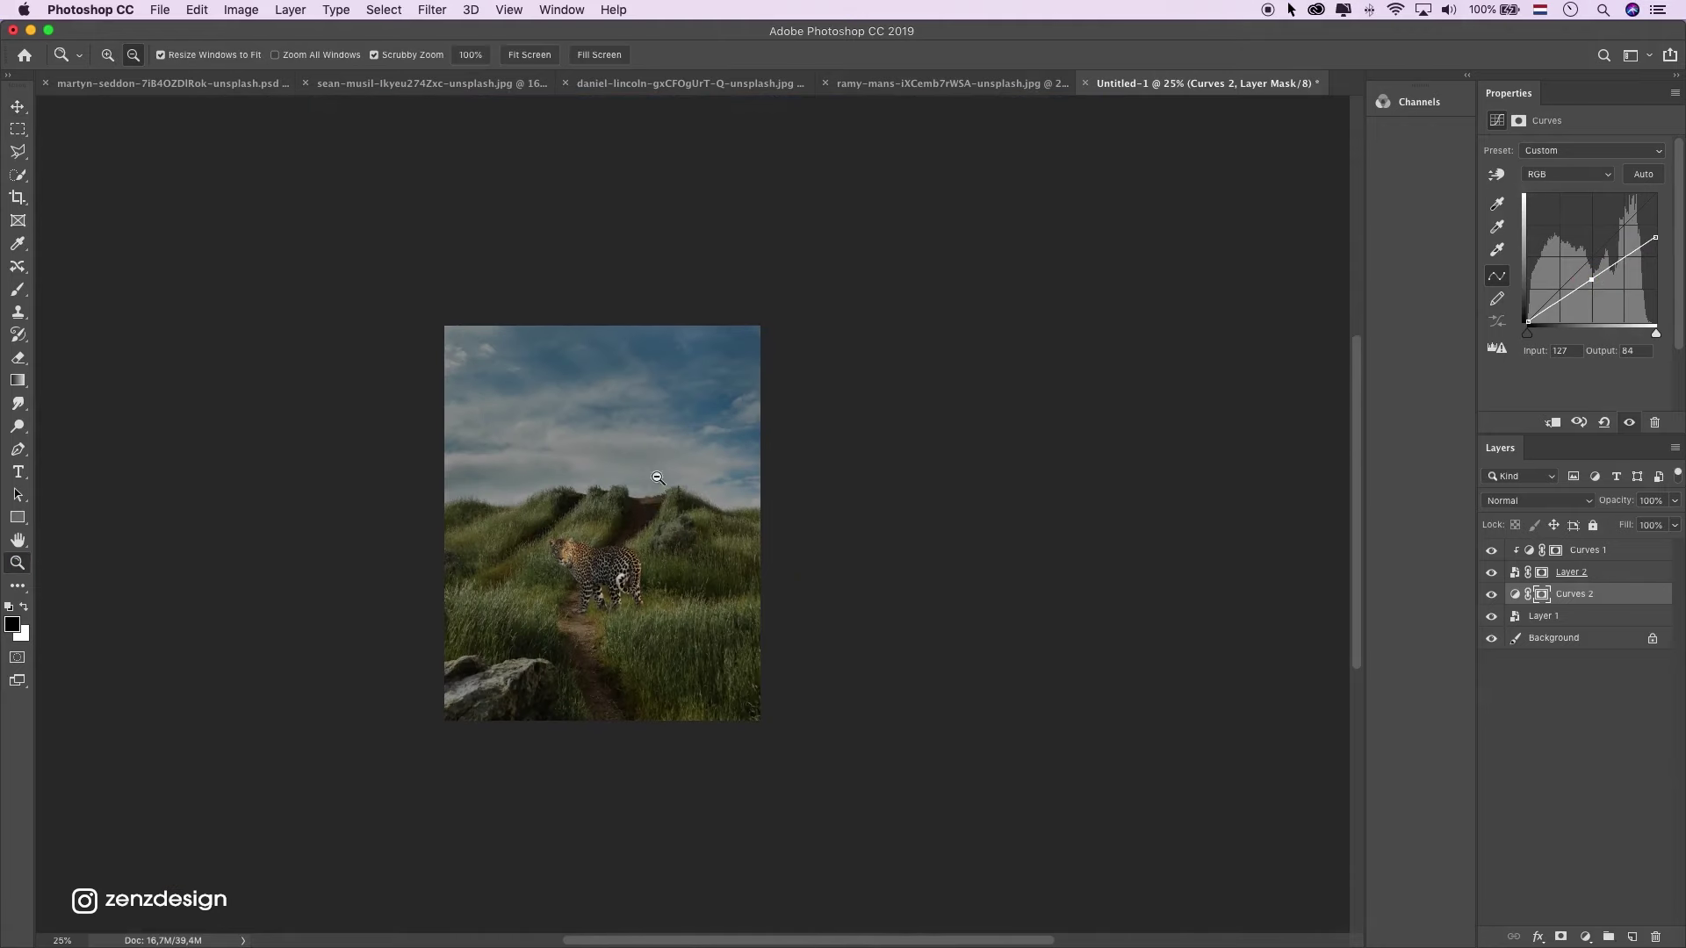
click(606, 538)
click(605, 538)
click(606, 538)
scroll(616, 505, down, 3)
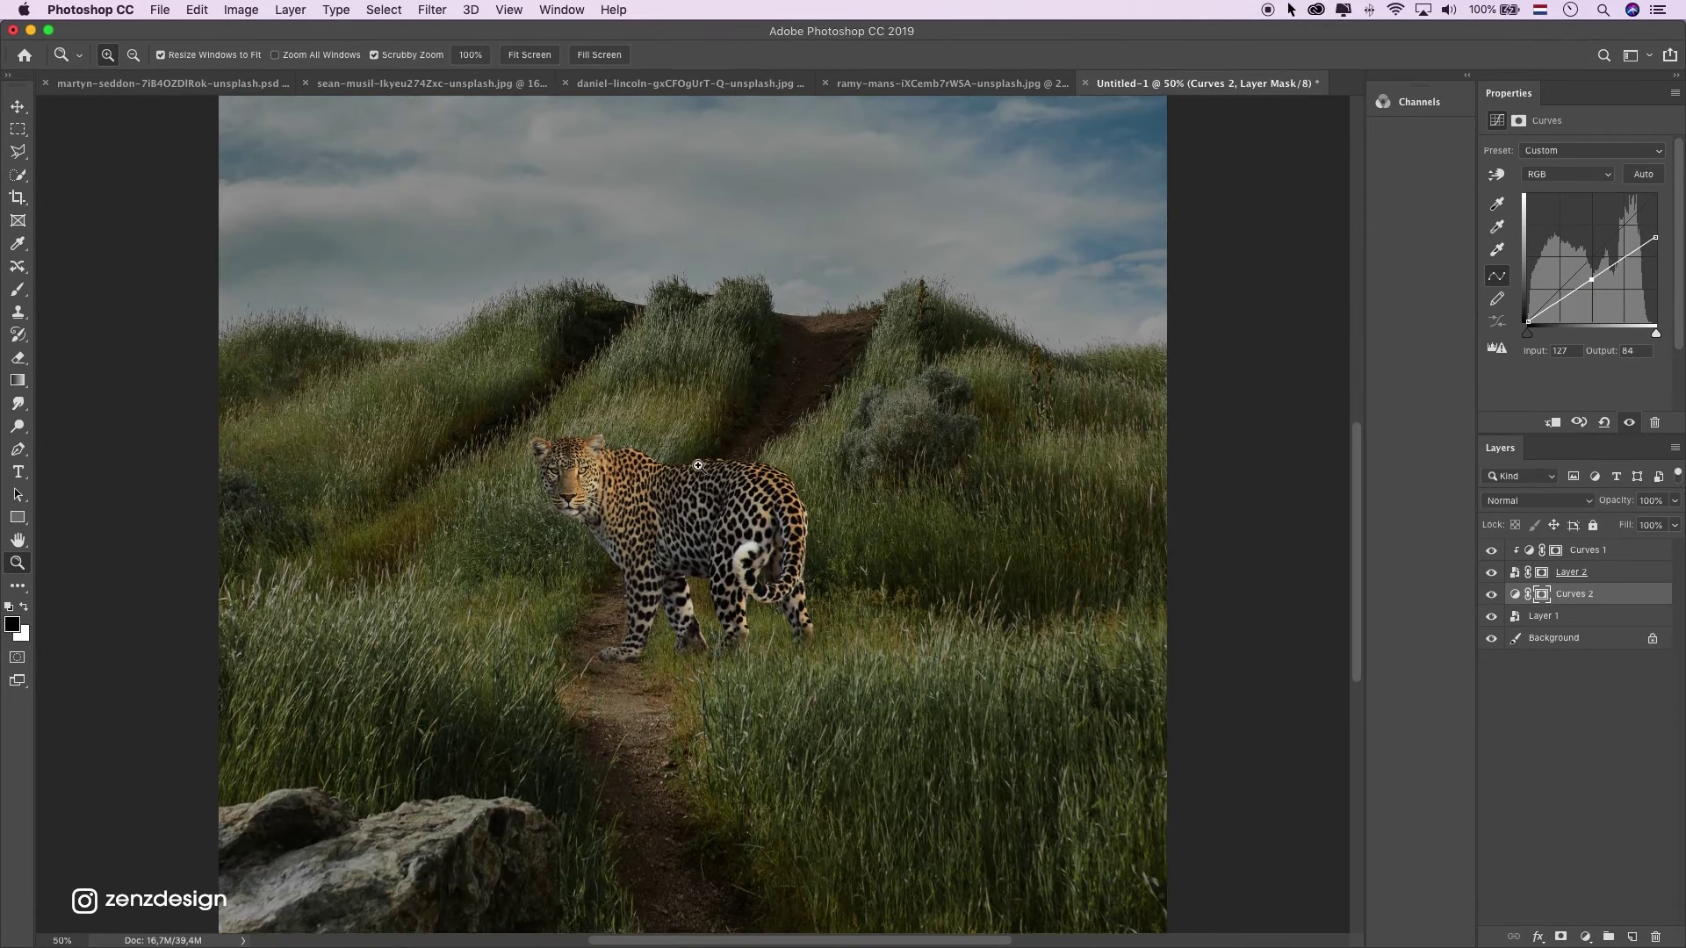
click(645, 459)
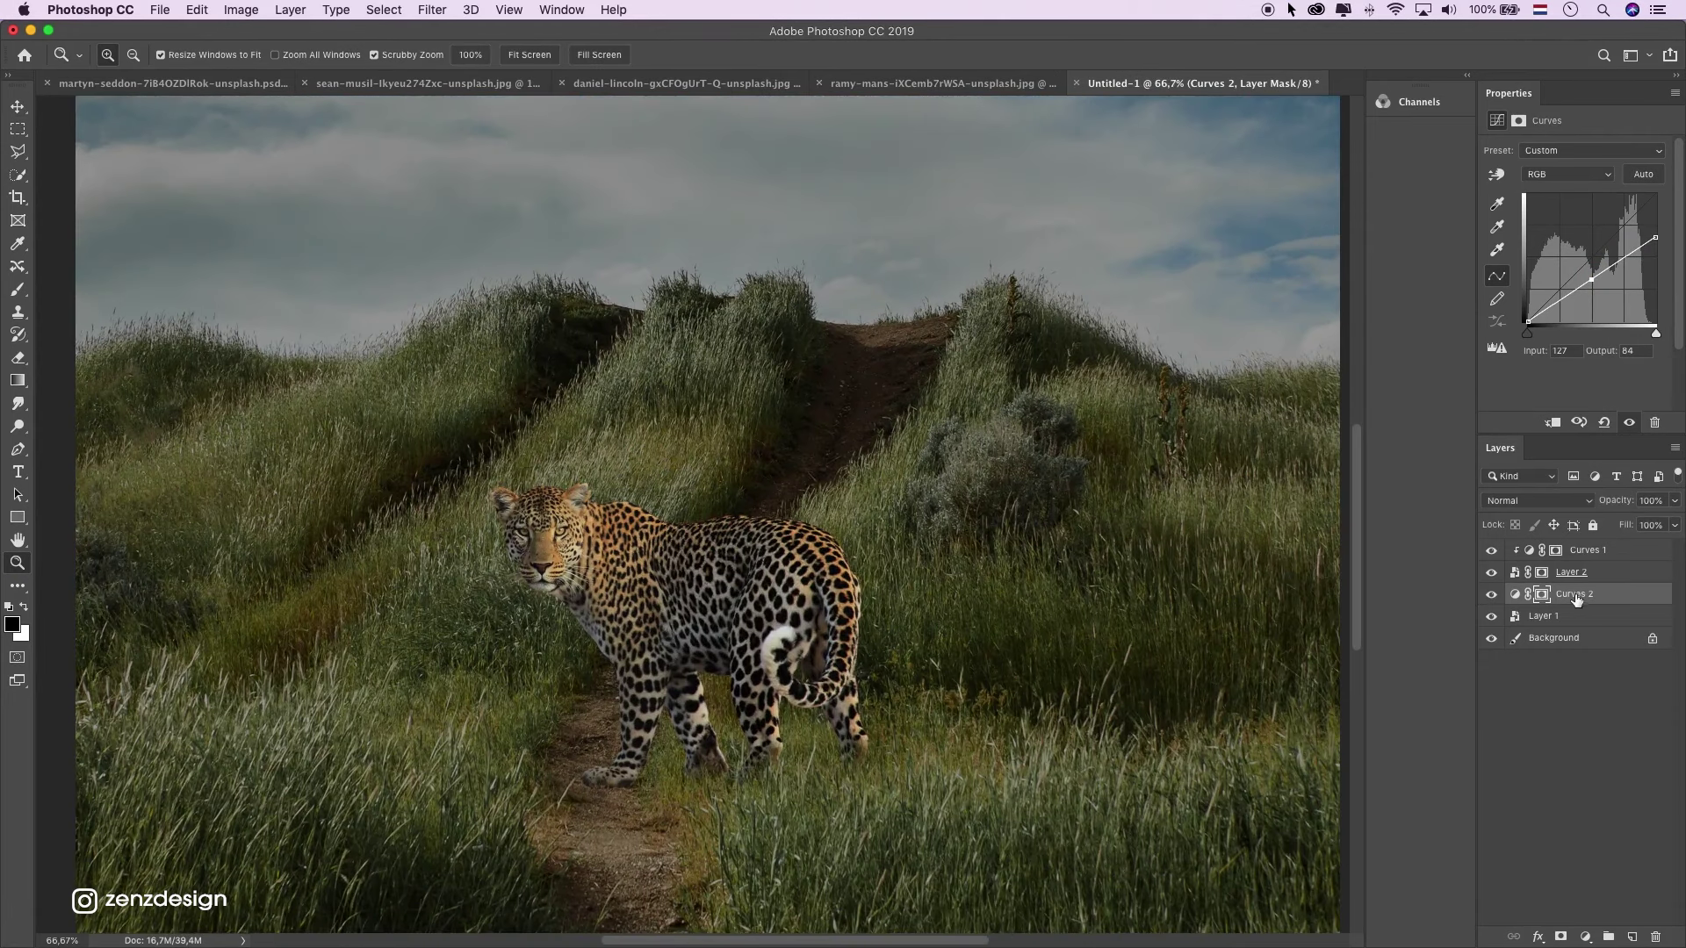
Add a Hue/Saturation adjustment clipped to the Curves adjustment over the landscape and set its saturation to -33.
click(1585, 937)
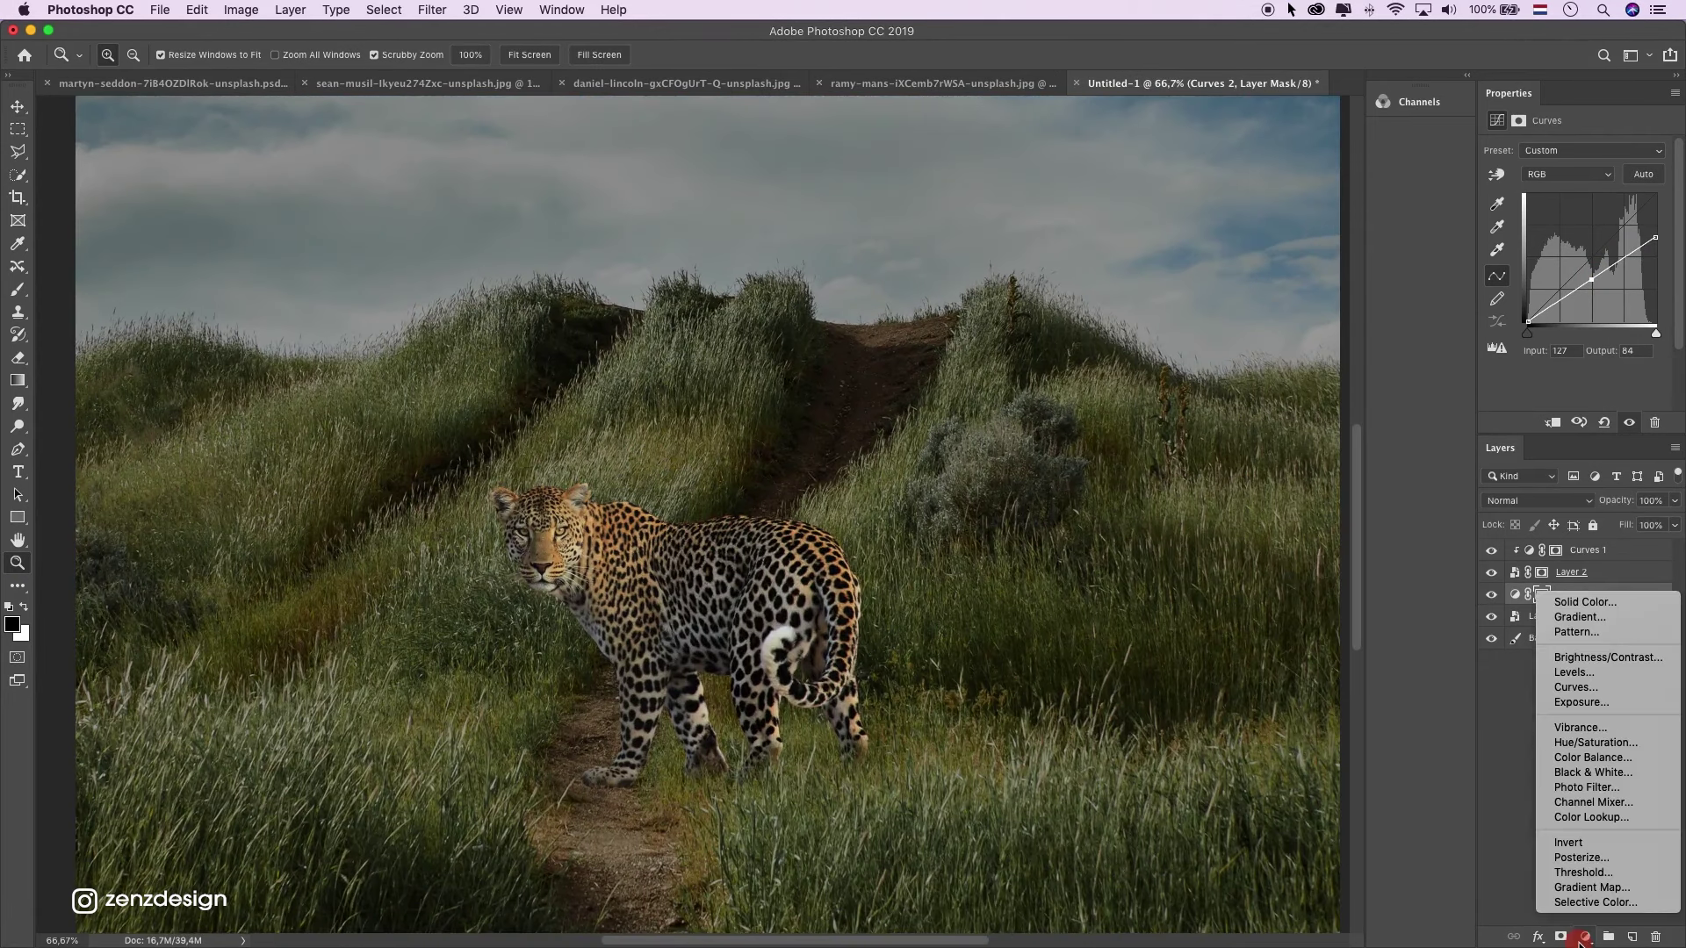
click(1596, 743)
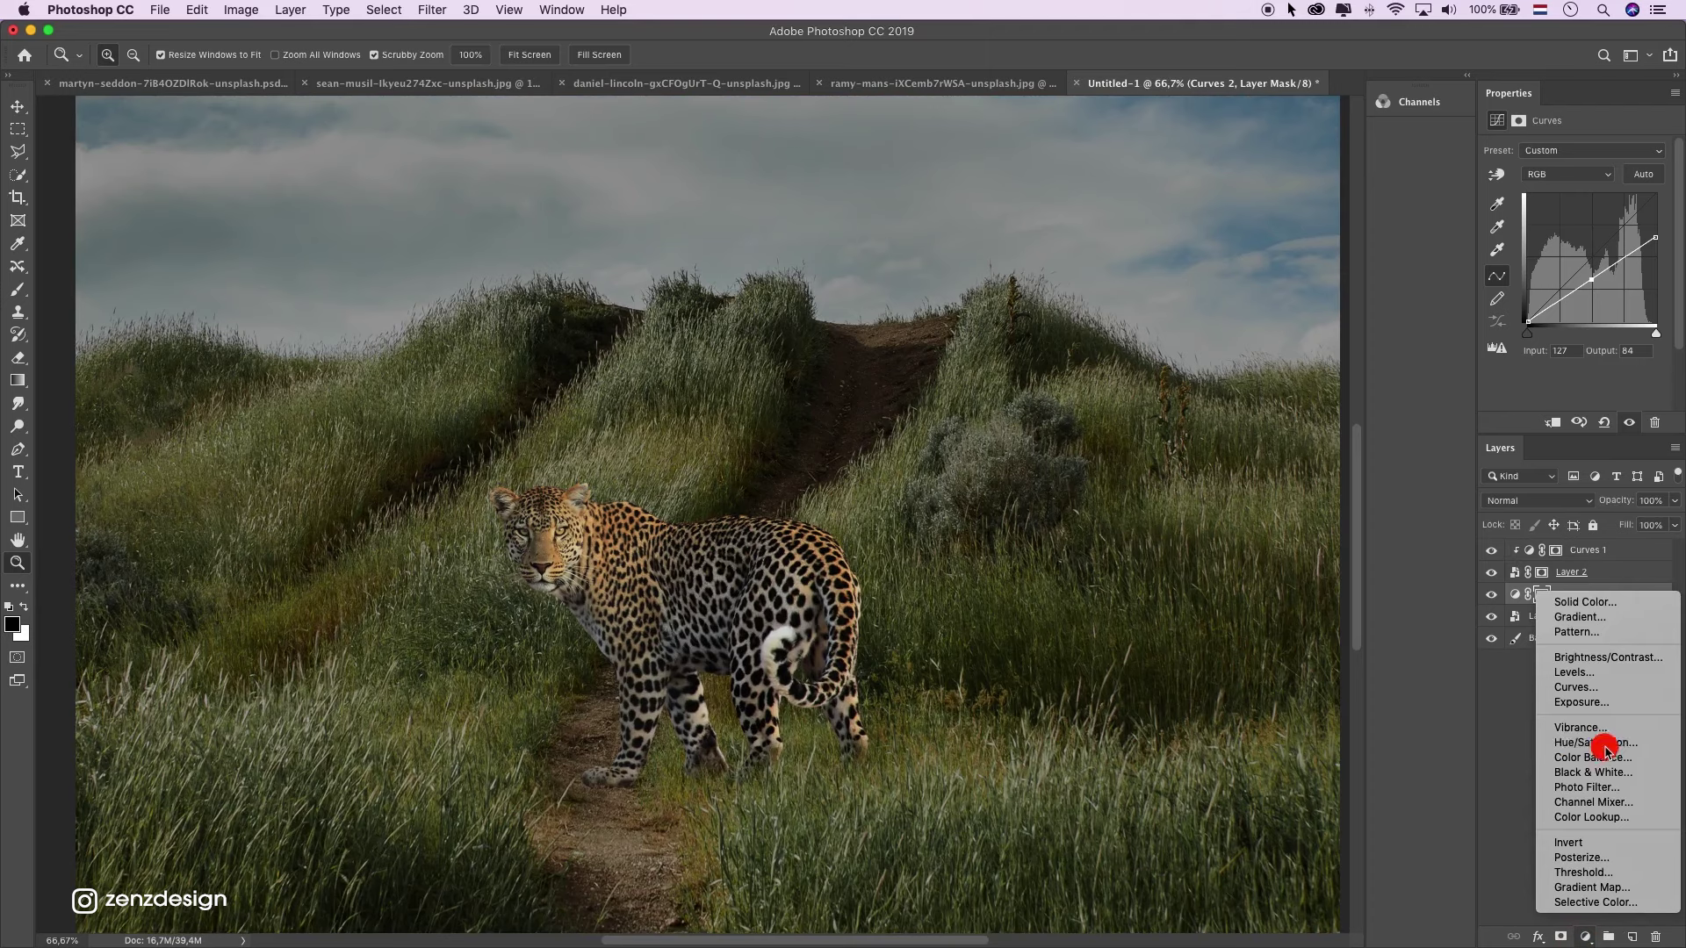
click(1553, 424)
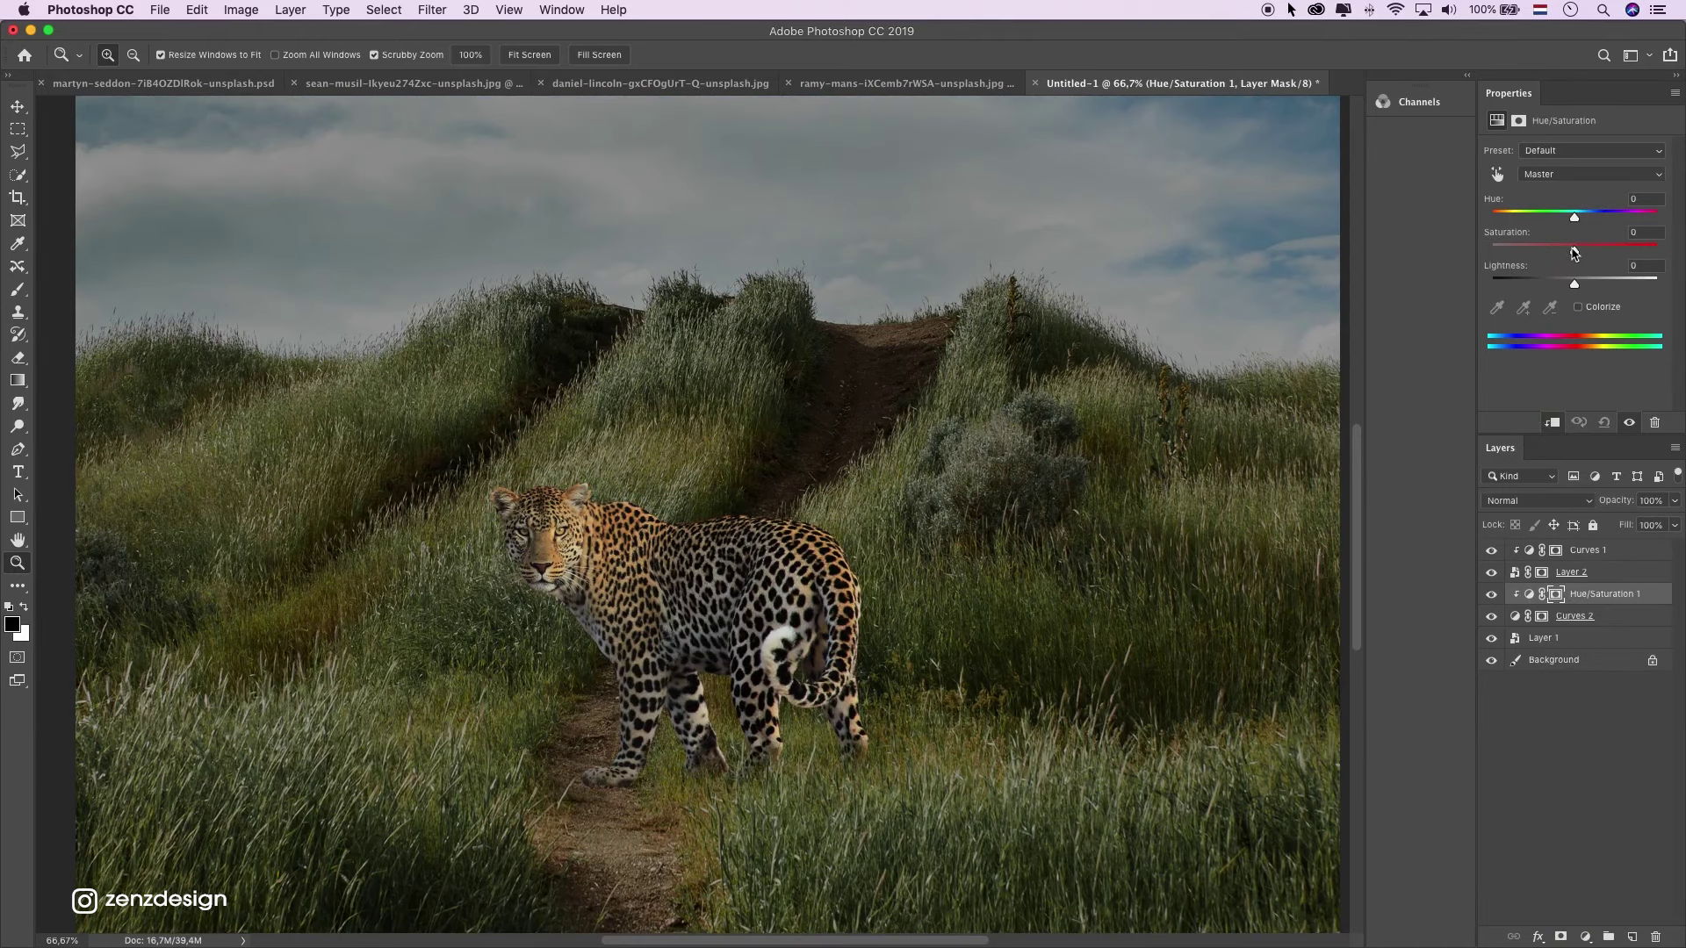
drag(1557, 252, 1547, 253)
alt+click(798, 534)
click(677, 558)
click(490, 532)
click(634, 631)
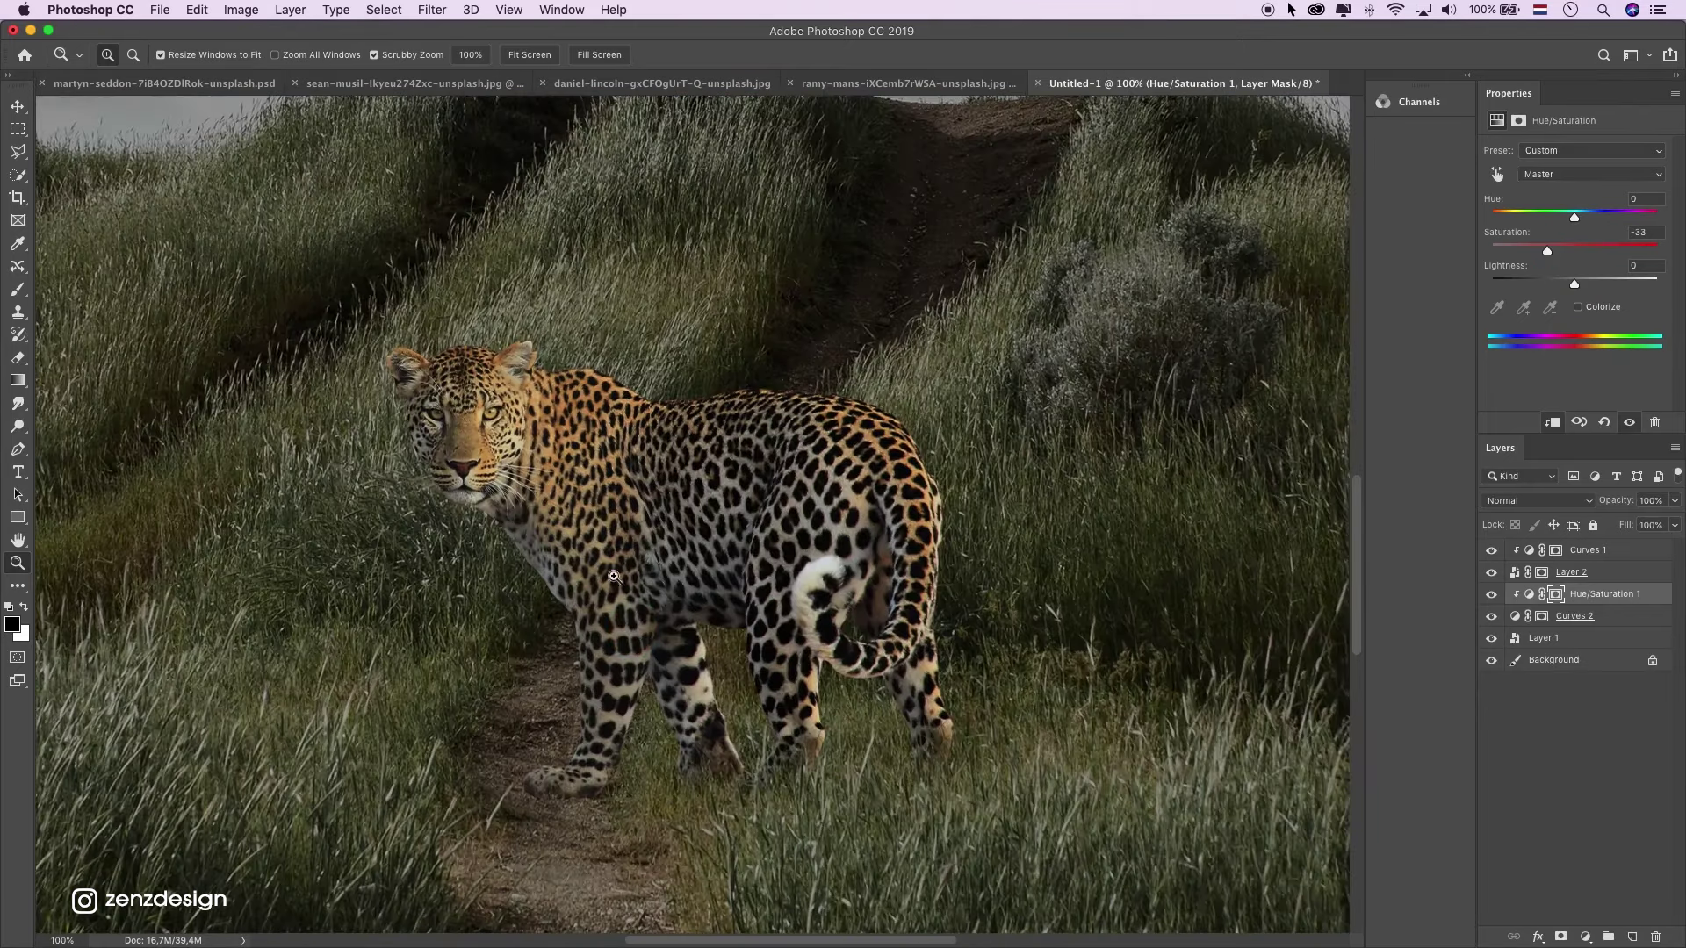
Add a Hue/Saturation adjustment clipped to the leopard above its Curves adjustment and set its saturation to -26.
click(1633, 569)
click(1590, 550)
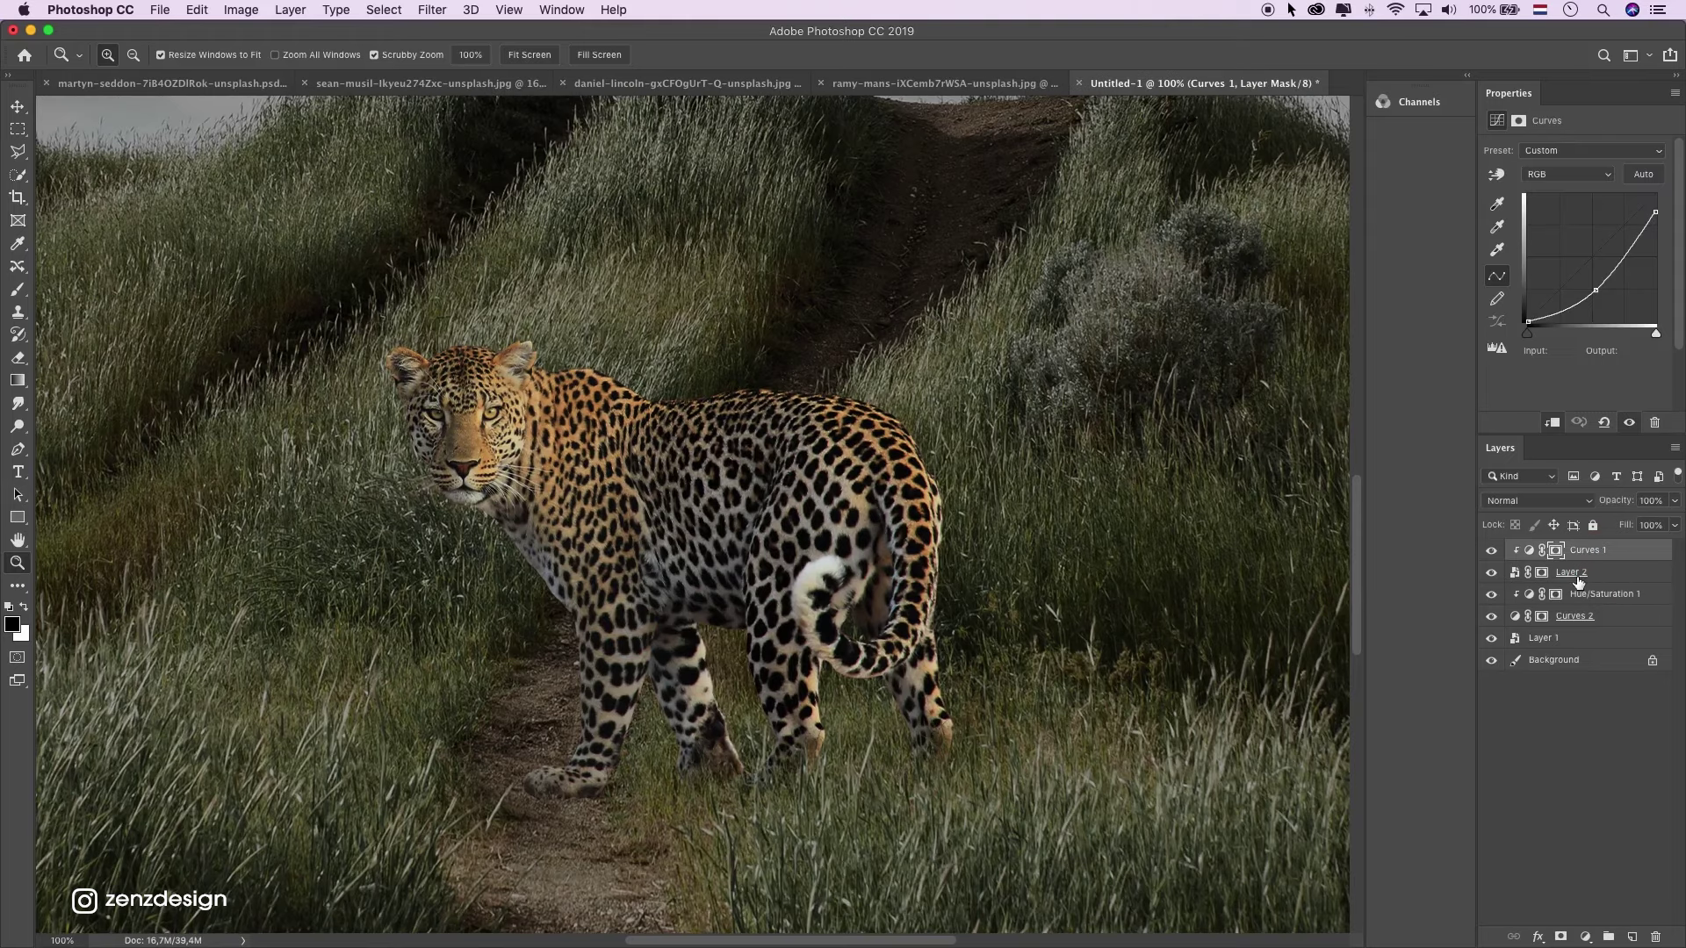
alt+click(466, 545)
alt+click(466, 545)
click(504, 549)
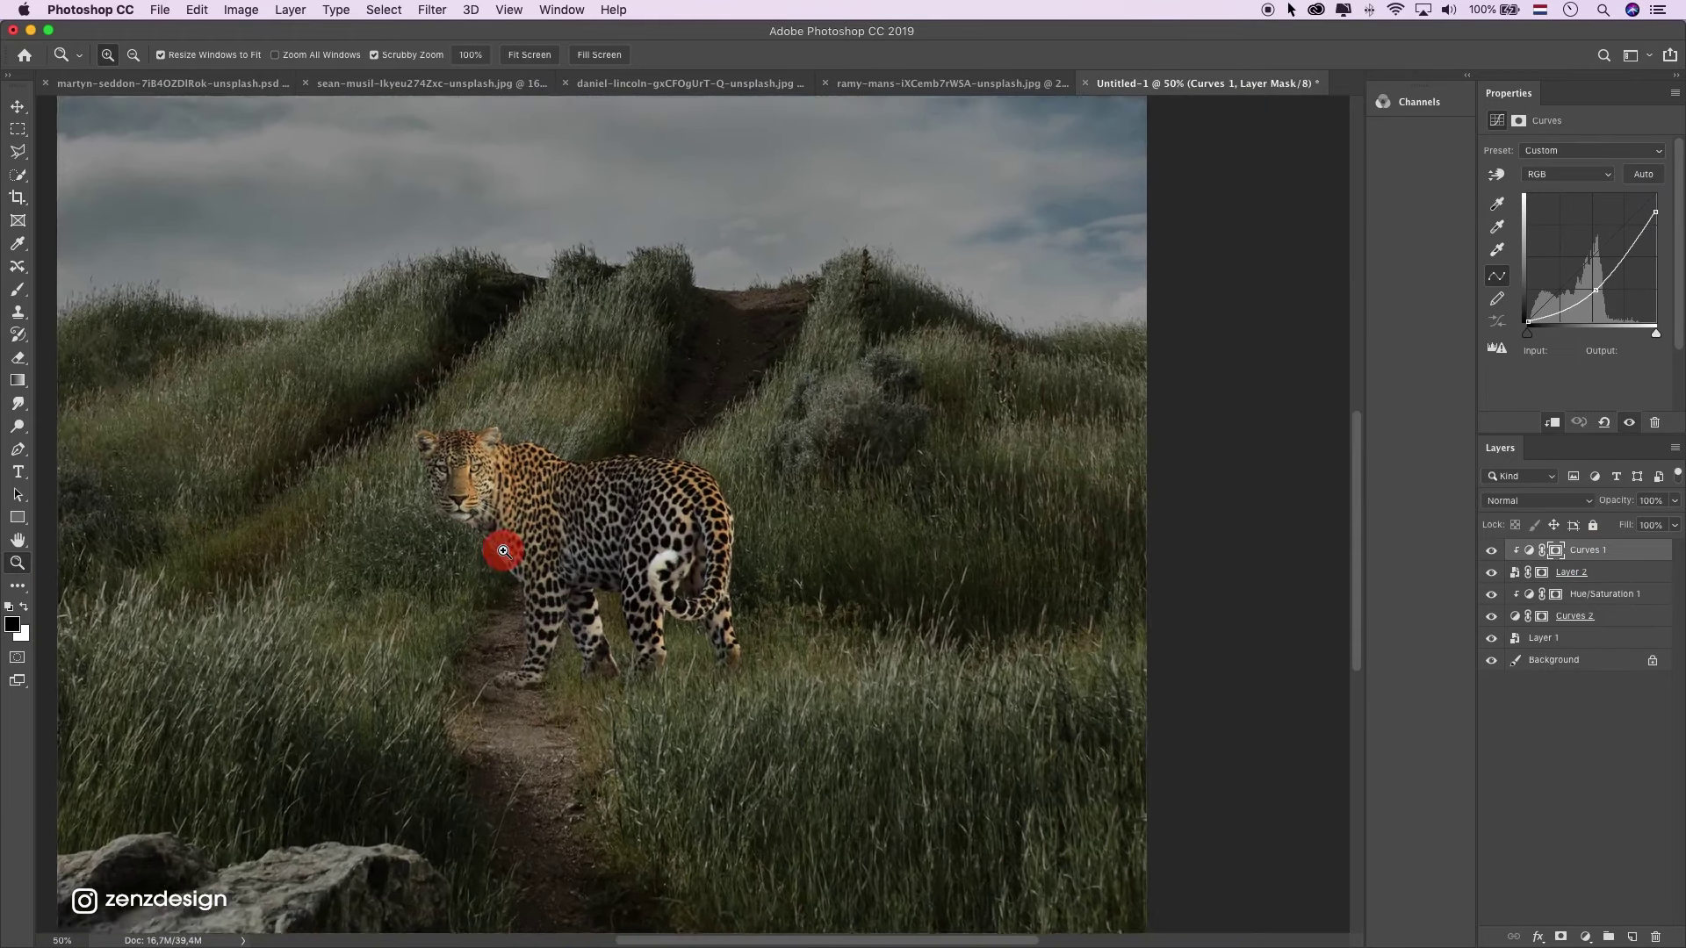
click(1598, 933)
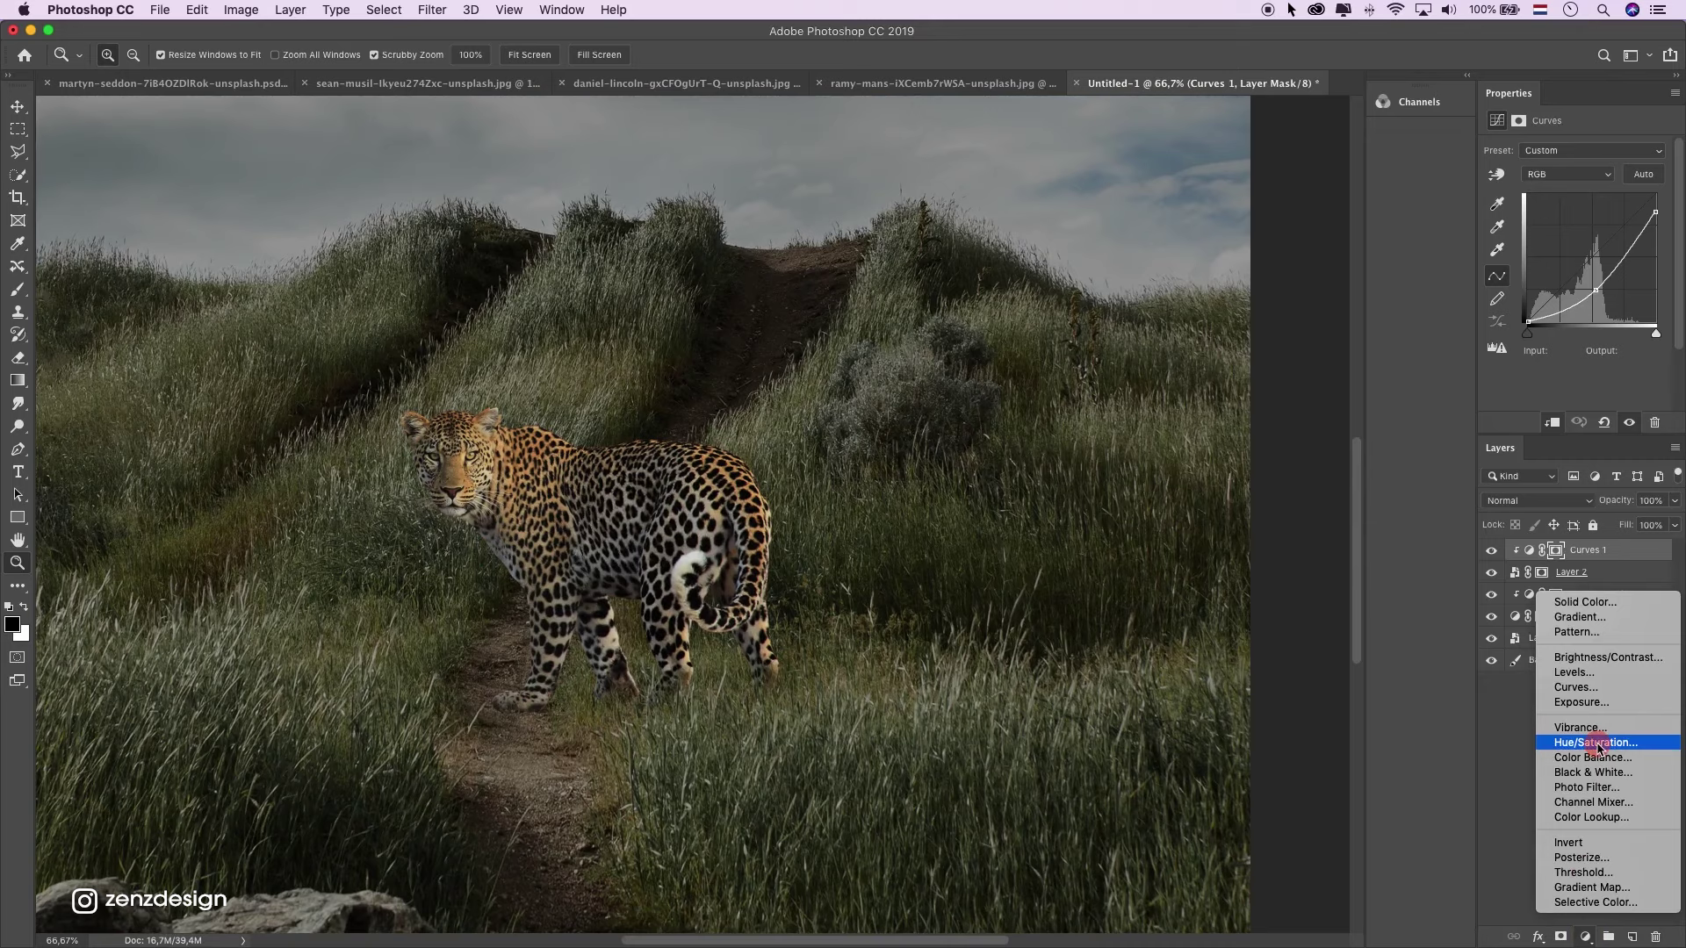
click(1595, 745)
click(1553, 422)
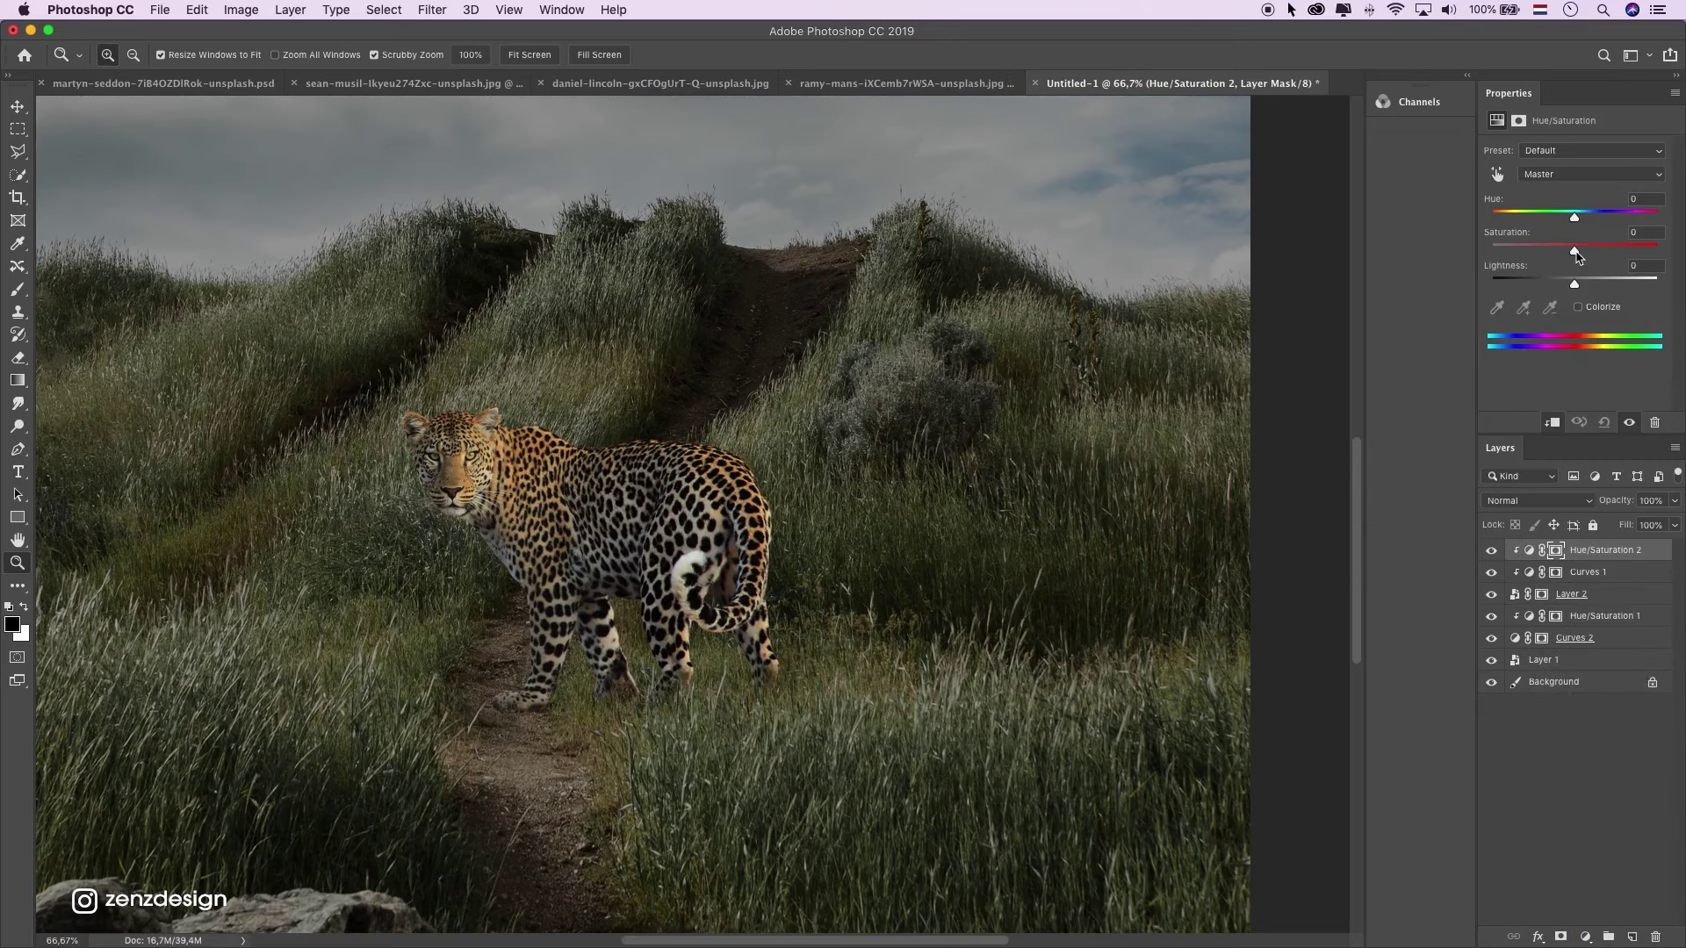
mouse_move(1575, 254)
mouse_down()
mouse_move(1534, 252)
mouse_move(1558, 253)
mouse_up()
alt+click(563, 407)
alt+click(563, 413)
click(633, 504)
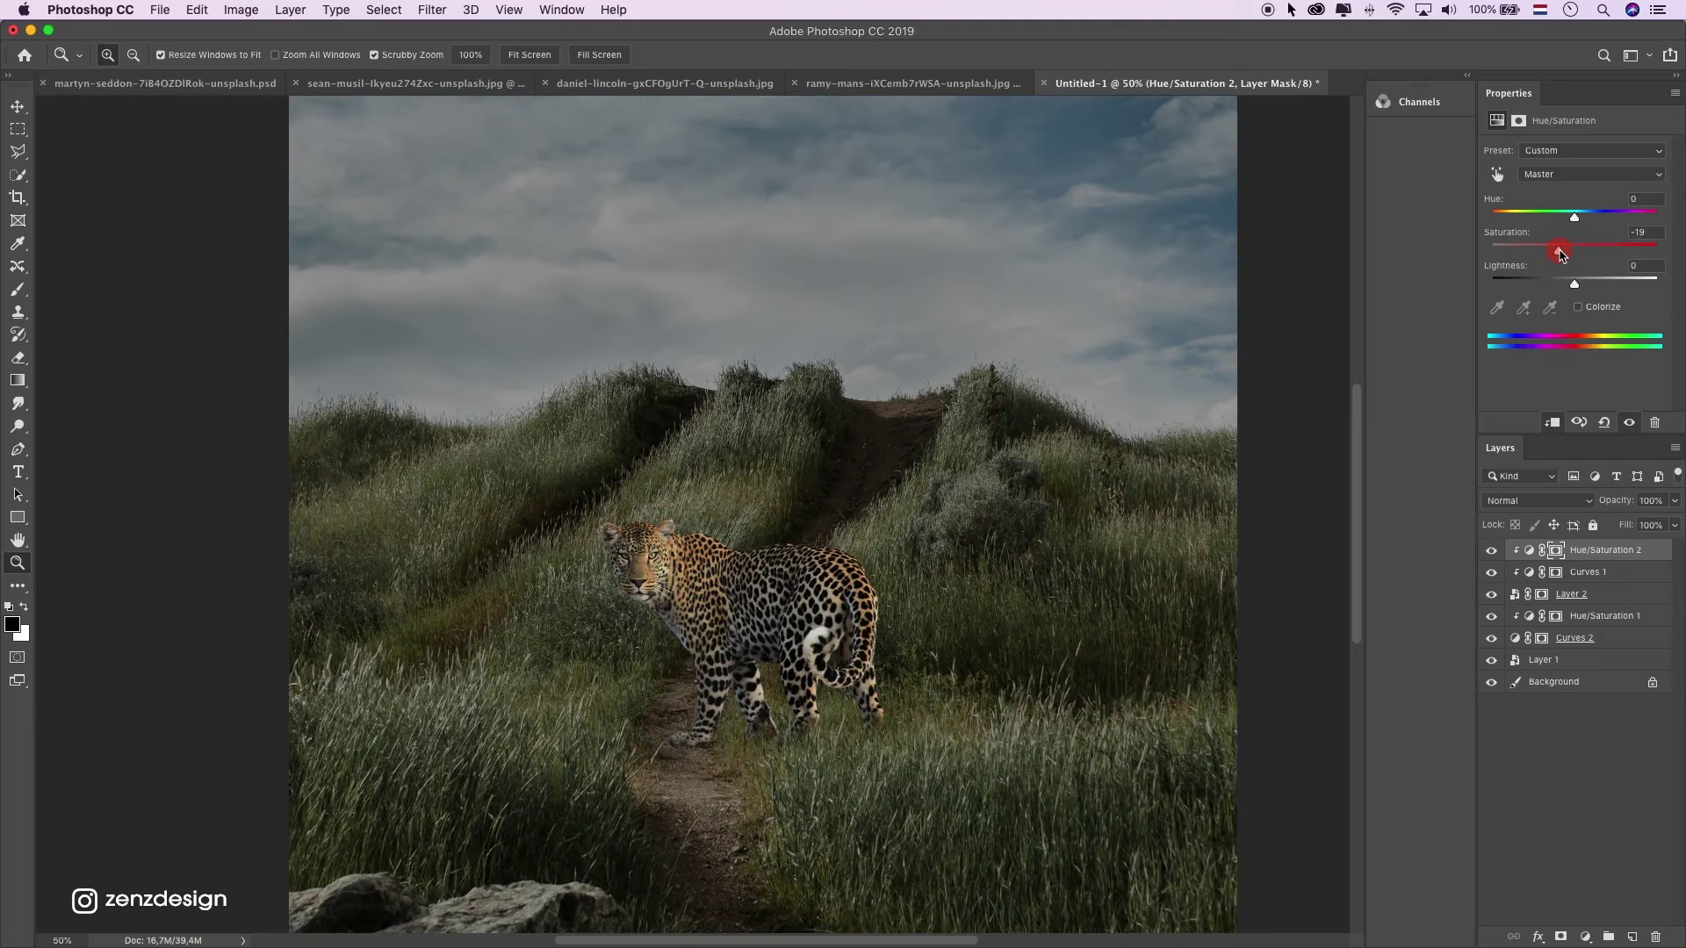
drag(1554, 253, 1554, 253)
Compare the leopard with and without its saturation adjustment, then check the full composition.
click(830, 502)
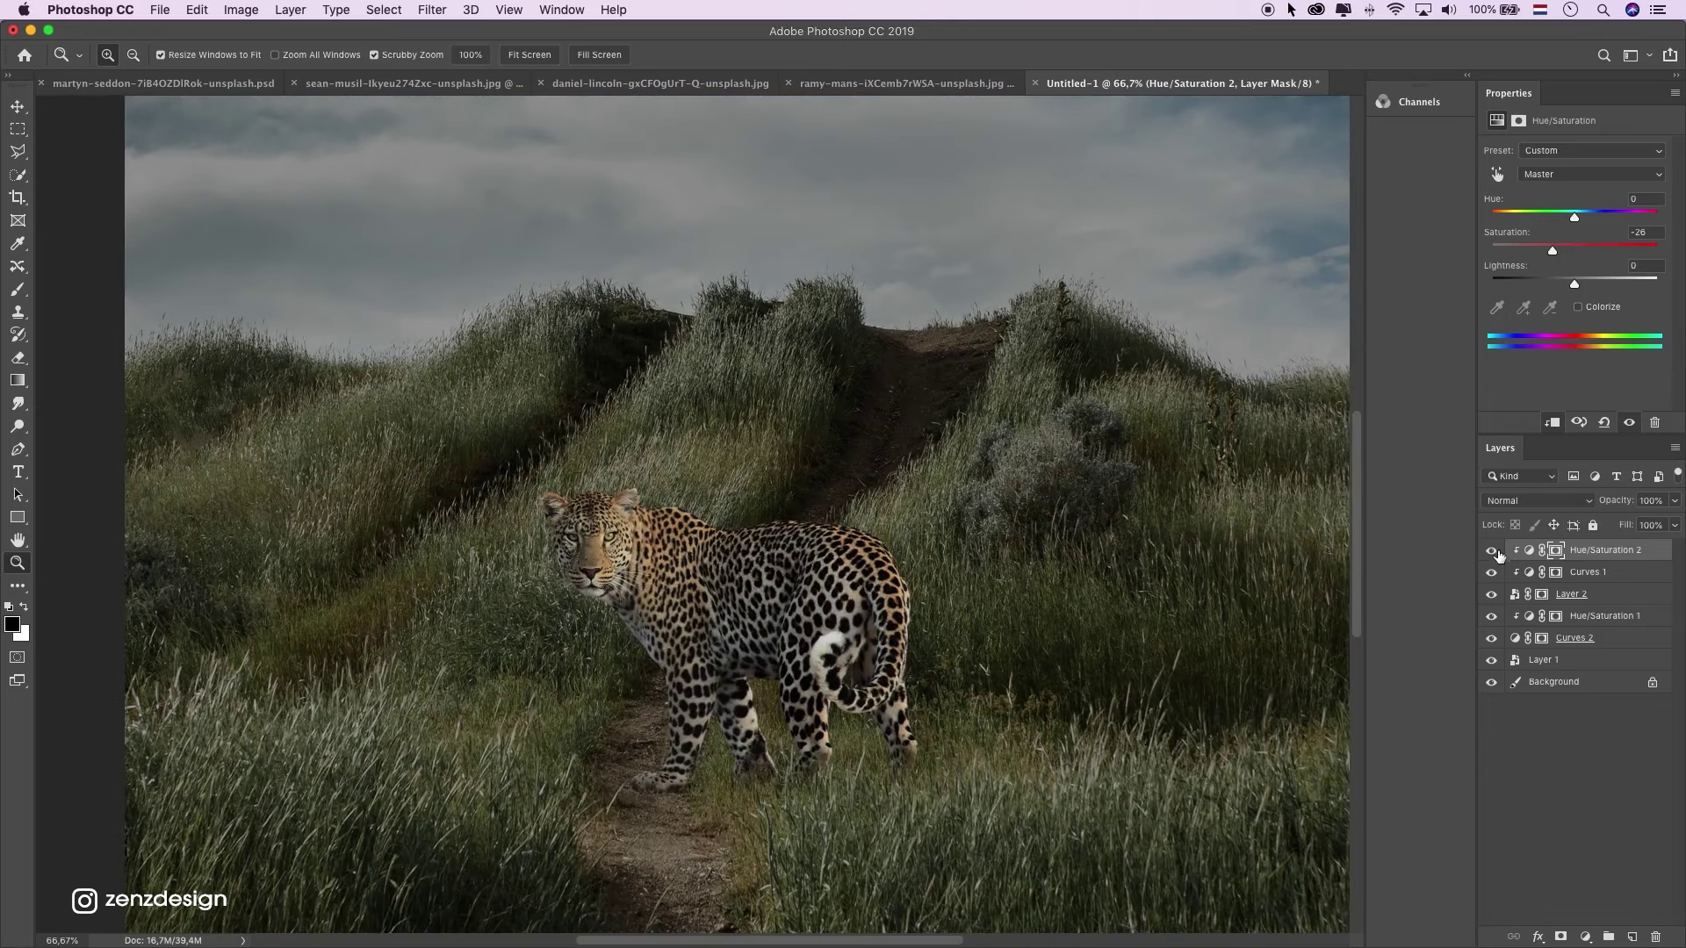
click(1495, 551)
click(1496, 551)
alt+click(764, 414)
alt+click(766, 415)
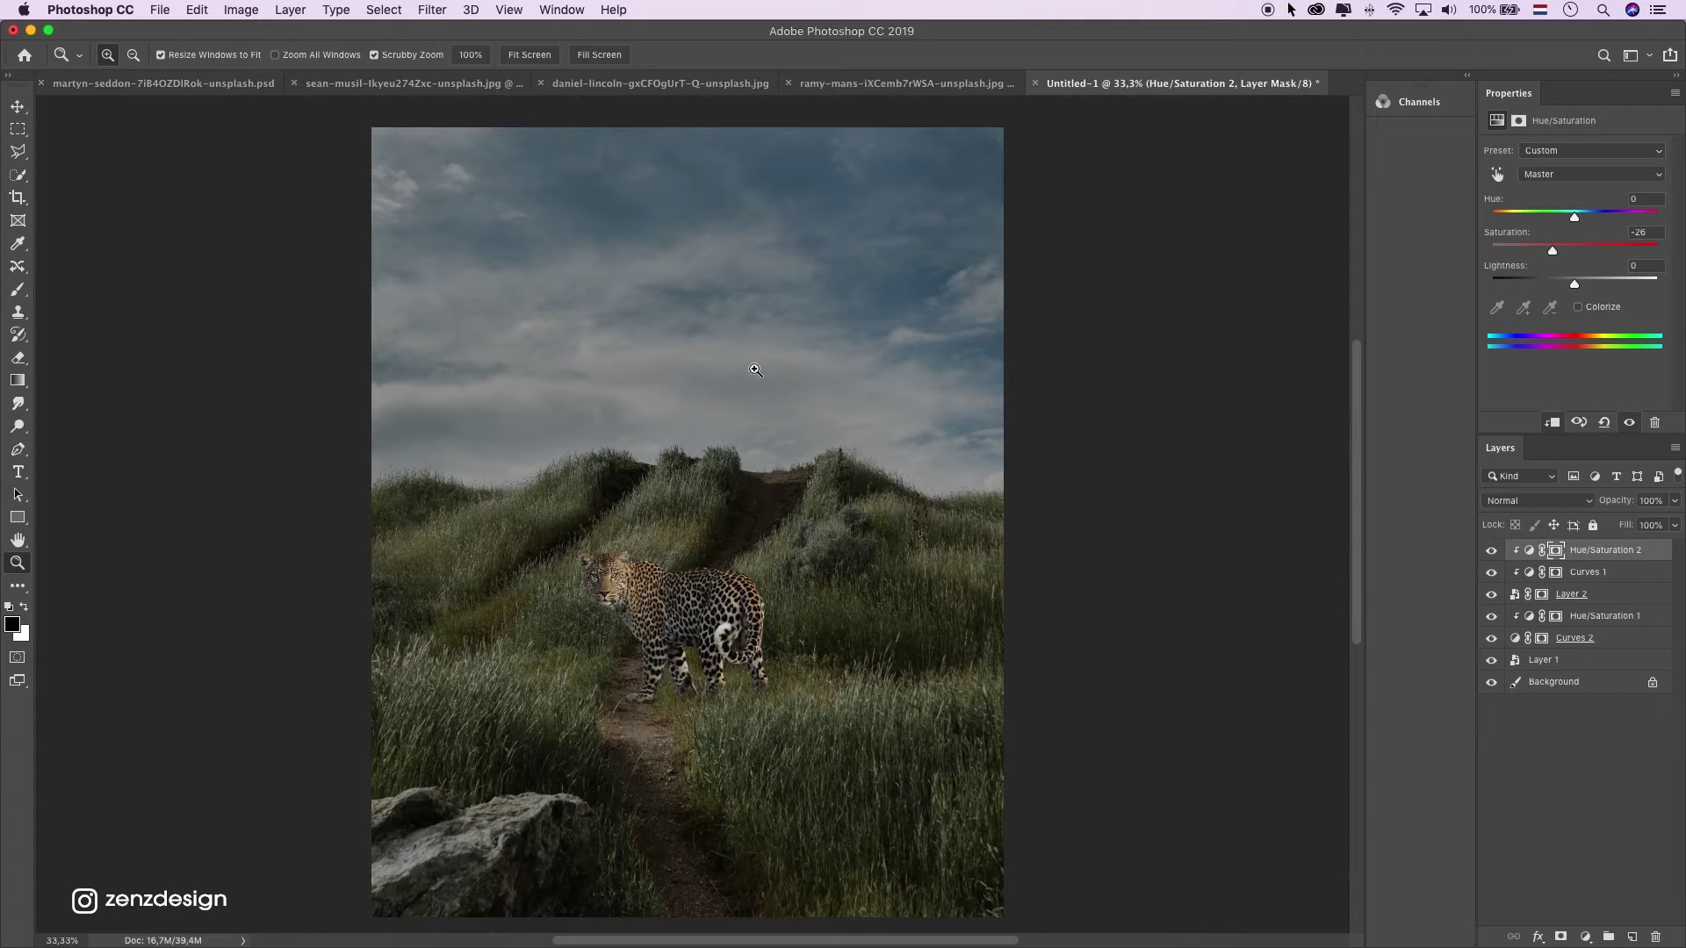
Copy the whole moon photo from daniel-lincoln-gxCFOgUrT-Q-unsplash.jpg and paste it above all layers in the leopard composition.
click(18, 107)
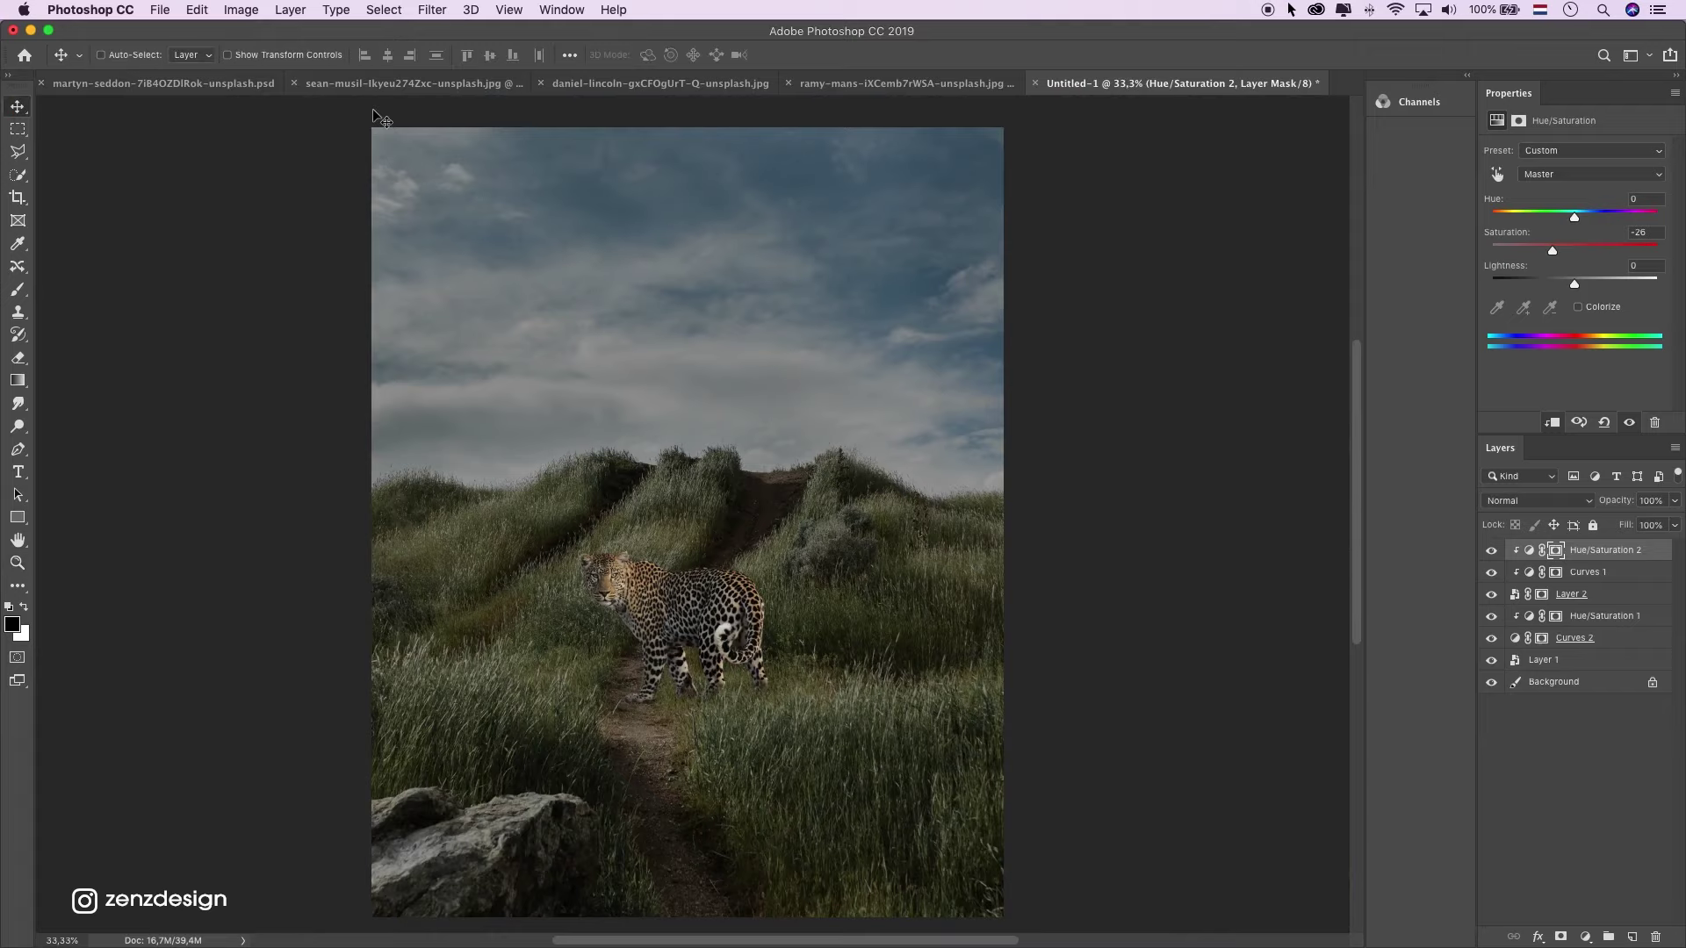
click(376, 82)
click(700, 84)
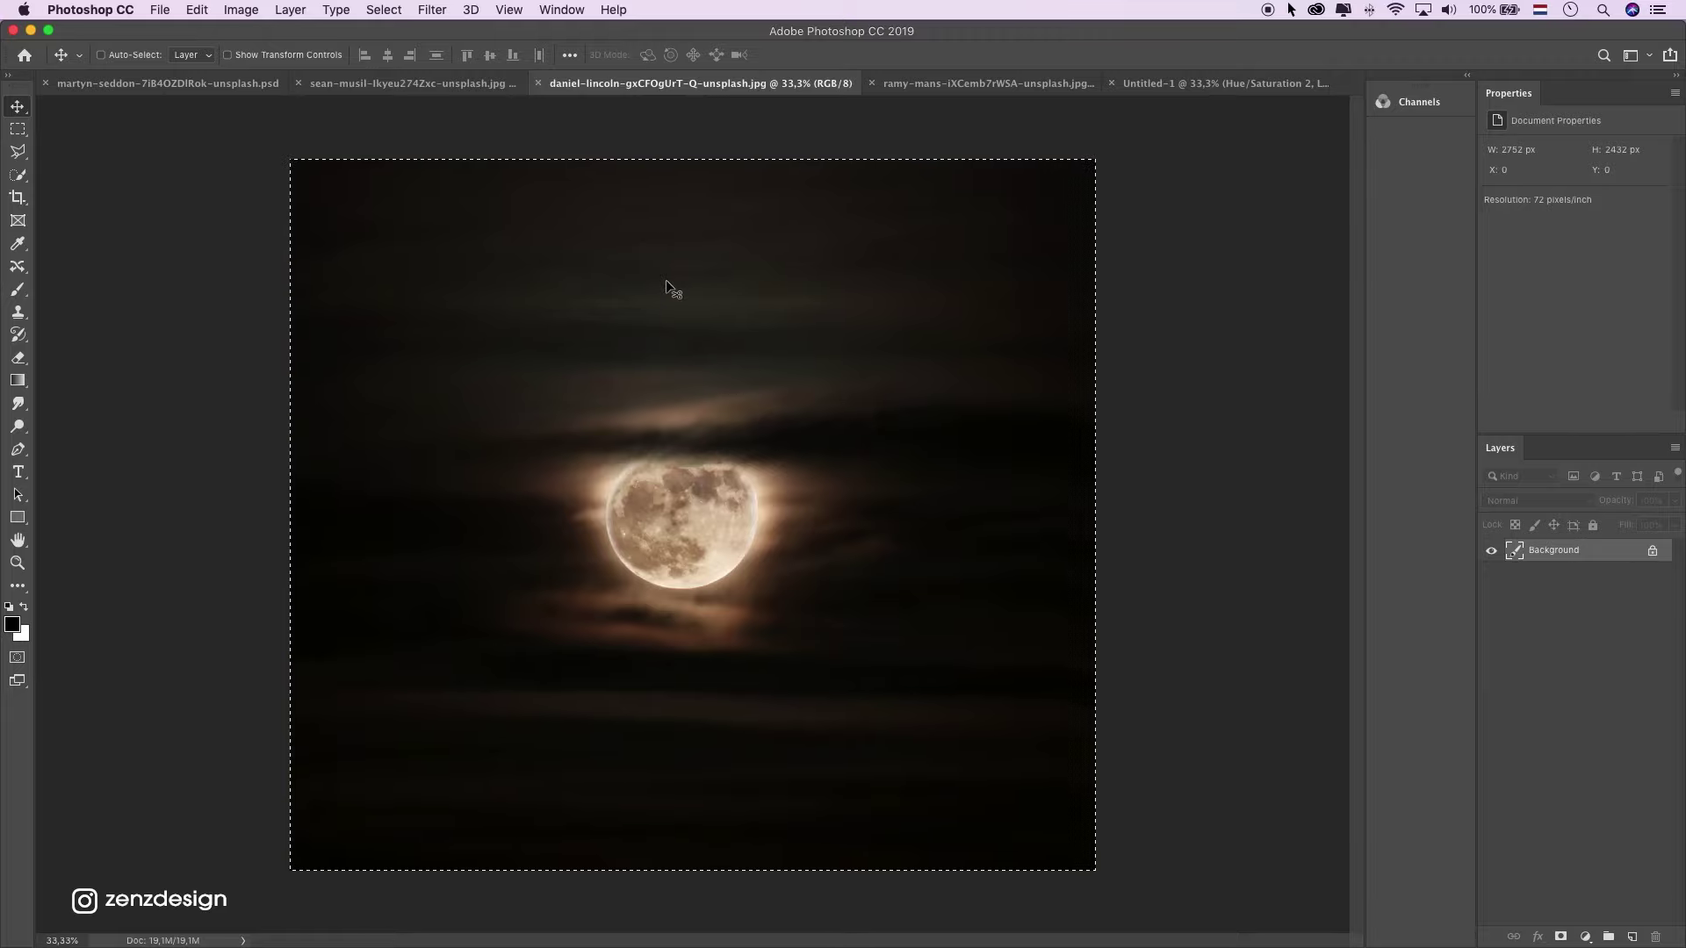
key(super+c)
click(1194, 83)
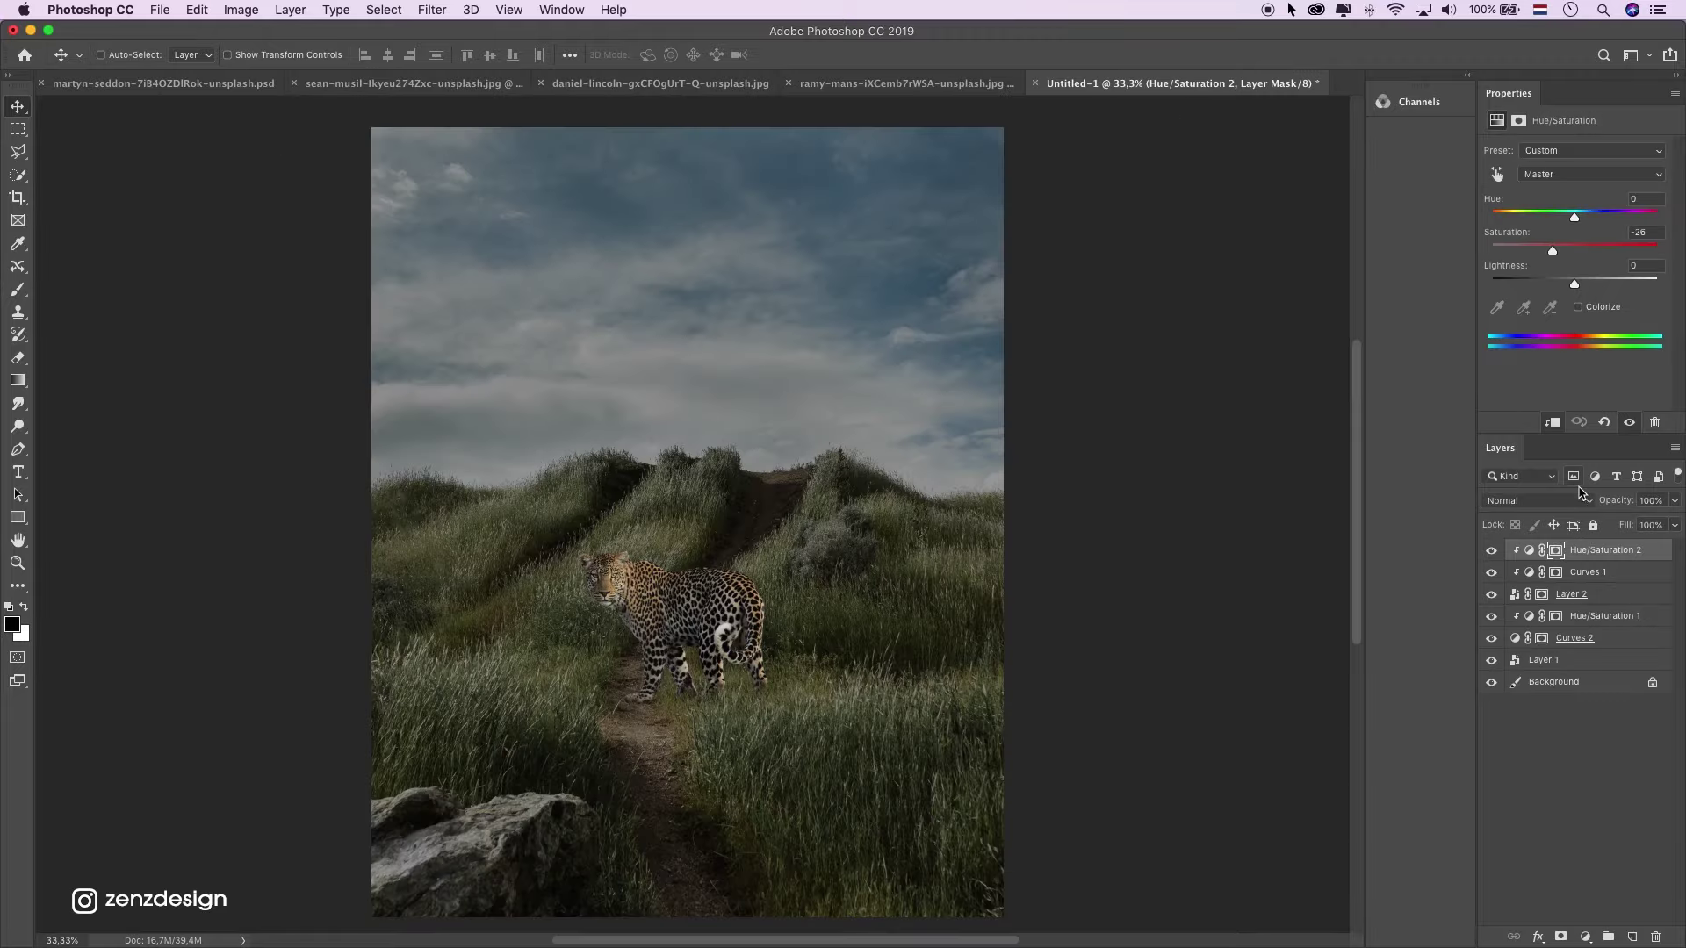
key(super+v)
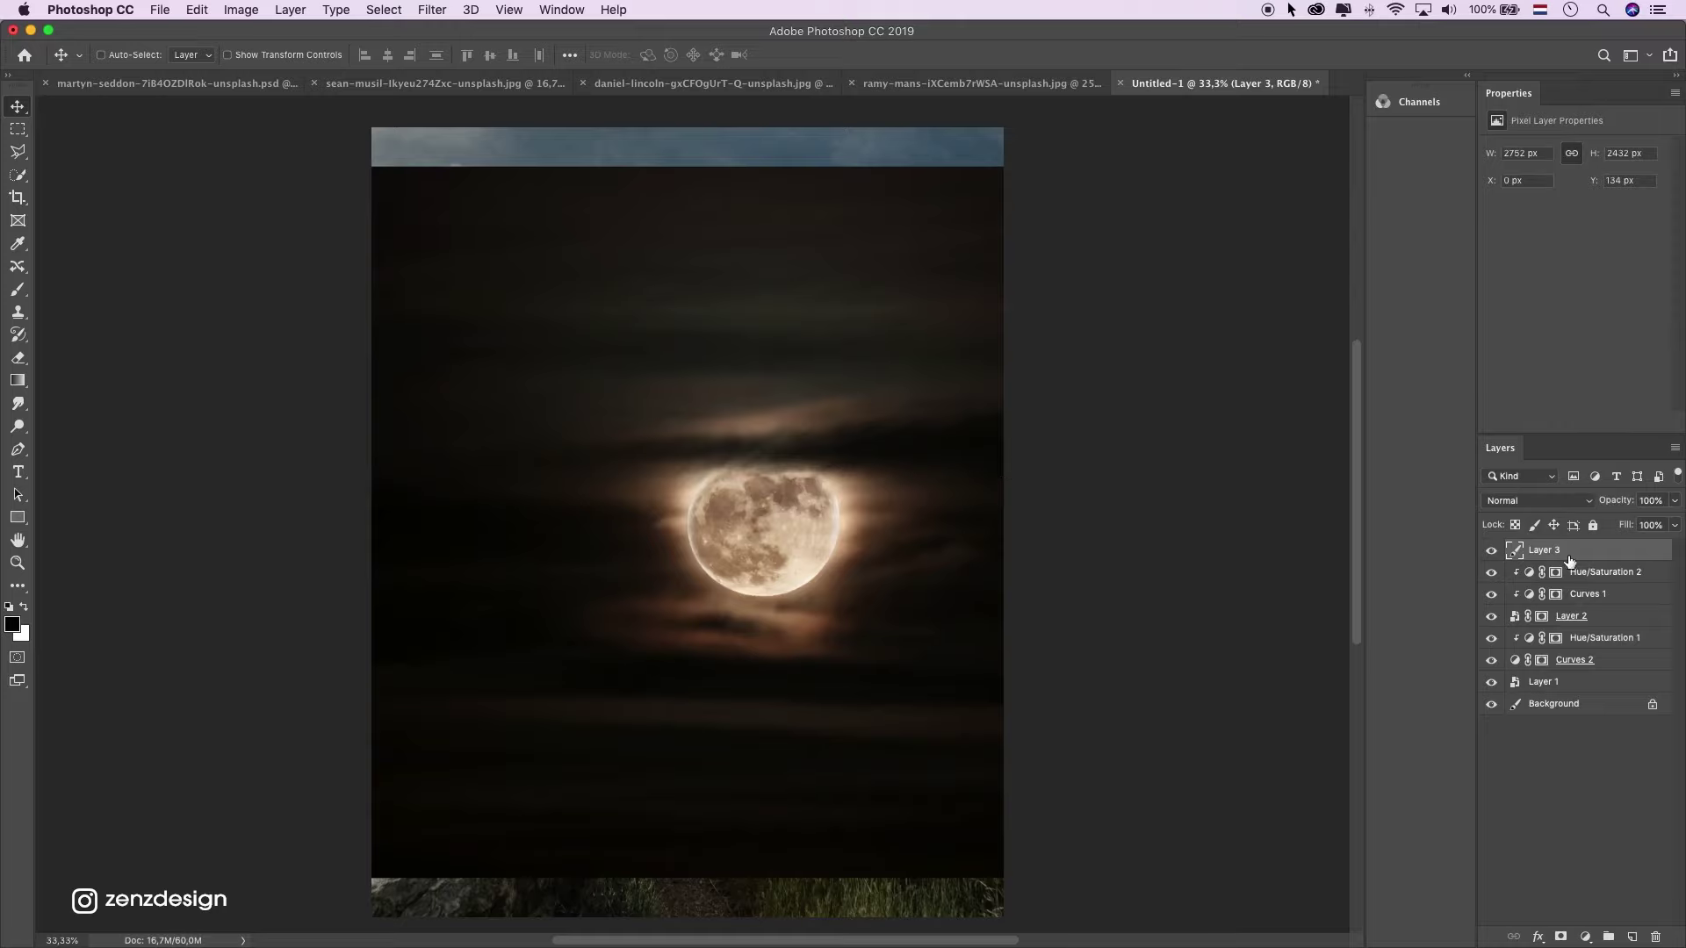
Convert the moon layer to a smart object, set its blend mode to Screen and shift it slightly down.
right_click(1542, 551)
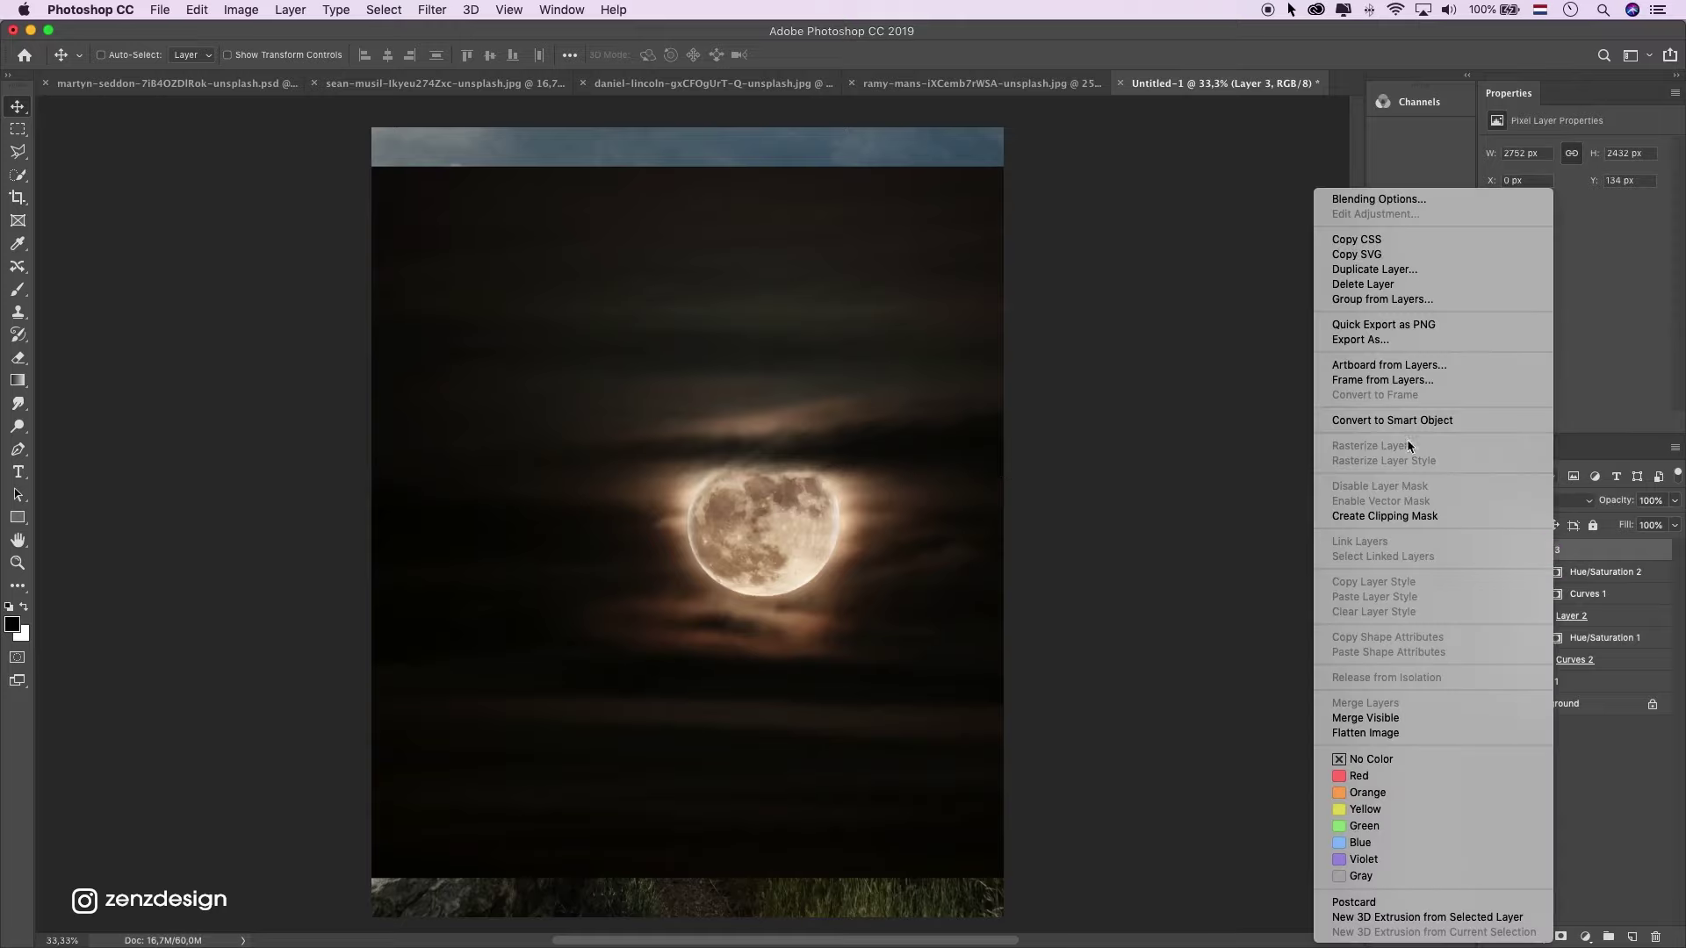
click(1422, 419)
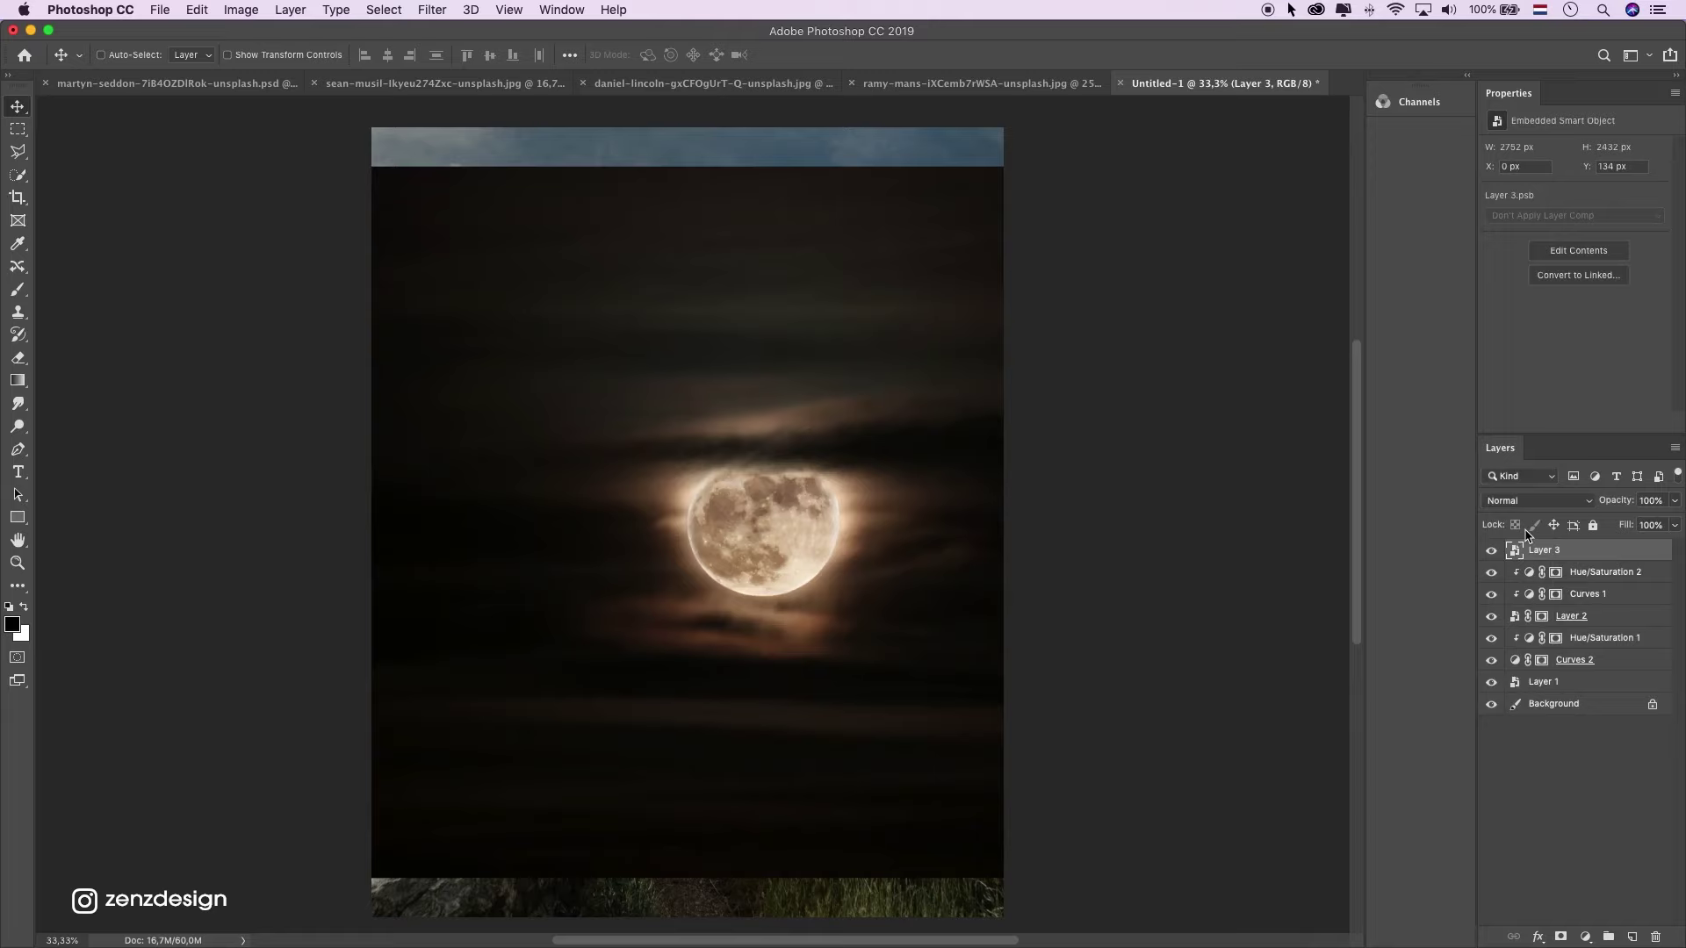
click(1532, 500)
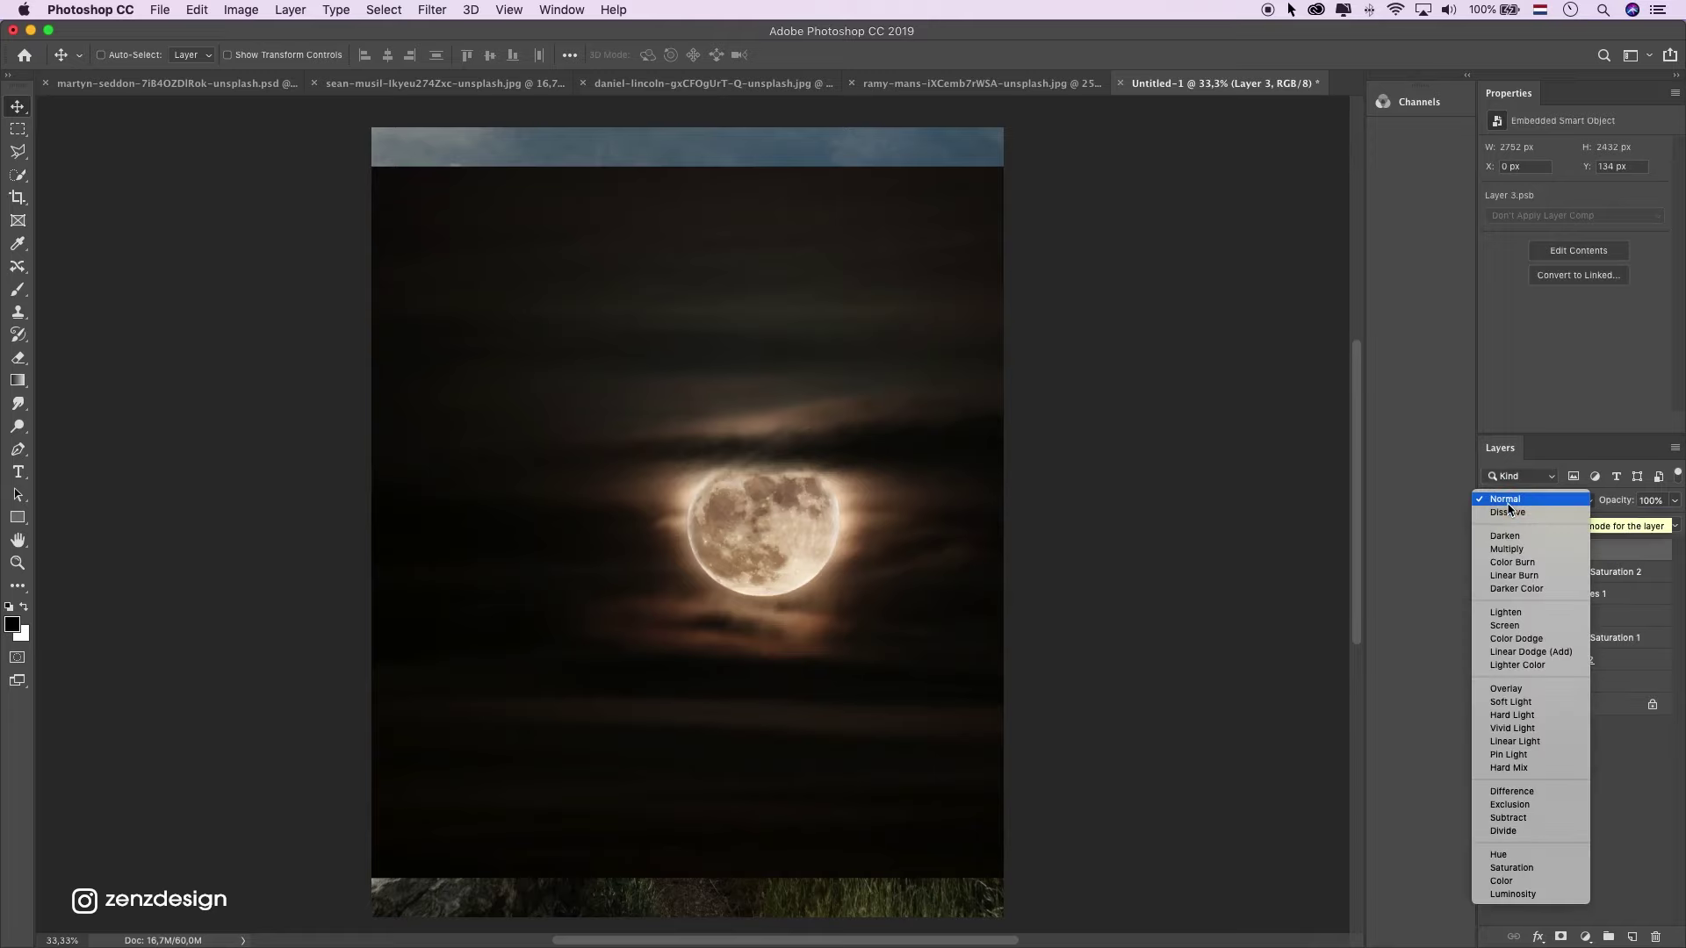
click(1534, 629)
mouse_move(846, 490)
mouse_down()
mouse_move(839, 458)
mouse_move(844, 503)
mouse_up()
key(super+shift+4)
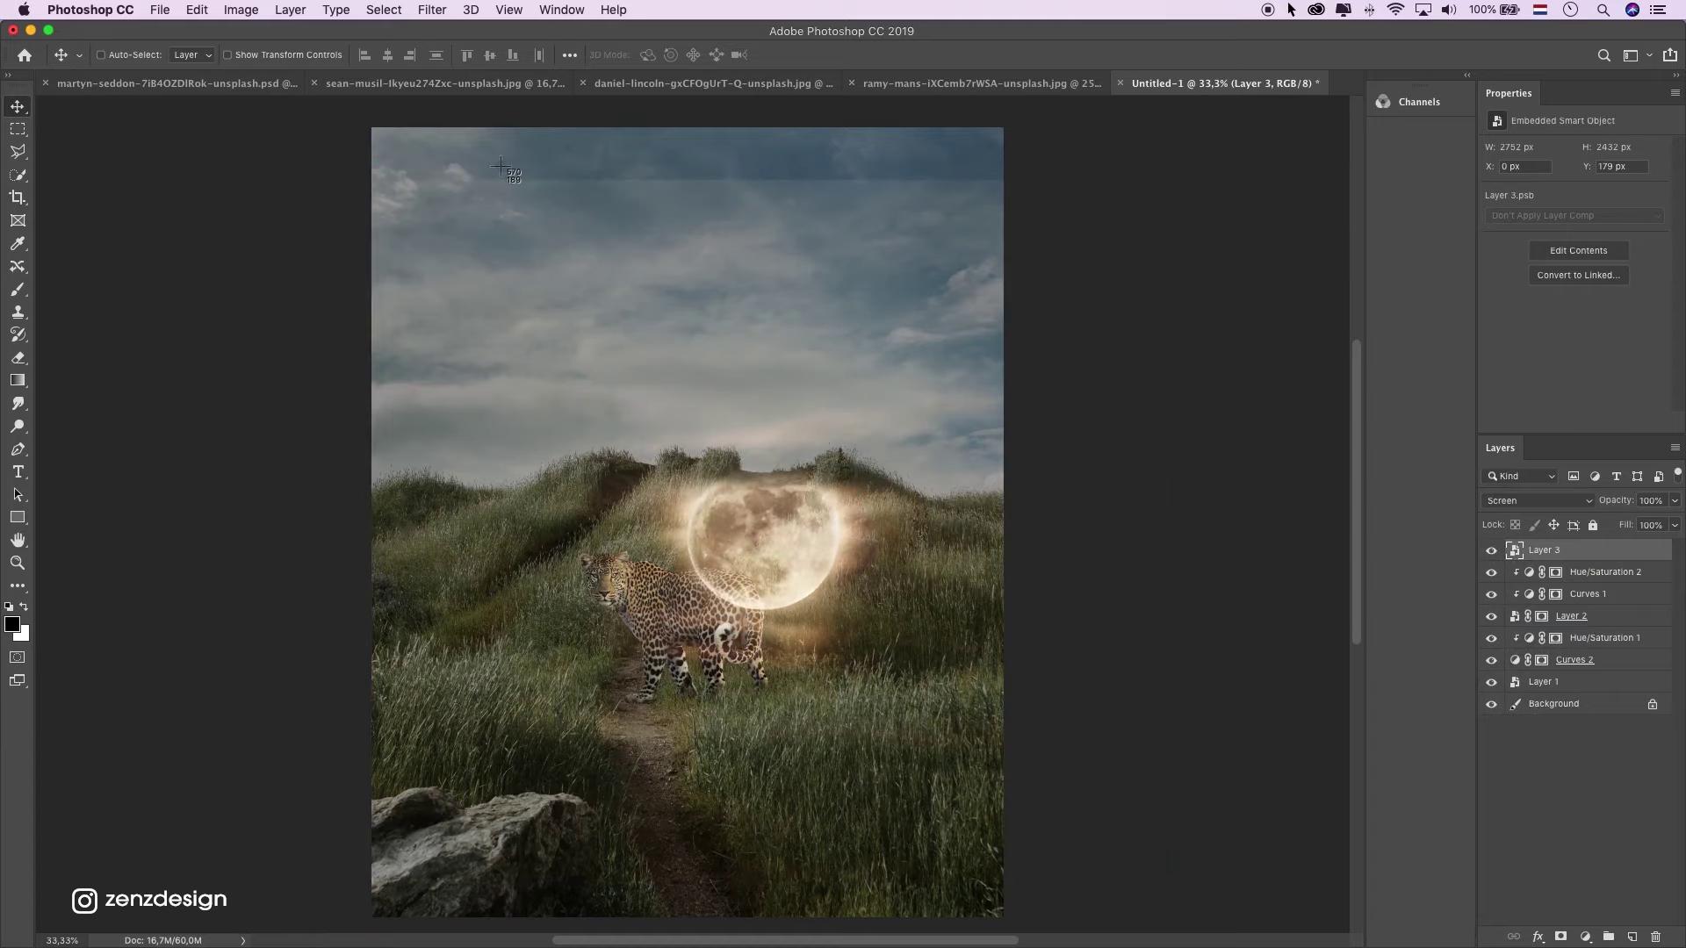
key(super+shift+2)
key(Escape)
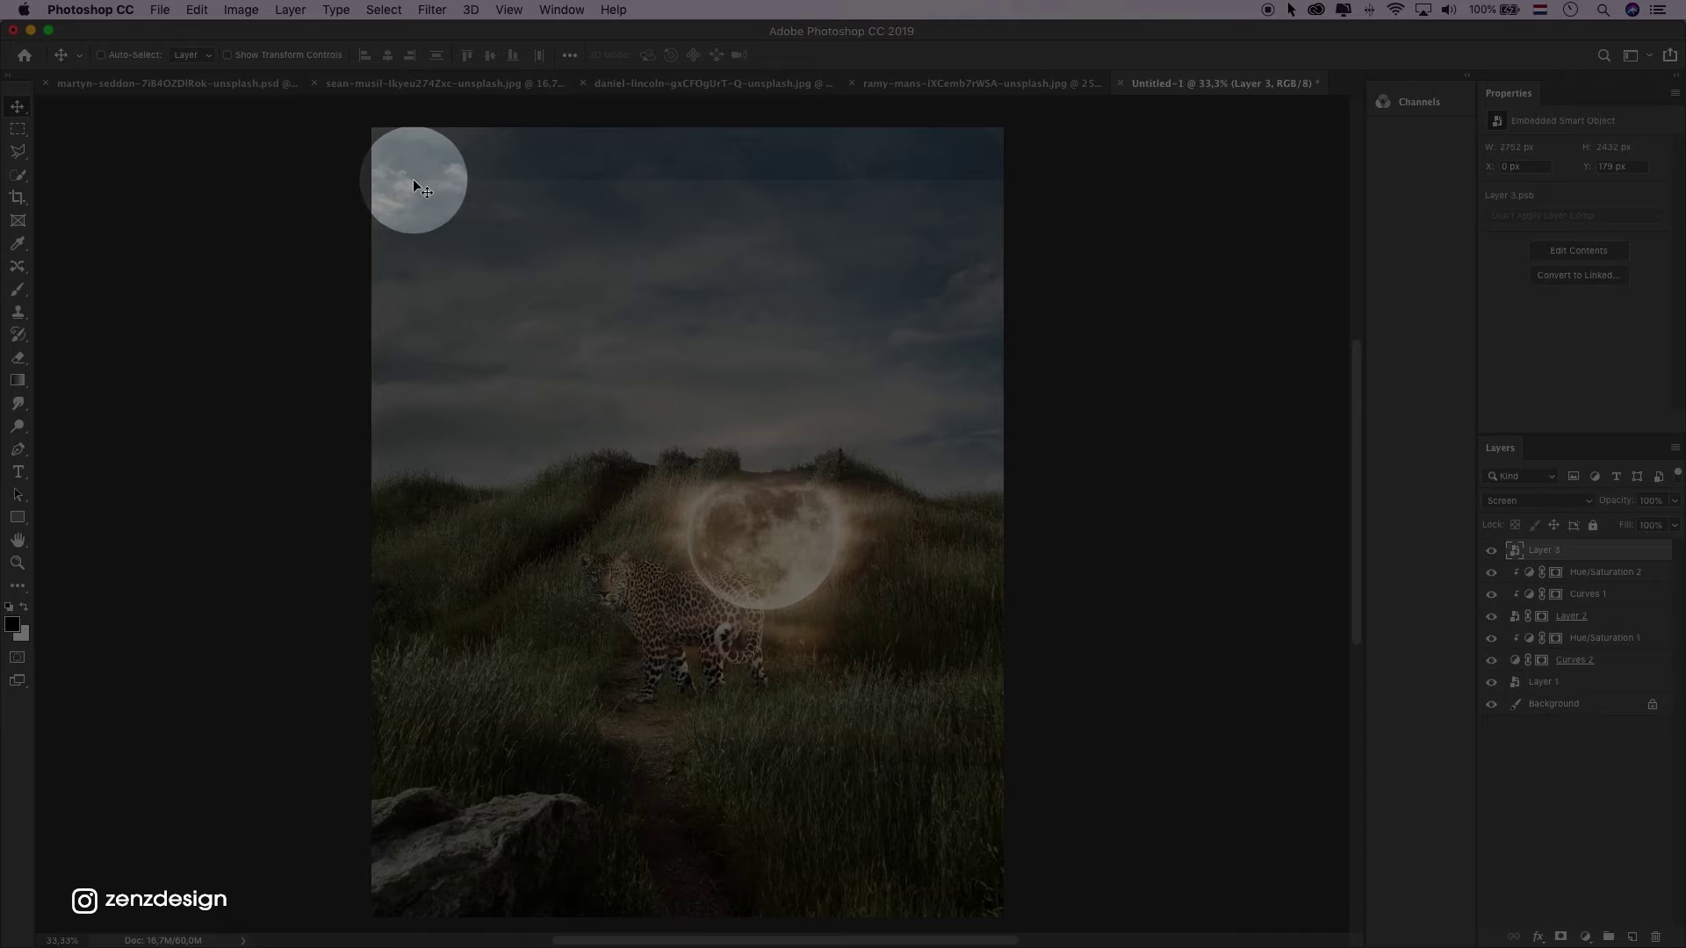
key(super+shift+2)
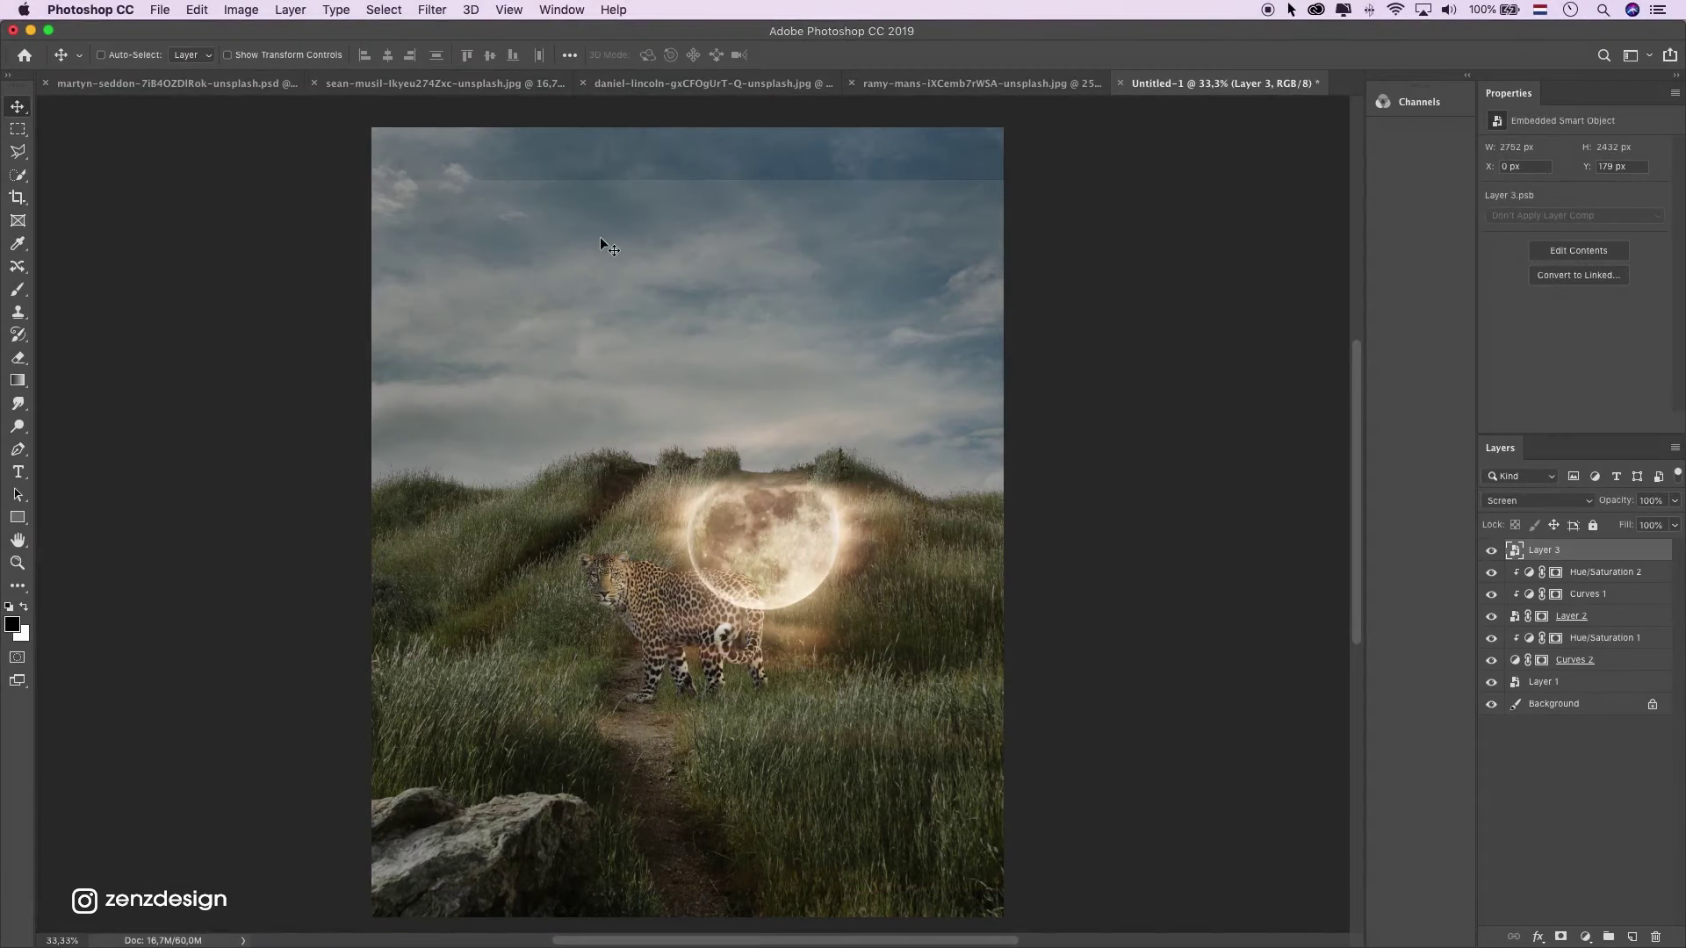
Apply Levels to the moon layer, sampling the black point at the photo's visible upper edge in the sky.
key(super+l)
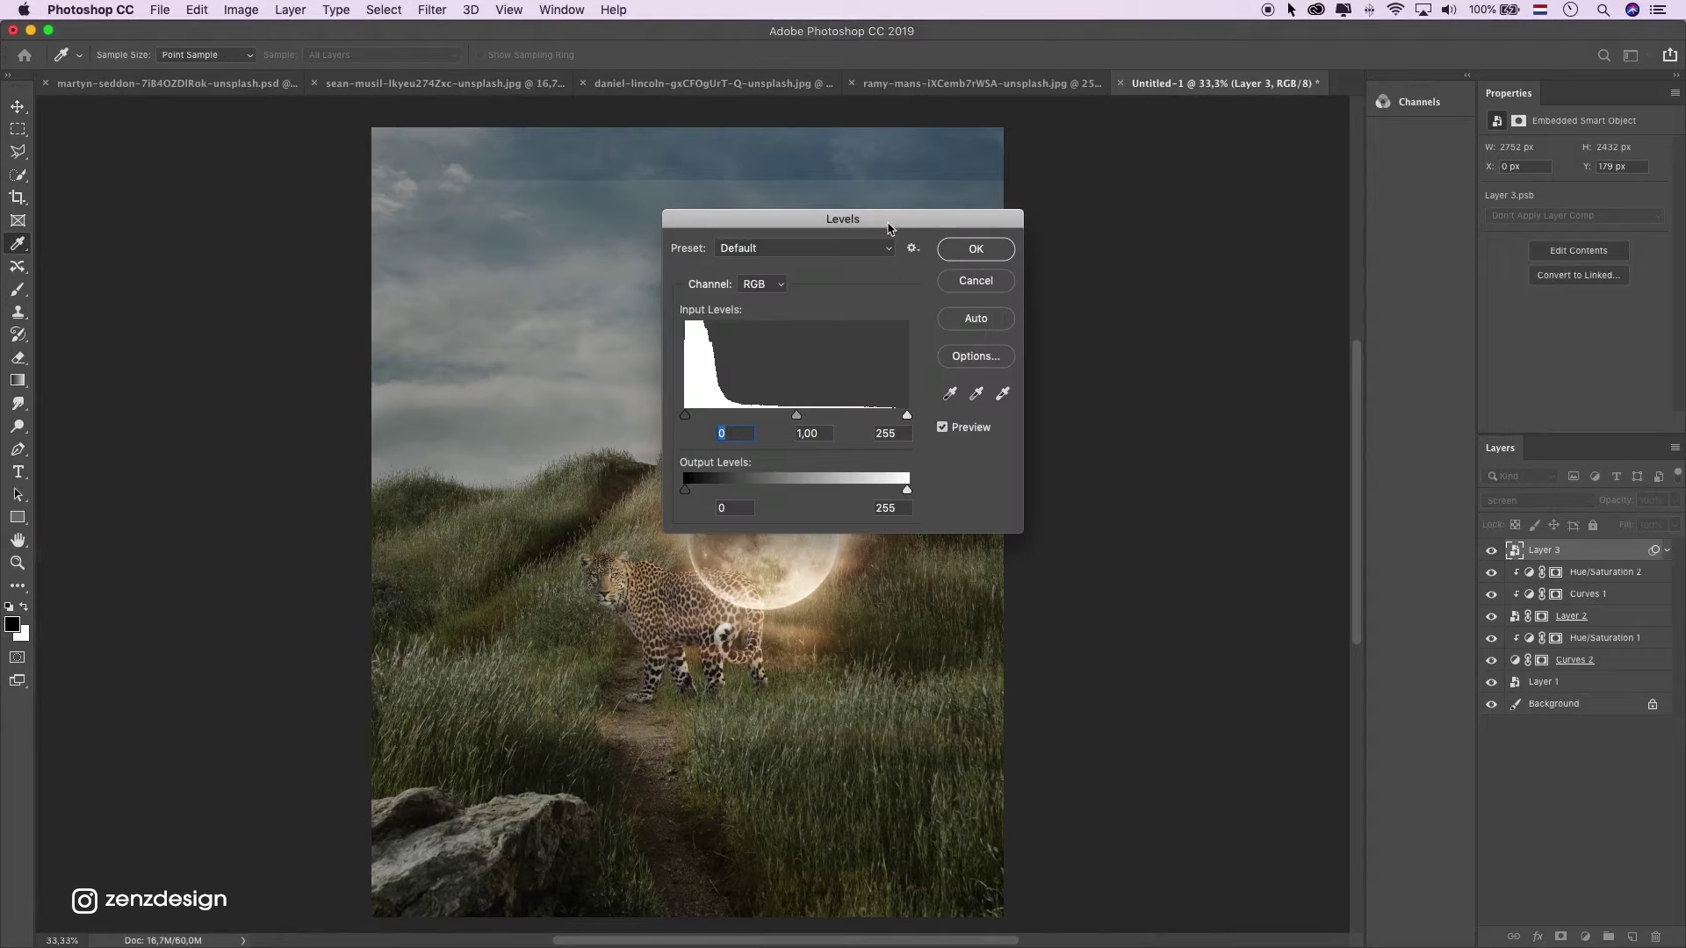
drag(893, 226, 1160, 192)
click(1221, 365)
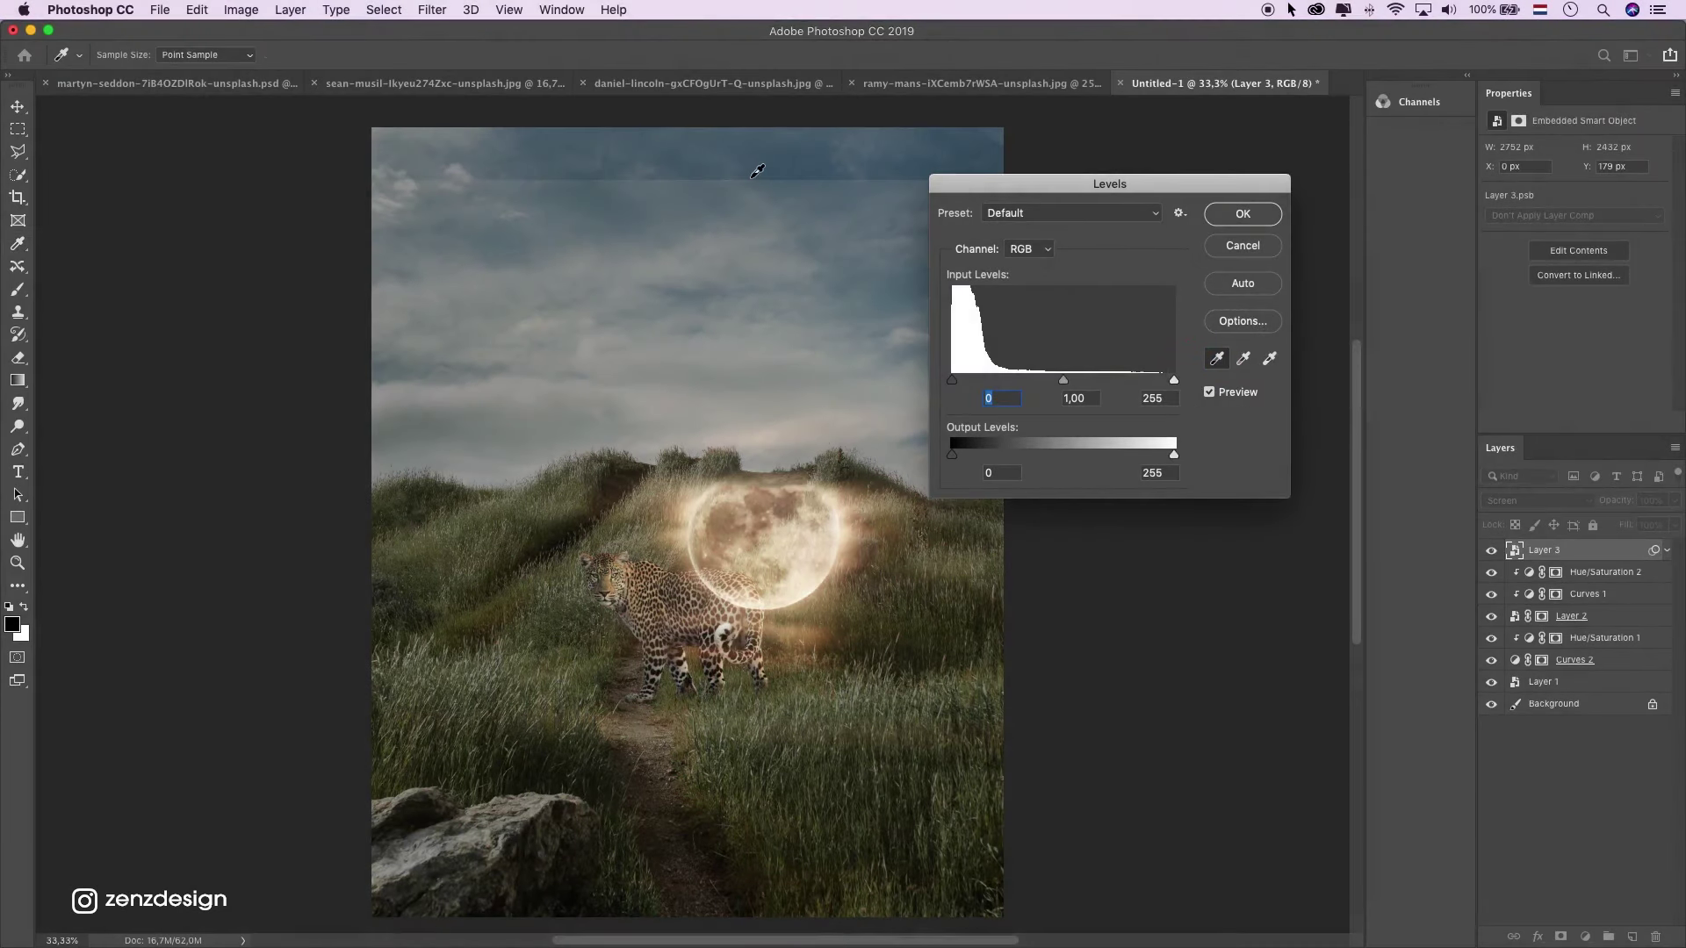
click(722, 182)
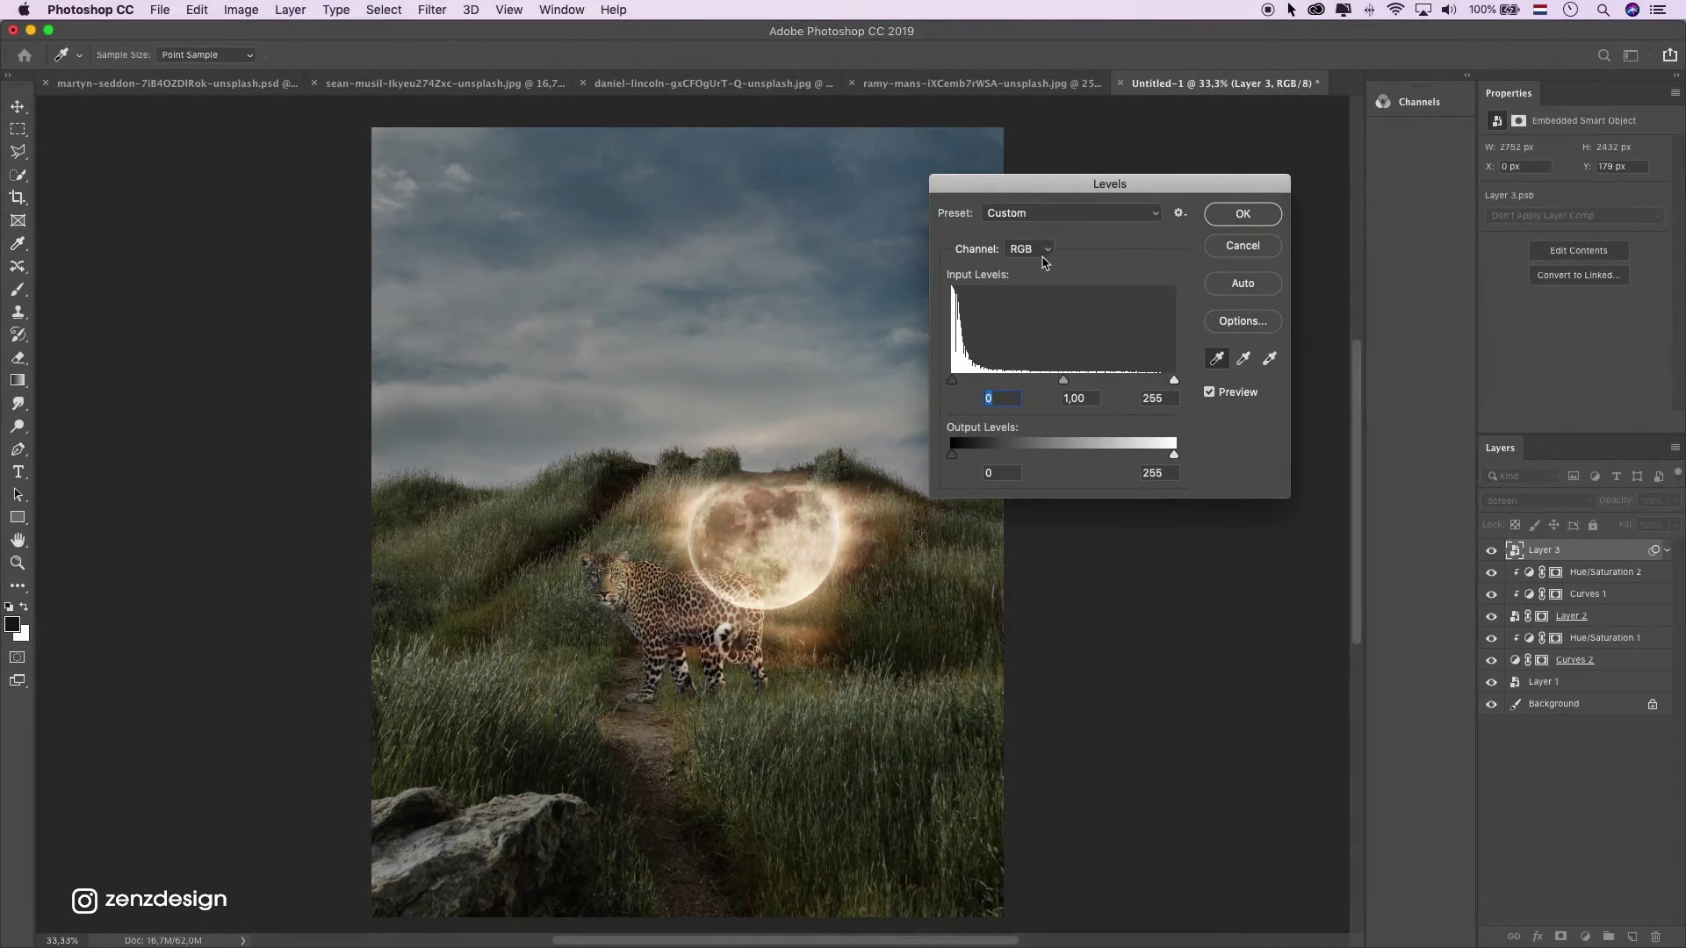
click(1242, 214)
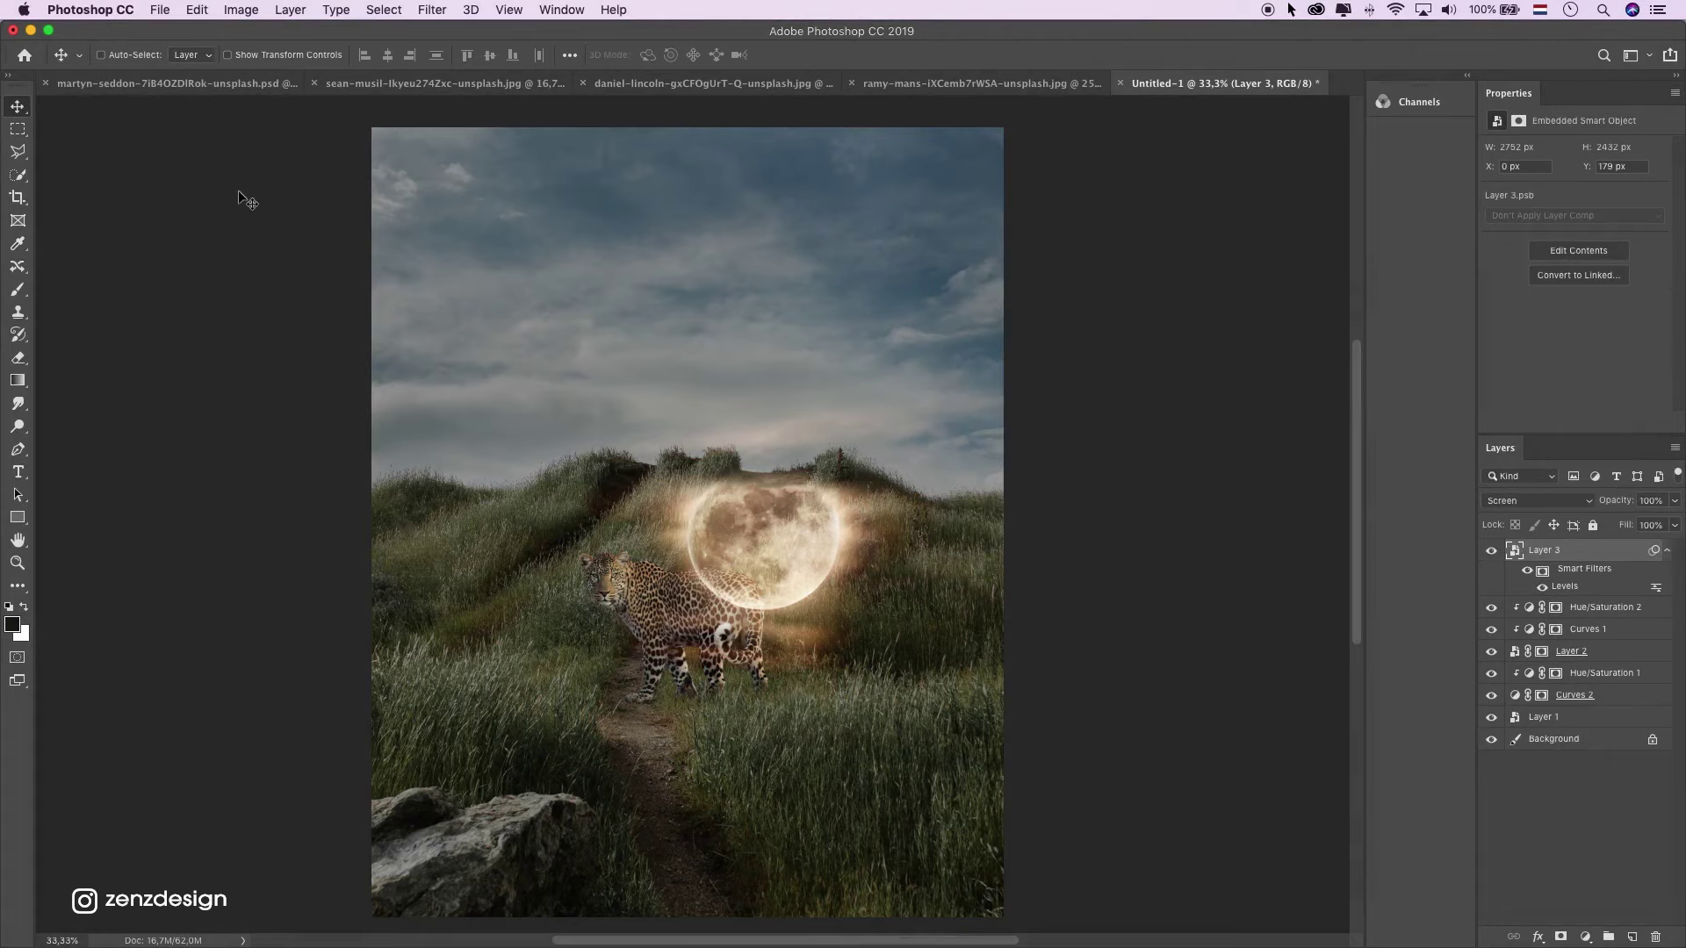
Move the moon into the sky above the hills, scale it to 74.29% and compare the scene with and without it.
drag(867, 562, 808, 378)
key(cmd+t)
drag(1089, 656, 959, 540)
mouse_move(725, 342)
mouse_down()
mouse_move(741, 377)
mouse_move(743, 358)
mouse_up()
mouse_move(979, 557)
mouse_down()
mouse_move(1004, 590)
mouse_move(994, 577)
mouse_up()
drag(738, 380, 730, 370)
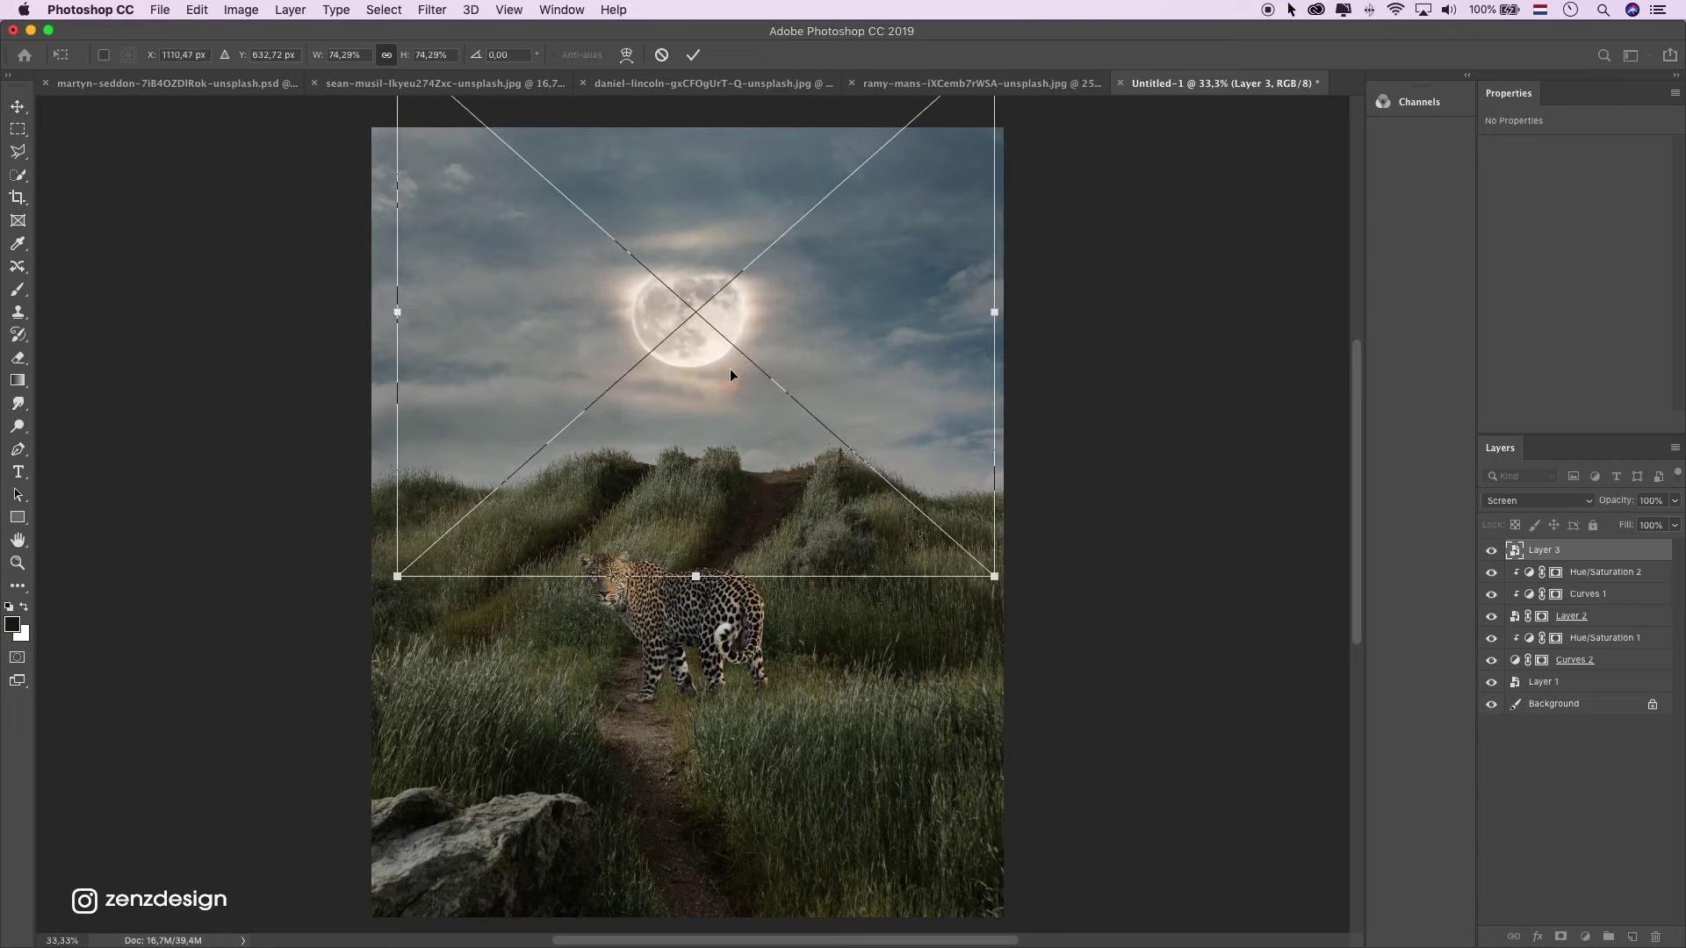
key(Return)
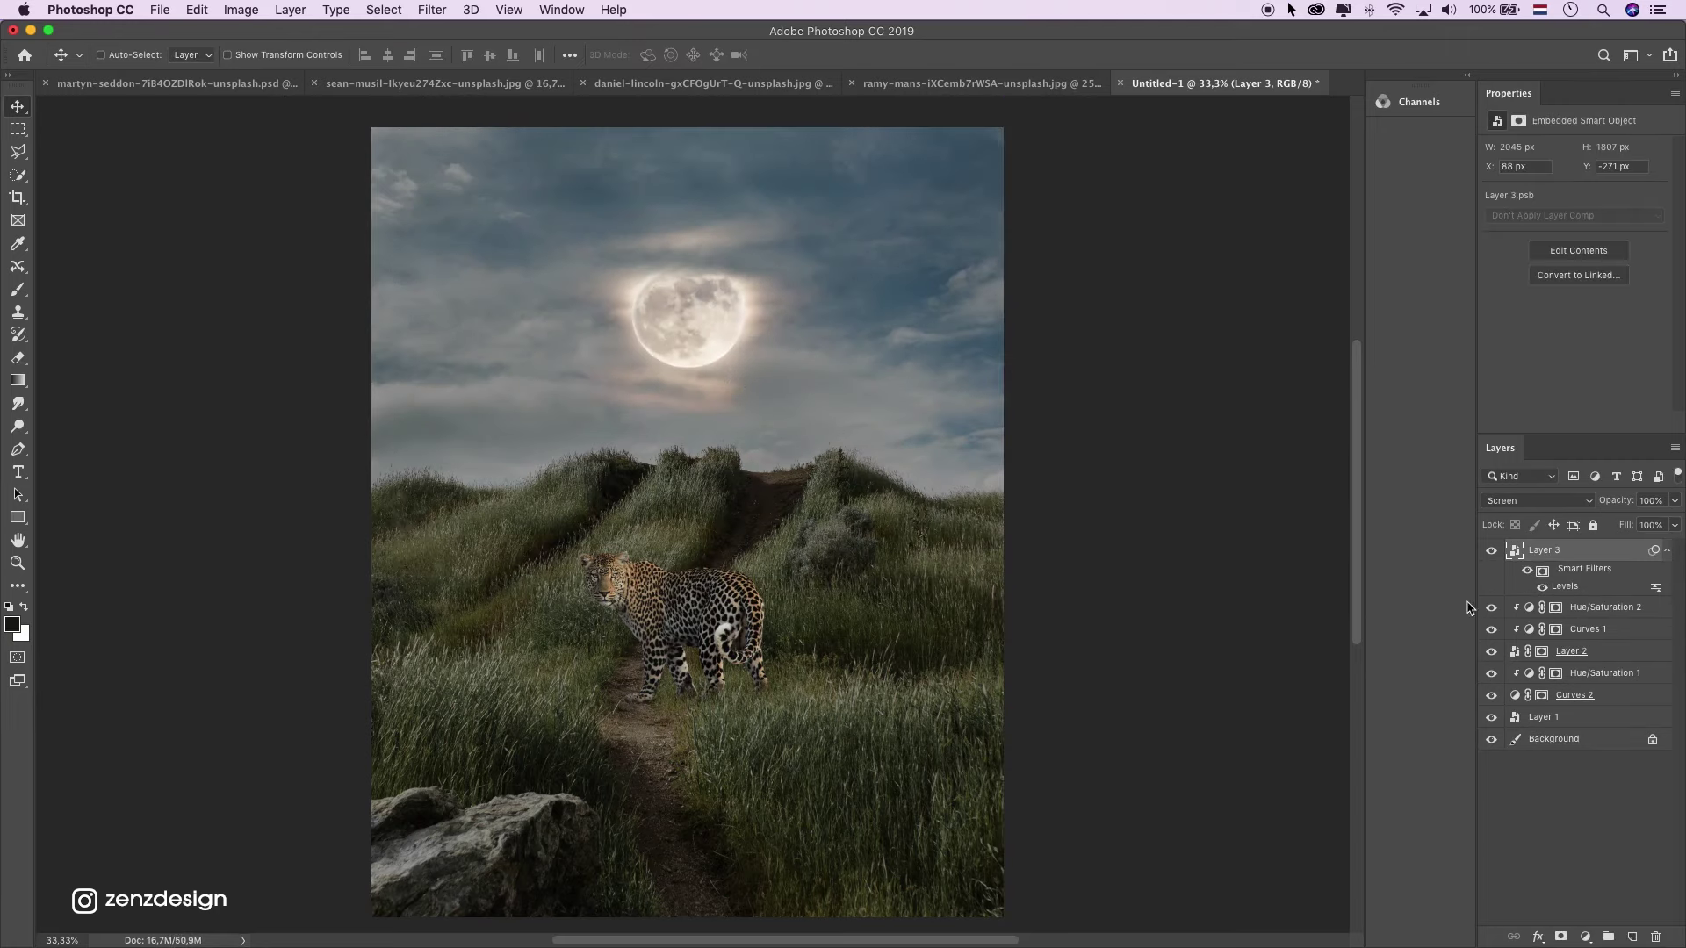
click(1491, 550)
click(1491, 549)
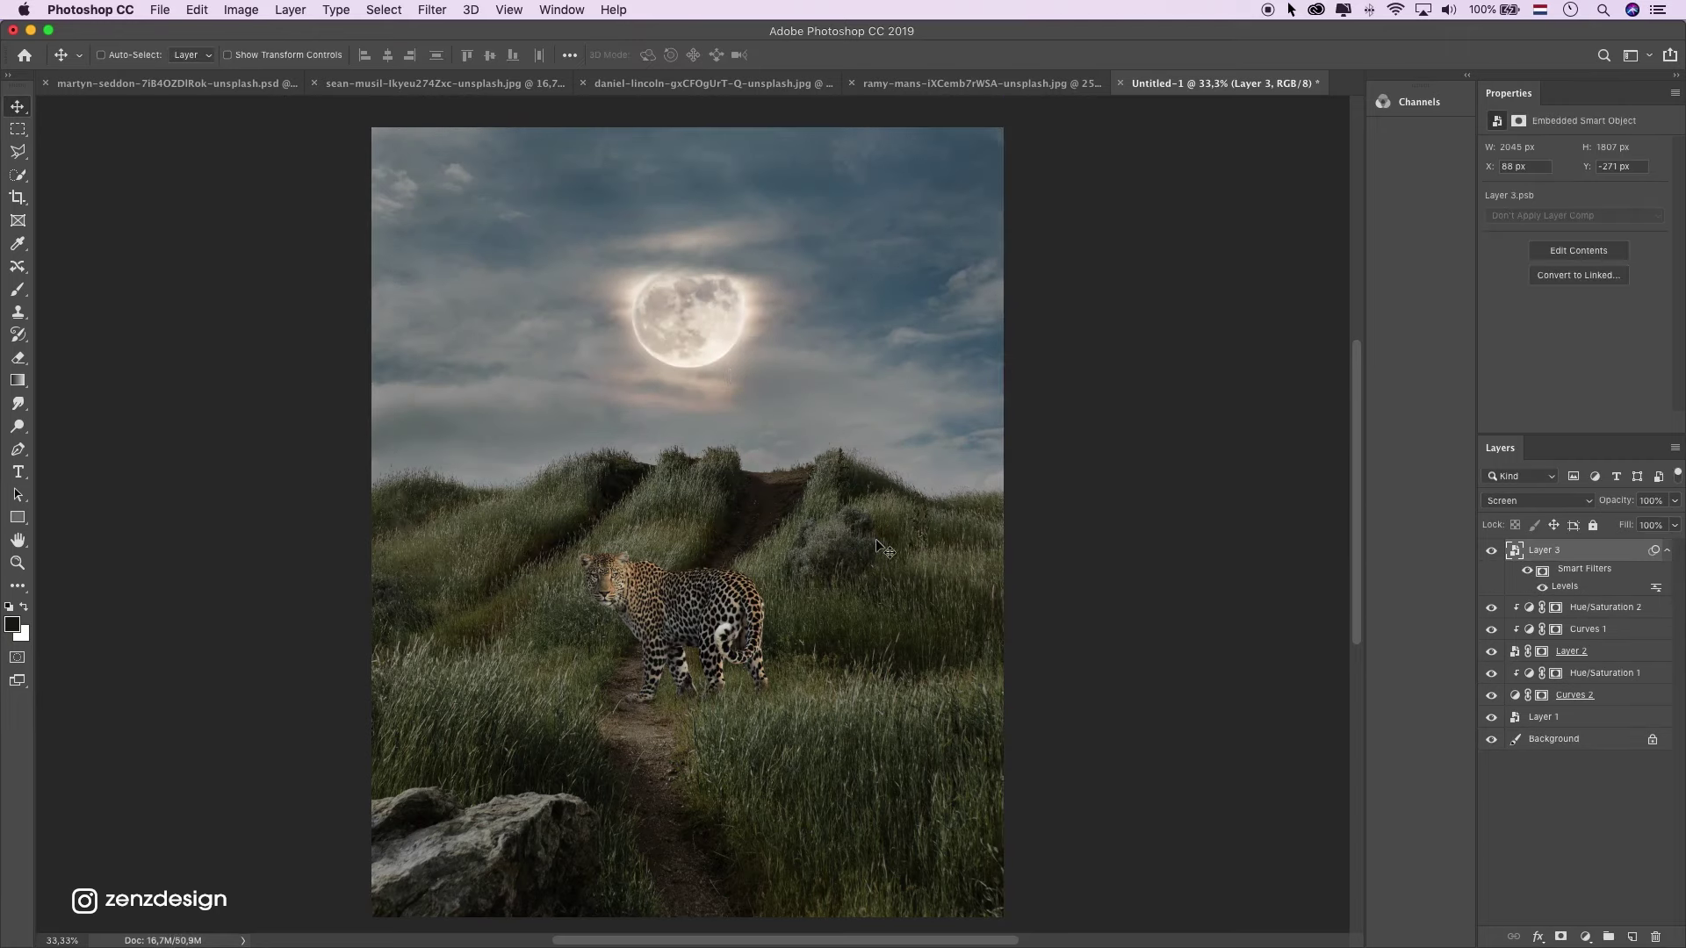
Add a layer mask to the moon layer and switch to a soft round brush from General Brushes at 400 px.
click(1561, 936)
click(17, 287)
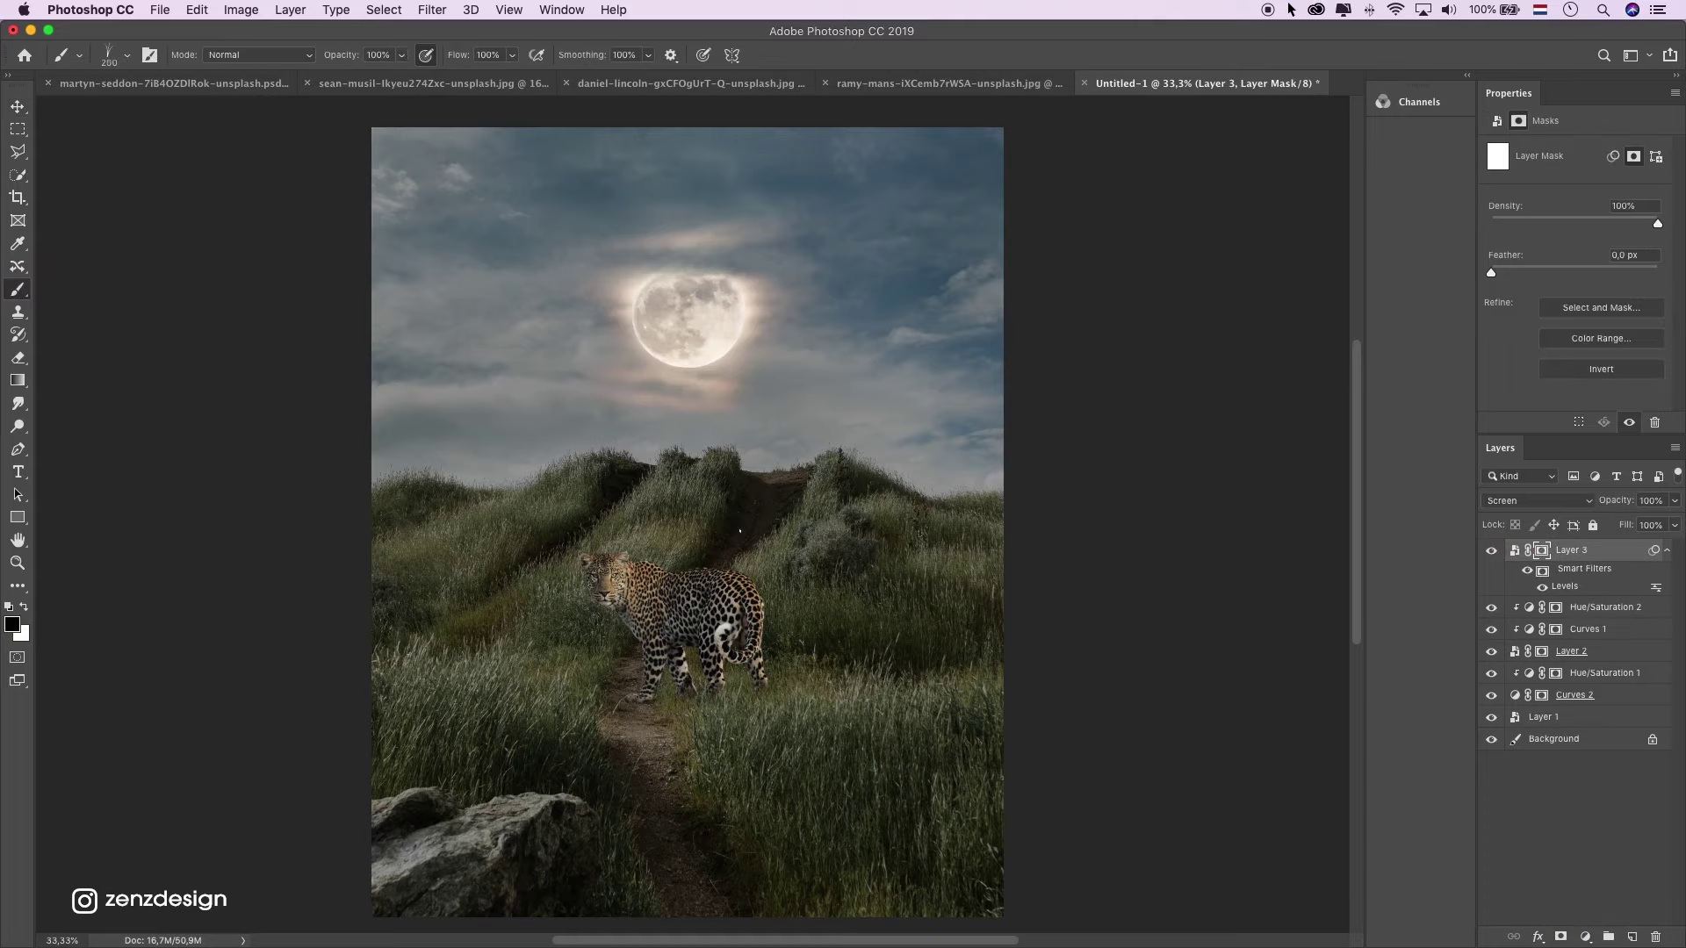
click(115, 56)
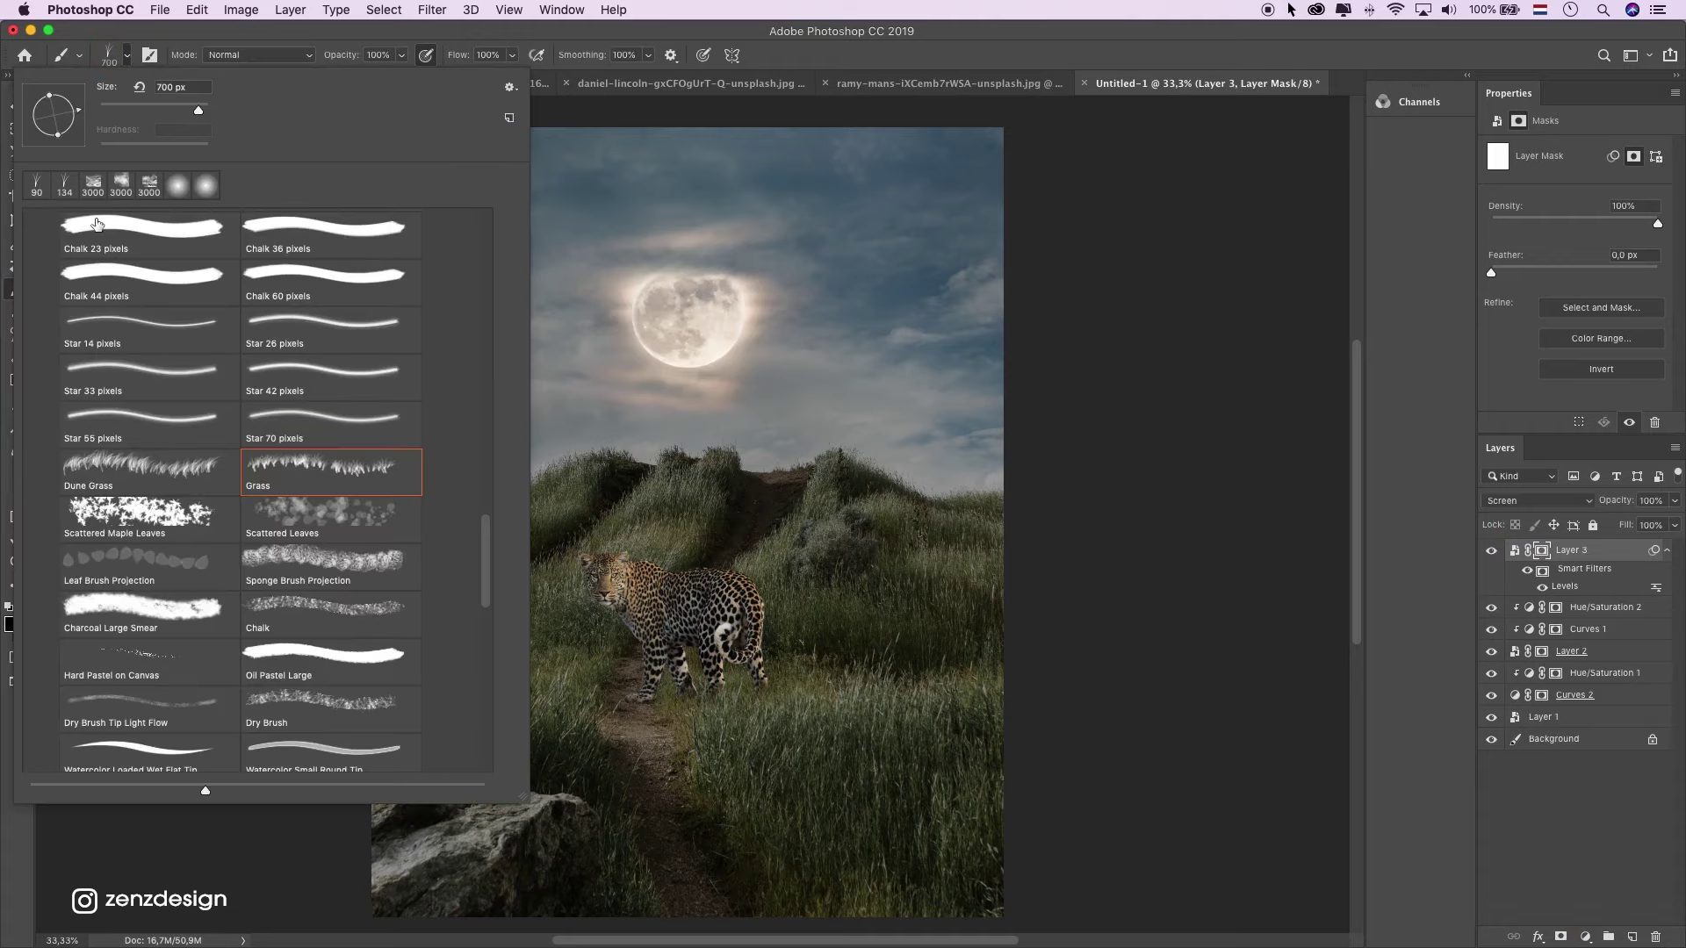
drag(488, 541, 473, 183)
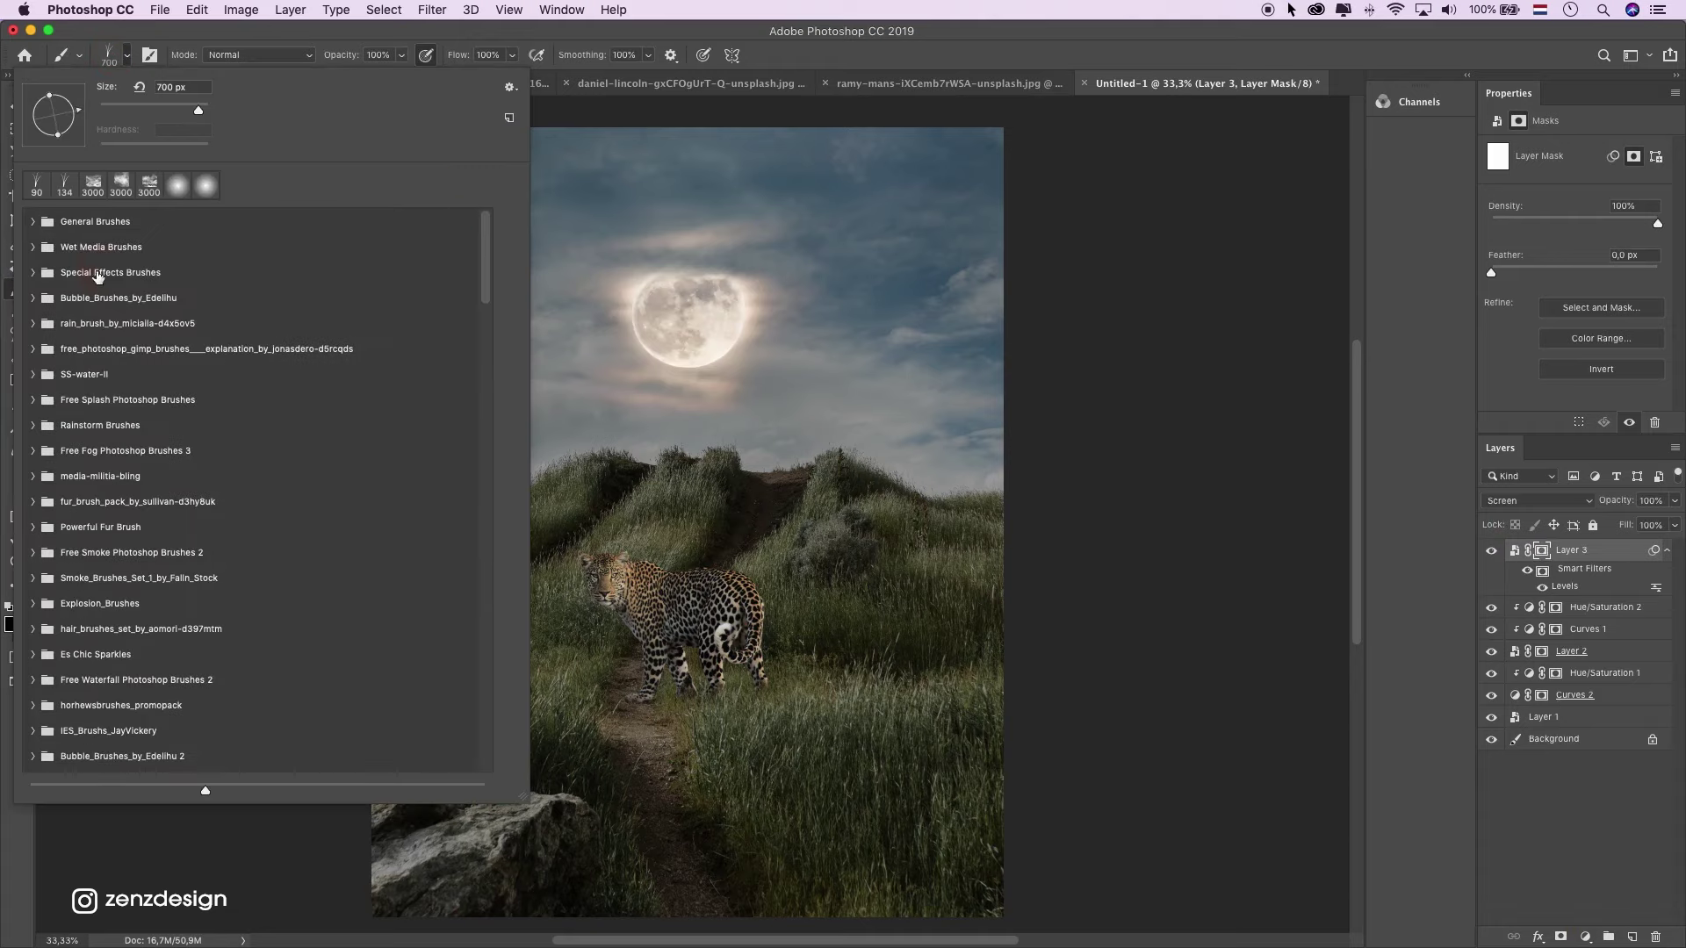
click(24, 221)
click(33, 222)
click(92, 251)
click(645, 34)
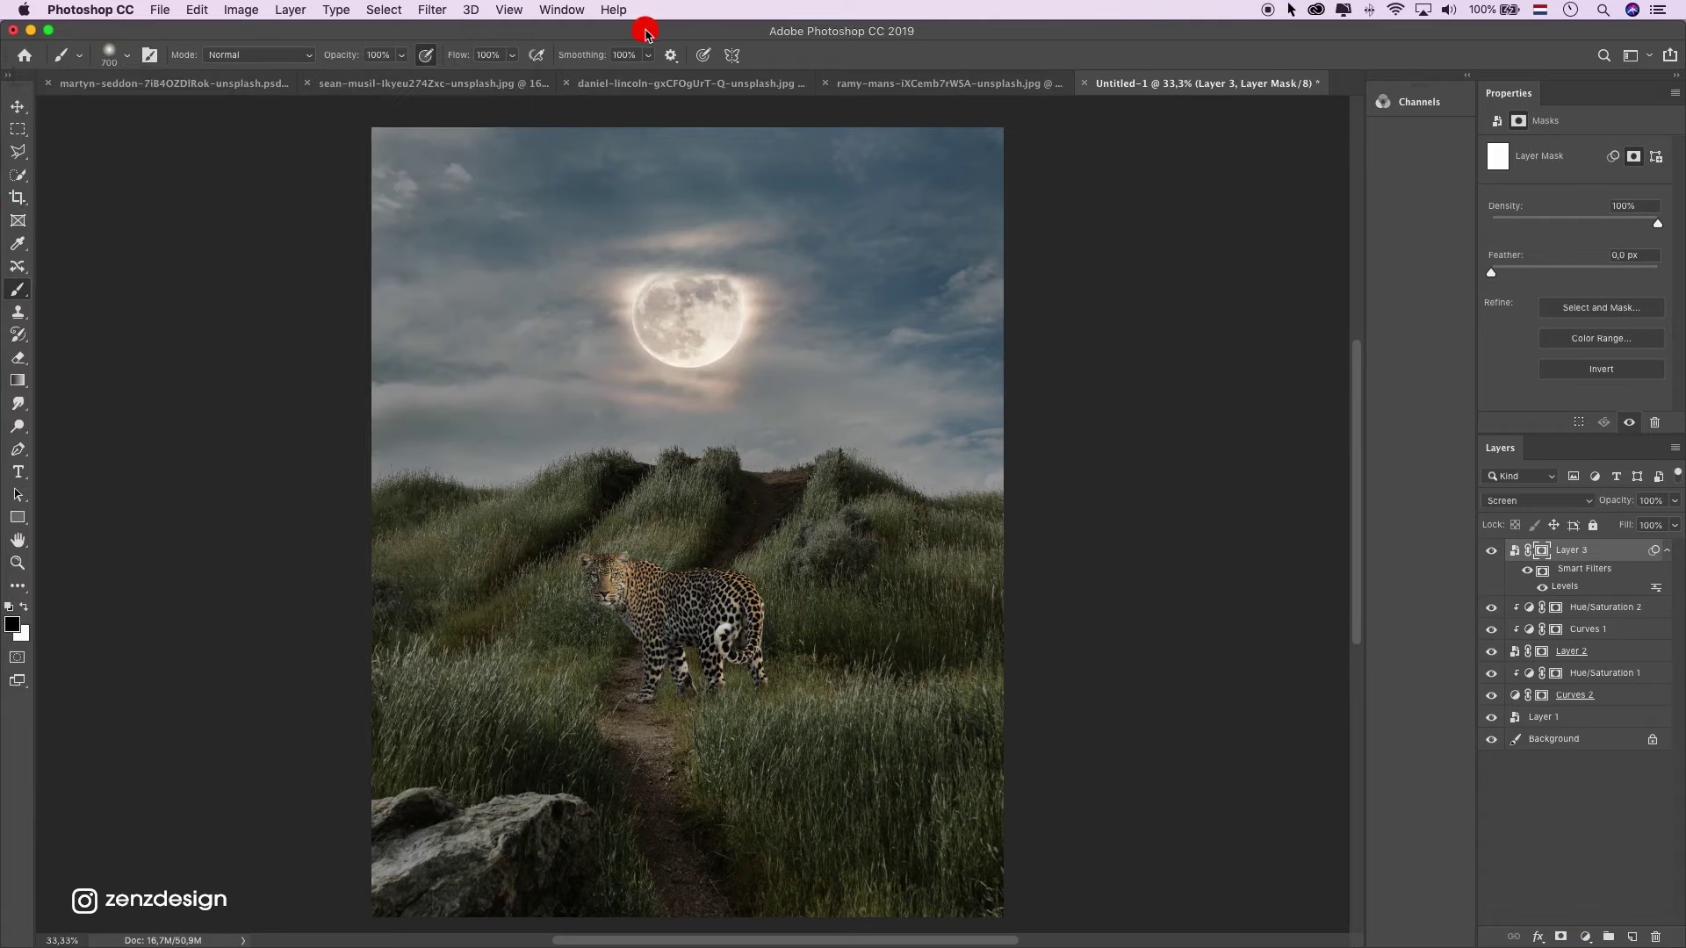
key(bracketleft)
key(bracketleft)
key(bracketleft)
Dab black on the moon layer's mask over the hillside and compare the scene with the moon layer hidden.
click(878, 556)
click(1490, 551)
click(1490, 550)
drag(505, 445, 914, 466)
mouse_move(513, 479)
mouse_down()
mouse_move(767, 482)
mouse_move(1006, 527)
mouse_up()
key(super+z)
key(super+z)
Paint black across the moon layer's mask along the hills to remove the moon photo's haze from the grass.
mouse_move(581, 499)
mouse_down()
mouse_move(581, 464)
mouse_move(914, 496)
mouse_move(503, 453)
mouse_move(912, 458)
mouse_move(381, 430)
mouse_up()
mouse_move(567, 490)
mouse_down()
mouse_move(971, 402)
mouse_move(735, 440)
mouse_move(780, 409)
mouse_move(759, 482)
mouse_move(1335, 404)
mouse_up()
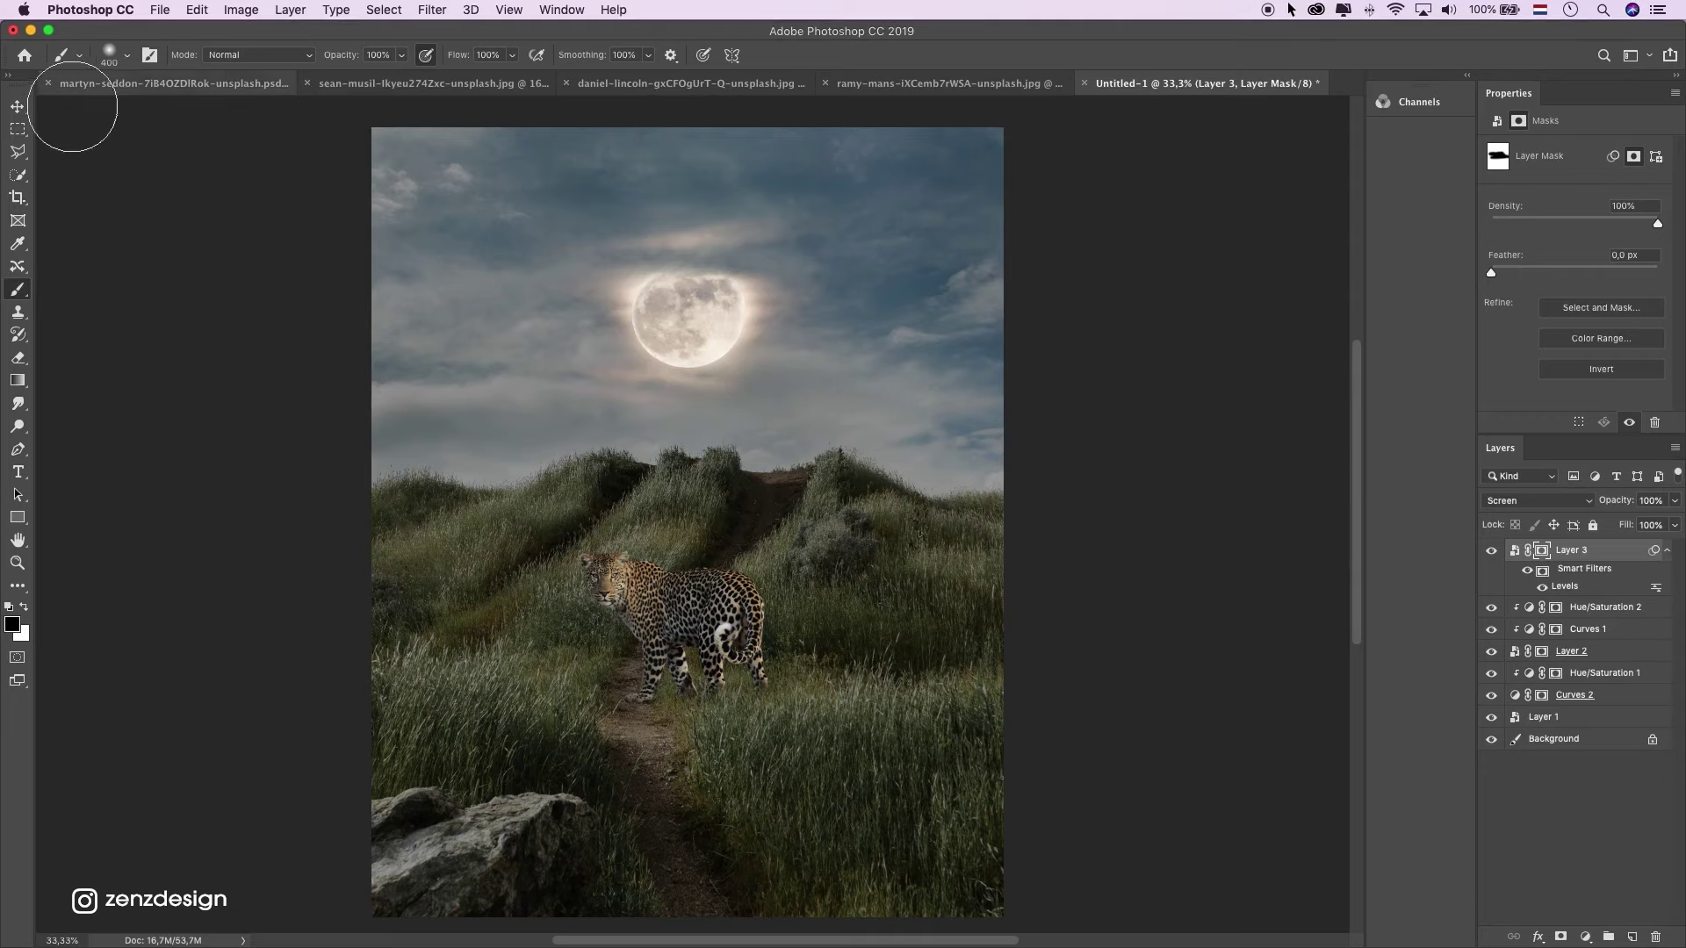
click(18, 107)
Add a Hue/Saturation adjustment clipped to the moon layer and set its saturation to -54.
click(1515, 552)
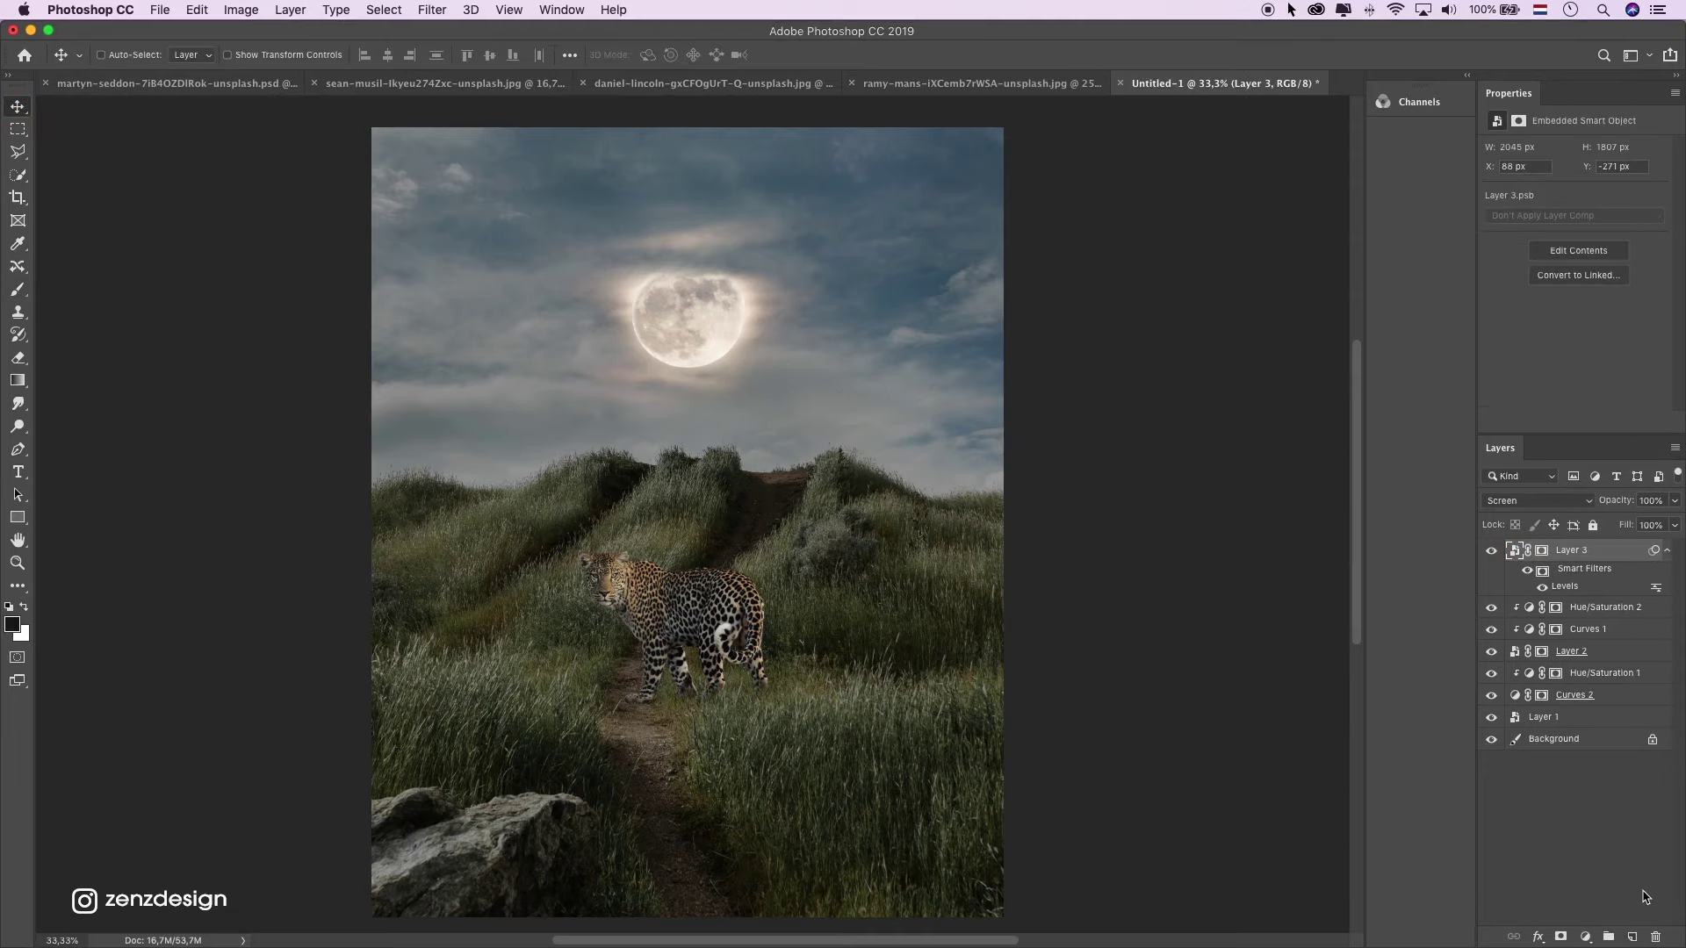
click(1584, 936)
click(1580, 740)
click(1552, 420)
drag(1567, 246, 1528, 247)
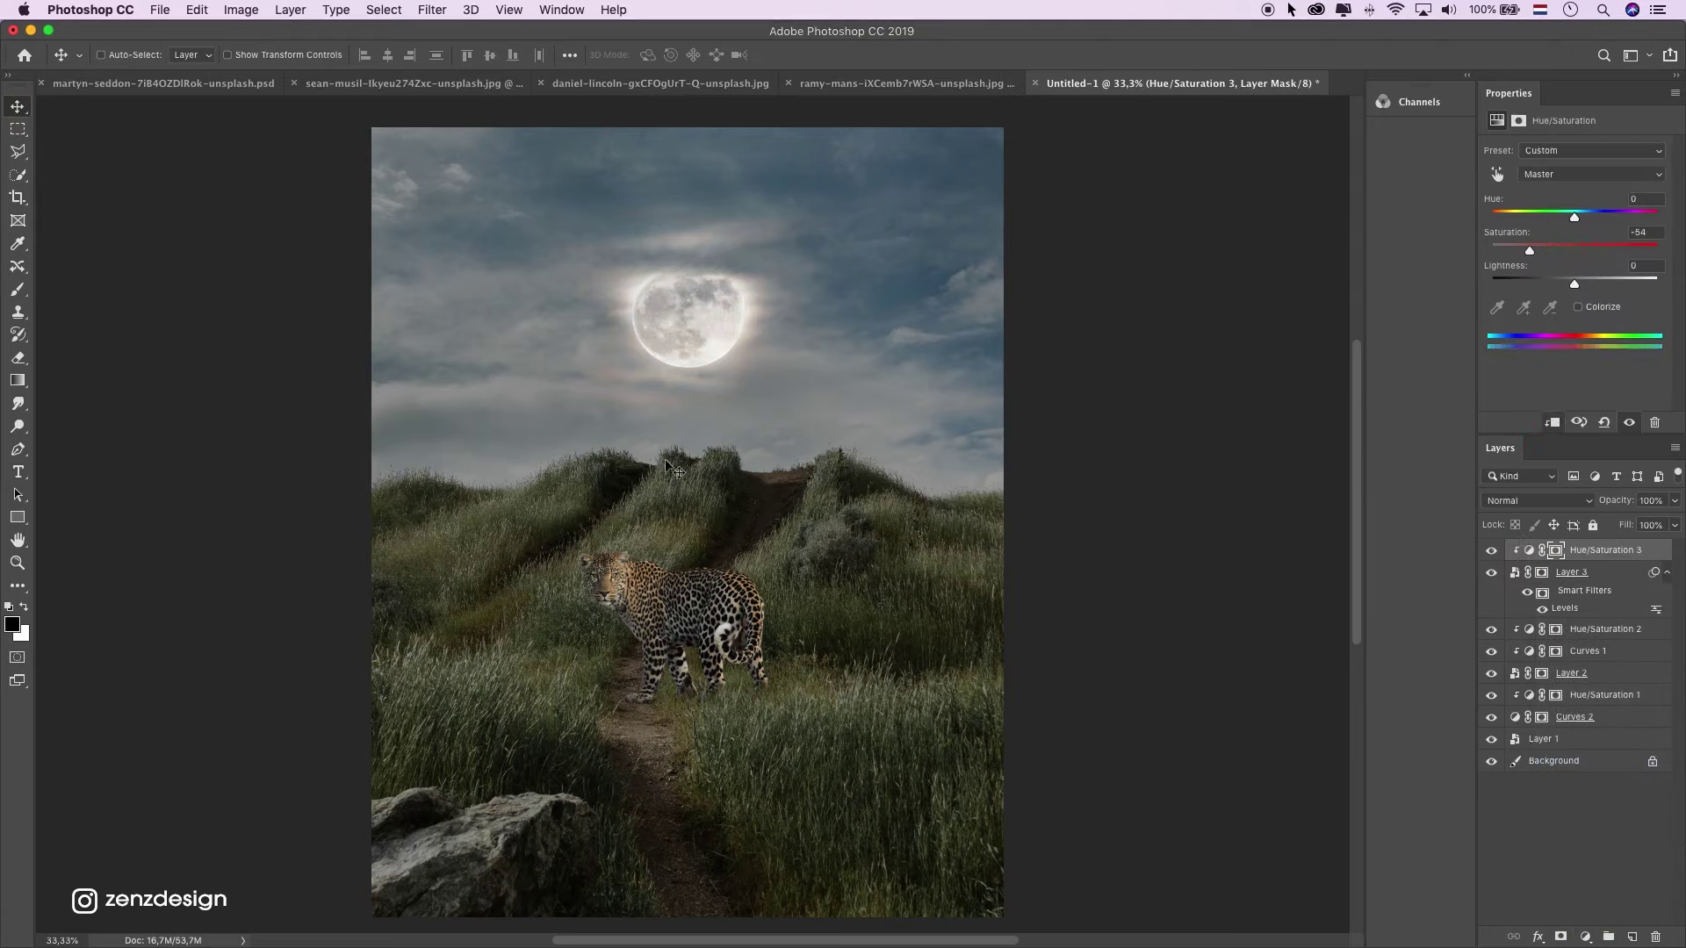
Compare the scene with the moon layer and the leopard's Curves adjustment hidden and shown.
click(18, 560)
drag(770, 477, 654, 584)
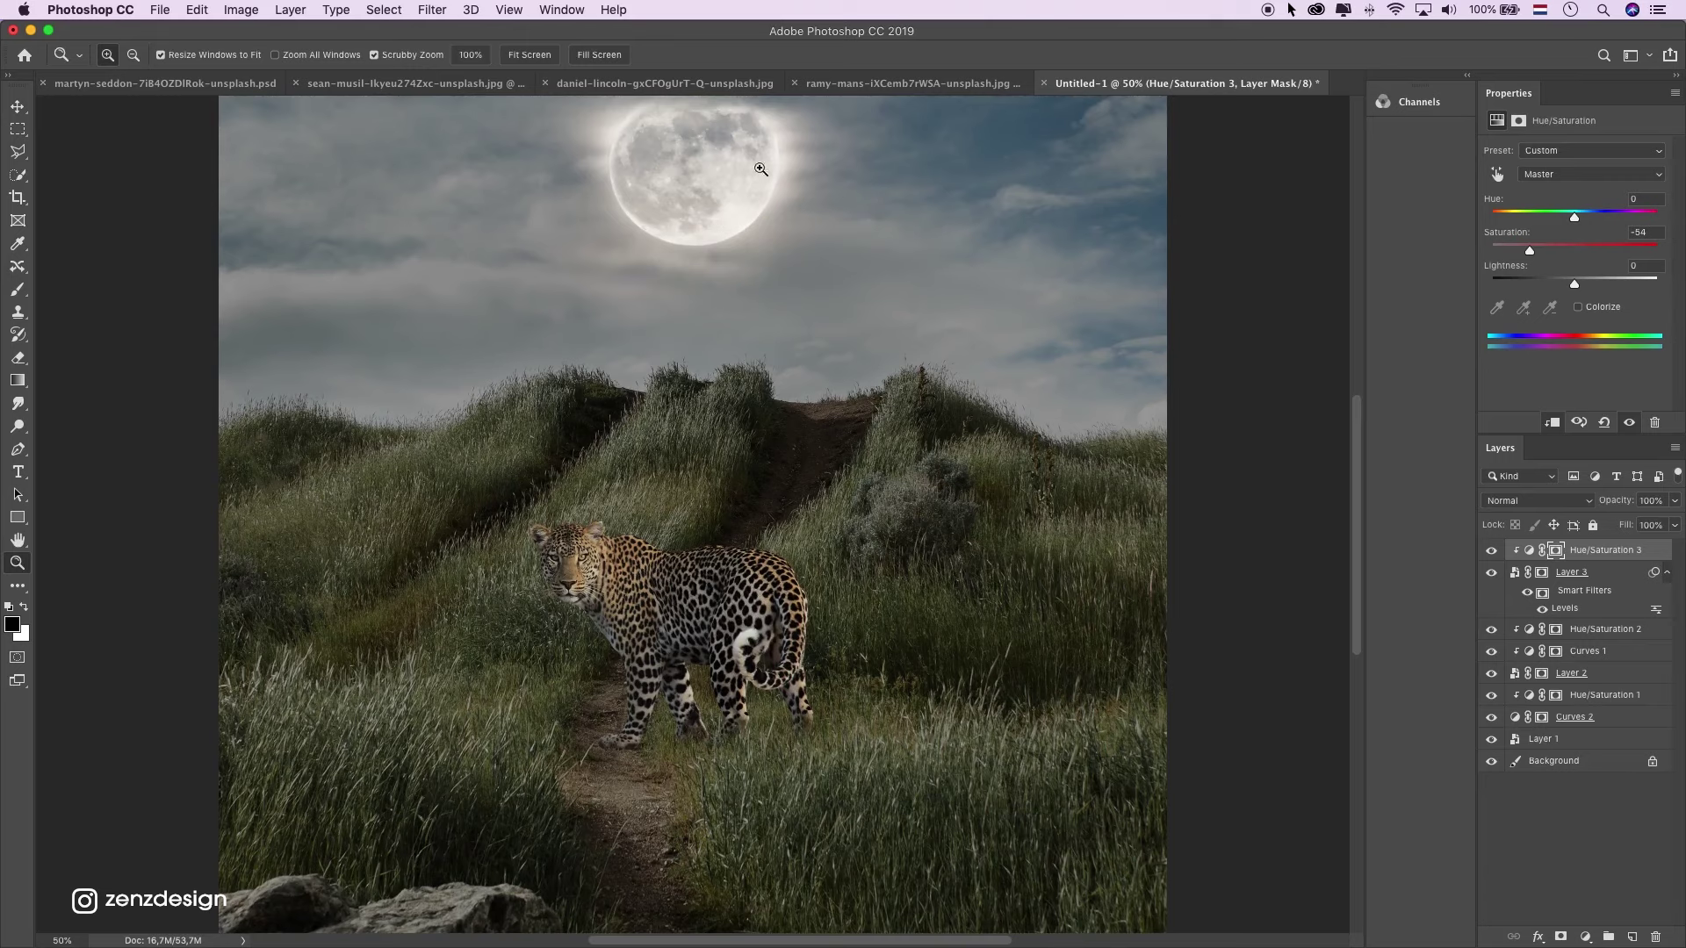
scroll(751, 165, up, 2)
click(1493, 573)
click(1492, 572)
click(1495, 650)
click(1495, 650)
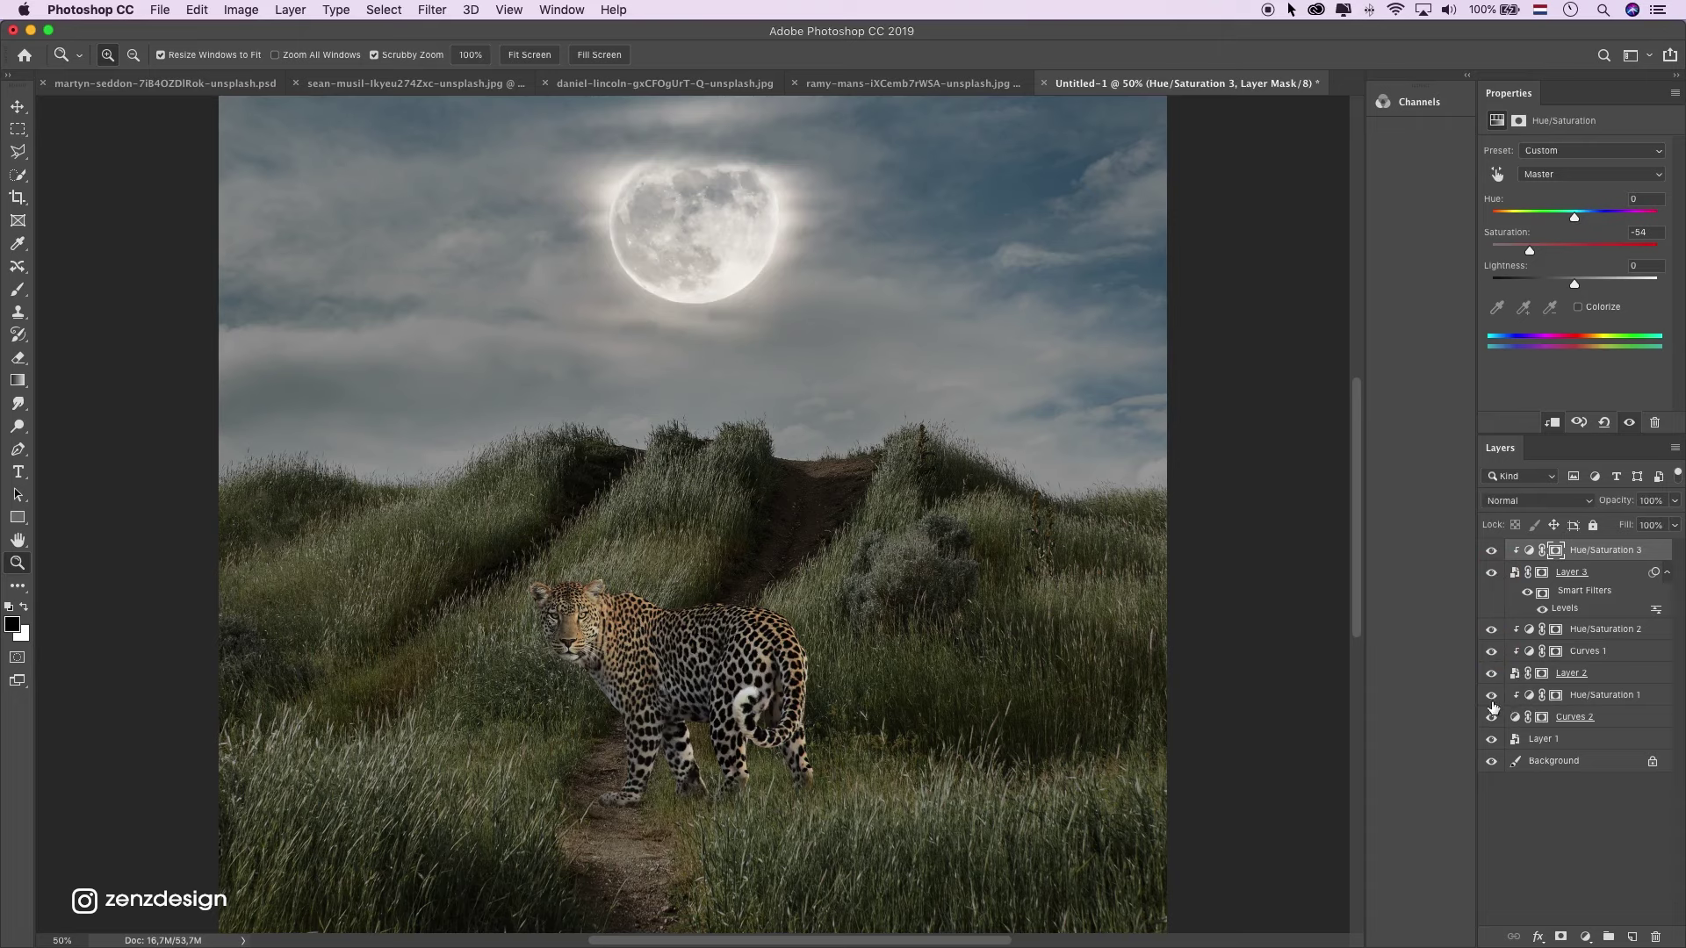
Select the Hue/Saturation 1 layer mask and set the soft round brush to 68% opacity and 52% flow.
click(1556, 695)
scroll(439, 507, down, 4)
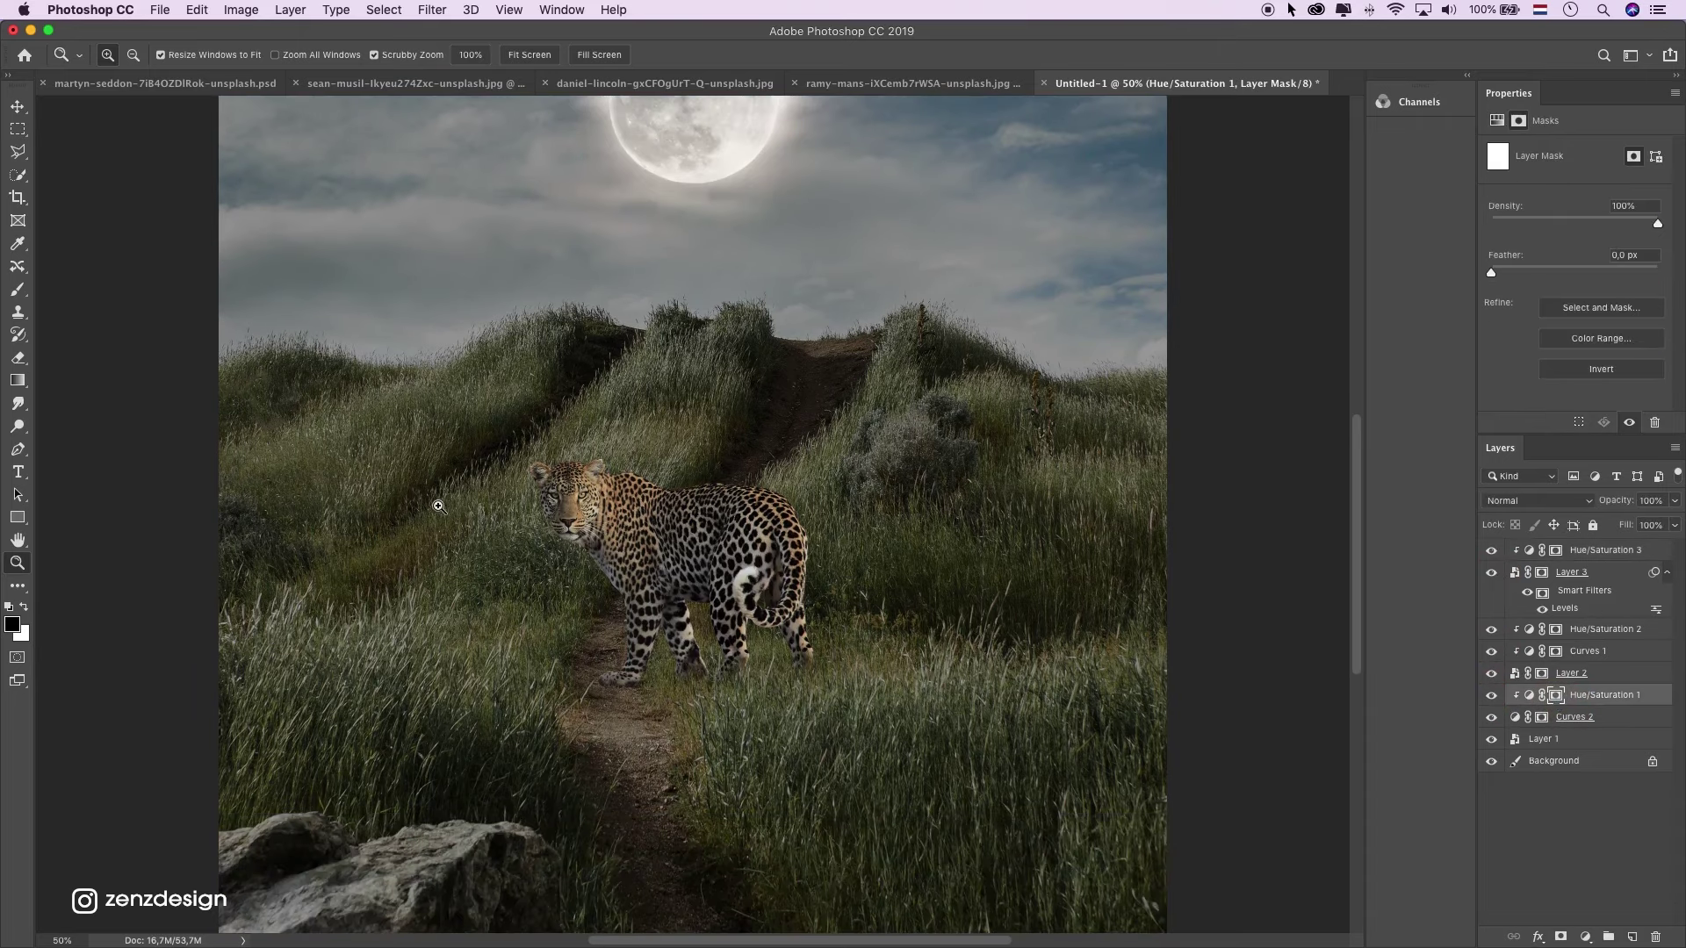
click(17, 290)
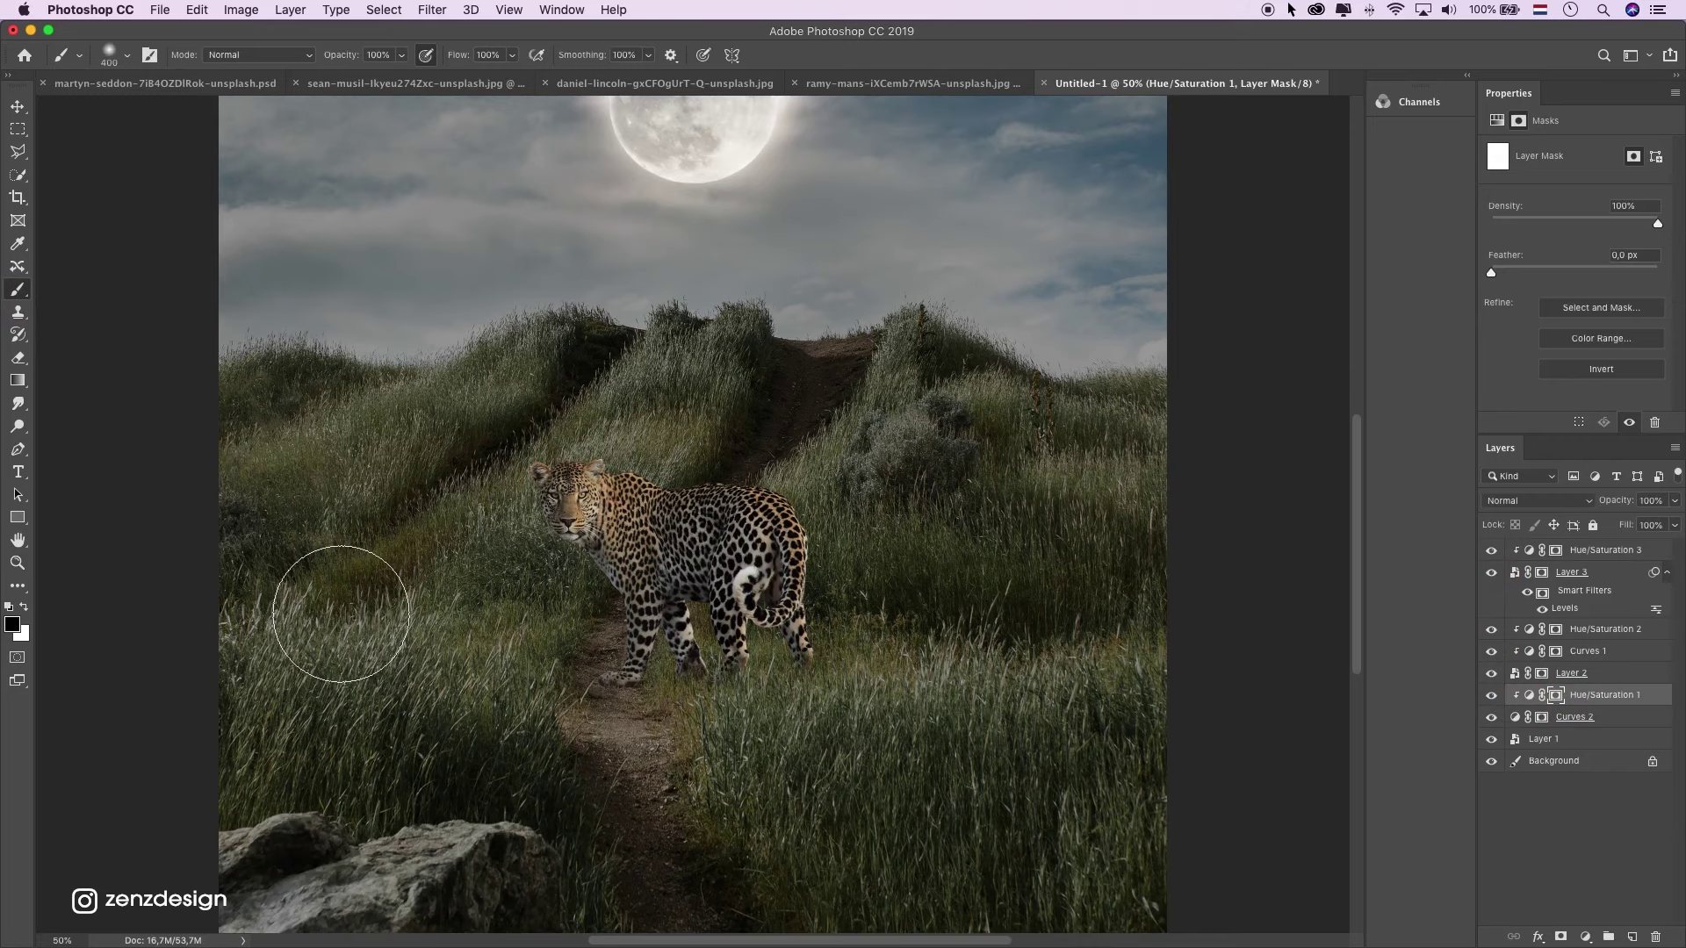
key(bracketleft)
key(bracketleft)
click(122, 55)
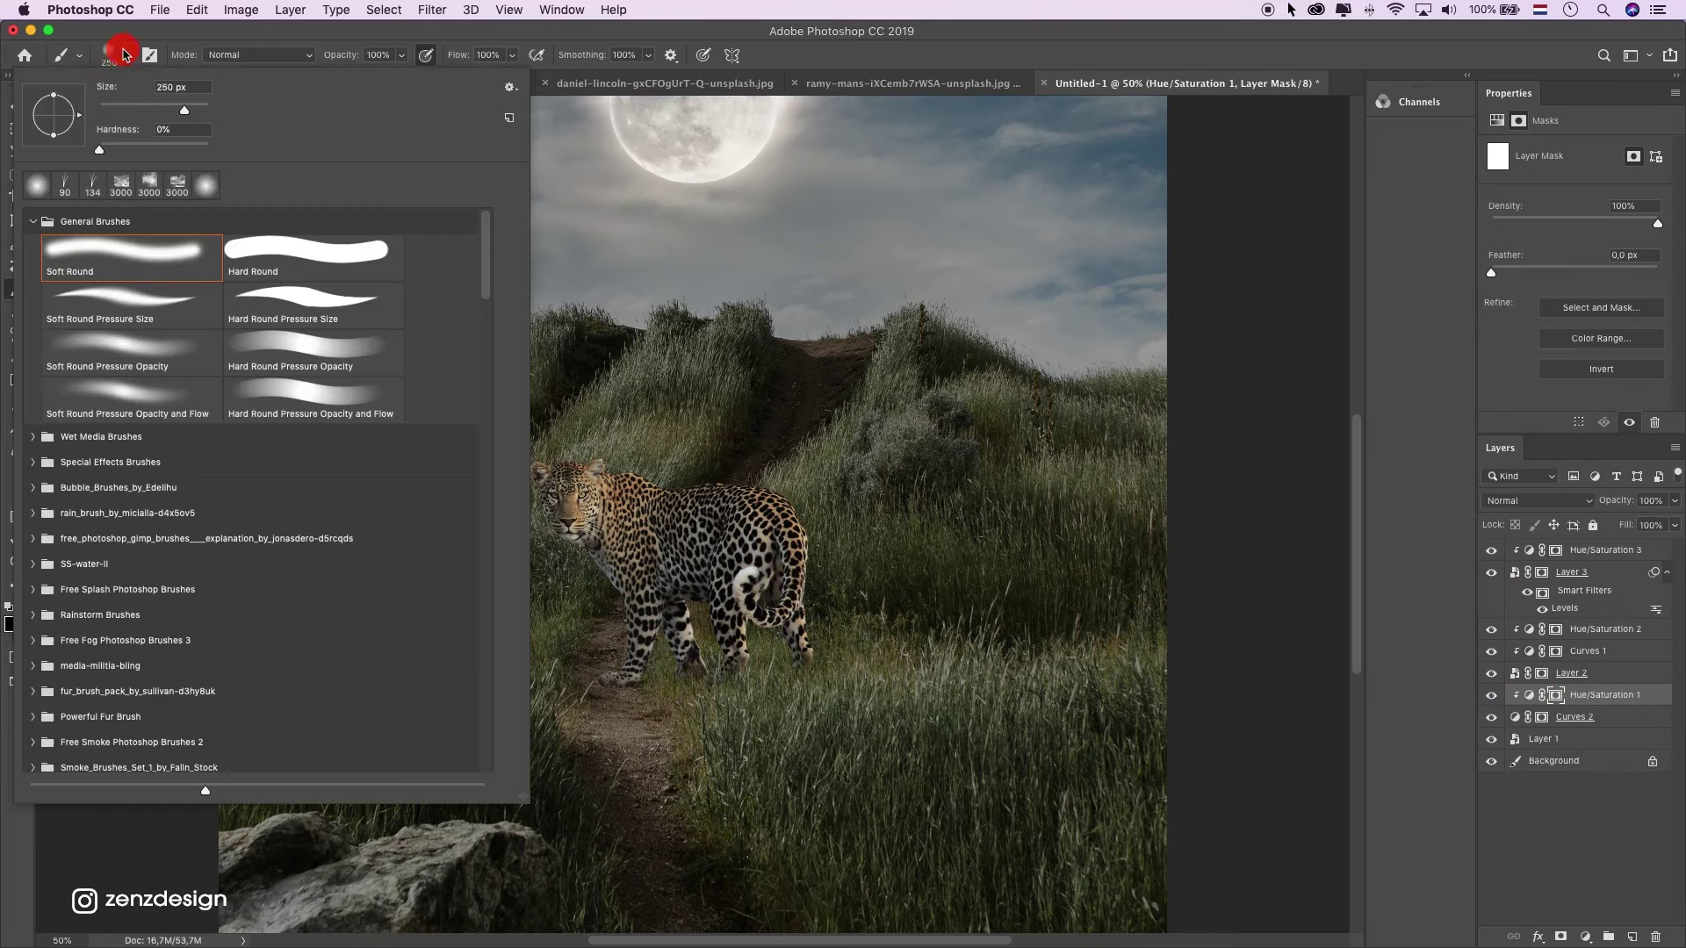
click(123, 55)
click(123, 56)
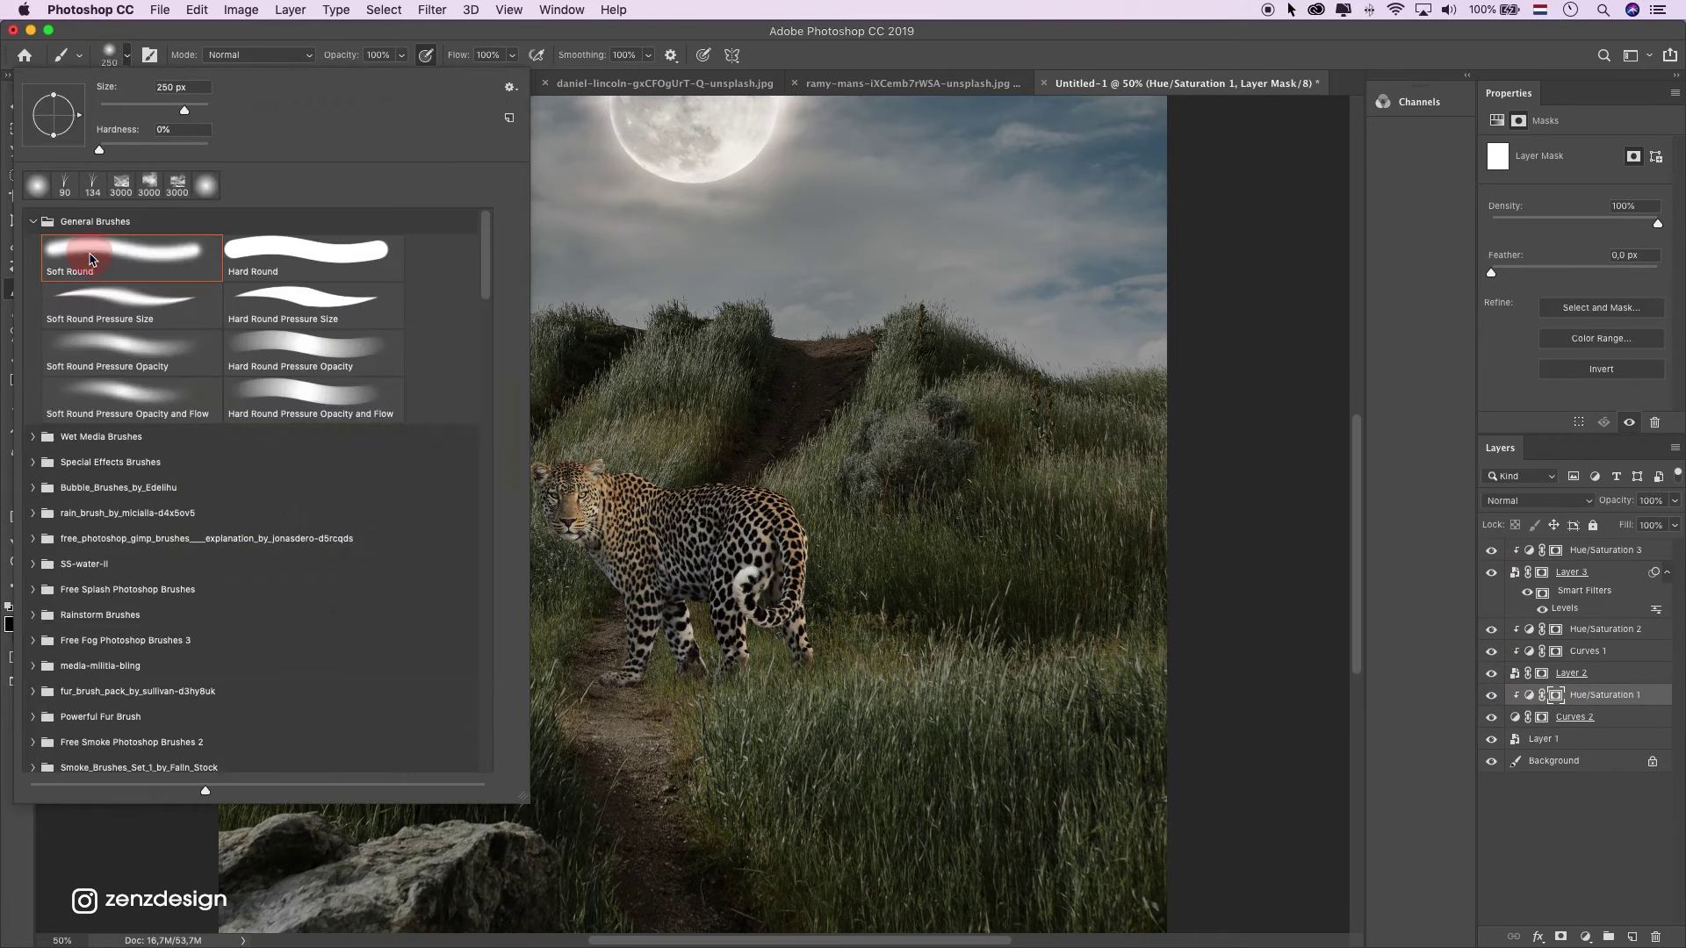
click(392, 41)
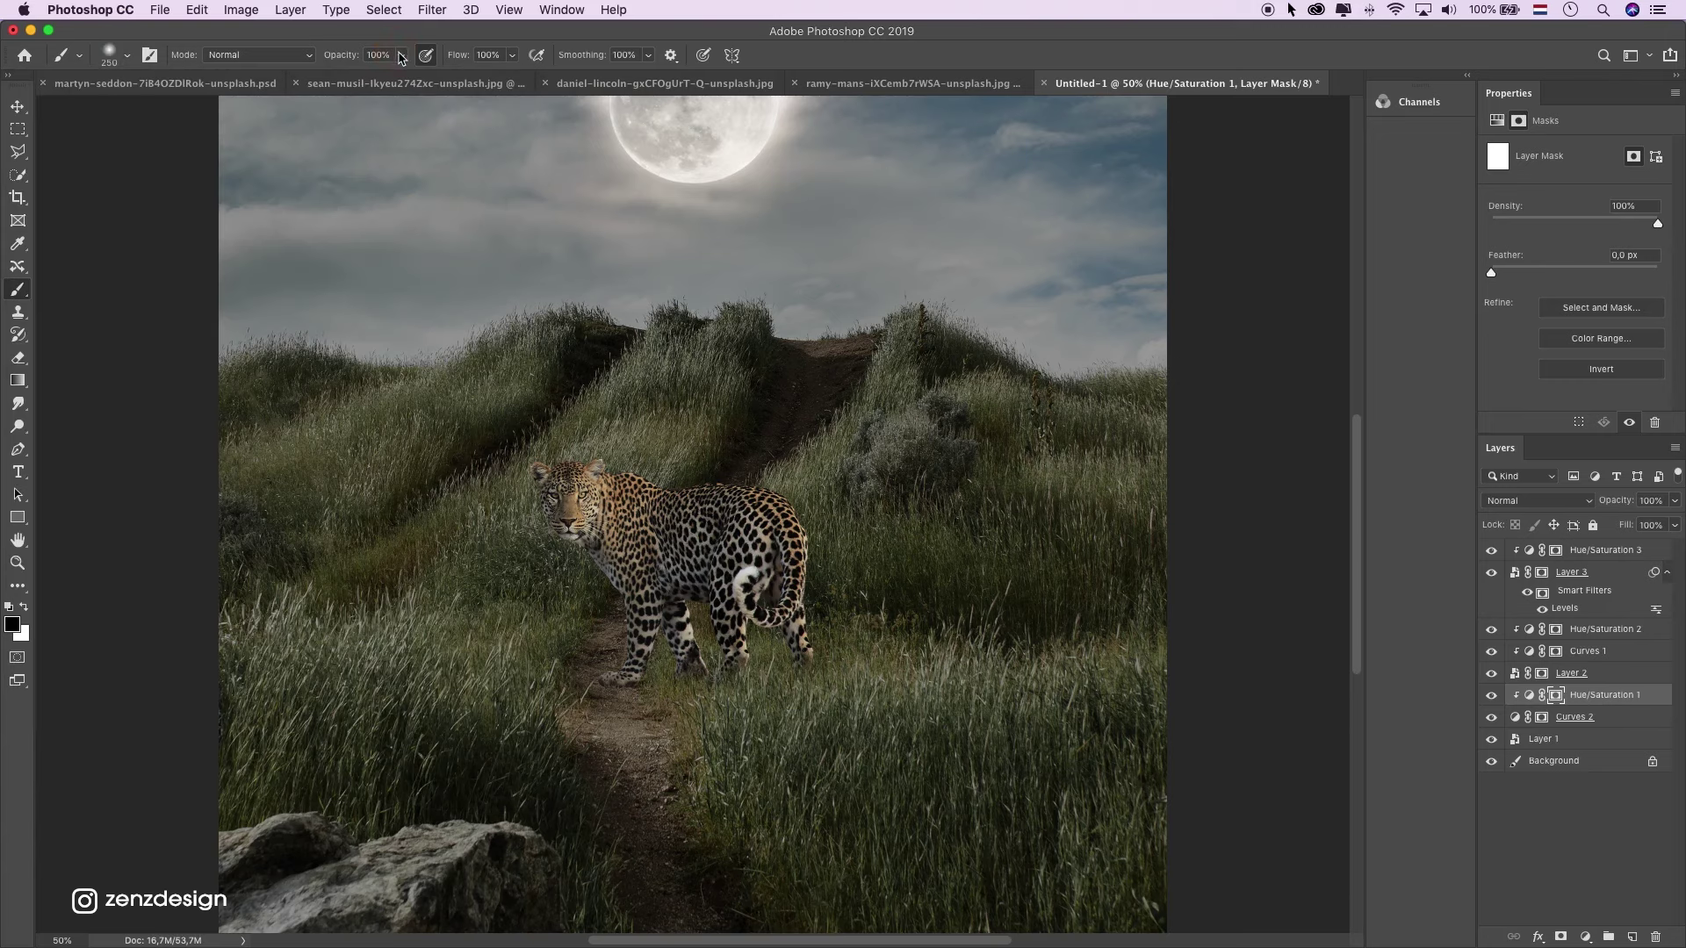
click(401, 58)
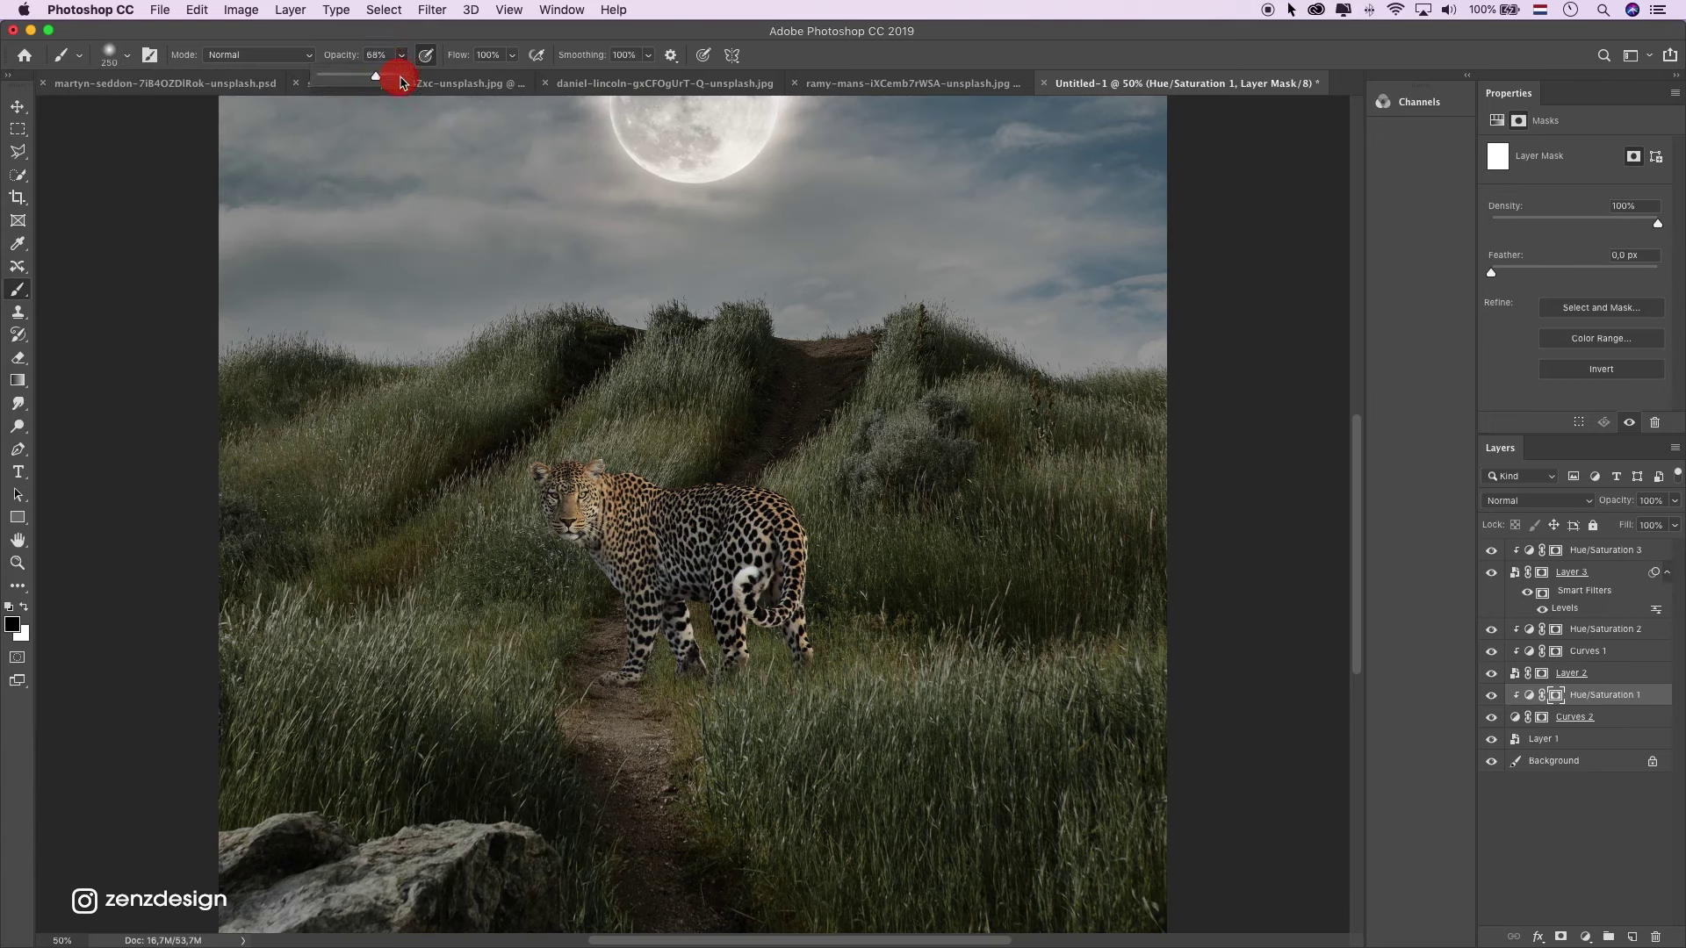
click(512, 58)
click(115, 52)
click(116, 53)
click(116, 53)
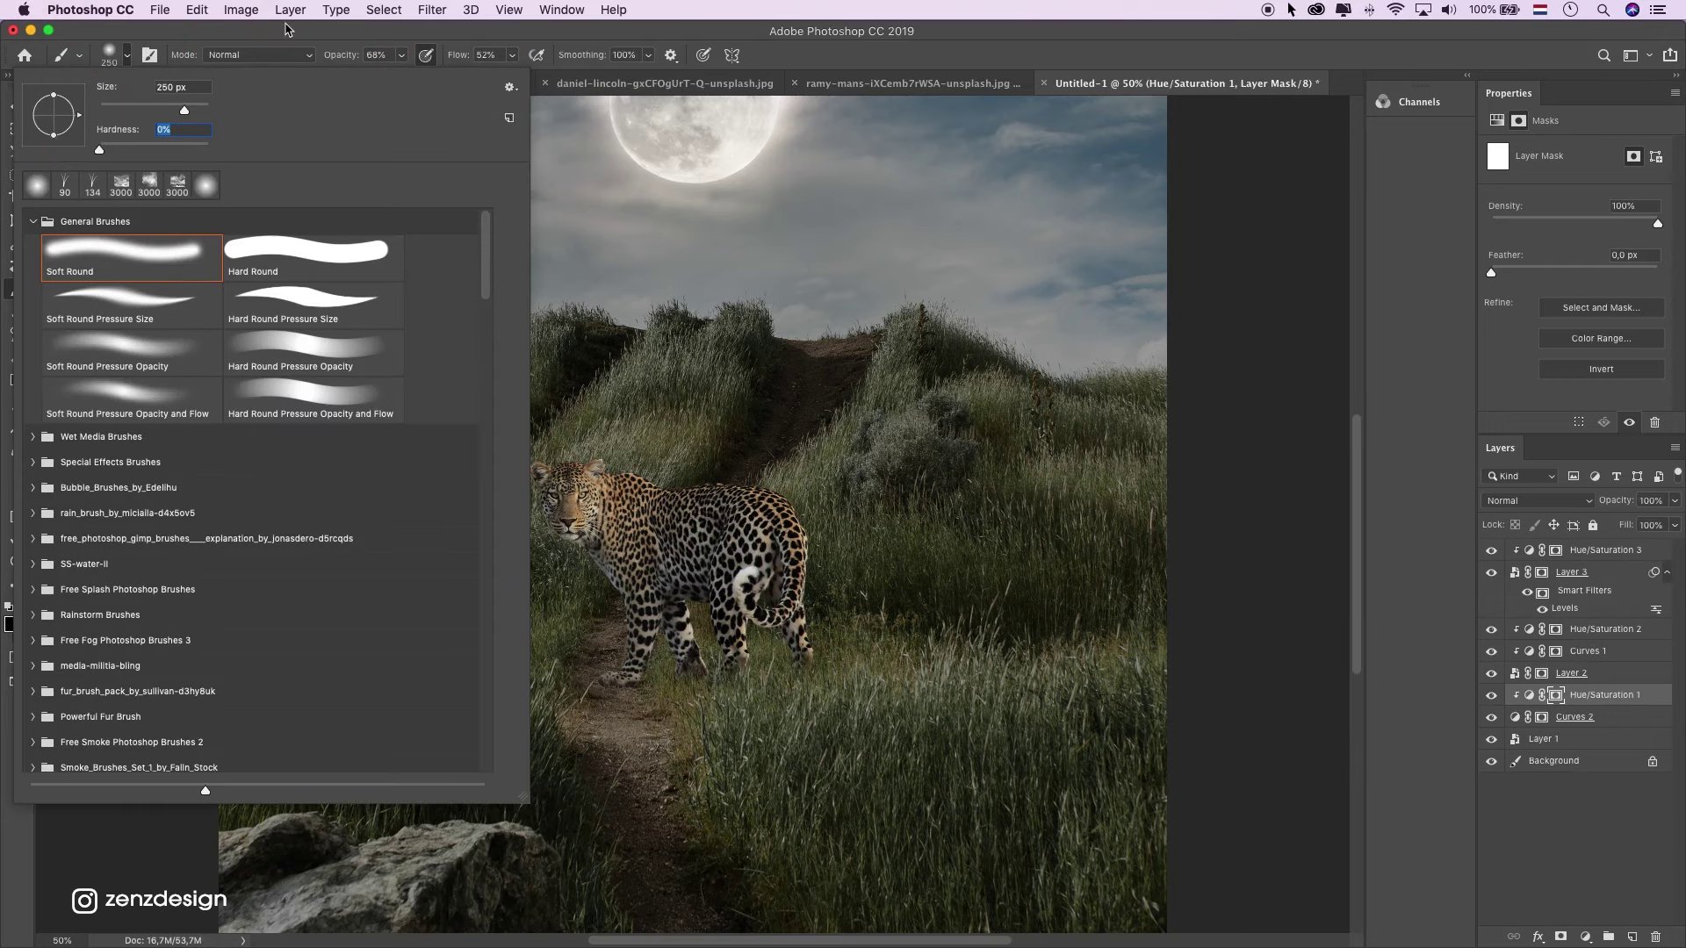
Paint black on the Hue/Saturation 1 mask over the grass left of the path with a 200 px brush.
click(467, 497)
key([)
mouse_move(461, 673)
mouse_down()
mouse_move(402, 636)
mouse_move(203, 636)
mouse_up()
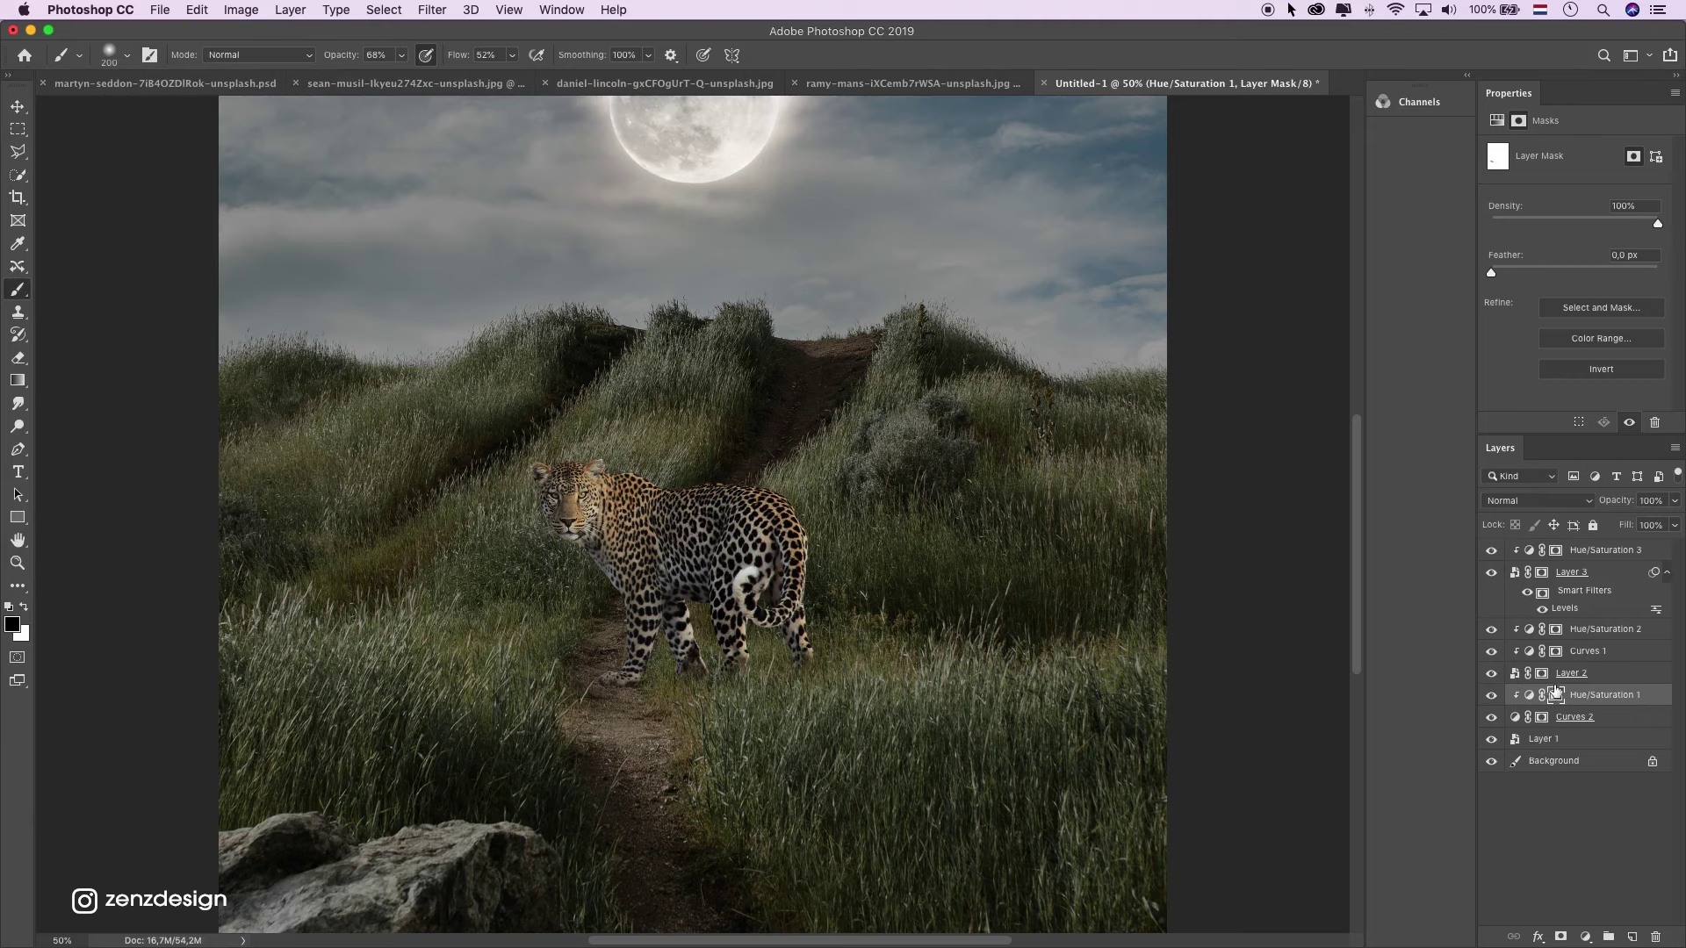
Check the Curves 2 darkening and paint black on its mask to brighten the foreground grass on both sides of the path.
click(1582, 678)
click(1556, 722)
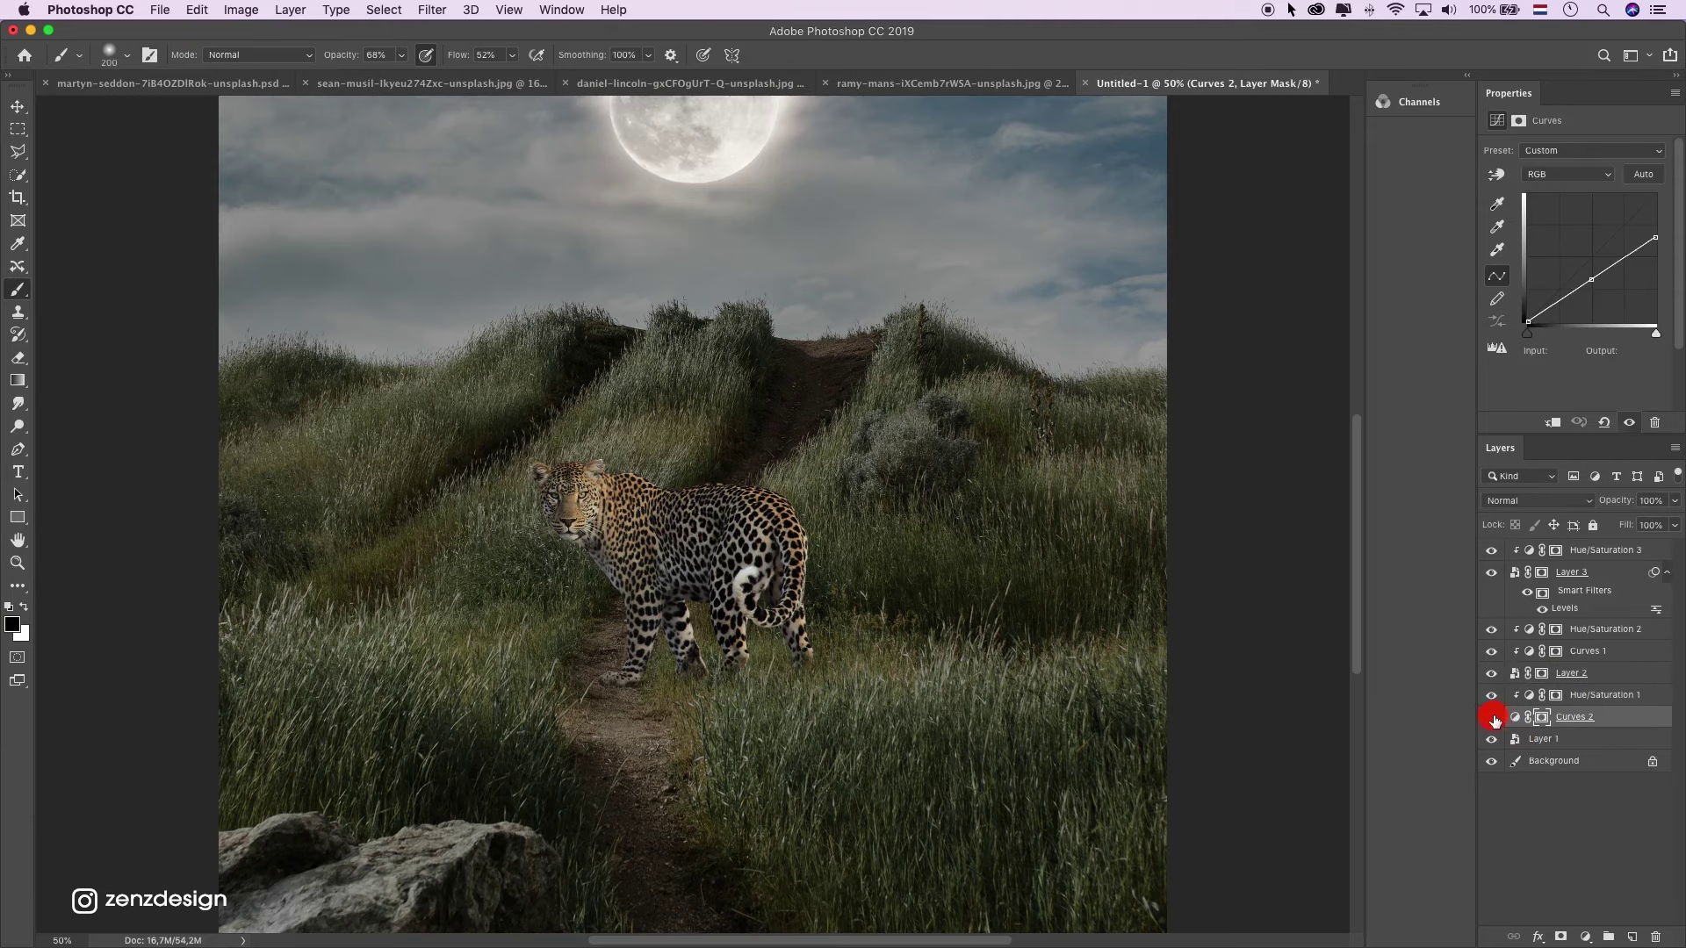
click(1491, 717)
click(1491, 717)
click(1541, 718)
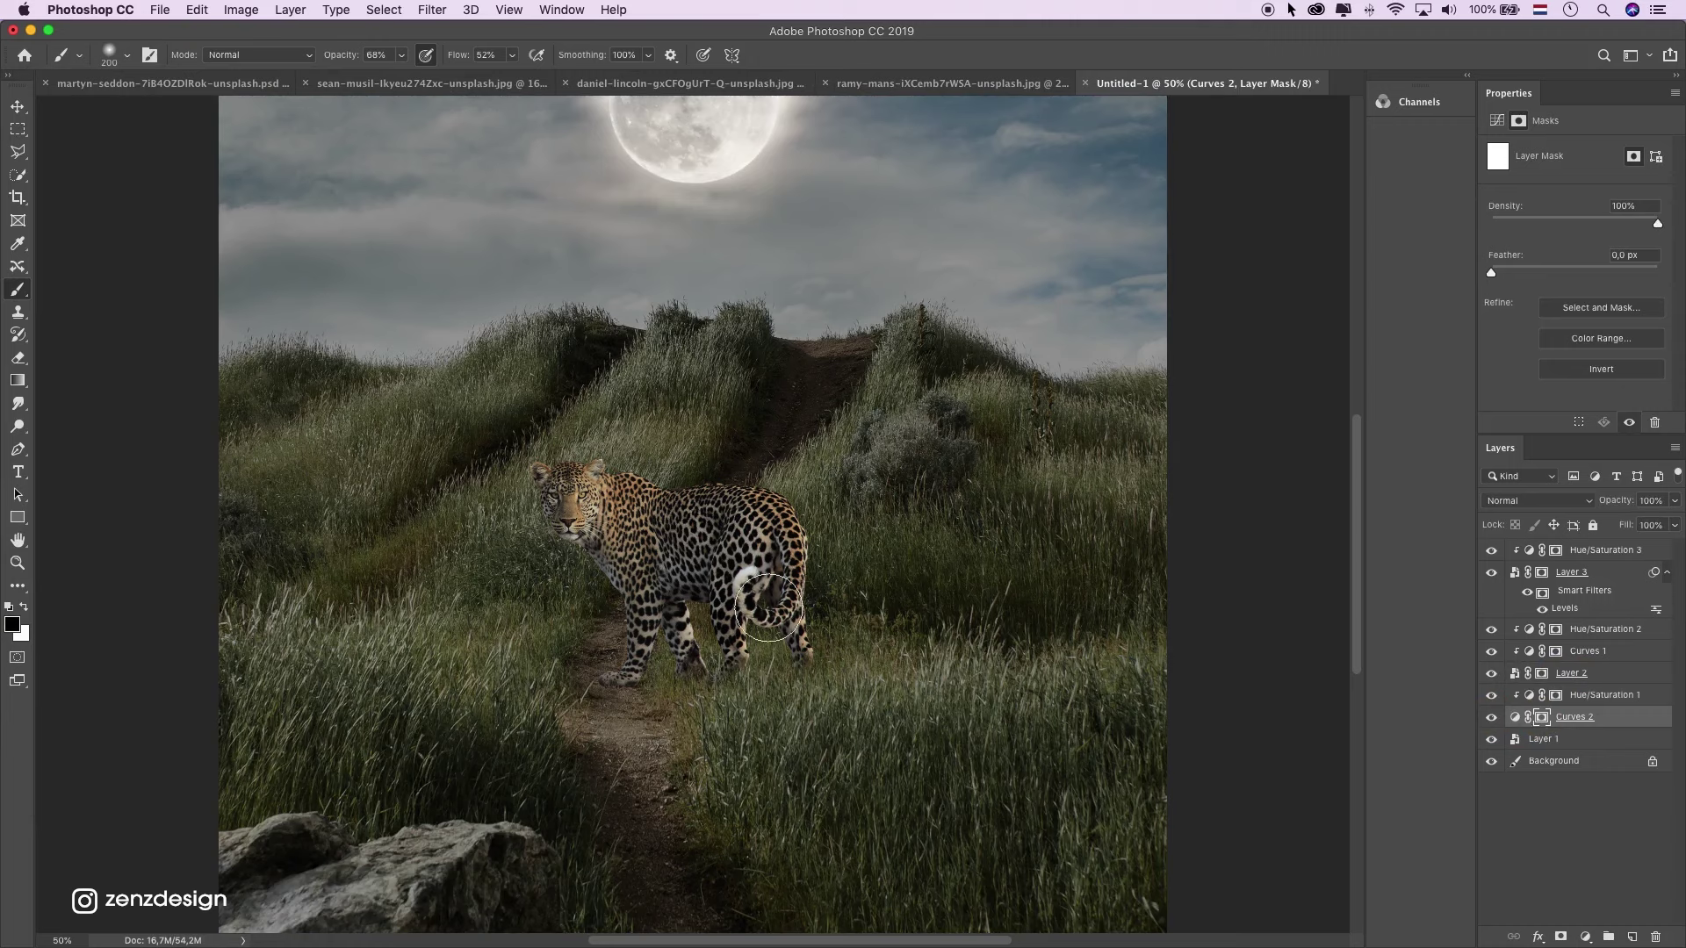
mouse_move(188, 496)
mouse_down()
mouse_move(252, 632)
mouse_move(526, 677)
mouse_move(158, 594)
mouse_move(391, 670)
mouse_move(996, 707)
mouse_move(974, 690)
mouse_move(1215, 624)
mouse_up()
Paint black on the Curves 2 mask with a 100 px brush to lighten the grass on the right hillside.
drag(940, 389, 1219, 433)
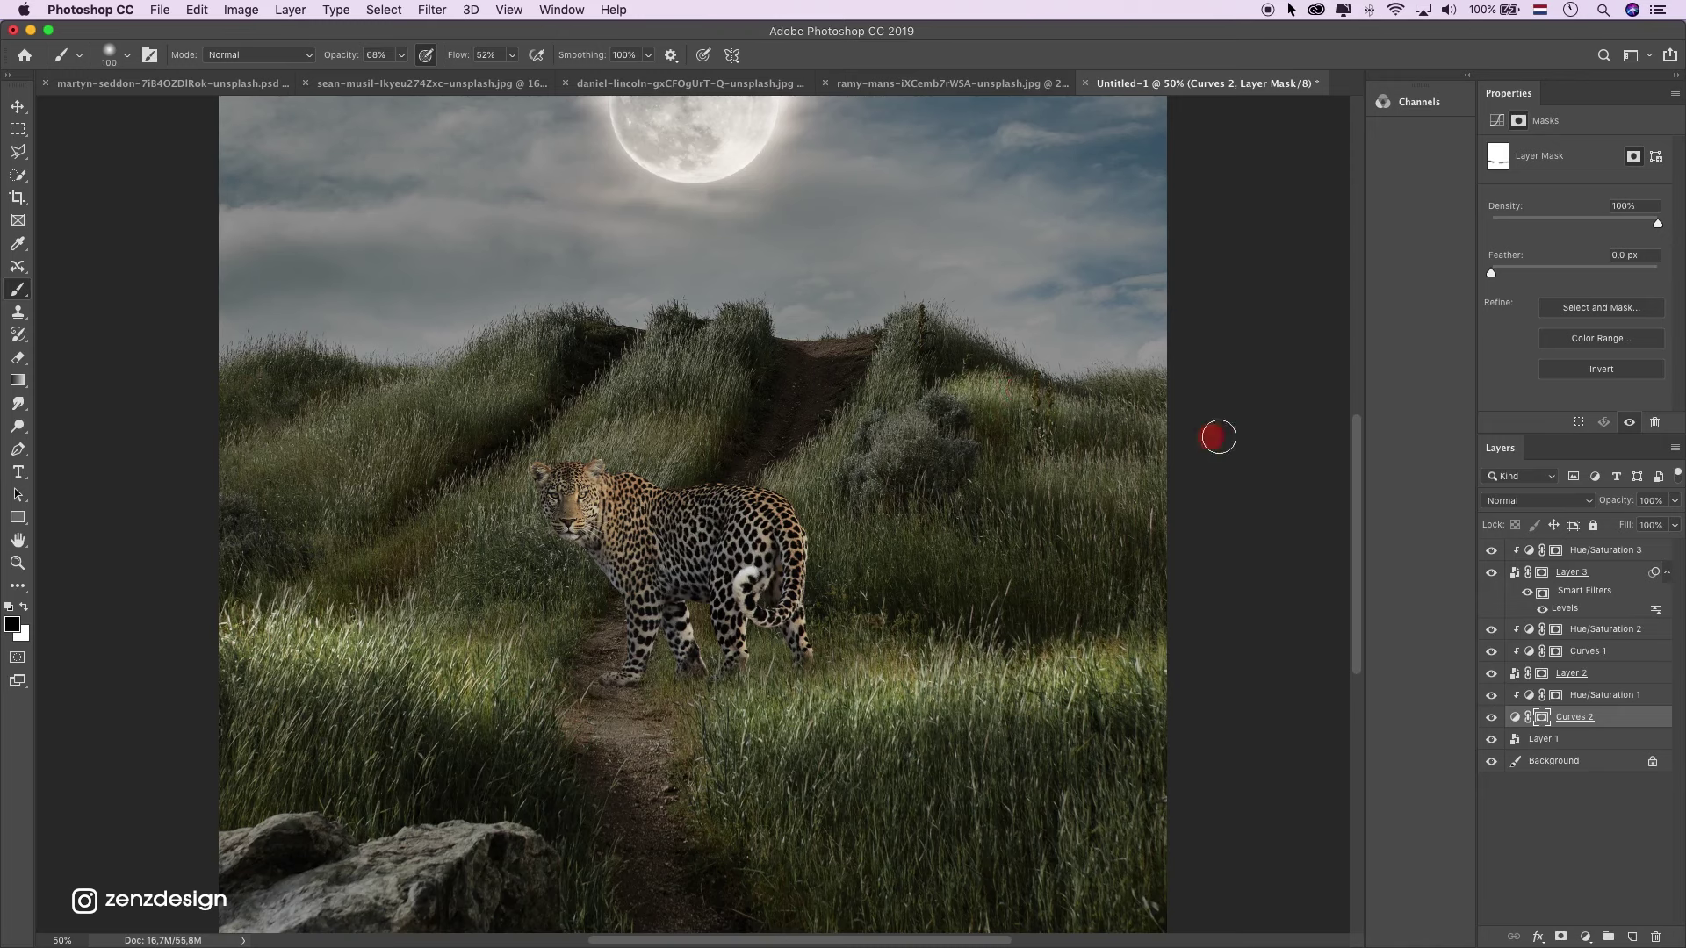
drag(1016, 486, 1212, 451)
mouse_move(1049, 477)
mouse_down()
mouse_move(1226, 547)
mouse_move(1317, 508)
mouse_up()
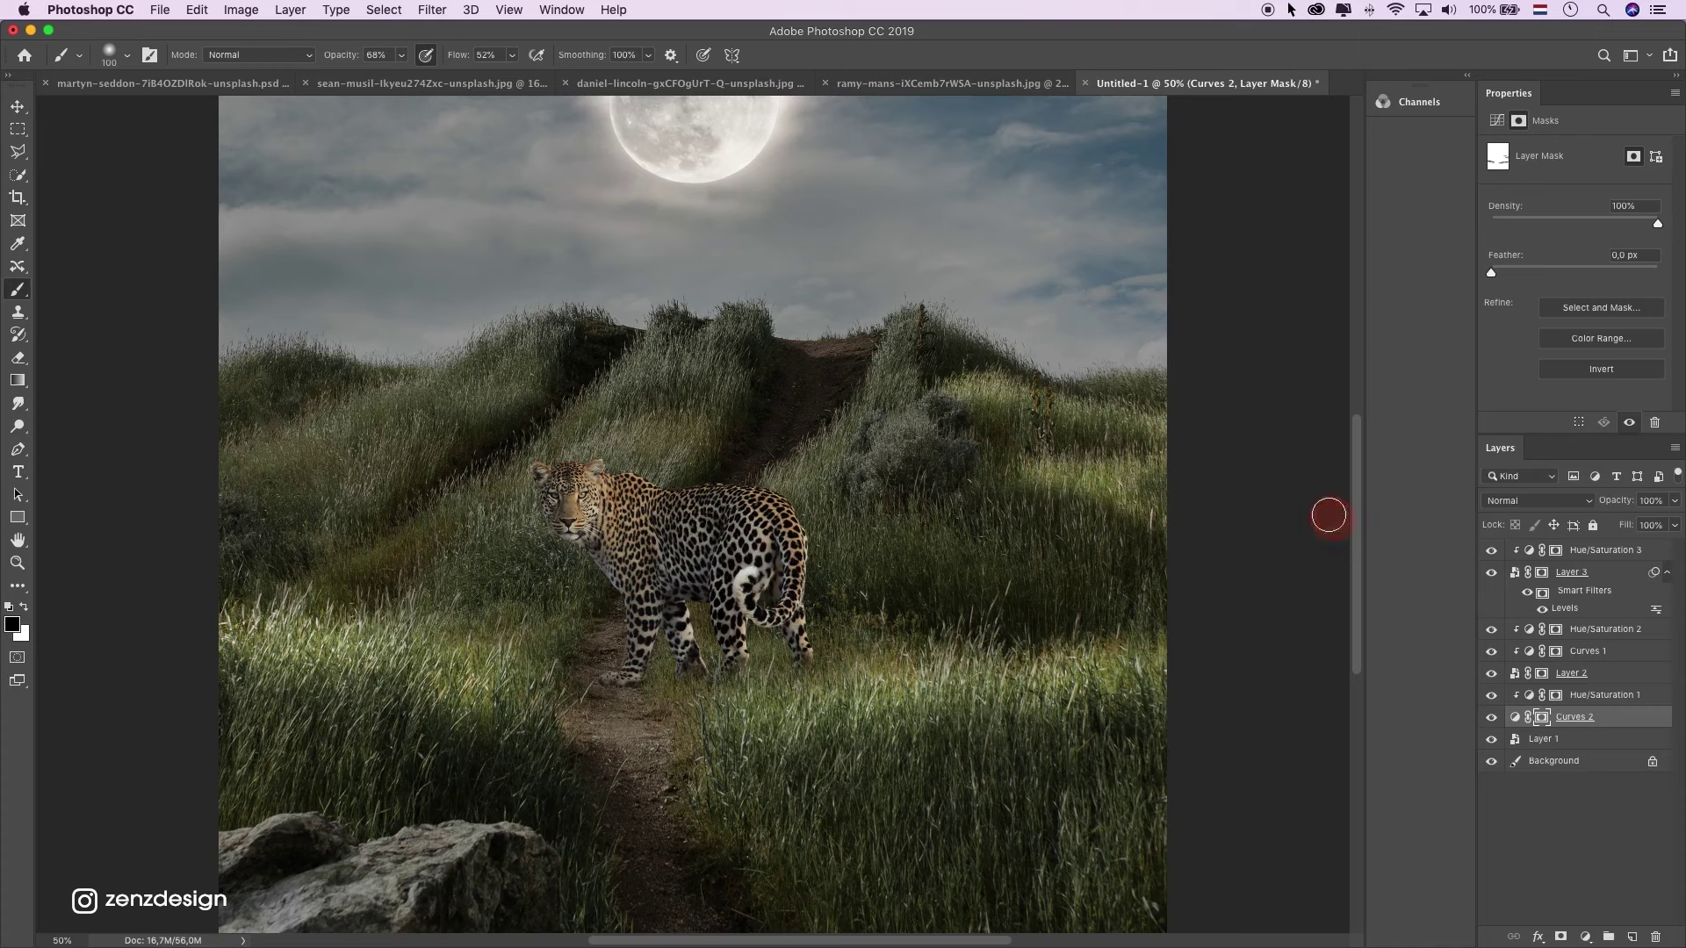
Brush black on the Curves 2 mask along the middle and left ridges, undoing misplaced strokes.
mouse_move(906, 317)
mouse_down()
mouse_move(844, 450)
mouse_move(722, 575)
mouse_up()
mouse_move(677, 456)
mouse_down()
mouse_move(692, 366)
mouse_move(541, 467)
mouse_move(696, 359)
mouse_move(572, 447)
mouse_move(638, 370)
mouse_move(525, 470)
mouse_up()
key(ctrl+z)
click(571, 448)
drag(568, 413, 364, 533)
mouse_move(549, 332)
mouse_down()
mouse_move(339, 398)
mouse_move(538, 336)
mouse_move(247, 451)
mouse_up()
key(ctrl+z)
drag(523, 376, 318, 505)
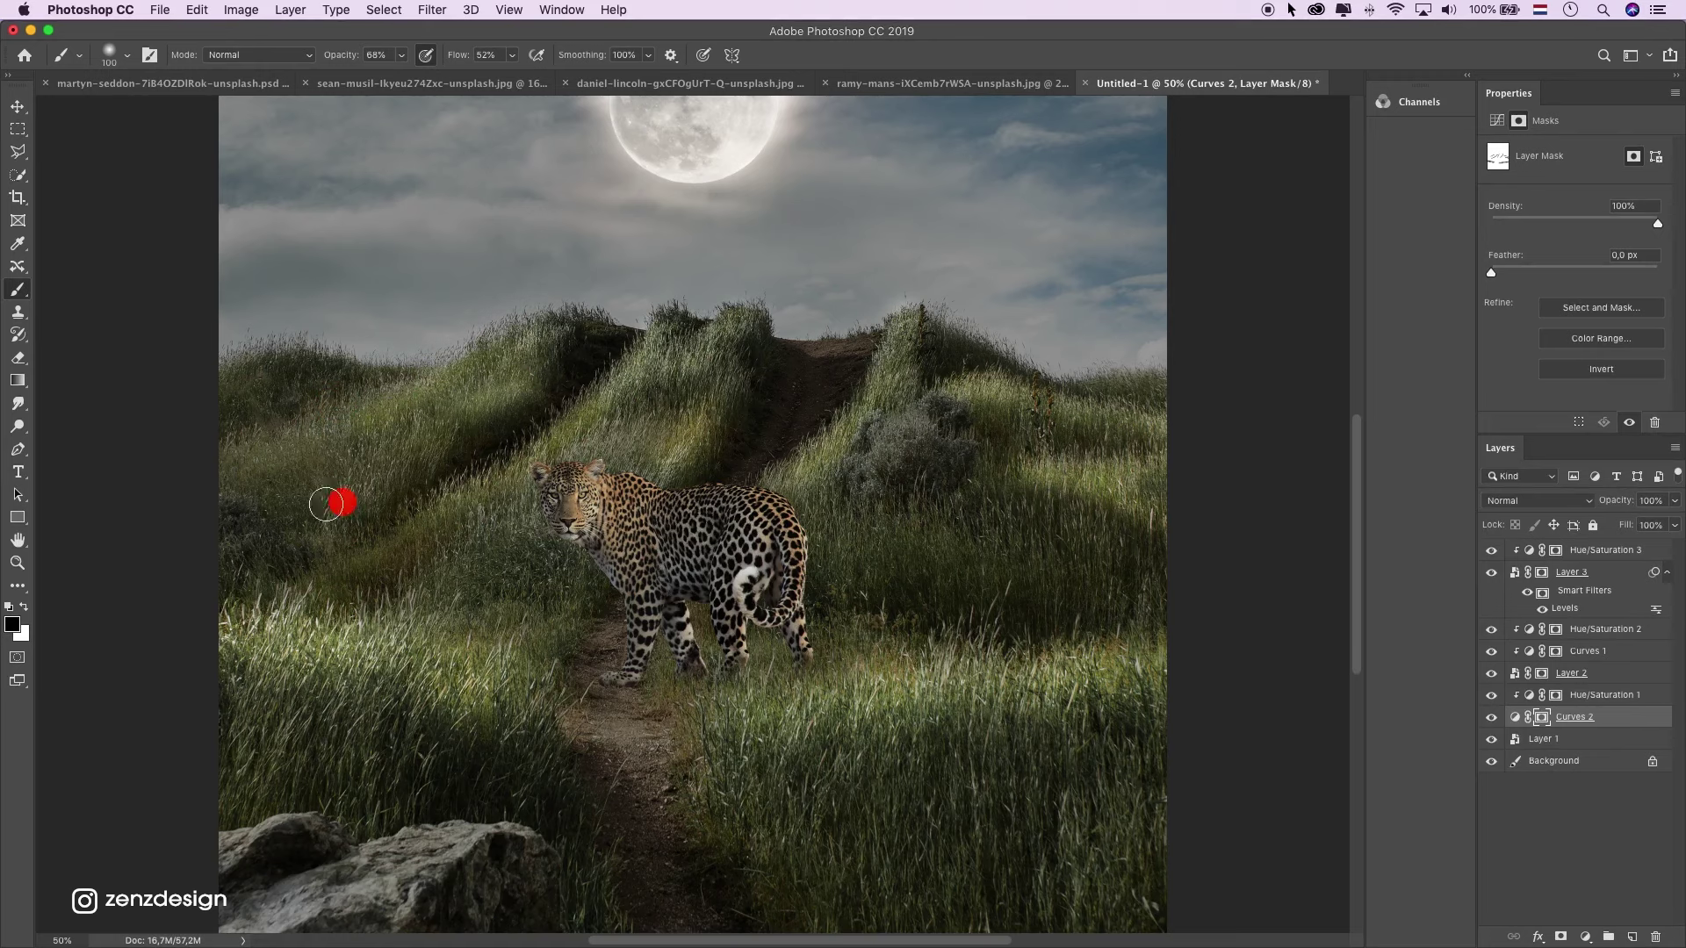
drag(381, 456, 278, 515)
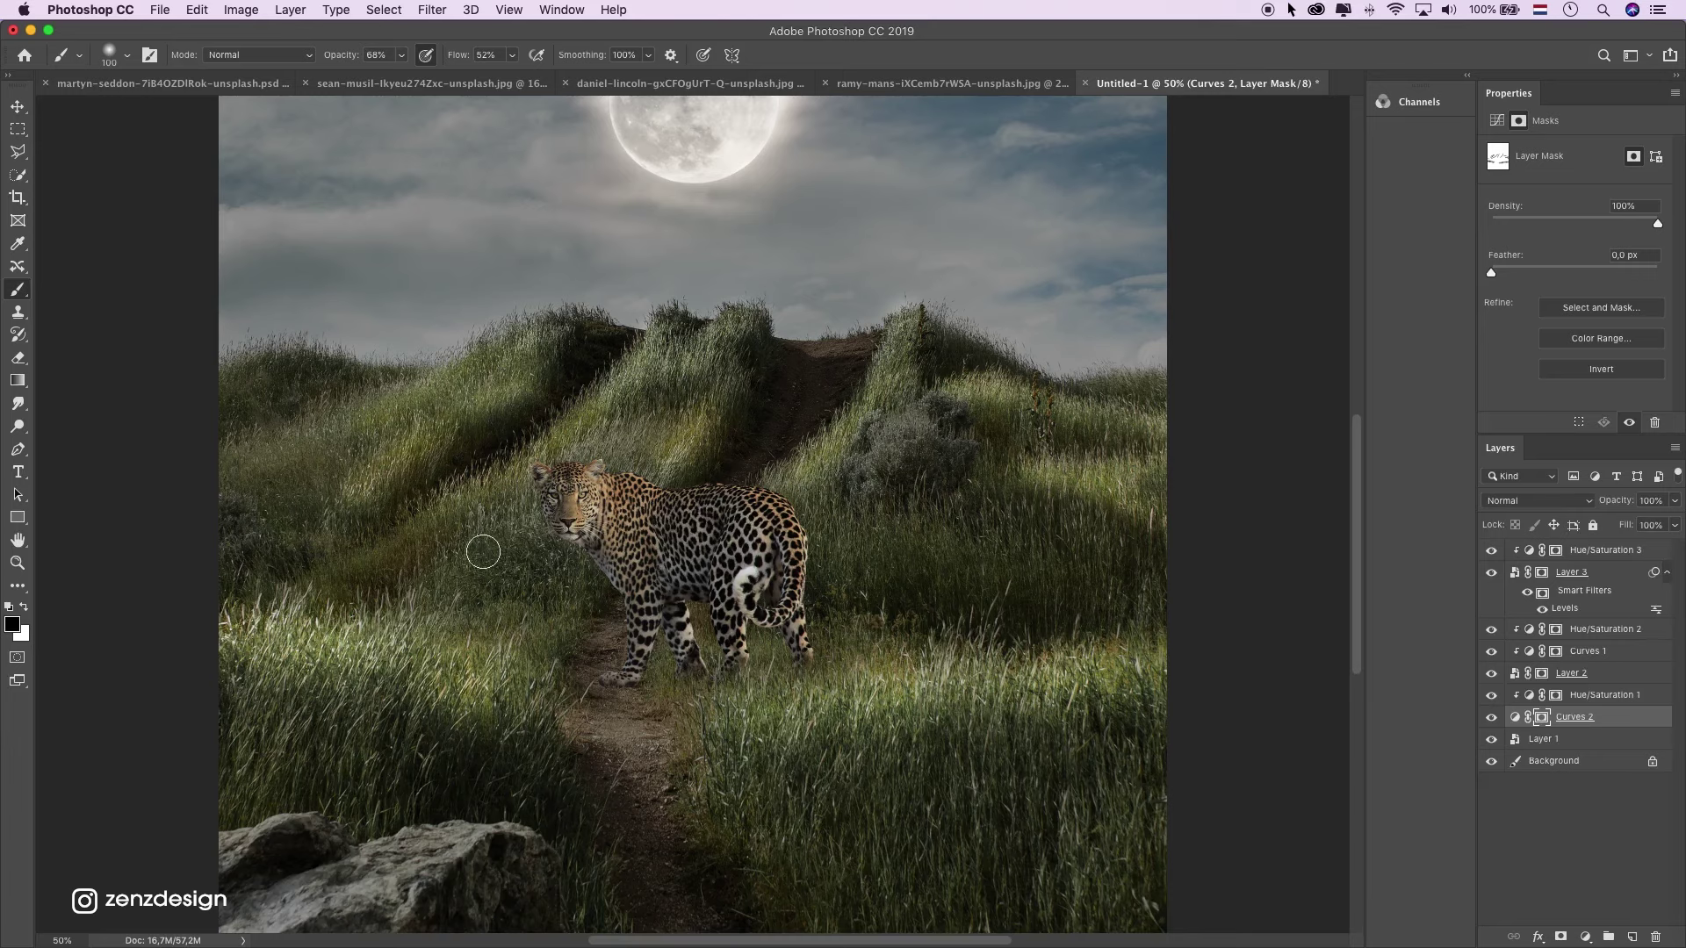
Lighten the central ridges and the bush right of the dirt track on the Curves 2 mask, undoing the last stroke.
drag(613, 419, 613, 419)
drag(720, 381, 608, 488)
drag(897, 402, 773, 497)
mouse_move(867, 459)
mouse_down()
mouse_move(962, 391)
mouse_move(1003, 394)
mouse_up()
mouse_move(932, 436)
mouse_down()
mouse_move(995, 442)
mouse_move(932, 406)
mouse_move(1001, 410)
mouse_move(852, 423)
mouse_up()
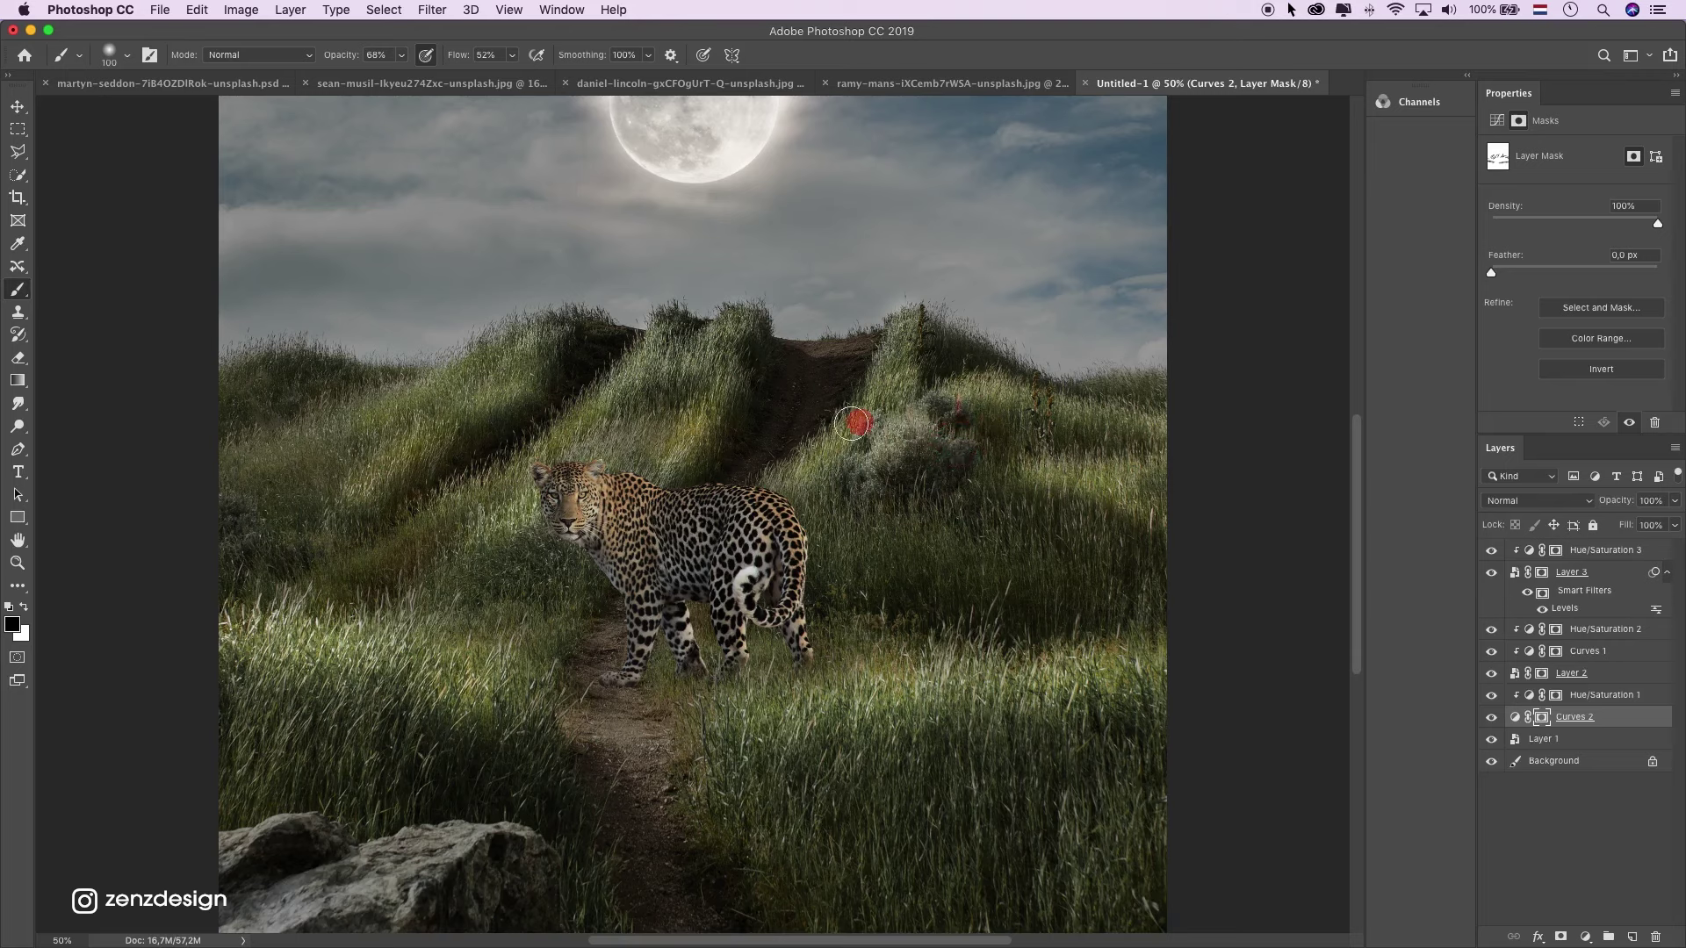
click(1078, 404)
drag(1005, 367, 912, 326)
key(super+z)
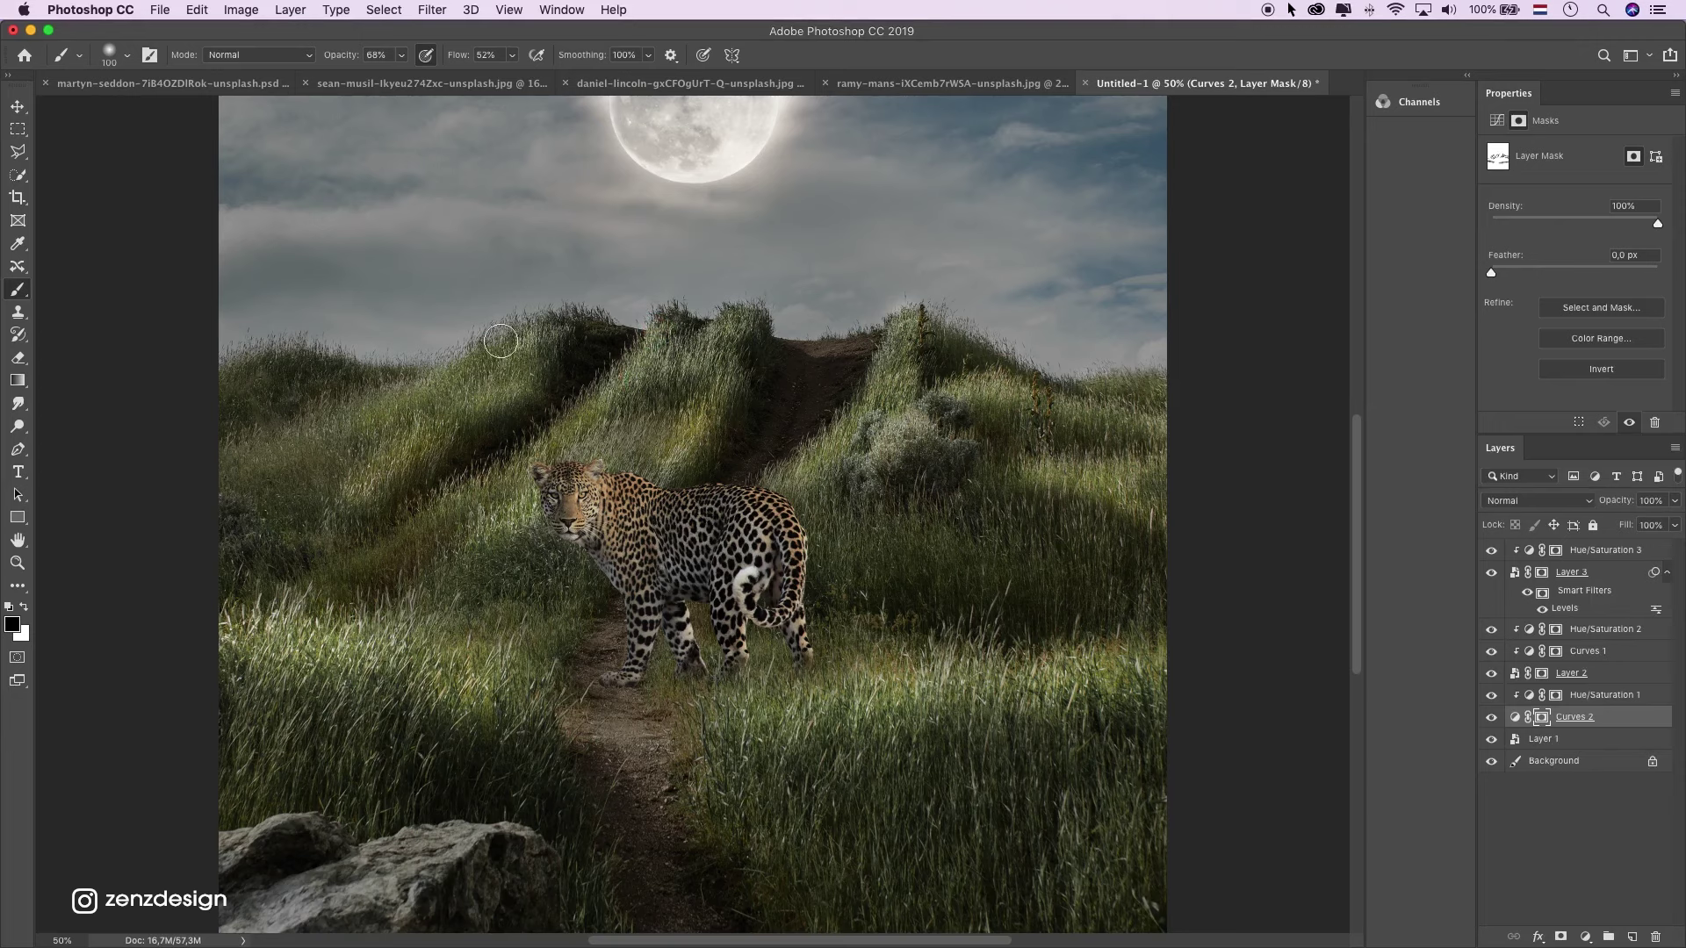
Paint black on the Curves 2 mask over the far-left hill, the rock and the left foreground grass.
drag(292, 358, 190, 384)
mouse_move(312, 372)
mouse_down()
mouse_move(91, 436)
mouse_move(176, 455)
mouse_move(204, 637)
mouse_up()
scroll(250, 829, down, 3)
drag(285, 708, 187, 730)
mouse_move(471, 709)
mouse_down()
mouse_move(56, 860)
mouse_move(490, 693)
mouse_move(482, 712)
mouse_move(162, 793)
mouse_move(443, 704)
mouse_move(453, 718)
mouse_move(367, 785)
mouse_move(499, 703)
mouse_move(387, 724)
mouse_move(307, 698)
mouse_move(175, 737)
mouse_move(149, 756)
mouse_move(532, 703)
mouse_up()
scroll(820, 704, up, 2)
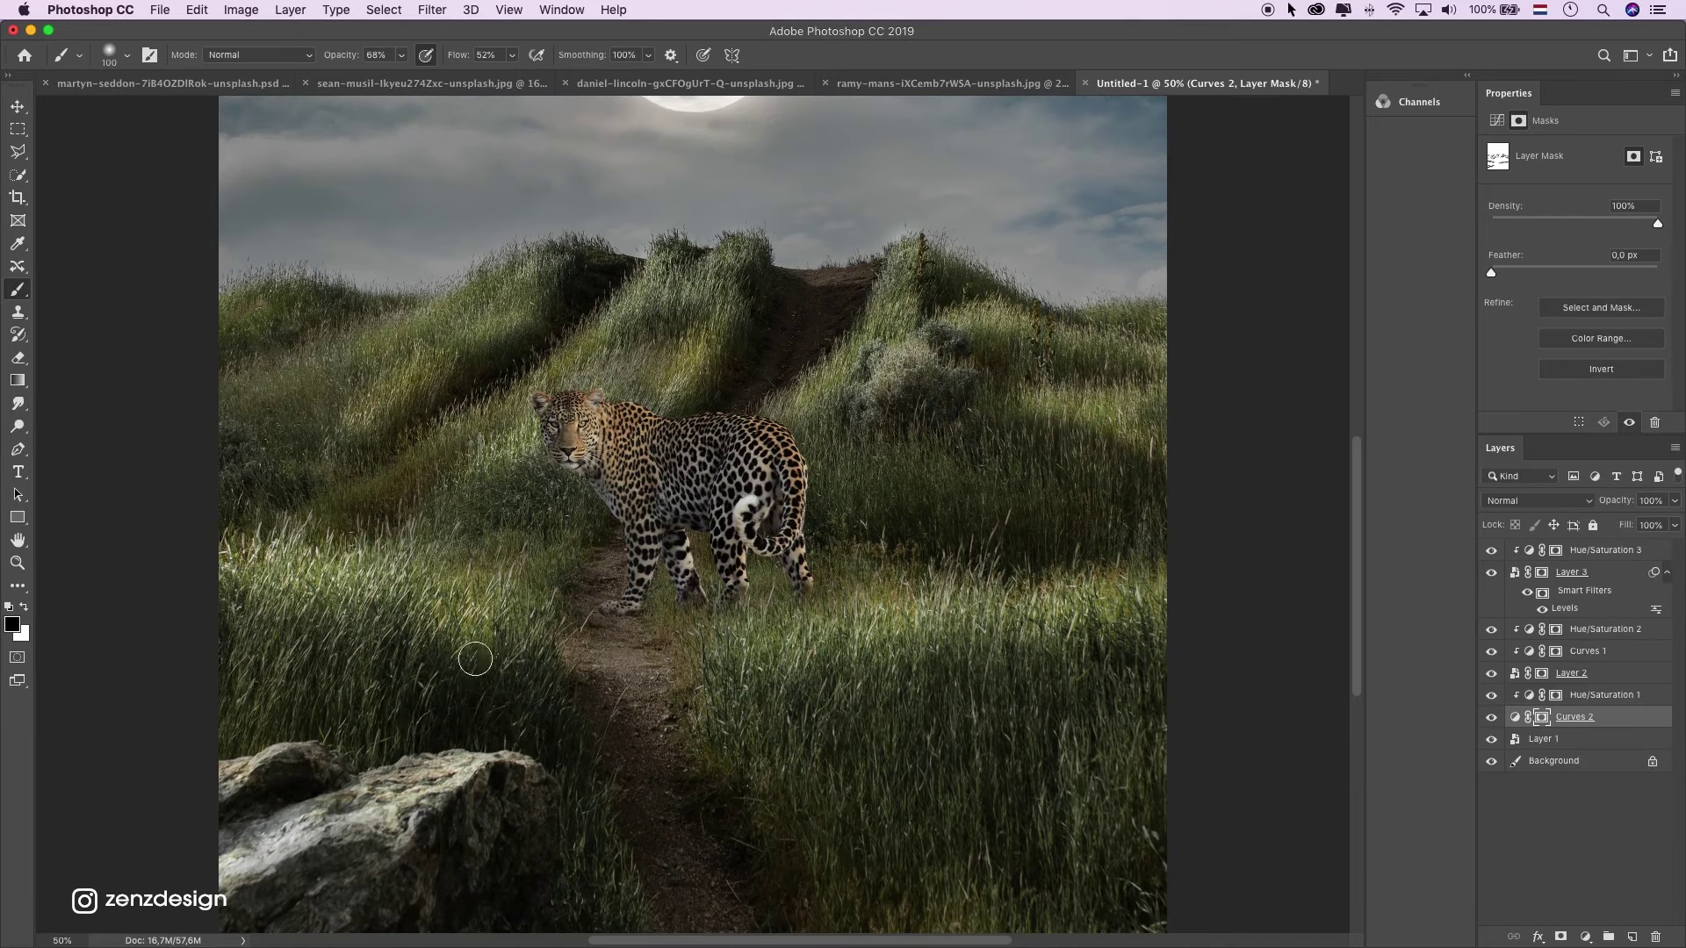
mouse_move(294, 577)
mouse_down()
mouse_move(246, 617)
mouse_move(83, 683)
mouse_up()
Enlarge the brush to 400 px and lighten broad areas of the right foreground grass on the Curves 2 mask.
key(bracketright)
key(bracketright)
key(bracketright)
drag(973, 686, 1235, 686)
drag(922, 826, 1351, 869)
mouse_move(807, 767)
mouse_down()
mouse_move(866, 722)
mouse_move(1111, 834)
mouse_move(878, 442)
mouse_move(1073, 486)
mouse_up()
click(256, 422)
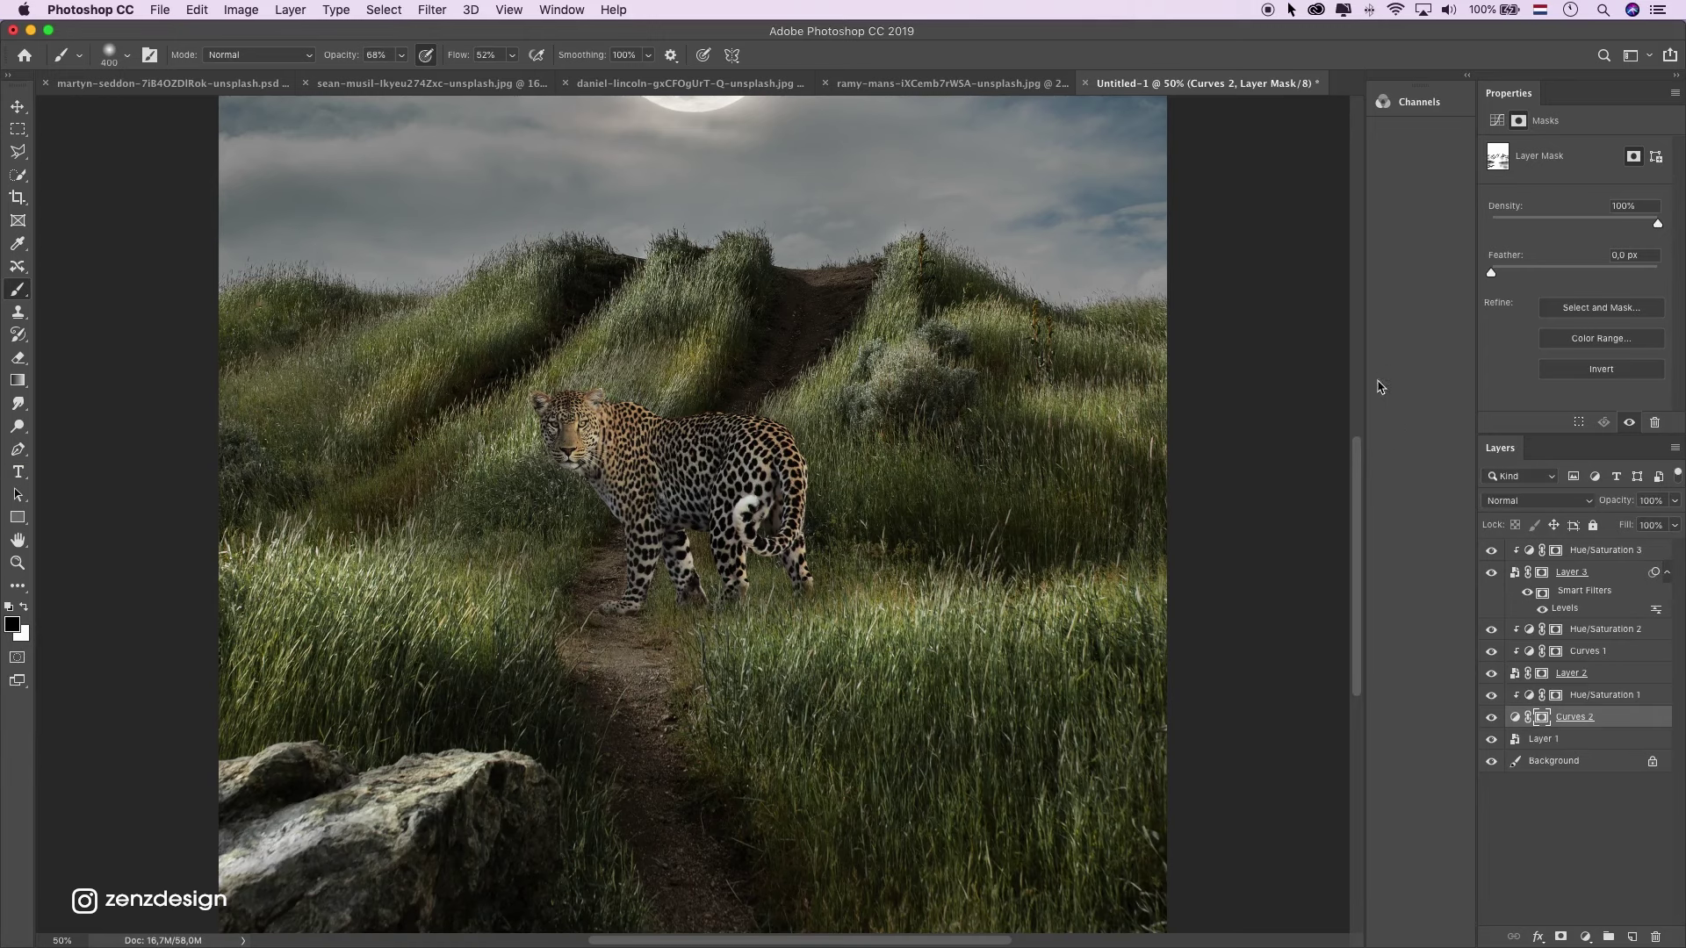
Compare the landscape with the Curves 2 adjustment and Layer 1 hidden and shown.
click(1491, 717)
click(1491, 717)
scroll(640, 365, up, 3)
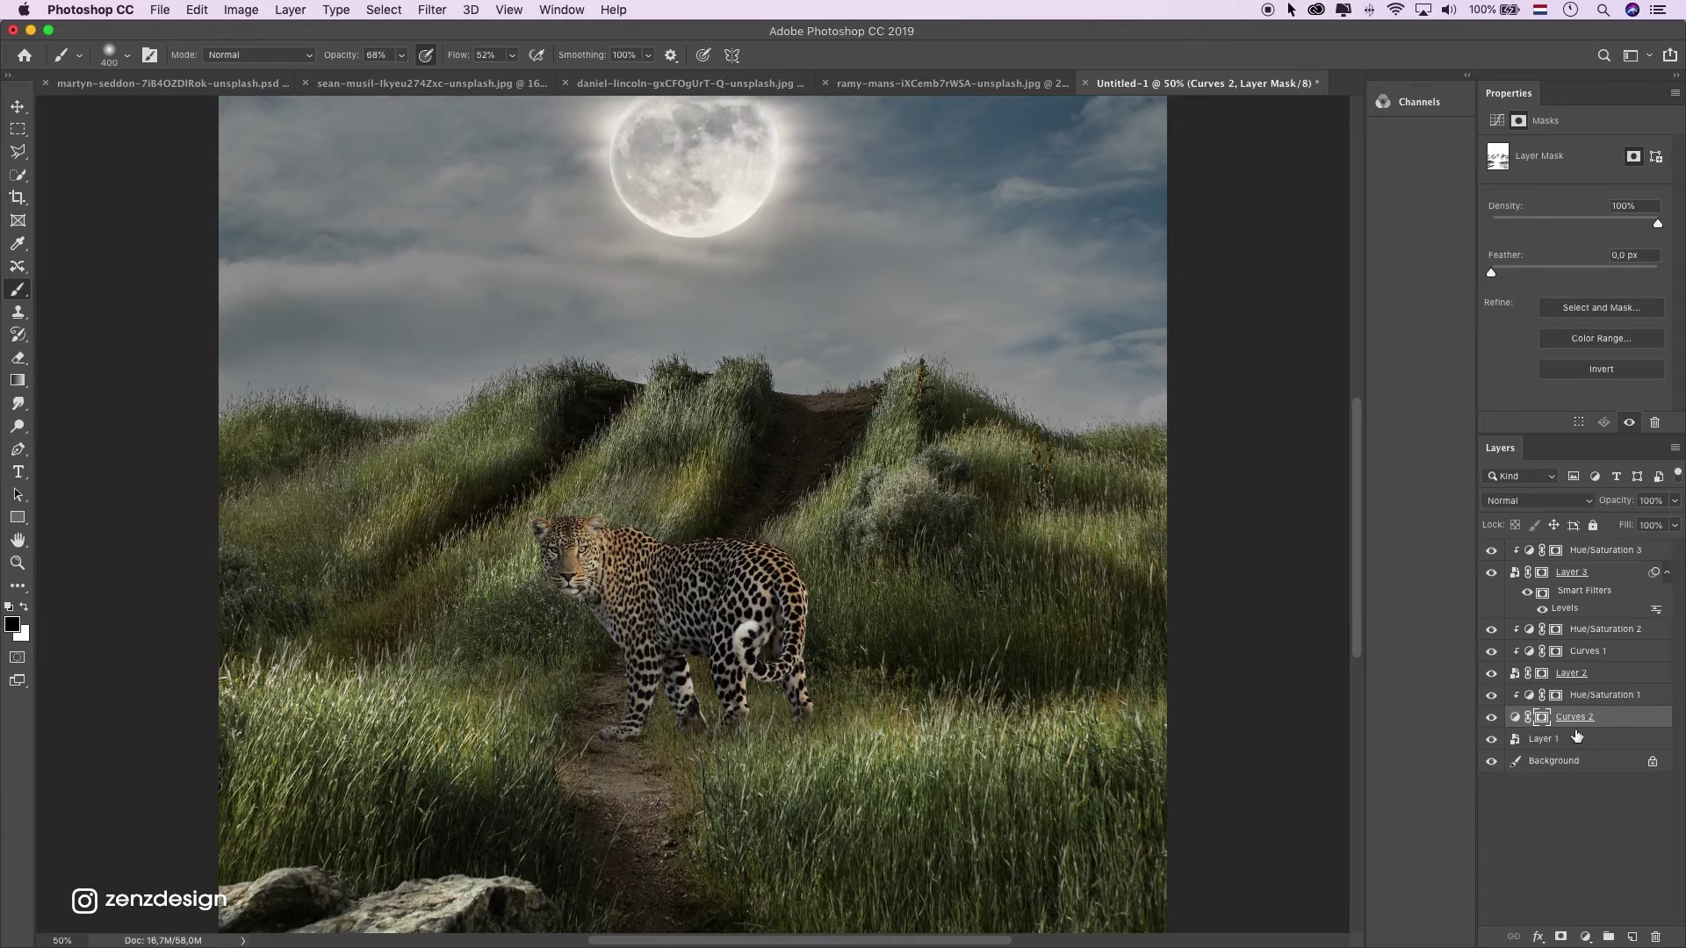
click(1491, 739)
click(1491, 739)
Select part of Layer 1's sky above the hills with the Magic Wand at tolerance 30.
click(1543, 739)
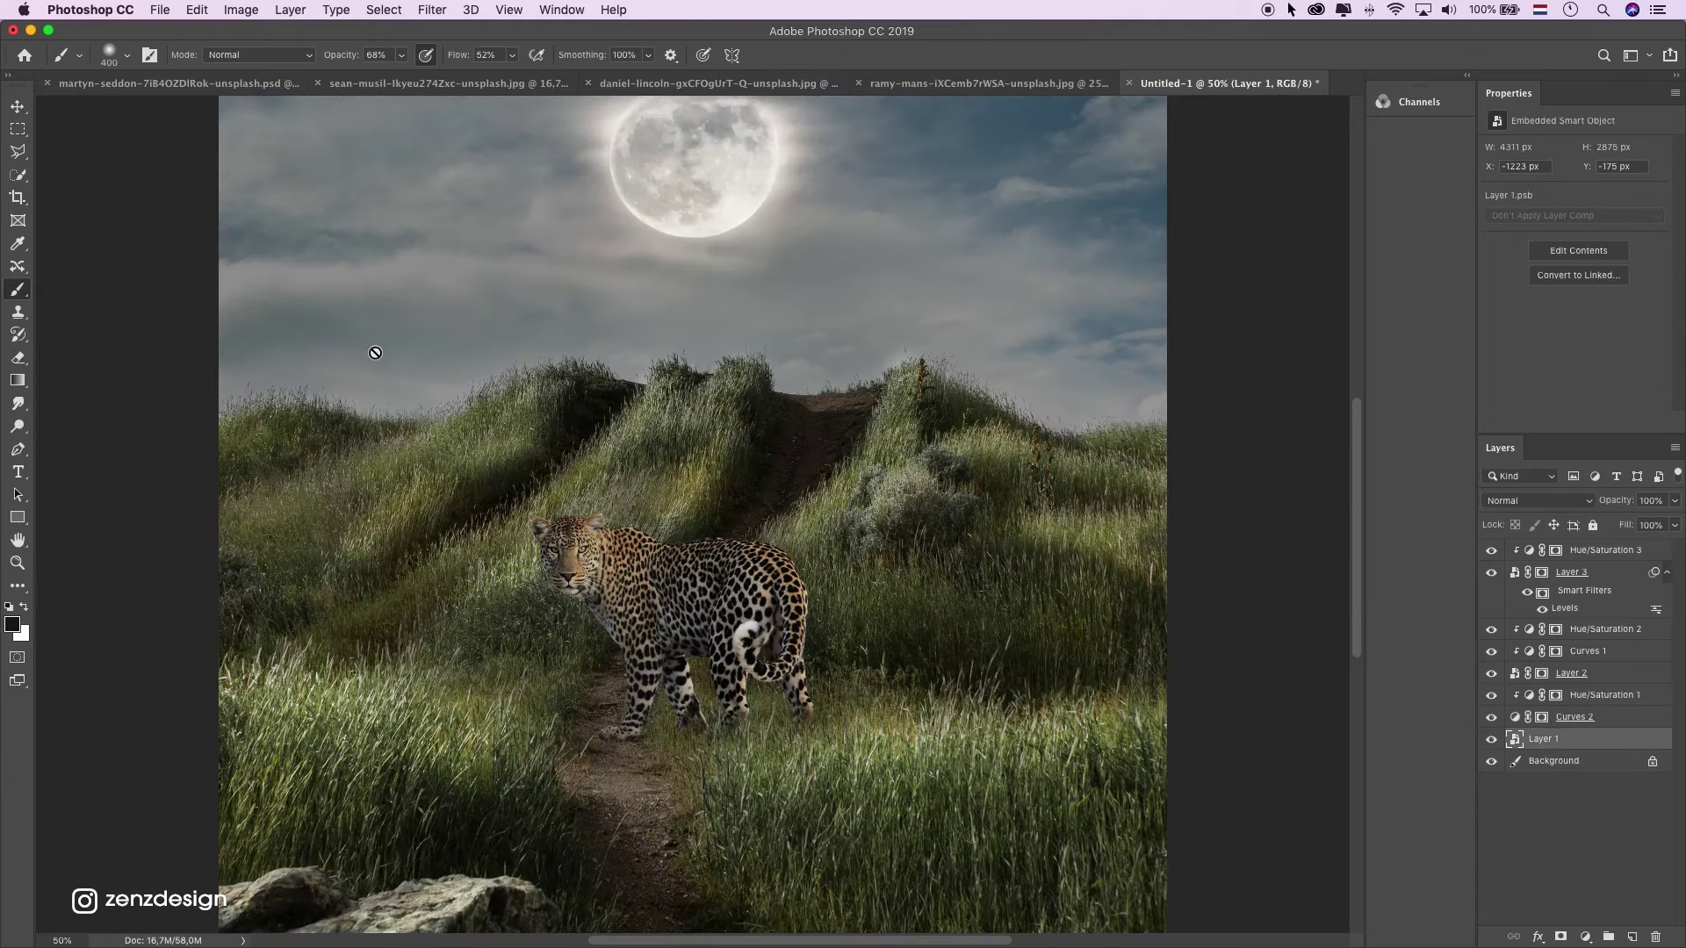
click(231, 361)
key(Escape)
click(17, 562)
click(451, 344)
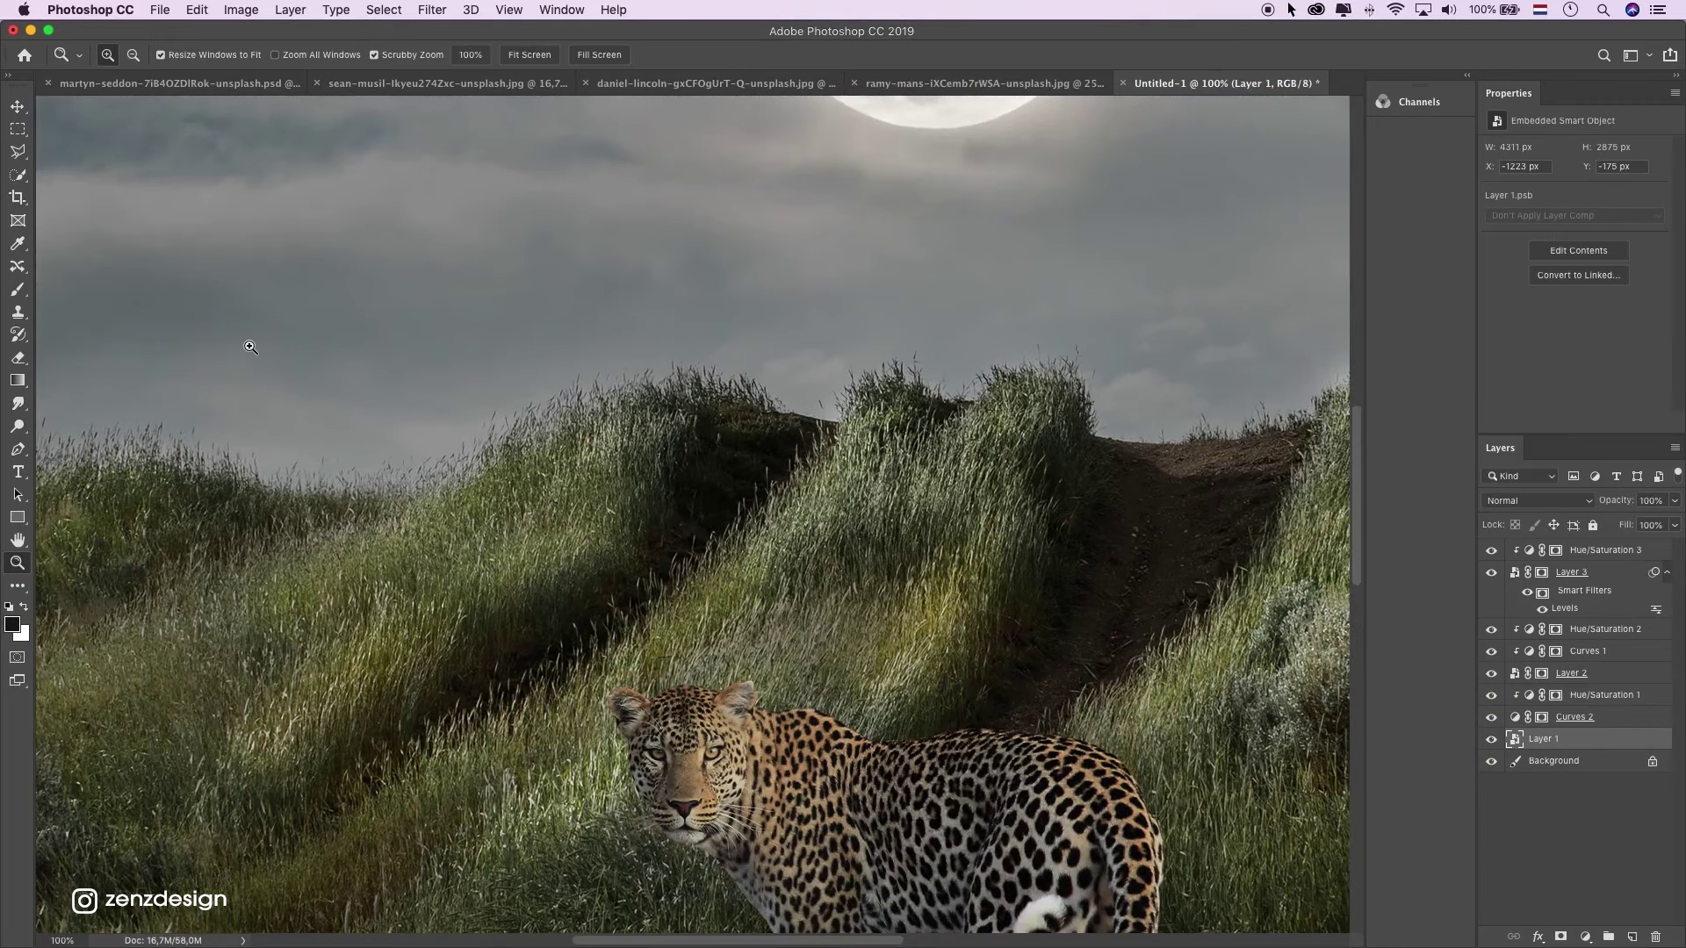
click(246, 348)
alt+click(246, 347)
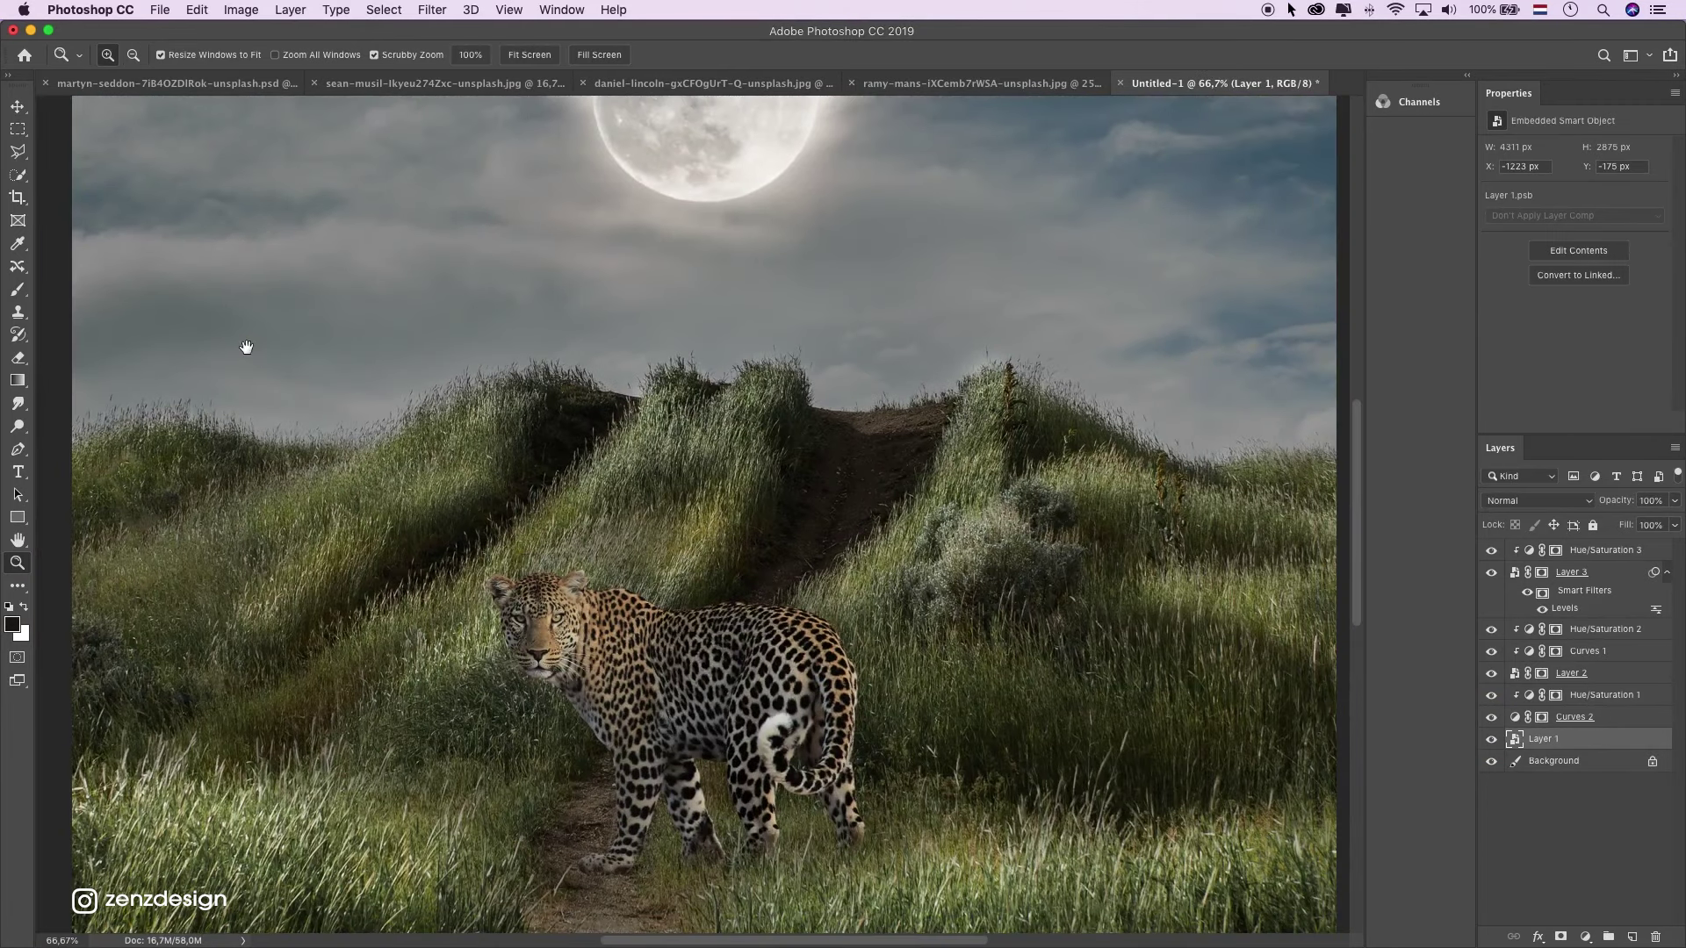
drag(246, 346, 348, 347)
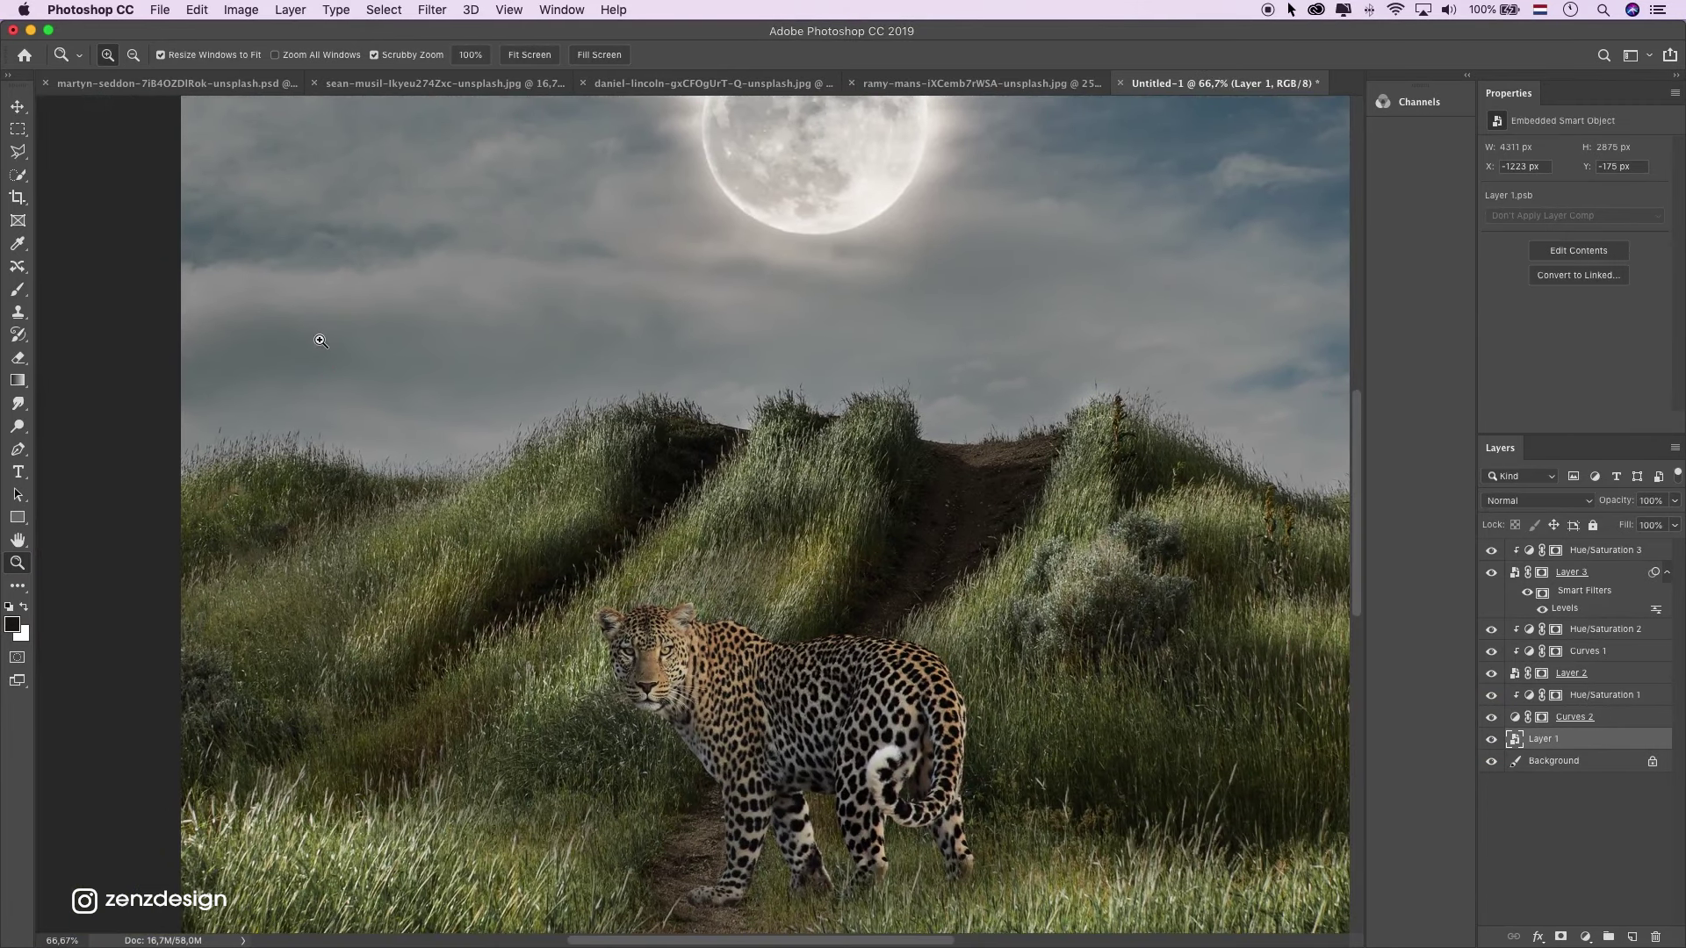
scroll(317, 342, up, 2)
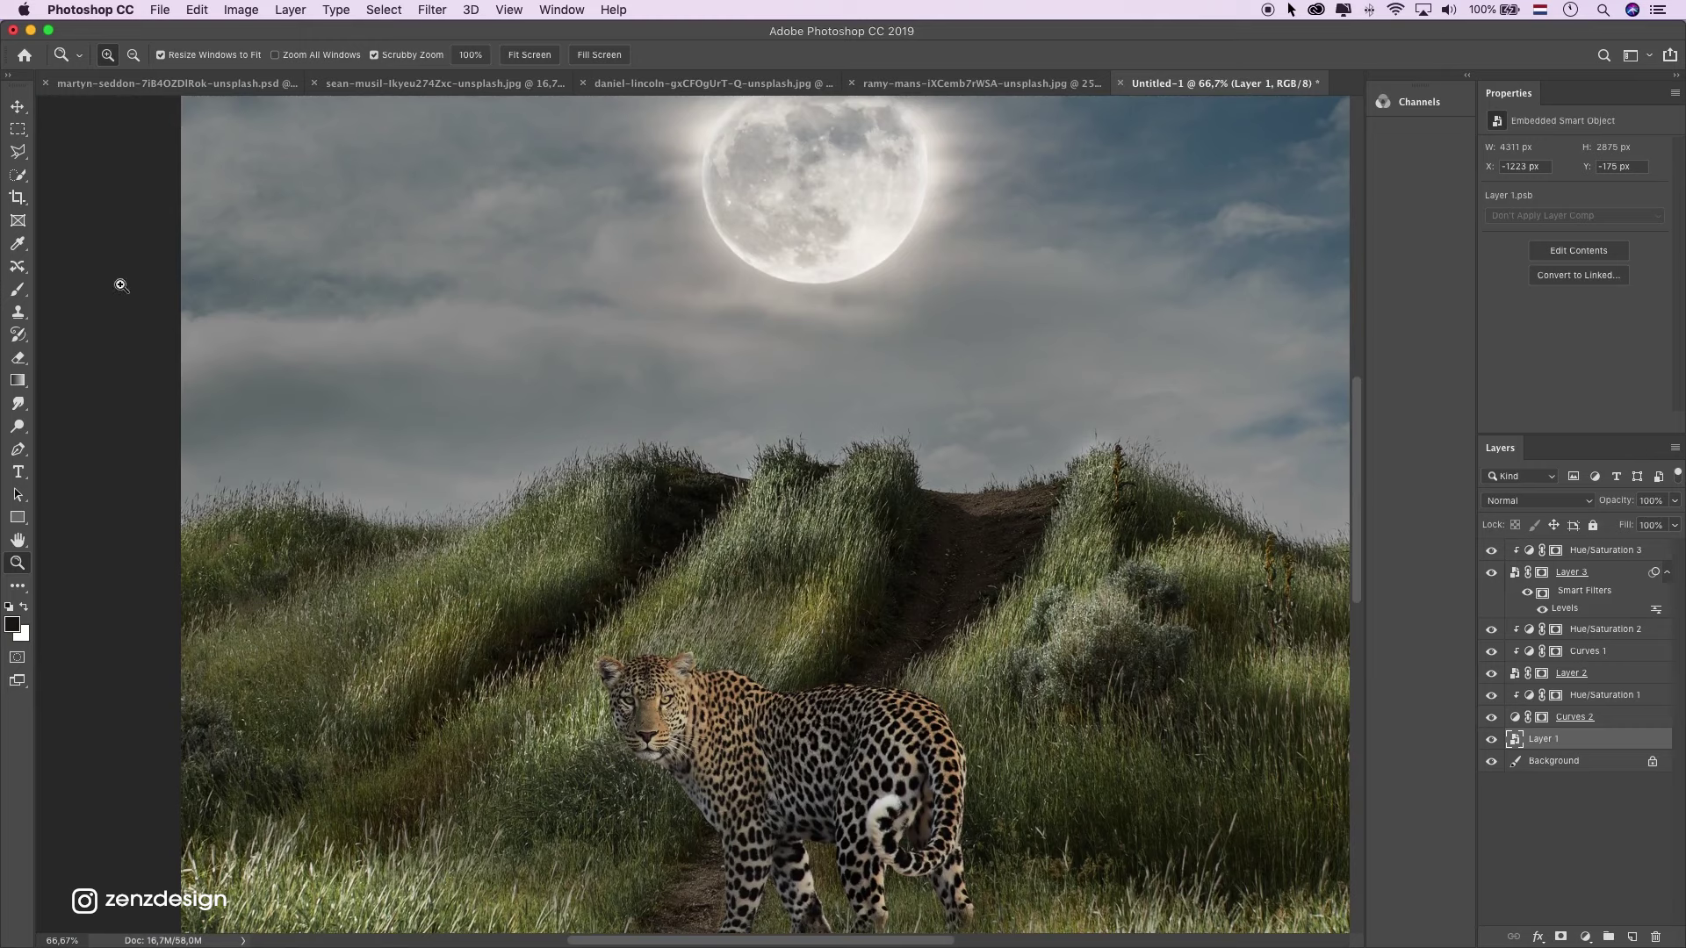
click(17, 403)
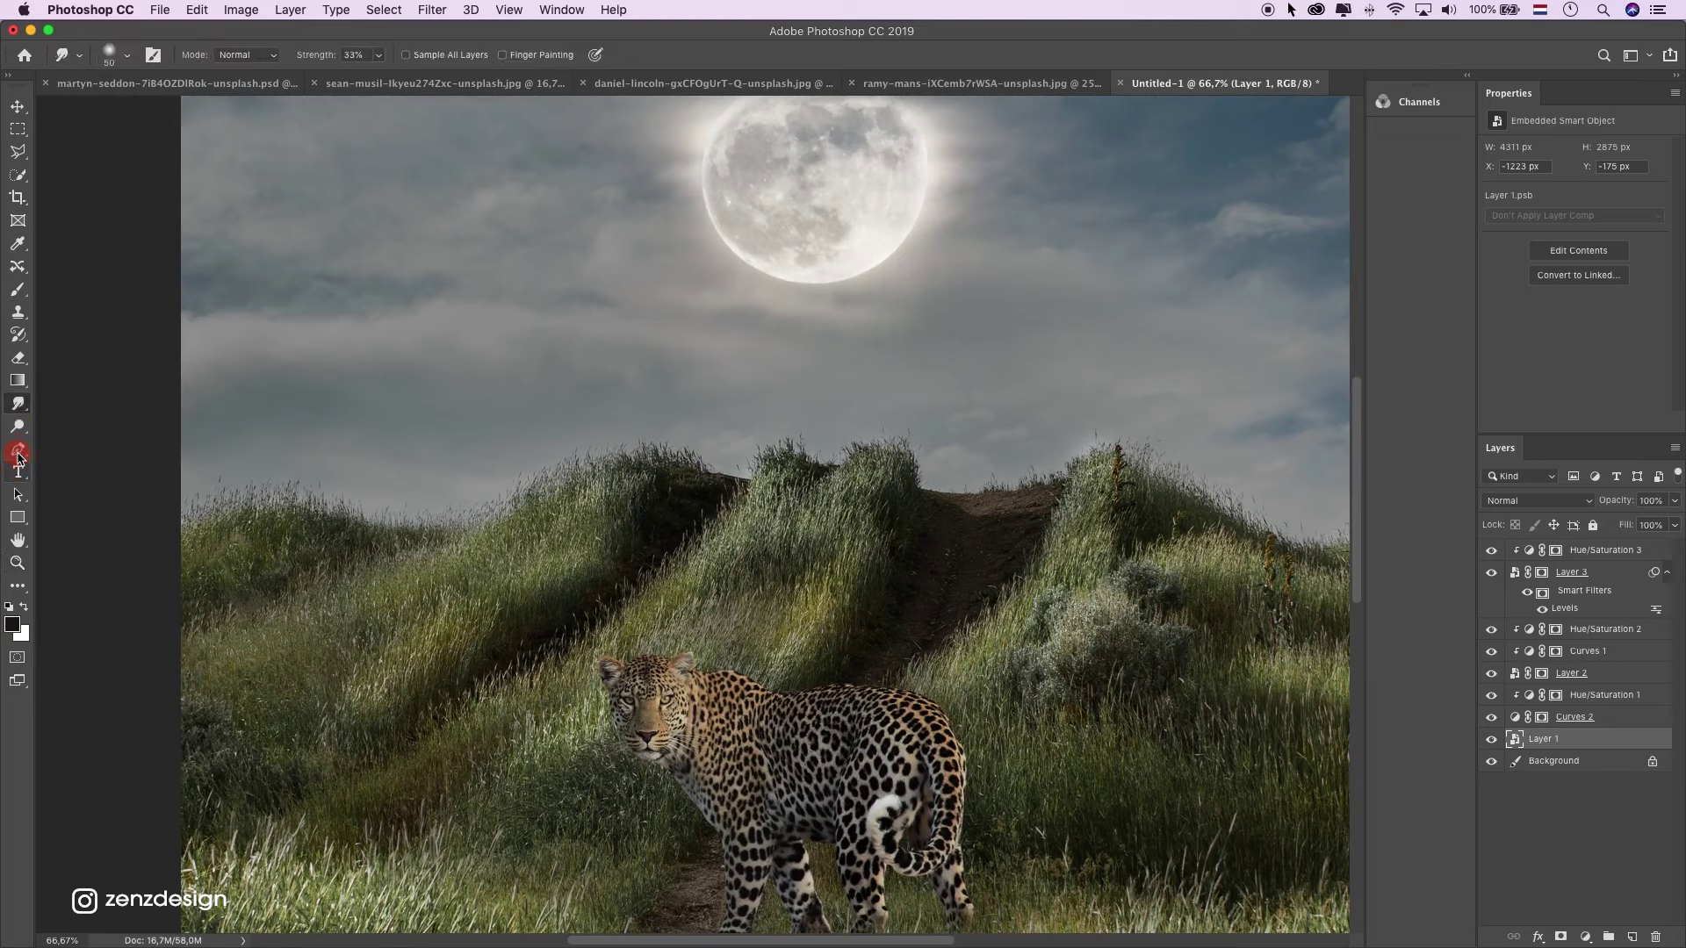
click(19, 172)
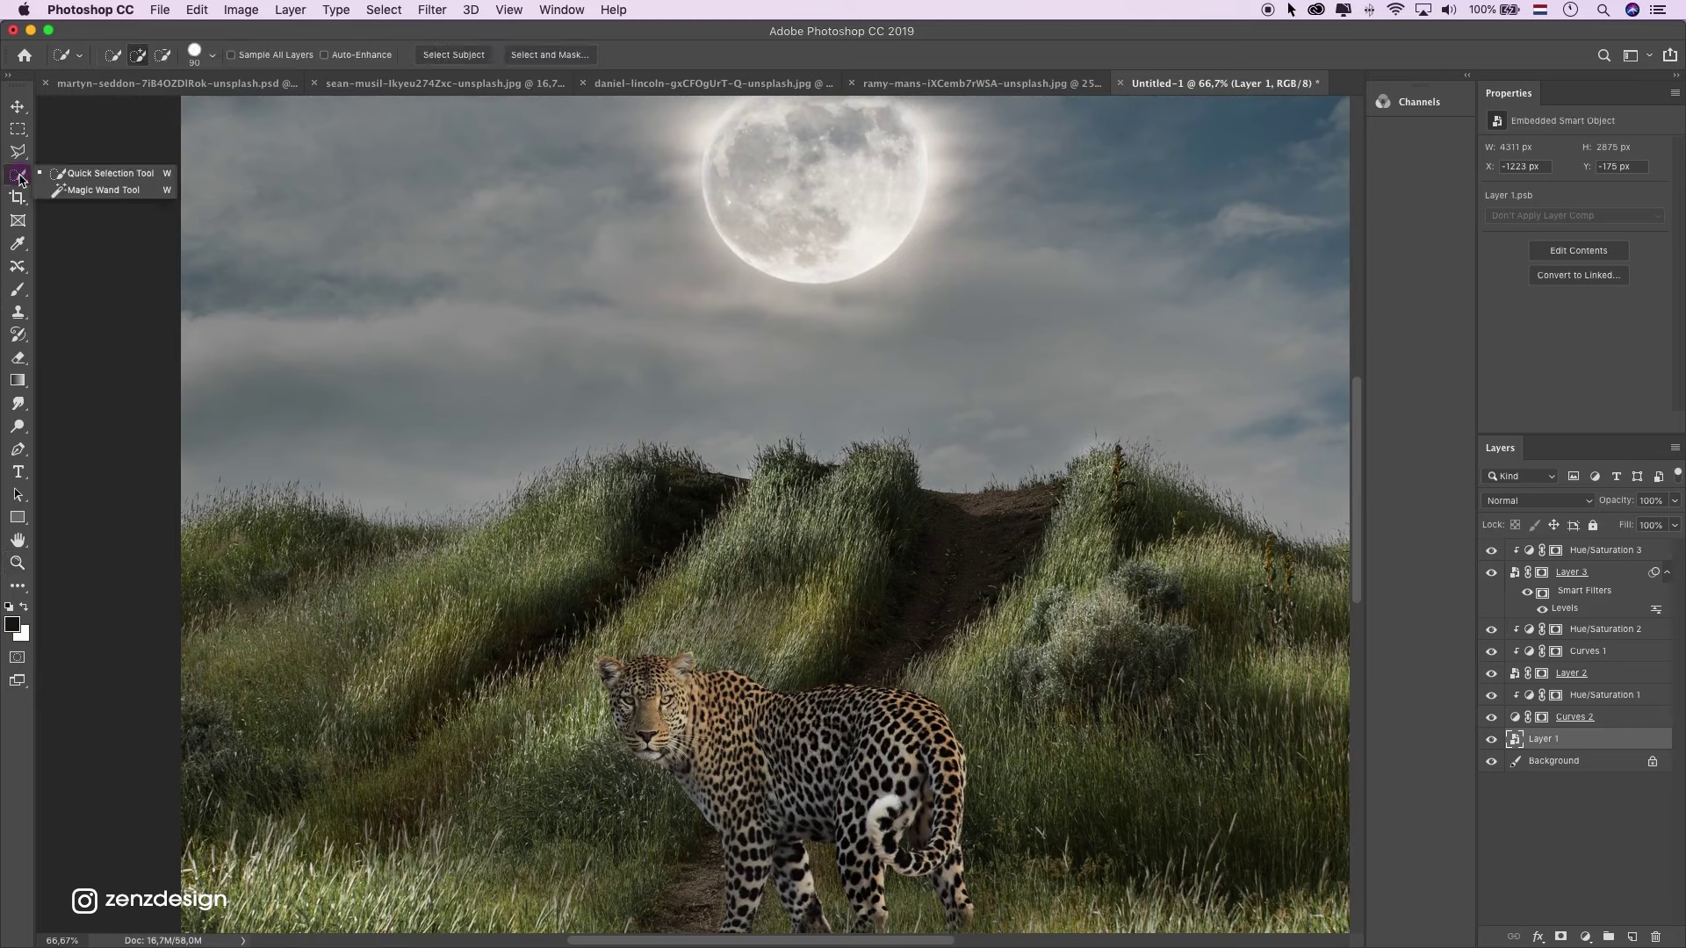
click(101, 195)
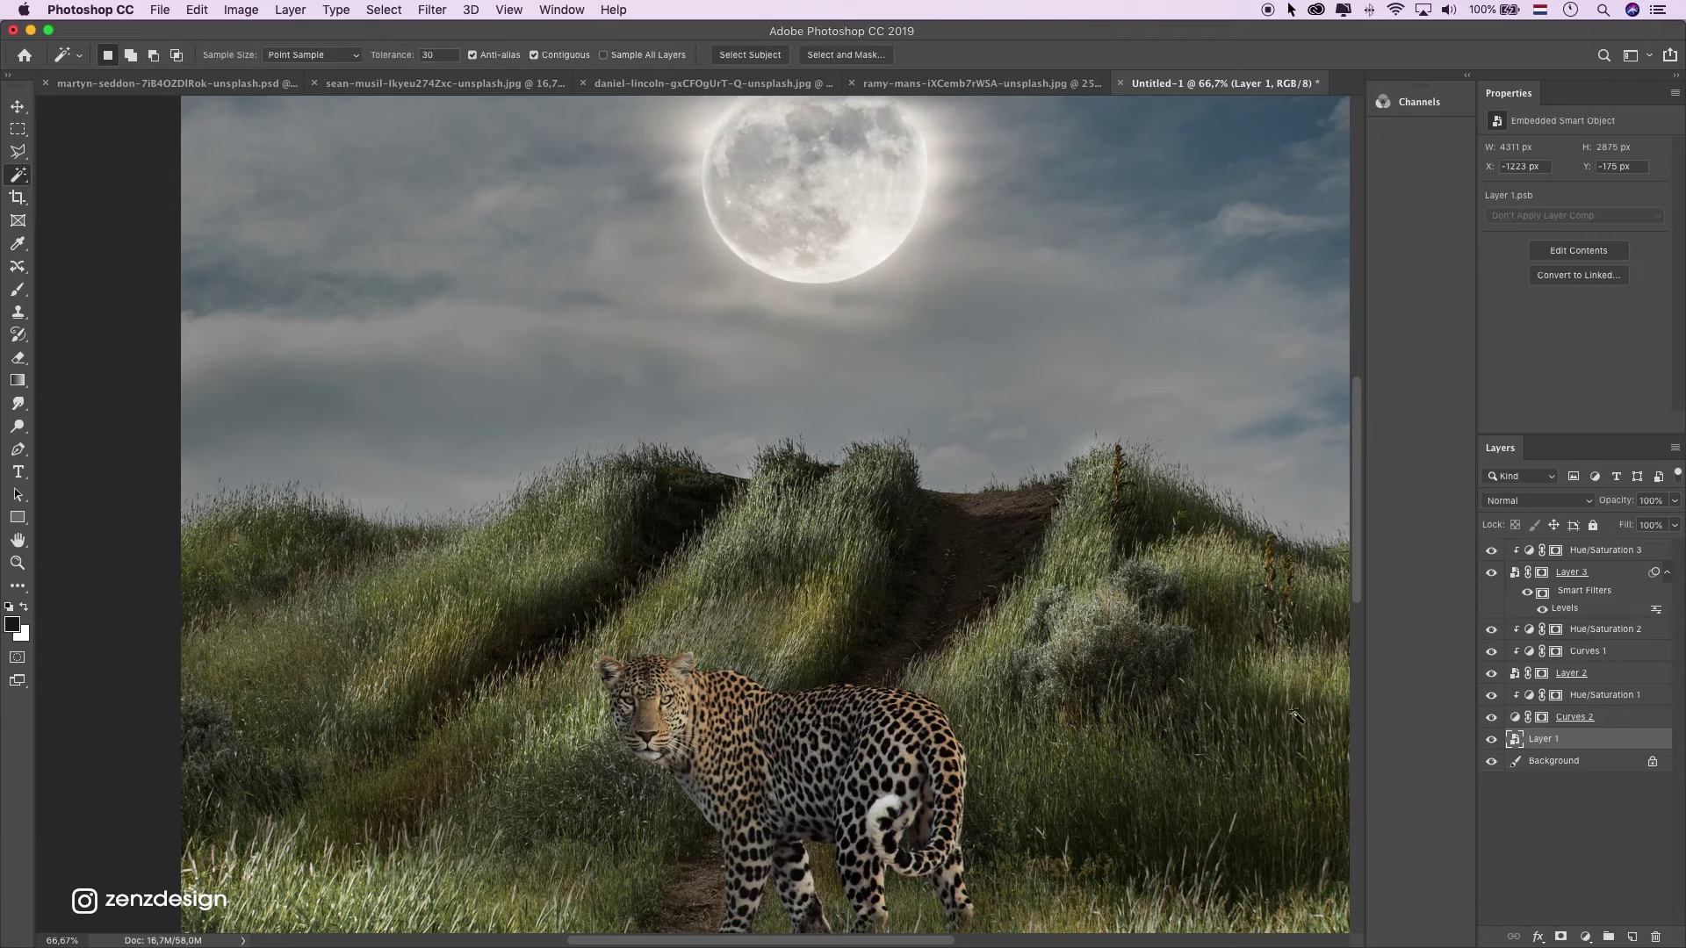
click(397, 323)
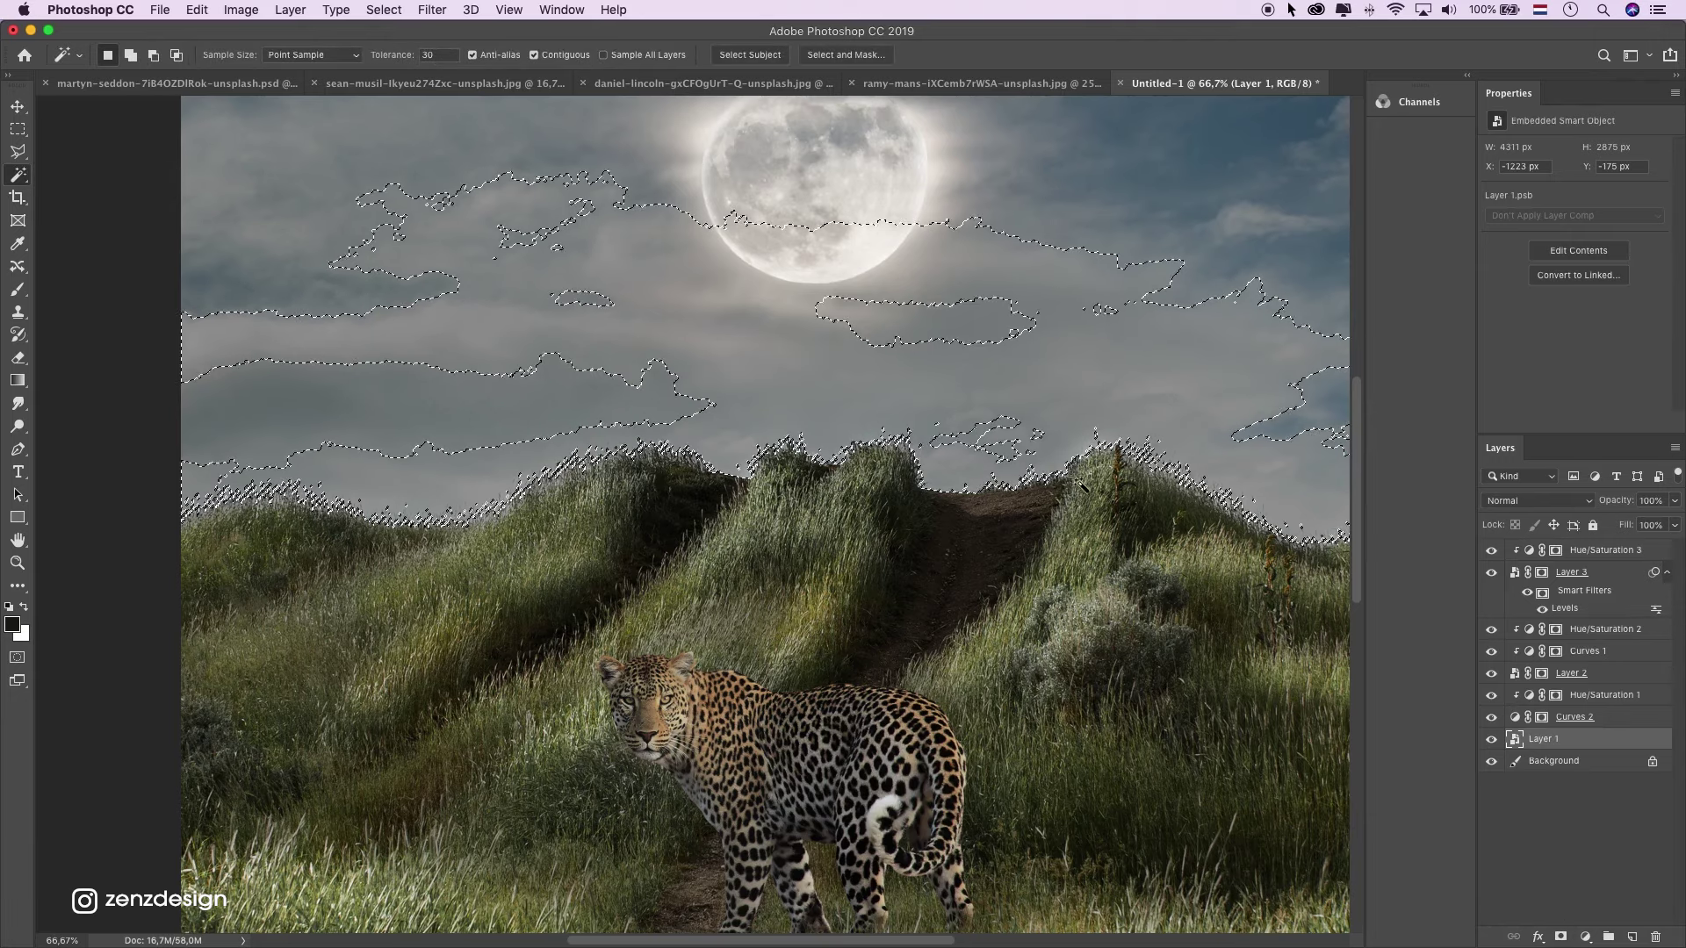
Extend the Magic Wand selection in add mode to cover the sky along the whole grass ridge.
drag(1025, 454, 615, 459)
click(1016, 410)
drag(577, 303, 936, 325)
key(super+d)
key(super+z)
click(131, 55)
click(205, 475)
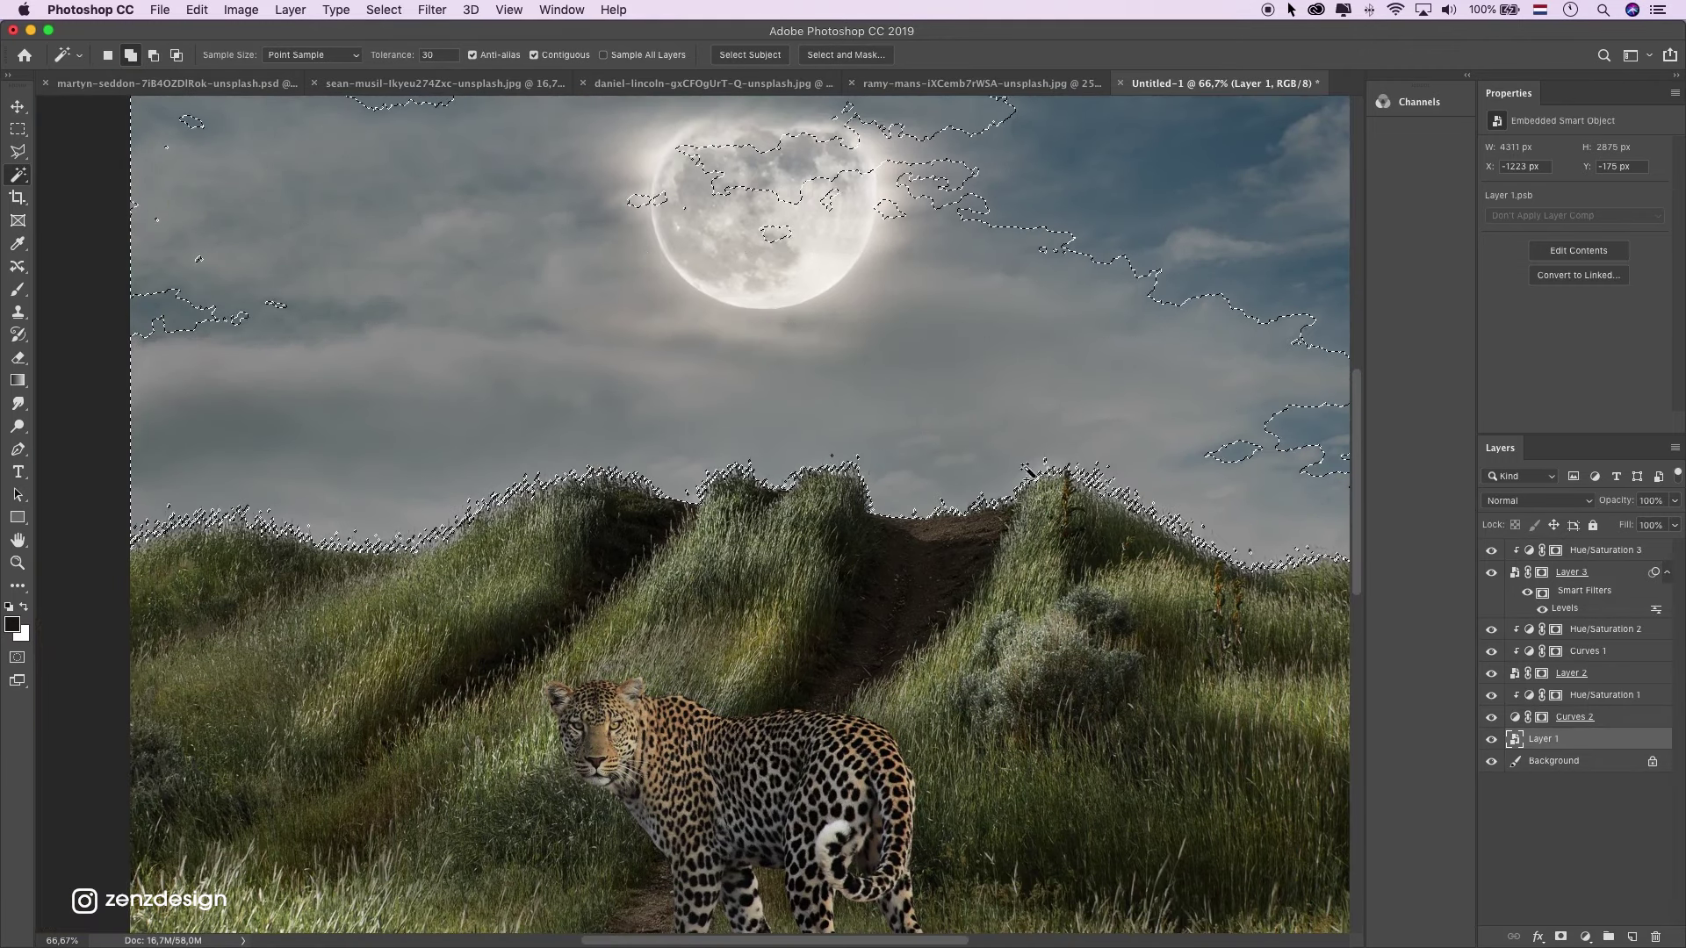
drag(1050, 453, 755, 428)
click(1080, 465)
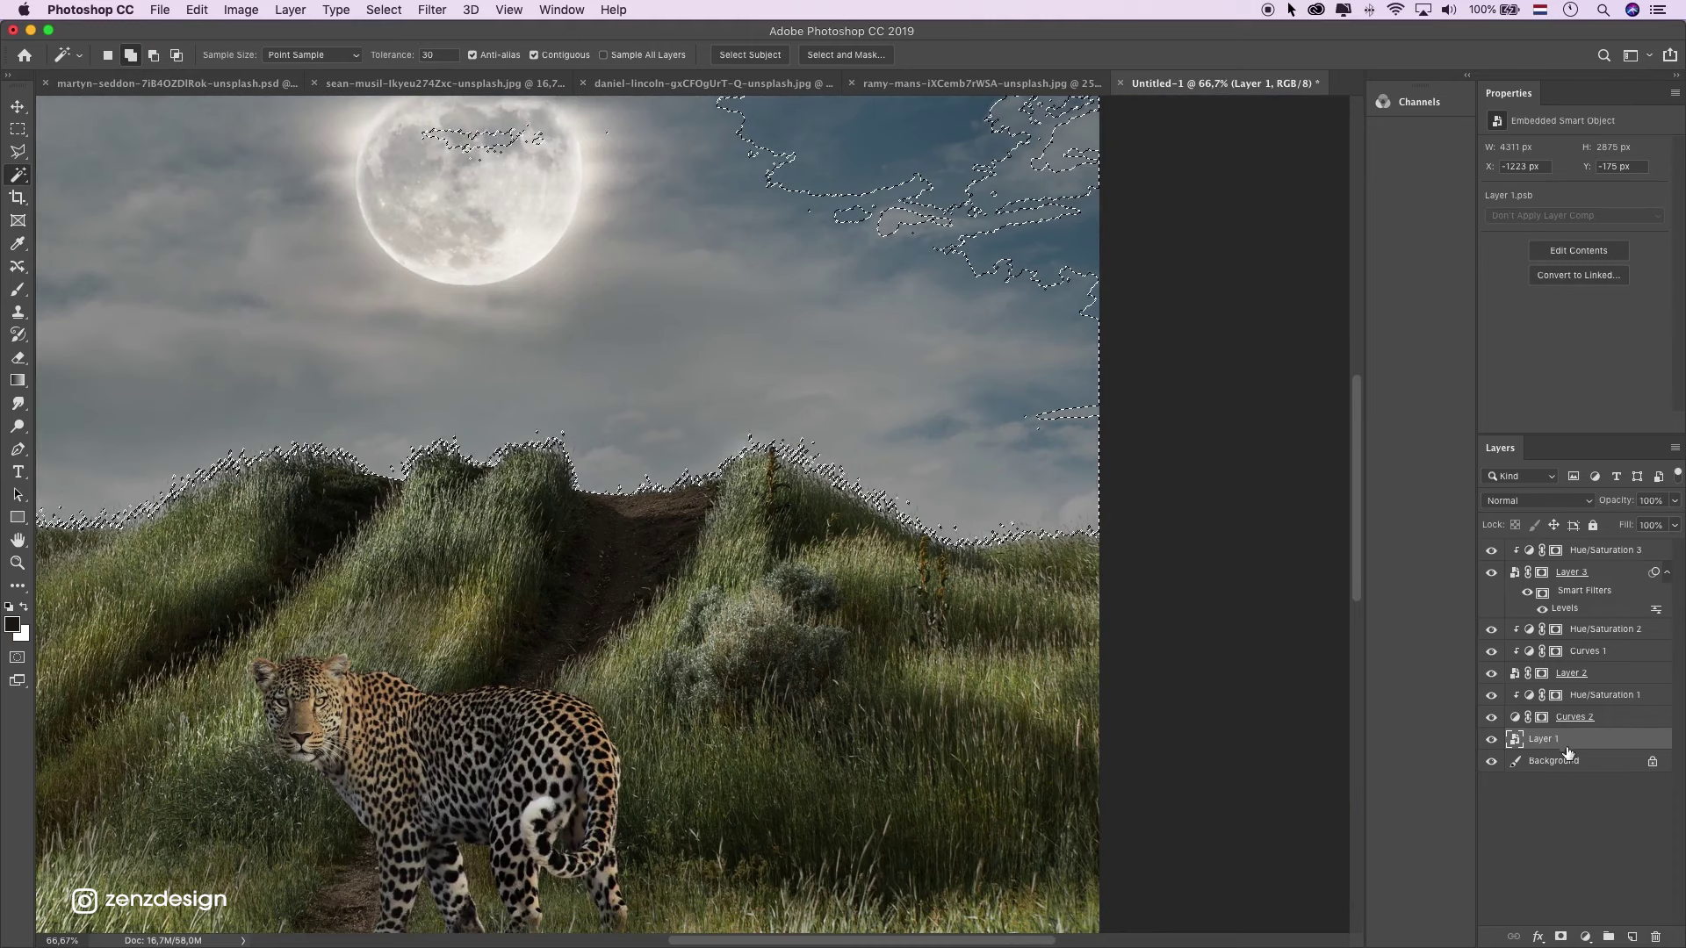
Invert the selection and add it as a layer mask on Layer 1 to hide the selected sky.
click(18, 129)
right_click(354, 212)
click(365, 235)
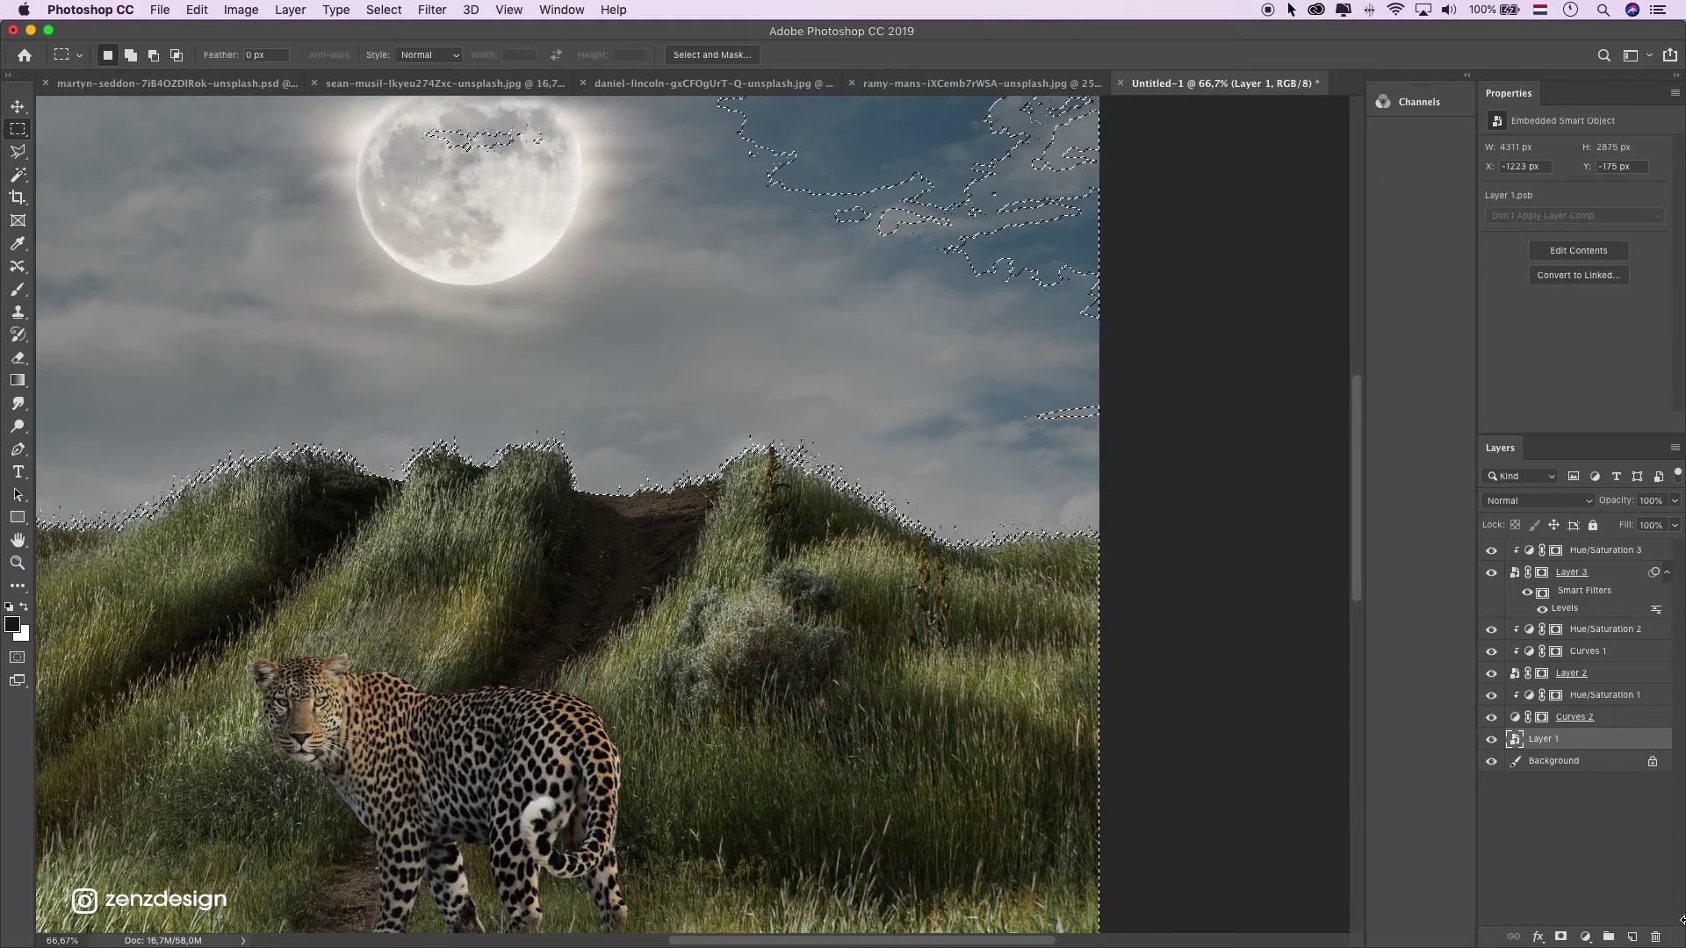
click(1563, 937)
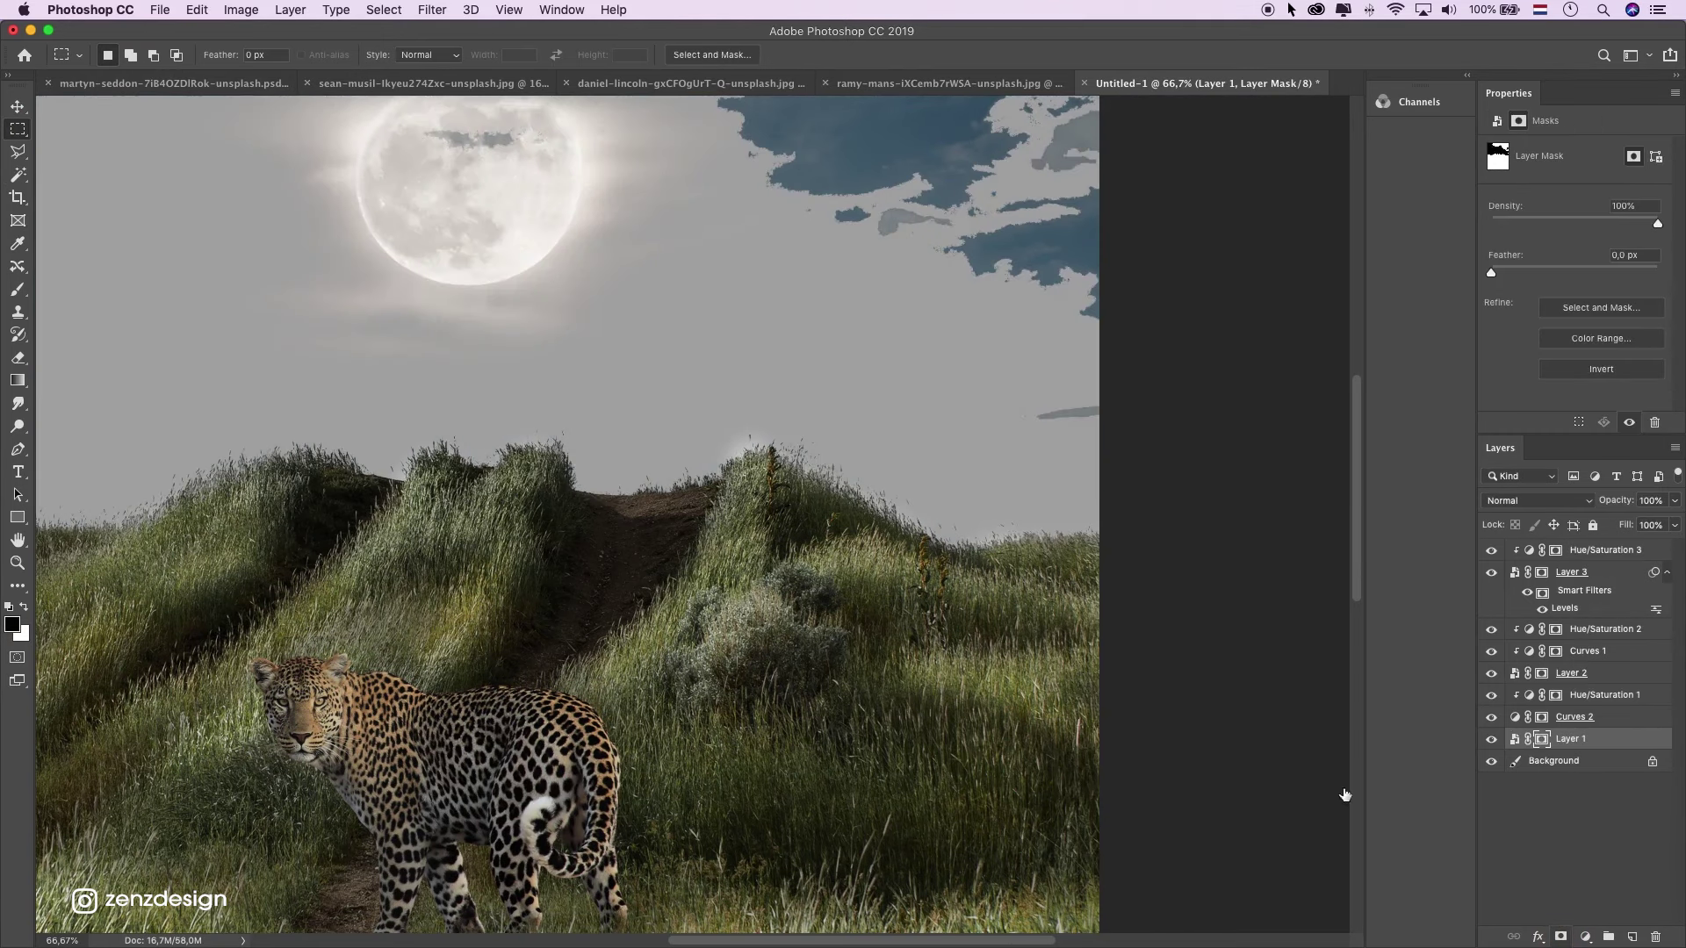
drag(642, 353, 834, 531)
click(15, 564)
alt+click(521, 441)
alt+click(521, 440)
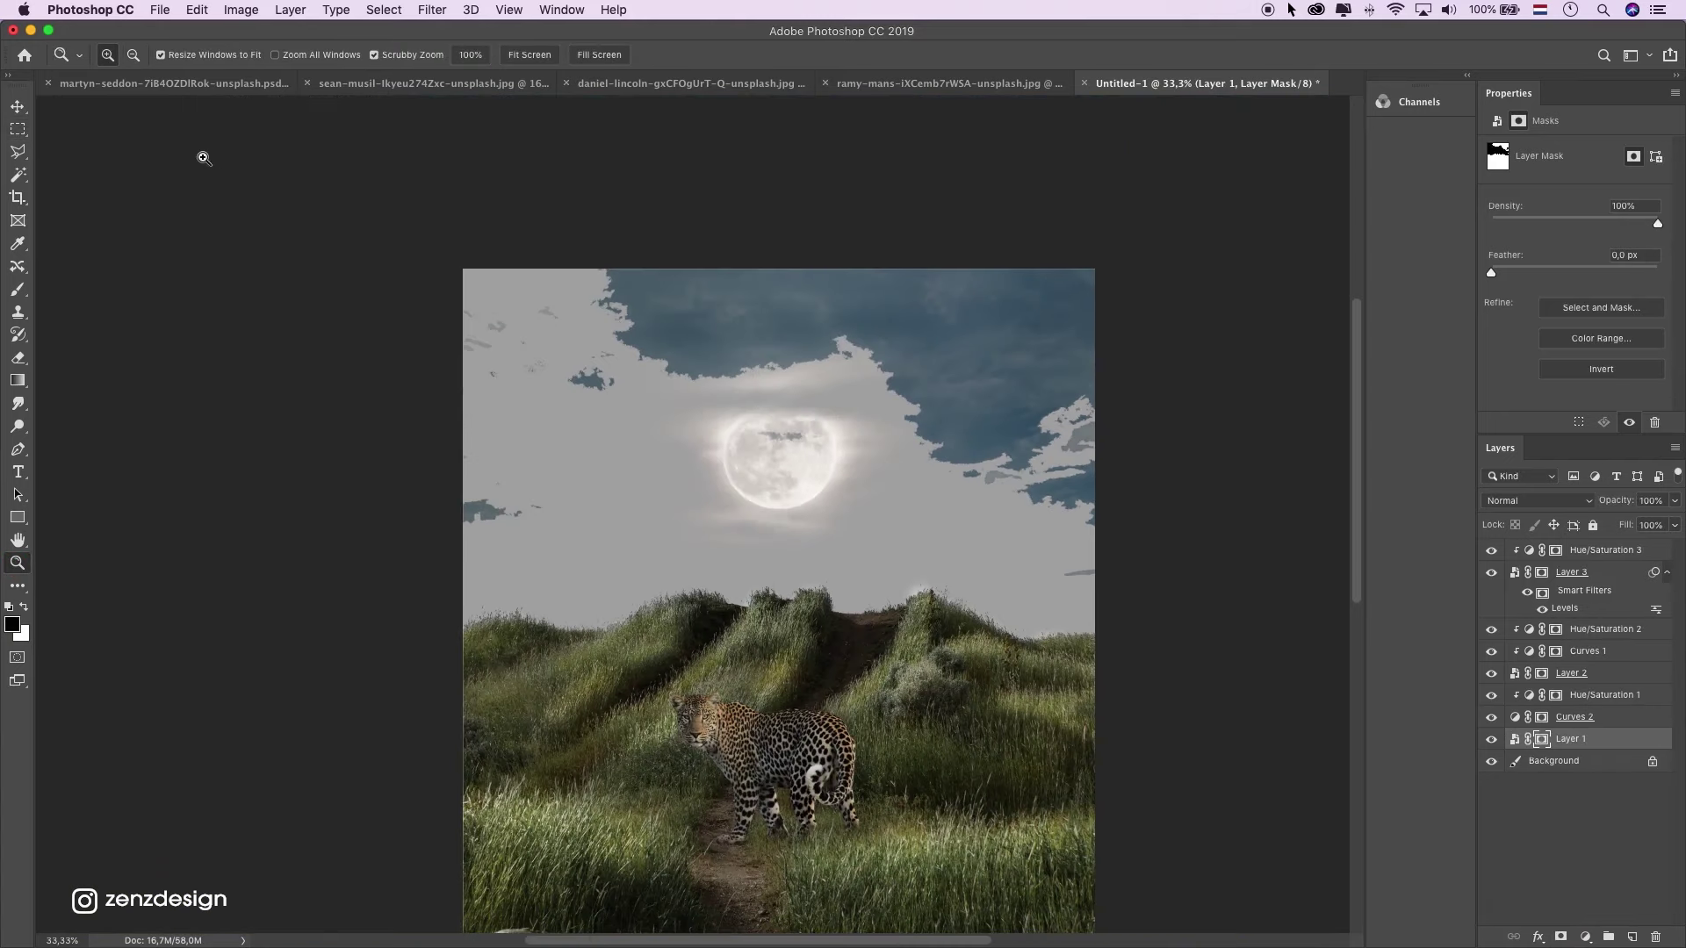
Clear the leftover sky patches from Layer 1's mask using rectangular selections across the upper sky and both side areas, then deselect.
click(17, 128)
drag(402, 222, 1185, 489)
key(x)
key(Delete)
drag(916, 443, 1174, 581)
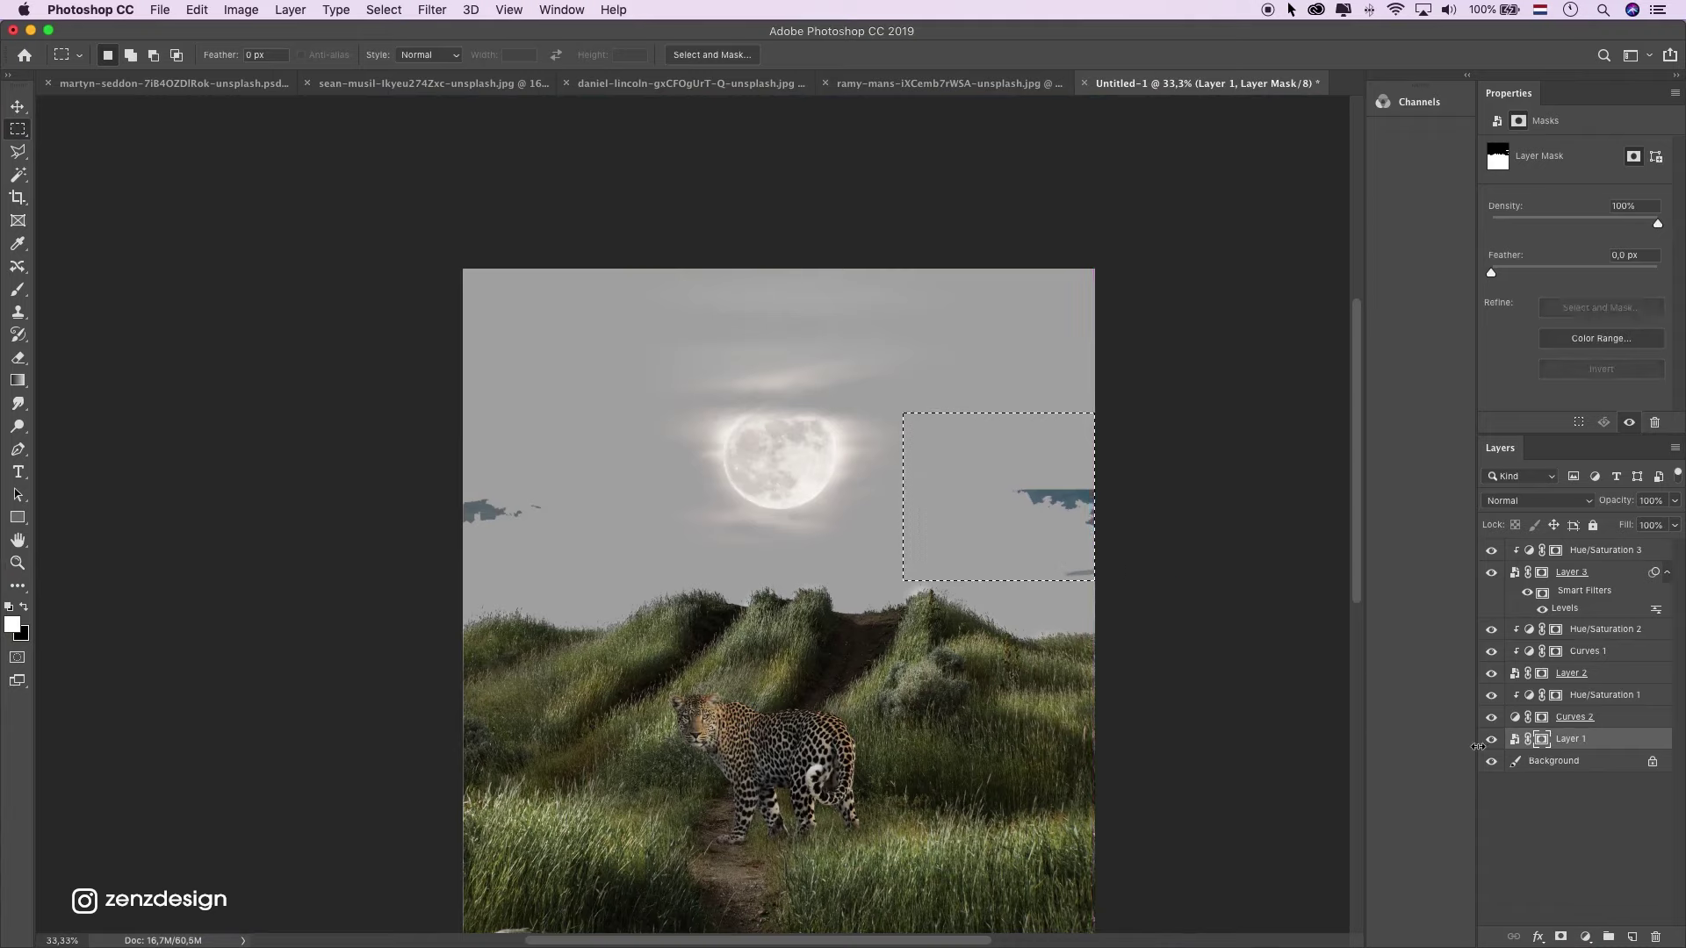
key(Delete)
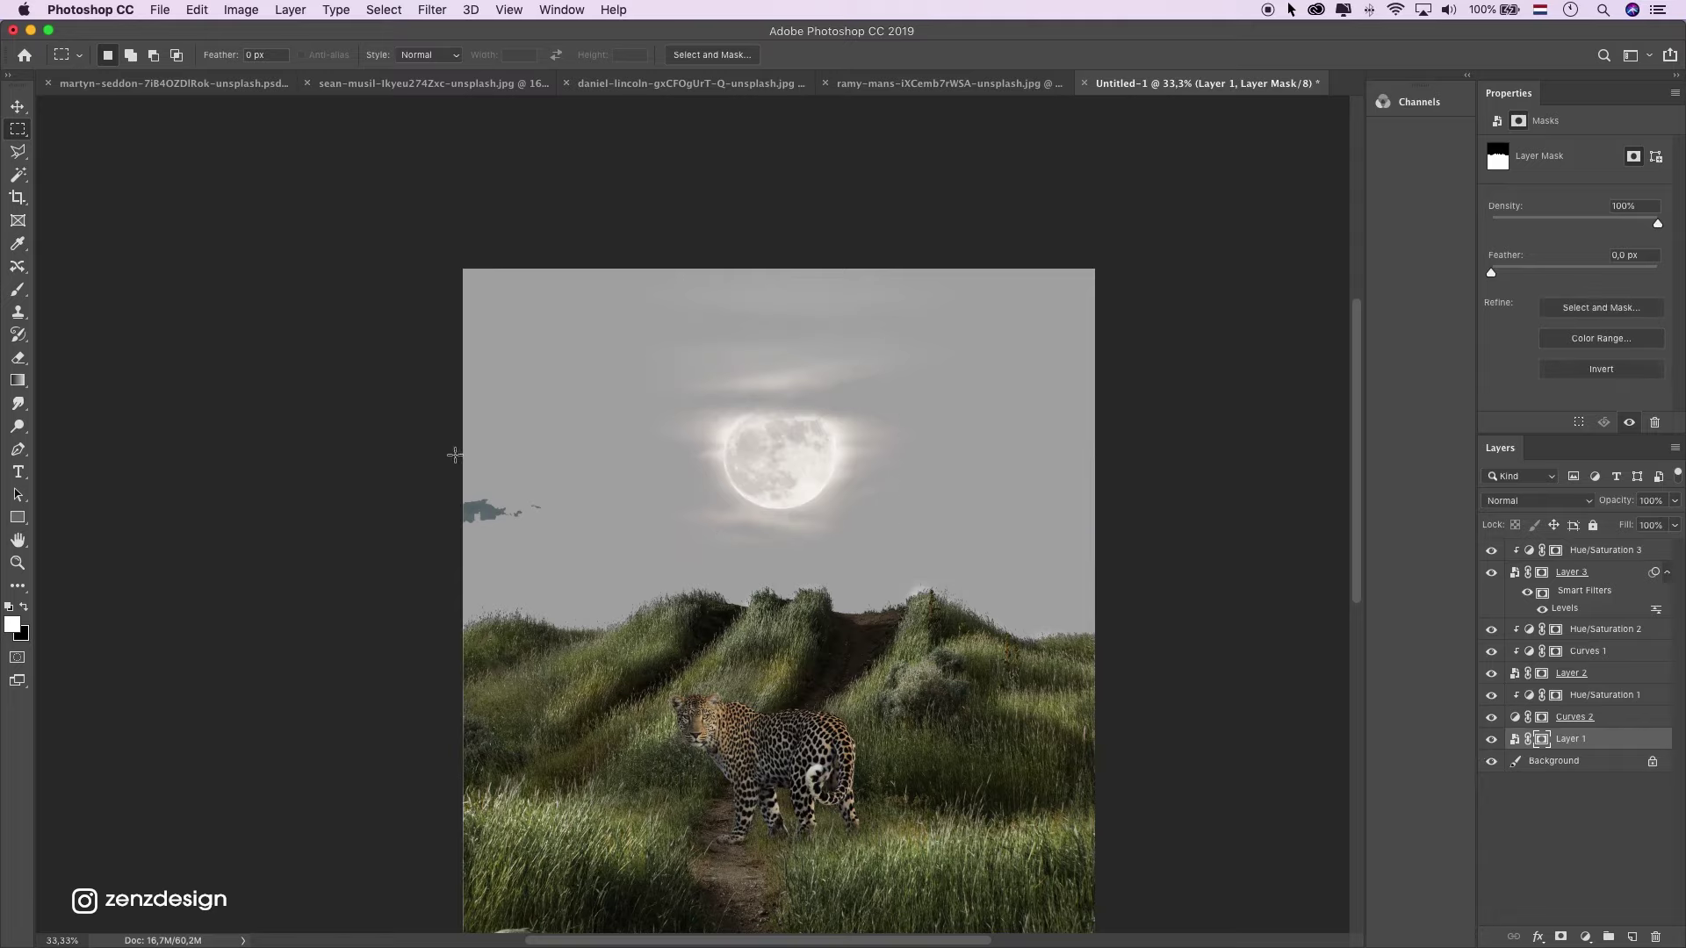
drag(451, 451, 599, 554)
key(Delete)
key(ctrl+d)
scroll(688, 369, down, 2)
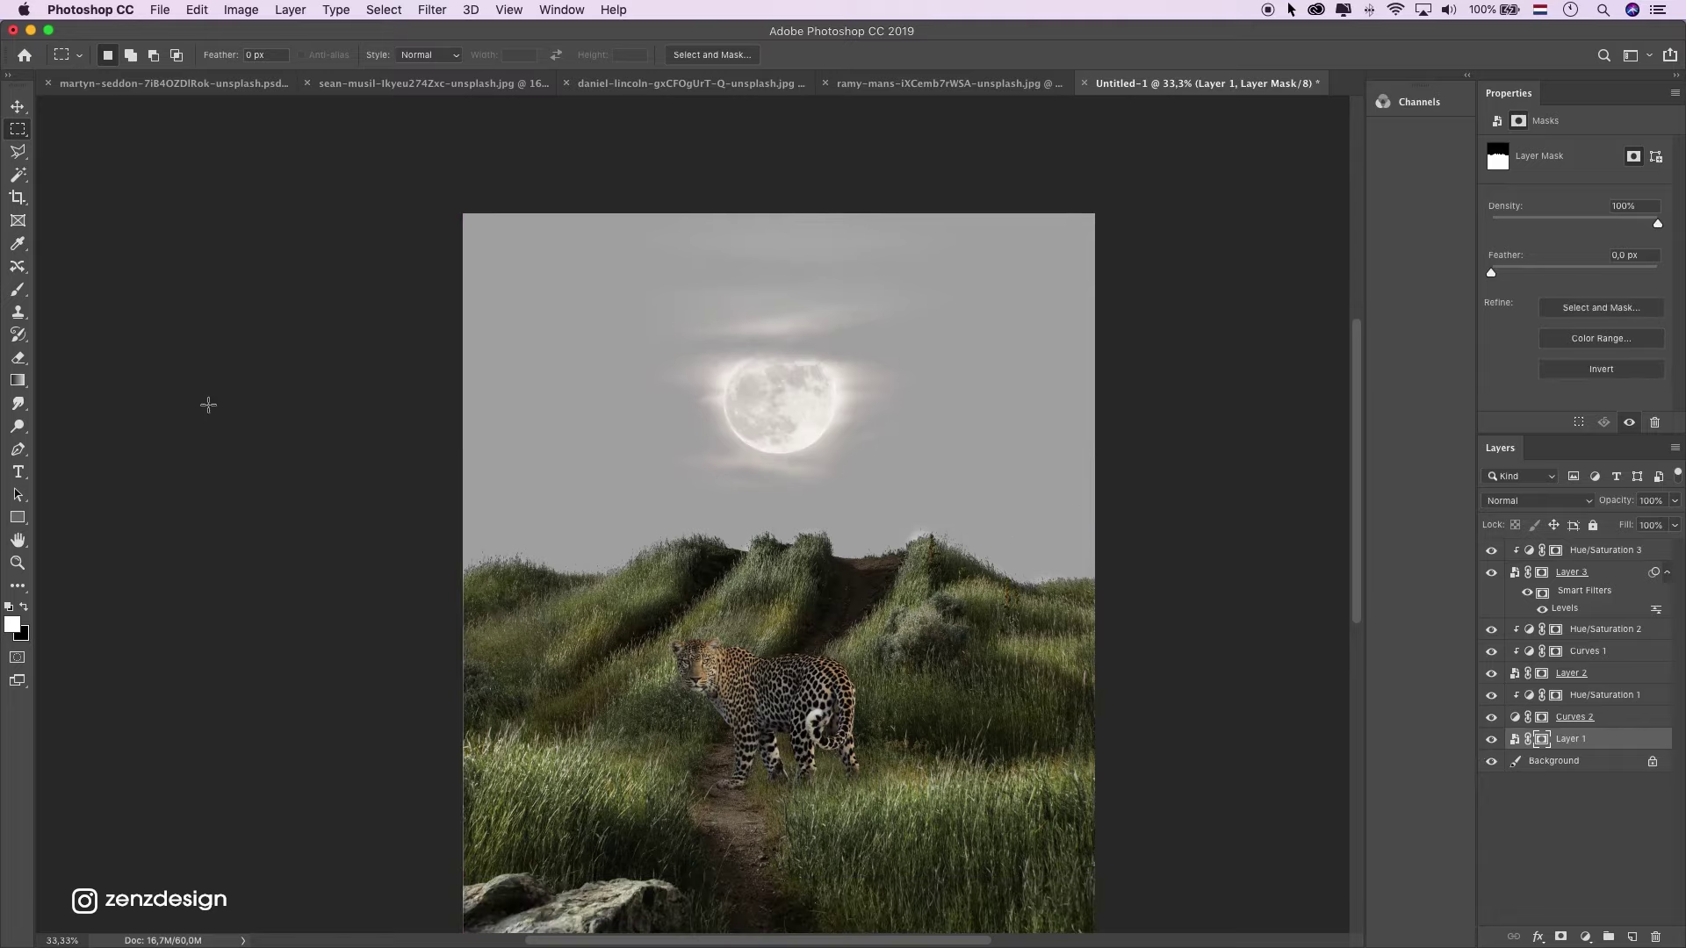
Copy the whole pink sunset sky image into the composite just above the Background layer and position it behind the moon.
click(19, 104)
click(914, 82)
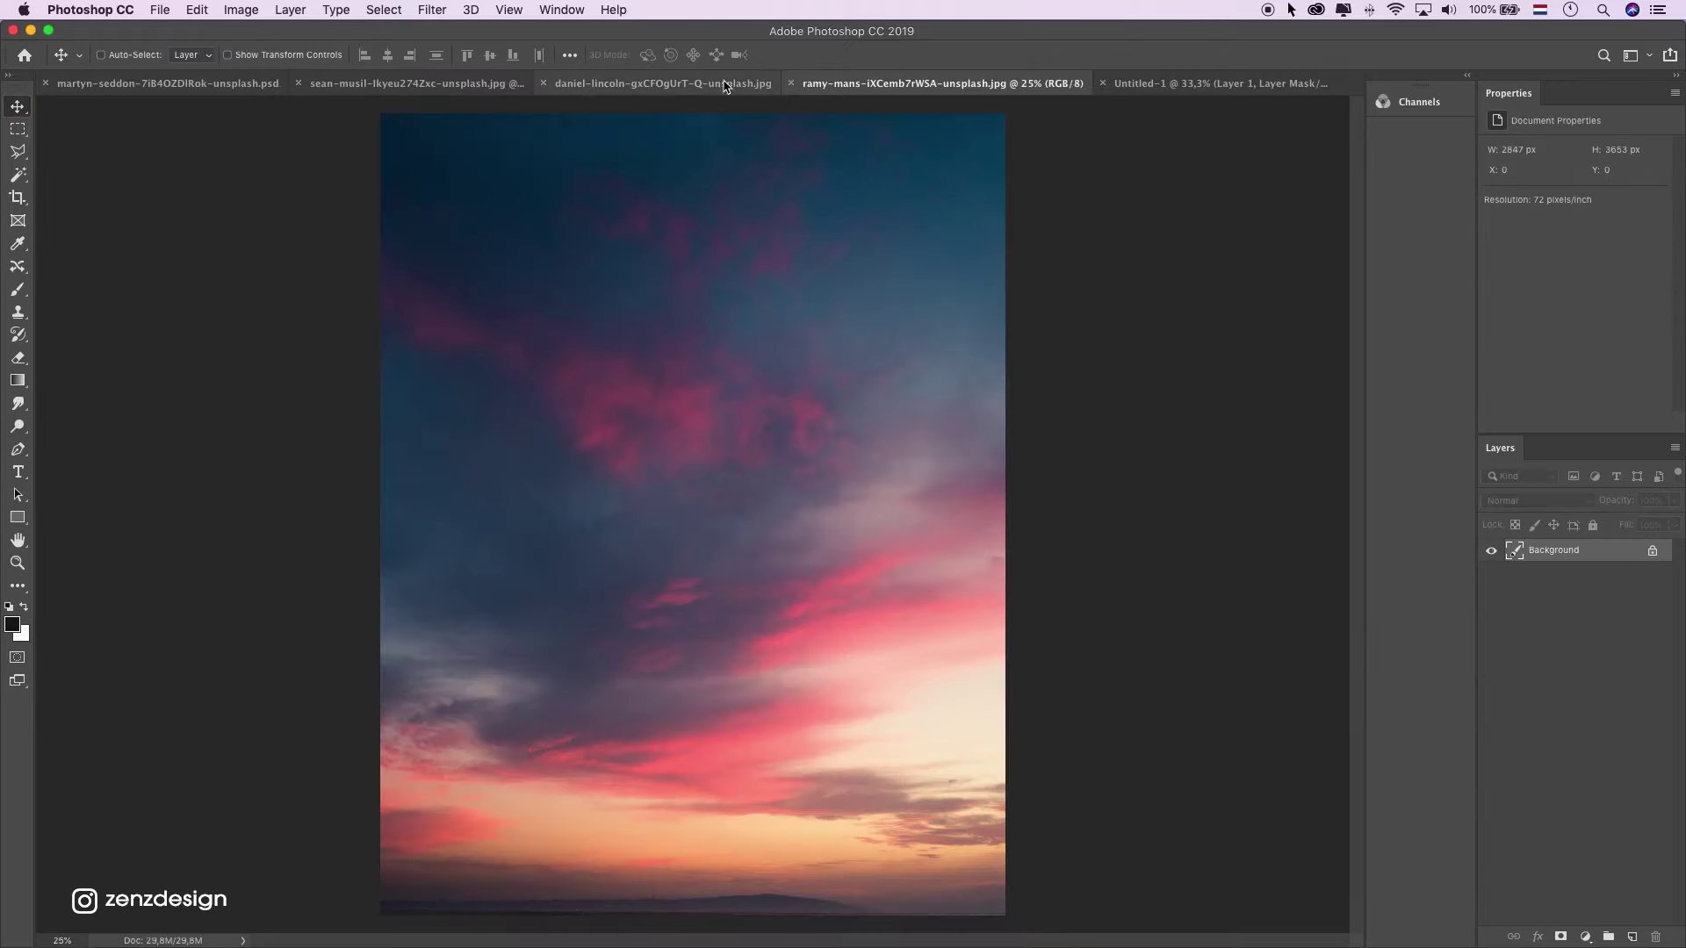
key(ctrl+a)
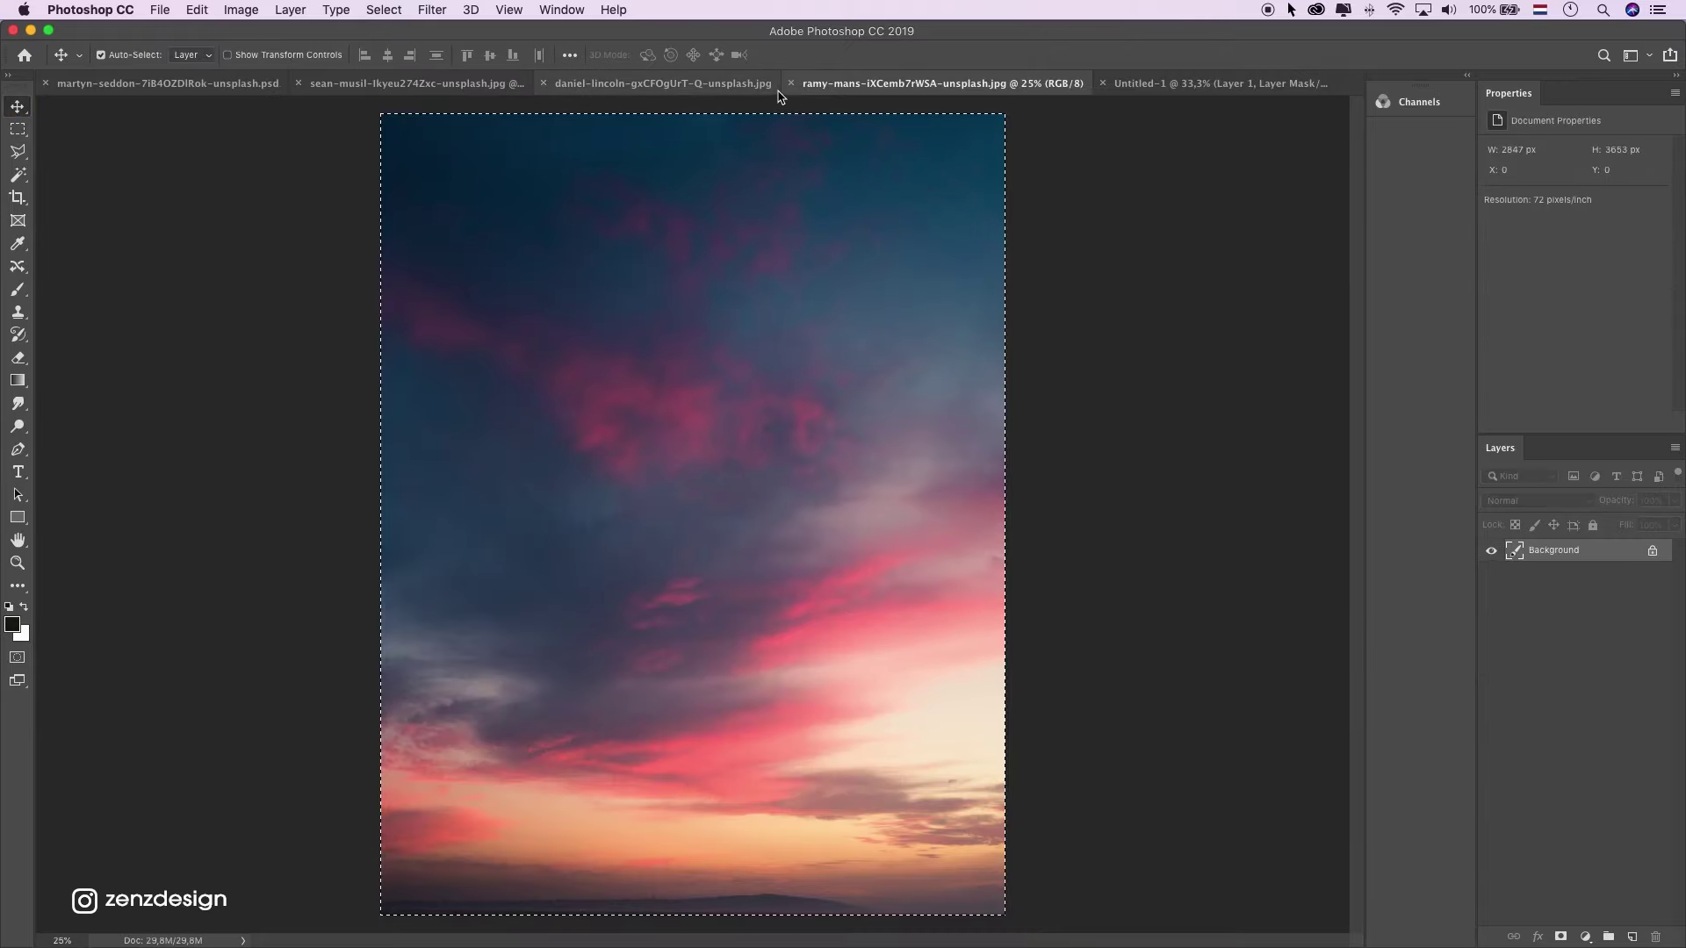
click(1147, 87)
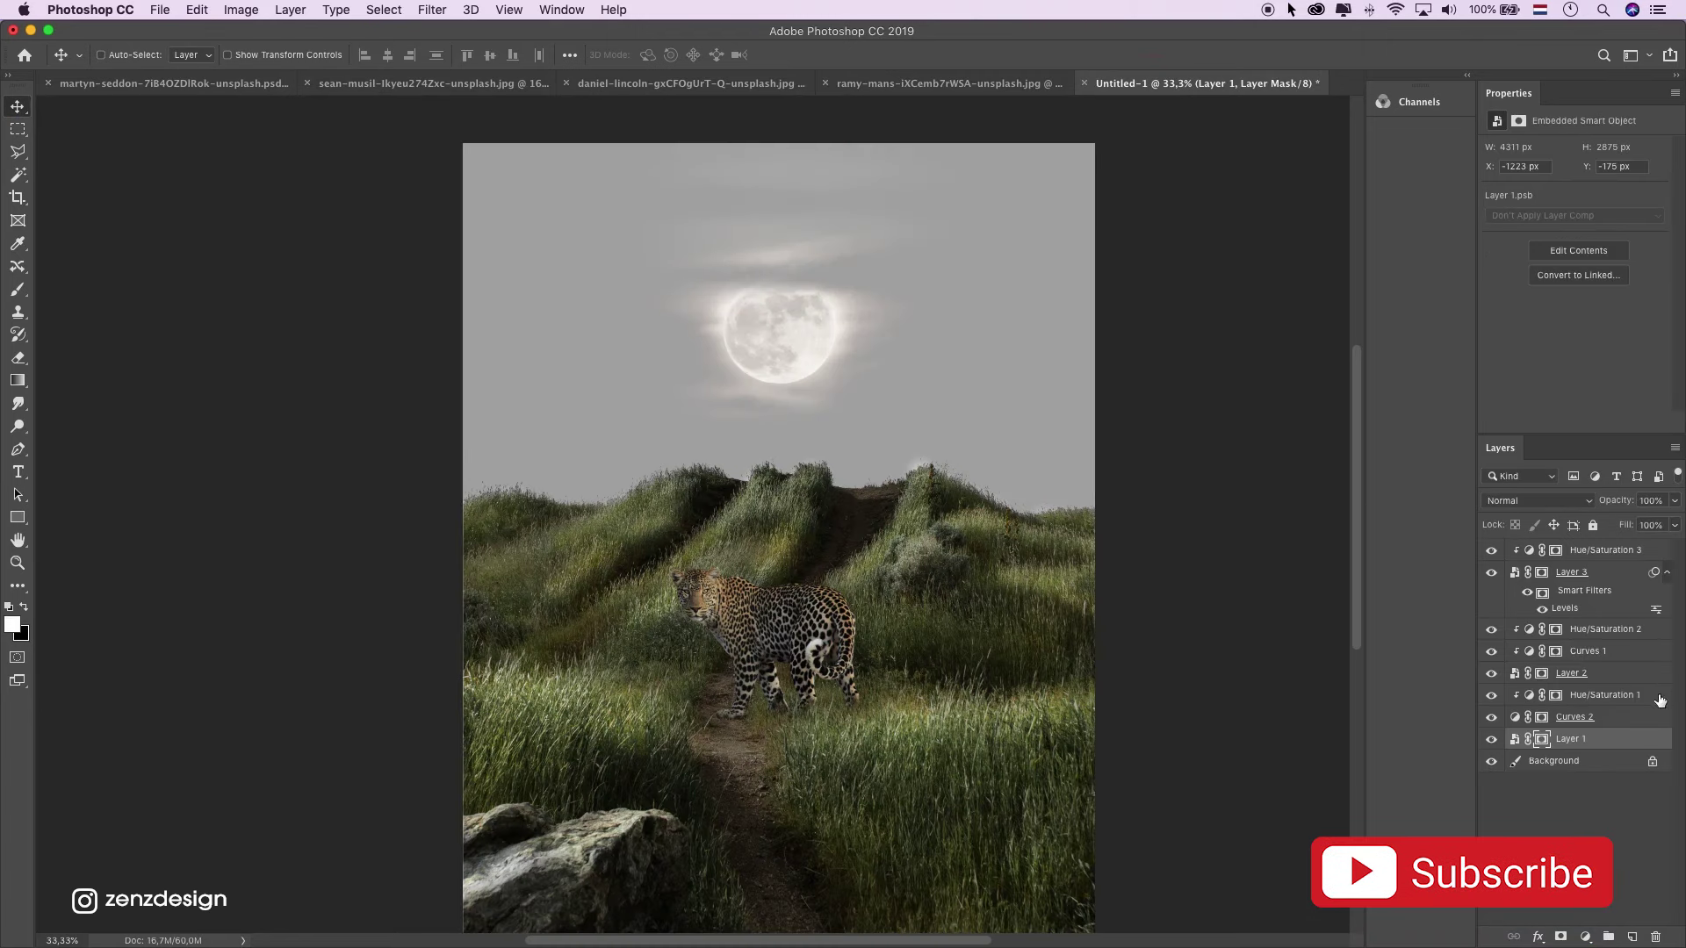
click(1578, 764)
key(cmd+v)
drag(878, 377, 1008, 361)
Clip the Curves 2 adjustment to Layer 1 so it darkens only the grassy landscape.
click(1578, 740)
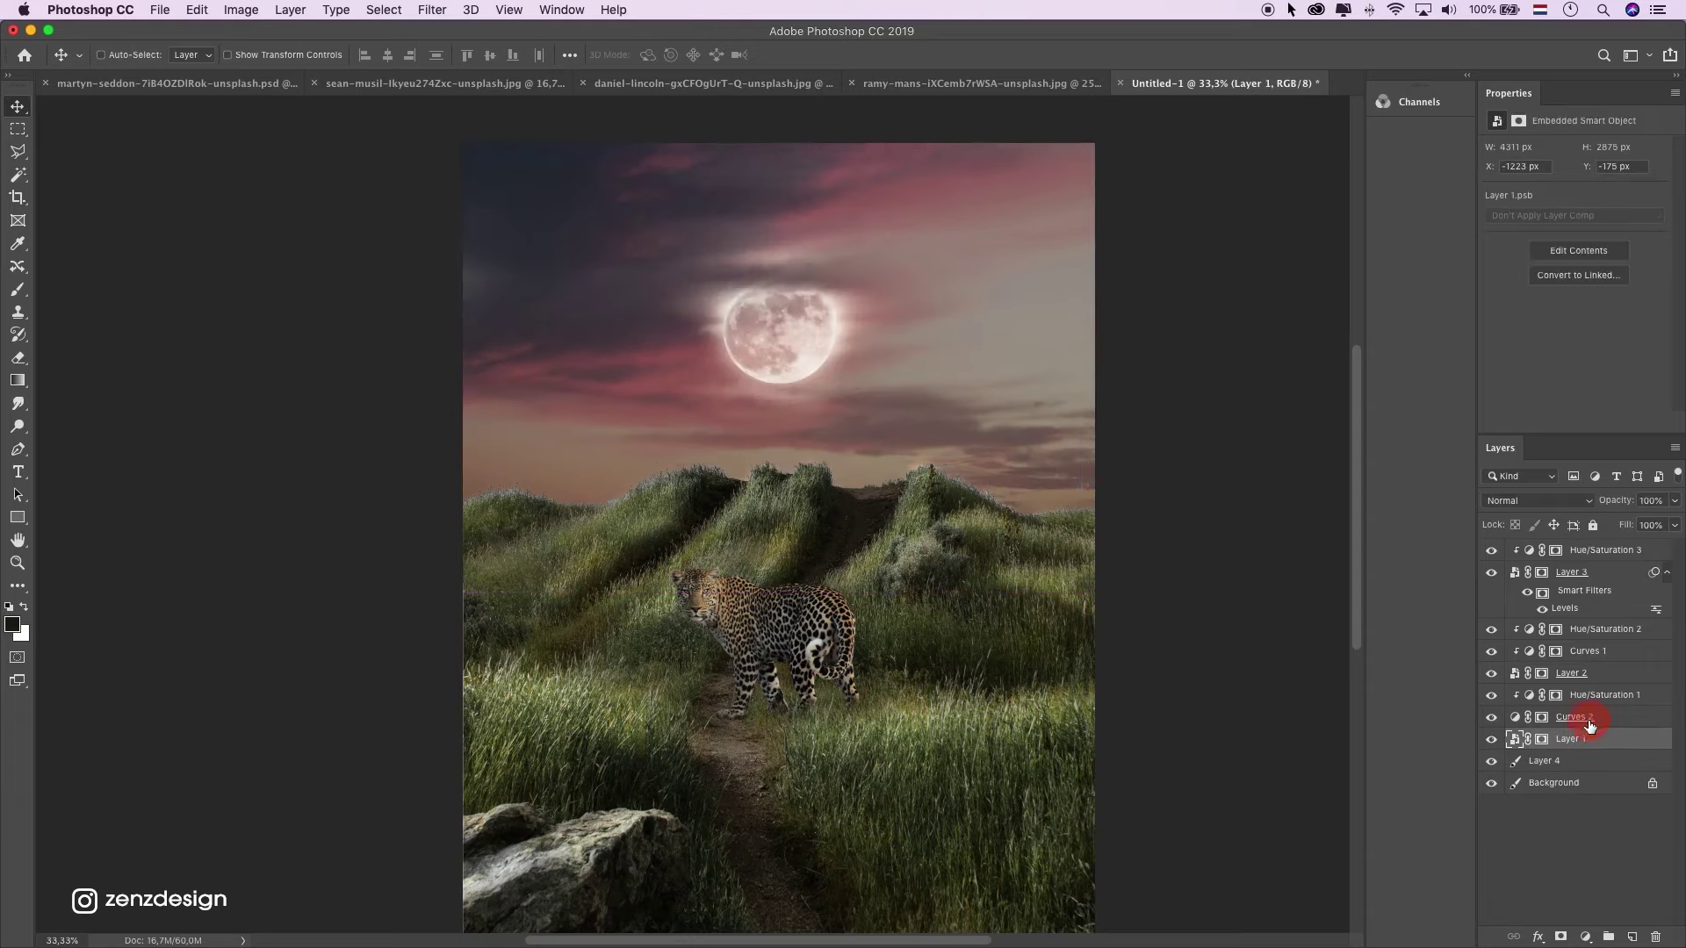
click(1580, 718)
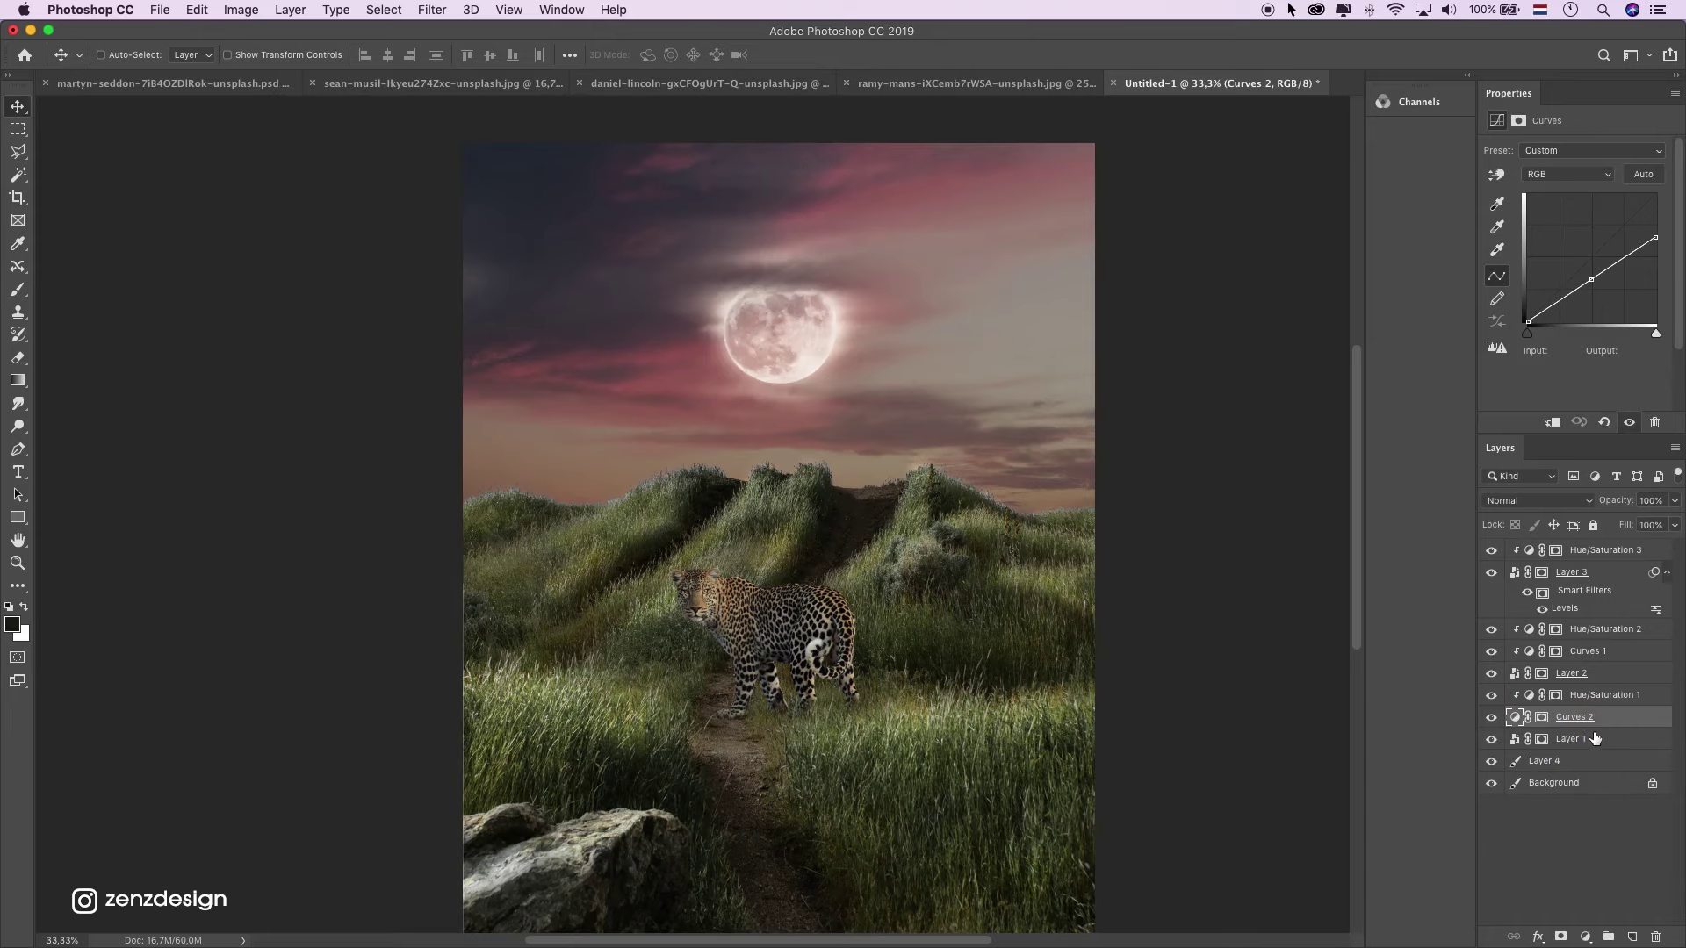
click(1554, 425)
click(1553, 425)
click(1553, 425)
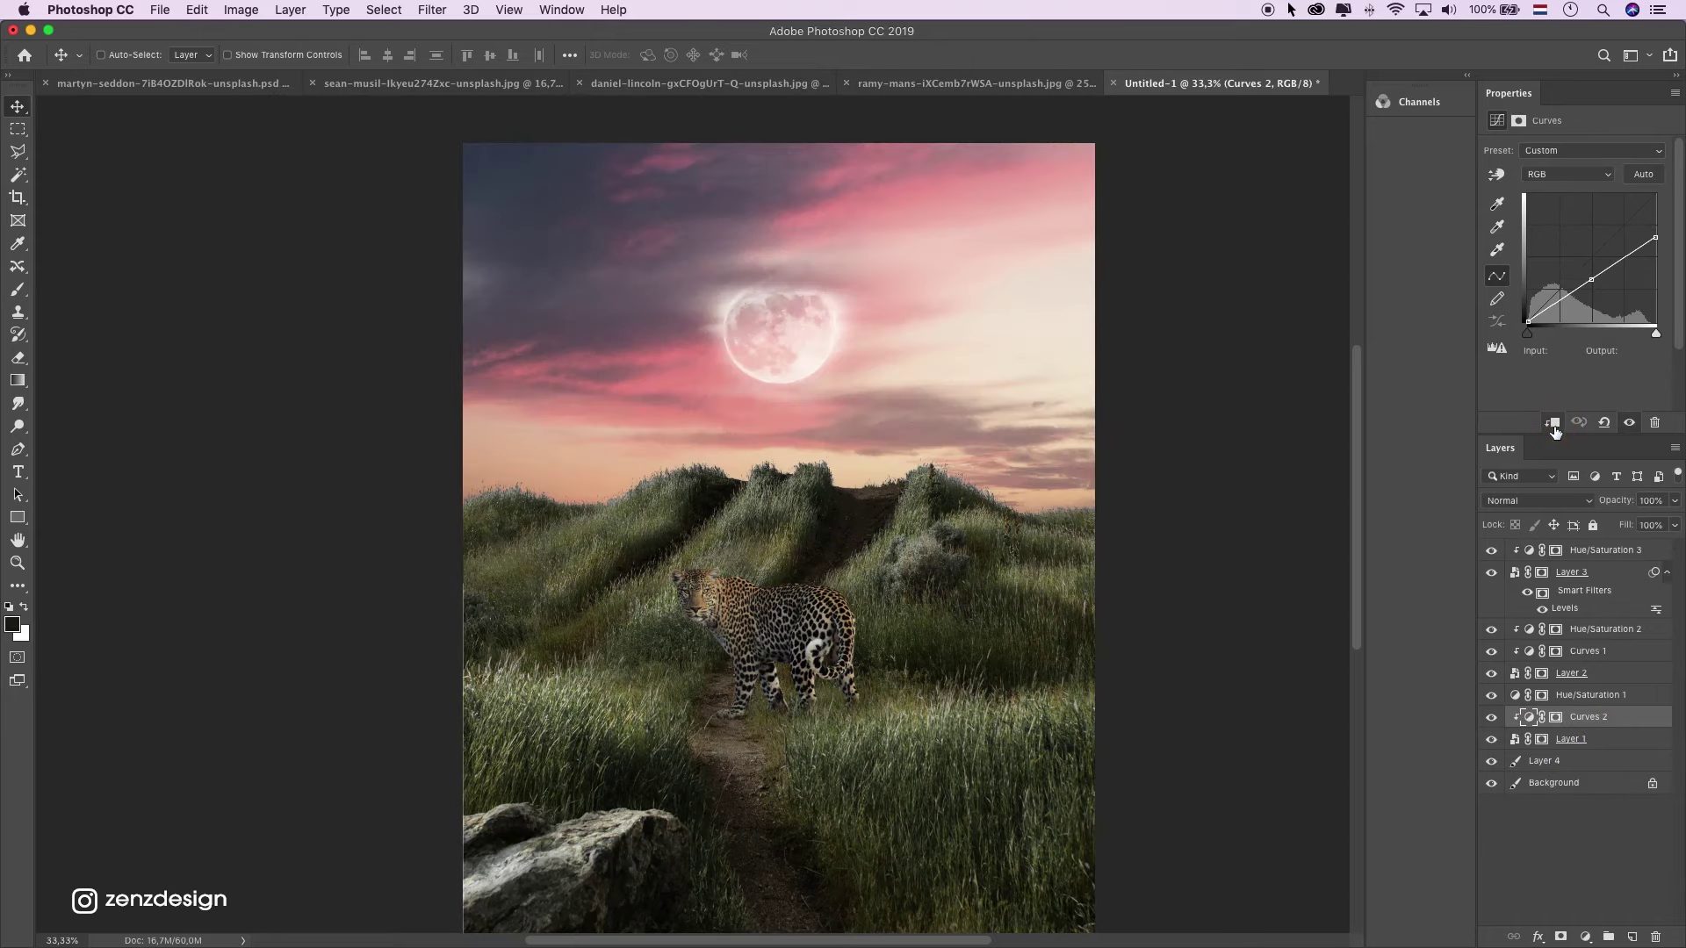
Scale the sunset sky on Layer 4 to about 2594 x 3328 px and reposition it to fill the area above the hills.
click(1574, 771)
key(super+t)
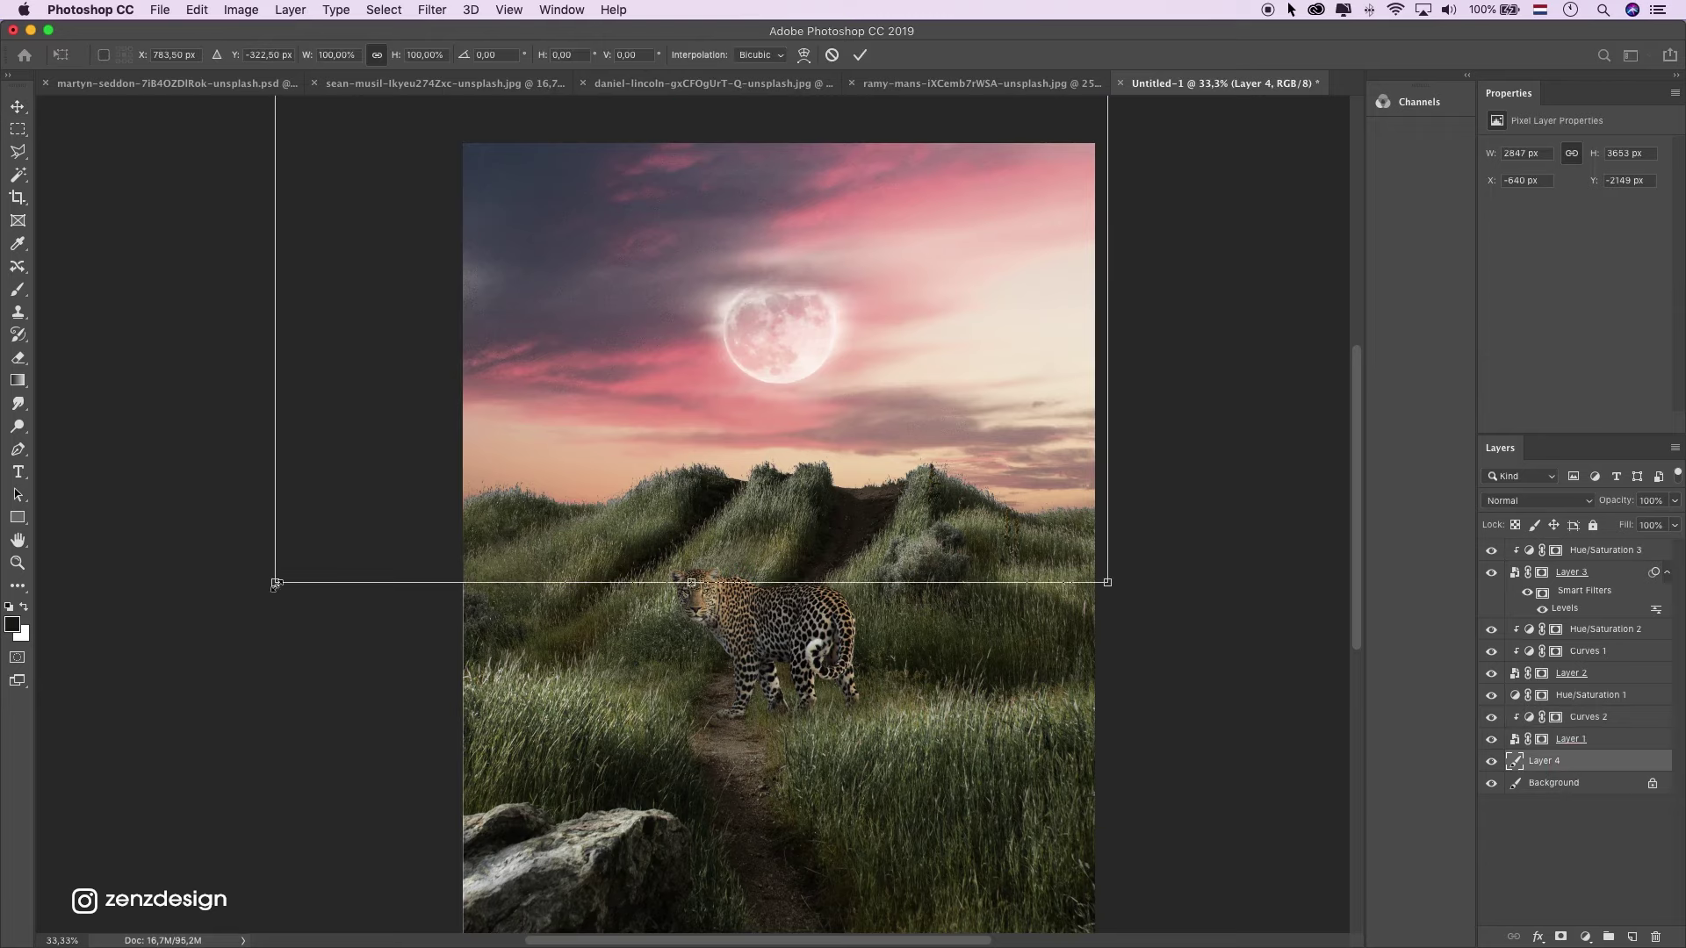
drag(275, 584, 433, 512)
drag(691, 336, 827, 432)
drag(371, 580, 460, 579)
mouse_move(733, 362)
mouse_down()
mouse_move(737, 462)
mouse_move(726, 355)
mouse_up()
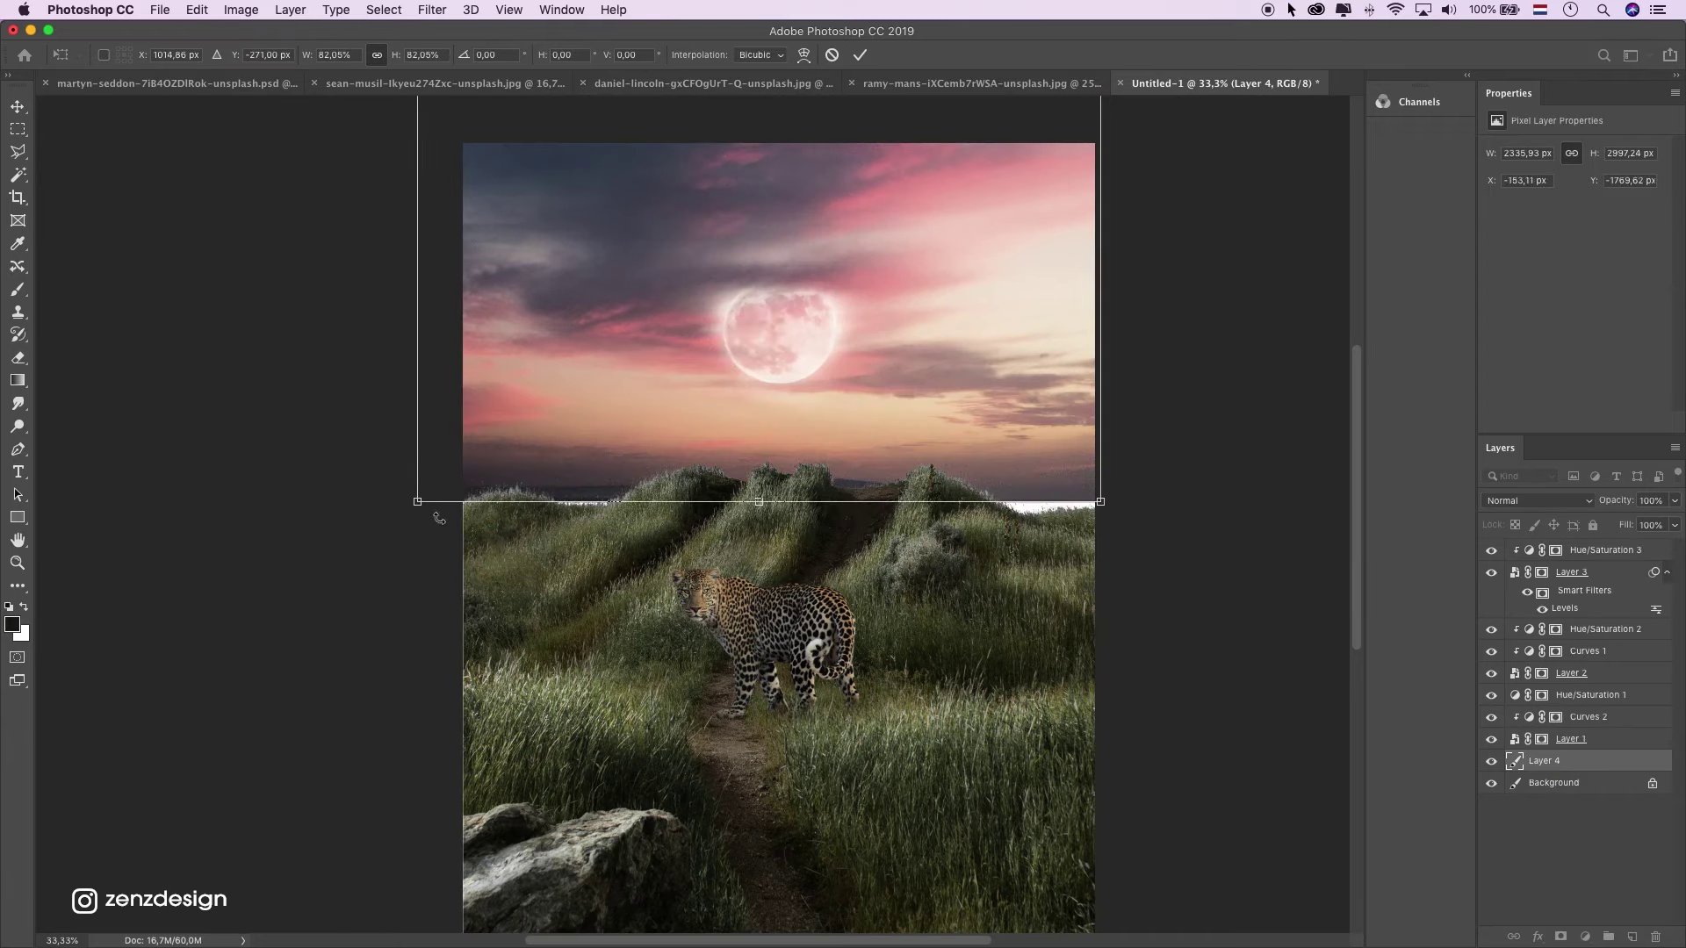
drag(417, 501, 337, 581)
drag(849, 369, 882, 334)
key(Return)
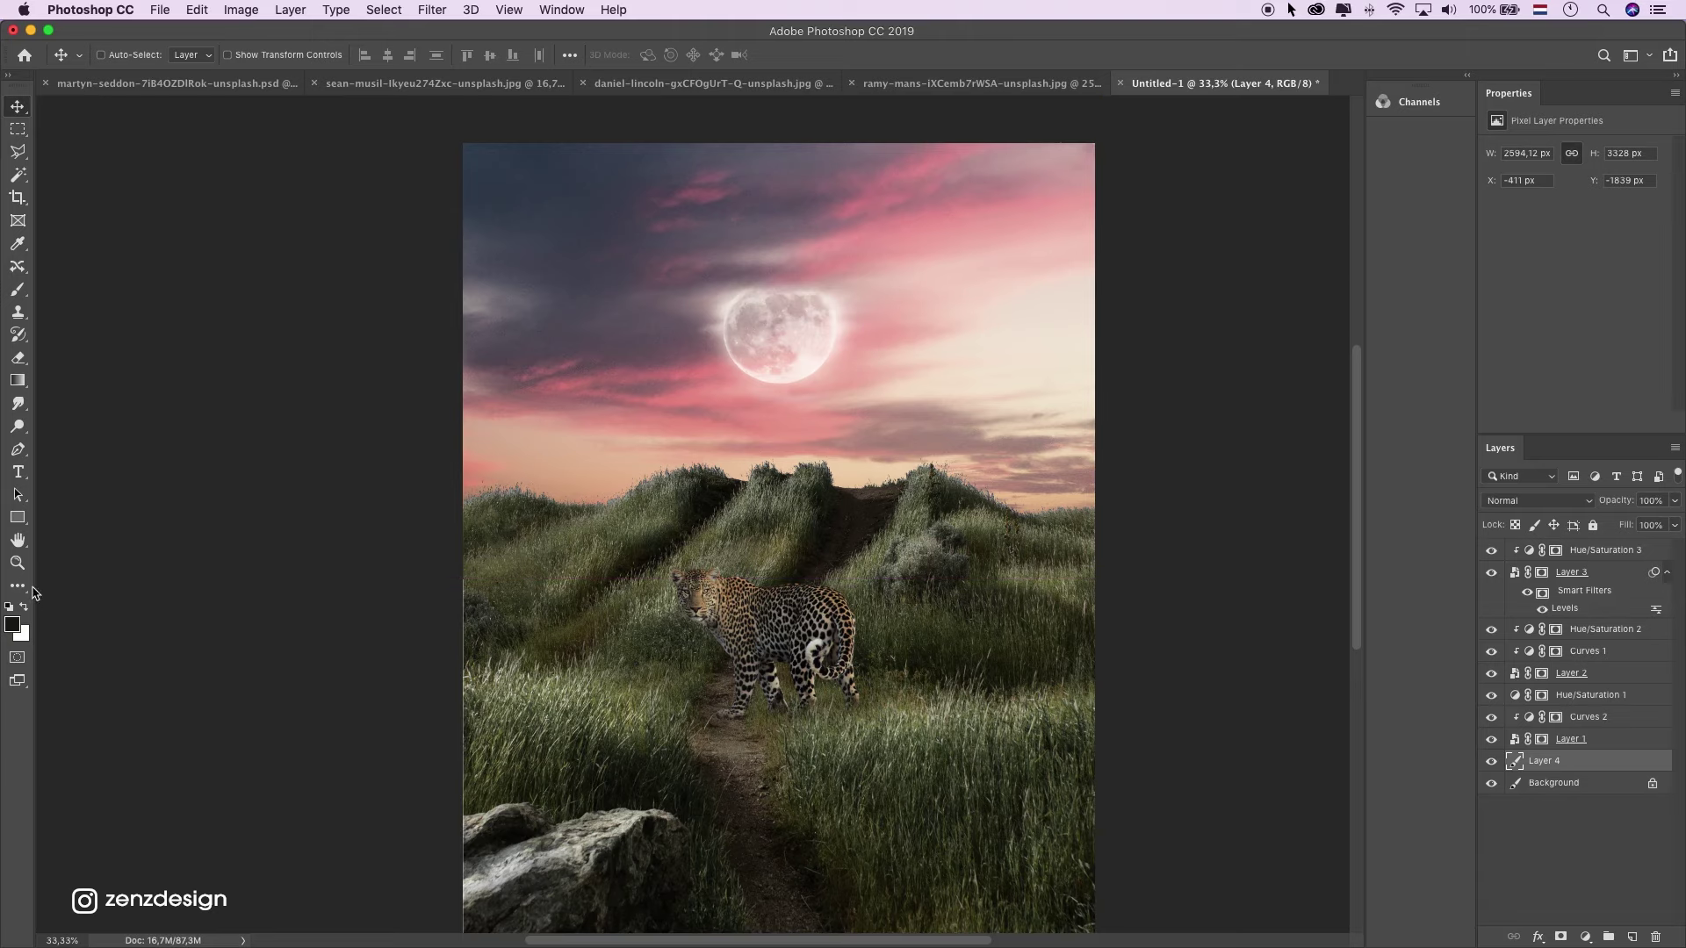
Inspect the grass edge against the sky and open Layer 1's mask in Select and Mask.
click(17, 562)
click(407, 591)
click(380, 593)
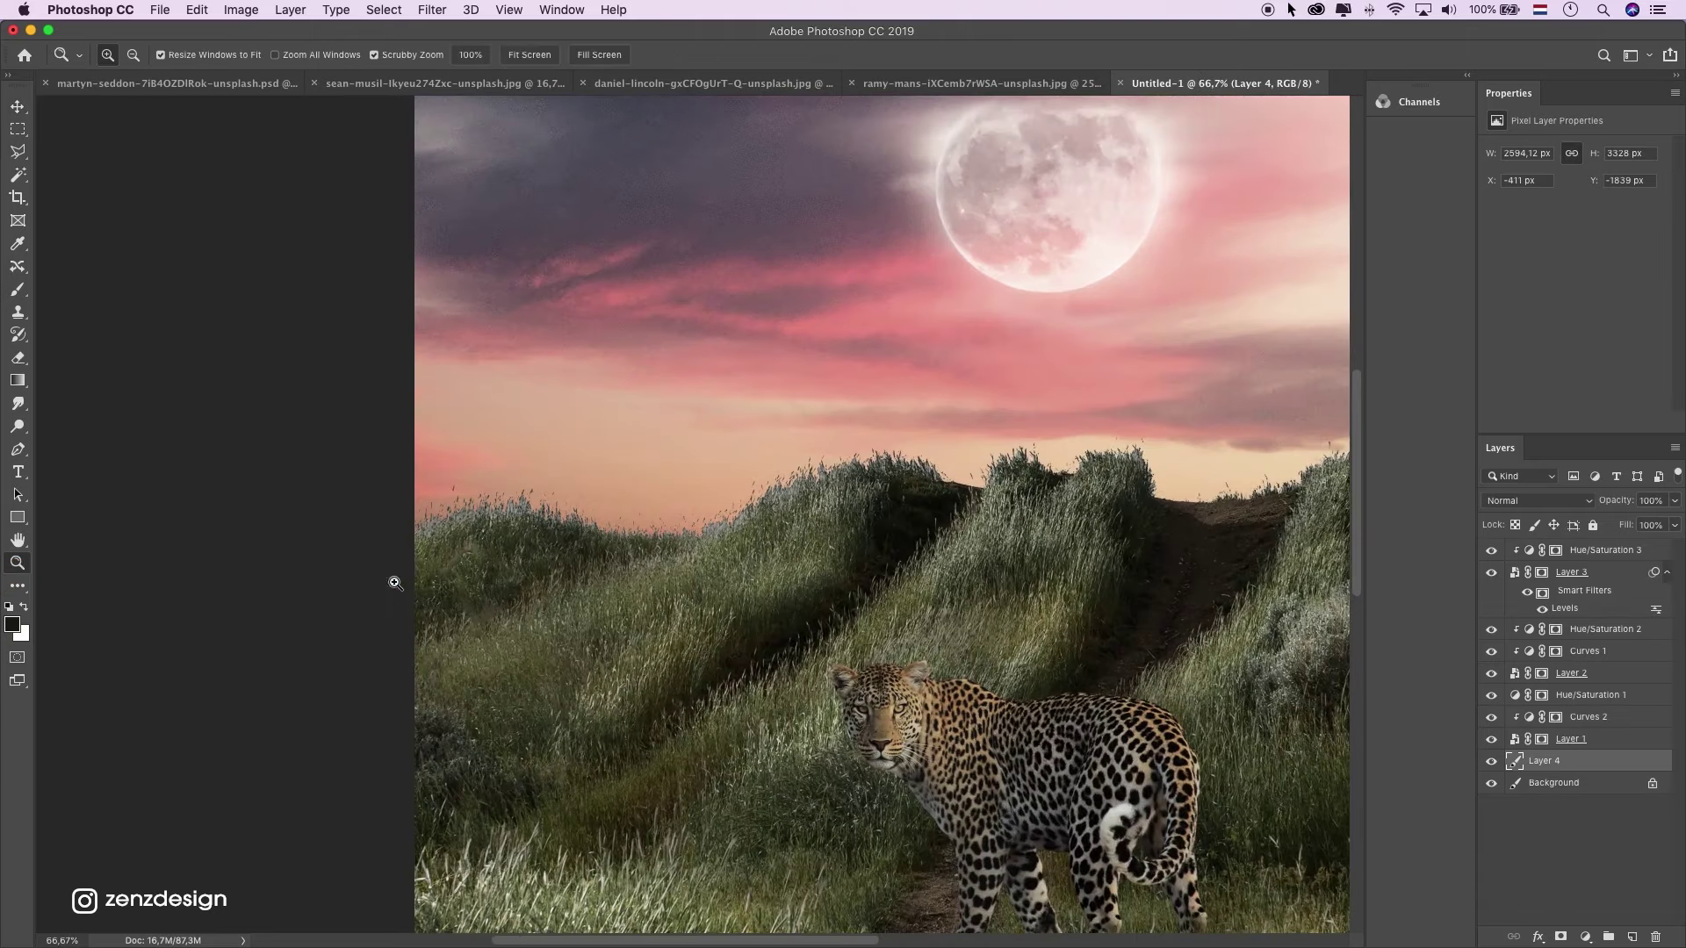
click(439, 528)
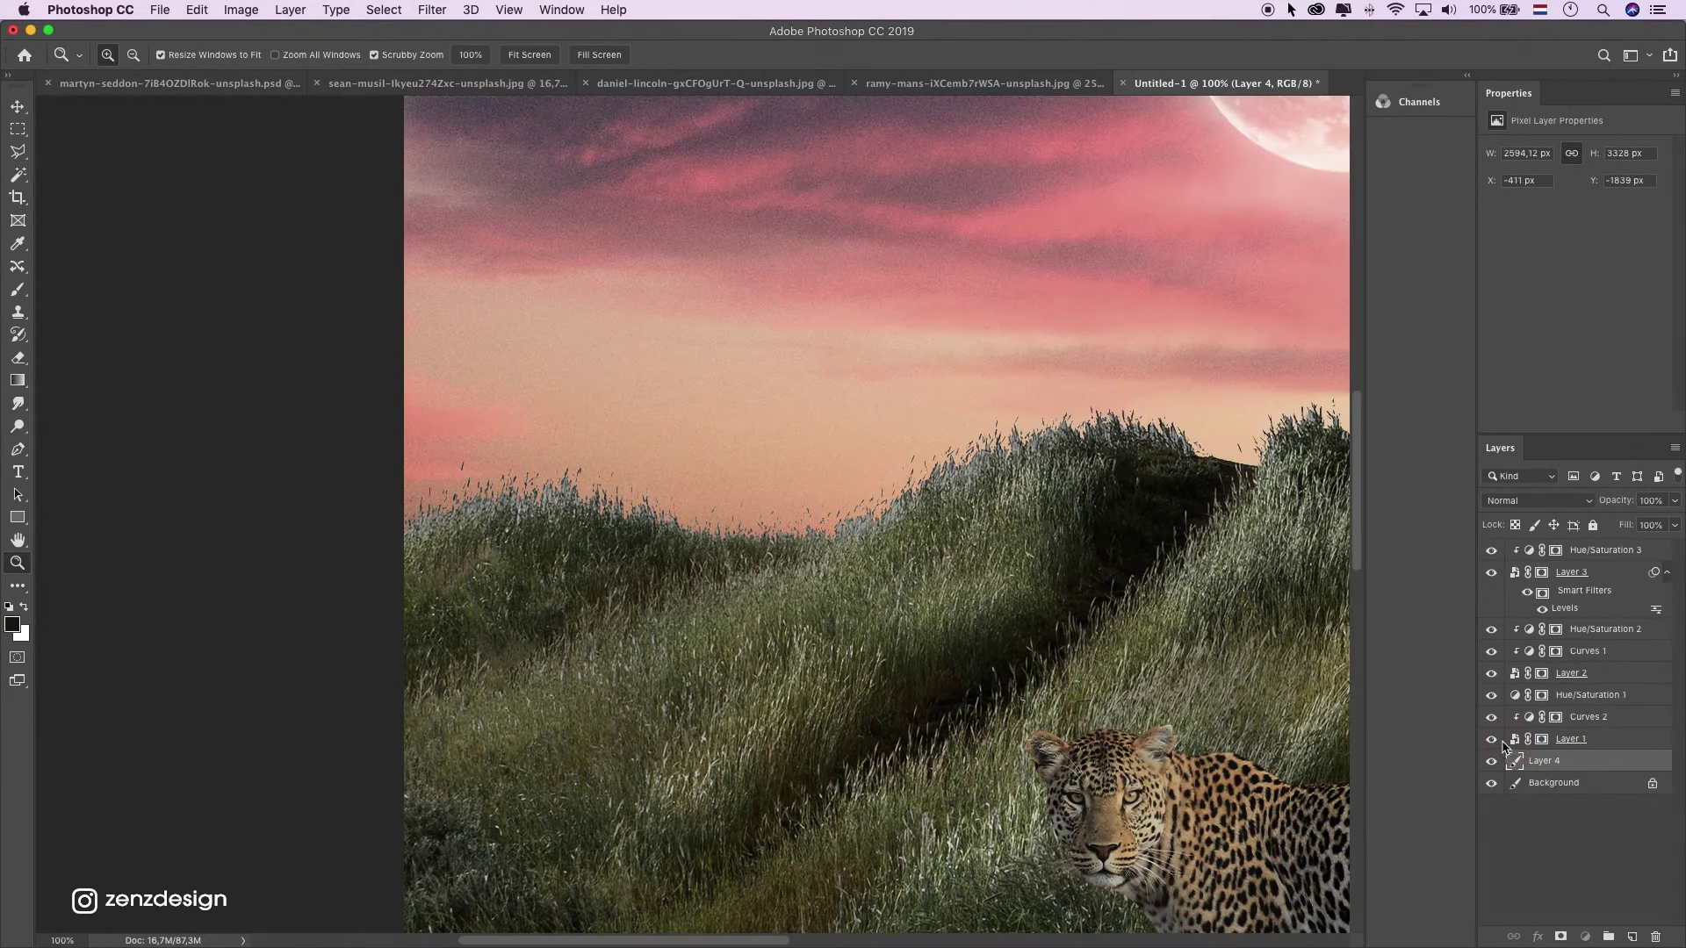
click(1571, 739)
click(1490, 739)
click(1490, 739)
click(1542, 740)
right_click(1543, 746)
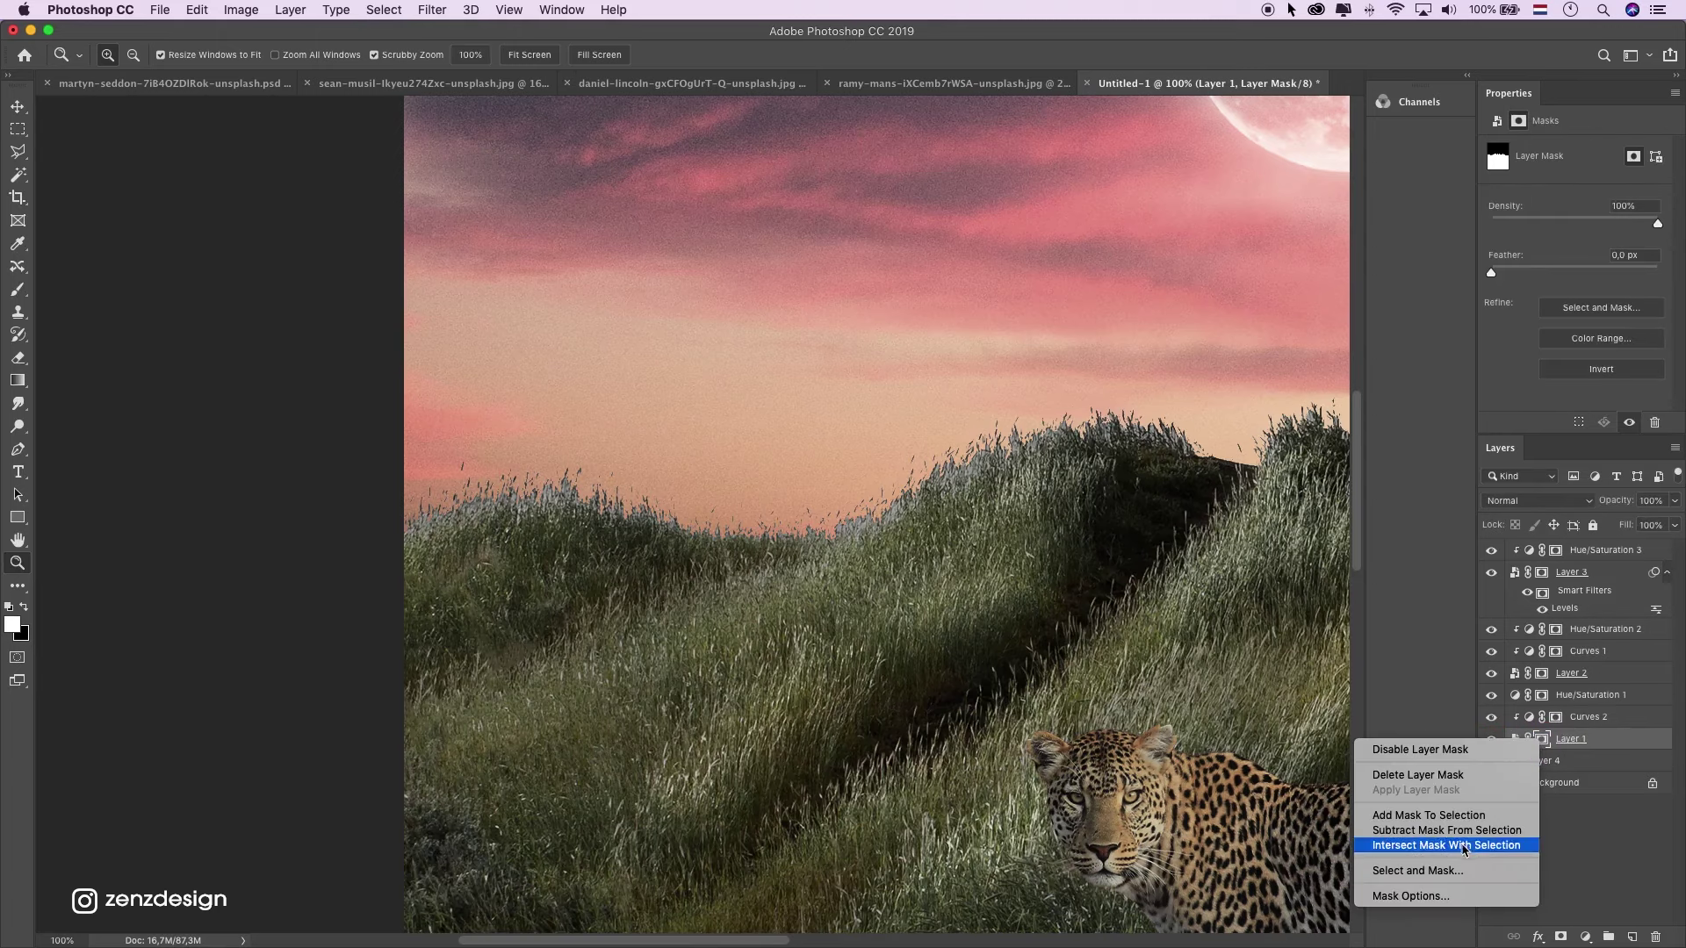
click(748, 425)
key(super+alt+r)
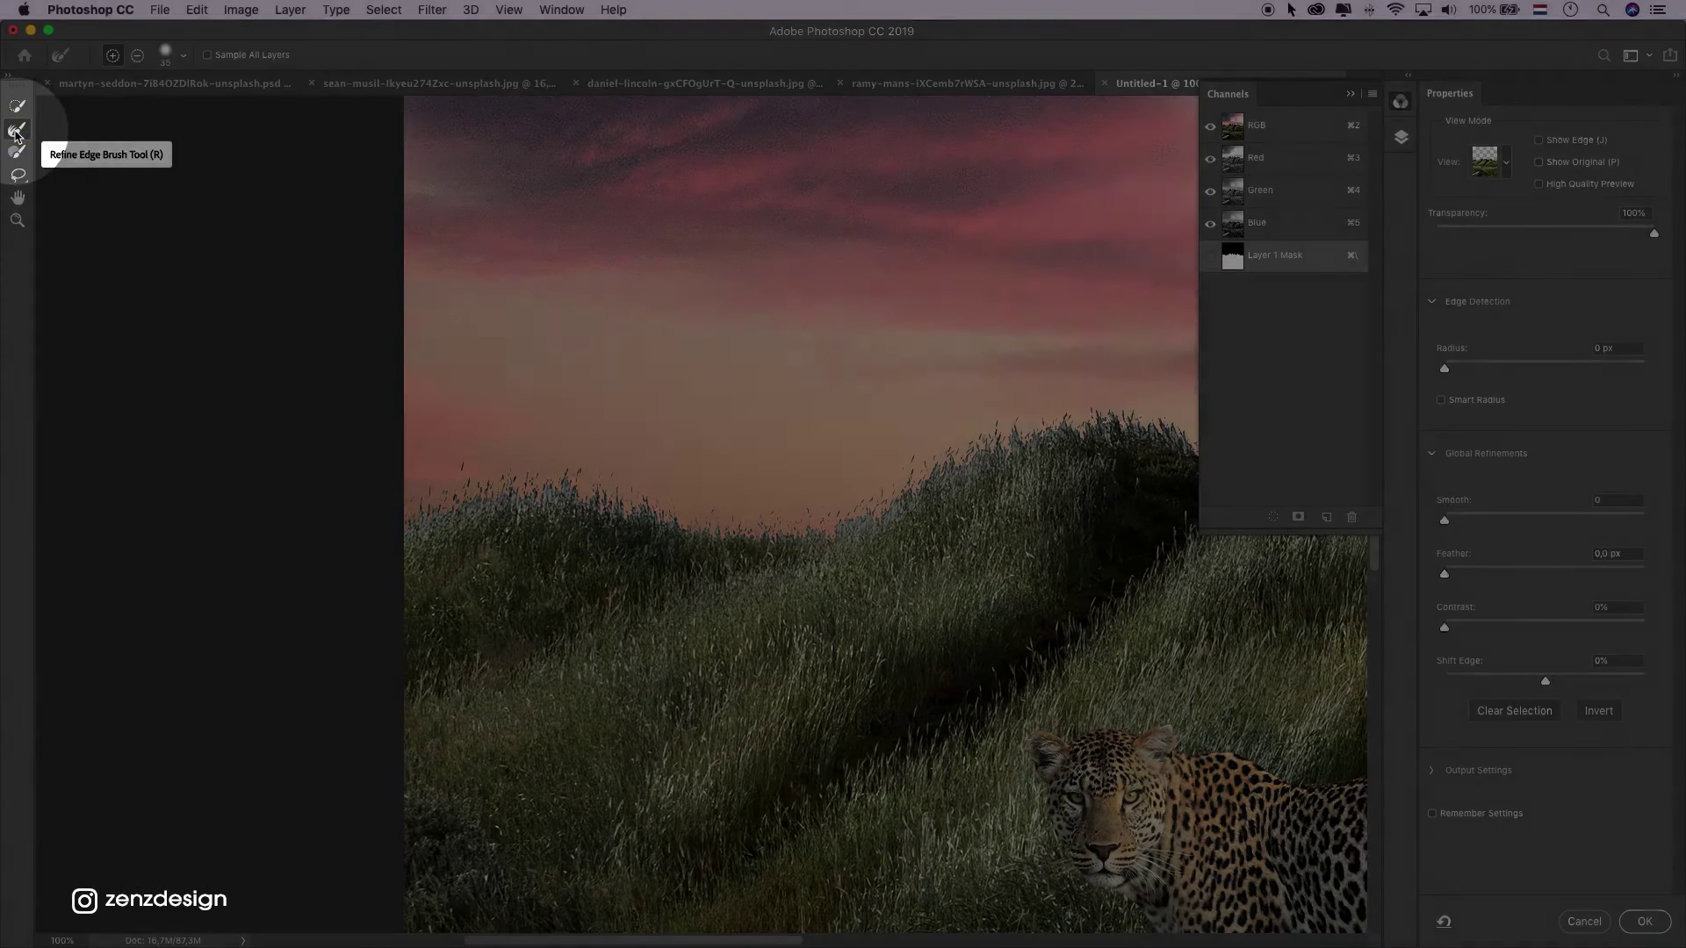
Refine the mask edge along the ridge's left grass section with the Refine Edge Brush at 50 px.
click(18, 130)
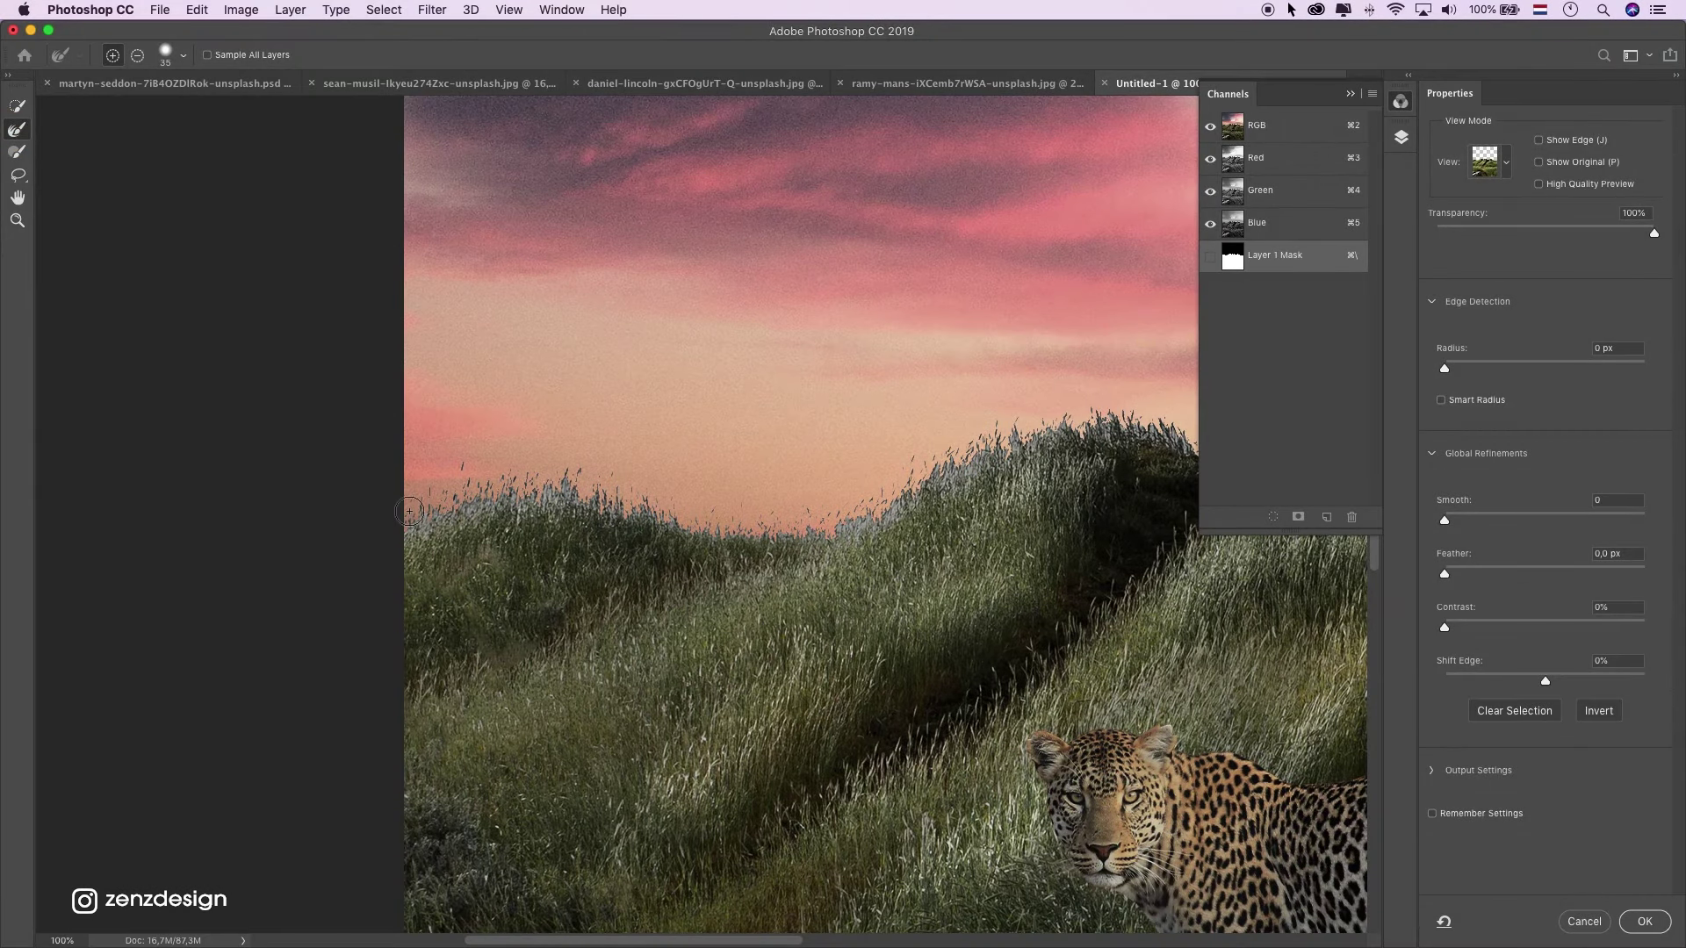
key(bracketright)
key(bracketright)
key(bracketright)
mouse_move(404, 518)
mouse_down()
mouse_move(591, 477)
mouse_move(413, 527)
mouse_move(633, 493)
mouse_move(812, 544)
mouse_move(796, 526)
mouse_move(952, 452)
mouse_move(783, 524)
mouse_up()
drag(982, 463, 1115, 419)
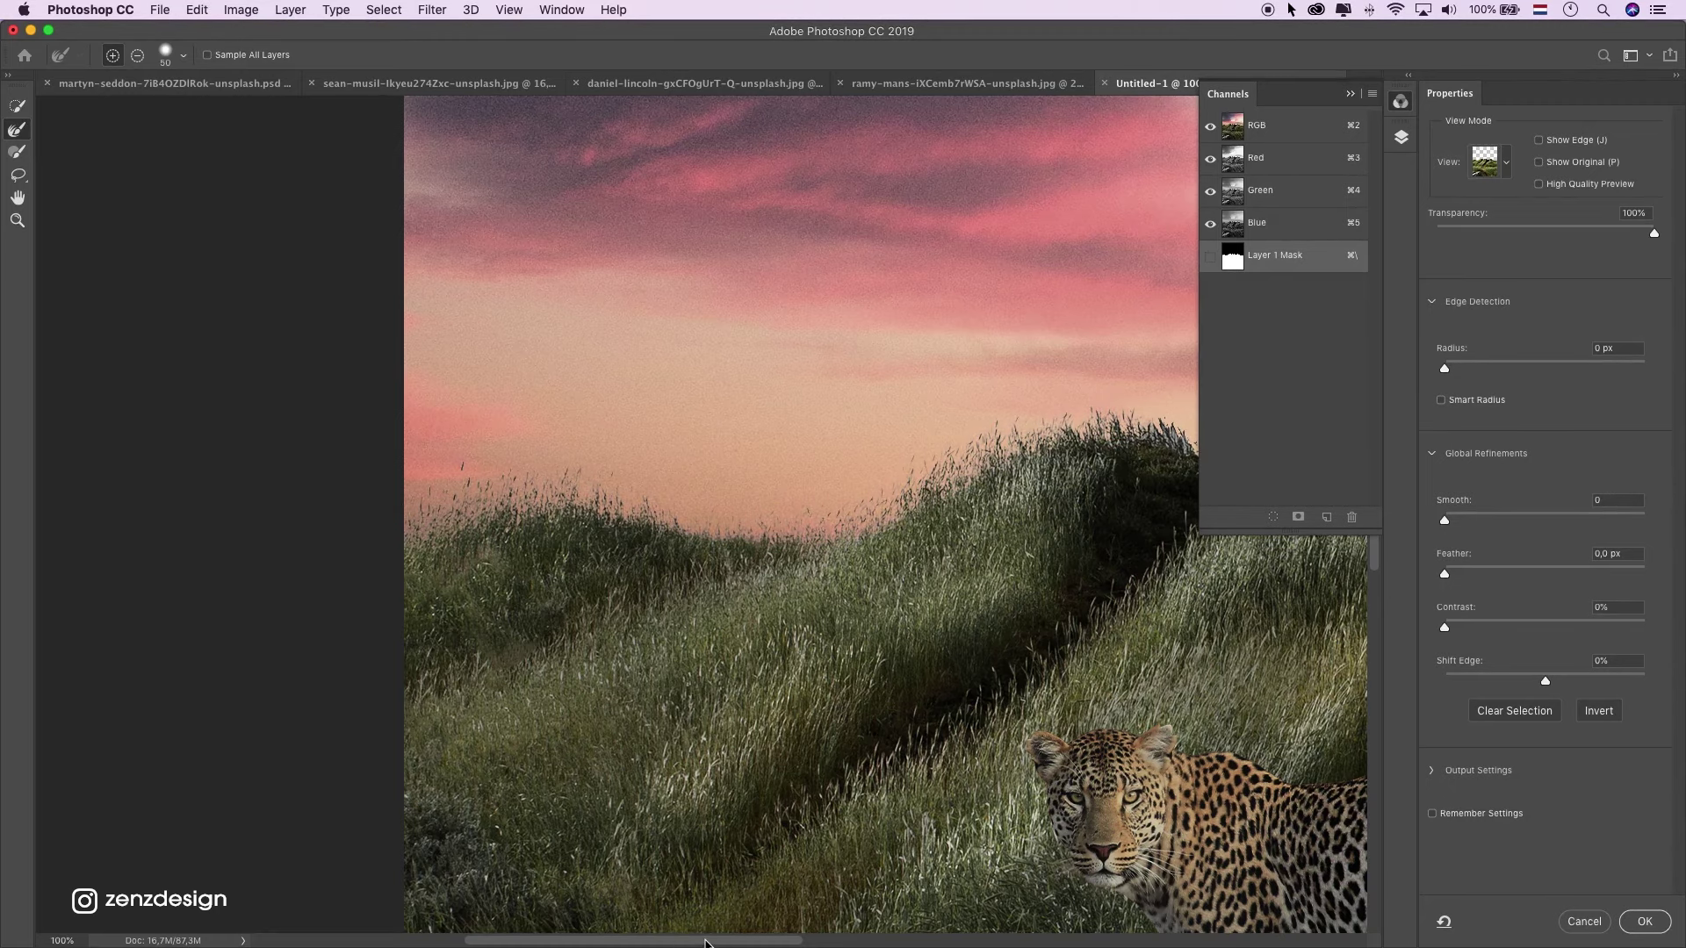
Continue refining the mask edge along the central grass mounds and the dirt path crest.
drag(705, 941, 801, 938)
drag(777, 431, 874, 443)
scroll(764, 564, right, 5)
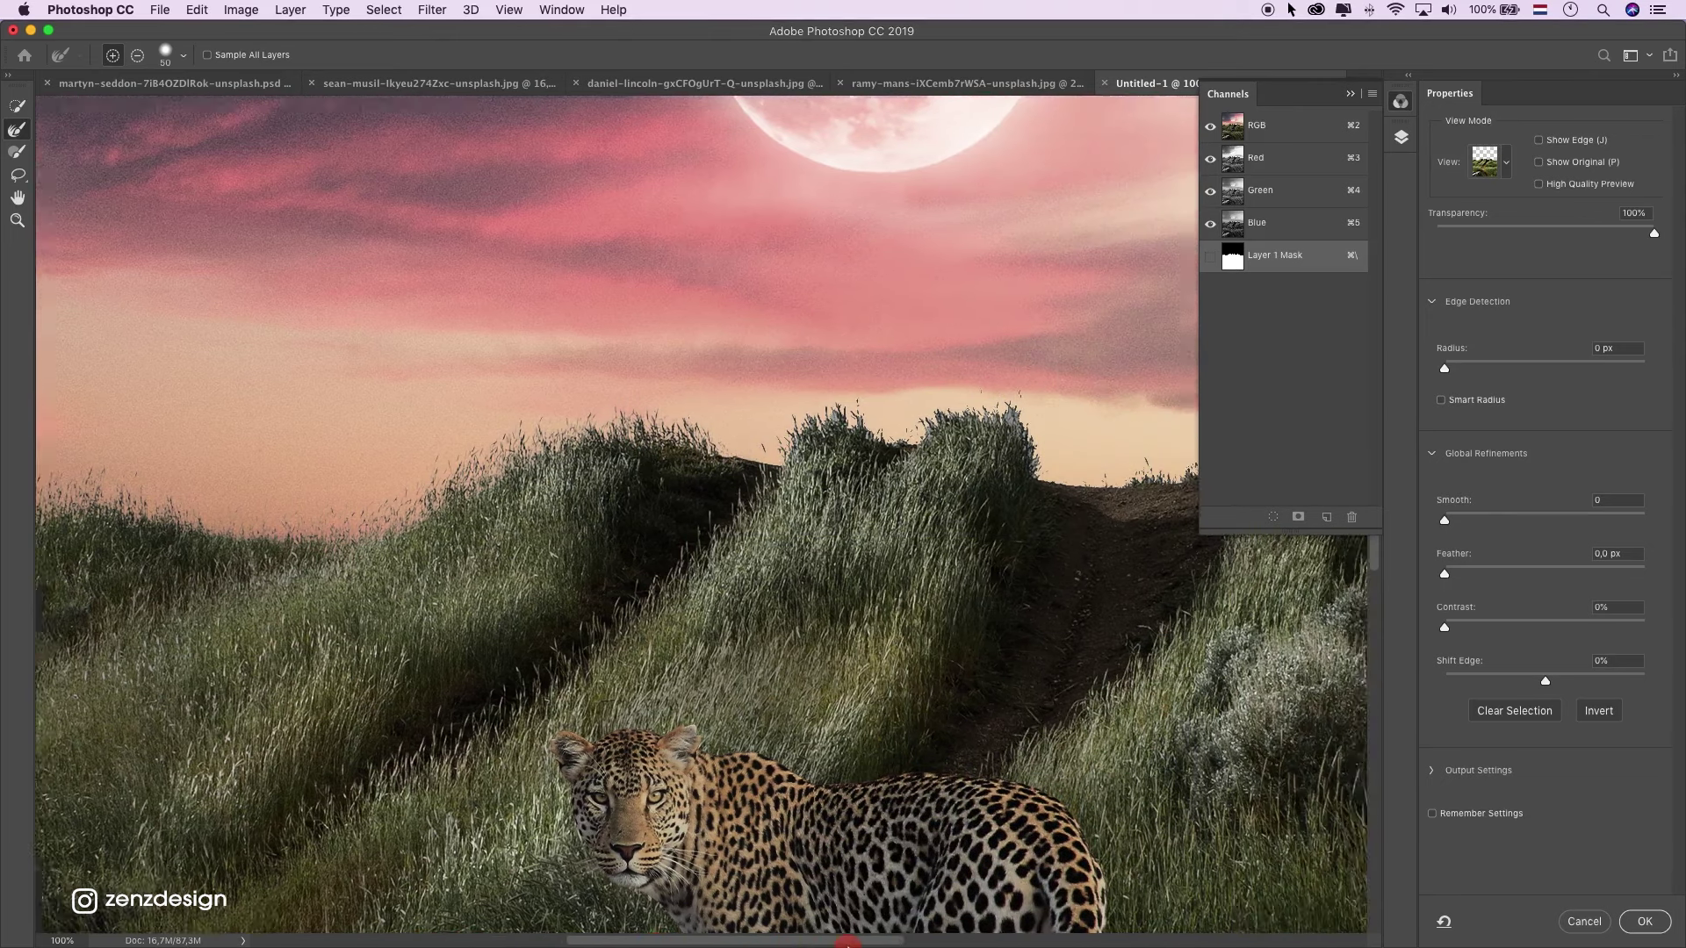
mouse_move(771, 415)
mouse_down()
mouse_move(893, 415)
mouse_move(938, 465)
mouse_move(980, 480)
mouse_up()
drag(773, 943, 863, 942)
click(873, 418)
drag(874, 418, 1001, 474)
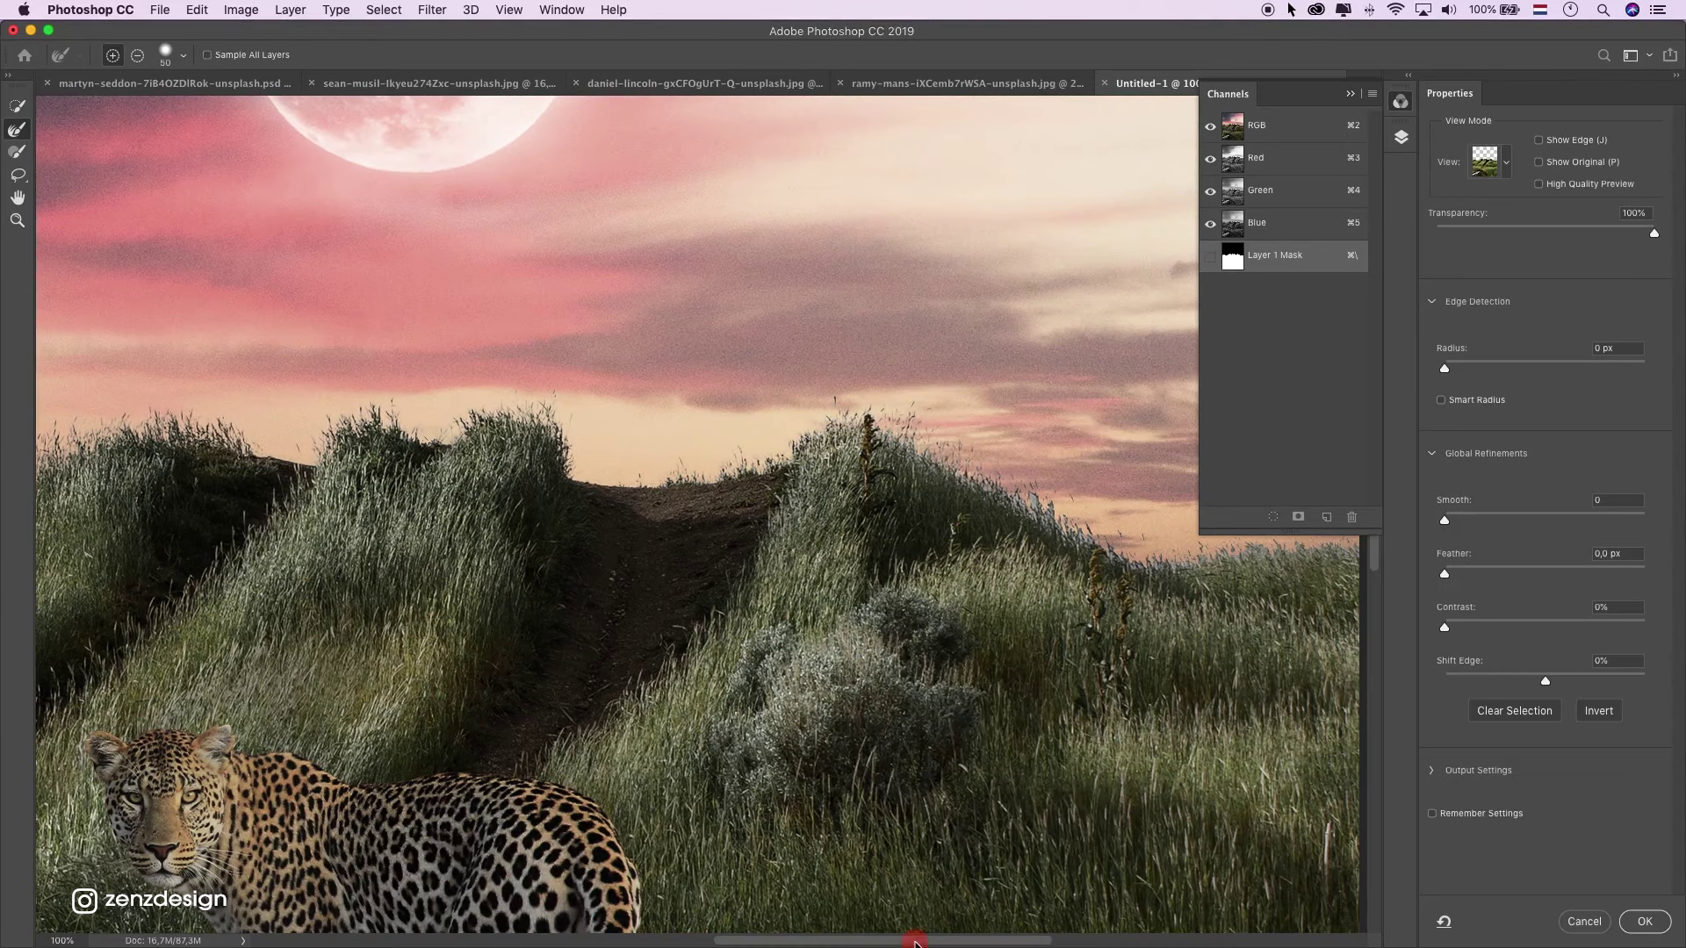
Refine the grass edge along the right slope to the image border and apply the refined mask to Layer 1.
drag(916, 942, 999, 942)
mouse_move(569, 429)
mouse_down()
mouse_move(839, 569)
mouse_move(911, 542)
mouse_move(1053, 558)
mouse_up()
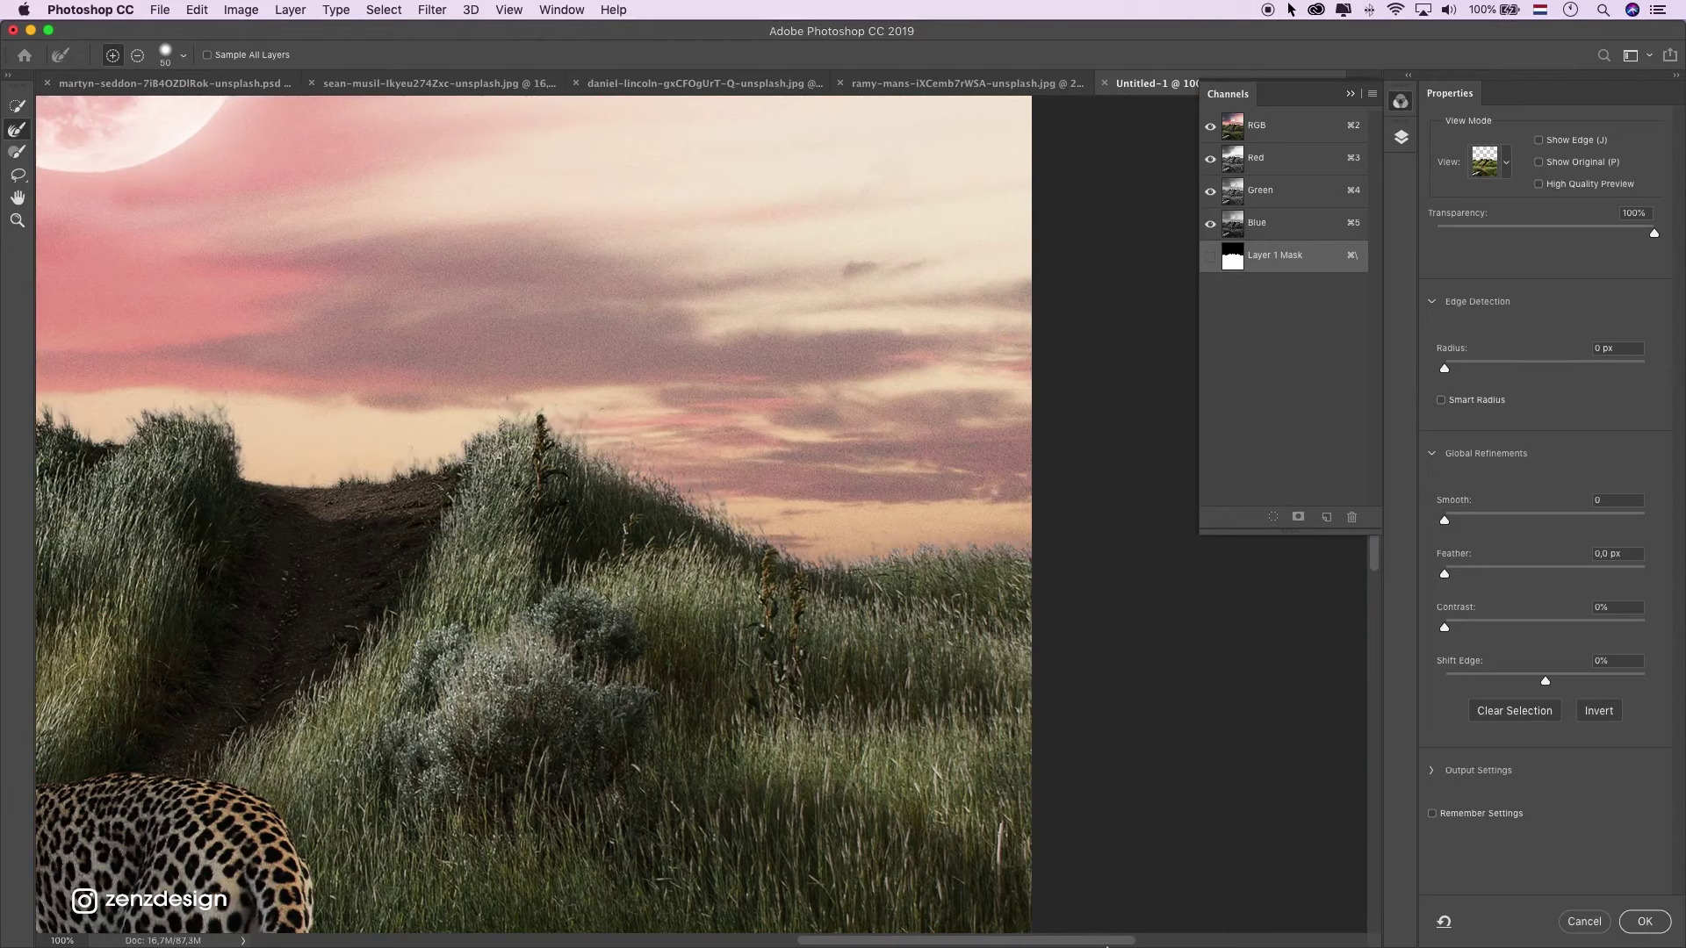
drag(1089, 944, 851, 943)
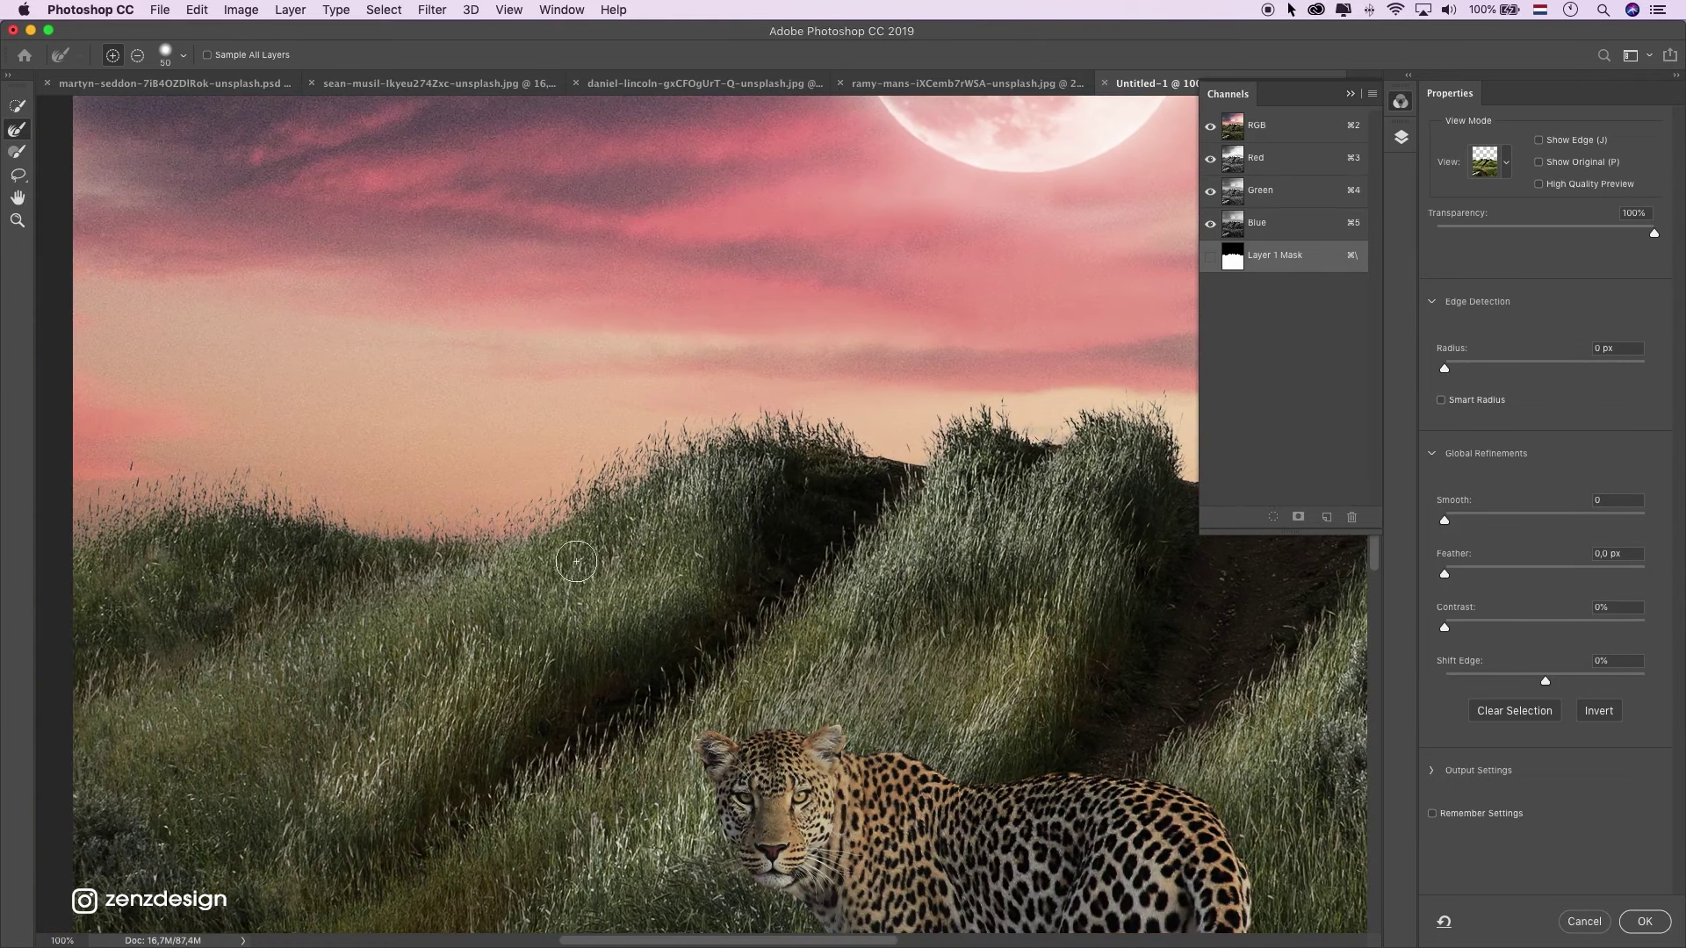
click(1647, 924)
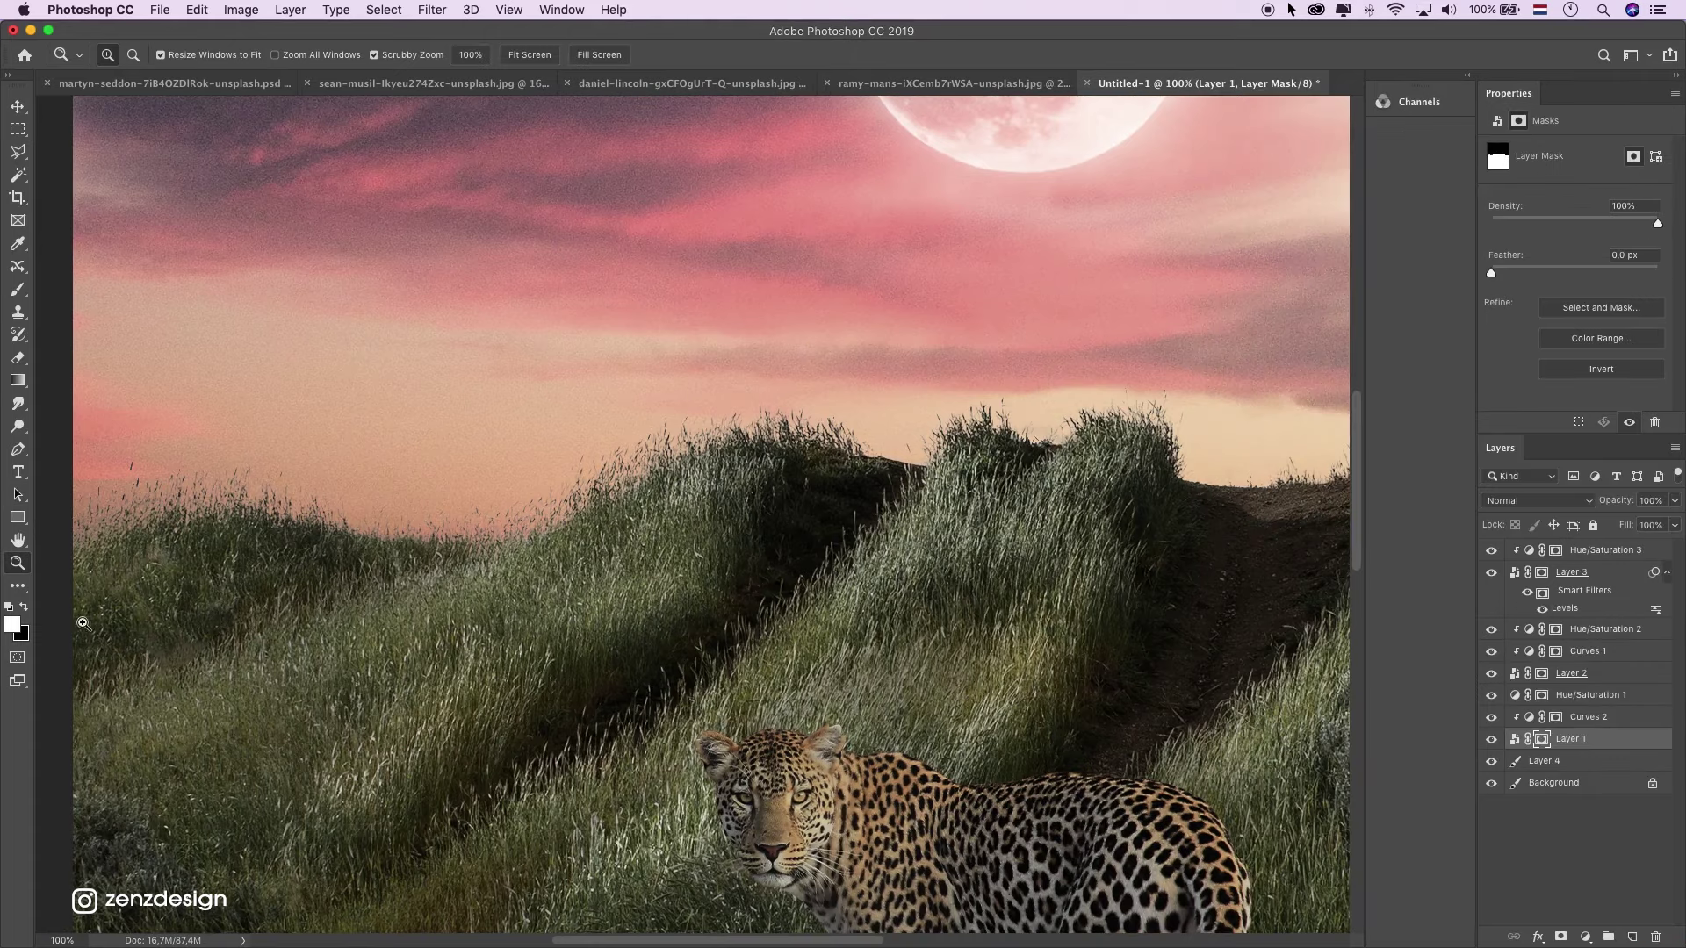
Identify the leopard's layer, add an empty layer directly below it above Hue/Saturation 1, and make black the foreground colour.
drag(821, 538, 535, 654)
click(534, 654)
alt+click(944, 537)
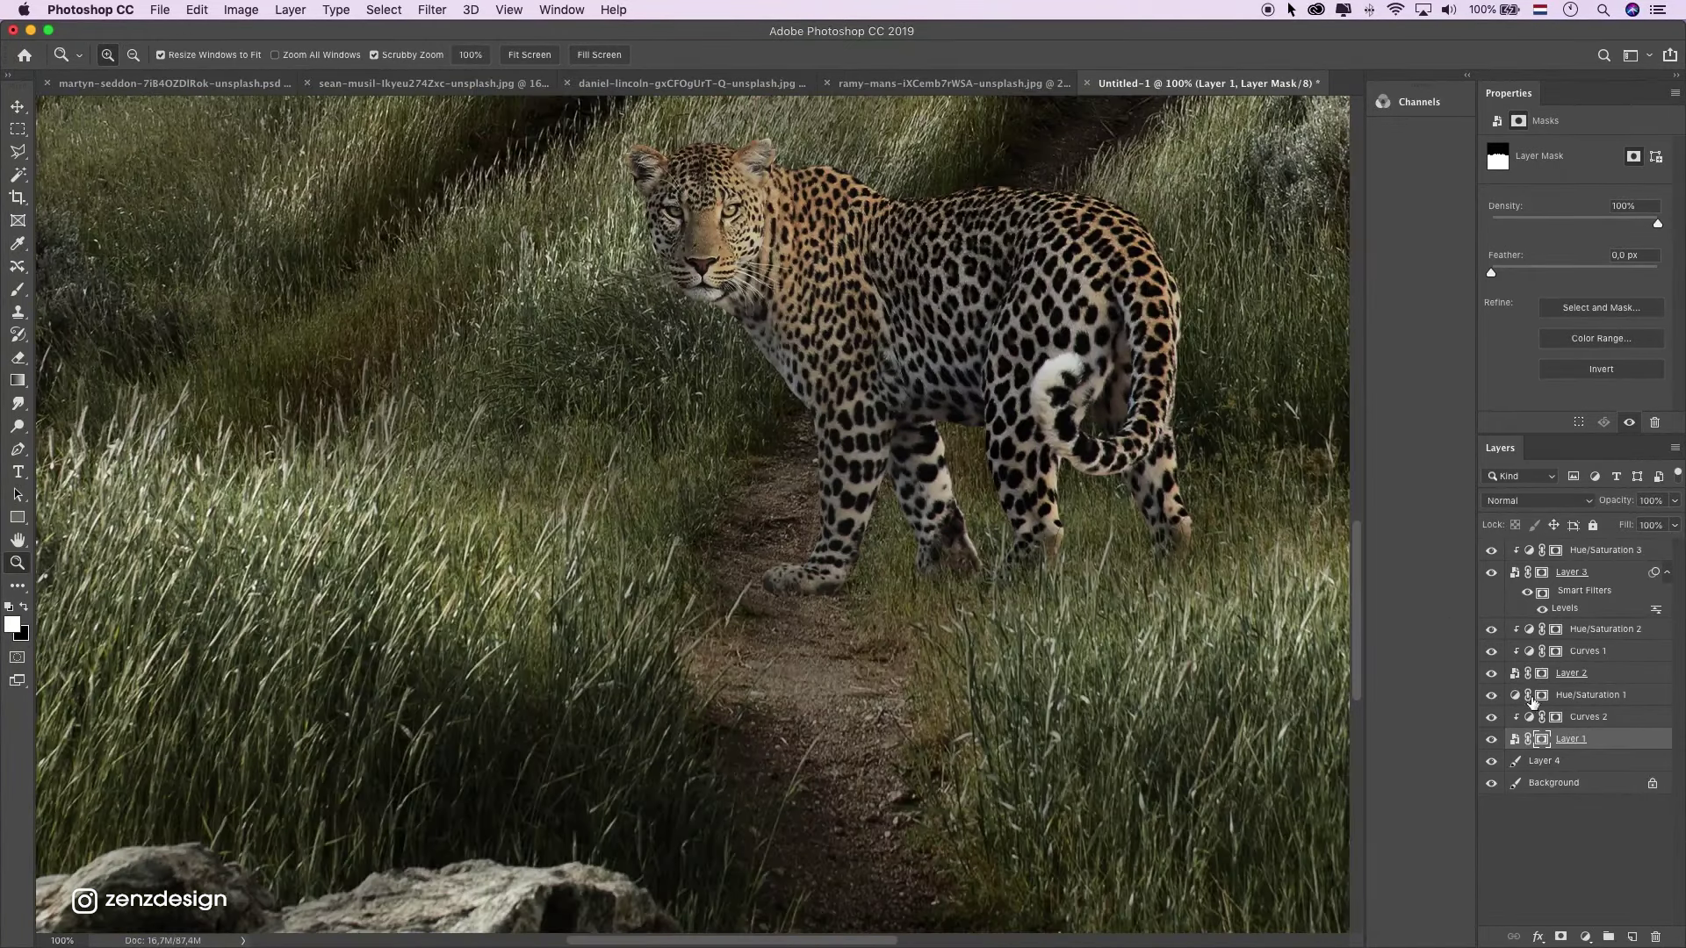
click(18, 106)
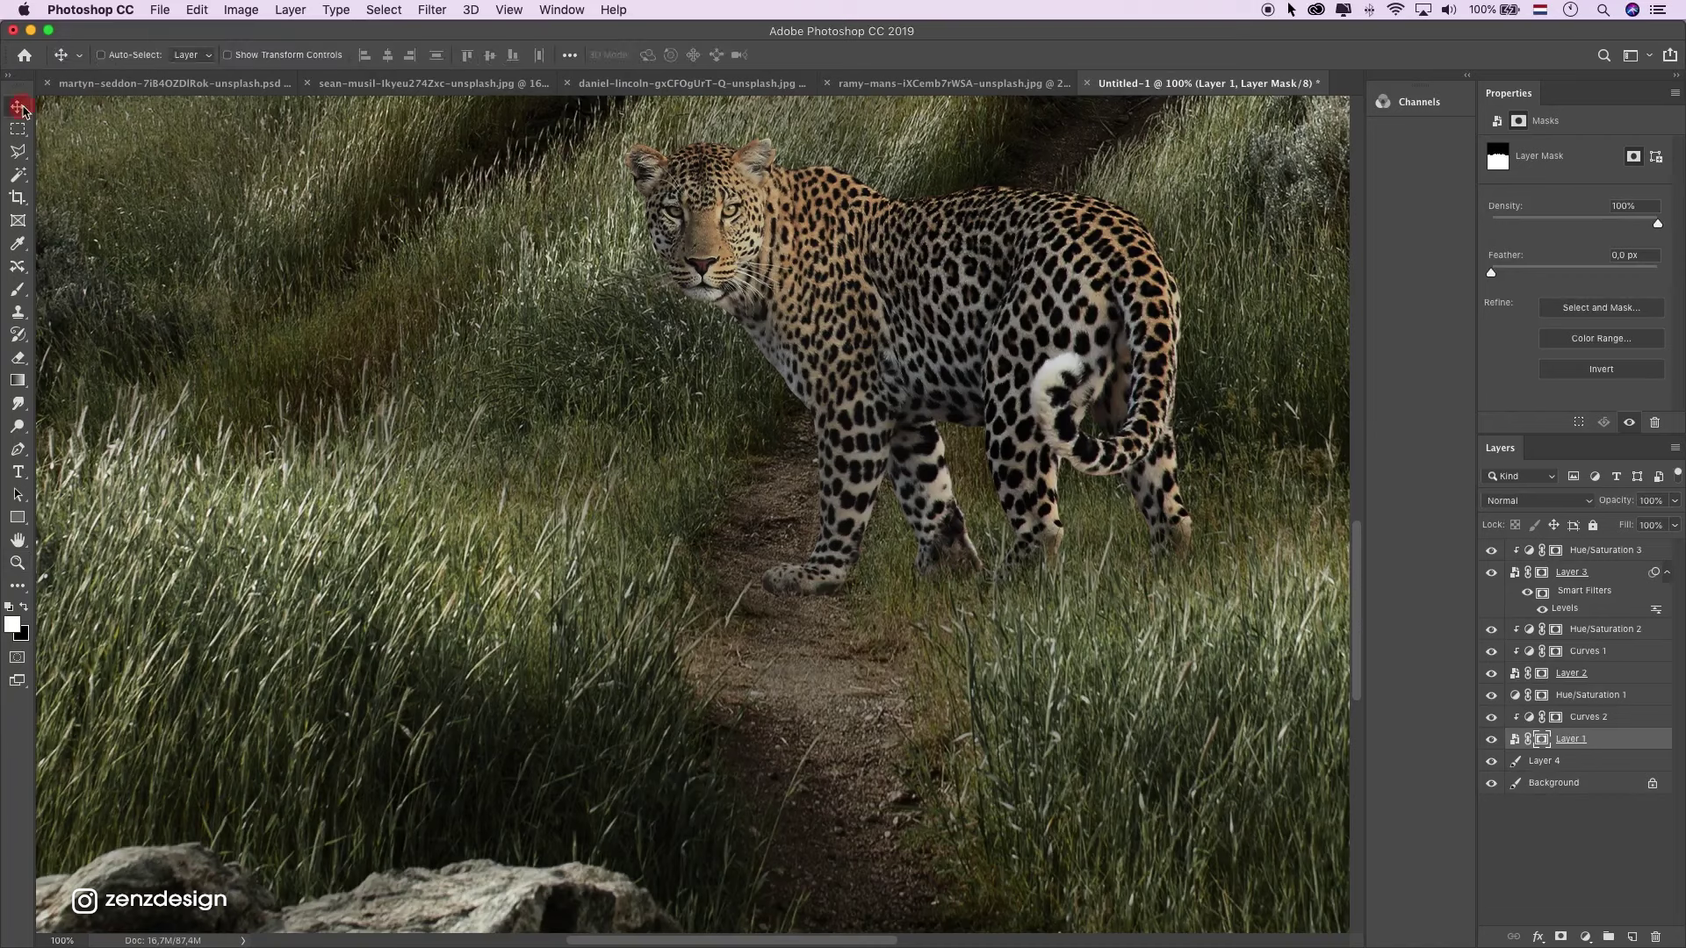
super+click(1039, 208)
click(1489, 674)
click(1487, 674)
click(1487, 674)
click(1599, 696)
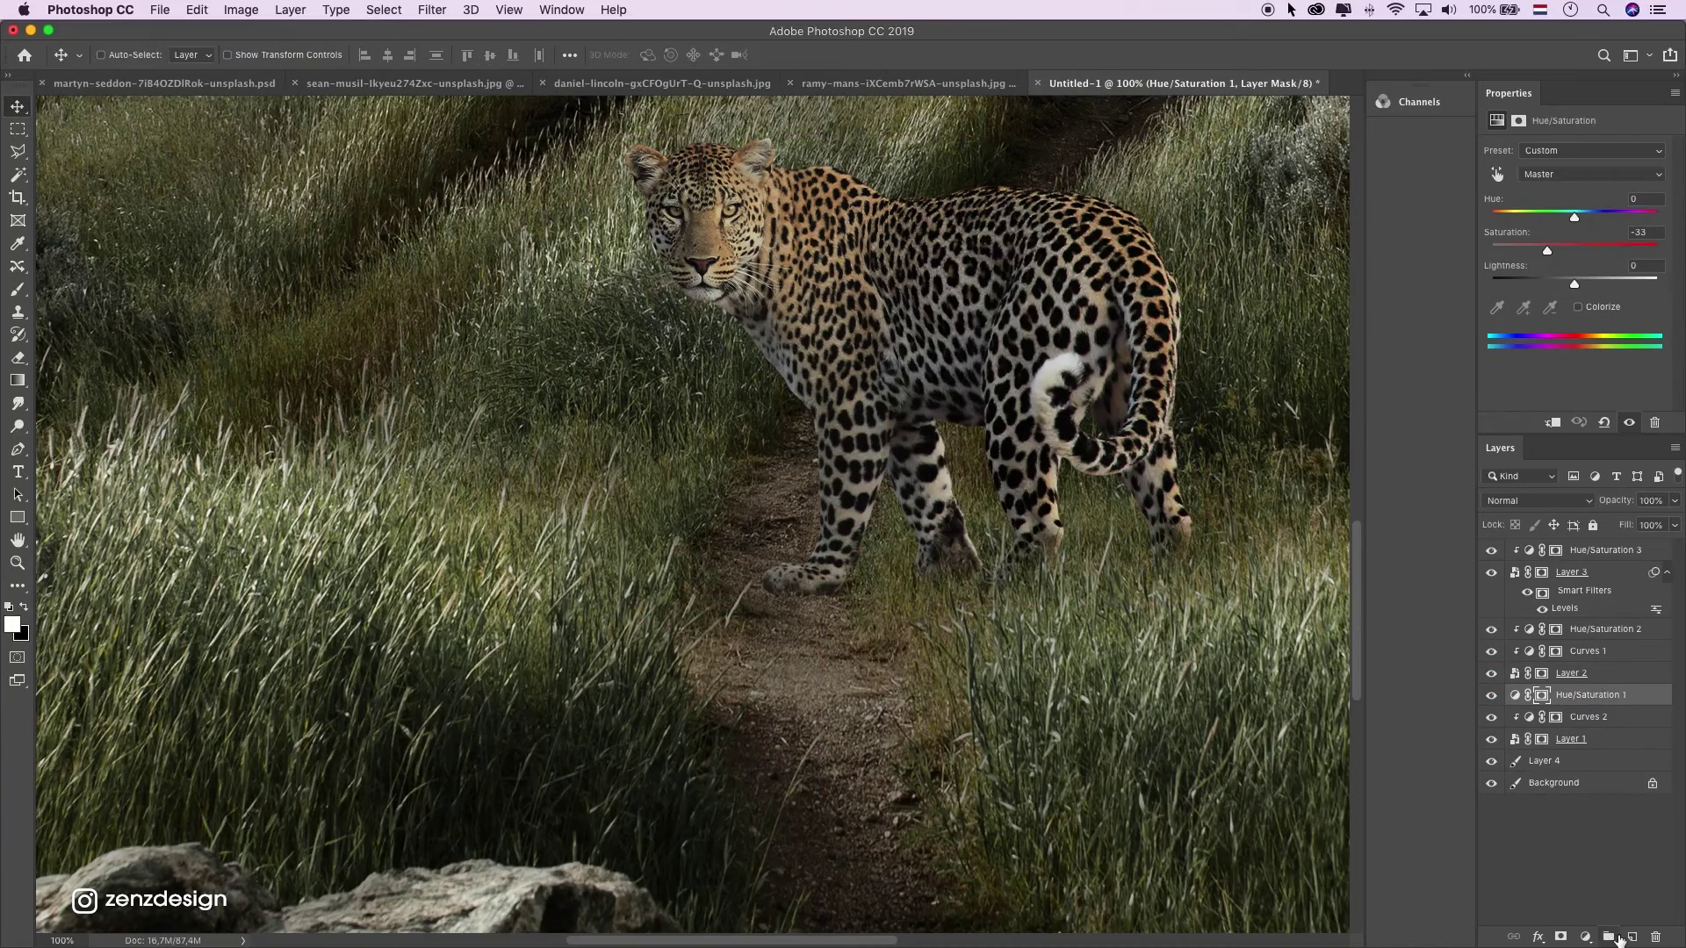
click(1630, 937)
key(x)
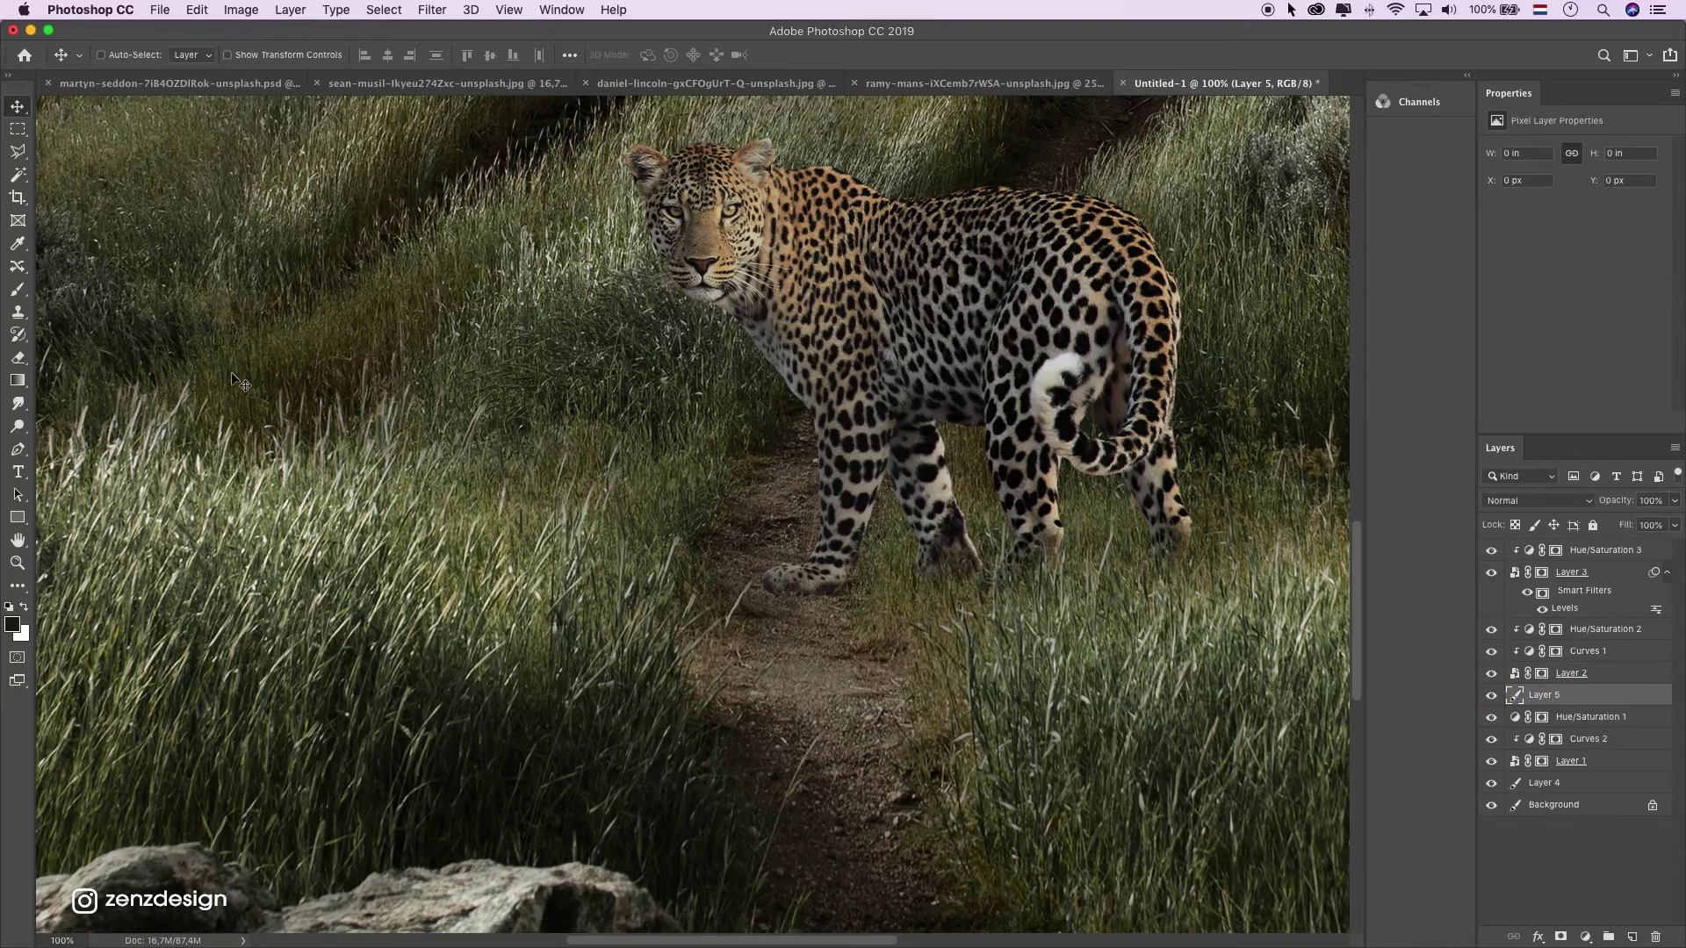
Choose the Brush tool for work around the leopard's front paw and raise the Soft Round brush's hardness.
click(17, 563)
click(933, 602)
click(699, 572)
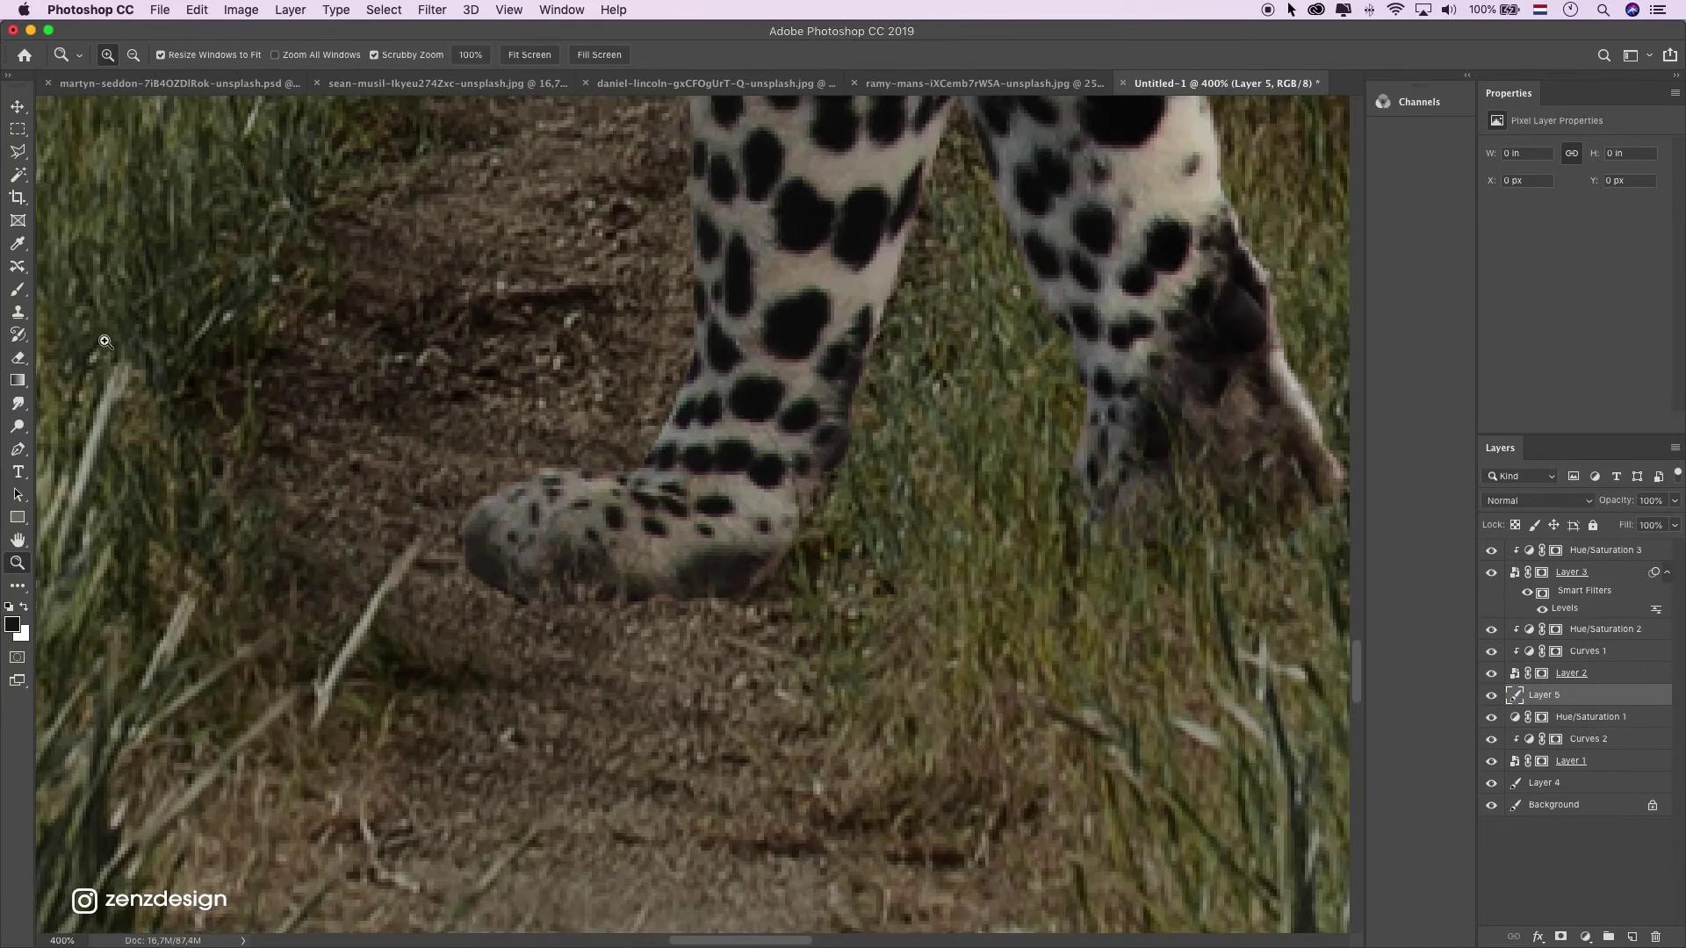
click(29, 288)
click(106, 62)
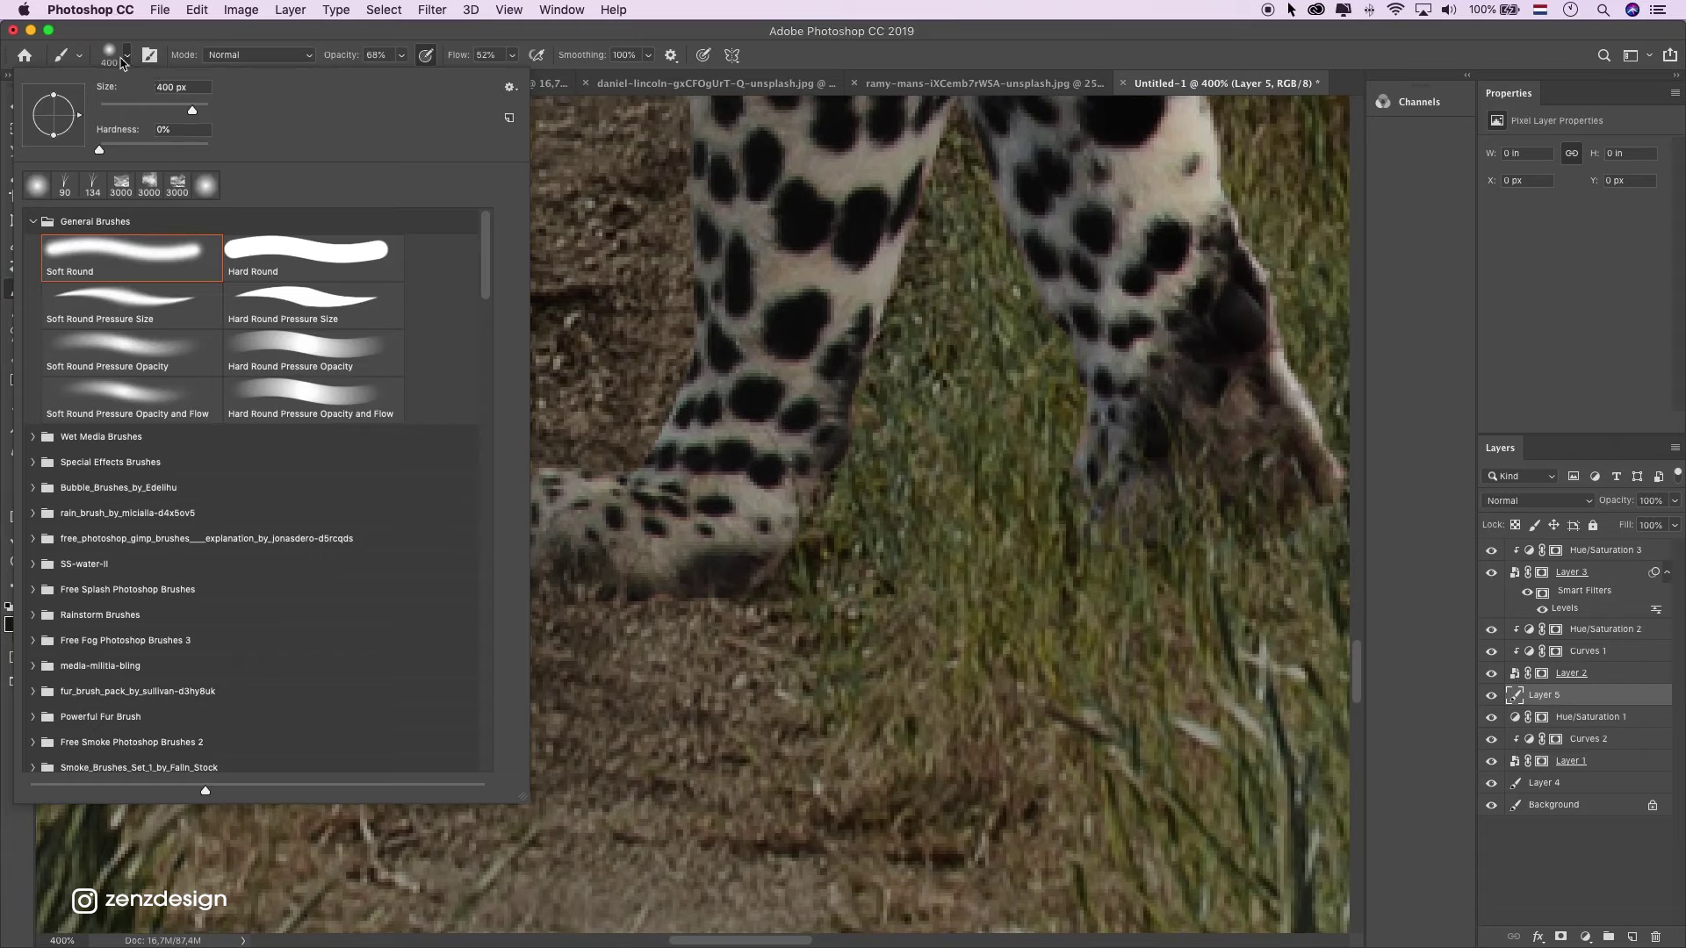
drag(162, 147, 187, 150)
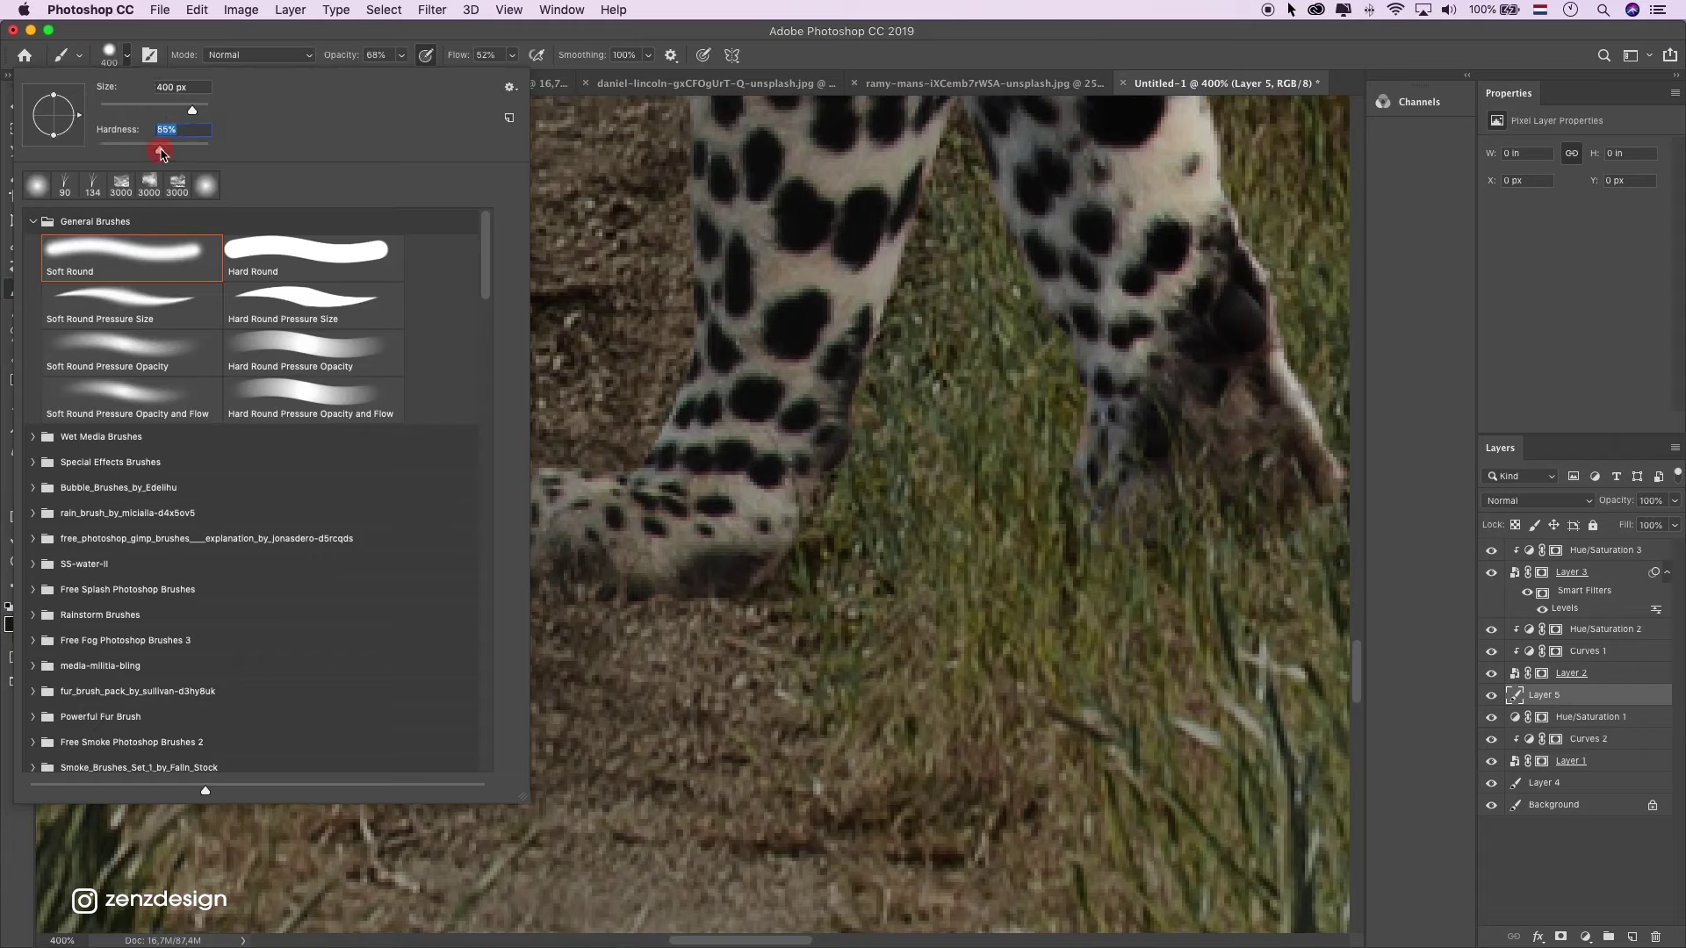
Set the brush's opacity to 93% and its flow to 88%.
click(402, 54)
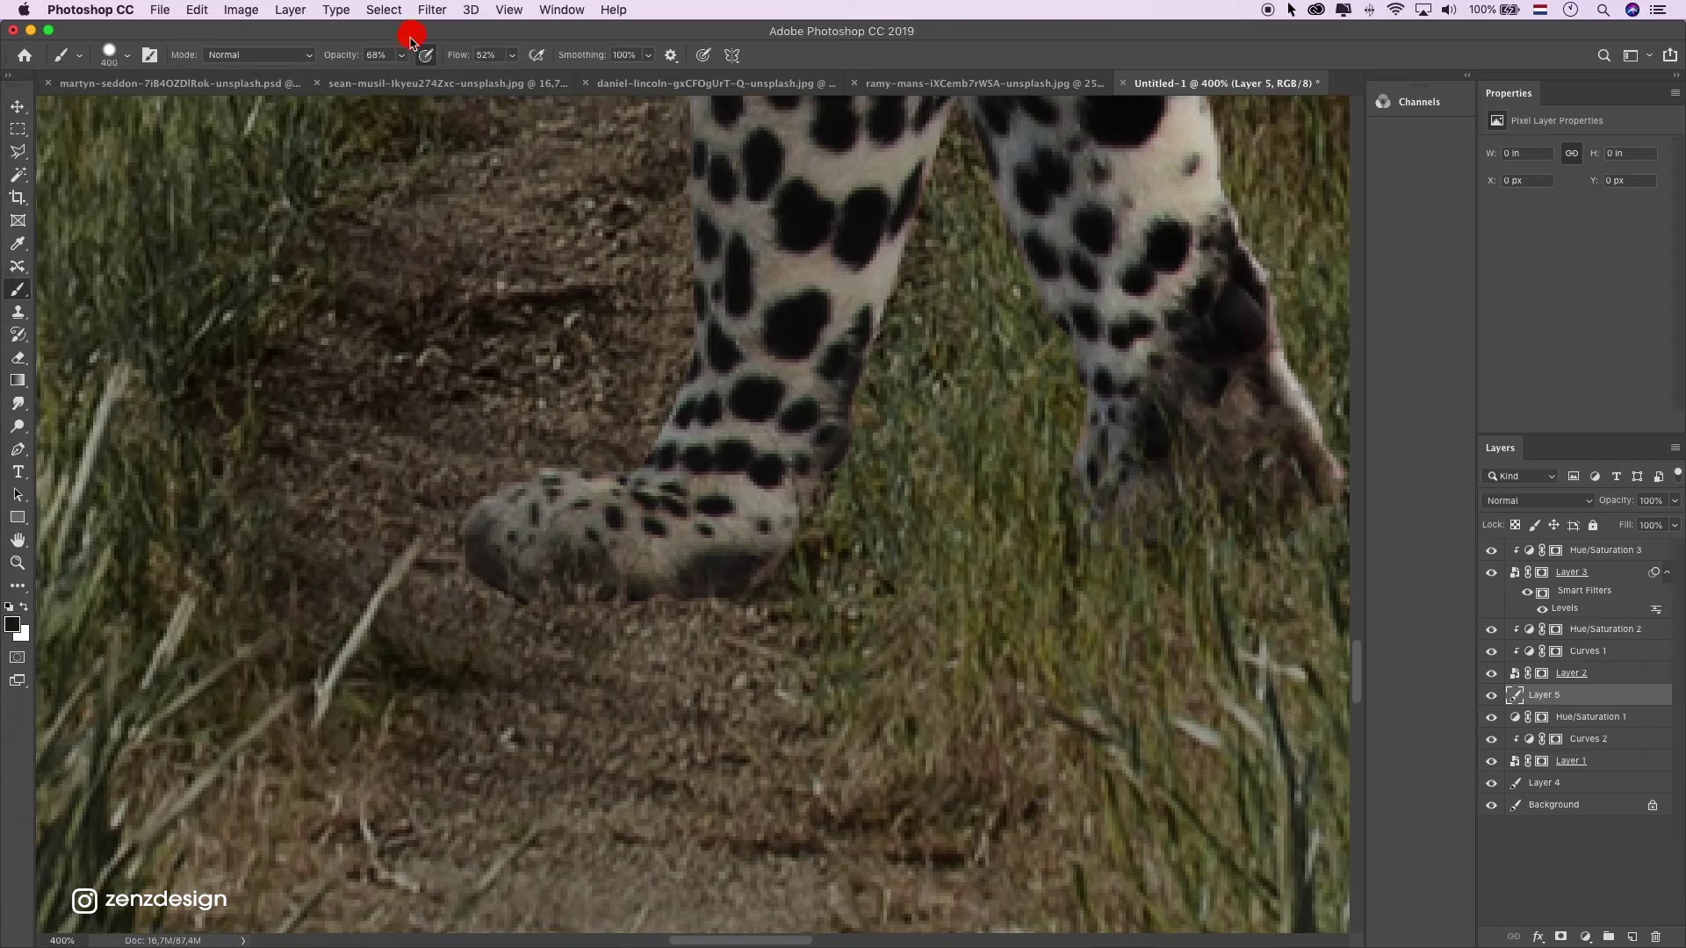
click(402, 54)
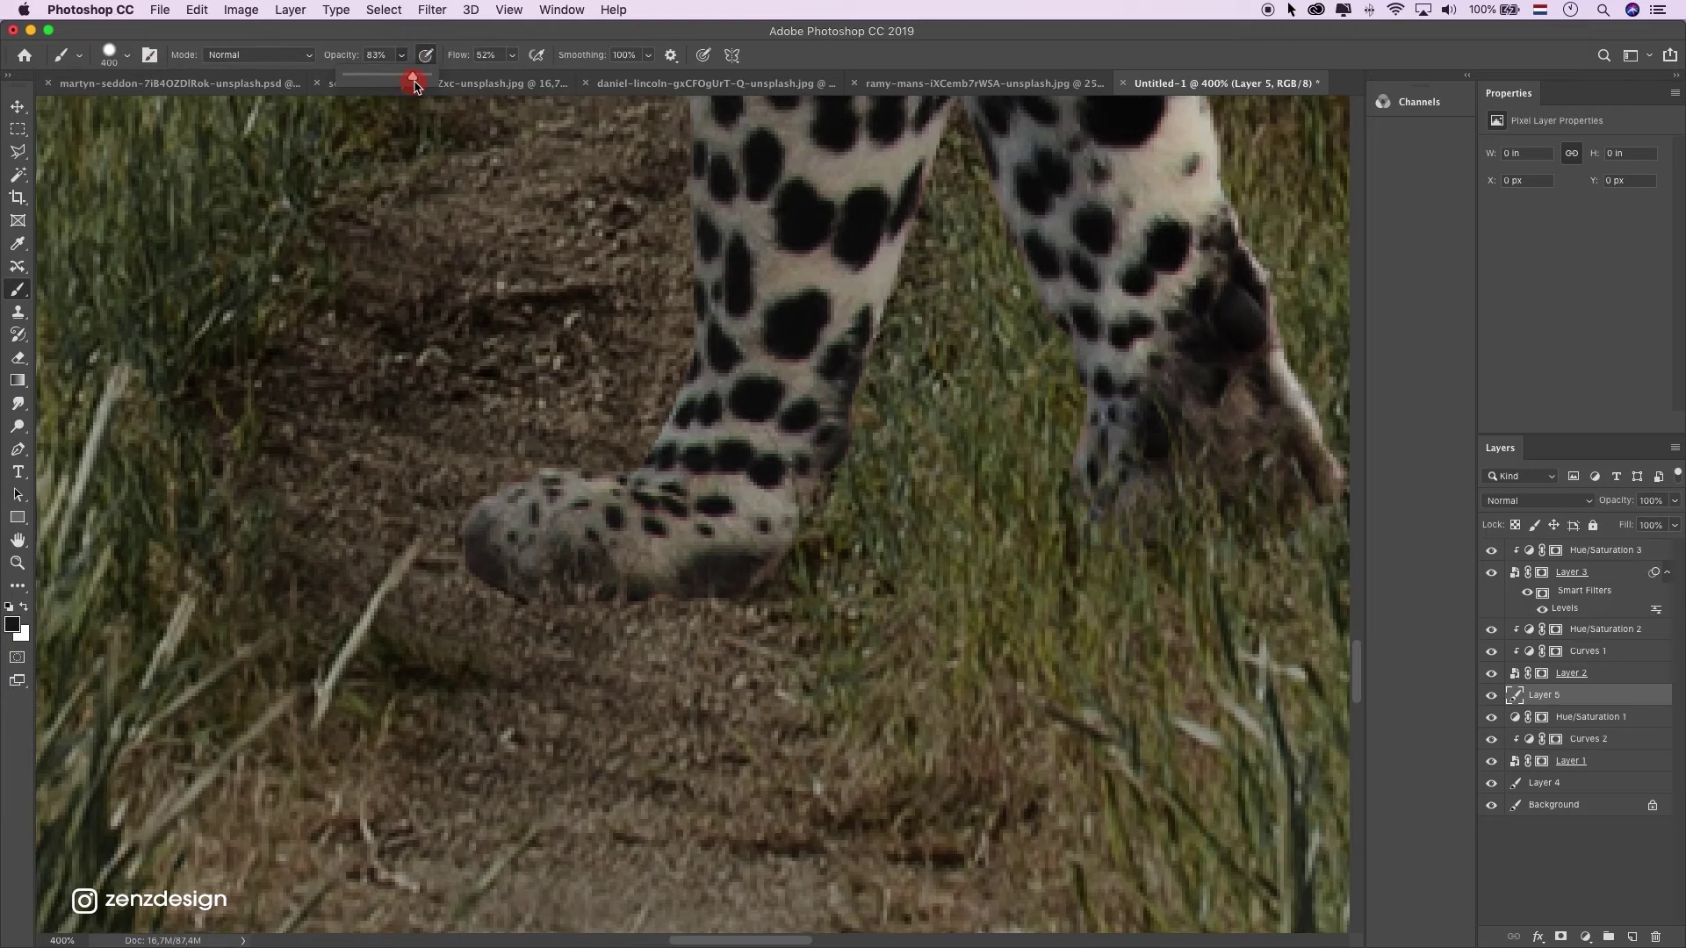
drag(414, 82, 445, 79)
click(513, 55)
drag(512, 77, 539, 79)
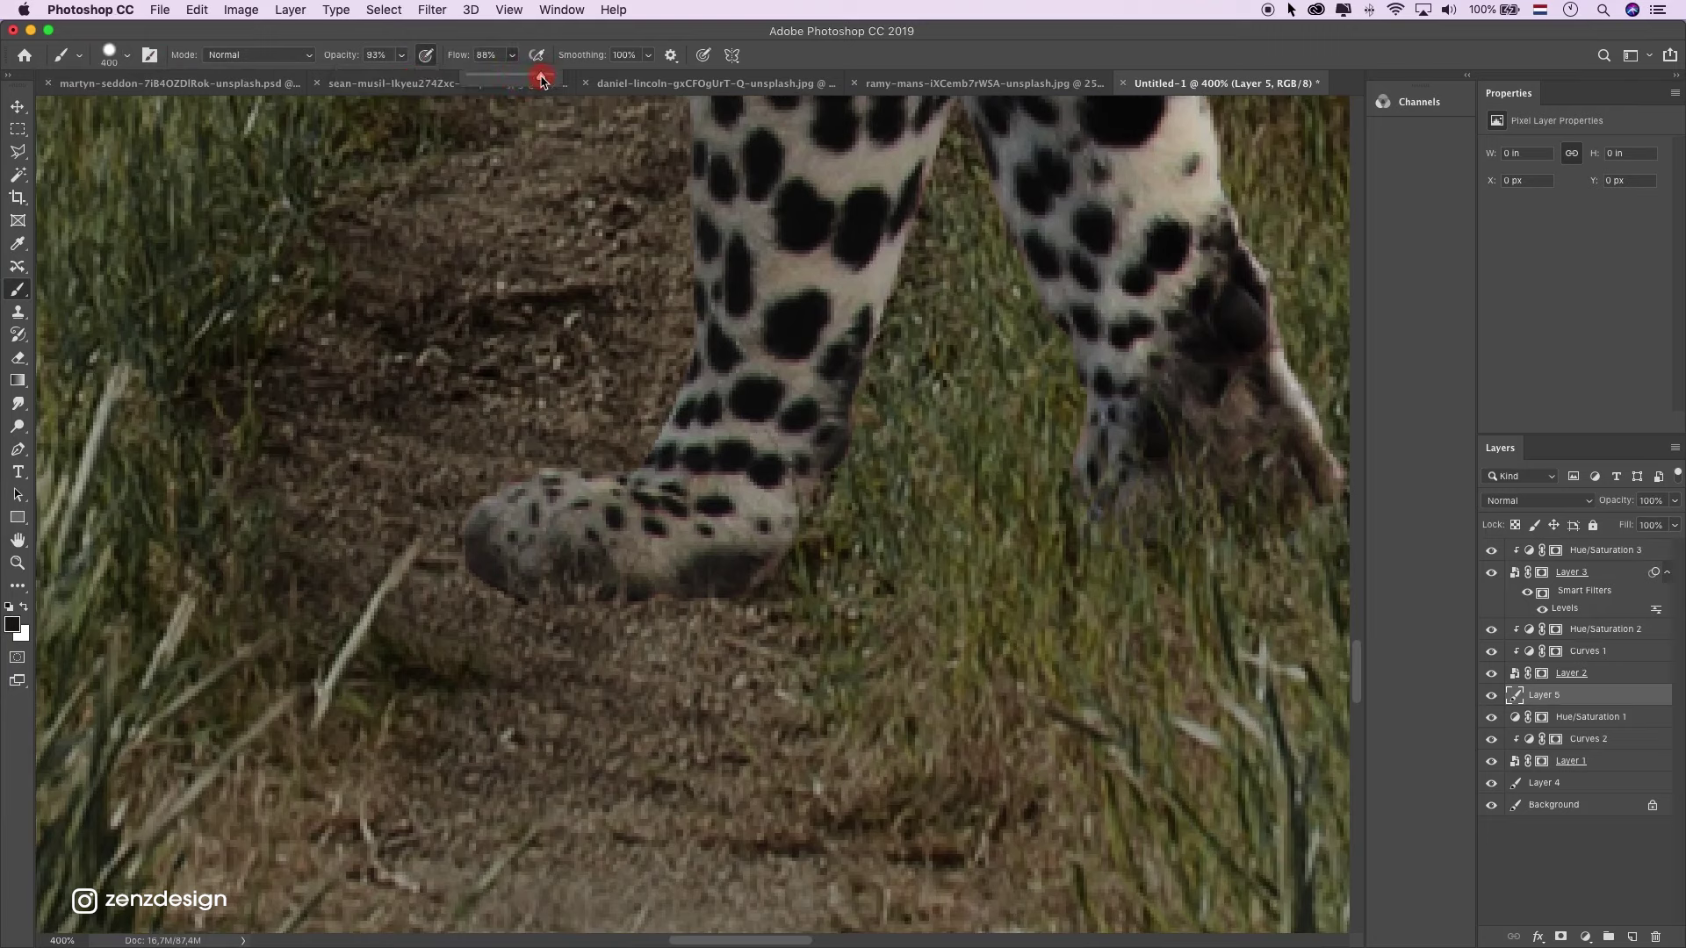
click(517, 23)
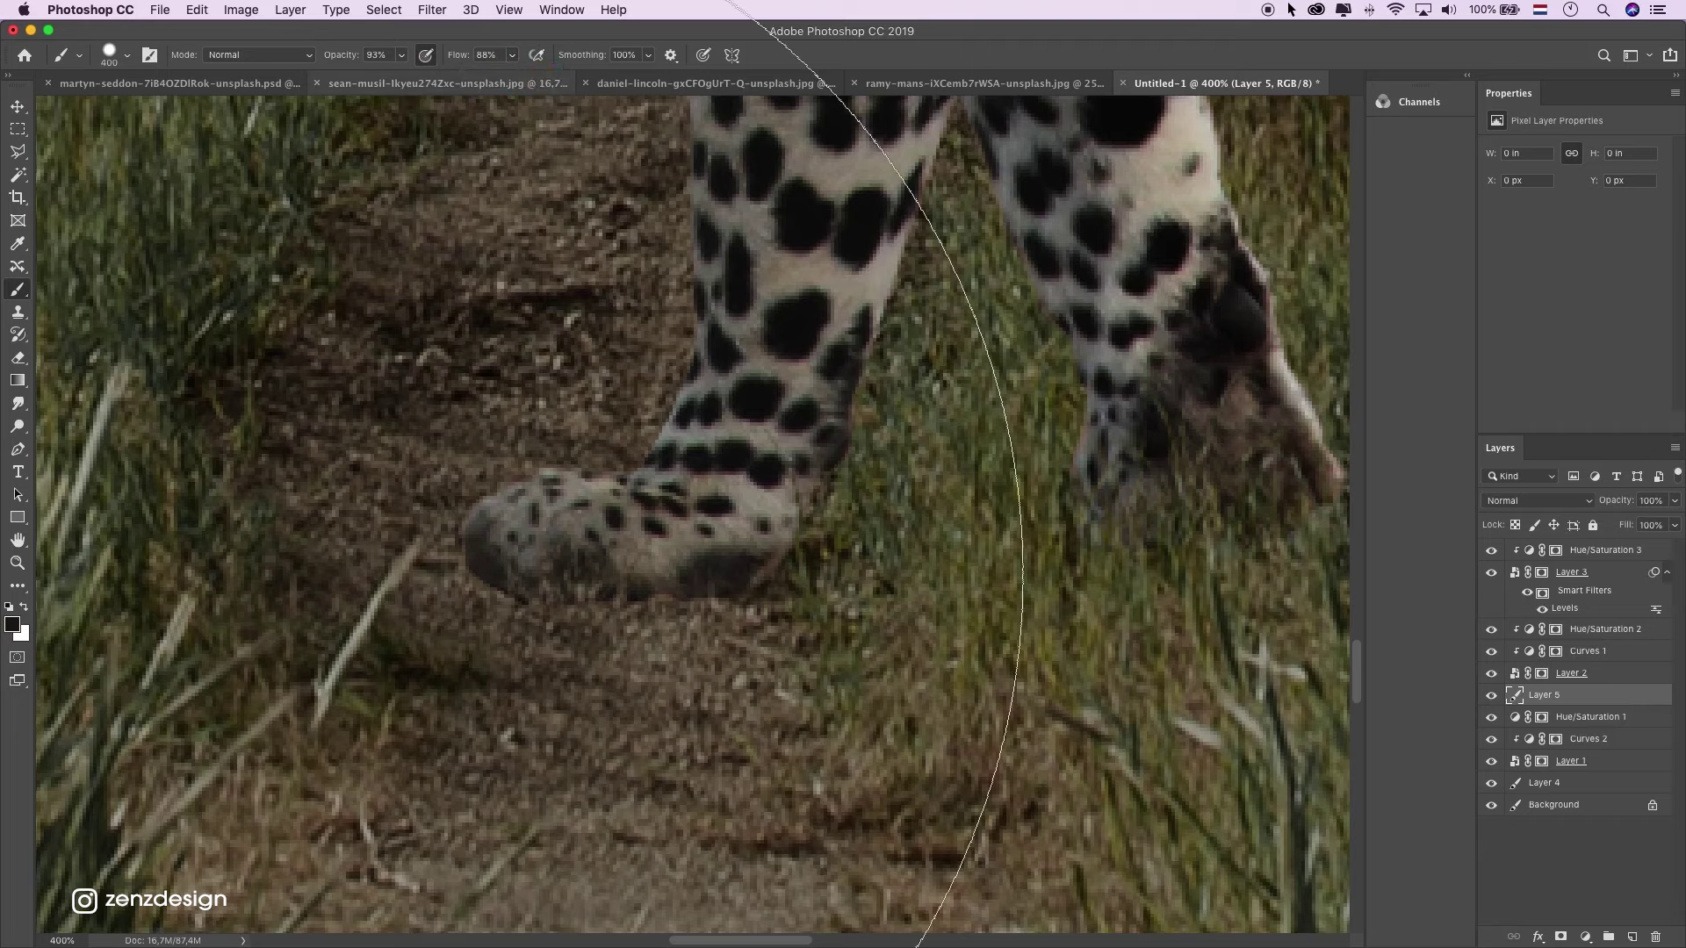
Reduce the brush size to 8 px for fine shadow work beneath the leopard's front paw.
key(bracketleft)
key(bracketleft)
key(bracketleft)
key(bracketleft)
key(bracketleft)
key(bracketleft)
key(bracketleft)
key(bracketleft)
key(bracketleft)
key(bracketleft)
key(bracketleft)
key(bracketleft)
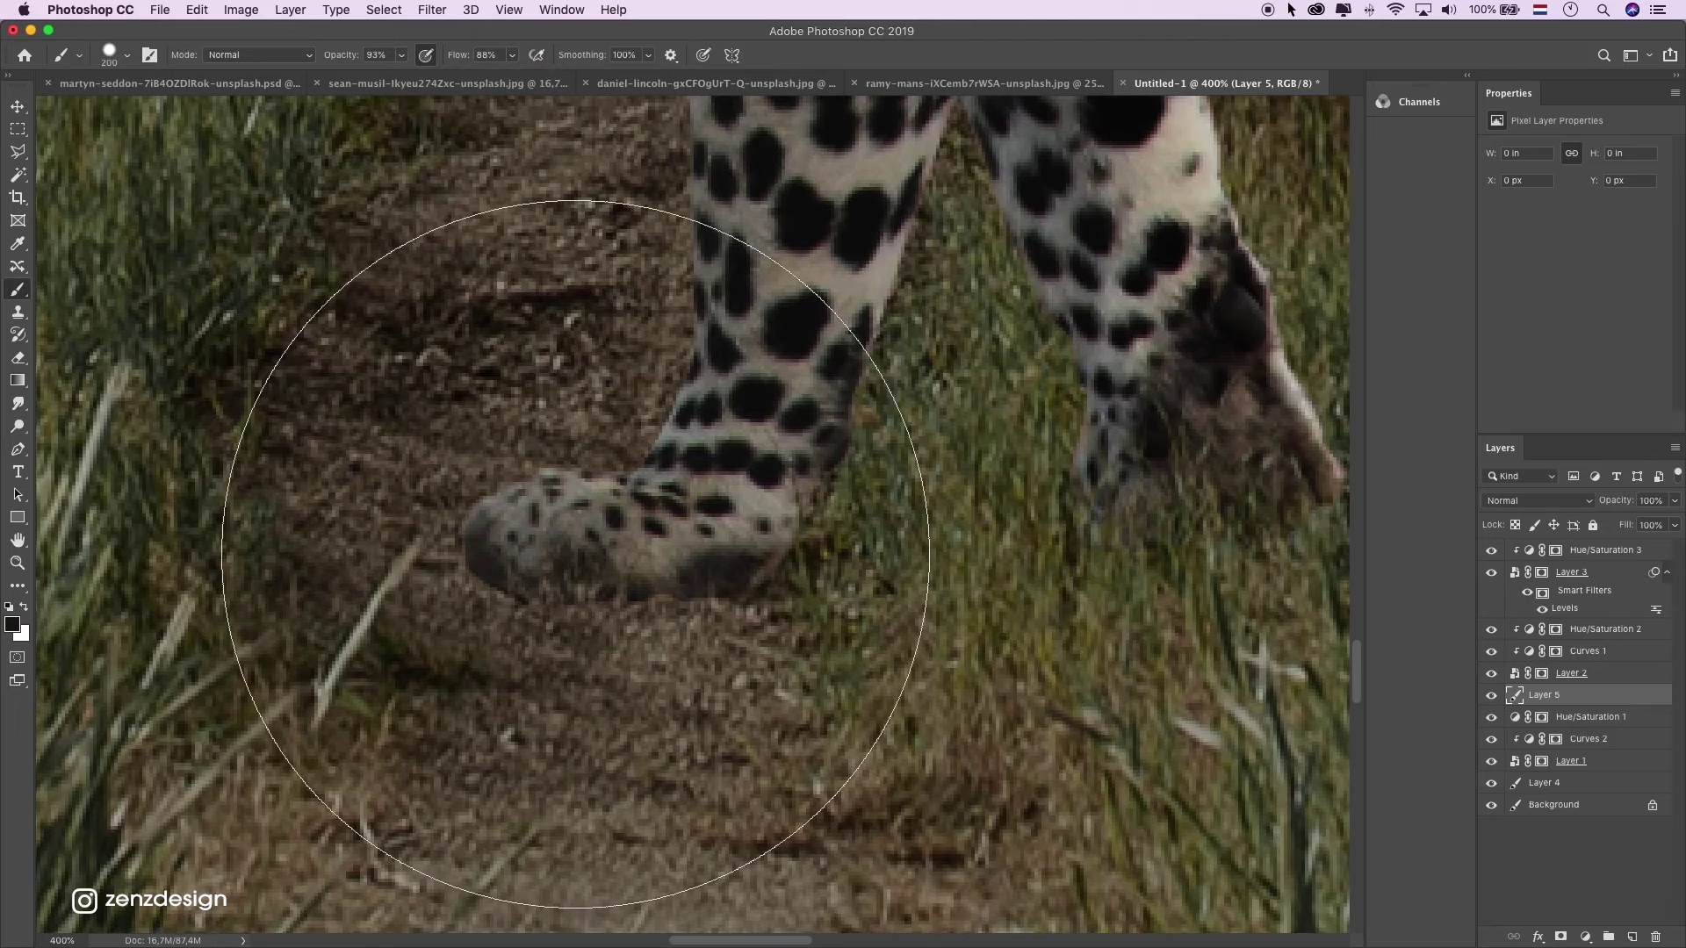
key(bracketleft)
key(bracketleft)
key(bracketleft)
key(bracketleft)
key(bracketleft)
key(bracketleft)
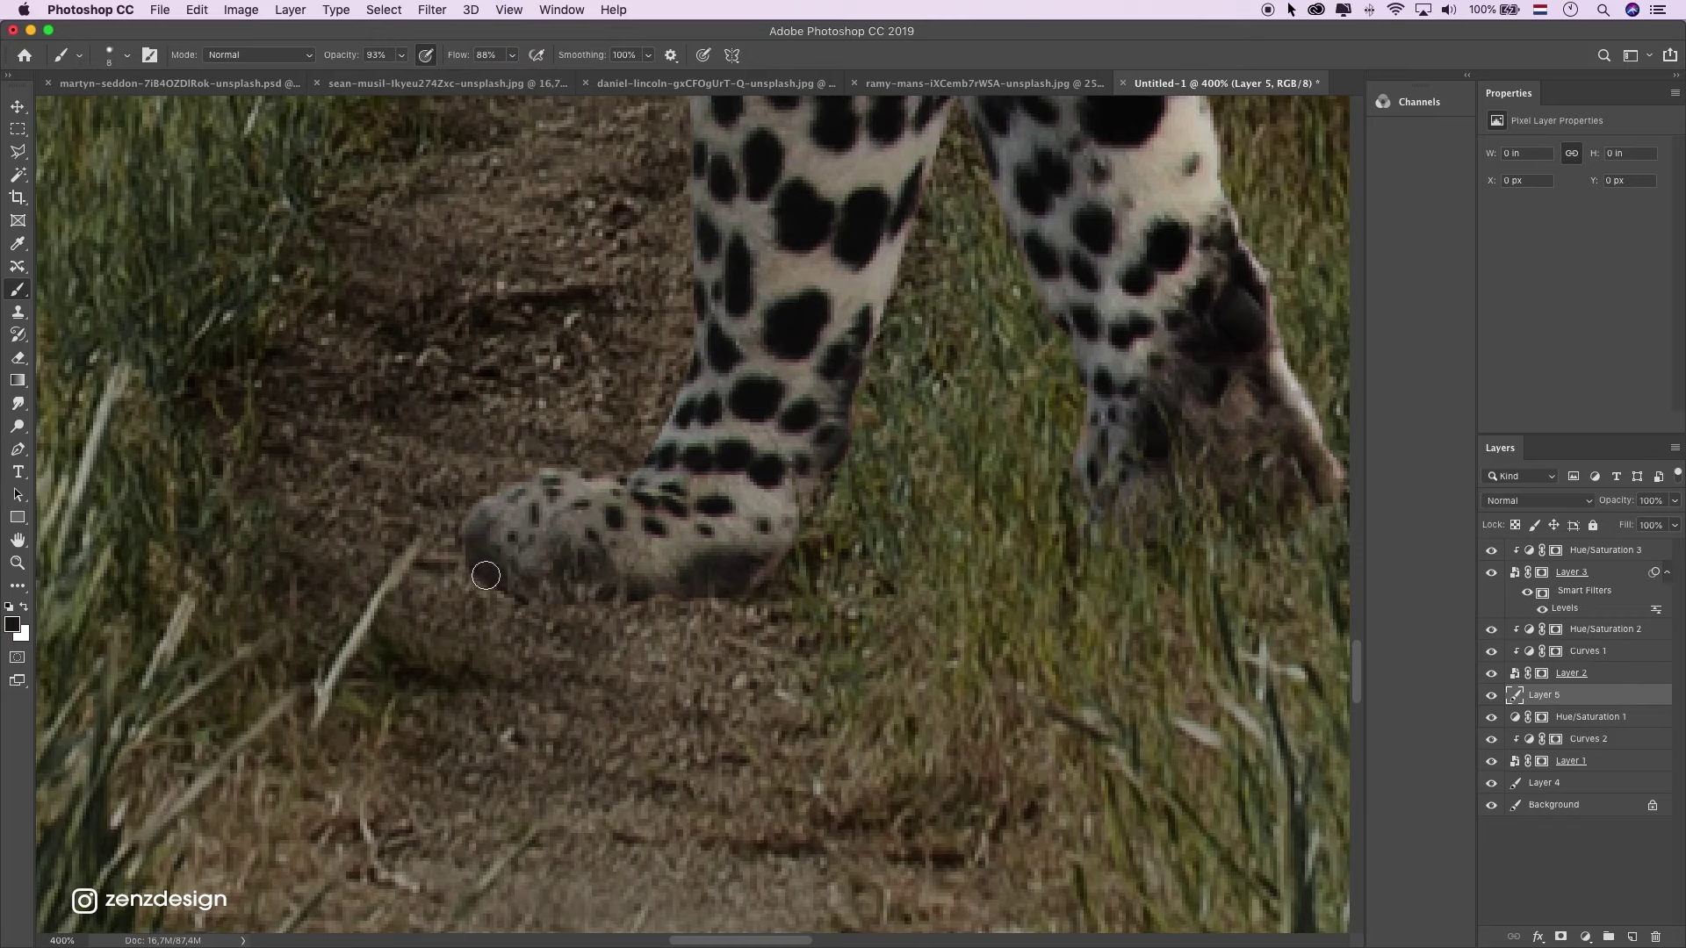
Paint a thin black contact shadow about 86 px wide along the front paw's underside on Layer 5, comparing it with the layer hidden.
drag(538, 591, 578, 606)
key(super+z)
click(1490, 698)
click(1489, 698)
click(1491, 676)
click(1491, 676)
click(1496, 699)
mouse_move(489, 581)
mouse_down()
mouse_move(542, 605)
mouse_move(741, 580)
mouse_move(556, 588)
mouse_move(776, 593)
mouse_move(485, 576)
mouse_move(542, 595)
mouse_move(782, 576)
mouse_move(723, 584)
mouse_up()
click(1490, 696)
click(1489, 695)
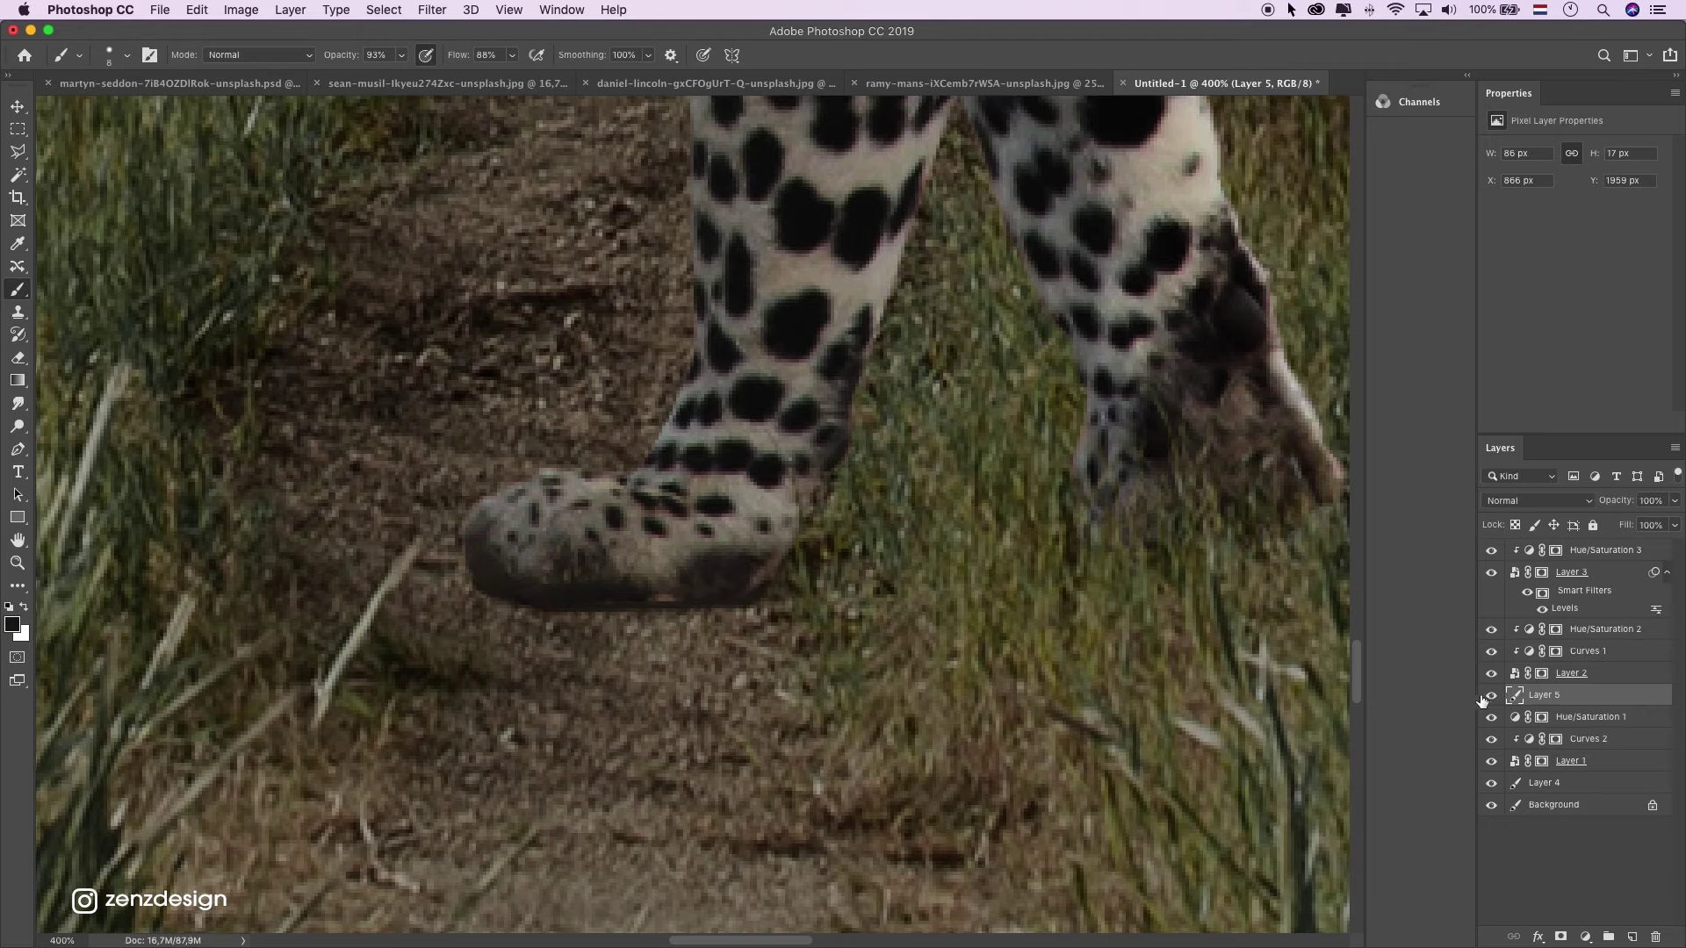
Paint white on Layer 2's mask to restore the underside of the front toes, and set Layer 5's opacity to 90%.
click(1542, 673)
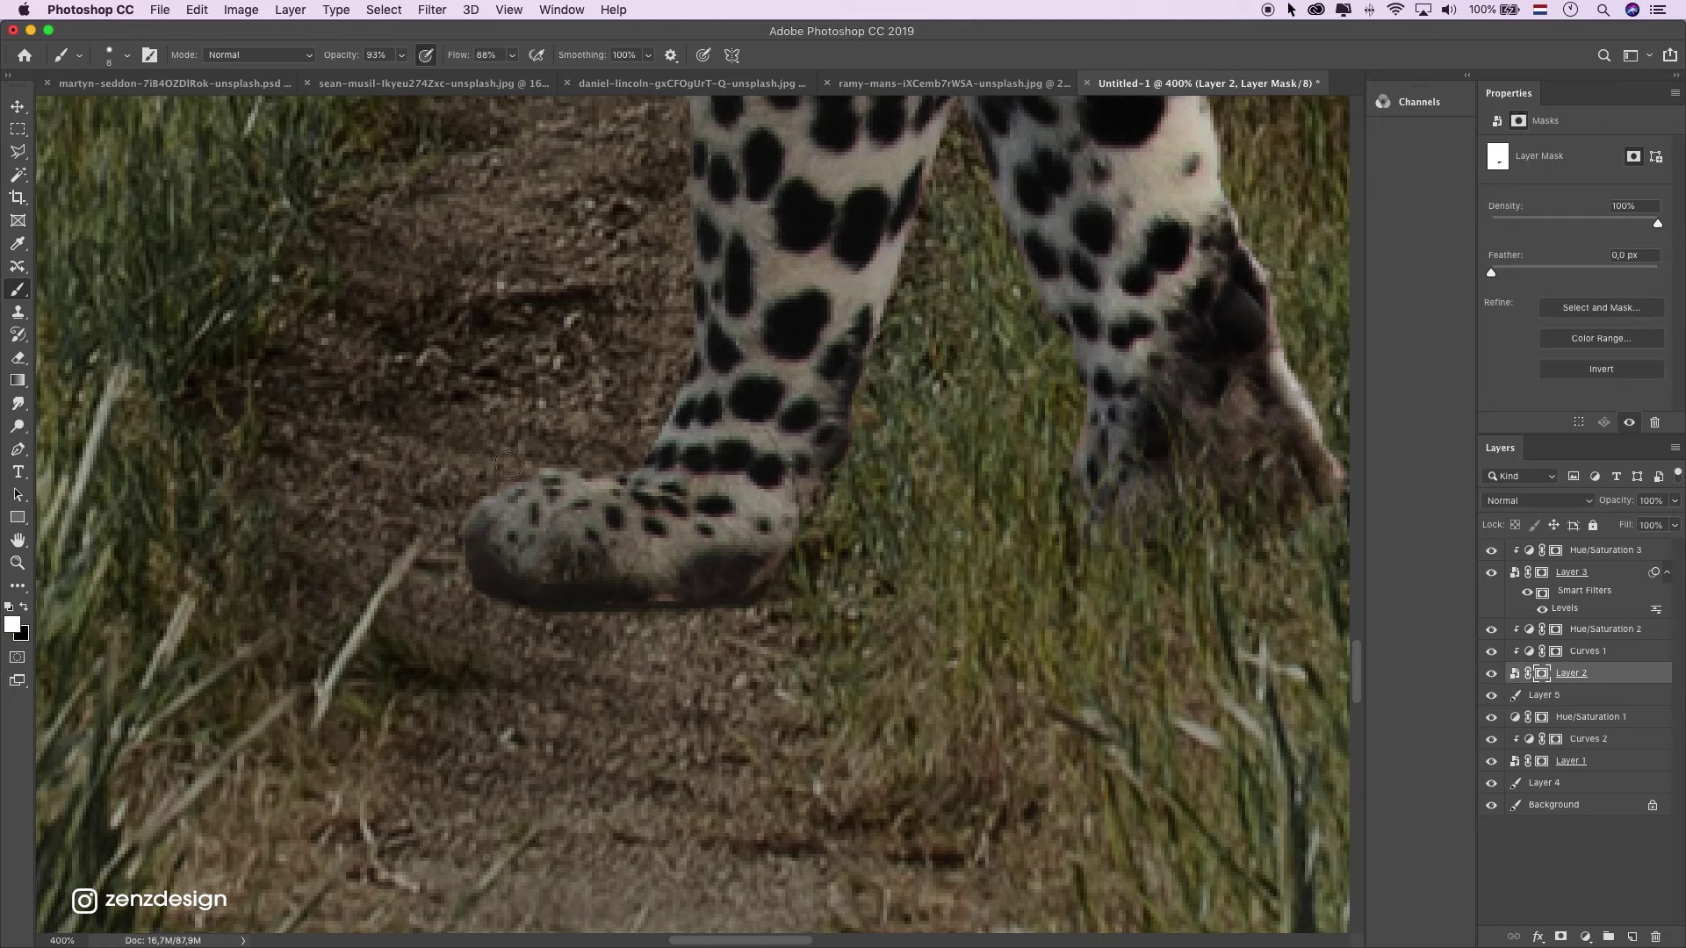
mouse_move(508, 562)
mouse_down()
mouse_move(546, 577)
mouse_move(624, 572)
mouse_move(491, 555)
mouse_move(663, 552)
mouse_move(565, 551)
mouse_move(588, 576)
mouse_move(702, 595)
mouse_move(569, 584)
mouse_up()
click(1491, 695)
click(1580, 696)
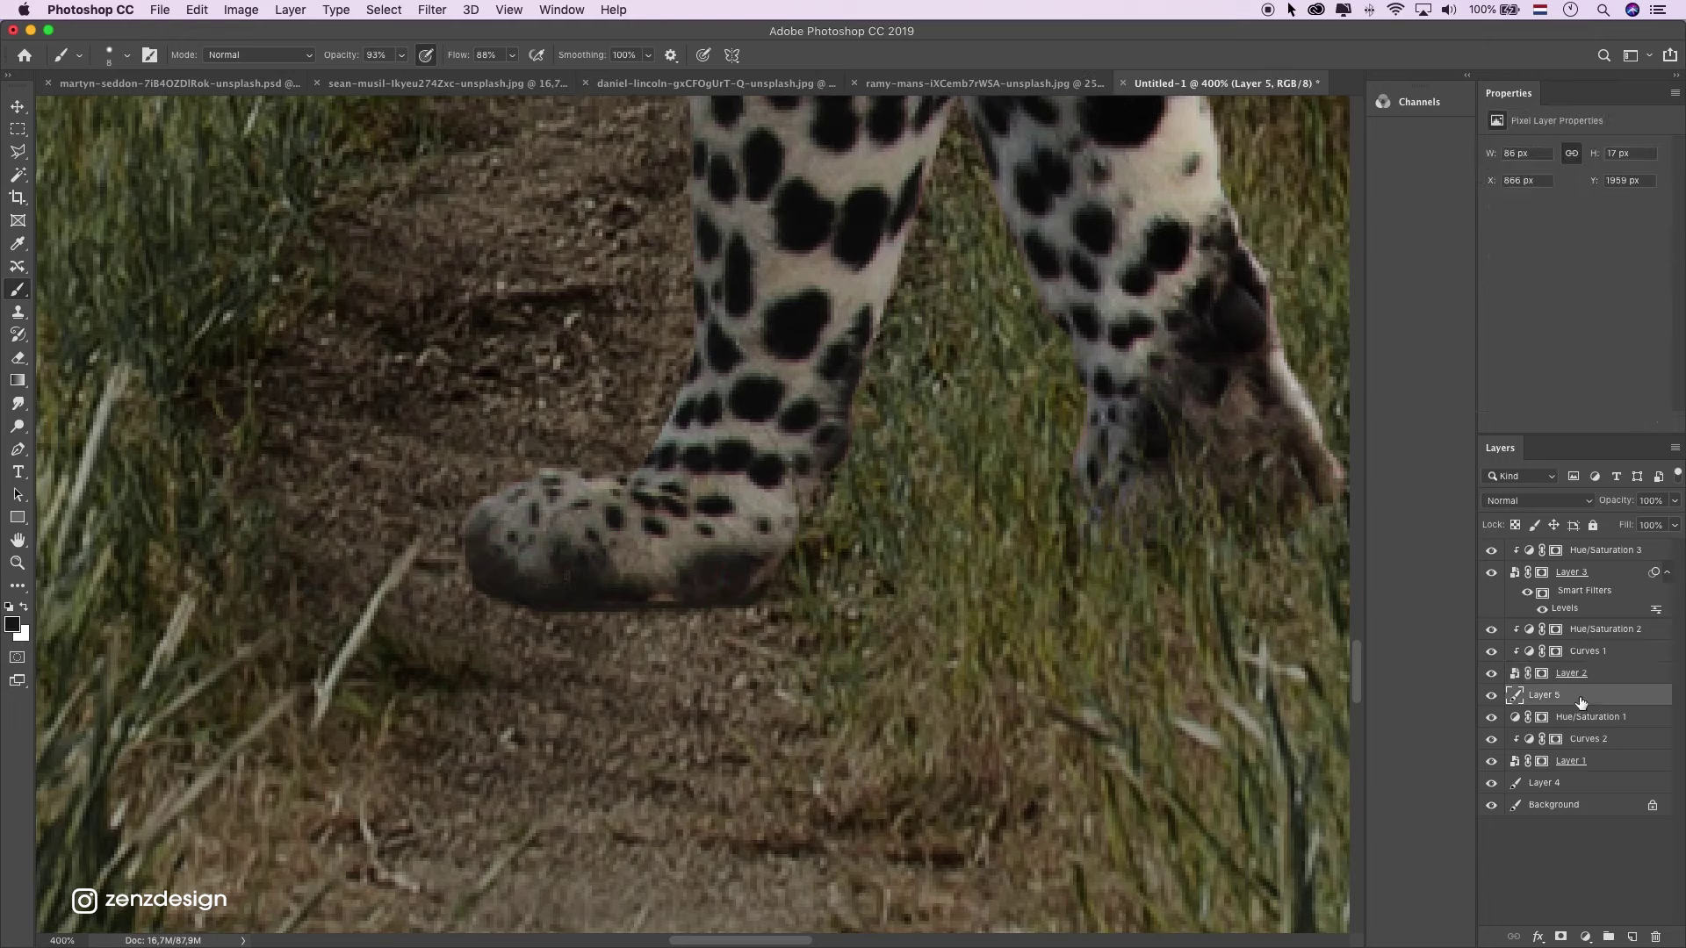
click(1676, 503)
Examine the front paw's contact shadow both close up and within the whole scene.
click(16, 563)
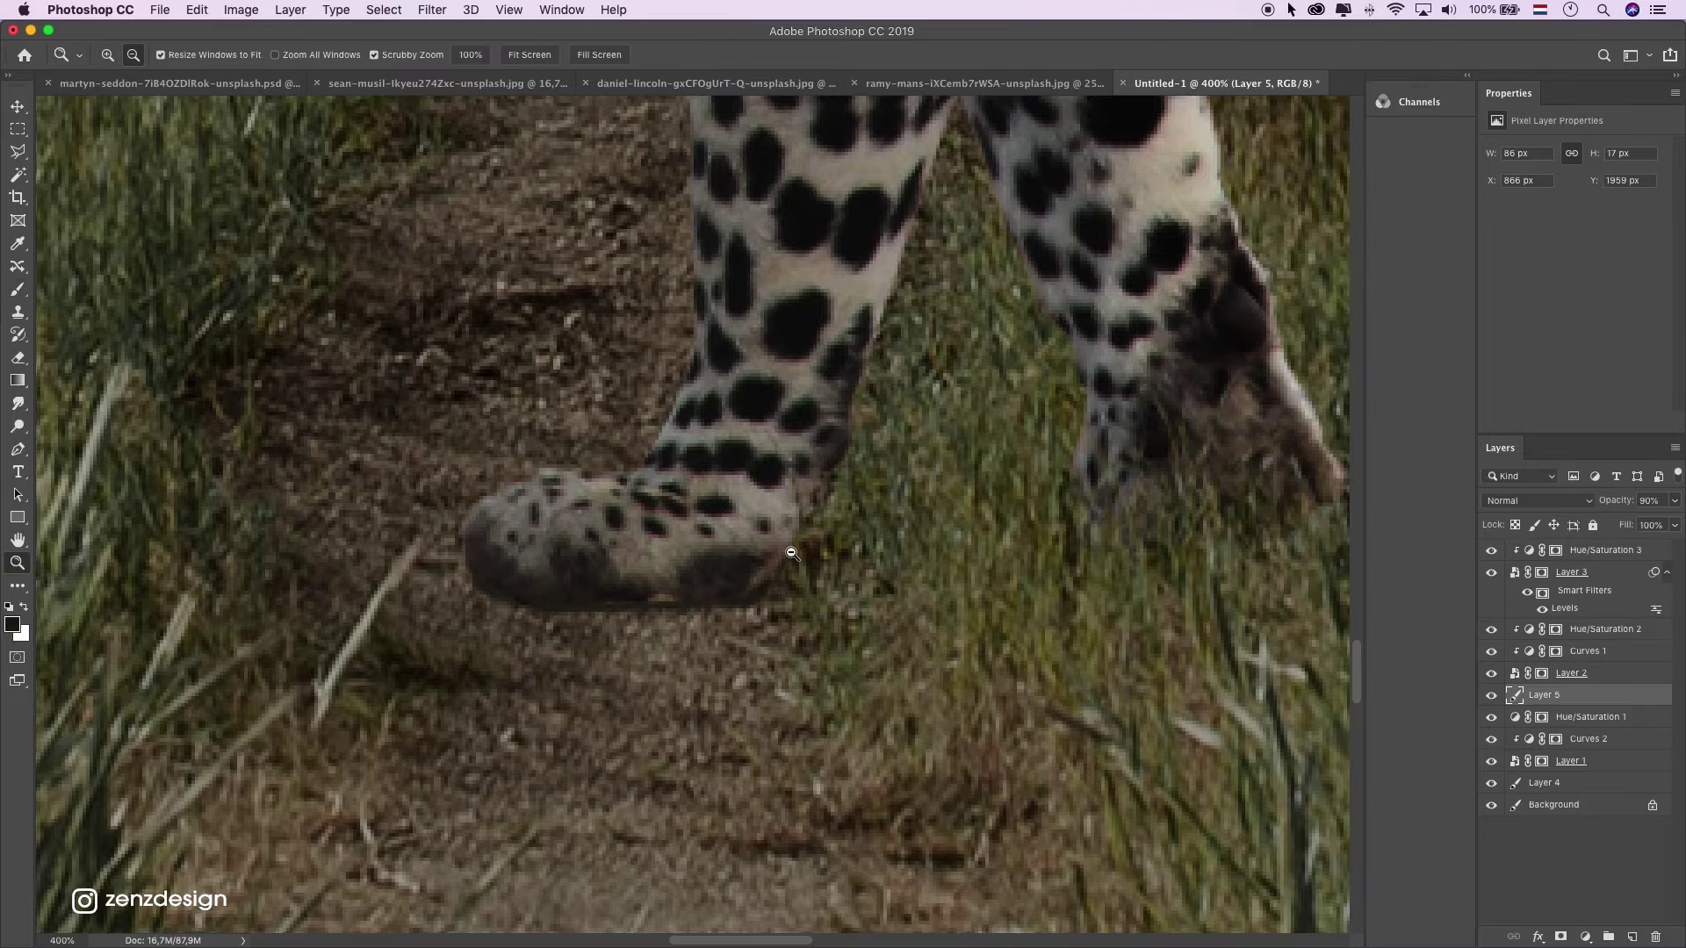
alt+click(790, 556)
alt+click(782, 554)
alt+click(963, 591)
alt+click(855, 615)
alt+click(854, 615)
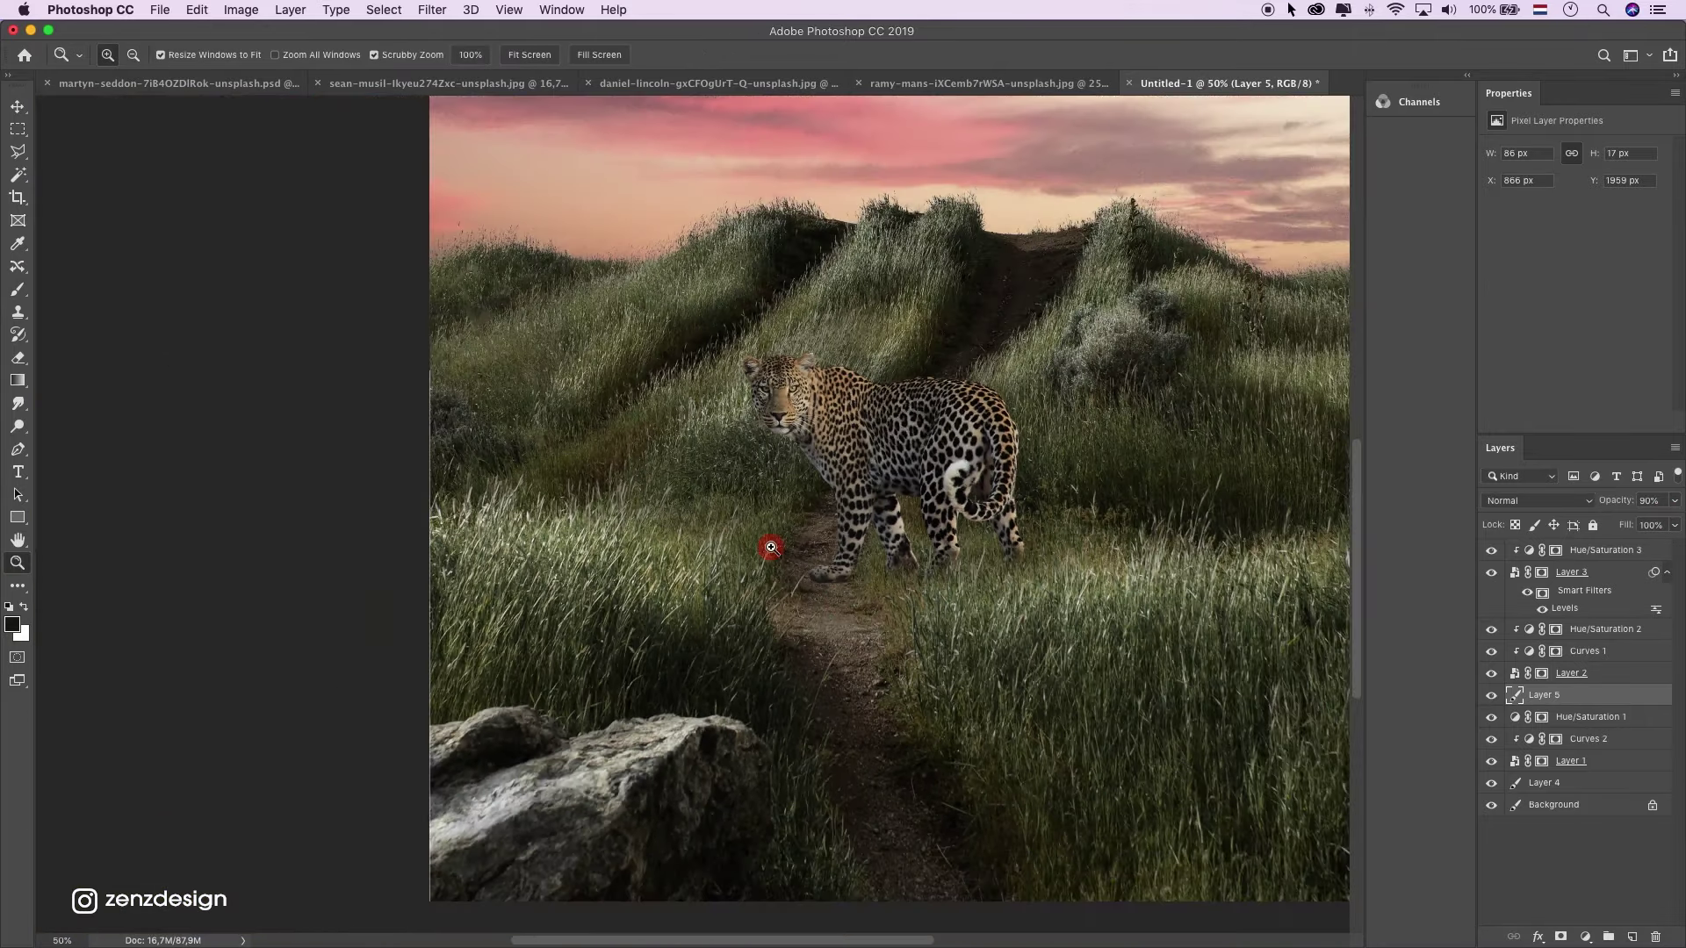
click(771, 550)
click(772, 549)
click(905, 539)
click(956, 606)
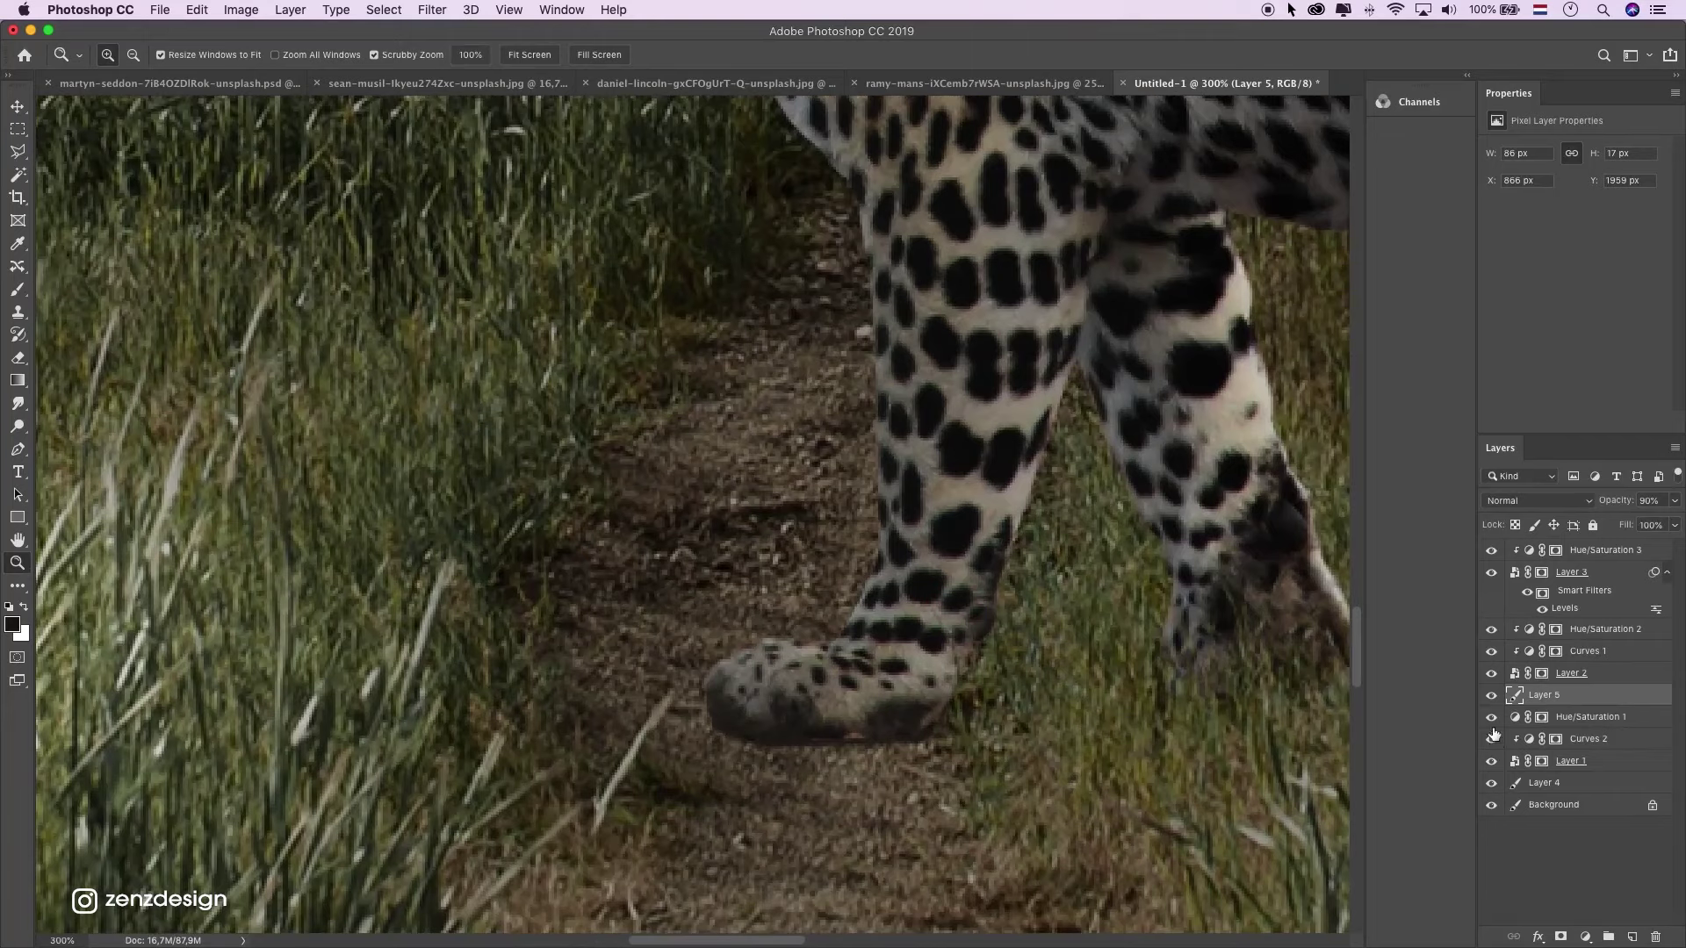
alt+click(745, 686)
alt+click(745, 687)
alt+click(693, 606)
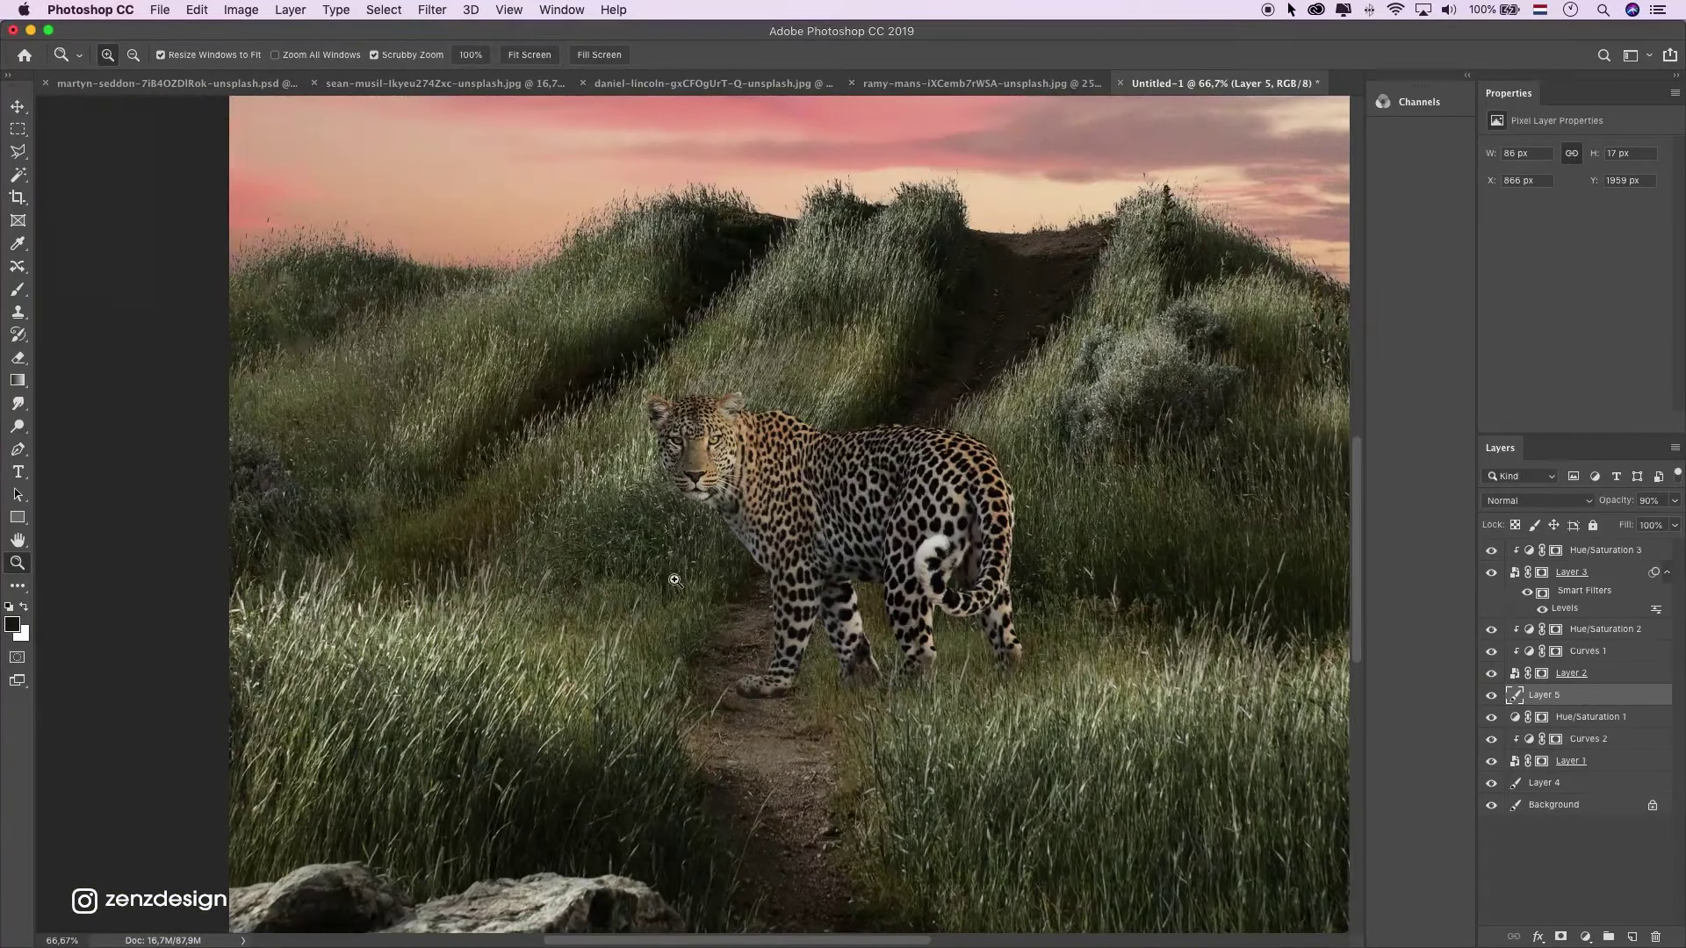
Check which layers make up the leopard and collapse Layer 3's smart filter list.
click(18, 288)
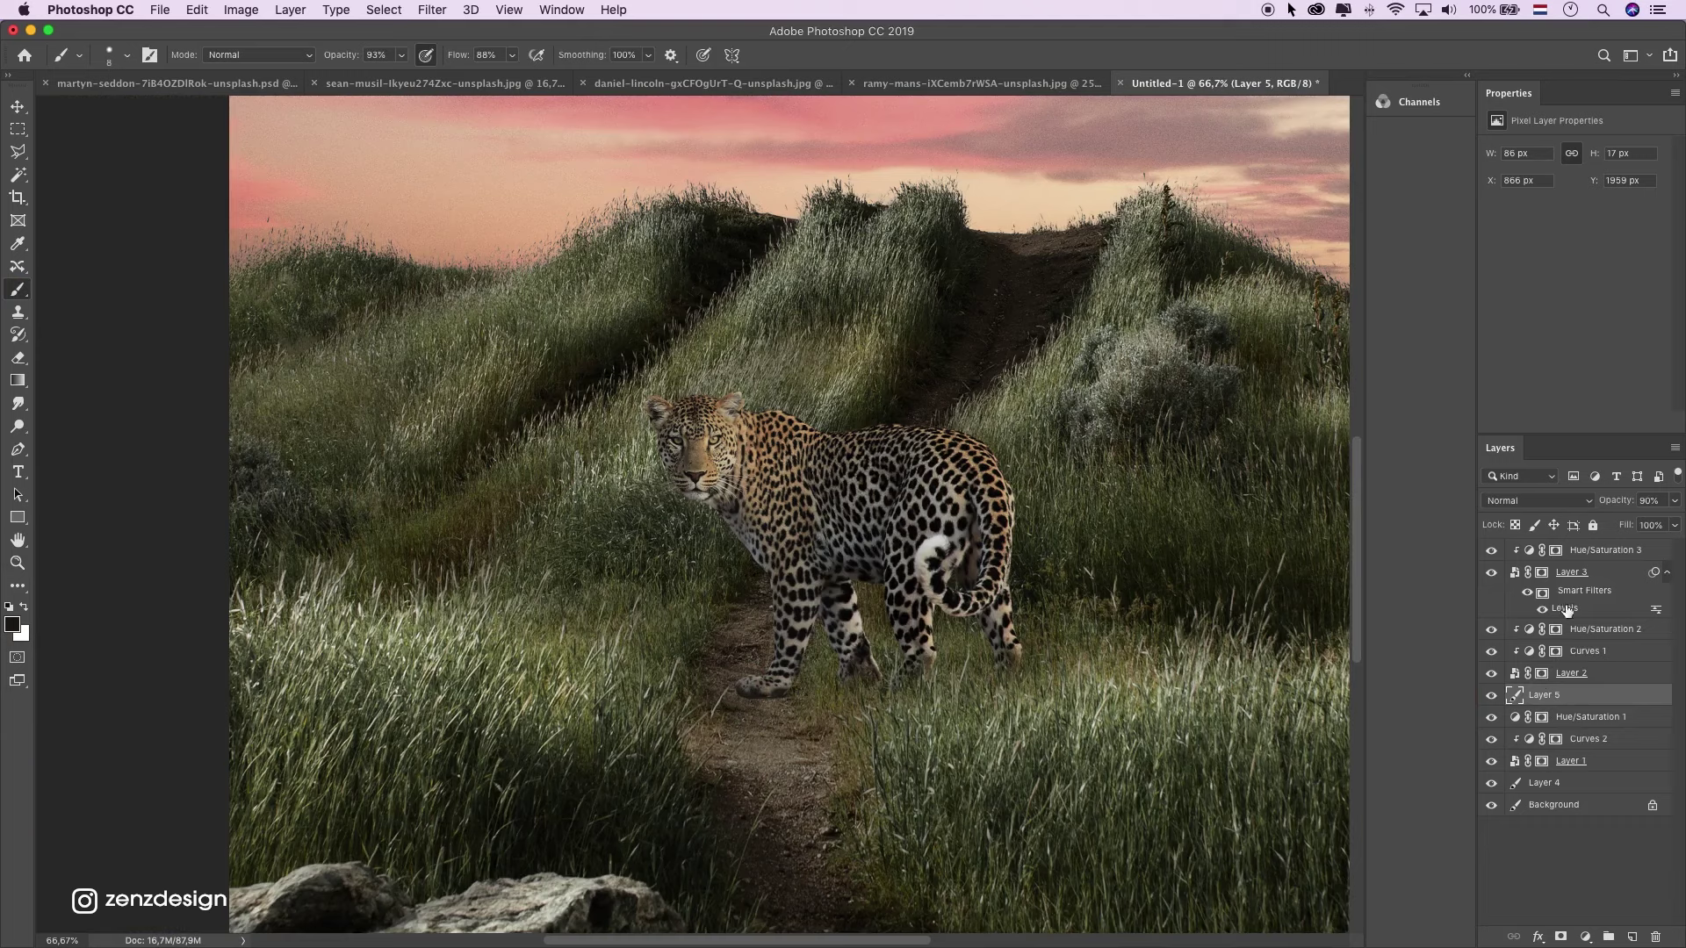
shift+click(1506, 630)
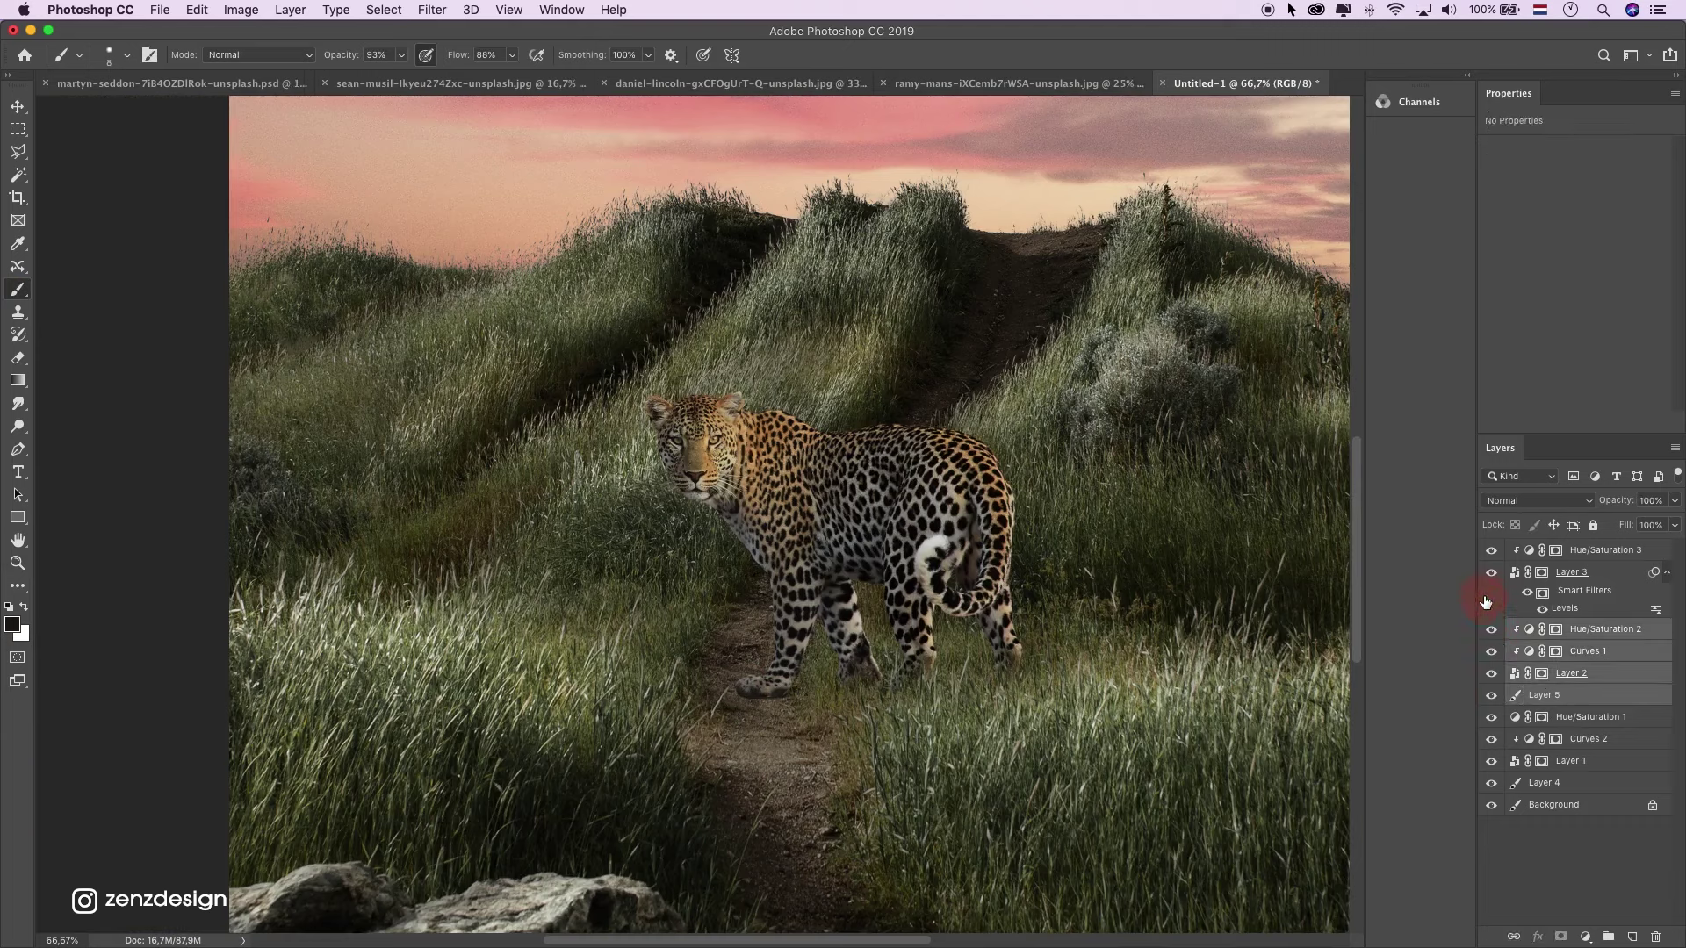
click(1489, 673)
click(1490, 674)
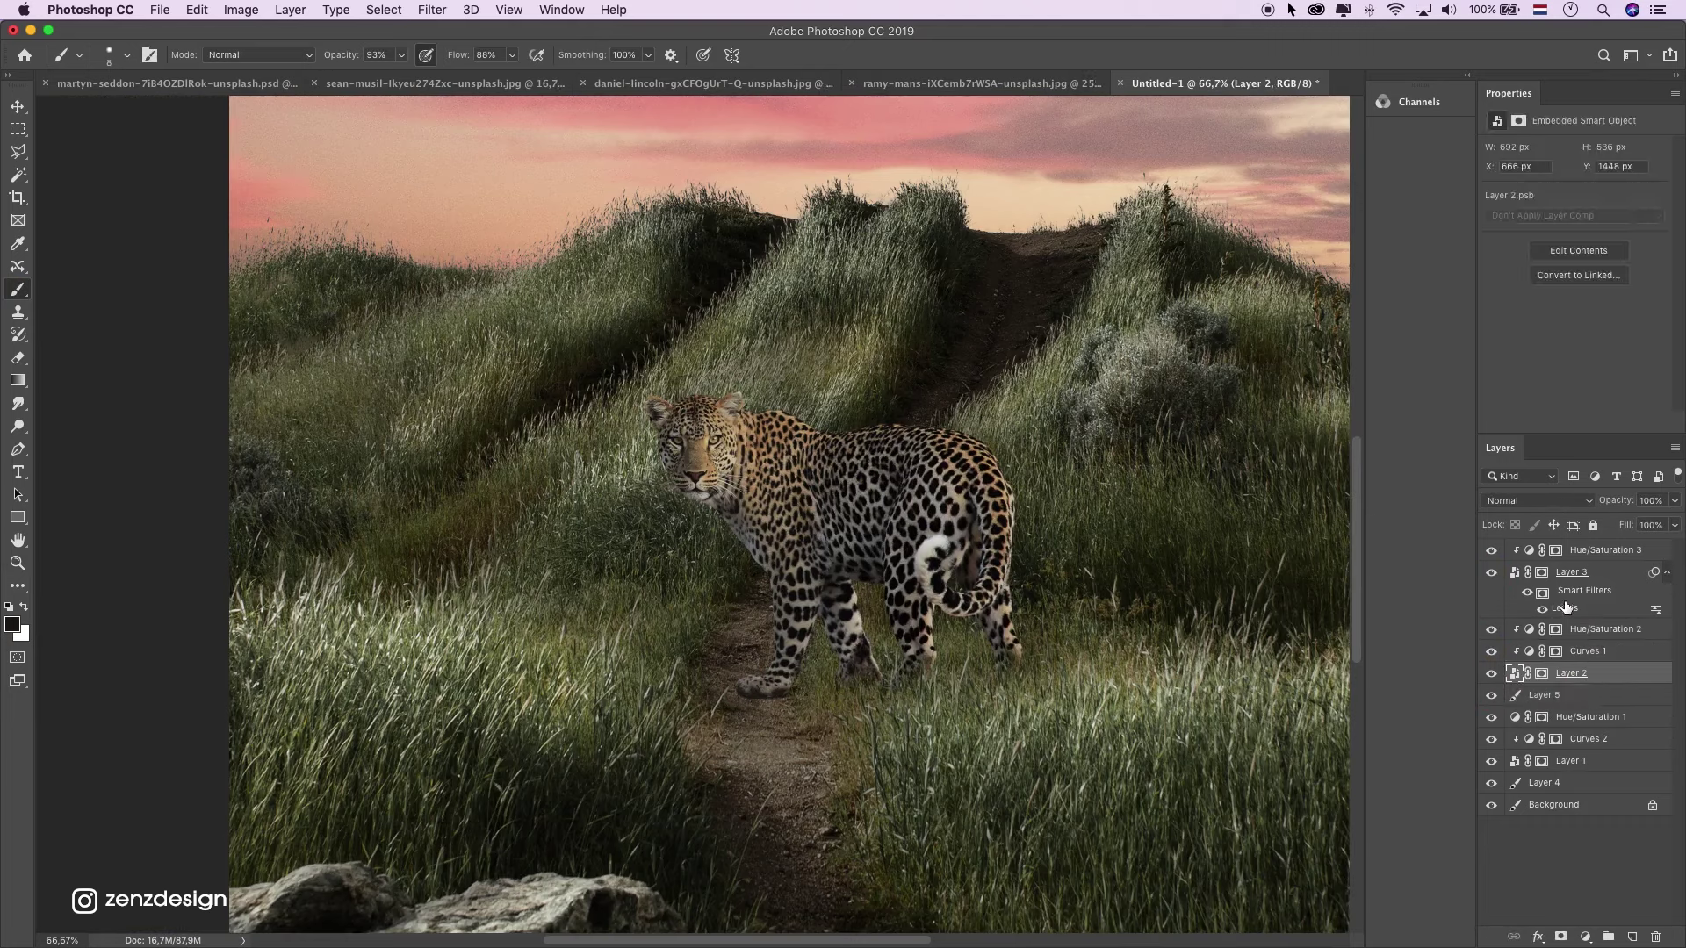
click(1590, 581)
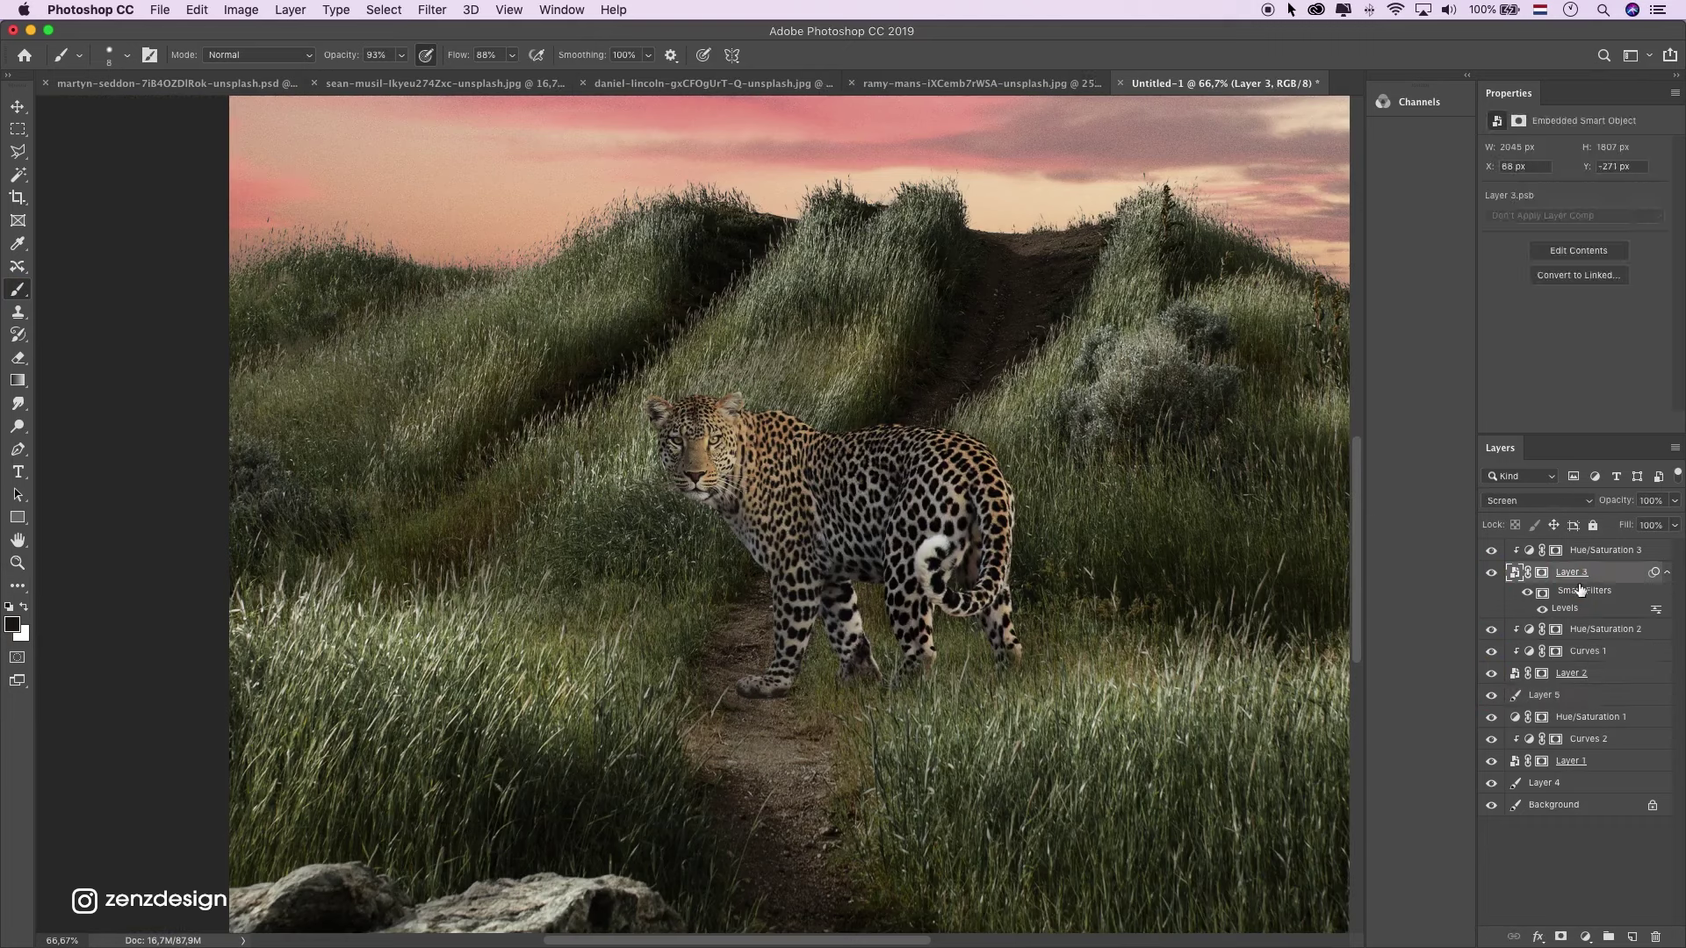
click(1667, 574)
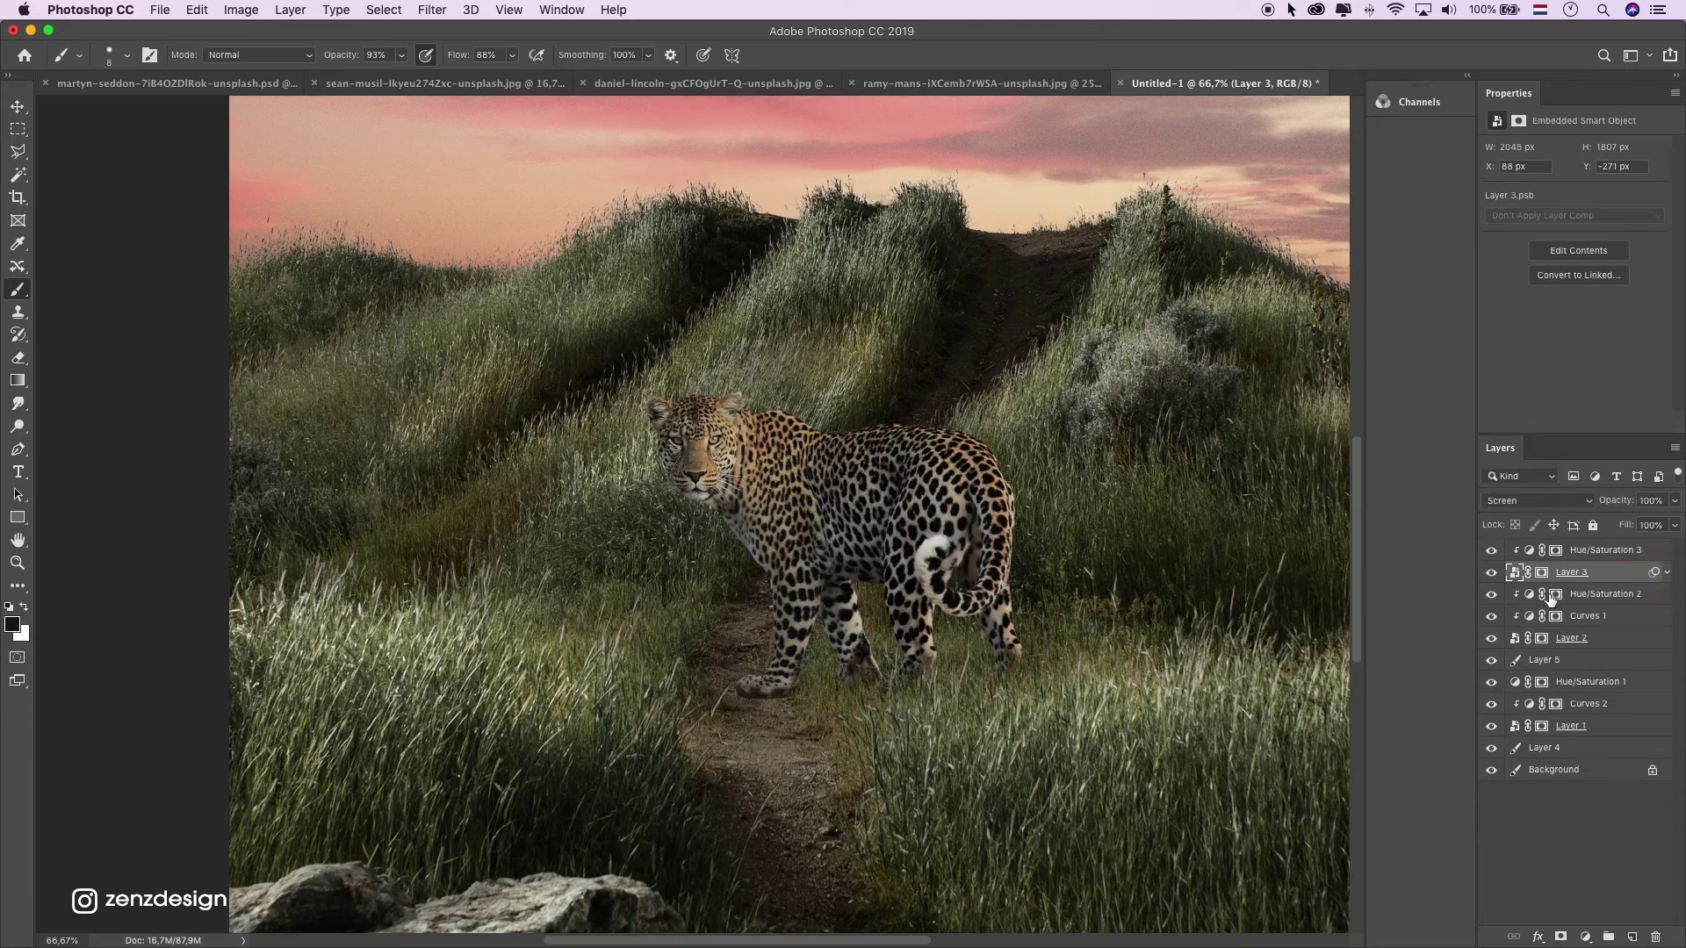
Duplicate Layer 2 together with Curves 1 and Hue/Saturation 2, and merge the three copies into one layer.
click(1599, 596)
shift+click(1591, 648)
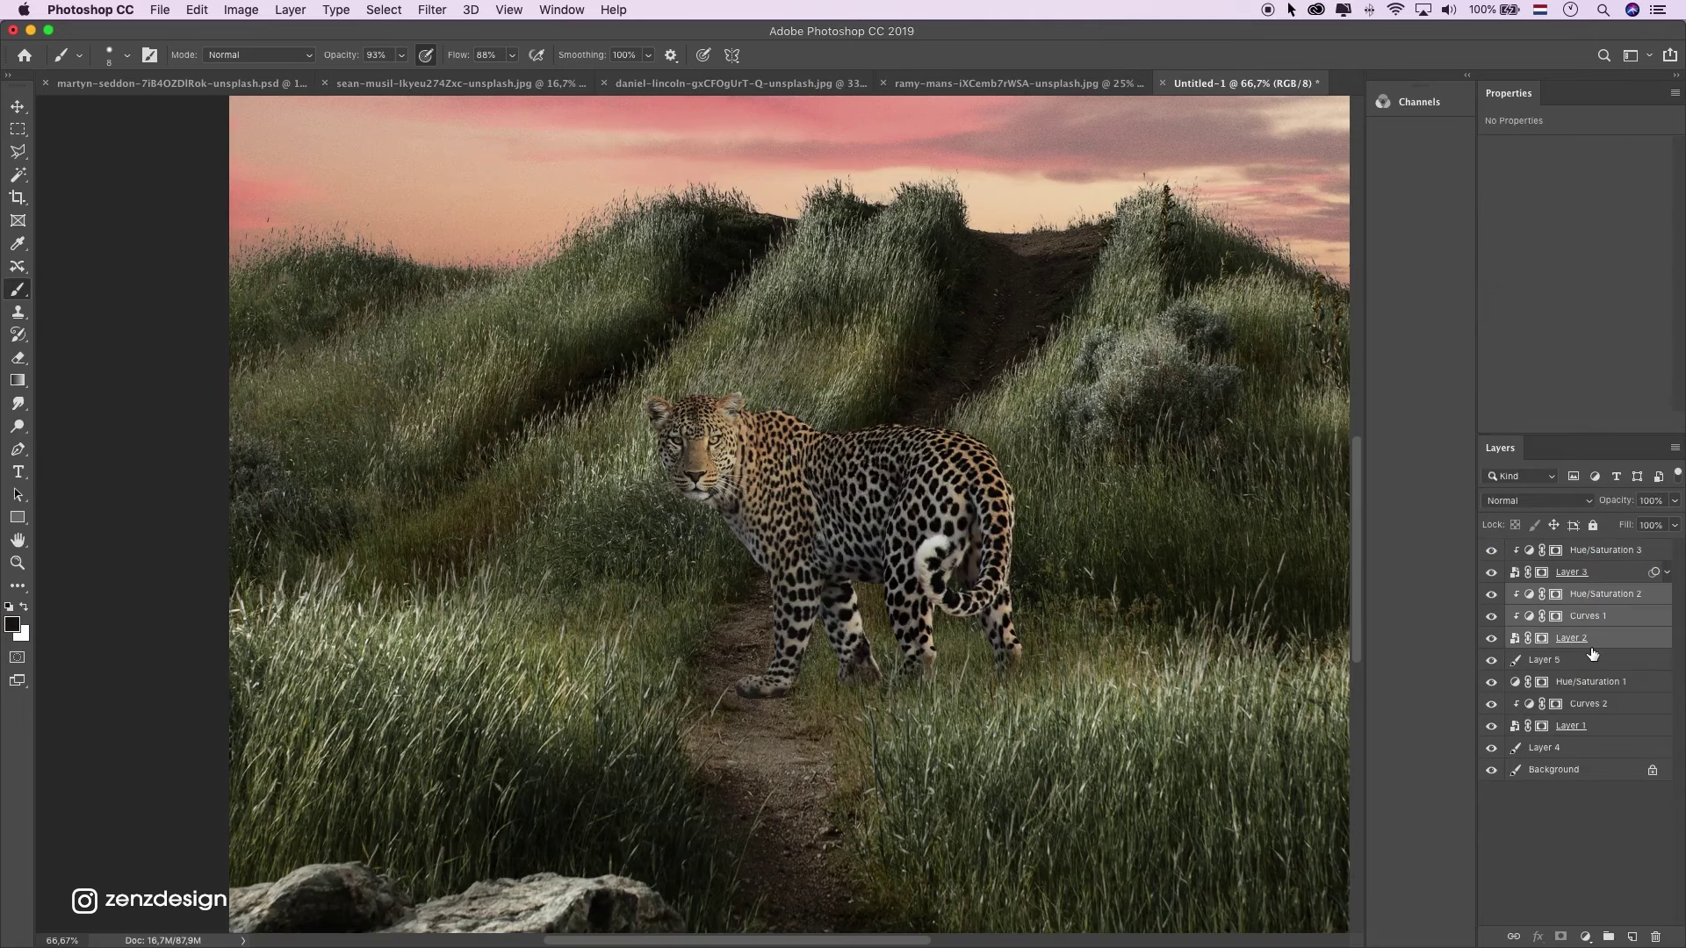
drag(1607, 640, 1639, 940)
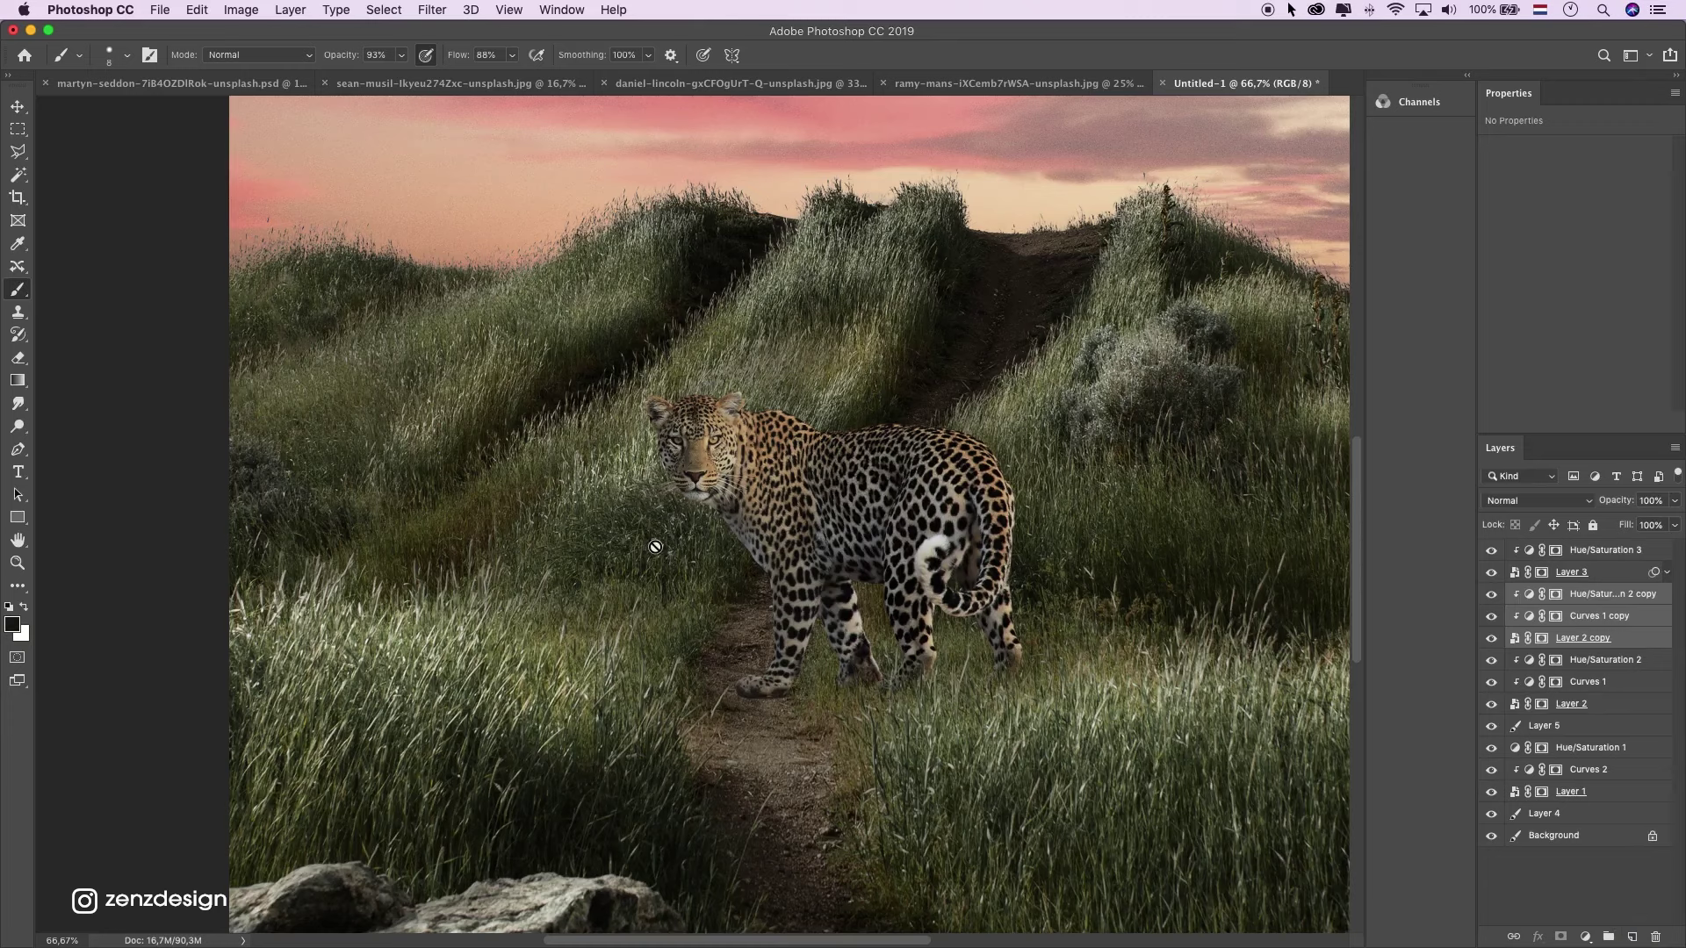
key(super+e)
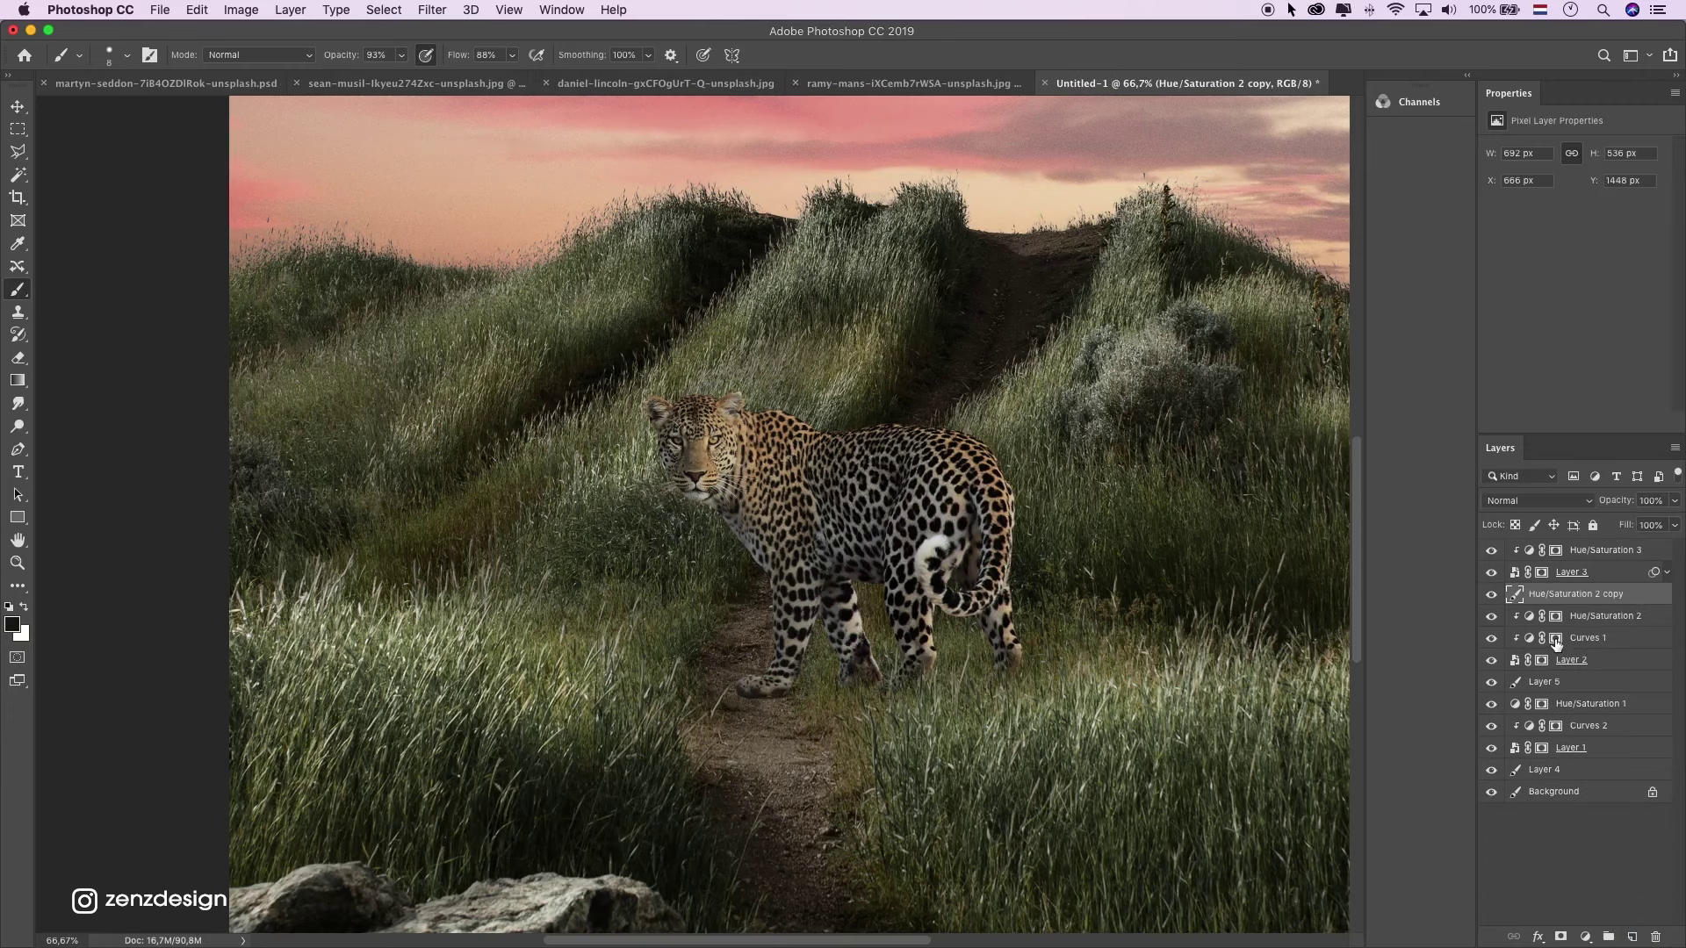
Turn the merged leopard copy into a solid black silhouette by lowering its lightness fully with Hue/Saturation.
key(super+u)
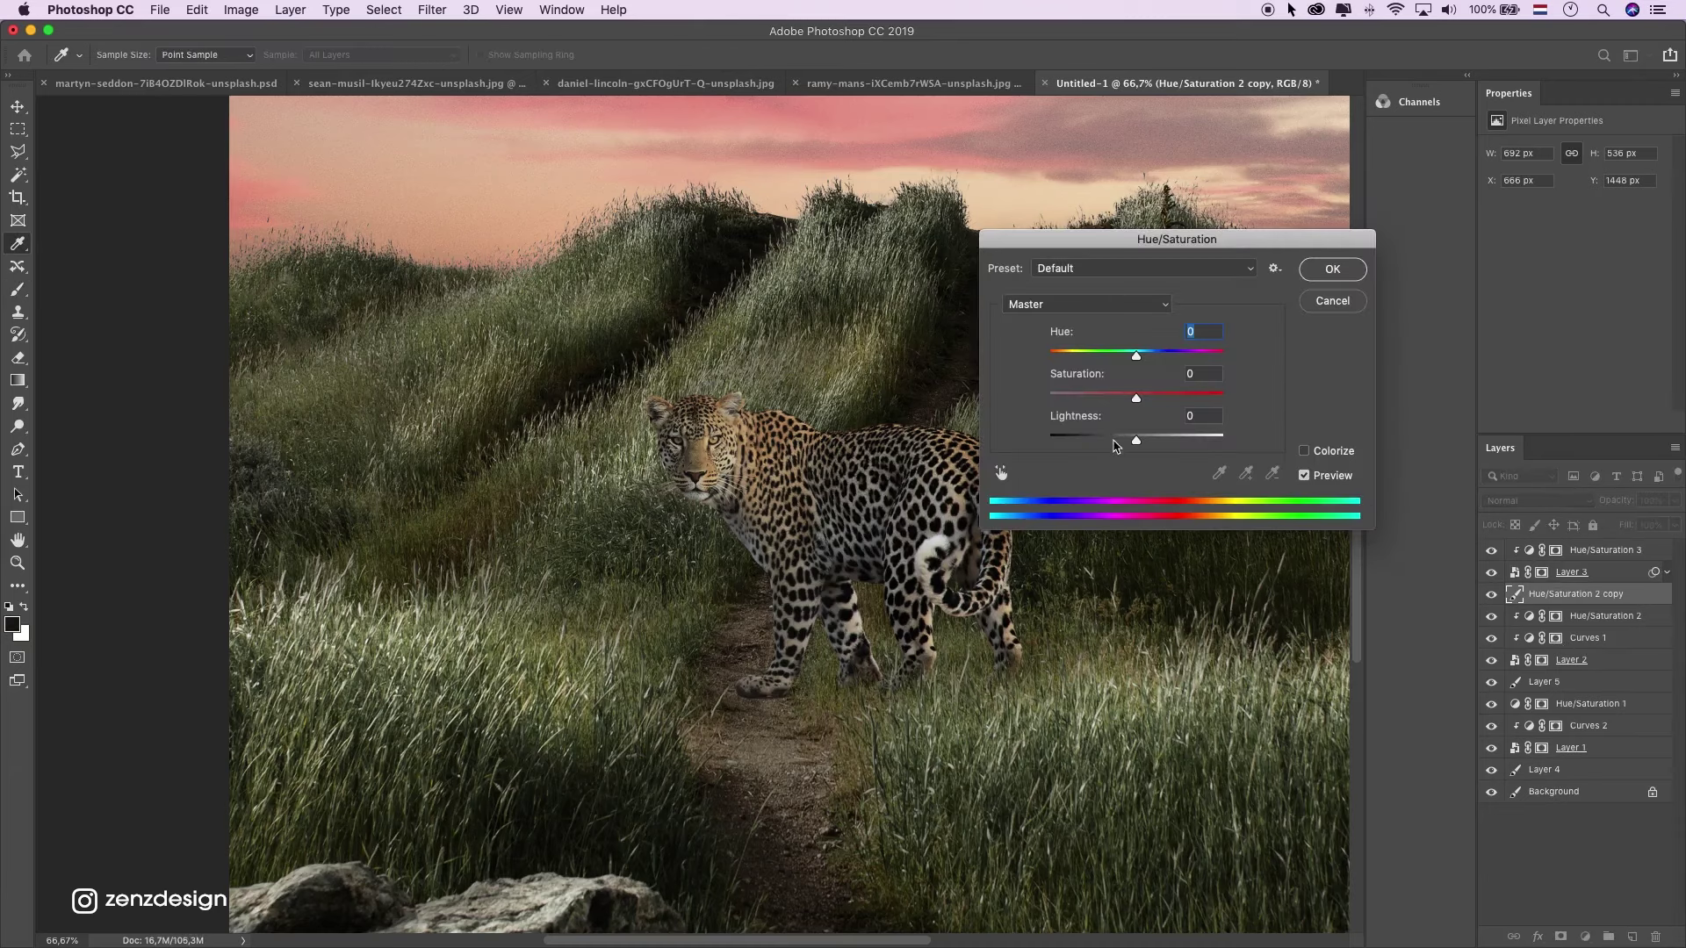
drag(1115, 440, 1016, 463)
key(Return)
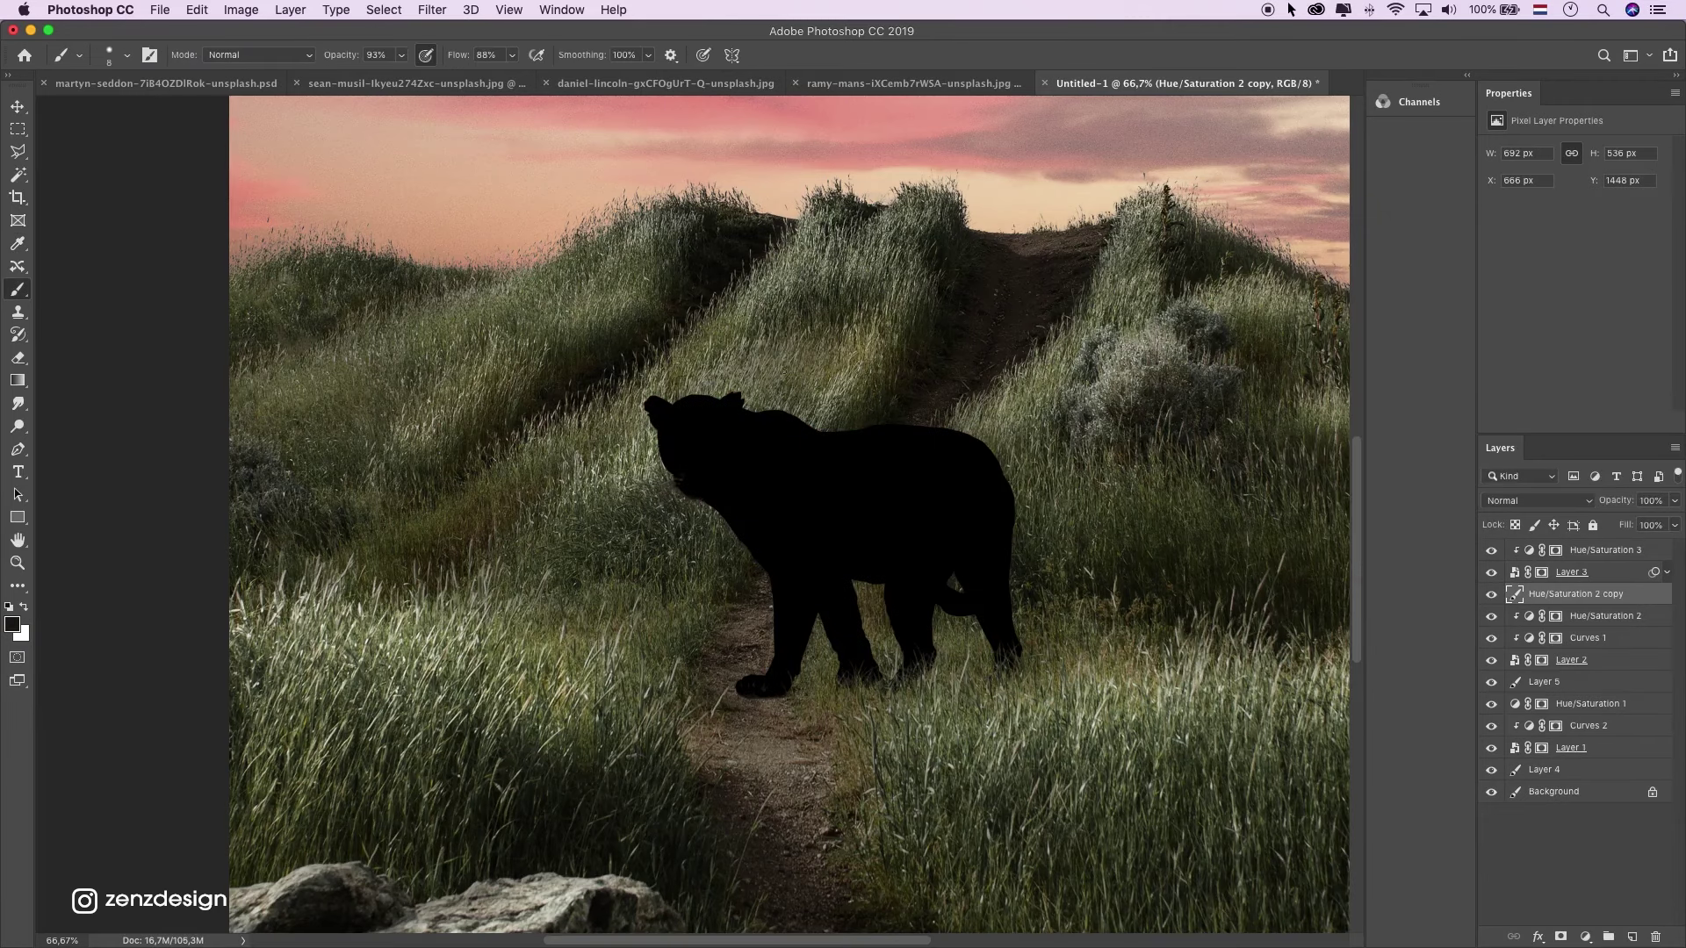
Flip the black silhouette vertically and move it straight down so that its feet meet the leopard's paws.
click(197, 10)
mouse_move(351, 417)
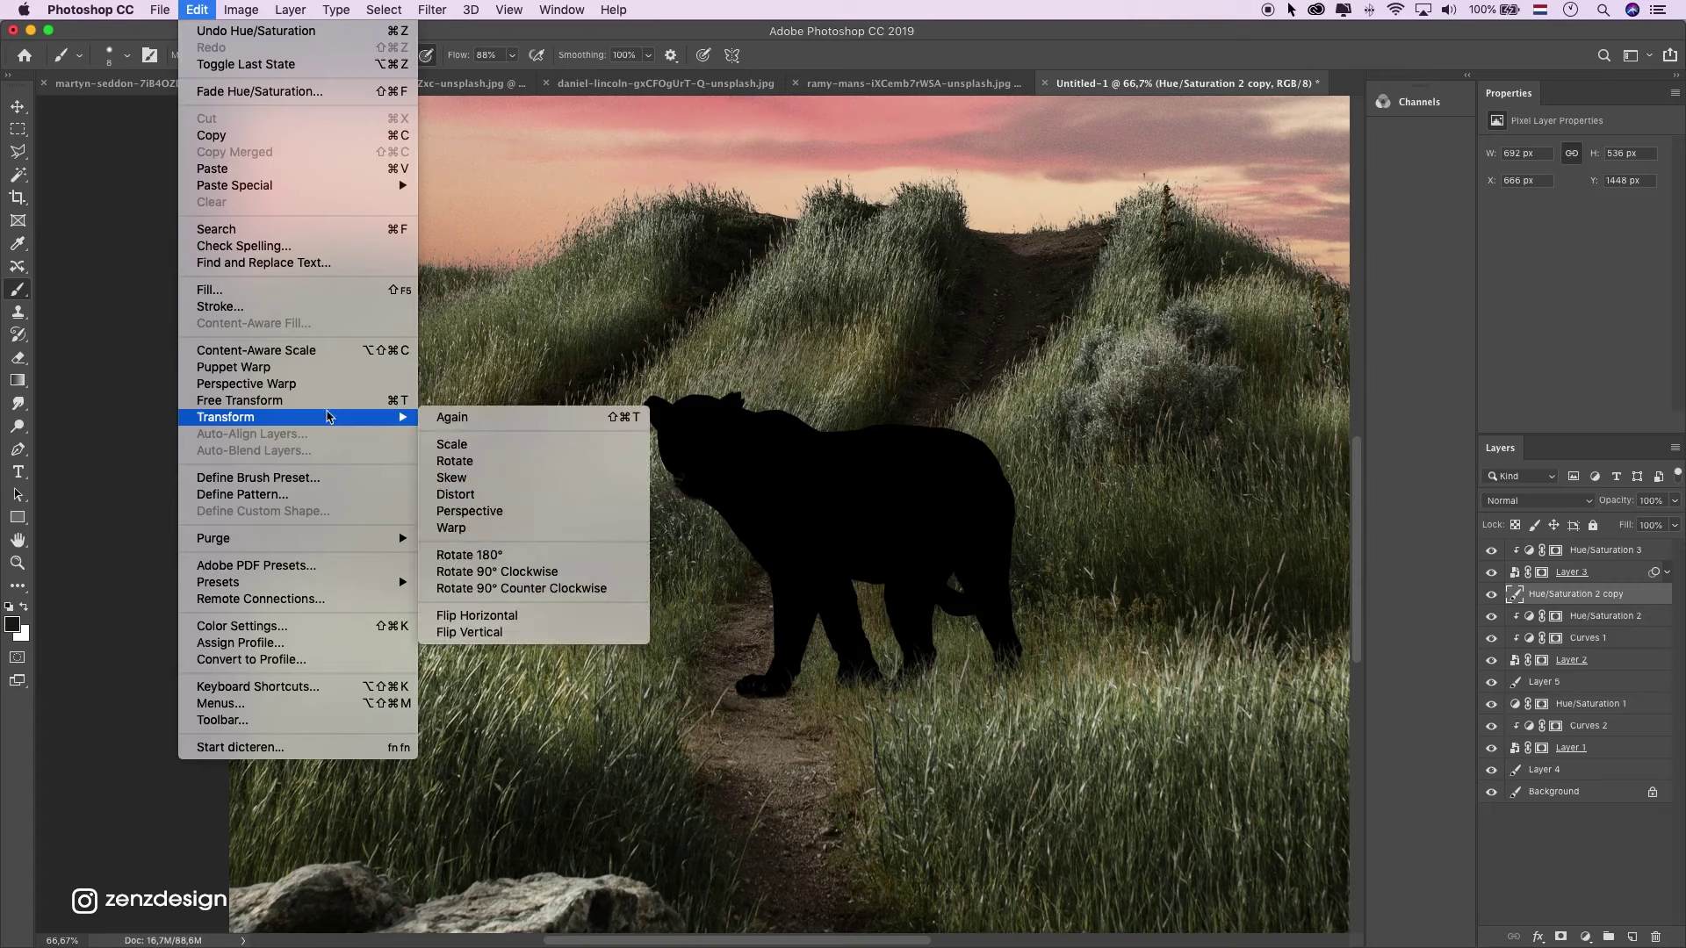
click(492, 633)
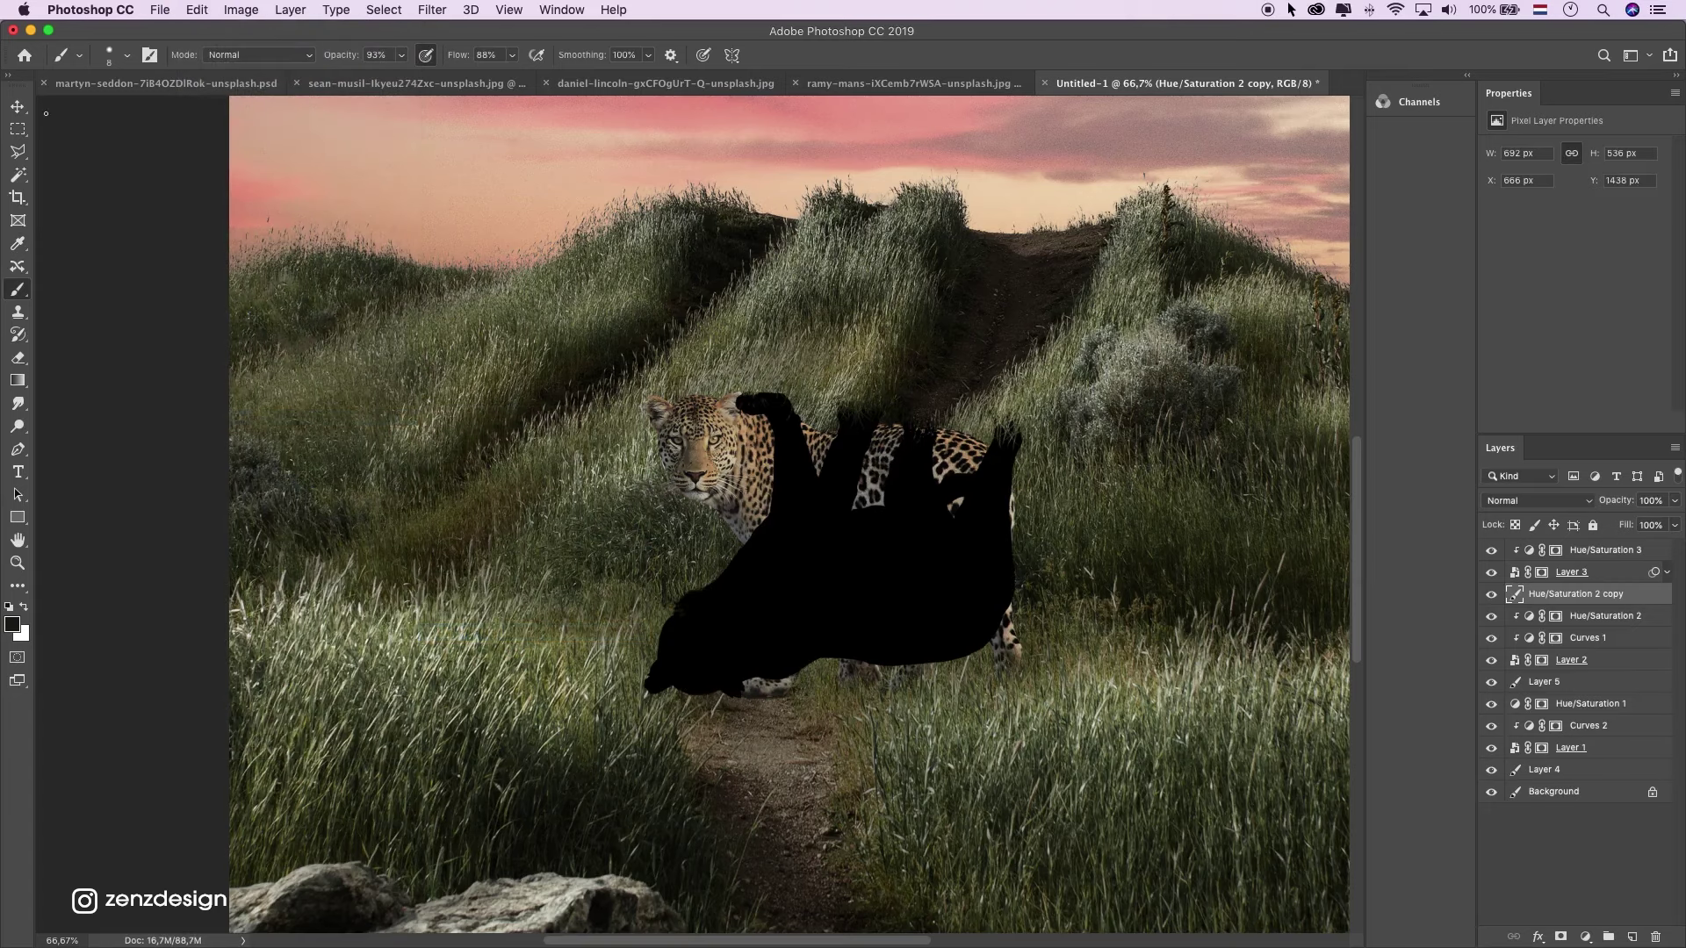
click(17, 107)
mouse_move(864, 430)
mouse_down()
mouse_move(866, 773)
mouse_move(867, 729)
mouse_up()
scroll(866, 728, down, 5)
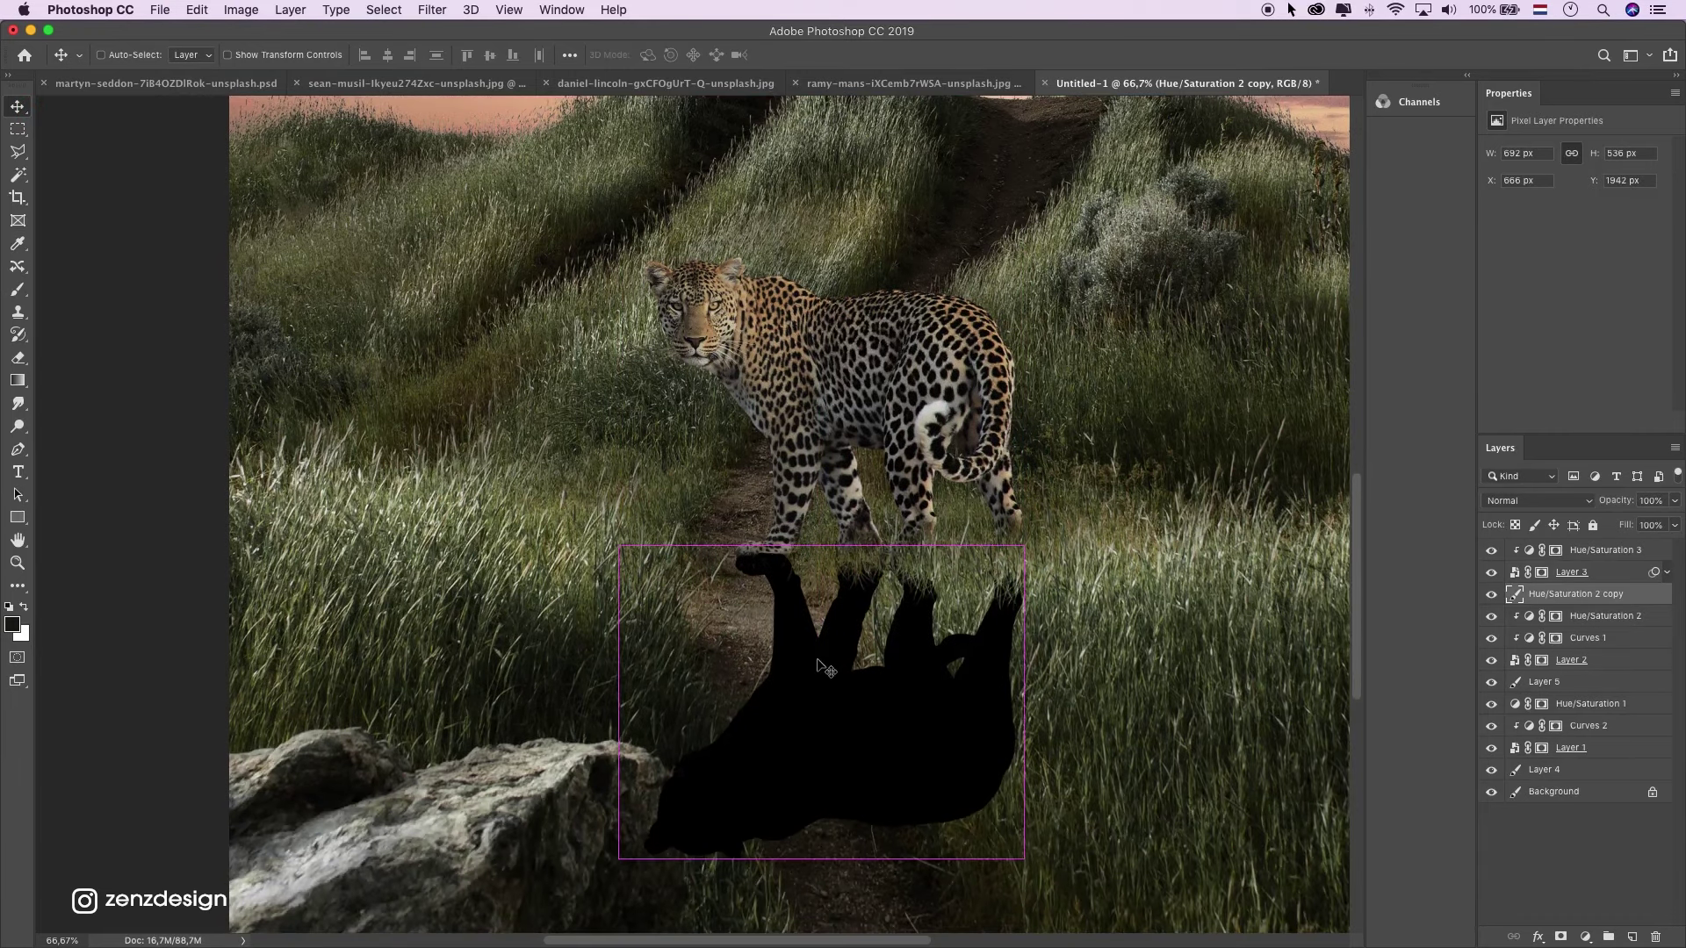
Apply a Perspective transform that widens the silhouette's lower edge symmetrically, making the shadow about 1035 px wide.
key(super+t)
right_click(808, 649)
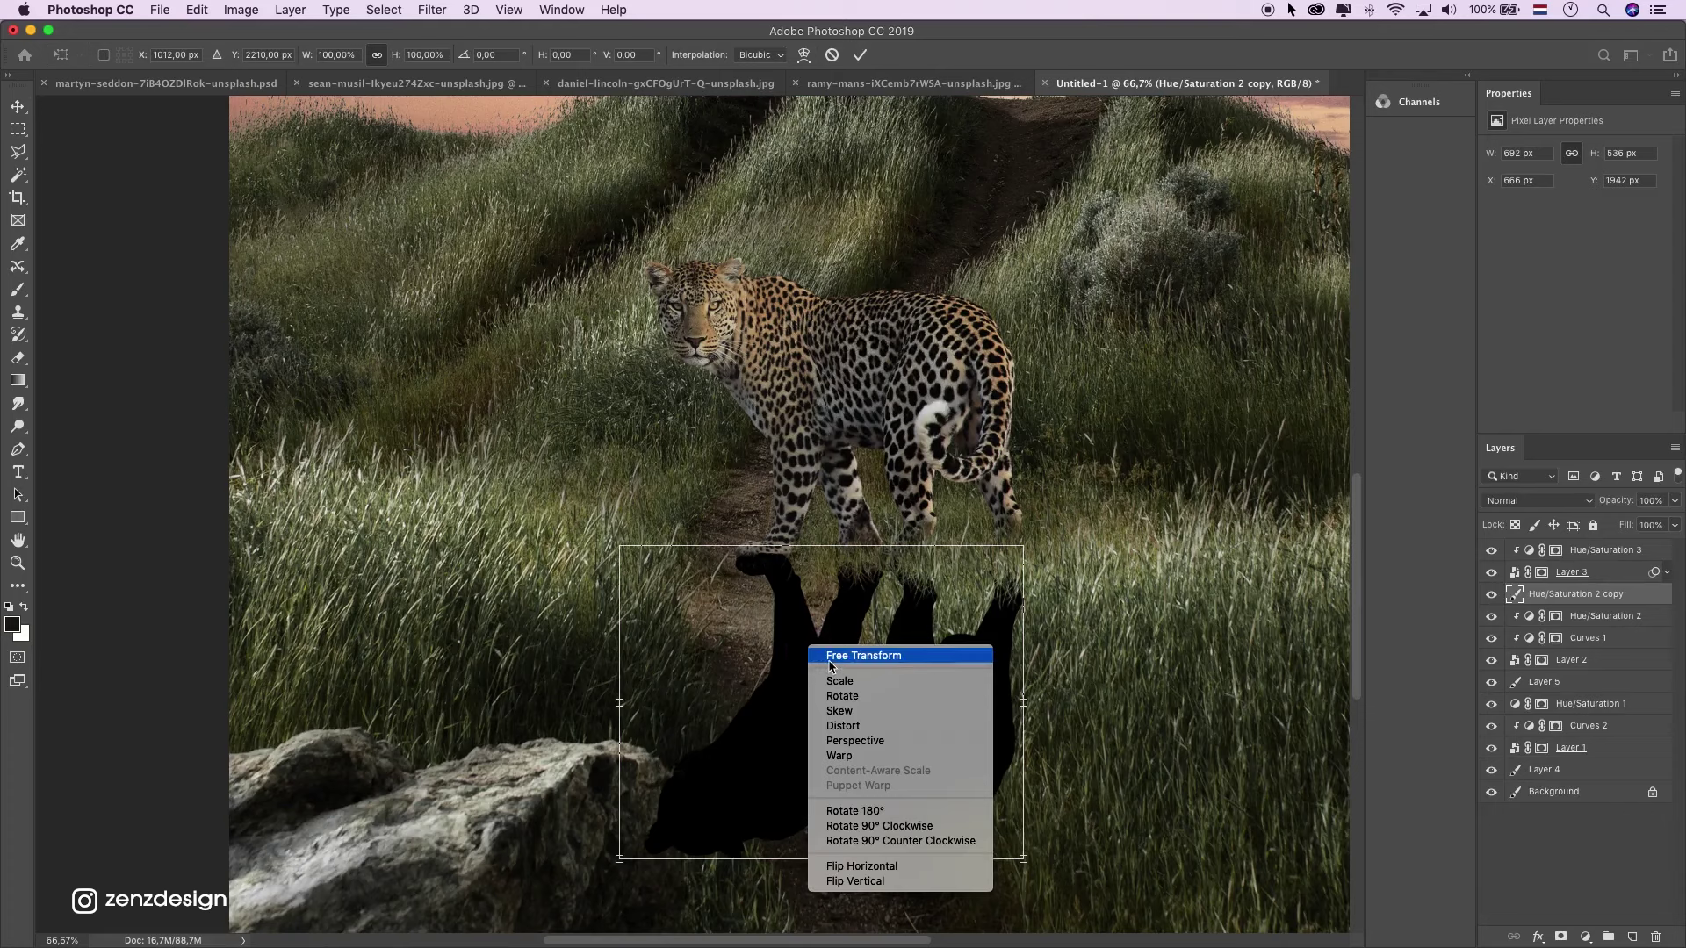
right_click(803, 625)
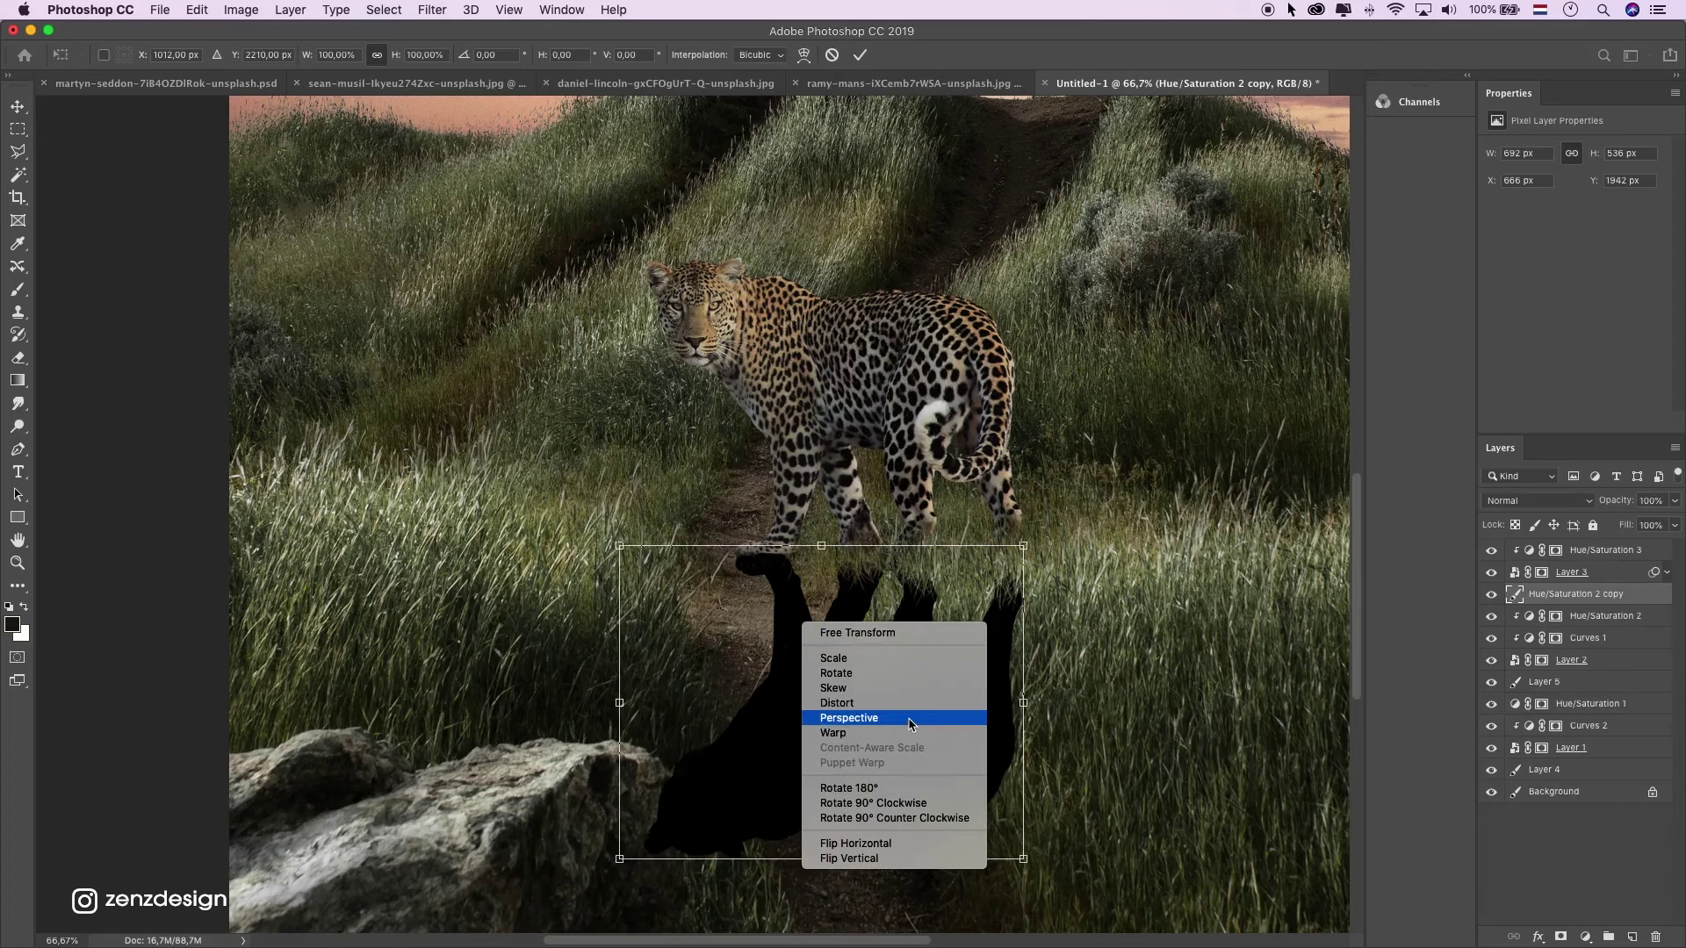
click(908, 722)
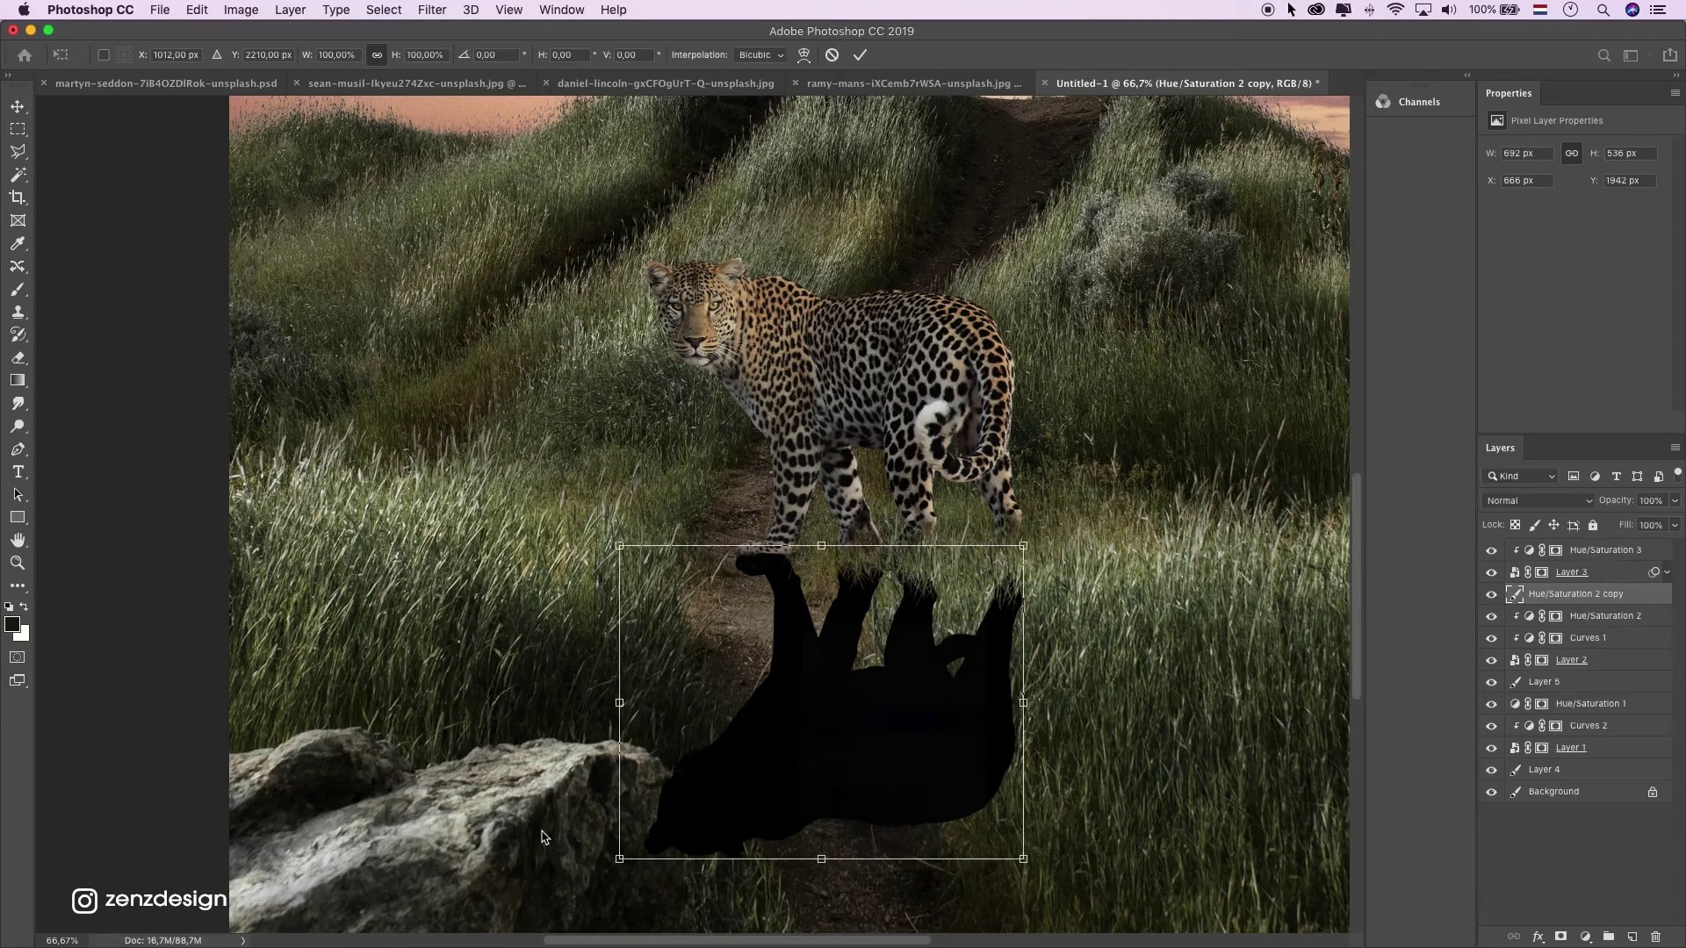
drag(612, 864, 444, 883)
key(Return)
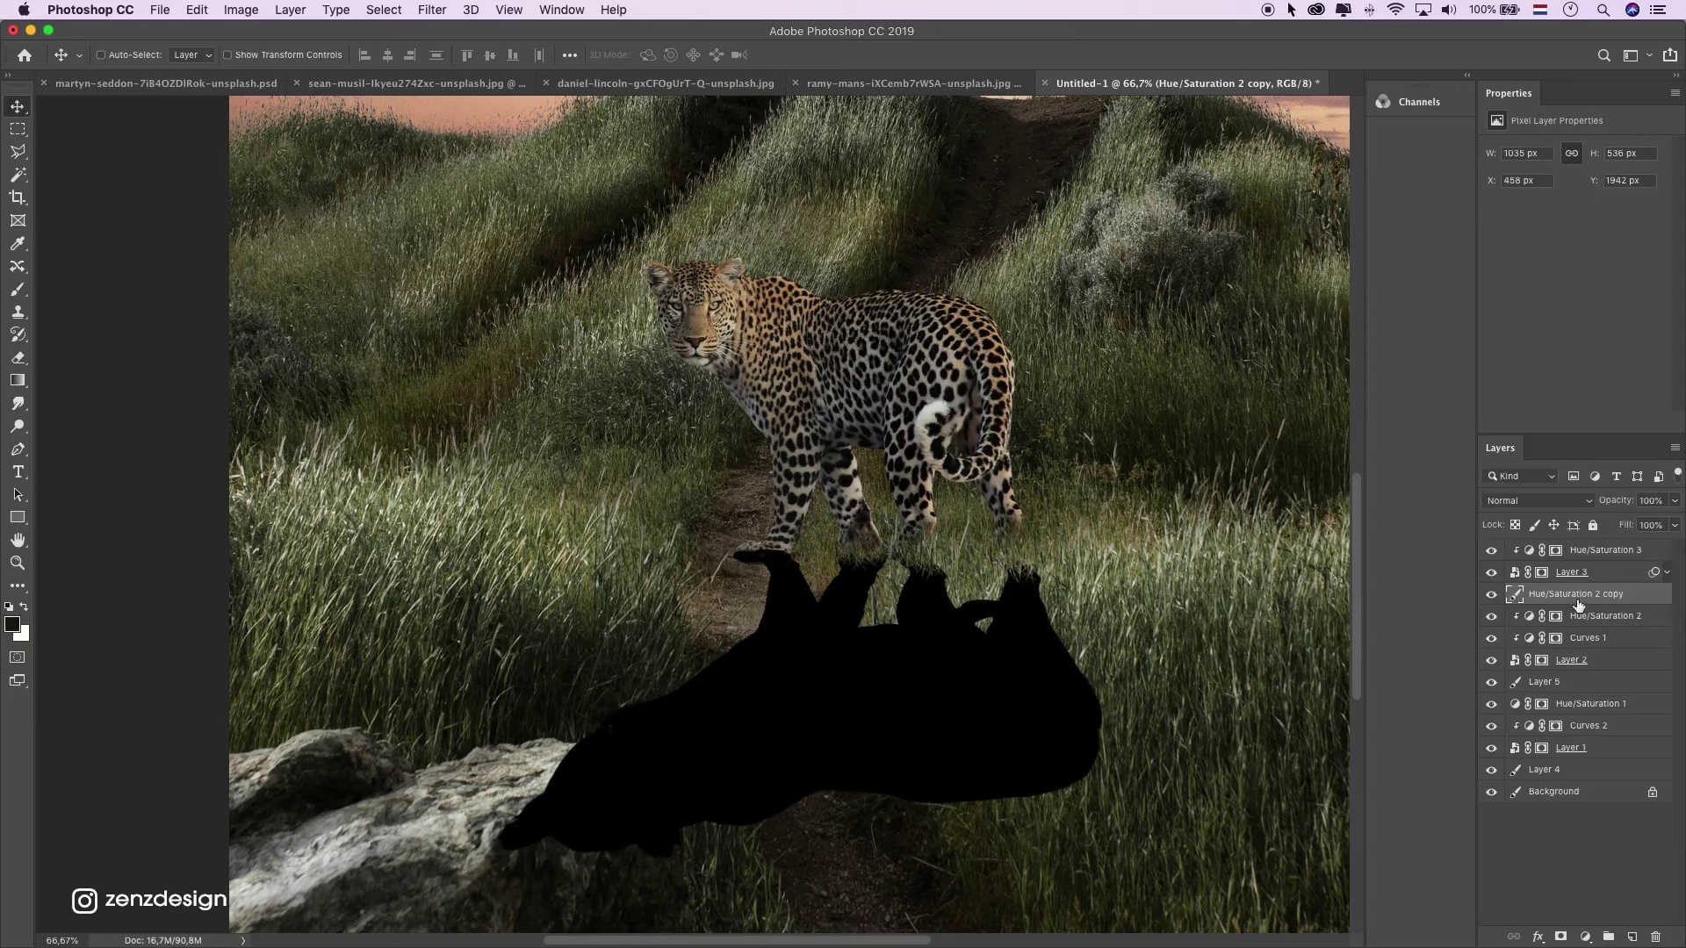
Place the silhouette layer directly below Layer 5 and shift the silhouette down slightly to Y 1959 px.
drag(1578, 604, 1576, 685)
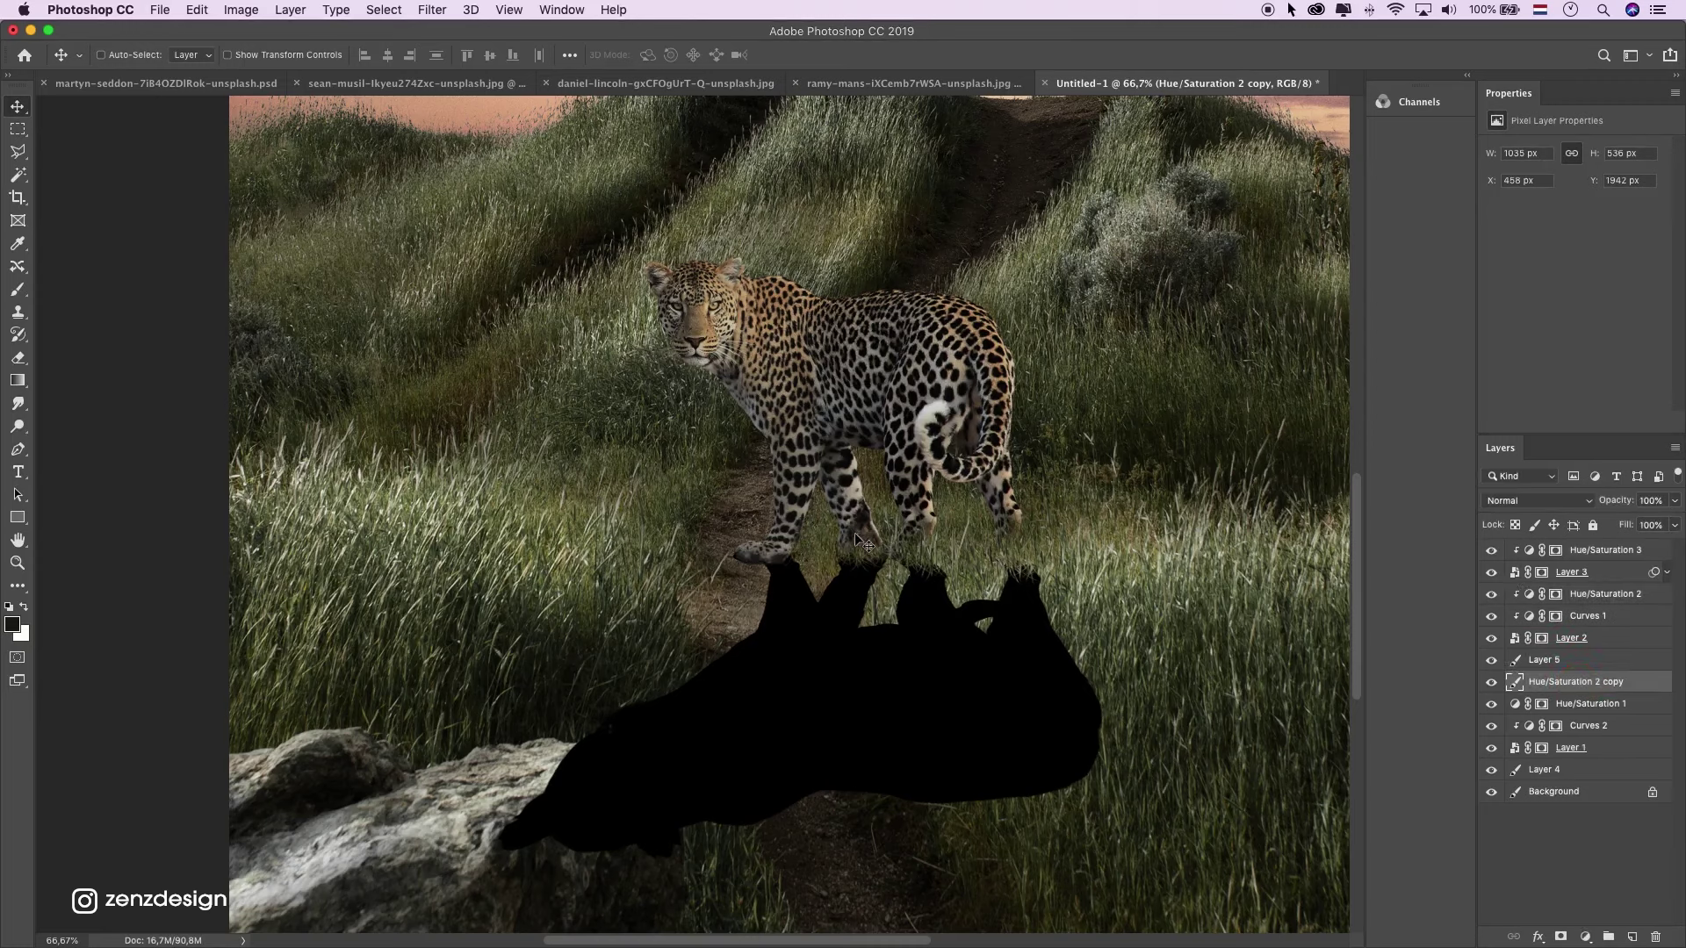
drag(856, 534, 859, 537)
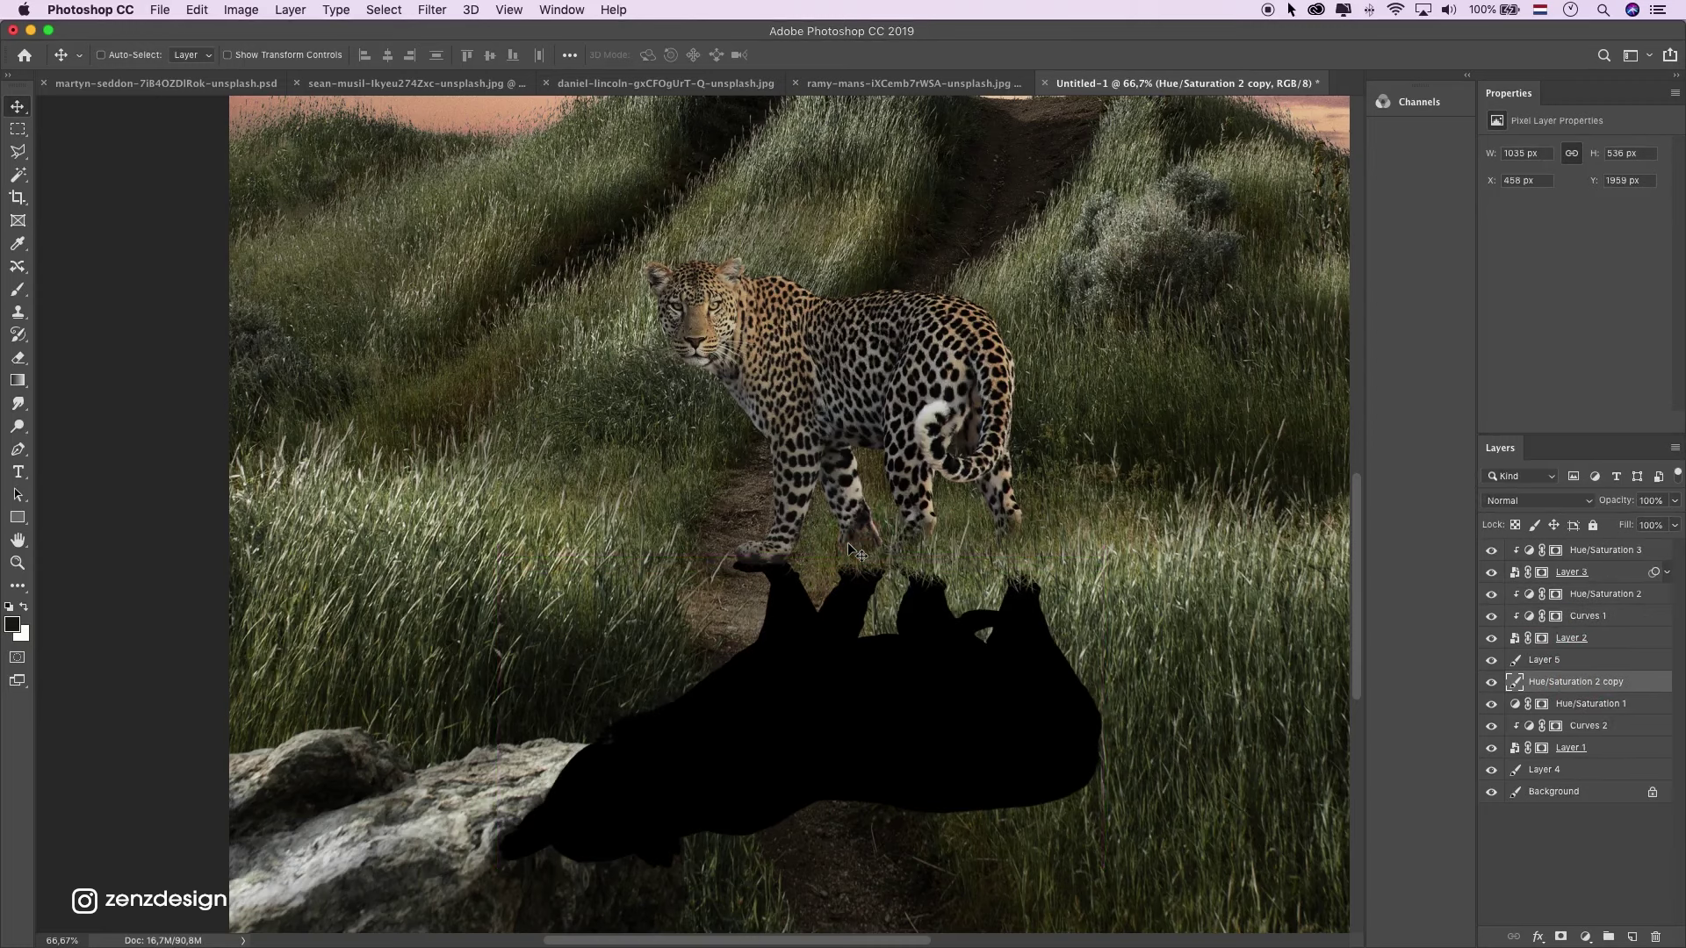
Add a layer mask to the silhouette layer and ready the Brush tool with black as the foreground colour.
click(1561, 938)
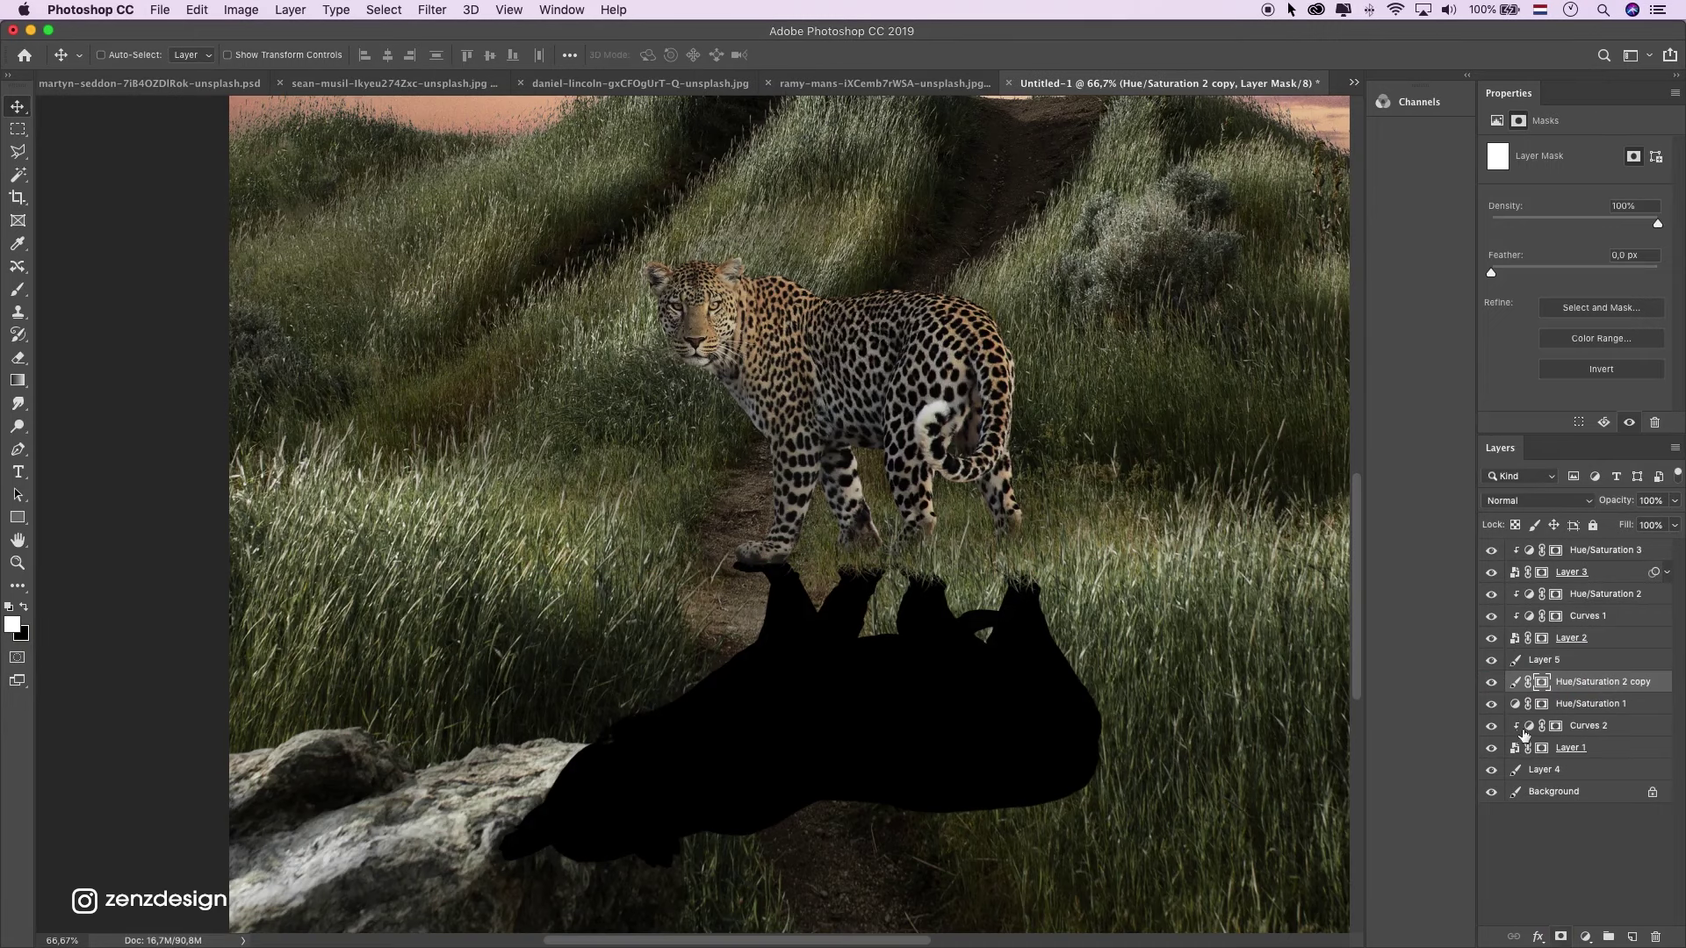
click(1516, 681)
click(1542, 681)
click(19, 291)
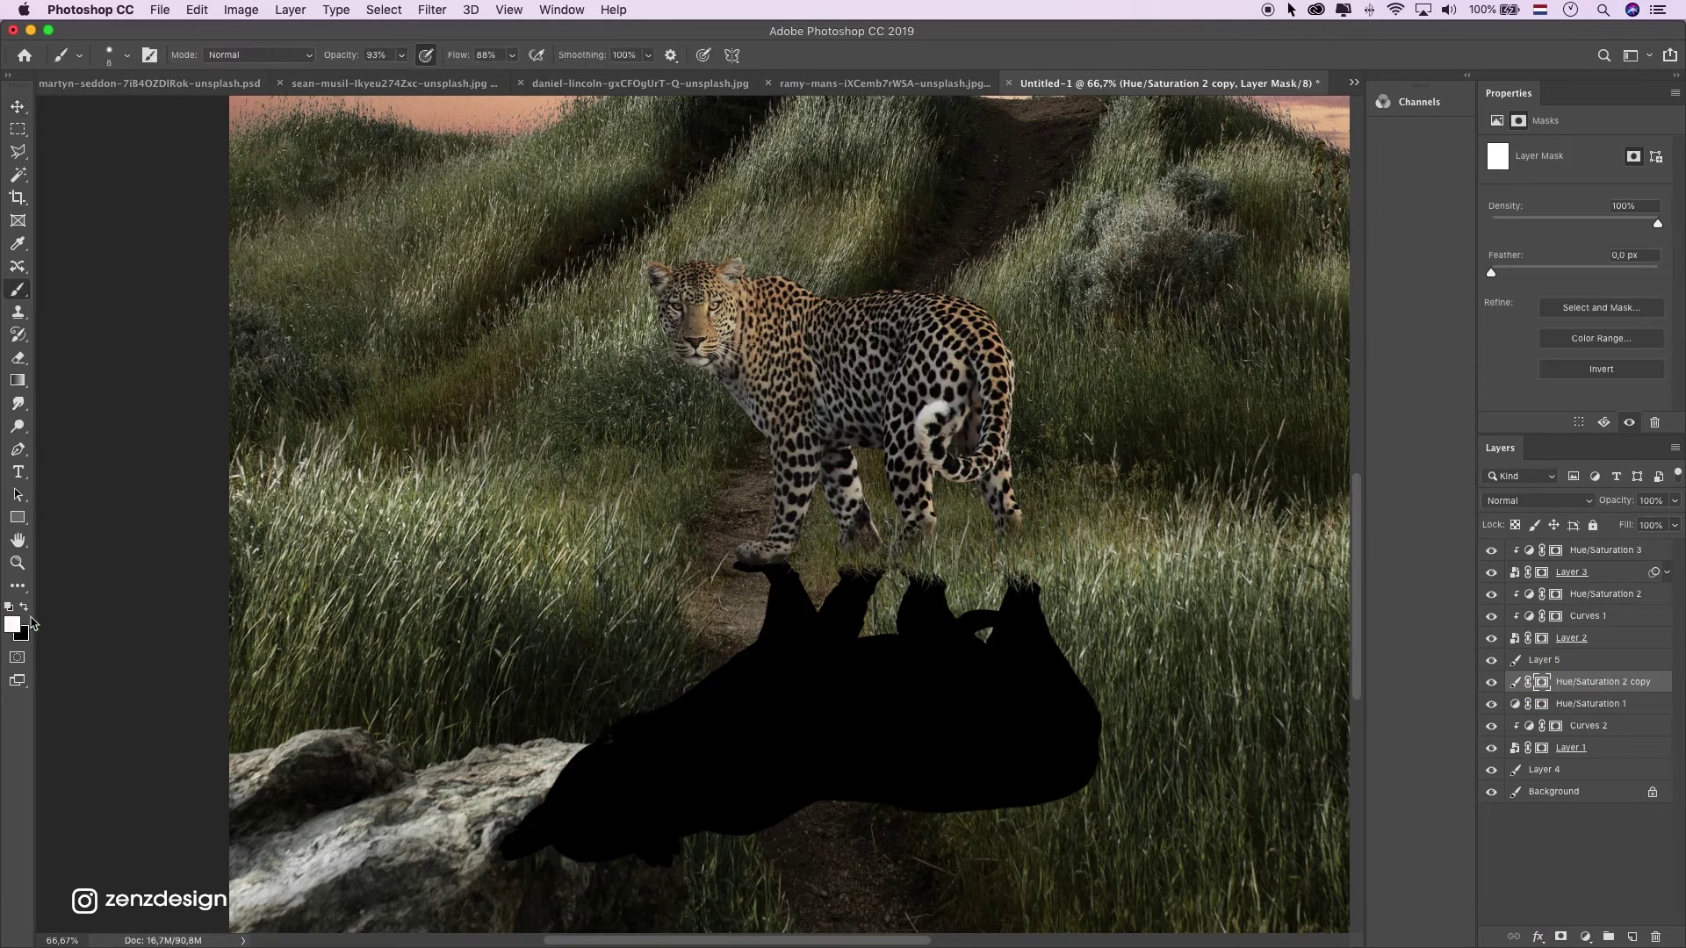
click(25, 608)
With a soft 200 px brush, paint black on the mask to hide the silhouette's body and rear, keeping the front leg shadows.
click(106, 57)
drag(131, 149, 98, 150)
click(340, 36)
key(bracketright)
key(bracketright)
key(bracketright)
mouse_move(1012, 573)
mouse_down()
mouse_move(985, 716)
mouse_move(888, 819)
mouse_move(1094, 651)
mouse_move(899, 865)
mouse_move(1046, 716)
mouse_move(1101, 812)
mouse_move(1073, 660)
mouse_move(1038, 617)
mouse_move(1010, 699)
mouse_move(858, 768)
mouse_move(1107, 765)
mouse_move(479, 823)
mouse_move(1083, 796)
mouse_move(527, 863)
mouse_move(538, 747)
mouse_move(775, 788)
mouse_move(1028, 680)
mouse_move(925, 579)
mouse_move(867, 790)
mouse_move(980, 643)
mouse_move(949, 718)
mouse_move(929, 687)
mouse_move(829, 741)
mouse_move(717, 751)
mouse_move(959, 735)
mouse_move(868, 688)
mouse_move(878, 651)
mouse_move(835, 705)
mouse_move(882, 632)
mouse_up()
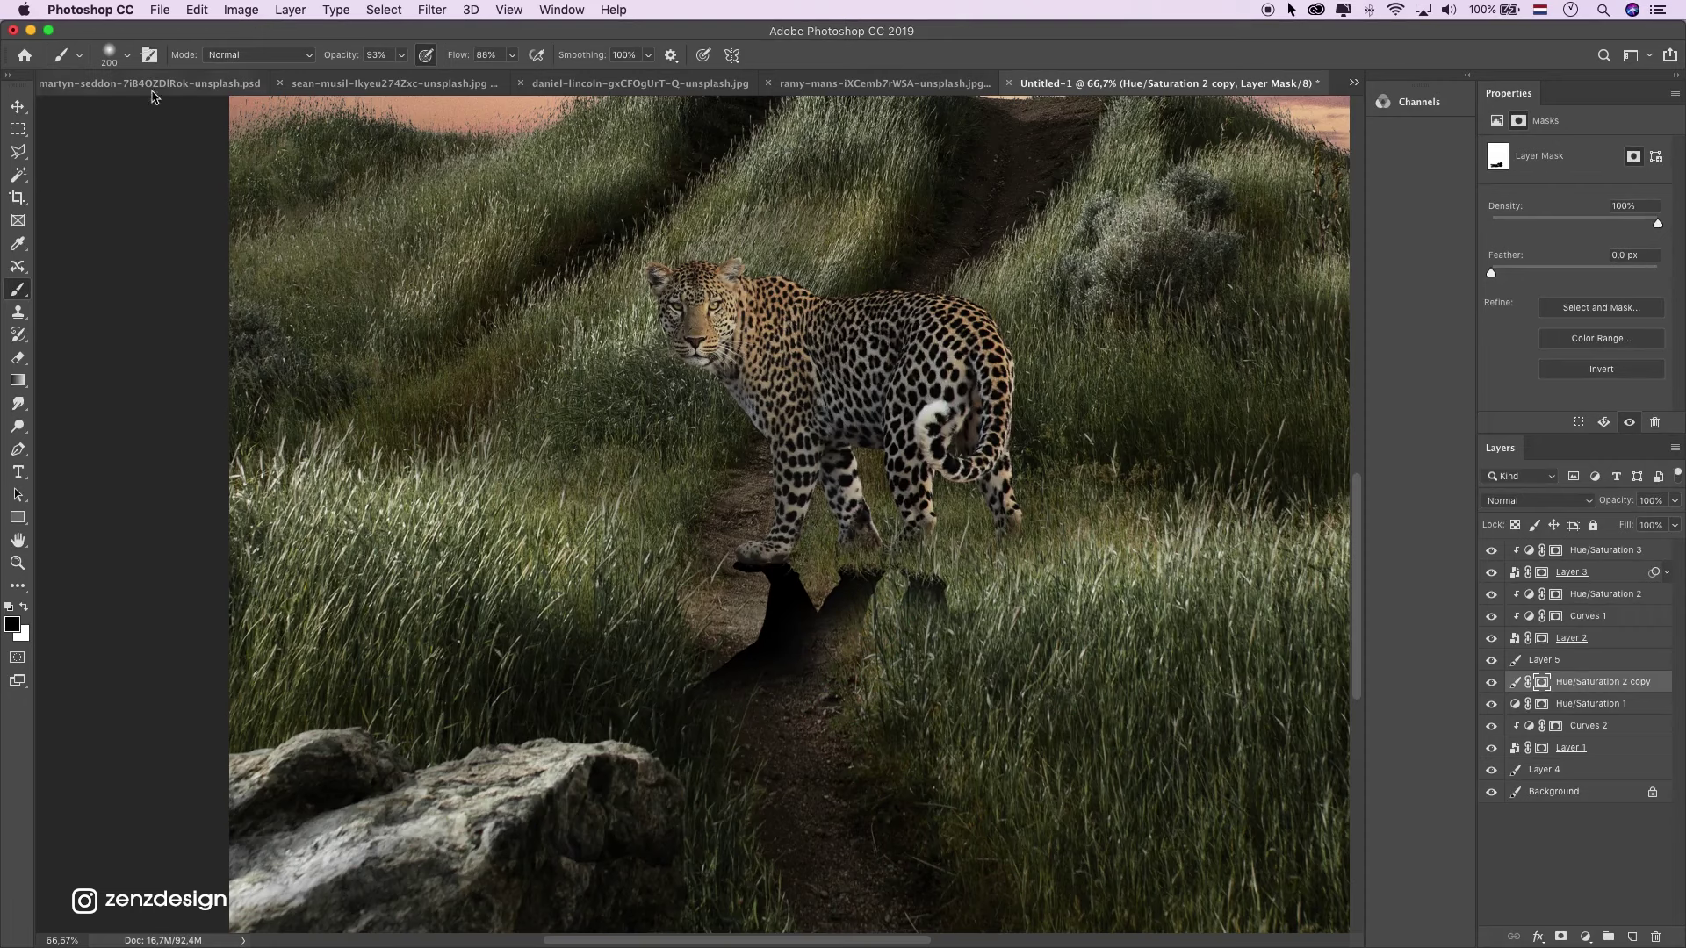
Rotate the masked silhouette slightly and reposition it so that the leg shadows line up with the leopard's paws.
key(super+t)
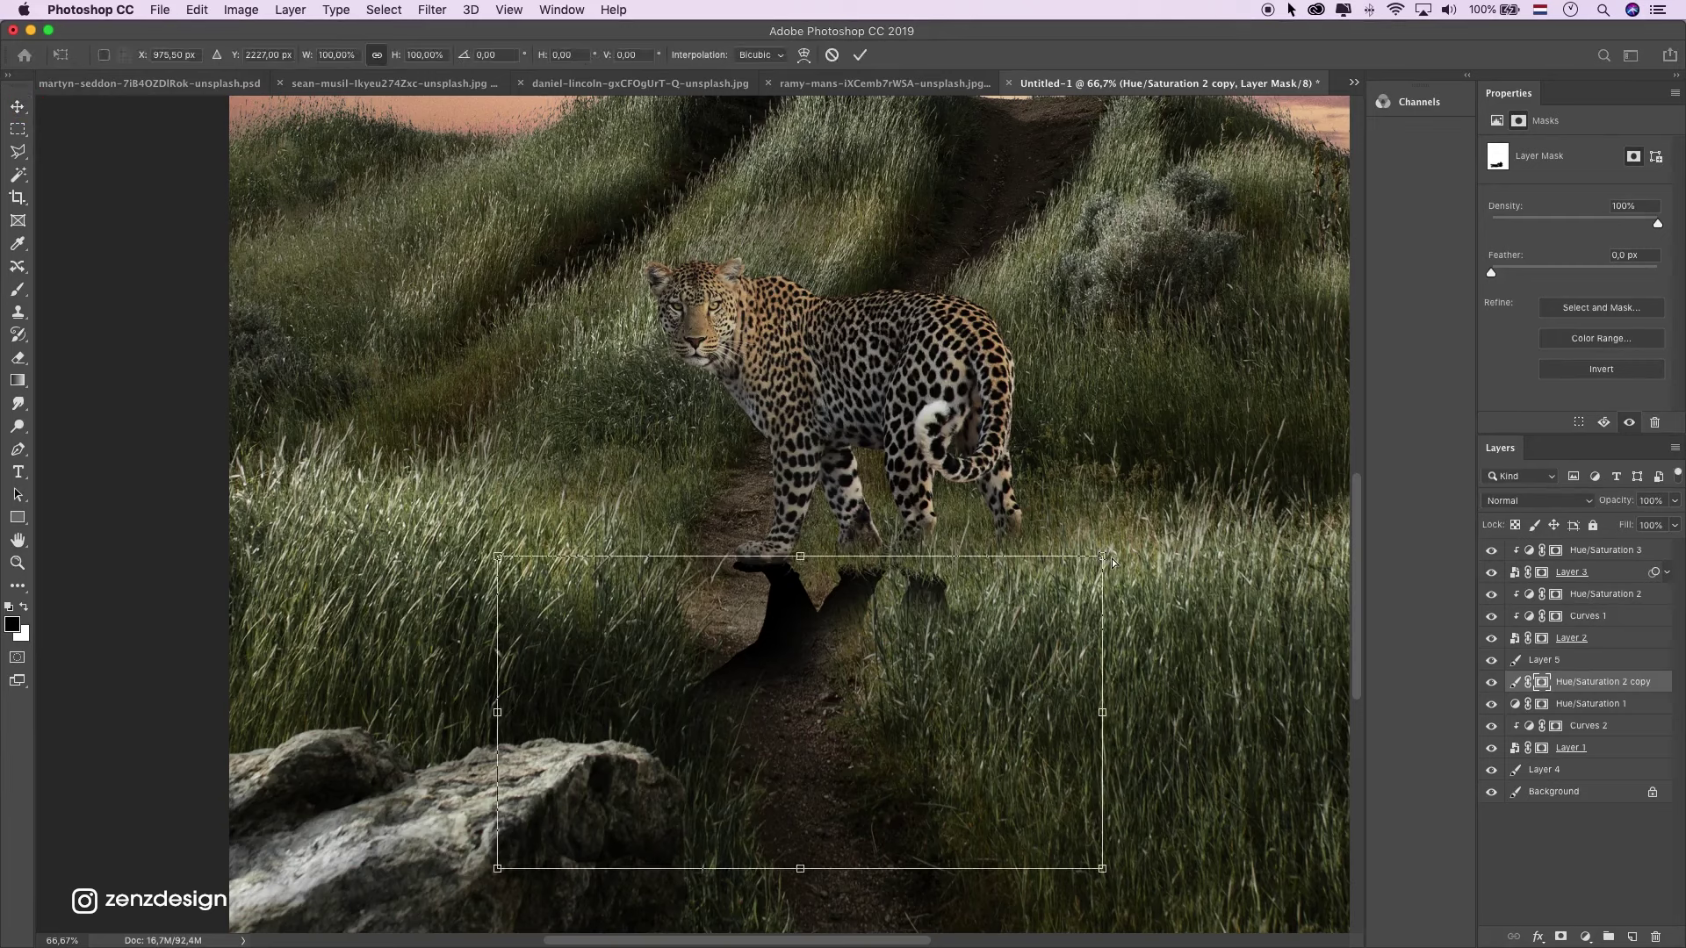
drag(1114, 563, 1105, 519)
drag(918, 565, 928, 559)
key(Return)
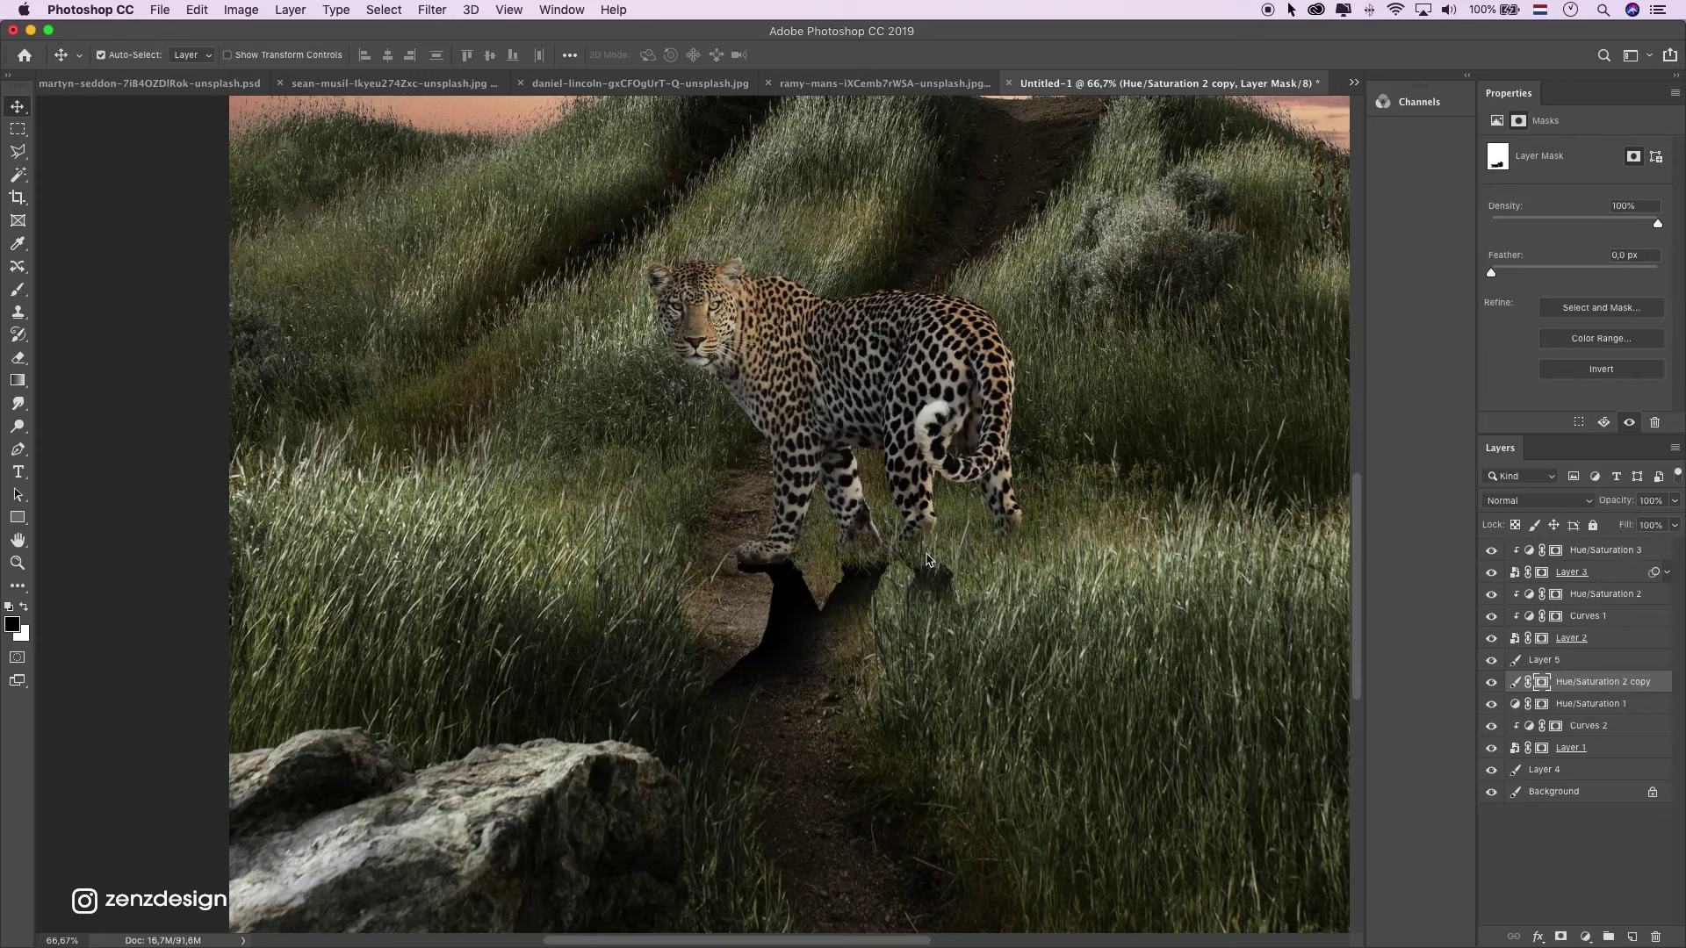
key(super+z)
Fade more of the shadow's lower part on the mask and set the silhouette layer's opacity to 71%.
click(18, 289)
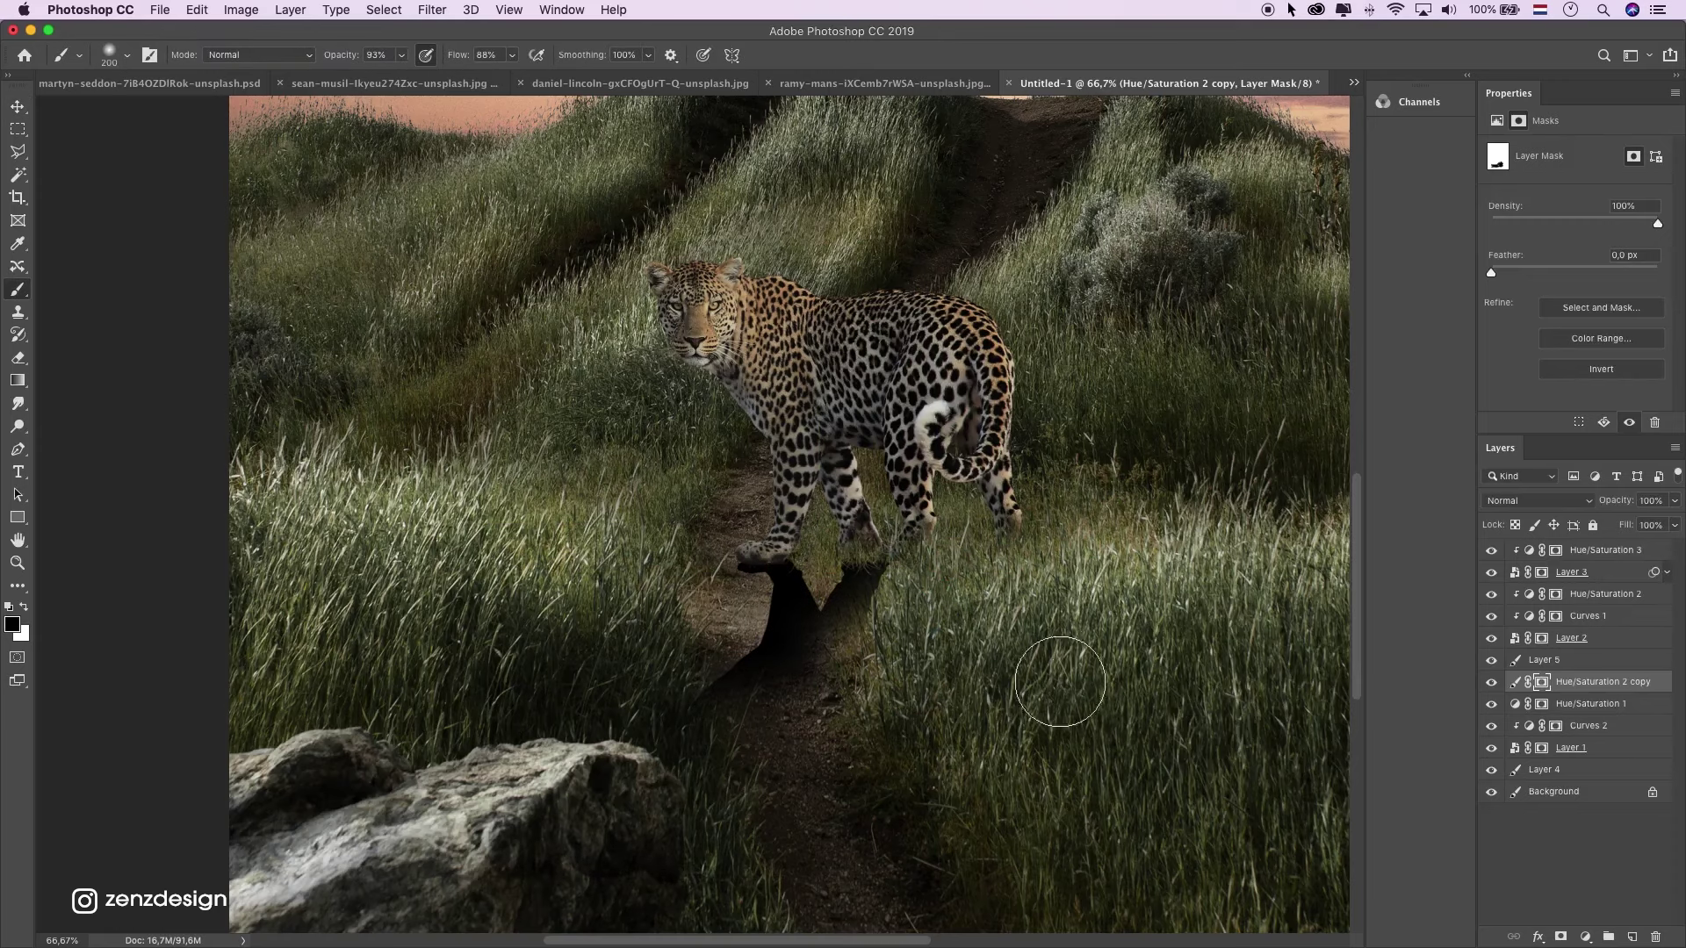
mouse_move(755, 739)
mouse_down()
mouse_move(702, 756)
mouse_move(1049, 790)
mouse_move(796, 712)
mouse_move(852, 696)
mouse_move(757, 646)
mouse_up()
click(1672, 503)
mouse_move(1633, 525)
mouse_down()
mouse_move(1618, 521)
mouse_move(1652, 522)
mouse_up()
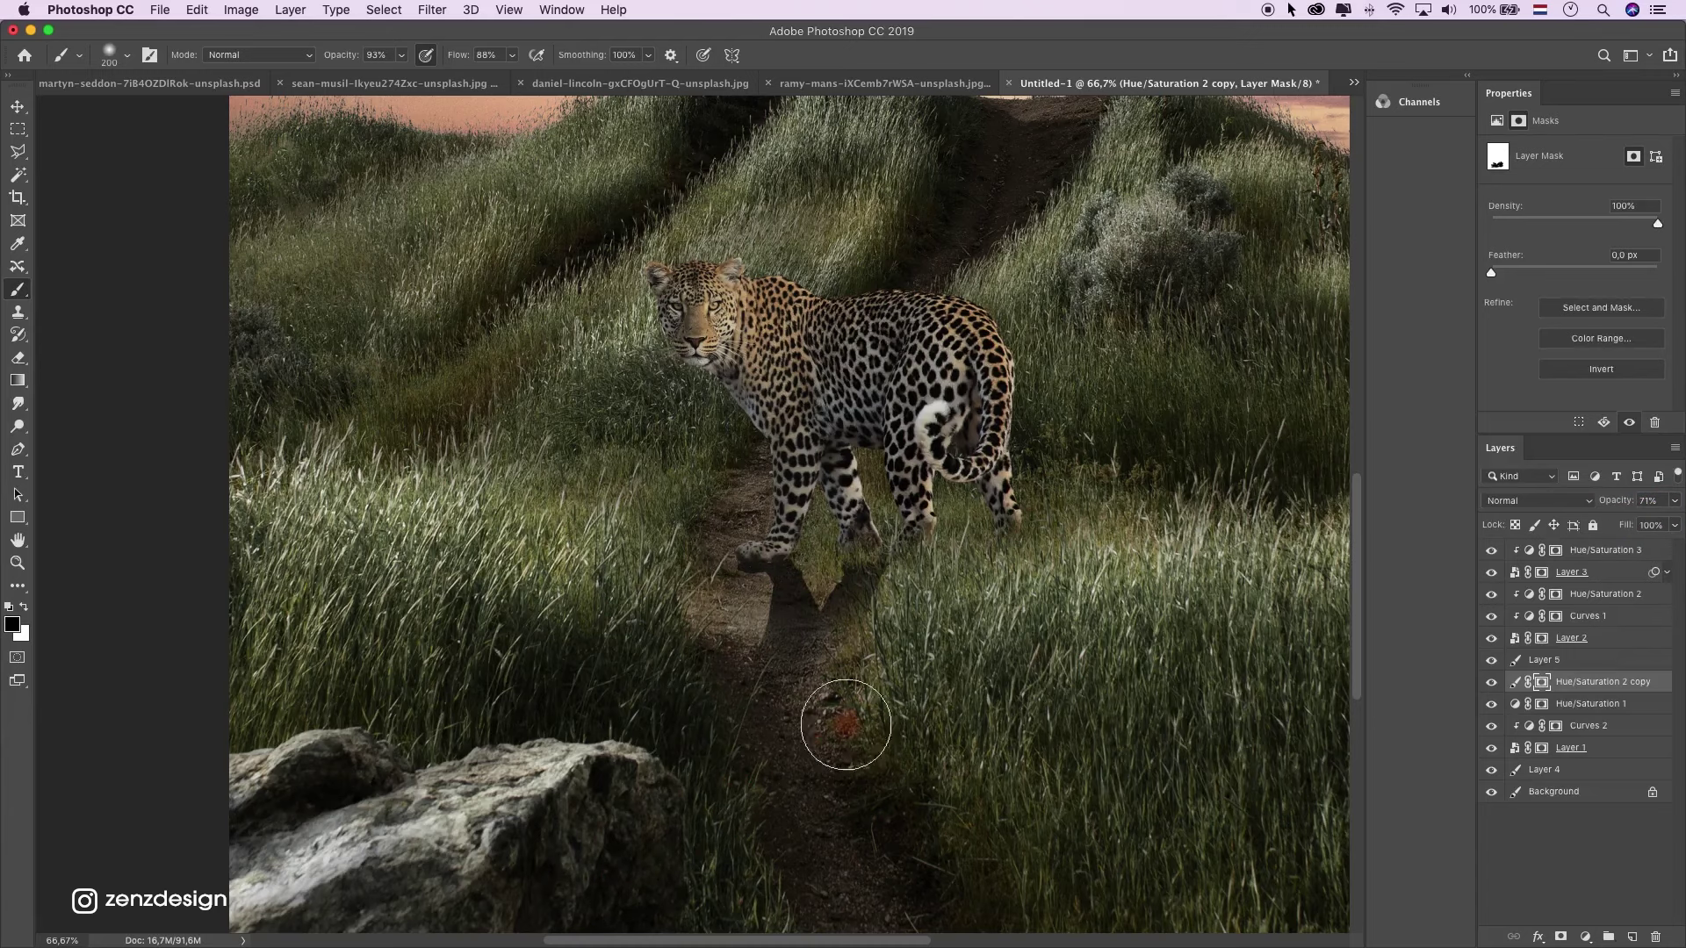
click(17, 107)
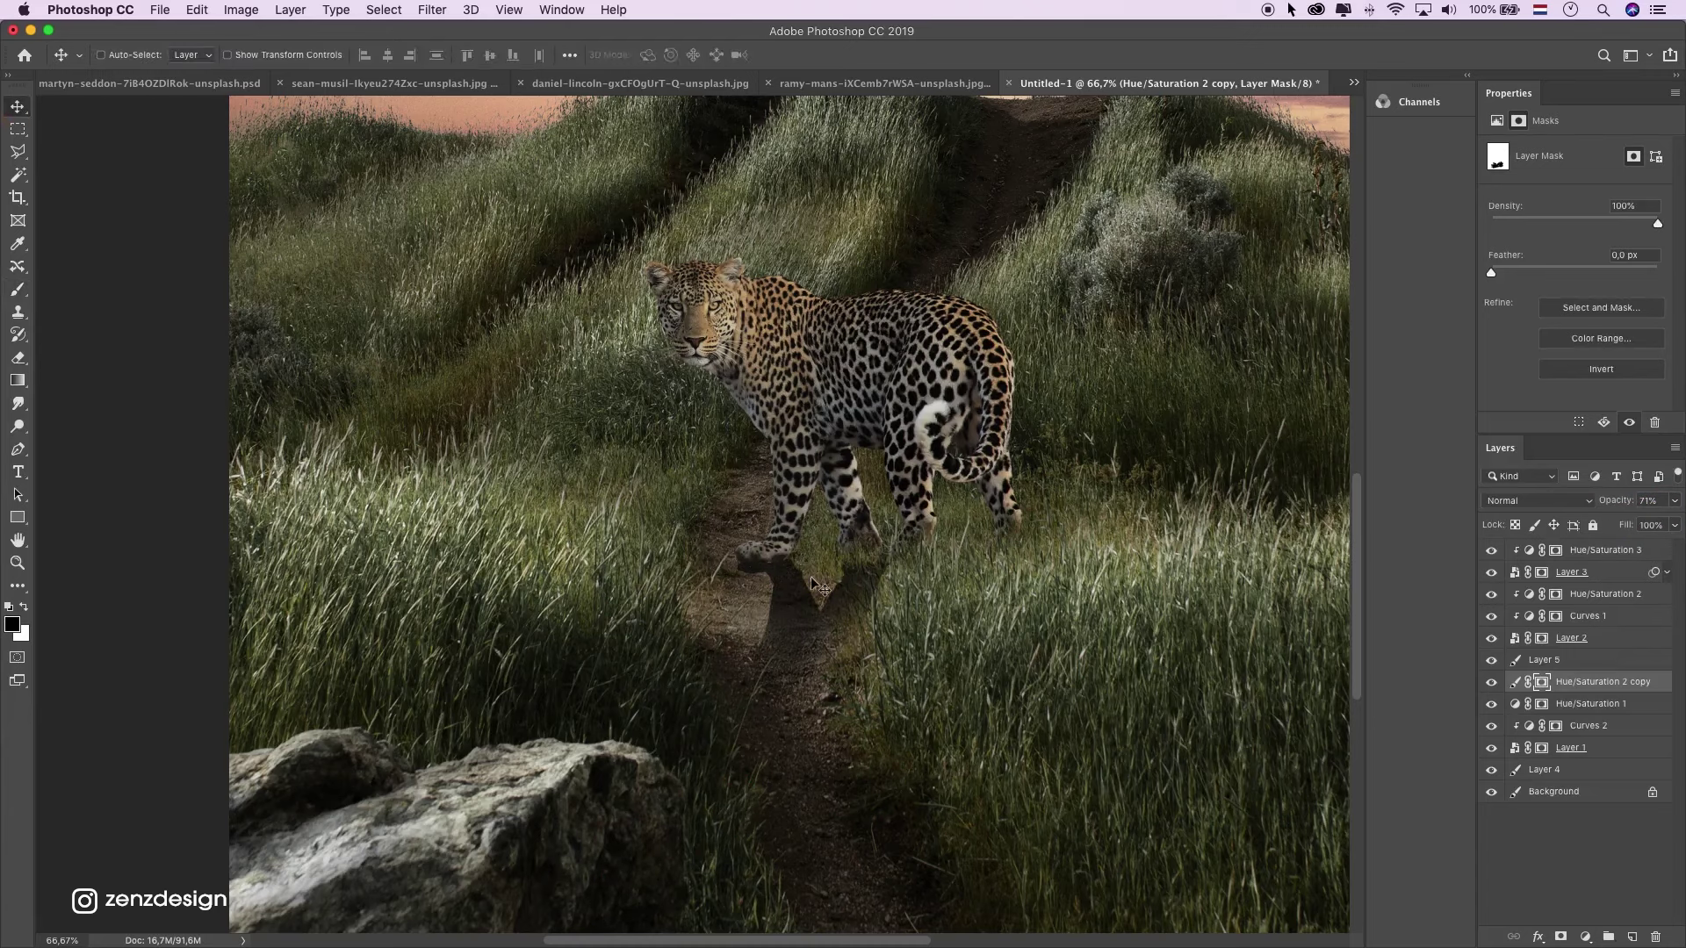
click(446, 7)
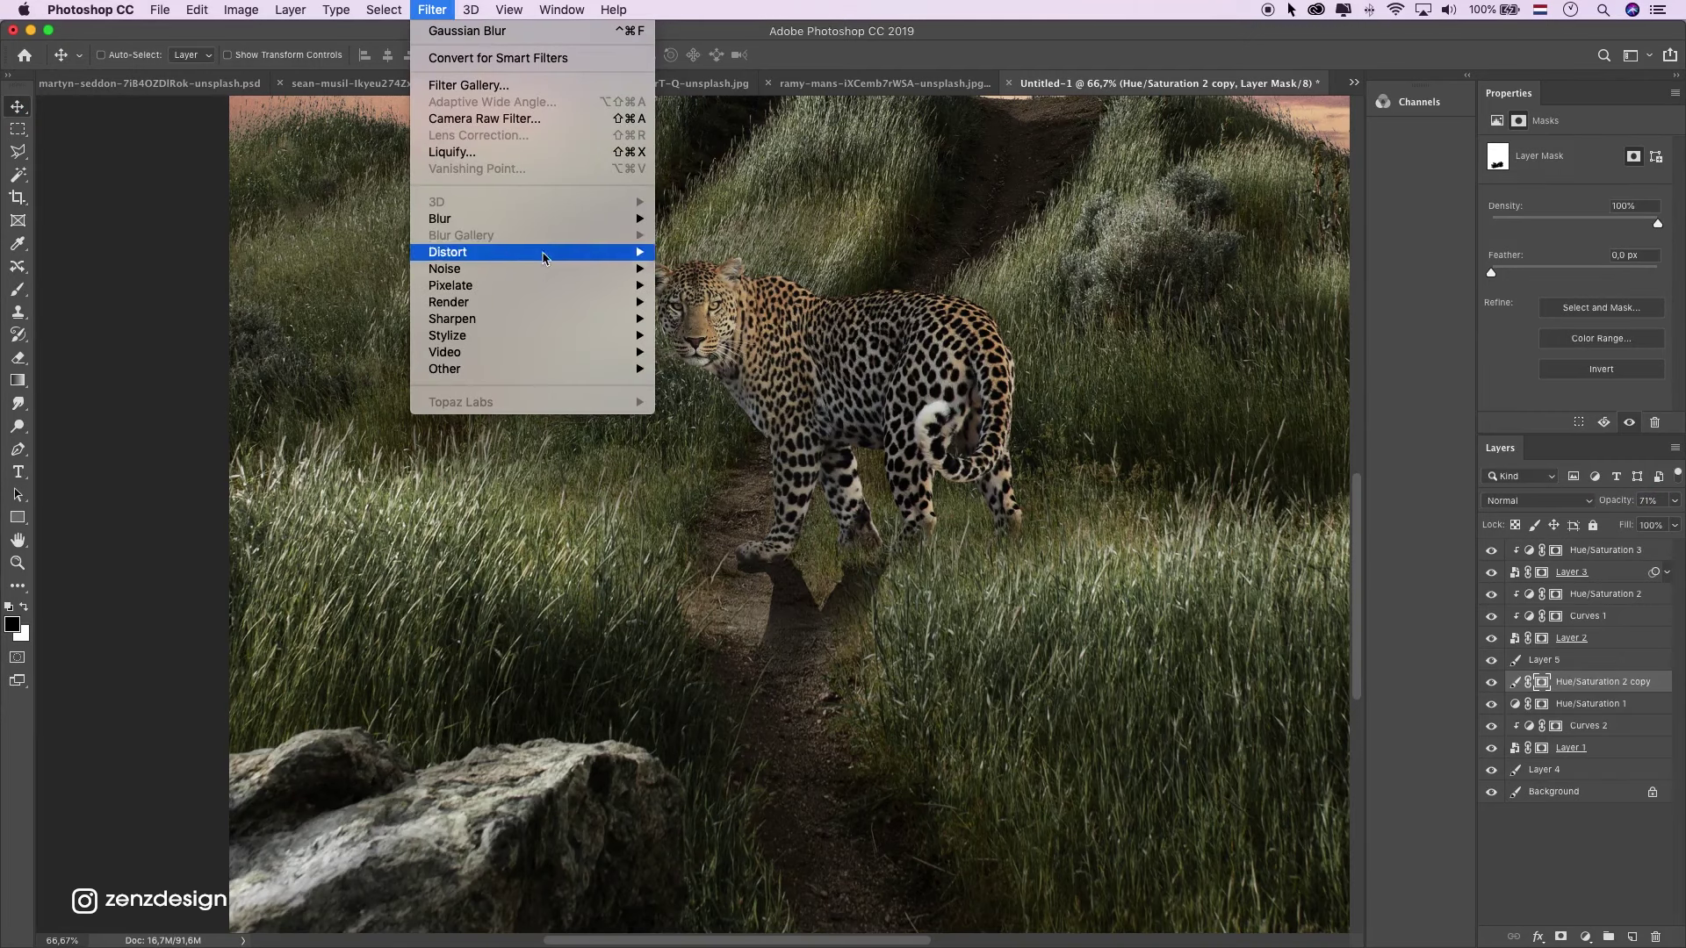
mouse_move(561, 222)
click(782, 296)
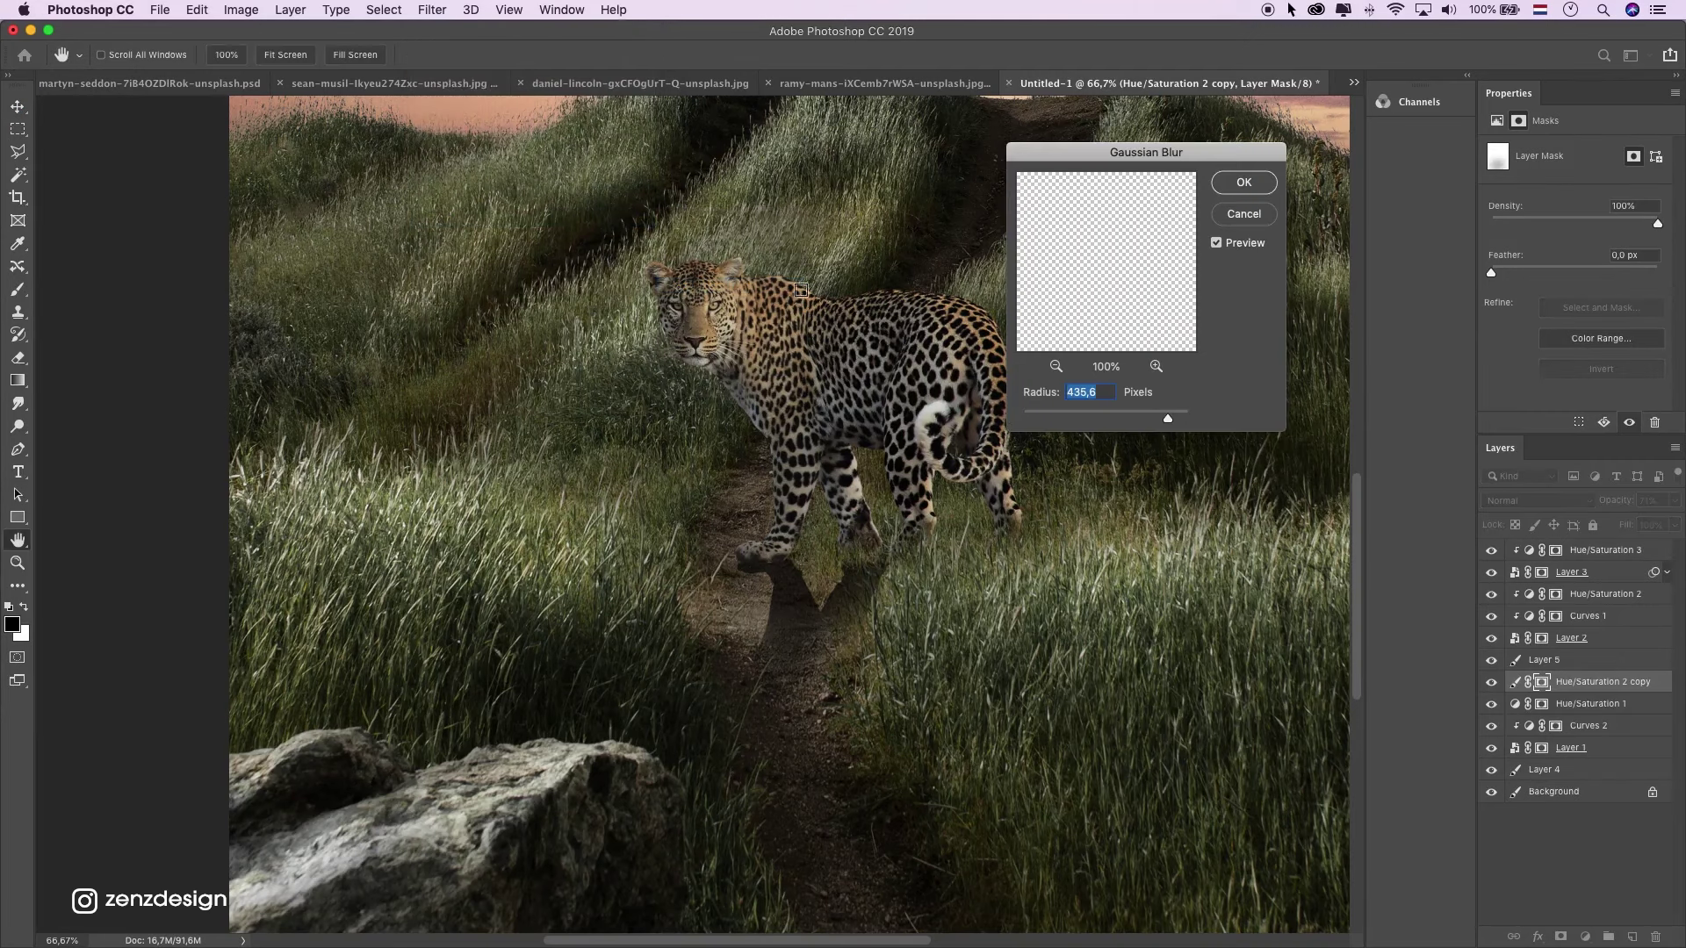
key(Escape)
Soften the silhouette shadow itself, not its mask, with a light Gaussian Blur.
click(1514, 684)
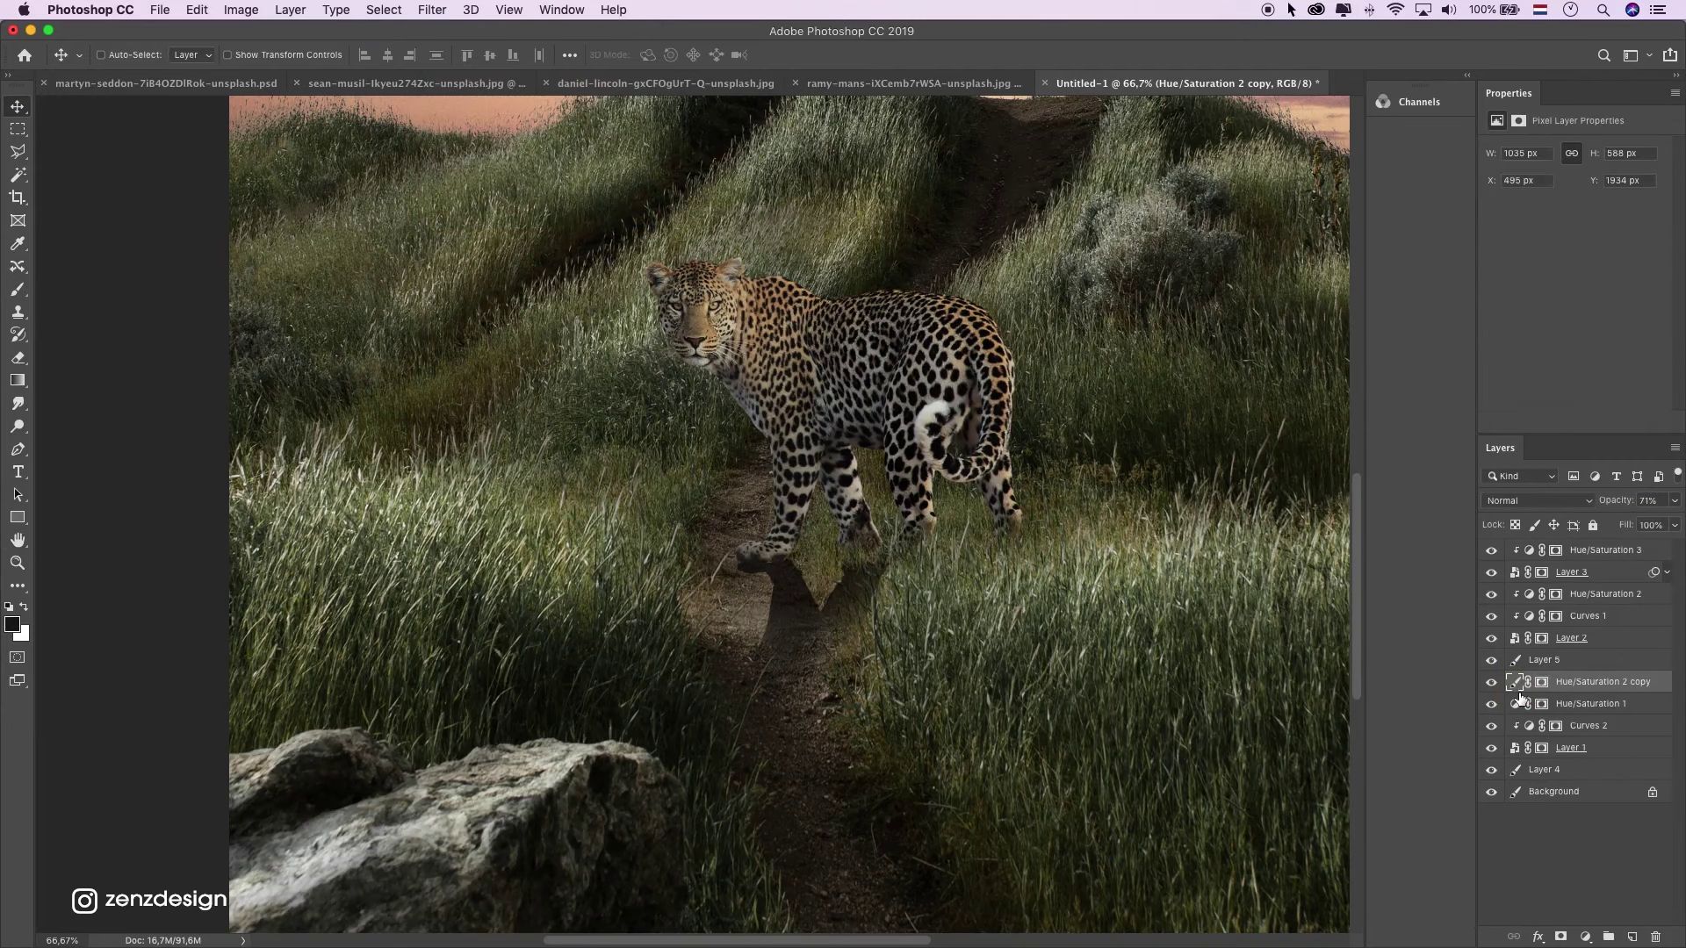
click(432, 10)
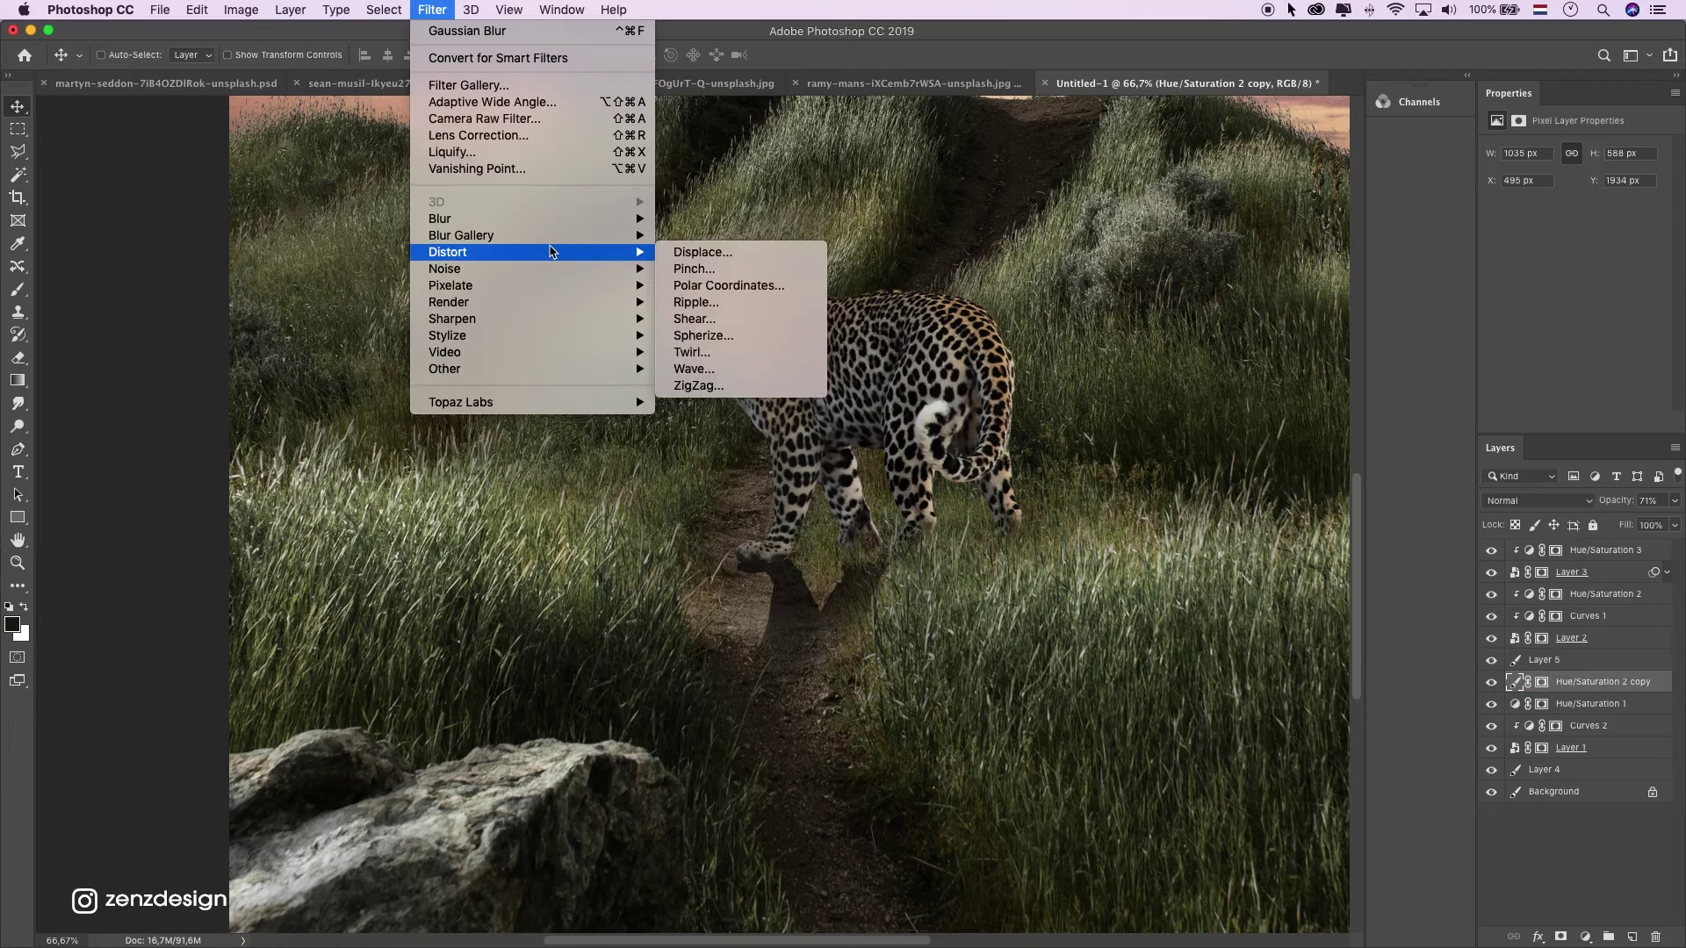
mouse_move(562, 218)
click(759, 288)
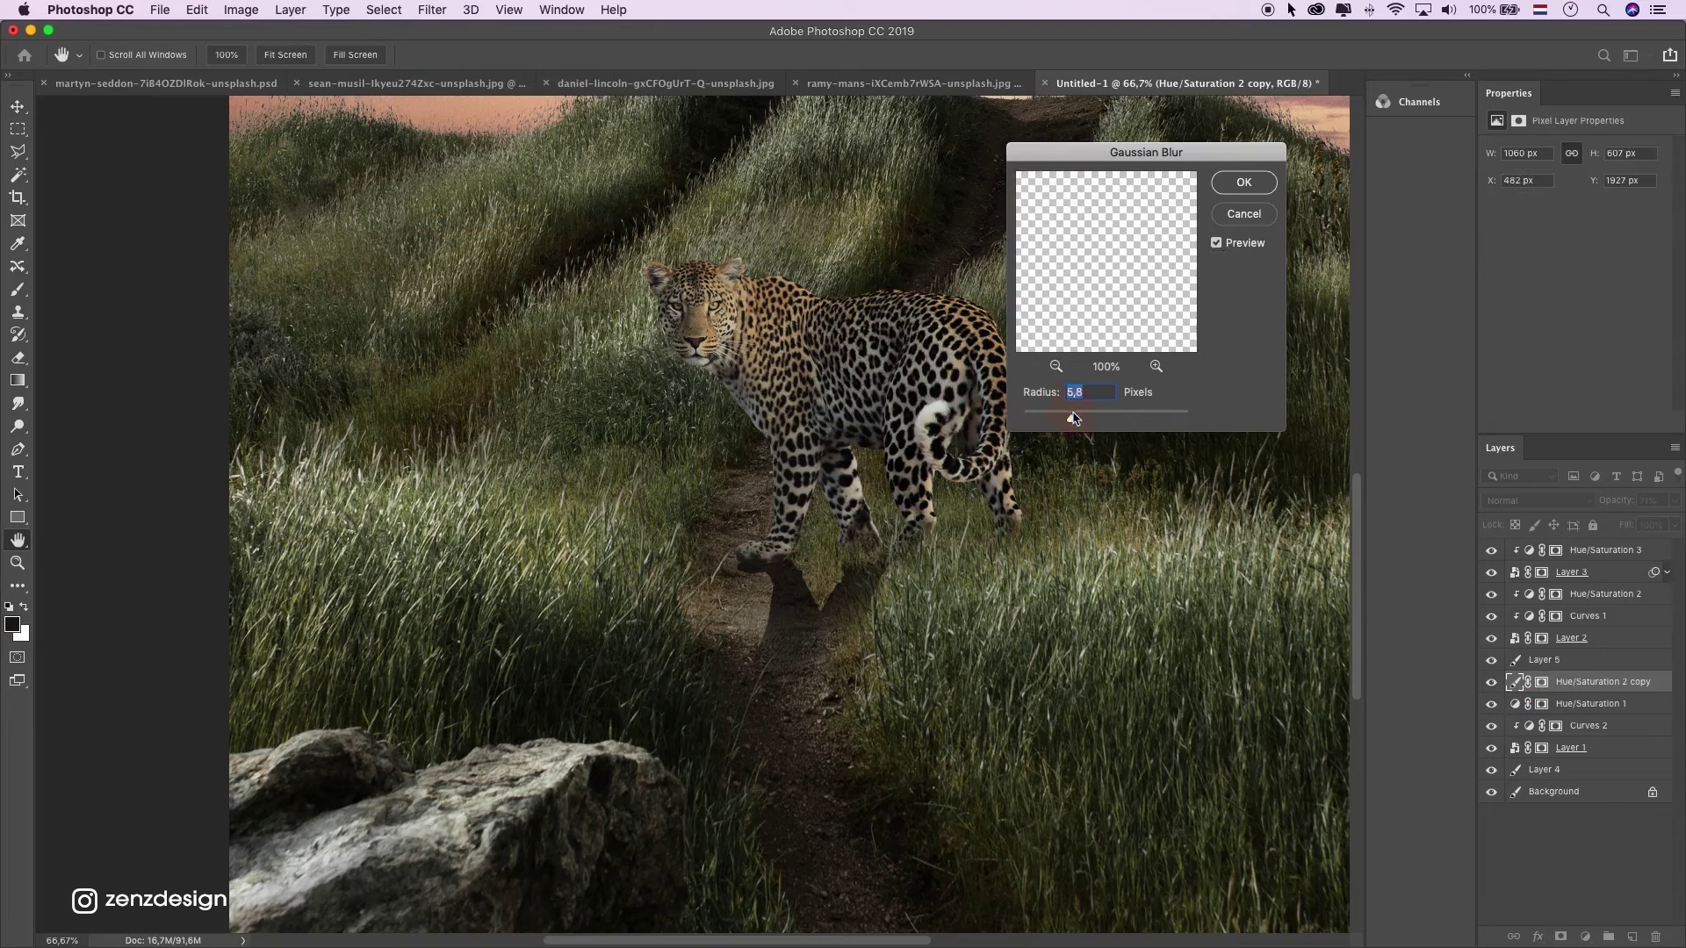
mouse_move(1074, 418)
mouse_down()
mouse_move(1148, 423)
mouse_move(1070, 431)
mouse_up()
drag(1108, 419, 1054, 426)
click(1243, 182)
Nudge the blurred shadow beneath the leopard and lower its layer opacity to 41%, keeping the Normal blend mode.
key(v)
drag(790, 590, 789, 589)
drag(1678, 507, 1616, 524)
drag(951, 588, 944, 594)
drag(1675, 500, 1631, 524)
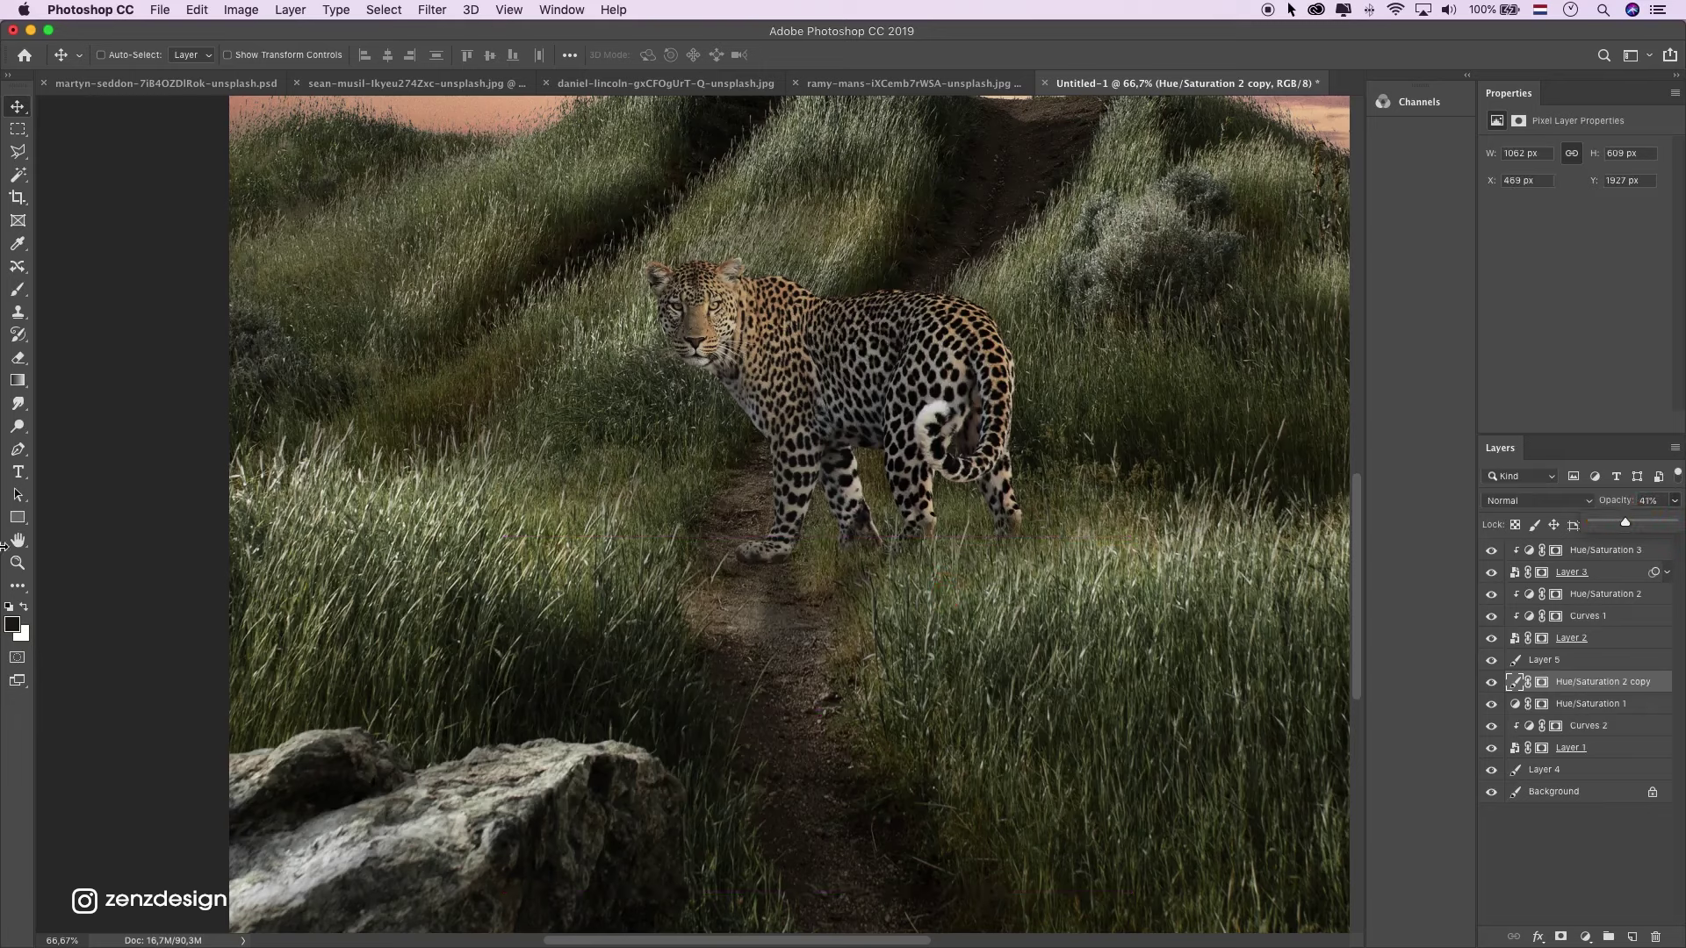
click(1519, 498)
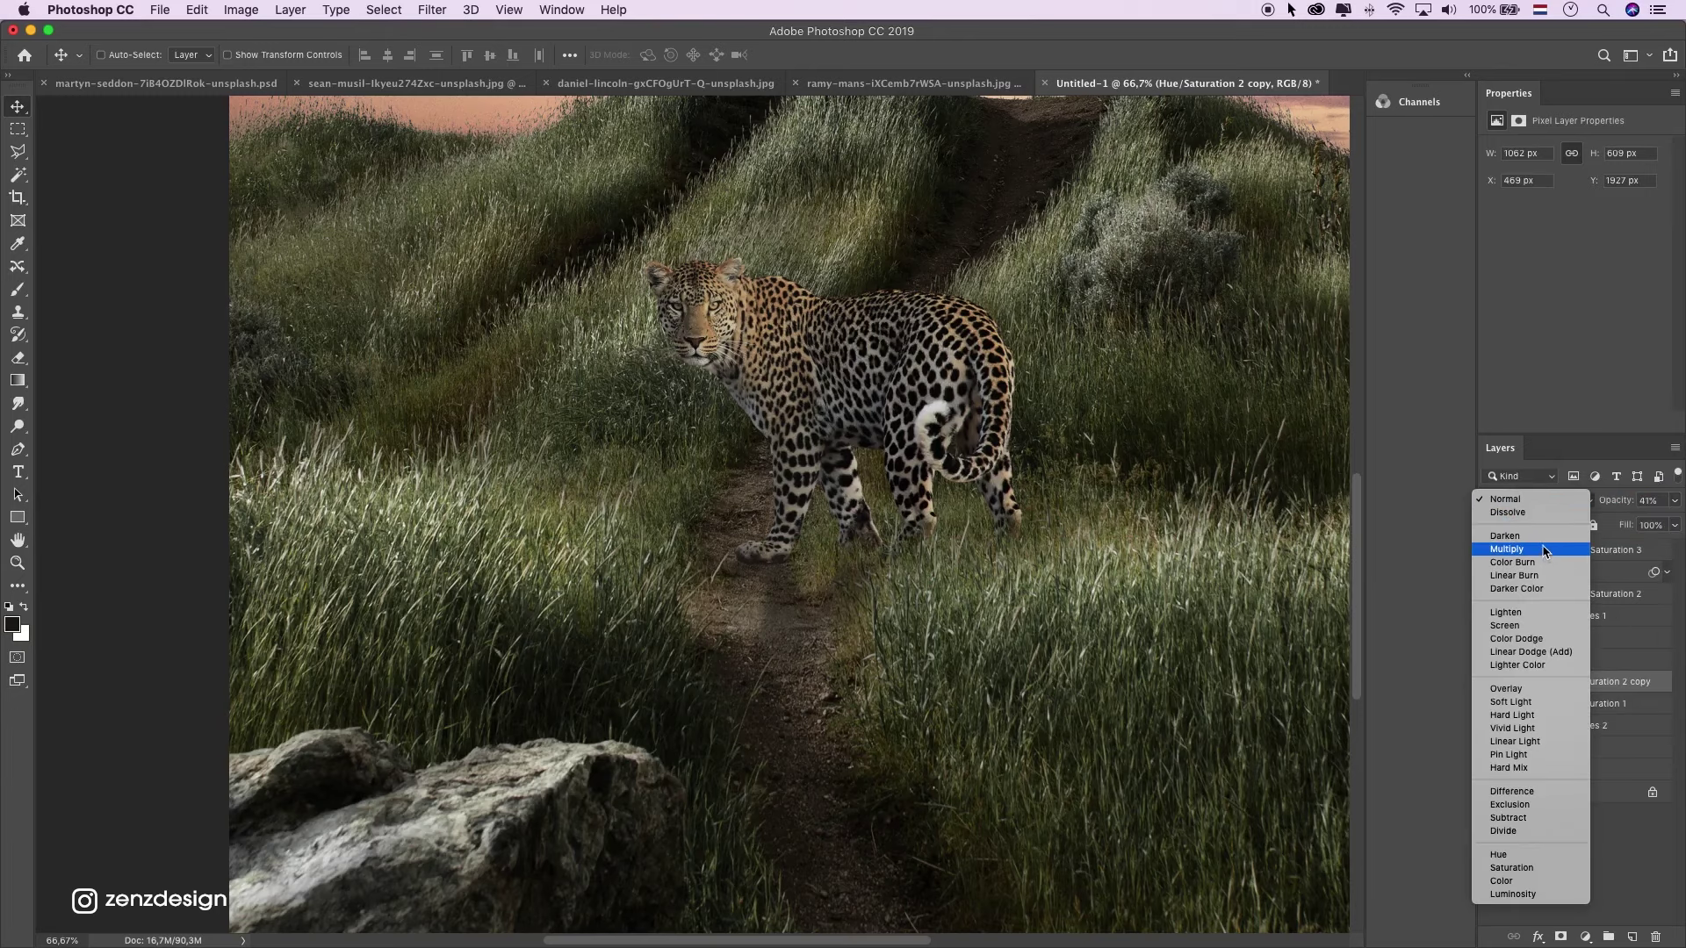
click(50, 520)
Check the whole composition and shift the shadow slightly up and to the left beneath the leopard.
click(27, 560)
alt+click(1019, 533)
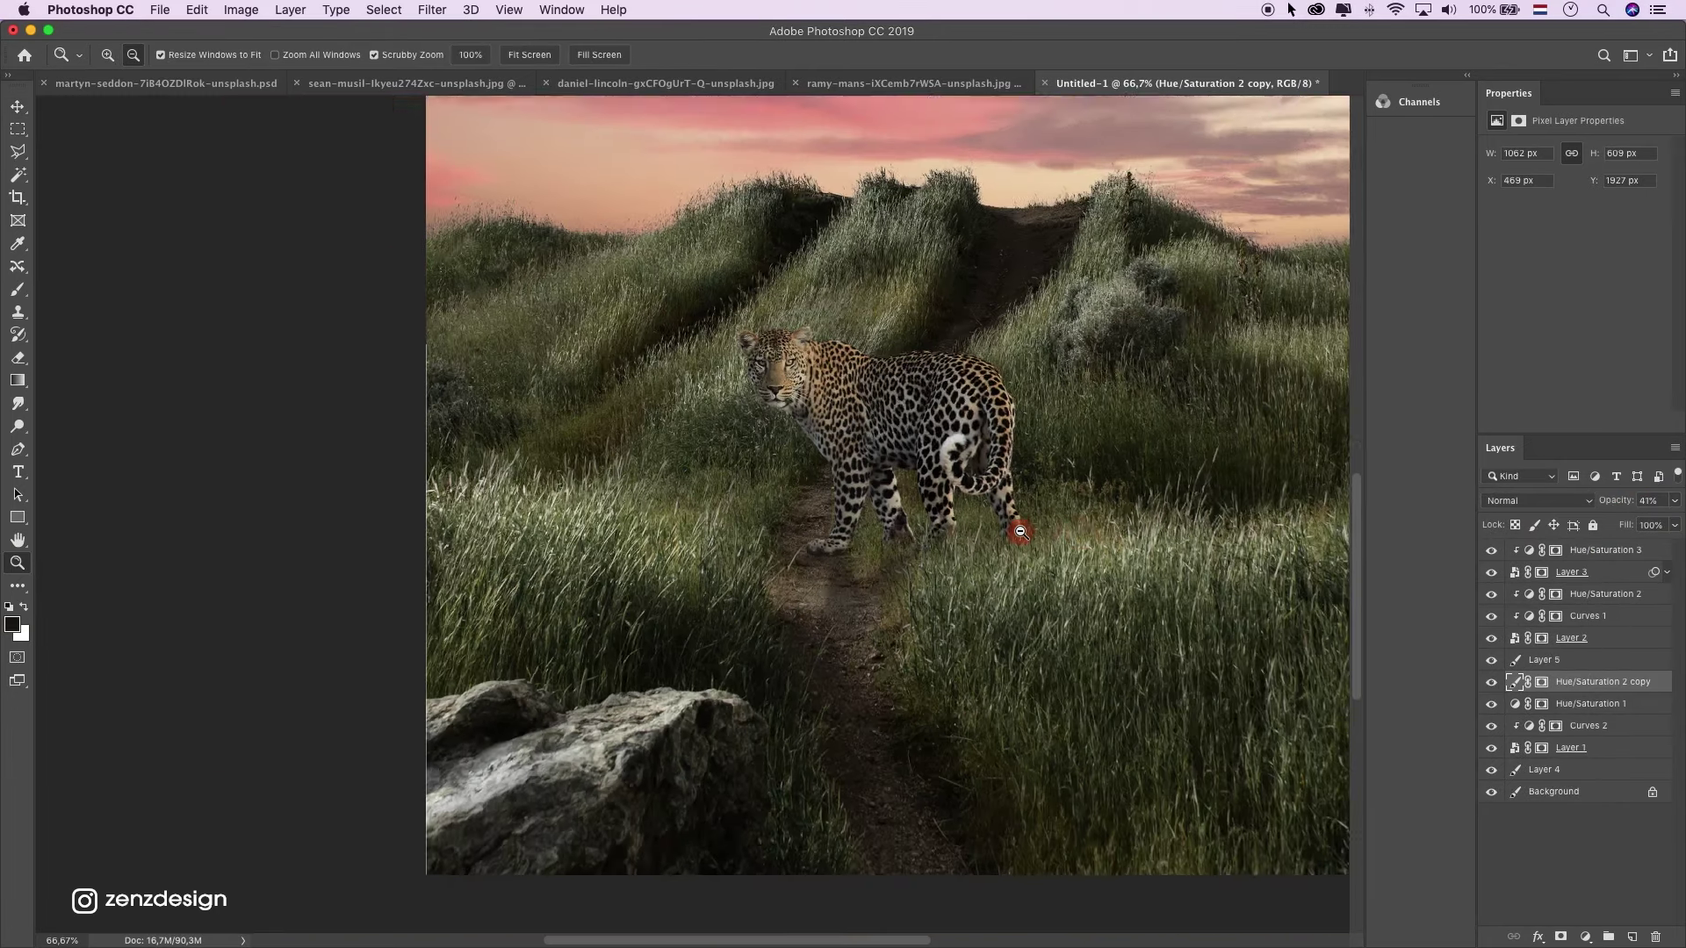
alt+click(1020, 533)
alt+click(1019, 533)
click(441, 519)
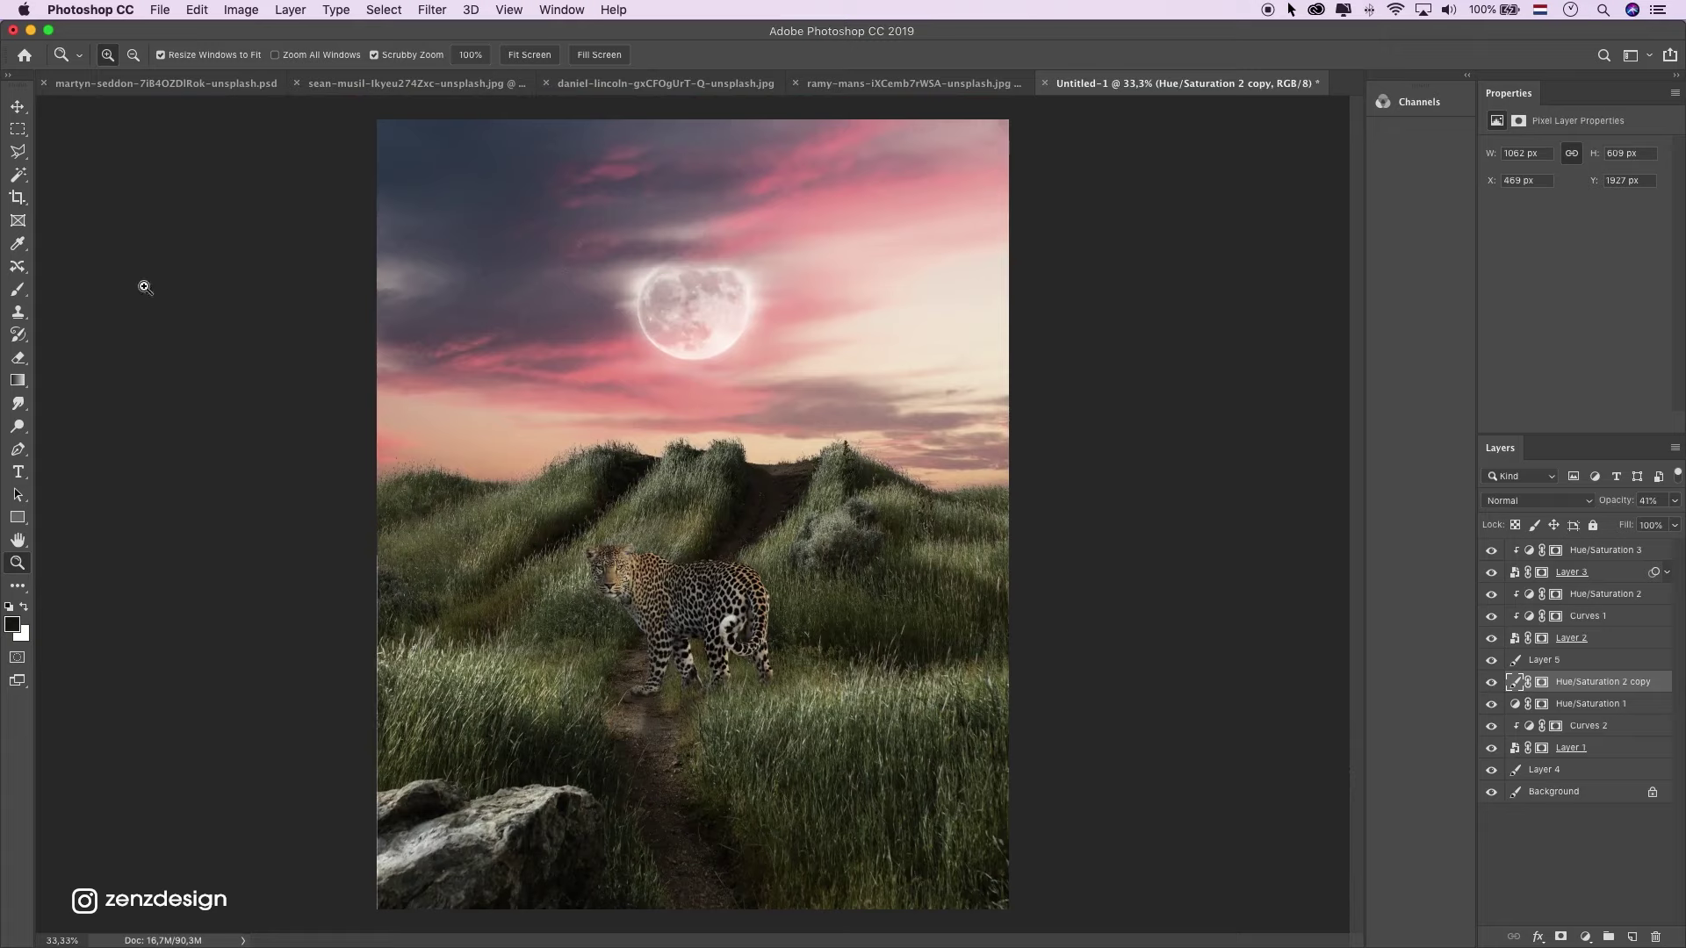
click(19, 107)
drag(851, 628, 845, 629)
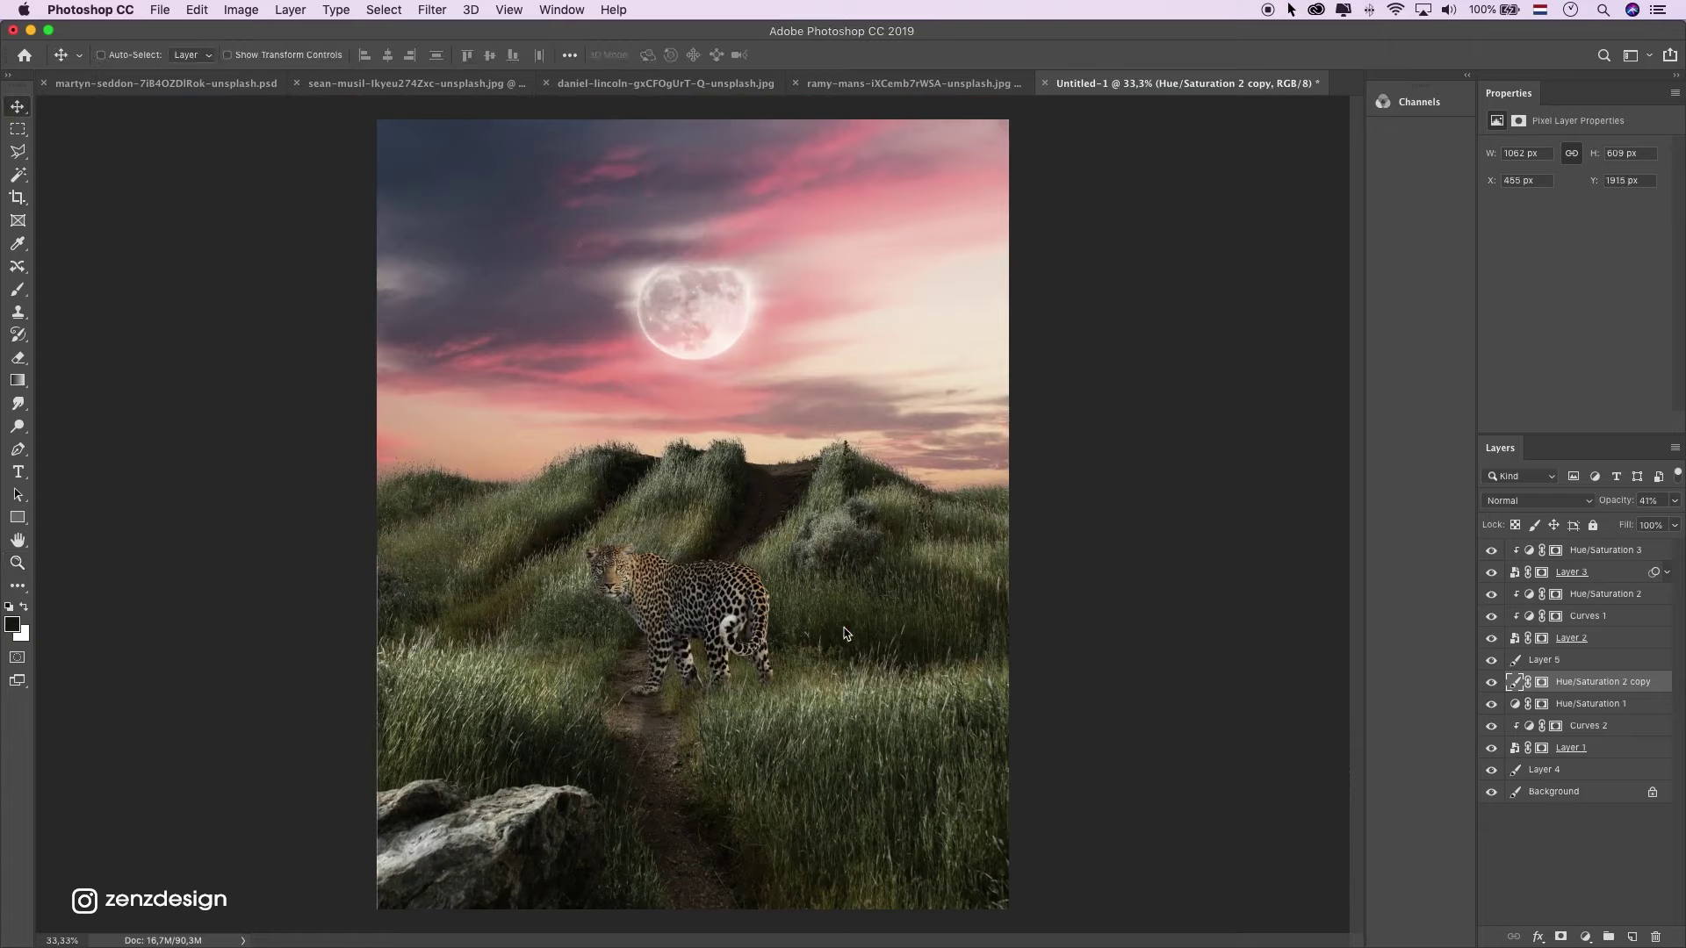
Stretch the shadow to about 1562 x 659 px, reposition it below the paws and set its opacity to 30%.
key(super+t)
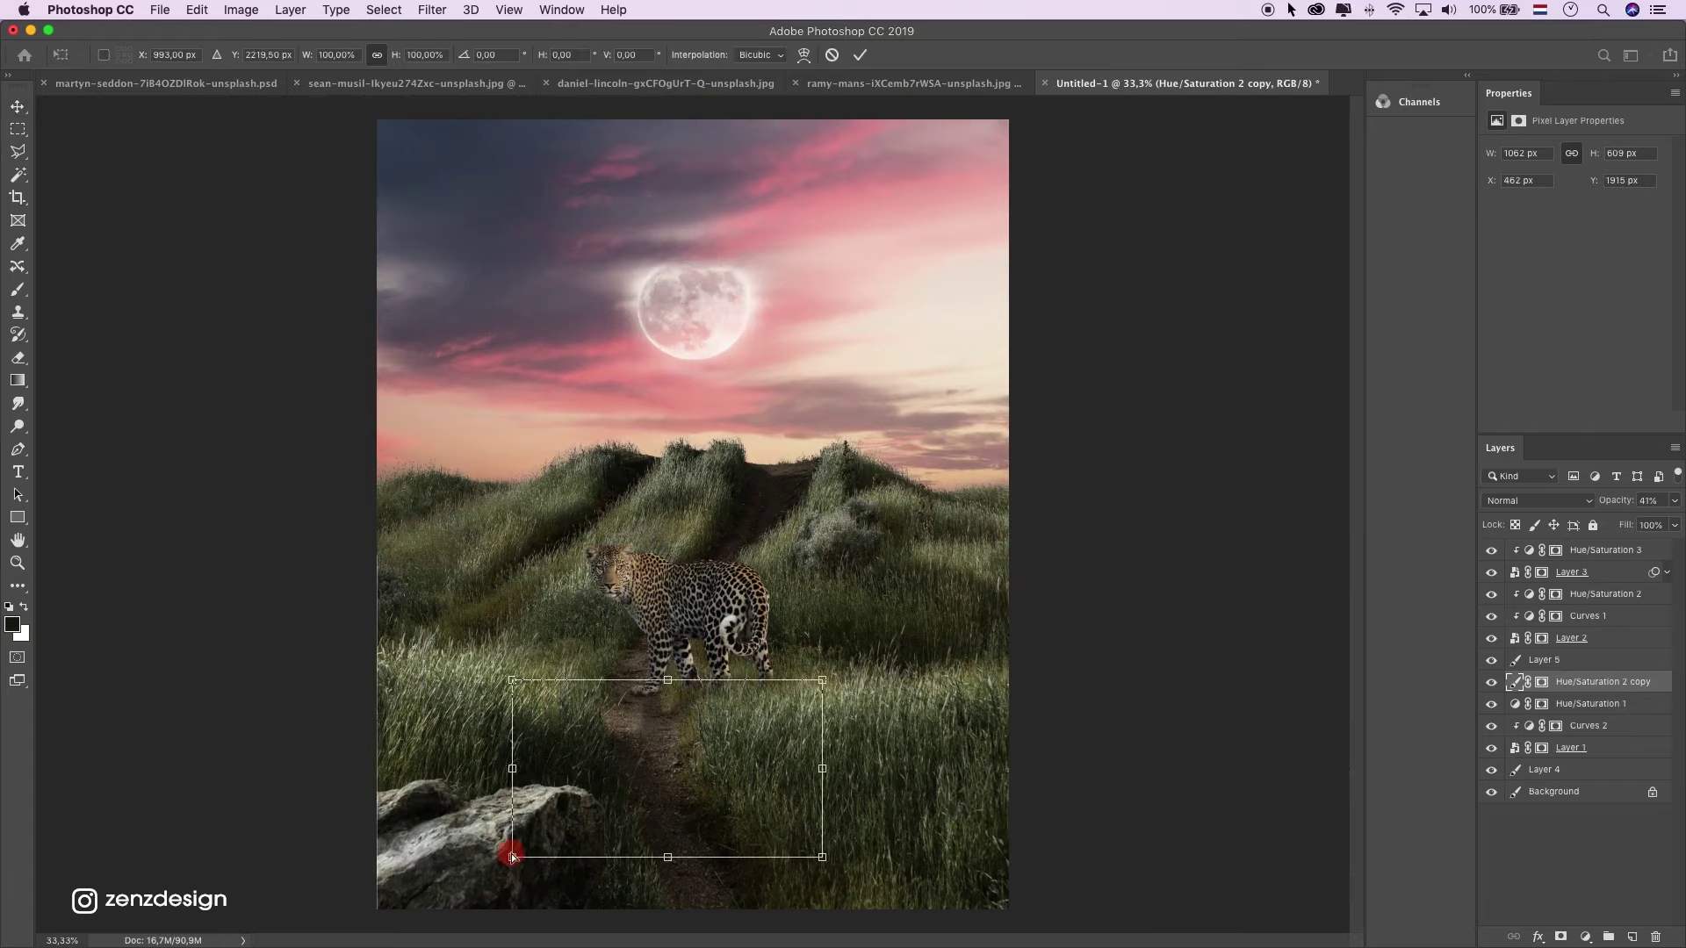
drag(512, 856, 350, 856)
drag(648, 772, 687, 729)
key(Return)
key(super+t)
drag(850, 669, 856, 668)
key(Return)
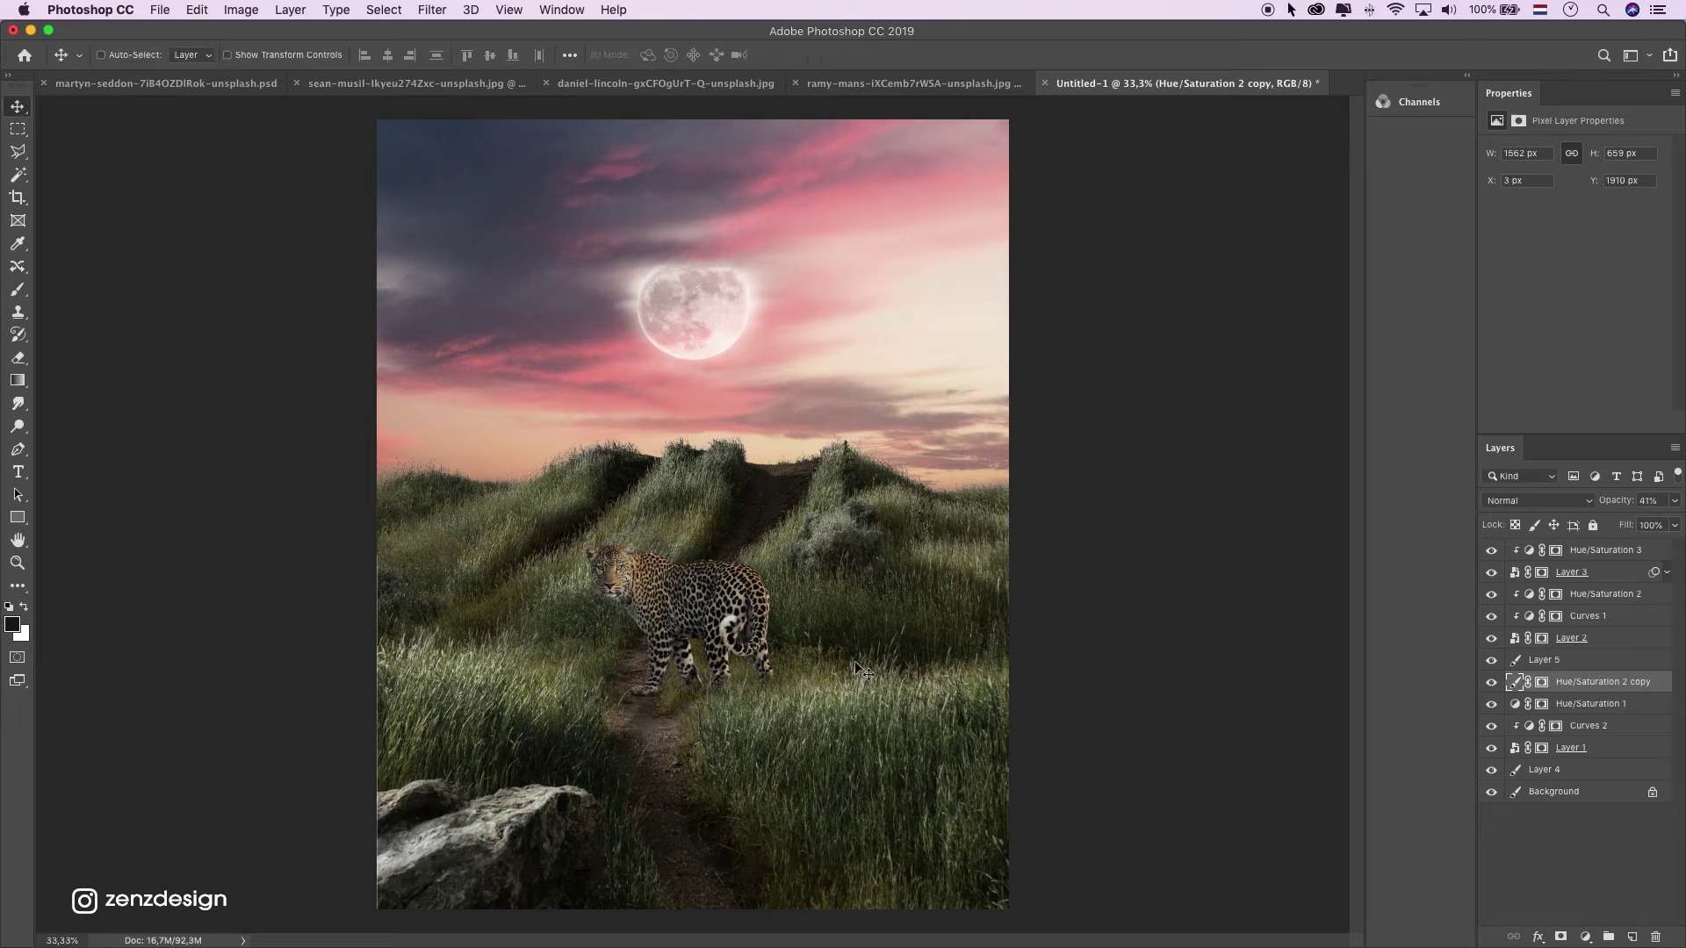
drag(1678, 502, 1614, 525)
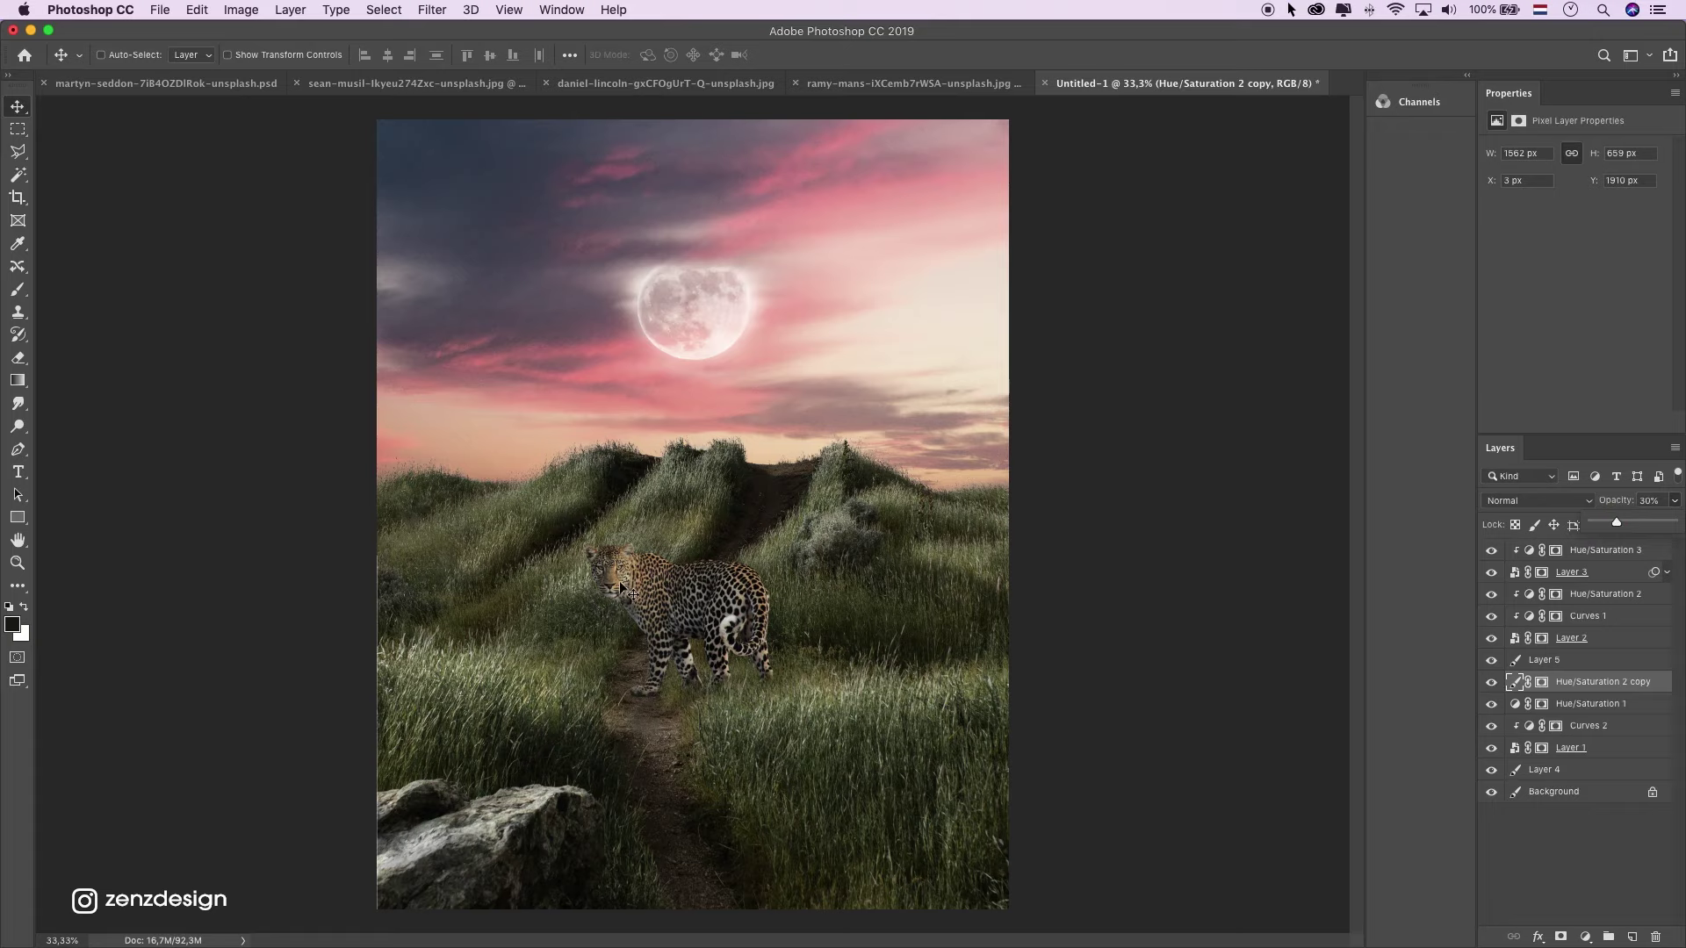
drag(620, 584, 618, 593)
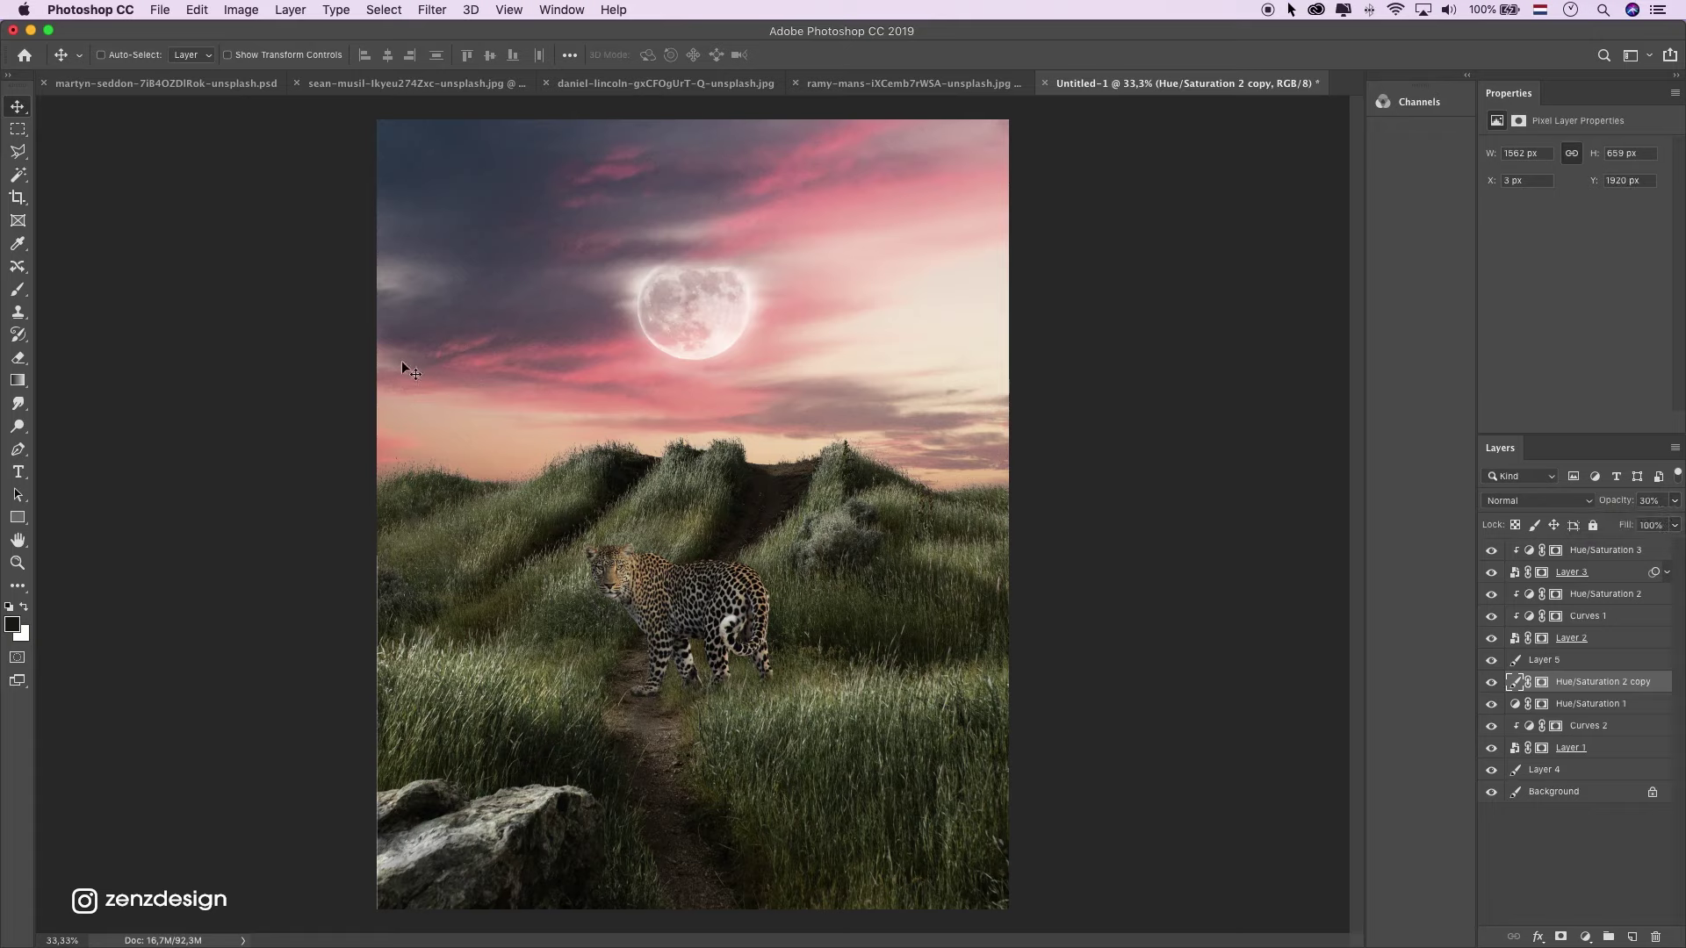
Add a new empty layer directly above Layer 5 for close-up shadow painting around the leopard's paws.
click(17, 563)
click(496, 670)
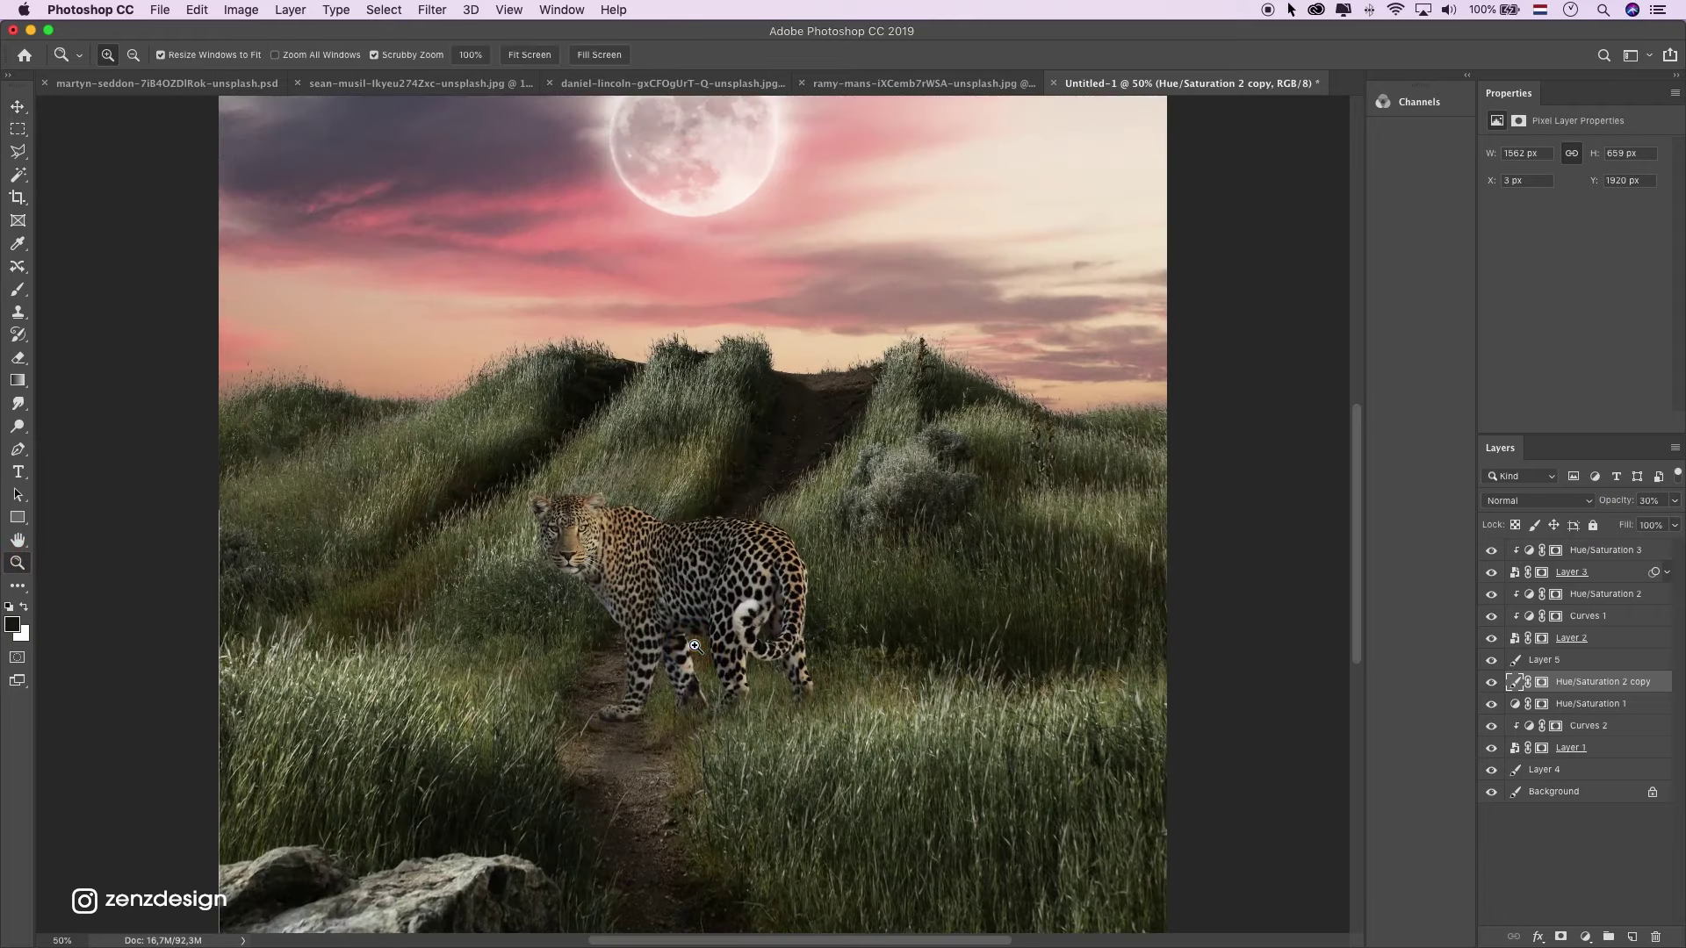
click(489, 666)
click(718, 698)
click(715, 700)
click(715, 700)
scroll(717, 700, down, 5)
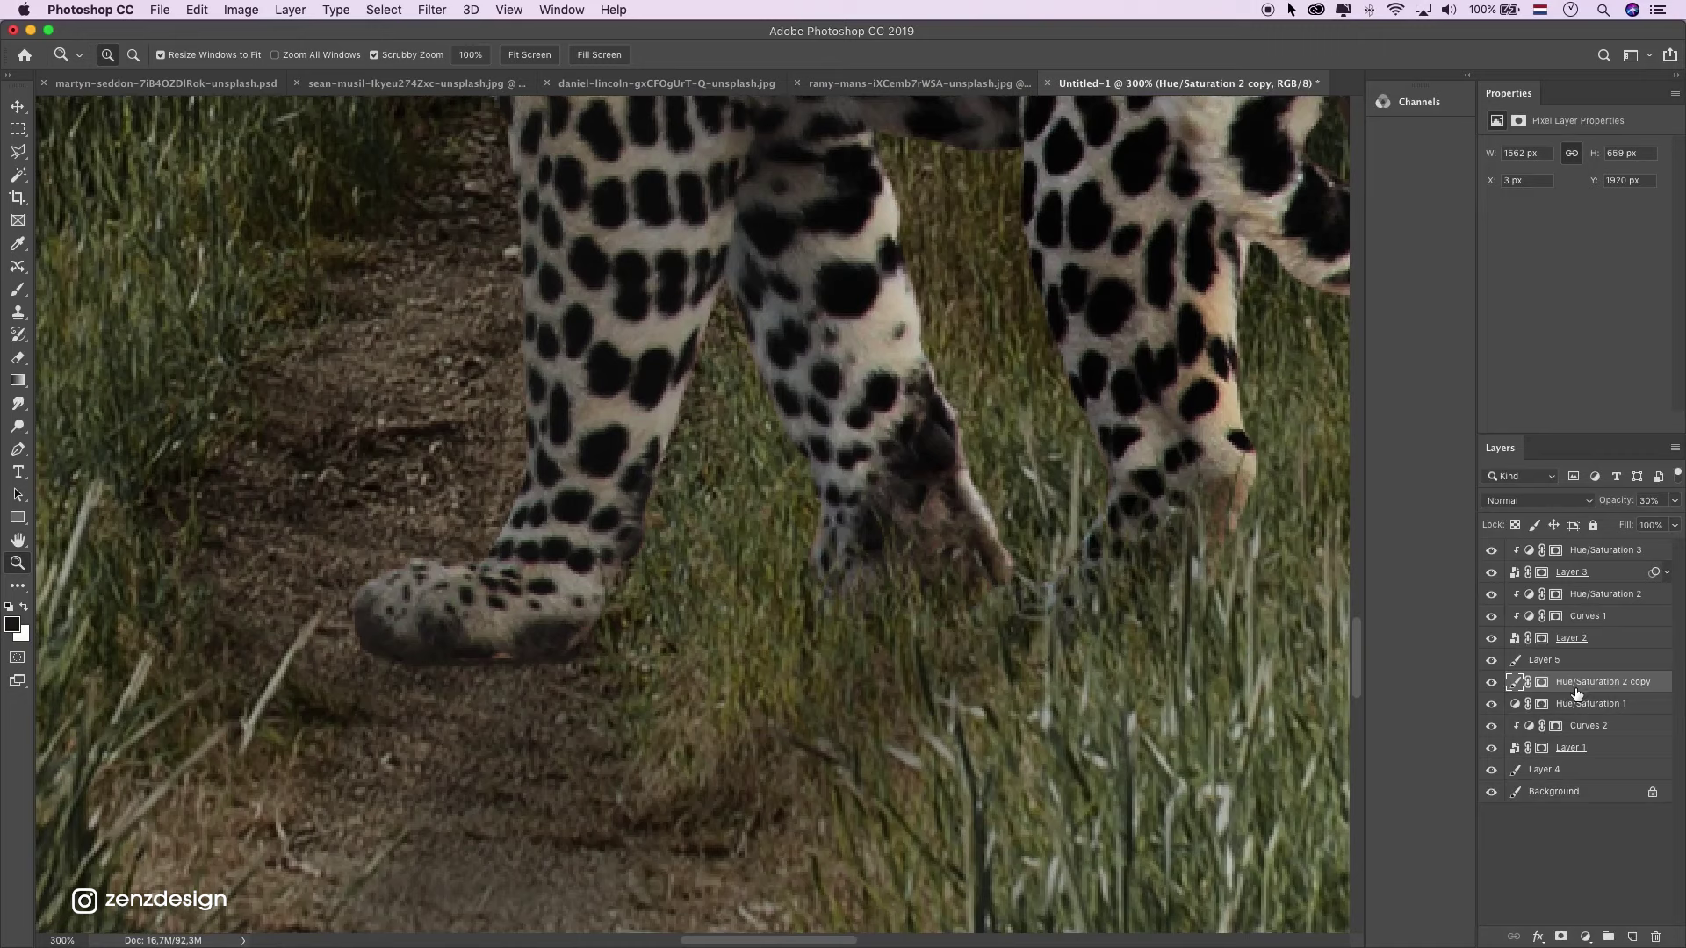
click(1603, 753)
click(1630, 922)
drag(1505, 748, 1580, 654)
Set up a soft round black brush at 35 px with 0% hardness, 16% opacity and 31% flow.
click(18, 291)
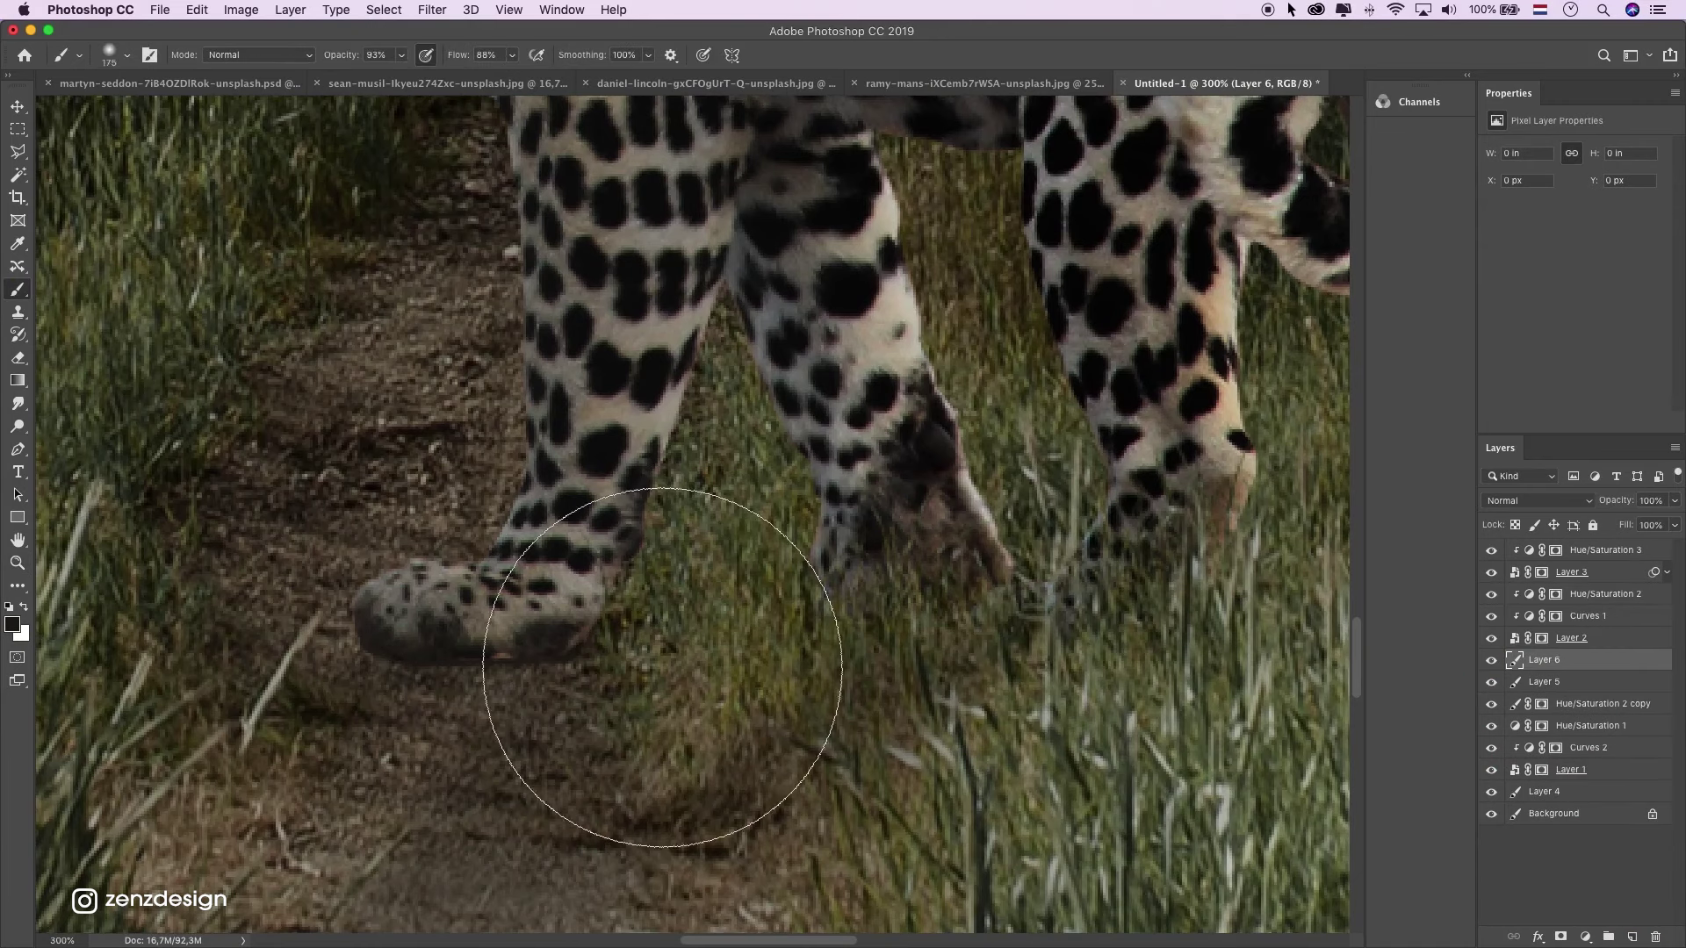
key(bracketleft)
key(bracketleft)
key(bracketleft)
key(bracketleft)
key(bracketleft)
key(bracketleft)
key(bracketleft)
click(401, 56)
click(512, 54)
drag(523, 75, 464, 79)
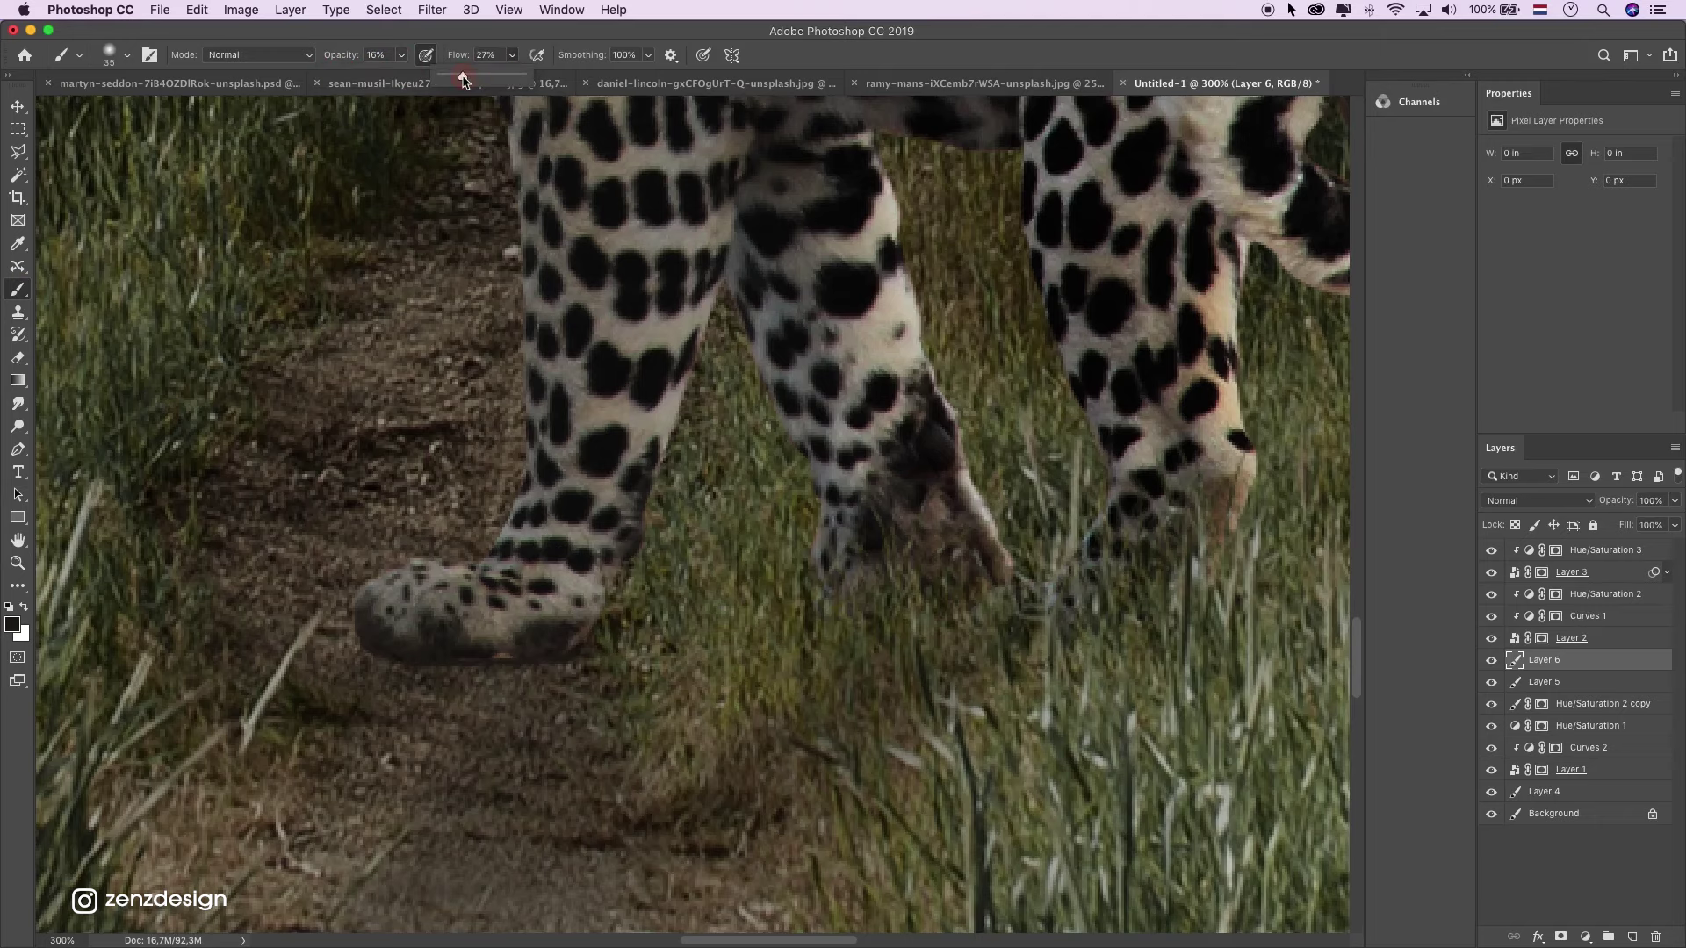
click(127, 55)
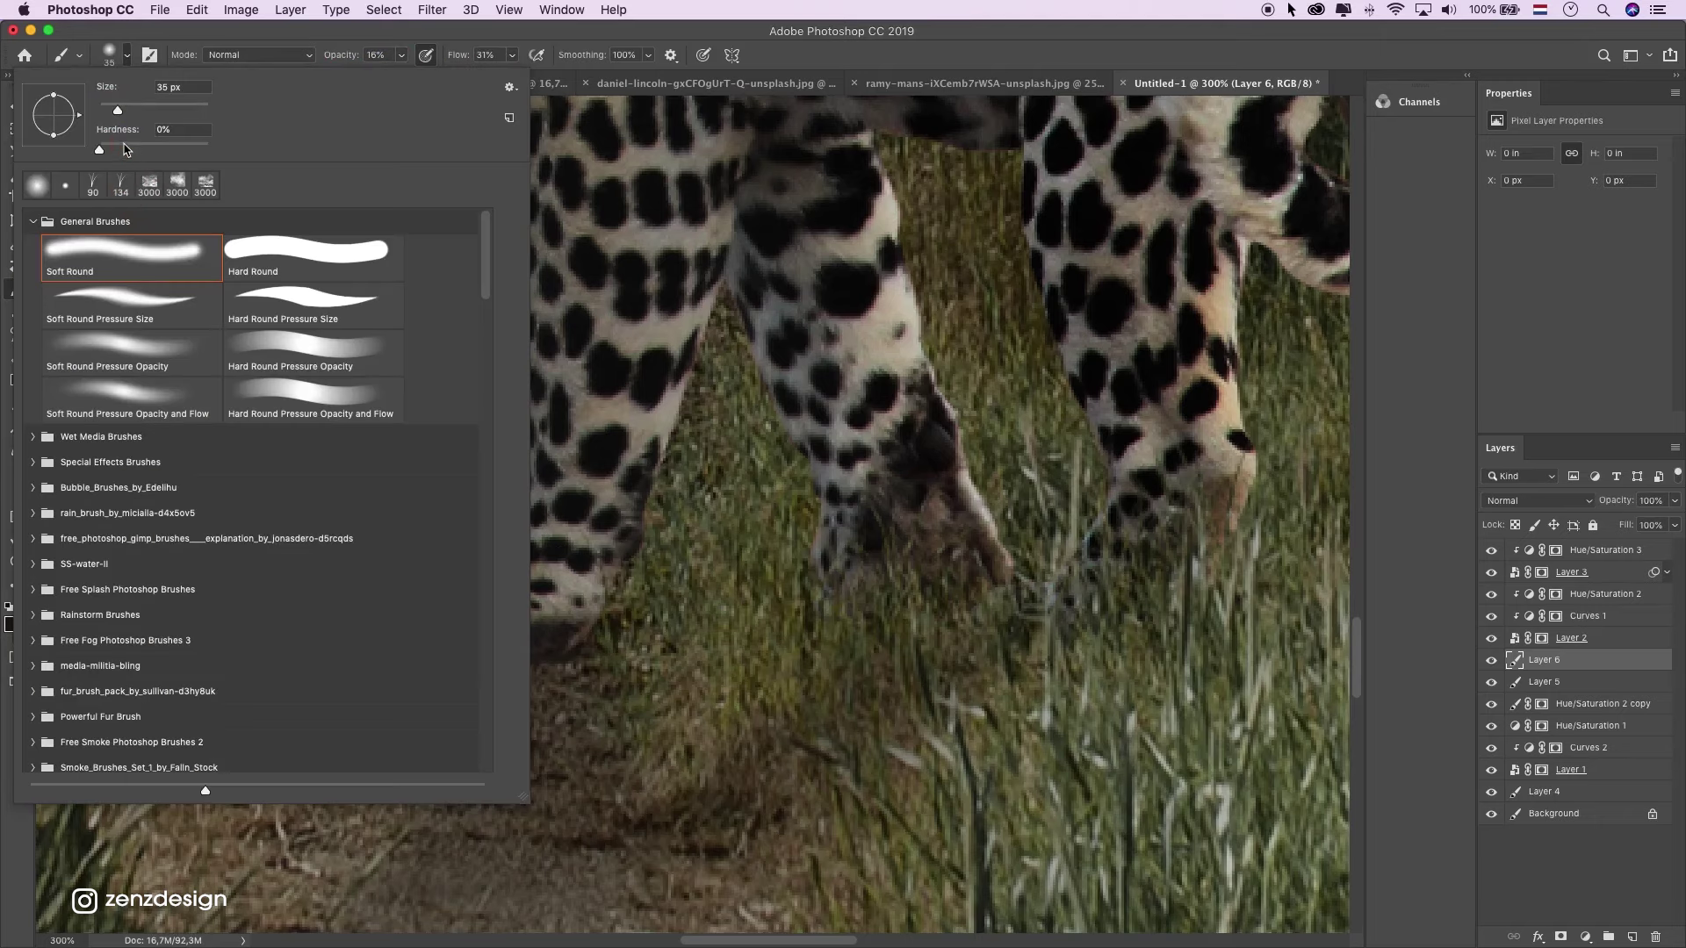
drag(126, 149, 81, 152)
click(264, 34)
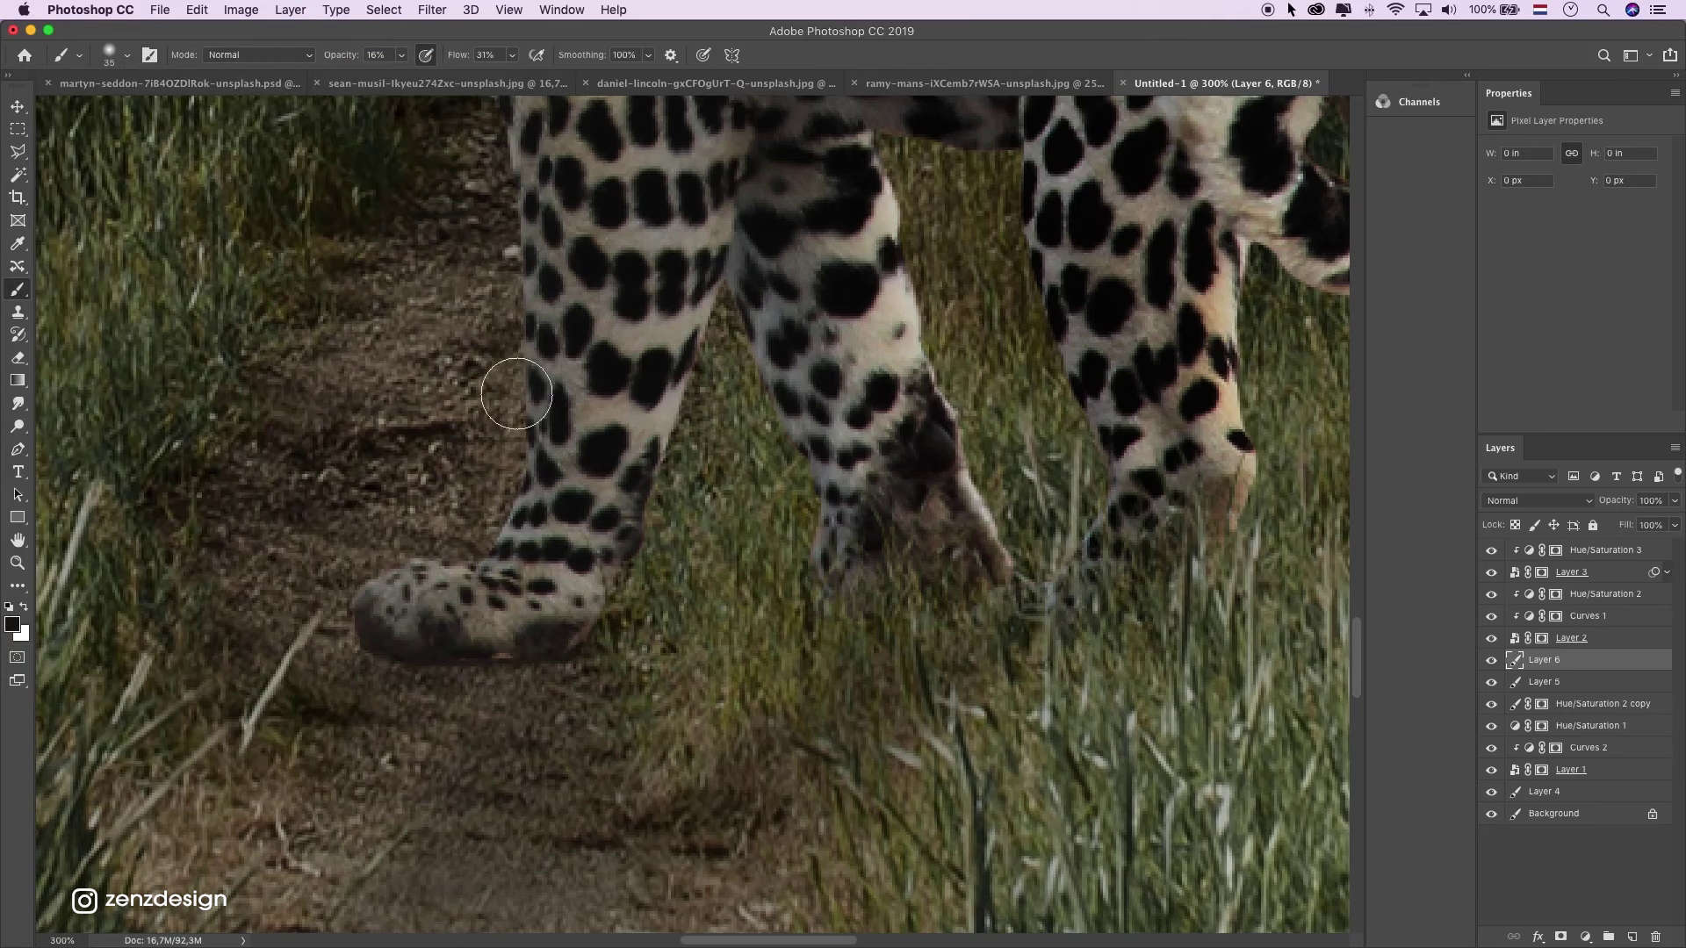
Paint a faint contact shadow beneath the front paws and compare it with the layer hidden and shown.
drag(559, 635, 522, 636)
mouse_move(715, 647)
mouse_down()
mouse_move(553, 633)
mouse_move(759, 629)
mouse_move(489, 650)
mouse_move(832, 647)
mouse_move(730, 616)
mouse_move(967, 635)
mouse_up()
click(1491, 660)
click(1492, 660)
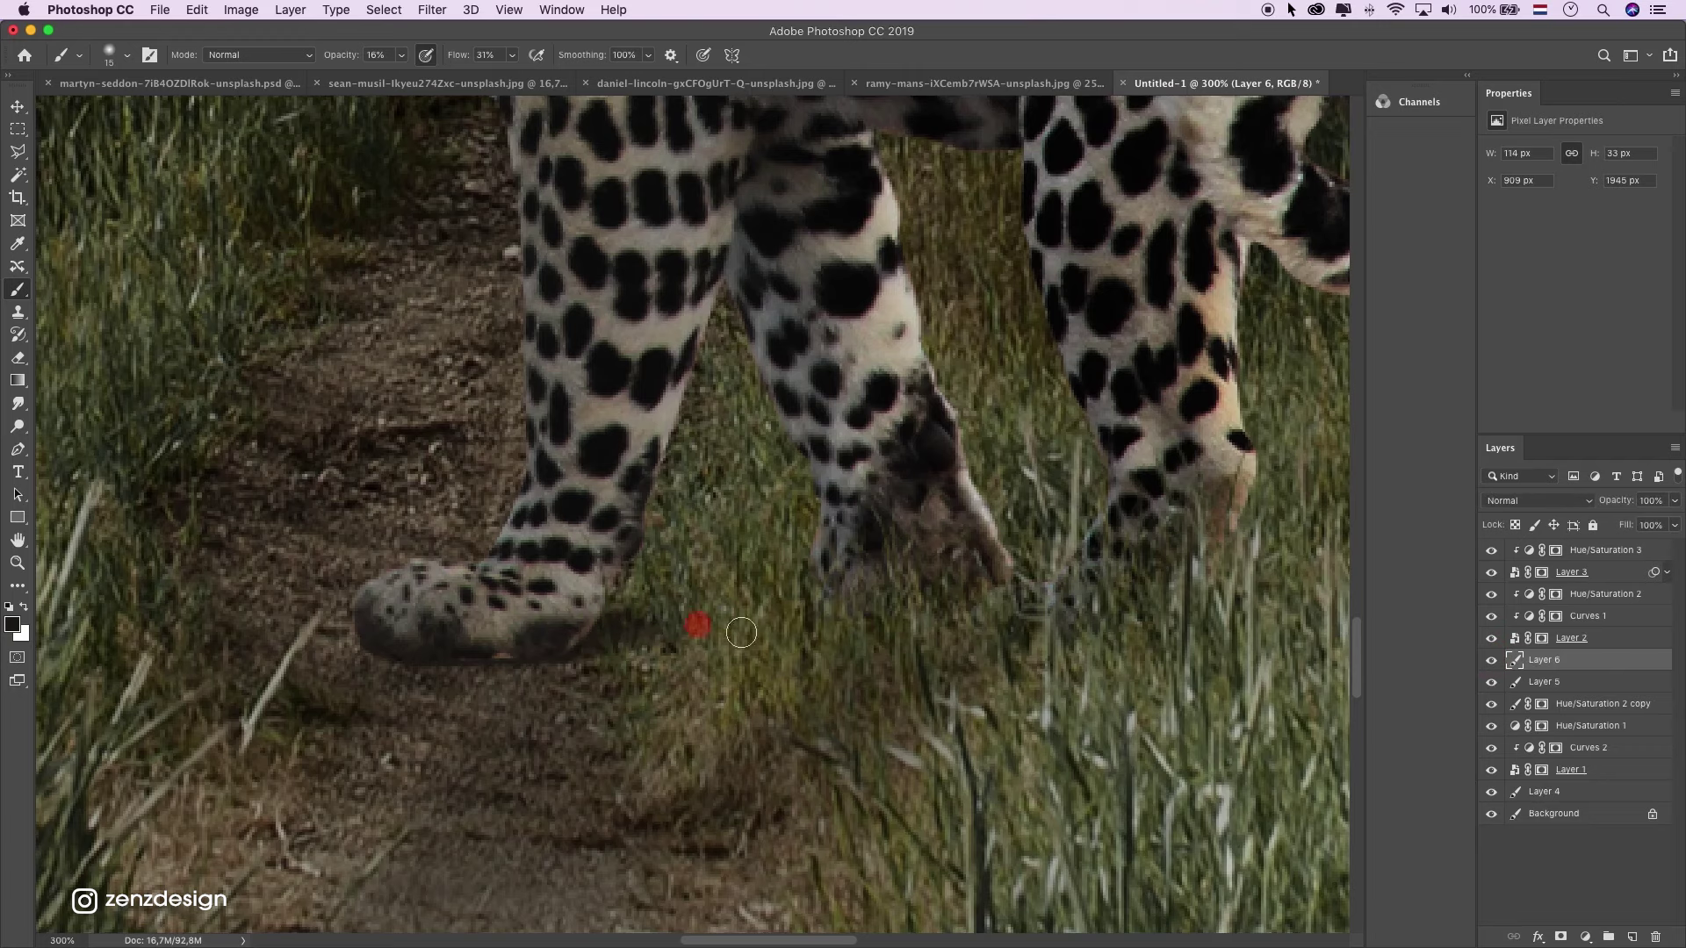
With a 15 px brush, extend the contact shadows through the grass around the other front paw and hind paws.
mouse_move(757, 635)
mouse_down()
mouse_move(575, 628)
mouse_move(1283, 640)
mouse_move(1057, 549)
mouse_move(1030, 576)
mouse_move(1130, 580)
mouse_move(812, 567)
mouse_up()
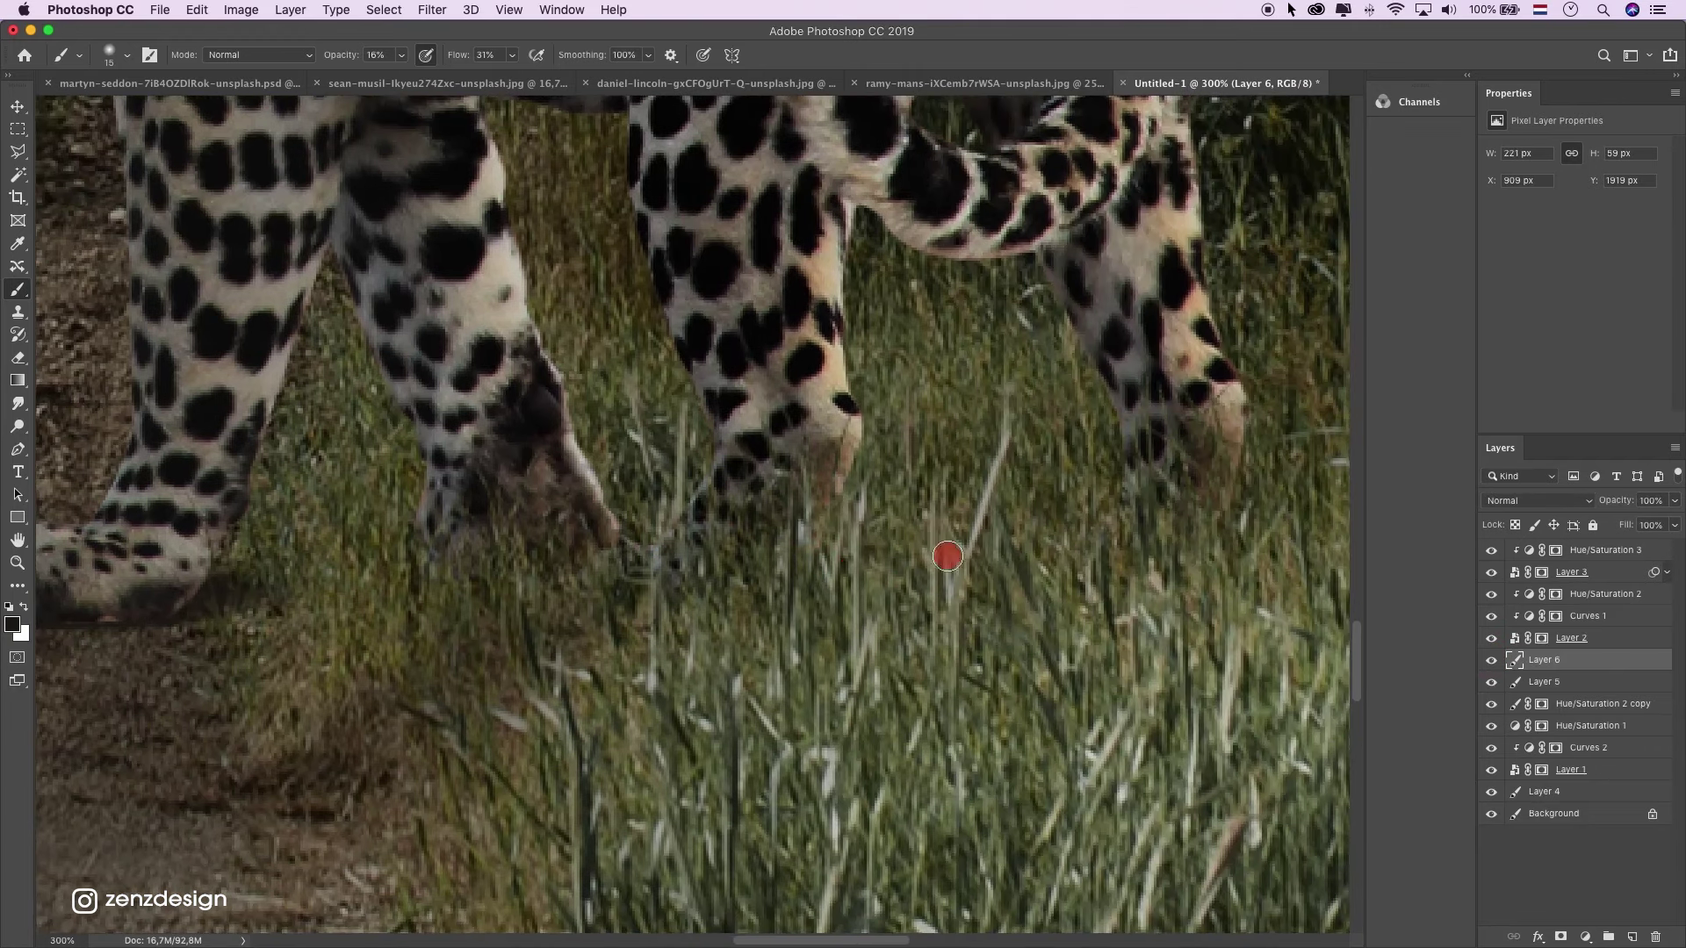
mouse_move(957, 555)
mouse_down()
mouse_move(1078, 549)
mouse_move(1021, 544)
mouse_up()
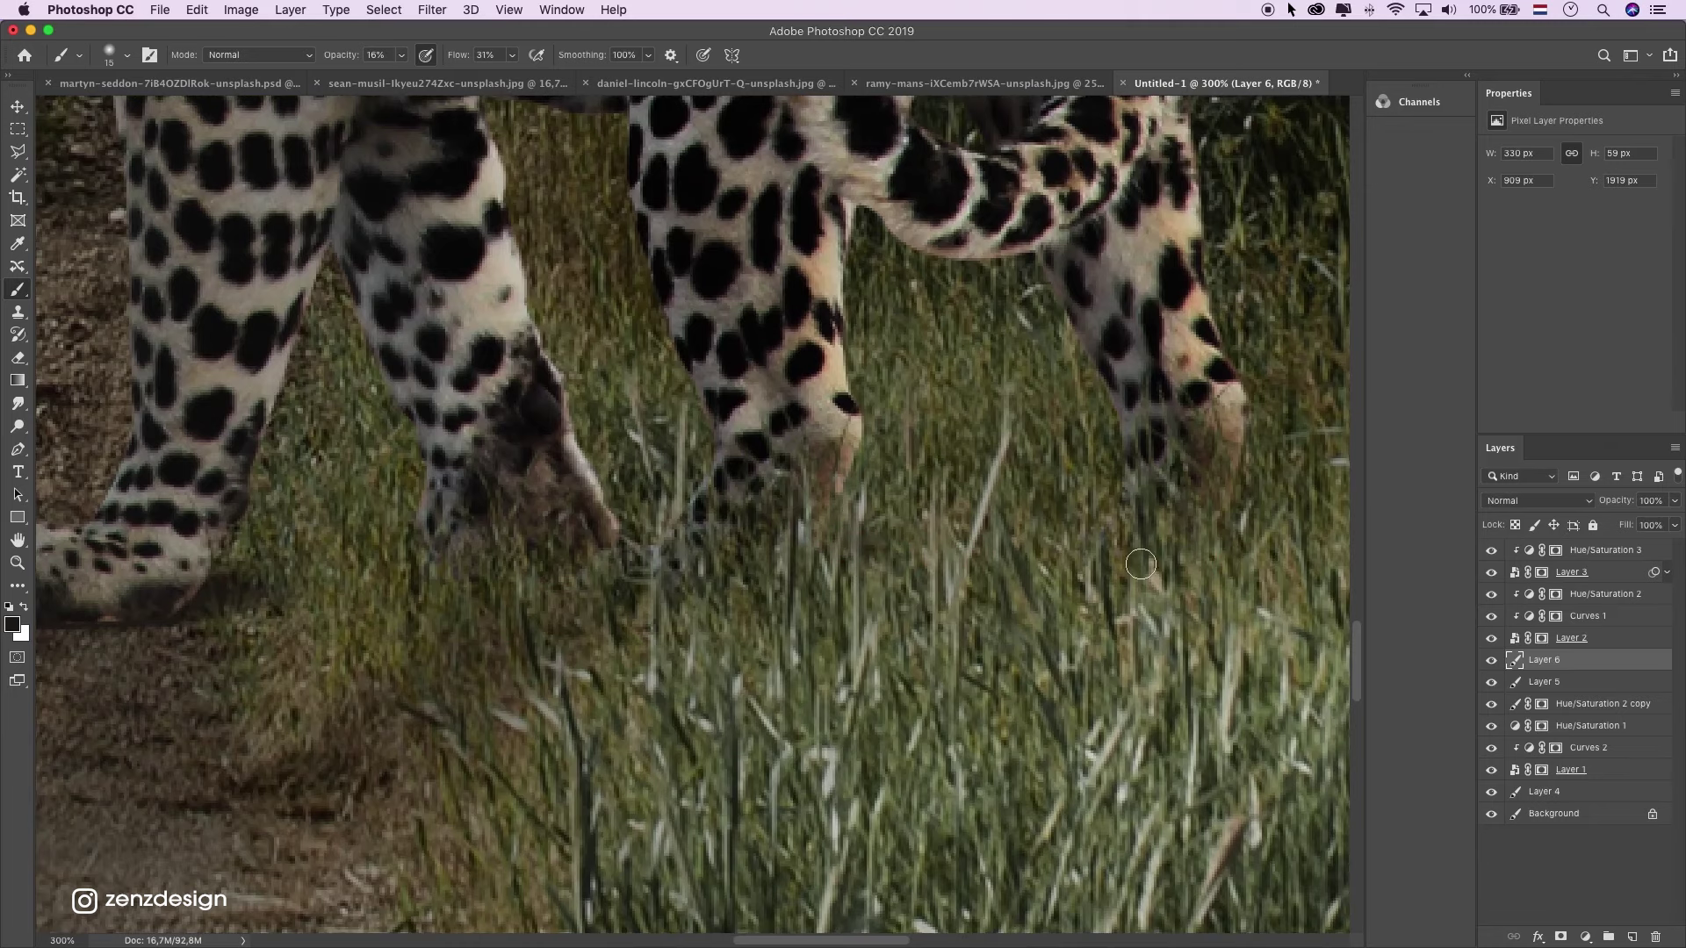
mouse_move(784, 535)
mouse_down()
mouse_move(1164, 519)
mouse_move(594, 481)
mouse_up()
mouse_move(1079, 448)
mouse_down()
mouse_move(1039, 471)
mouse_move(1072, 454)
mouse_up()
drag(790, 511, 1007, 484)
drag(231, 530, 448, 546)
mouse_move(644, 598)
mouse_down()
mouse_move(429, 564)
mouse_move(703, 600)
mouse_move(689, 635)
mouse_move(389, 624)
mouse_up()
scroll(708, 544, up, 3)
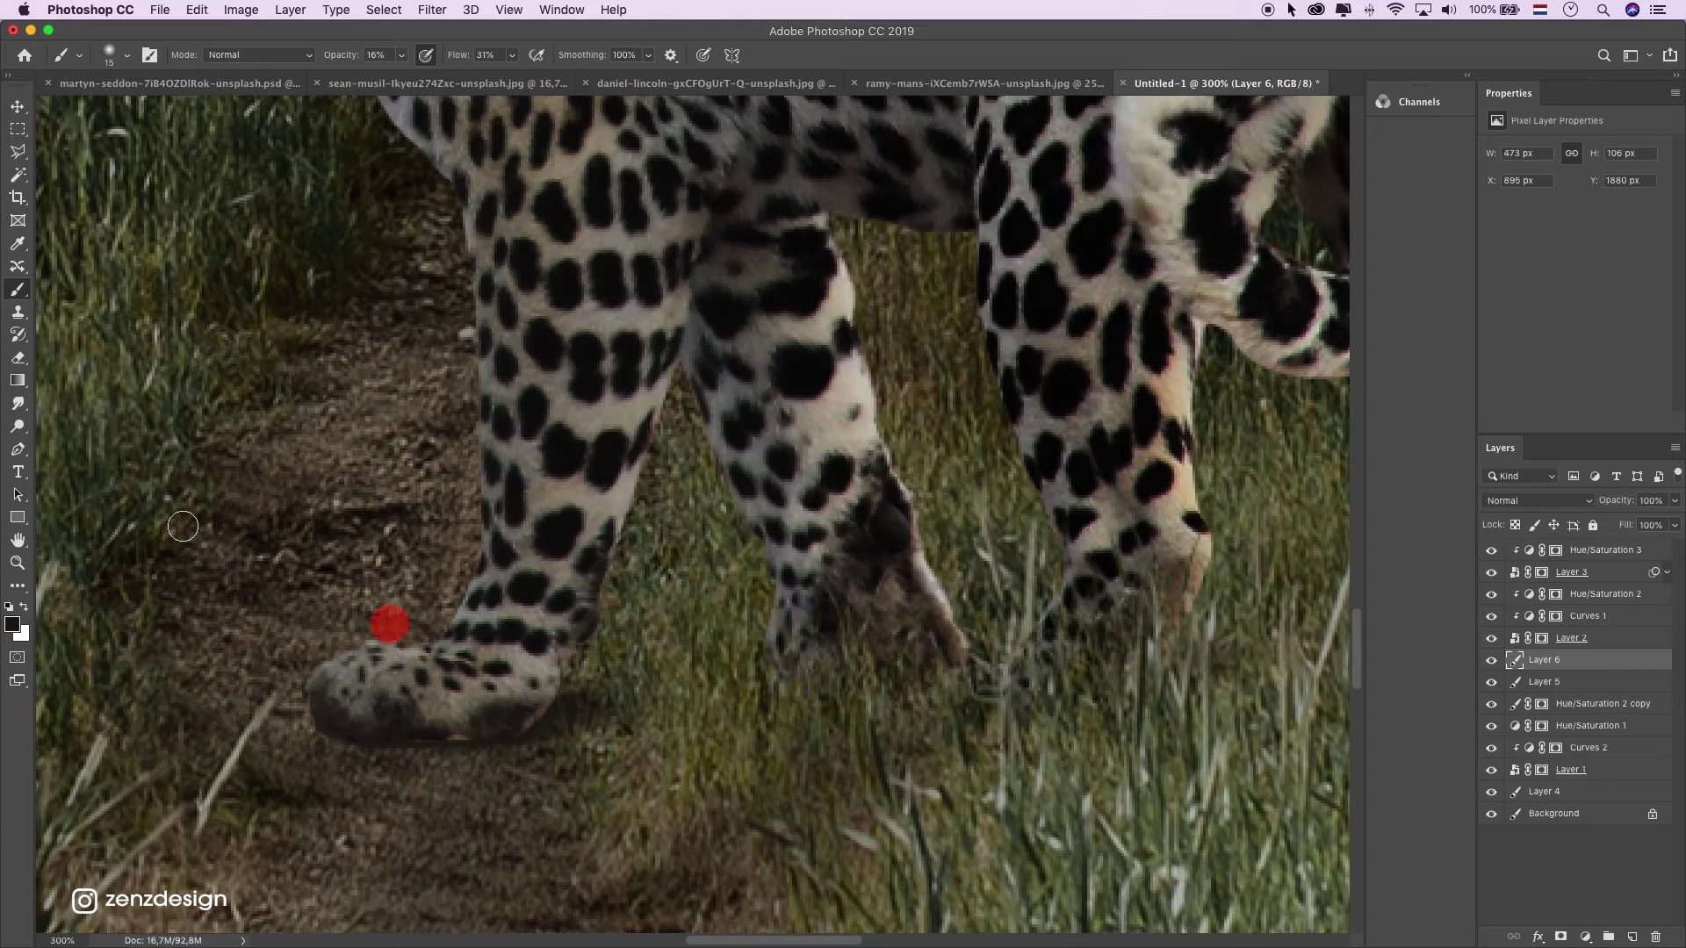
Add another empty layer directly above Layer 5 for a broader ground shadow.
click(18, 563)
alt+click(530, 590)
alt+click(530, 589)
alt+click(529, 589)
click(375, 565)
click(1576, 691)
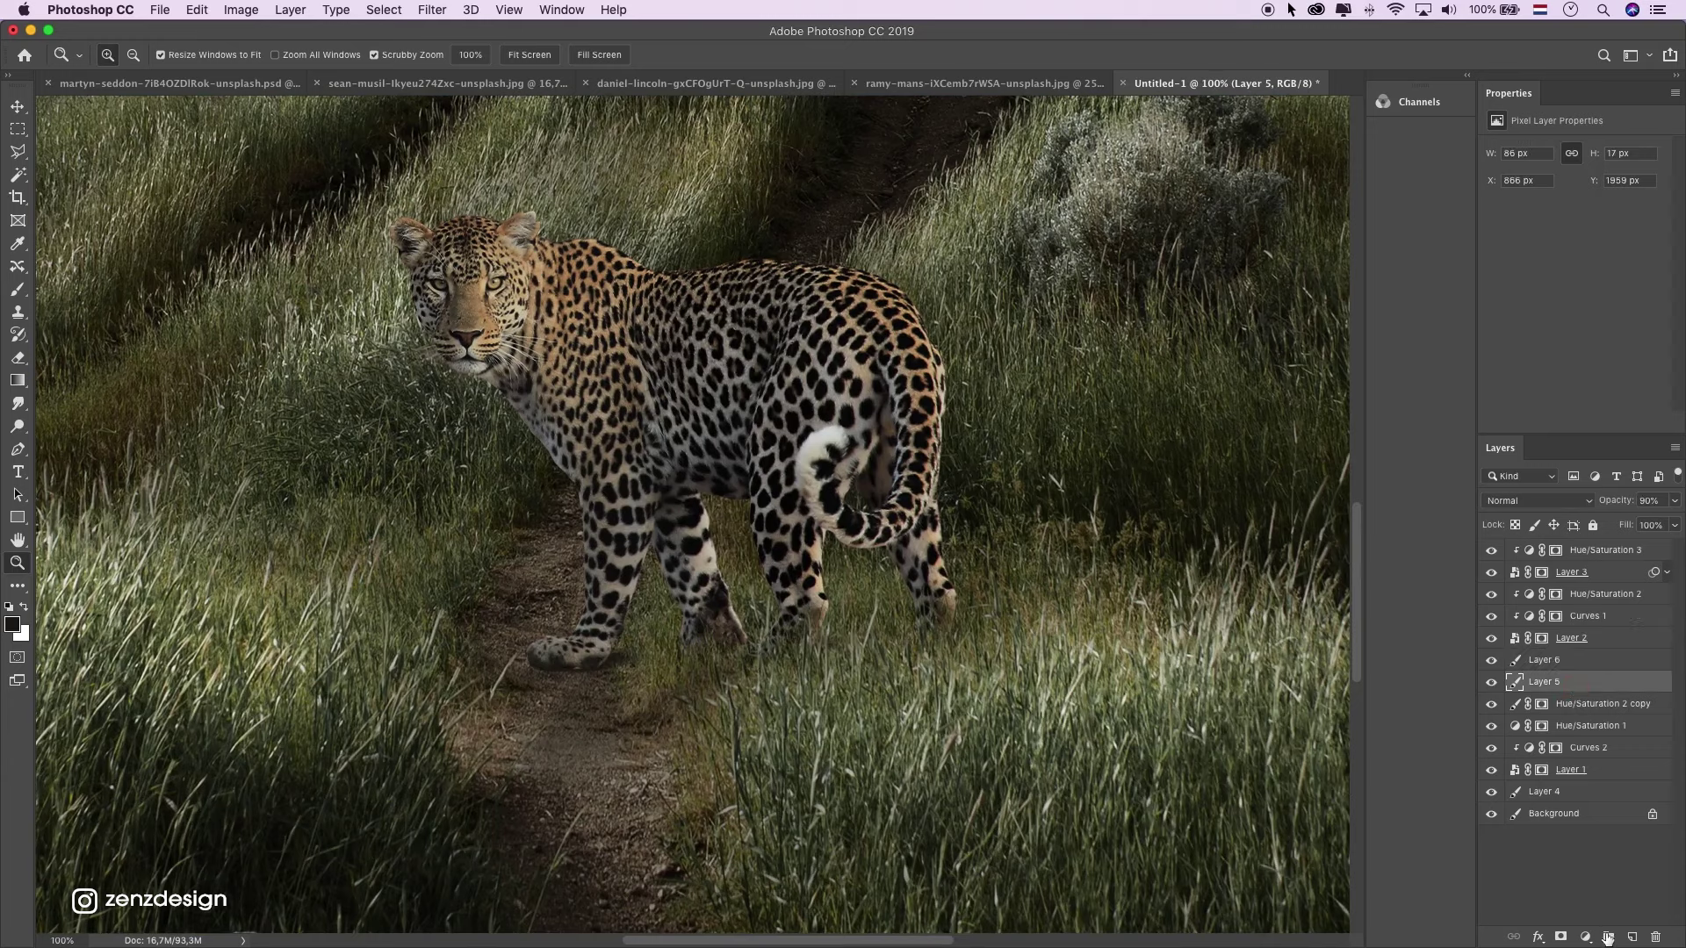
key(super+shift+alt+n)
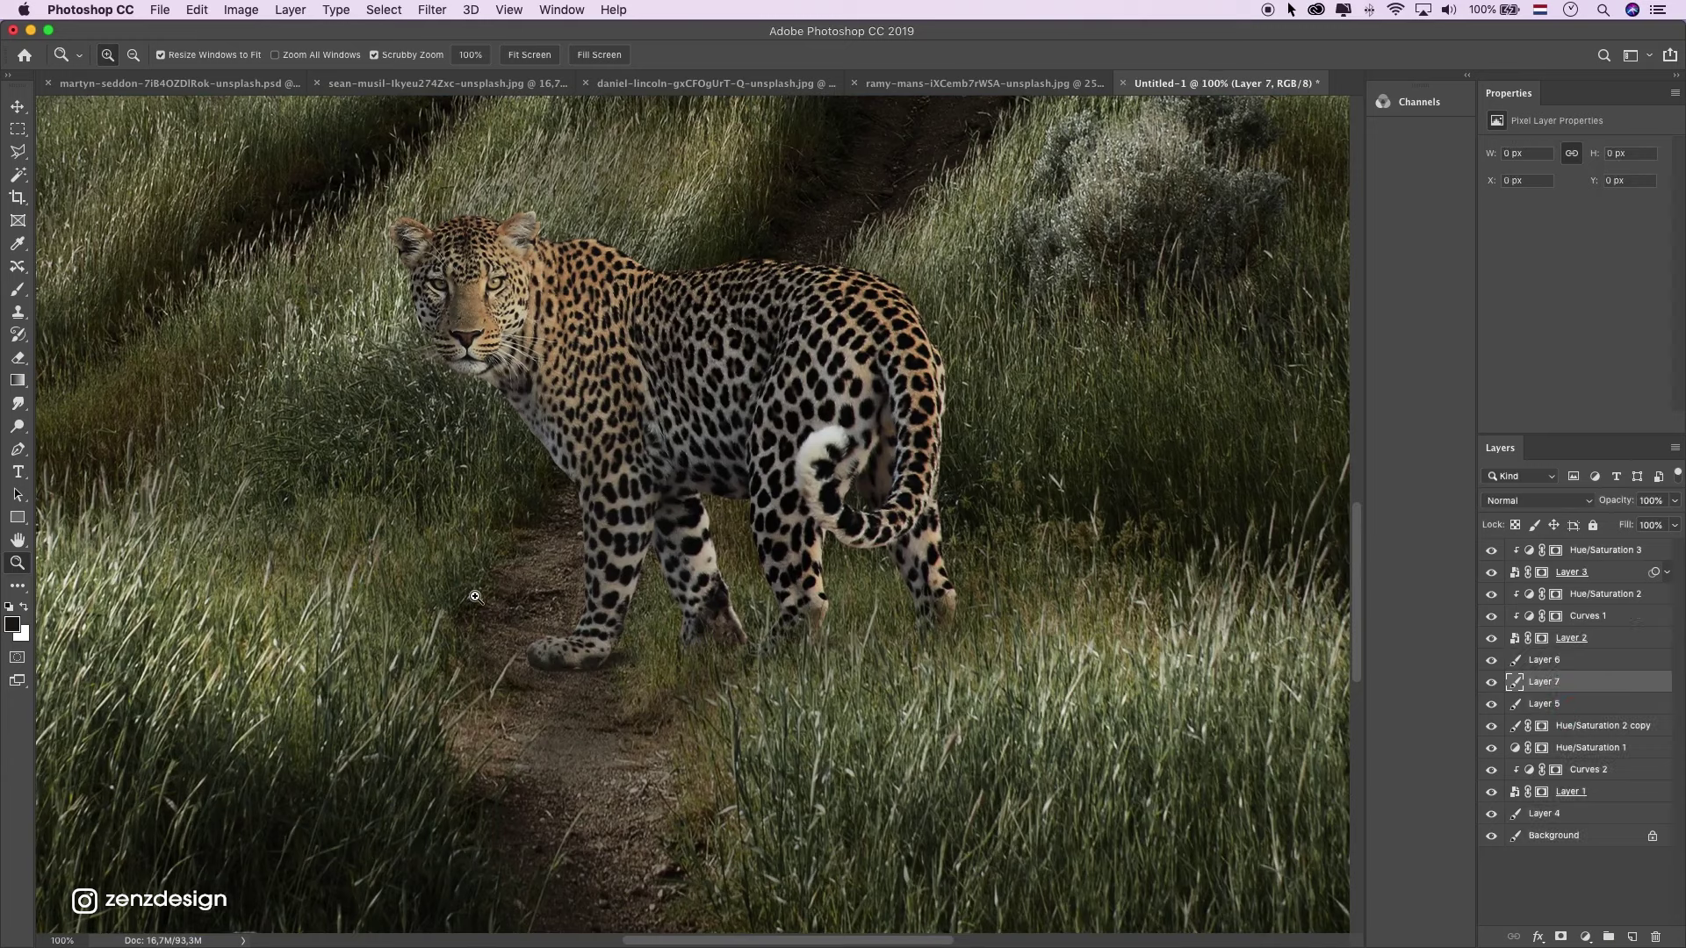
Enlarge the soft black brush to 90 px and paint a broad, faint shadow on the grass and path below the leopard.
click(17, 292)
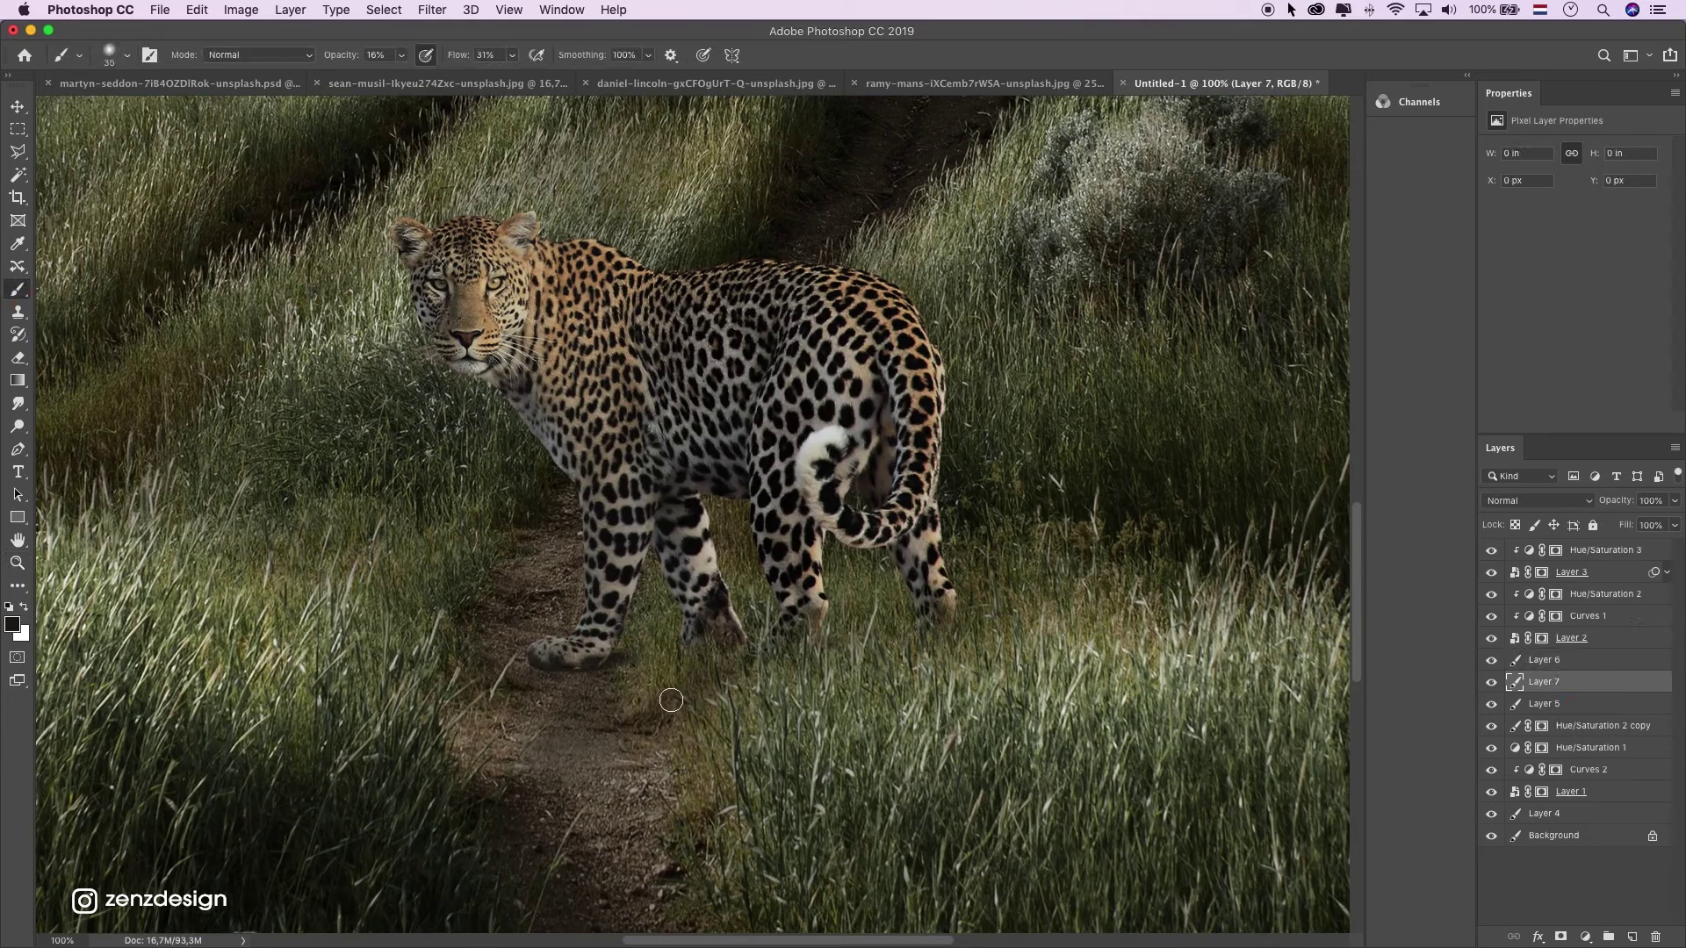
key(bracketright)
key(bracketright)
key(bracketright)
click(1055, 610)
mouse_move(795, 643)
mouse_down()
mouse_move(632, 647)
mouse_move(589, 668)
mouse_move(691, 651)
mouse_up()
mouse_move(935, 669)
mouse_down()
mouse_move(851, 604)
mouse_move(937, 635)
mouse_move(664, 682)
mouse_move(871, 635)
mouse_move(899, 654)
mouse_move(561, 729)
mouse_move(509, 699)
mouse_move(728, 696)
mouse_move(506, 654)
mouse_move(624, 639)
mouse_move(542, 728)
mouse_move(438, 728)
mouse_move(257, 614)
mouse_move(655, 685)
mouse_move(754, 638)
mouse_move(730, 725)
mouse_move(738, 678)
mouse_move(695, 672)
mouse_up()
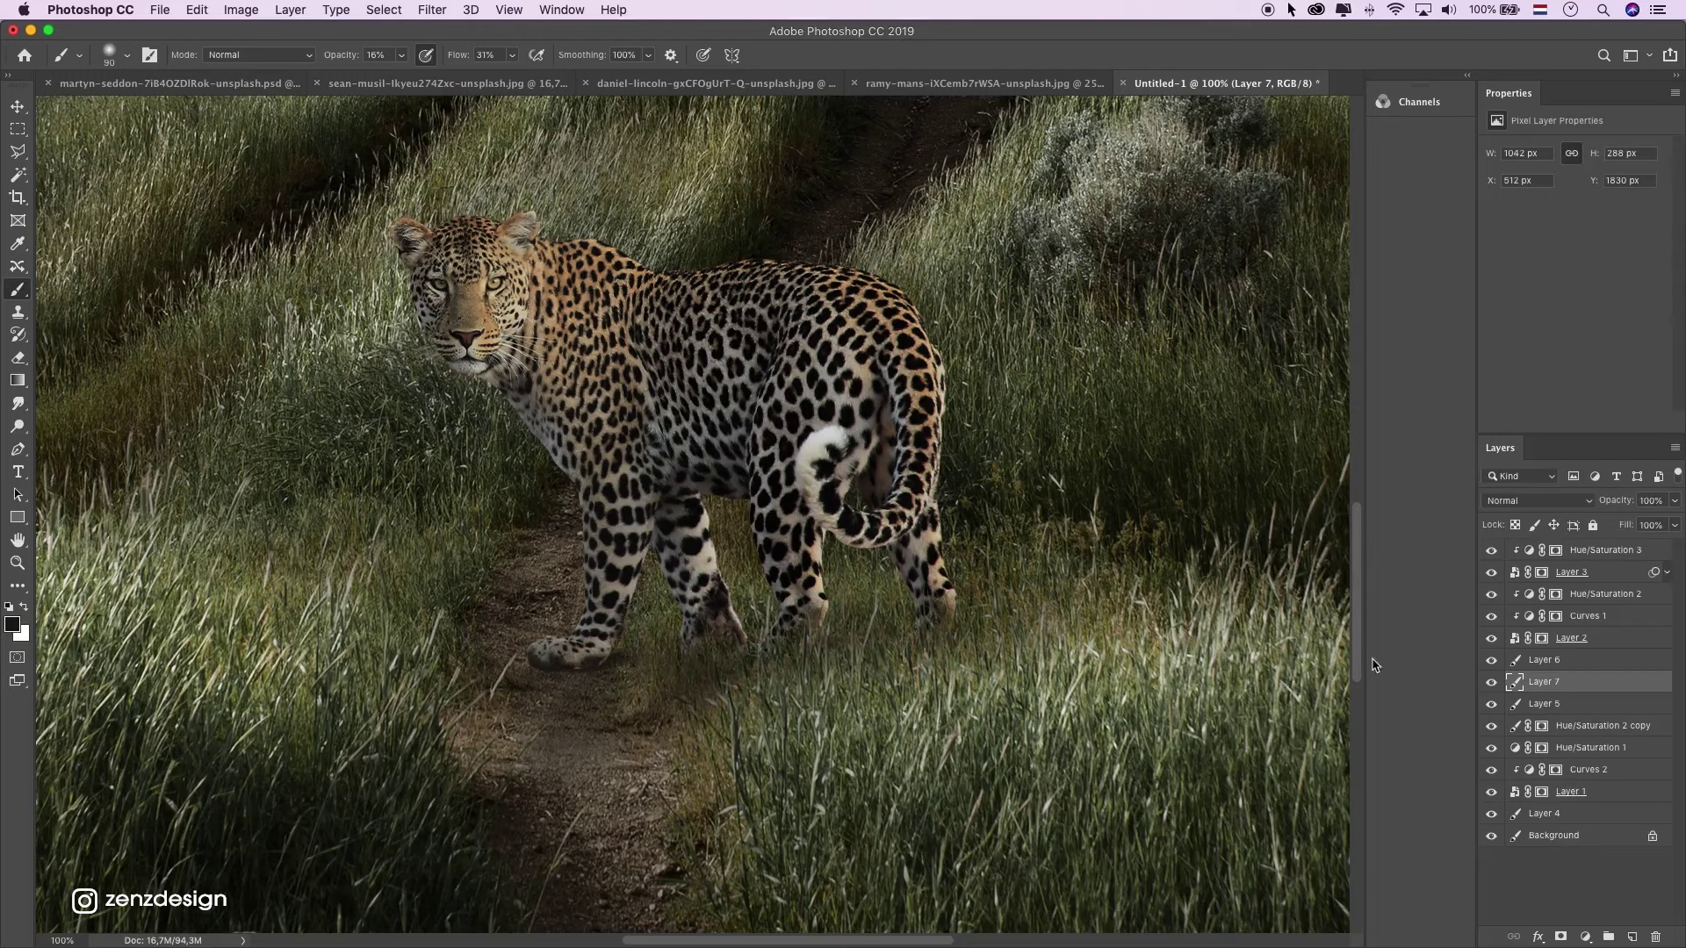
click(1491, 681)
click(1490, 682)
mouse_move(683, 773)
mouse_down()
mouse_move(549, 809)
mouse_move(757, 741)
mouse_move(584, 805)
mouse_move(578, 753)
mouse_move(460, 676)
mouse_move(488, 687)
mouse_move(447, 757)
mouse_move(417, 692)
mouse_up()
Compare the broad ground shadow hidden and shown, and reduce its layer opacity to 78%.
click(18, 563)
alt+click(738, 587)
alt+click(738, 586)
alt+click(737, 587)
click(659, 440)
click(659, 439)
click(1491, 681)
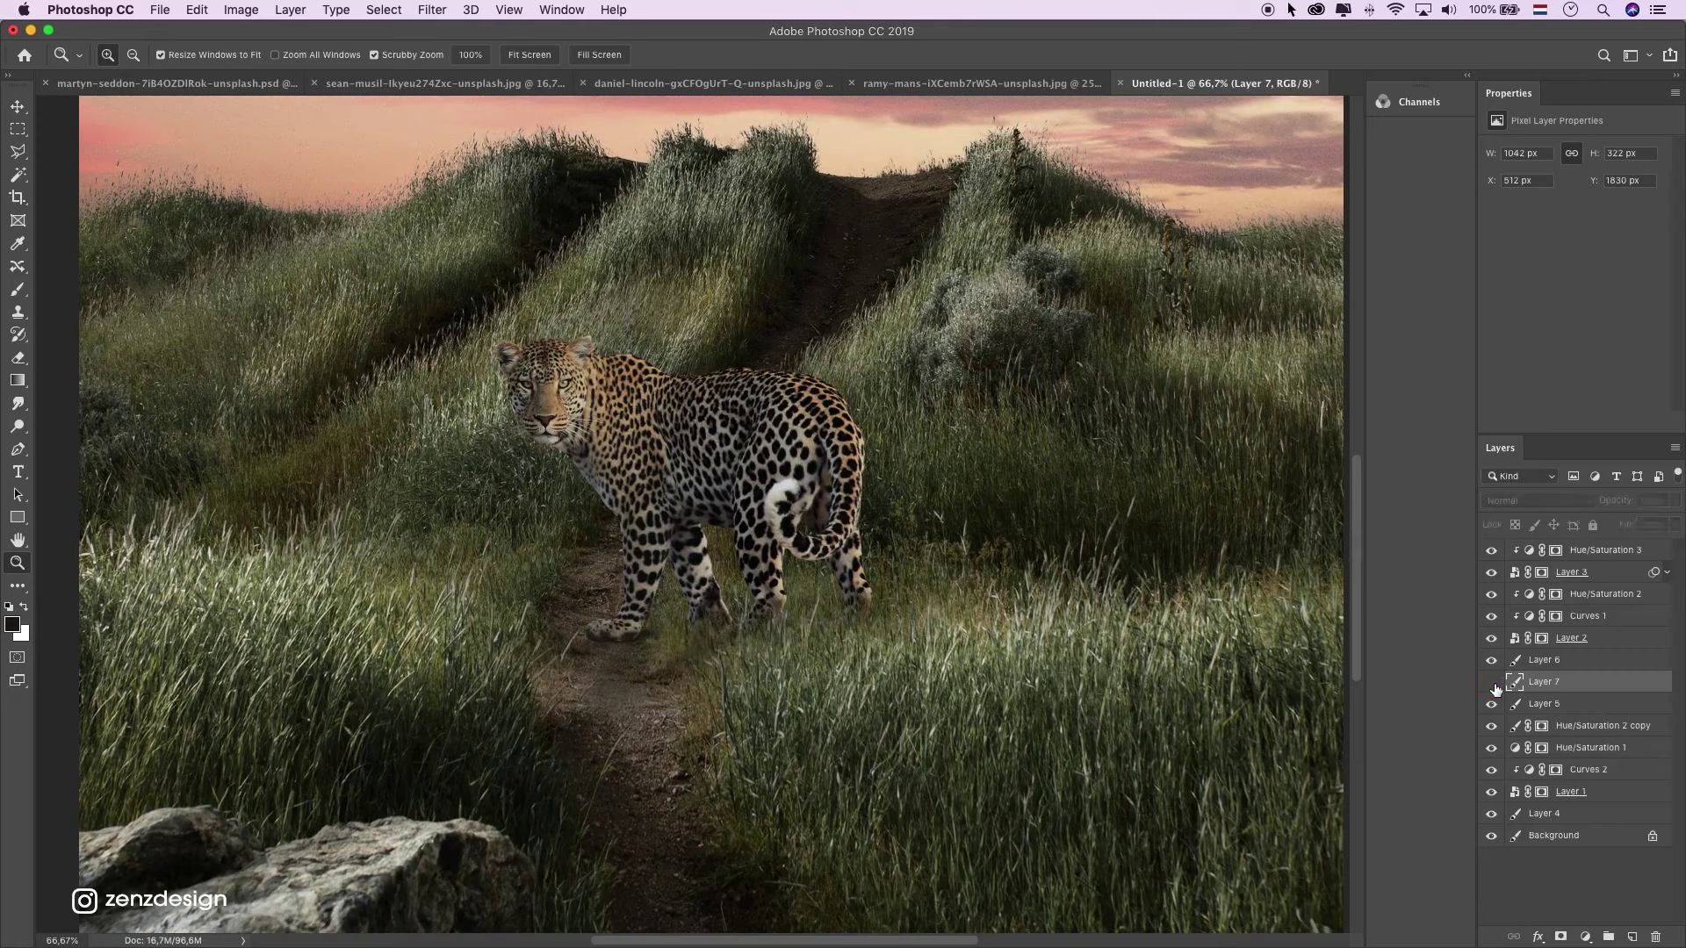
click(1491, 681)
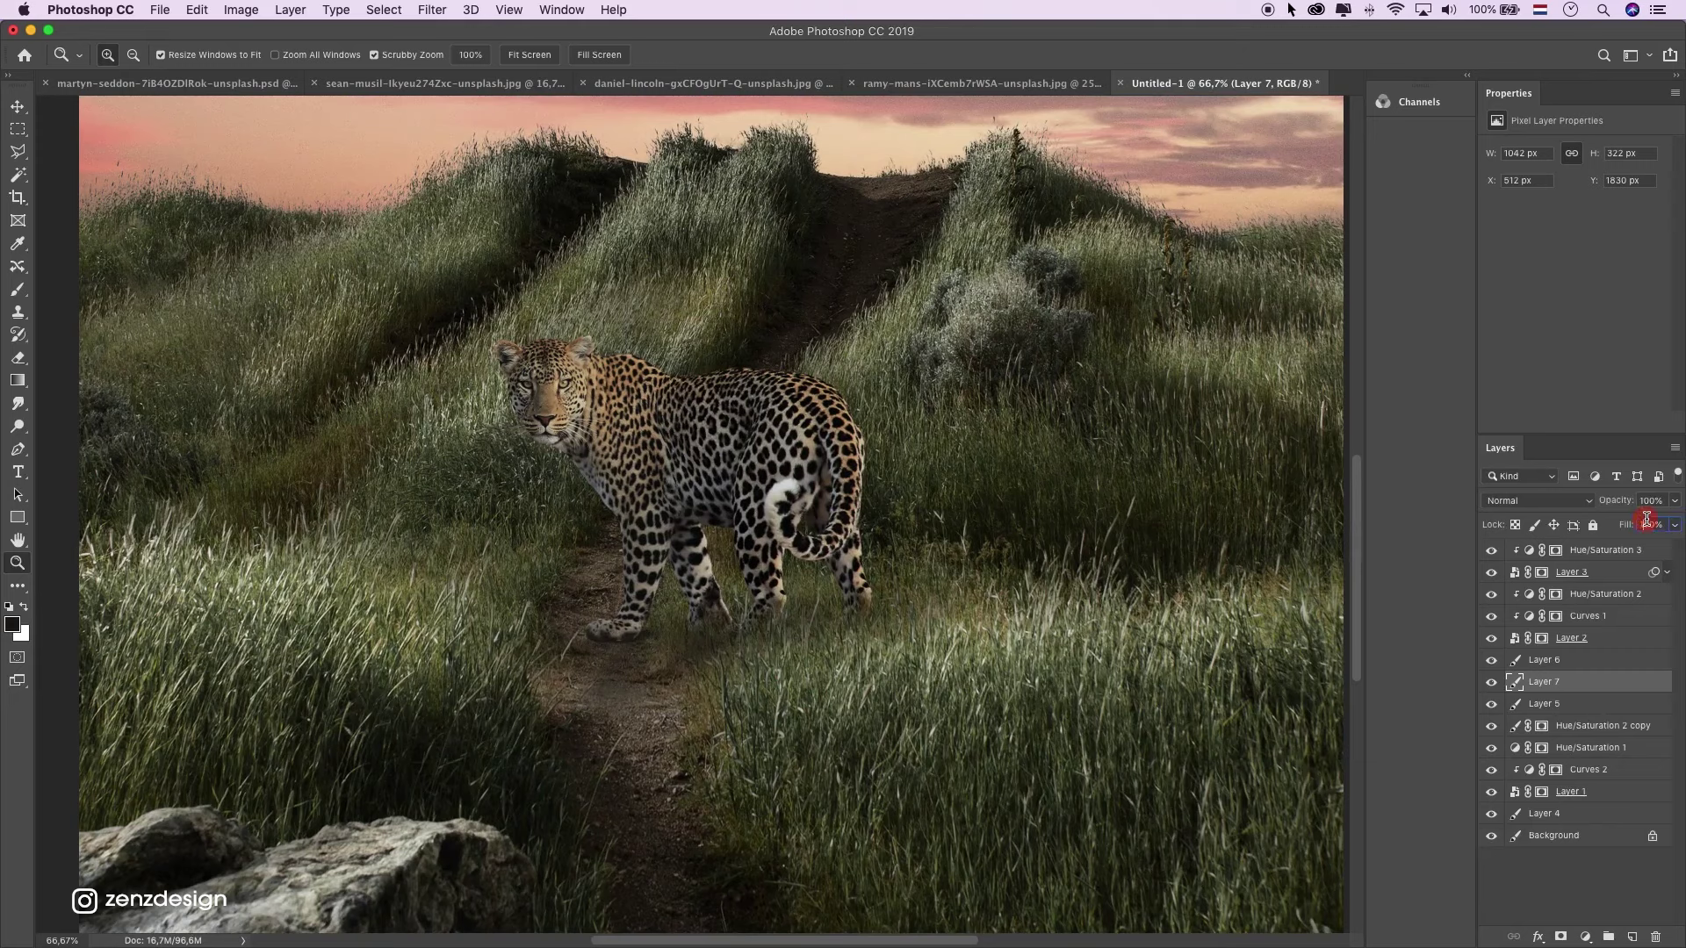
click(1674, 502)
drag(1638, 524, 1656, 525)
Select the leopard's Curves 1 adjustment and compare the leopard with it switched off and on.
alt+click(566, 545)
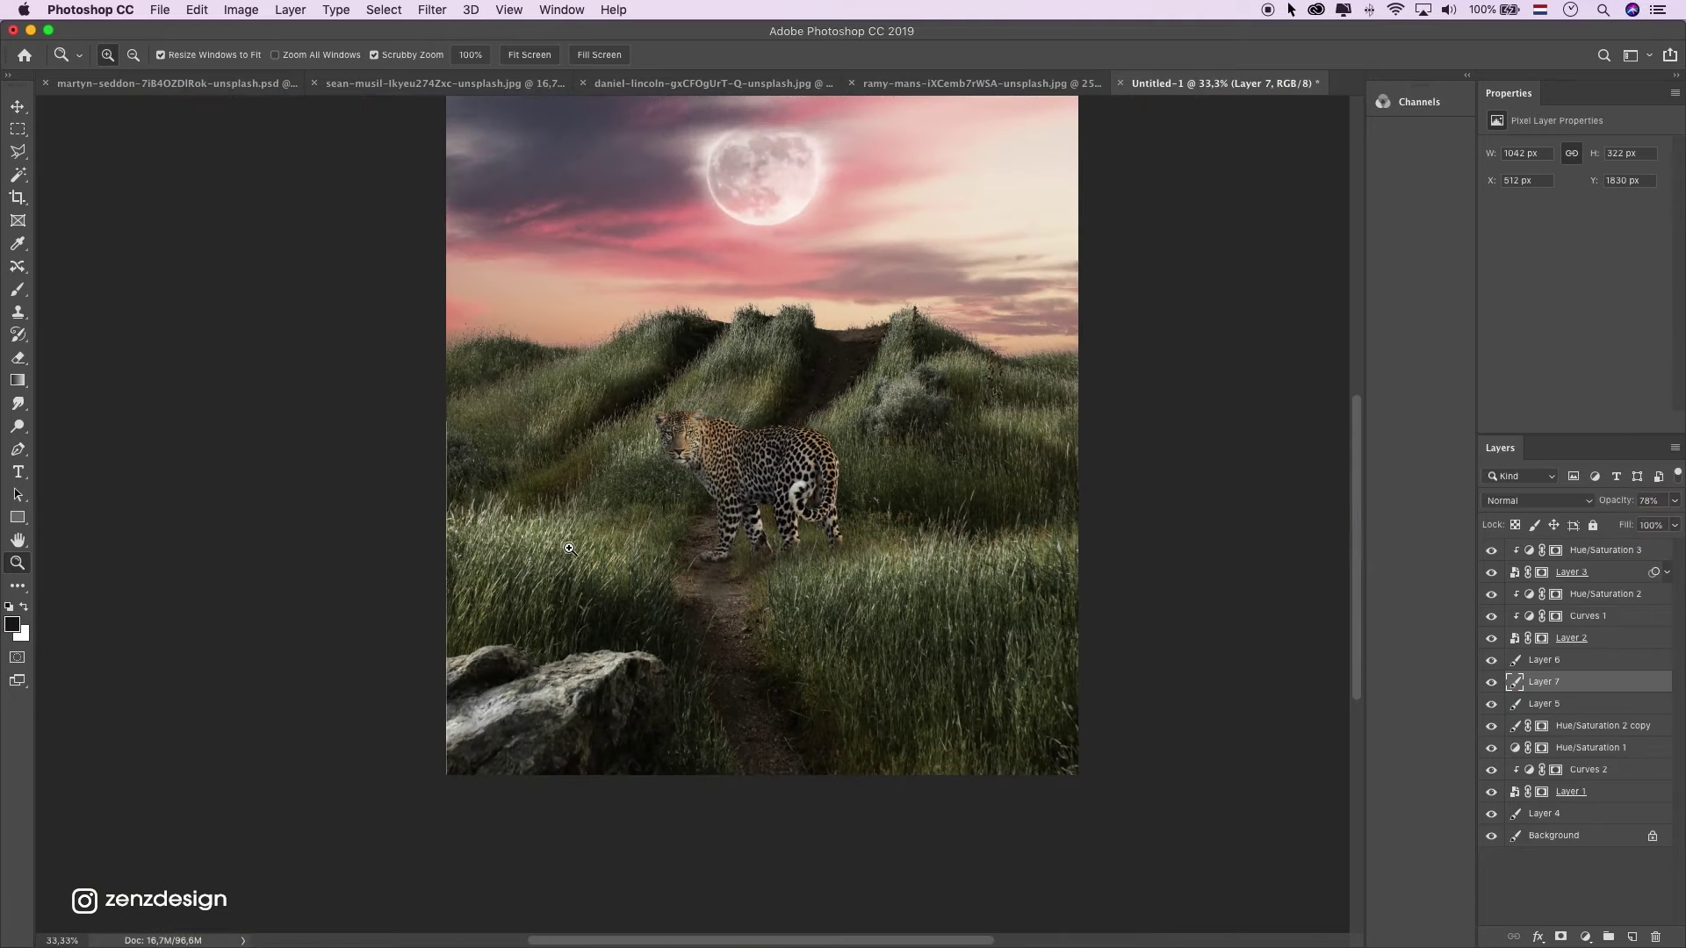
drag(601, 536, 684, 439)
alt+click(685, 439)
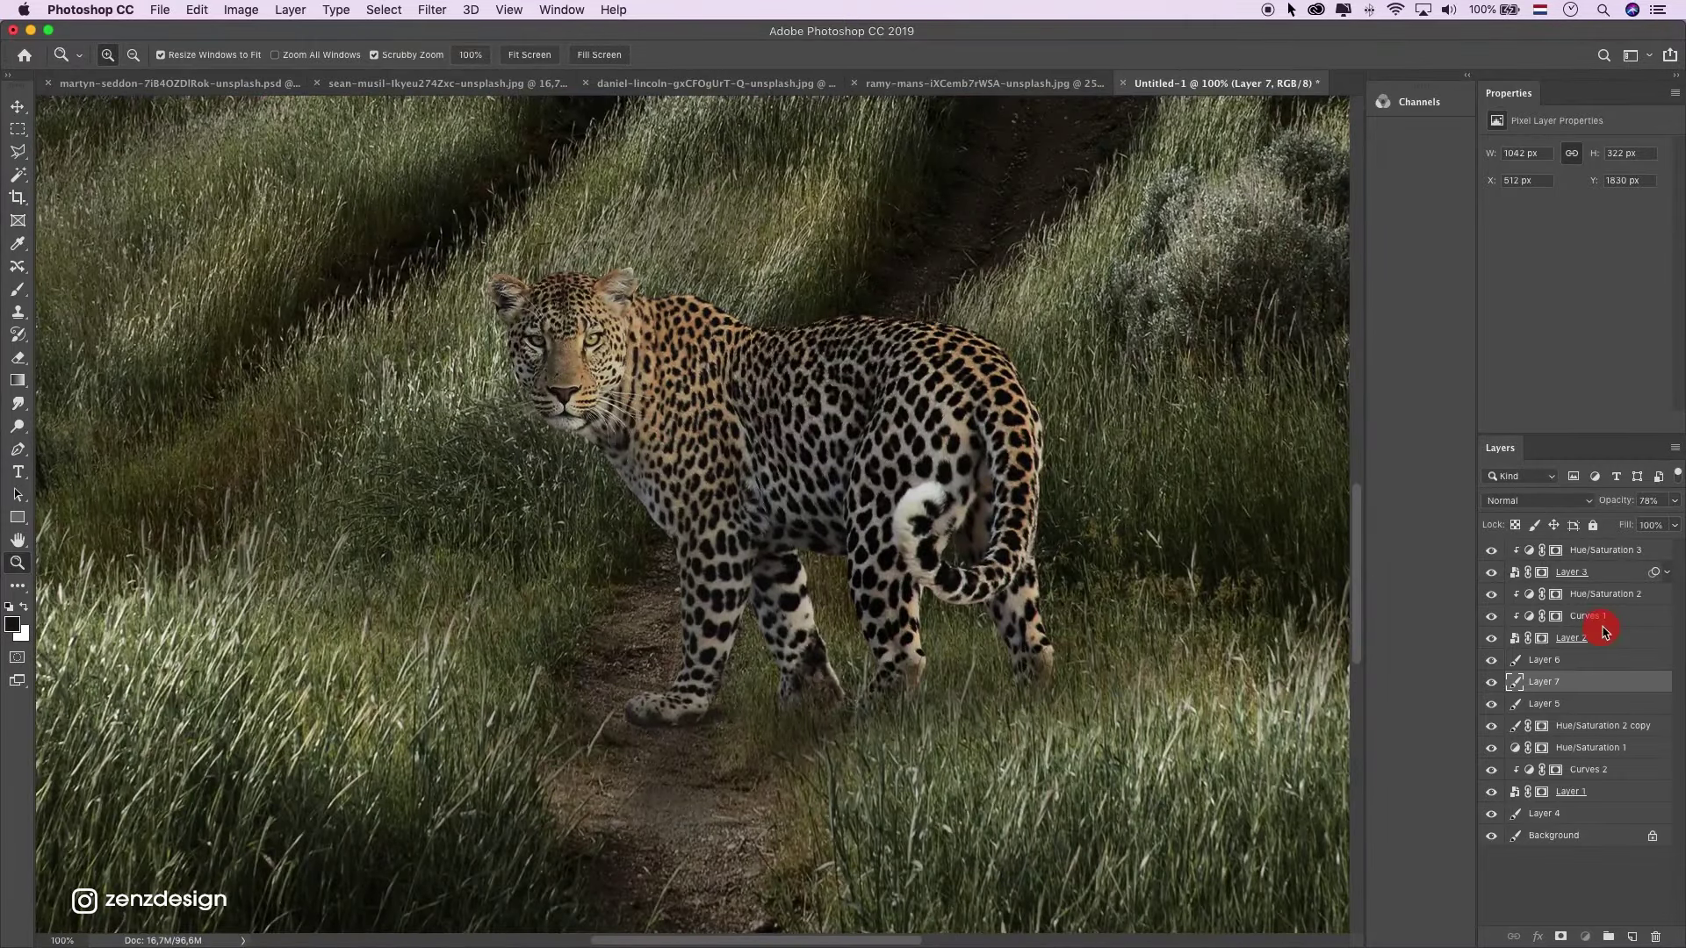
click(1600, 625)
click(1491, 615)
click(1491, 616)
alt+click(581, 449)
click(675, 485)
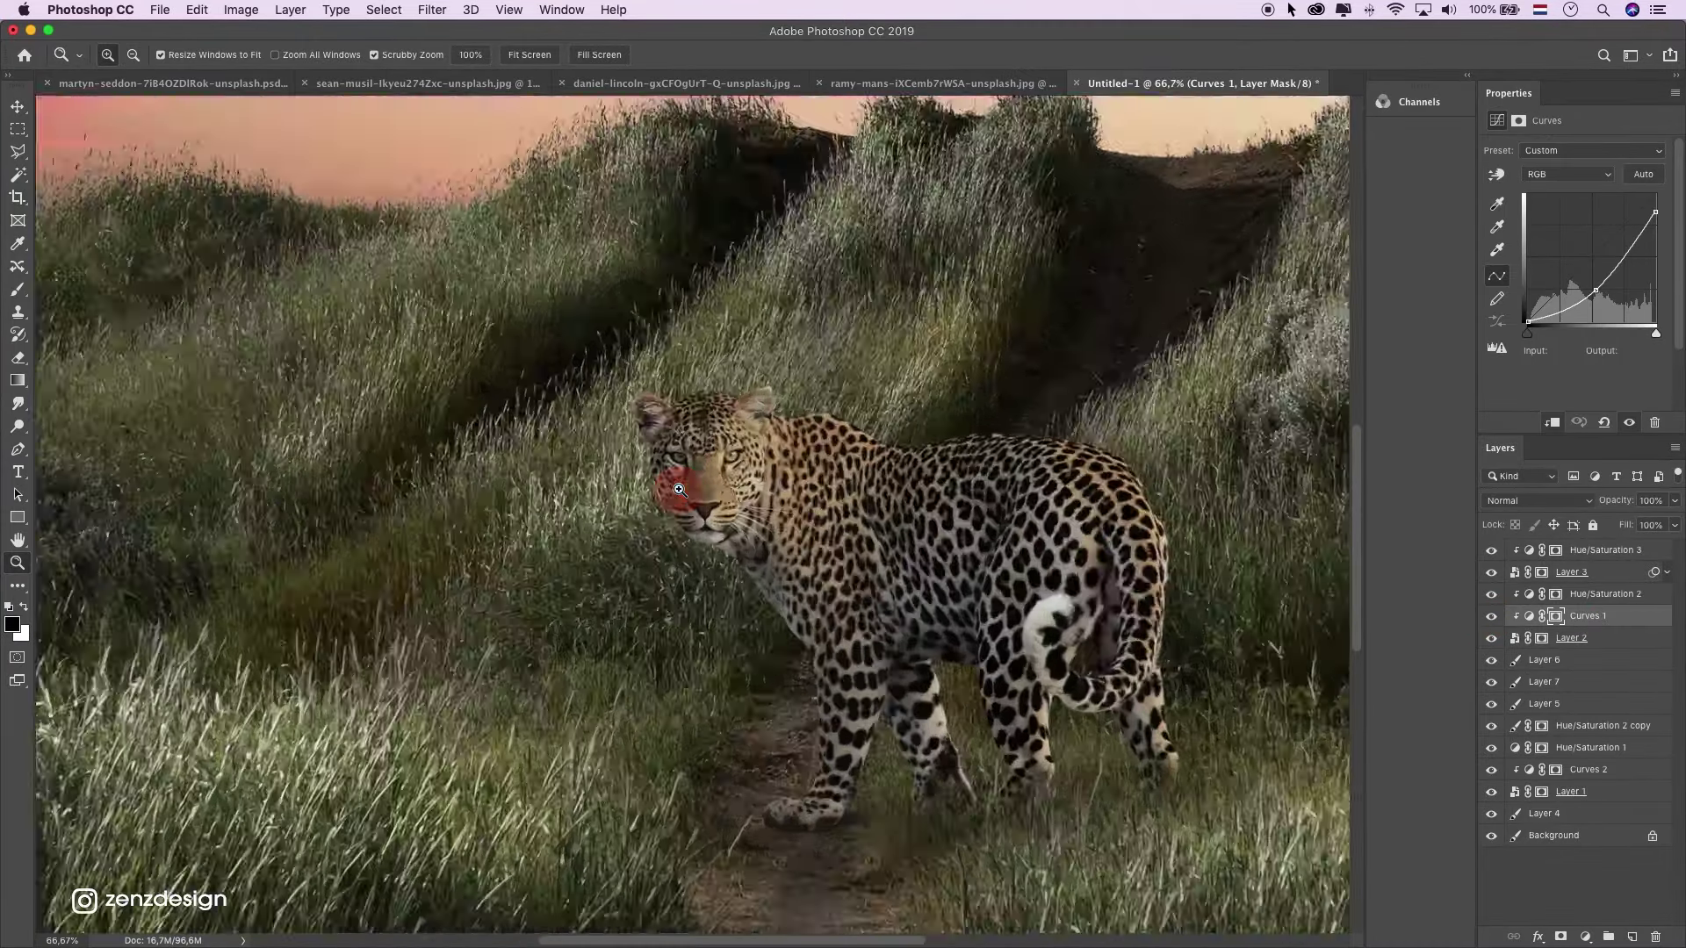
drag(882, 446, 708, 424)
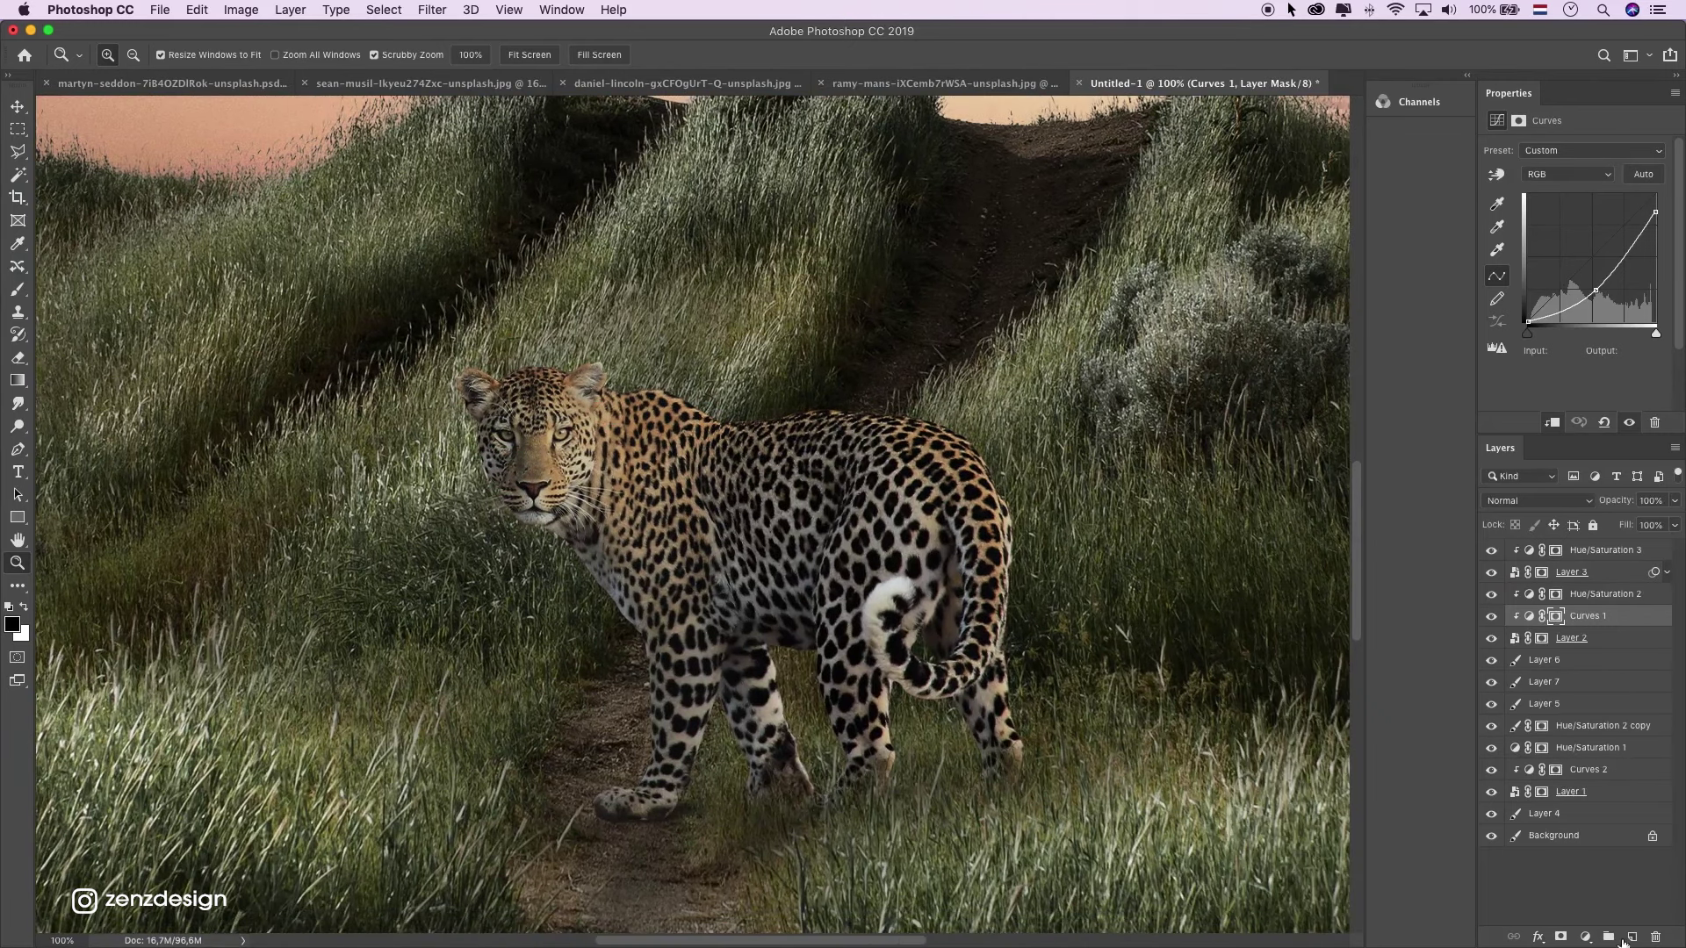
Add a Curves adjustment clipped to the leopard above Curves 1 and lower its highlight point to output 190.
click(1586, 938)
click(1576, 687)
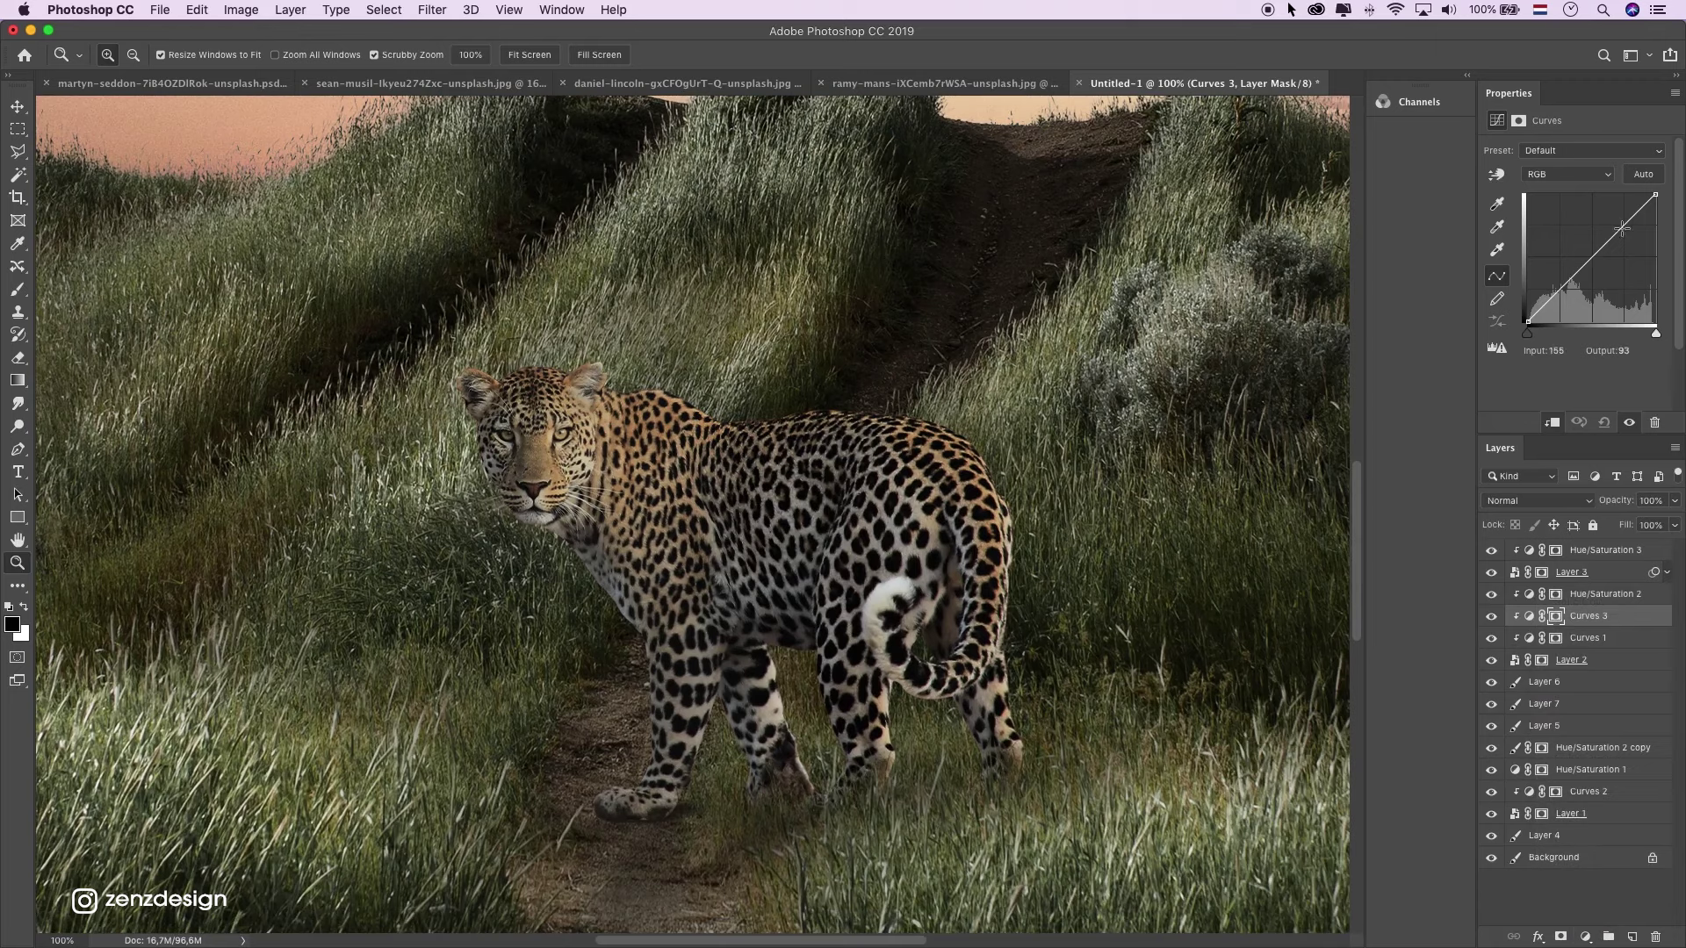
drag(1655, 196, 1675, 227)
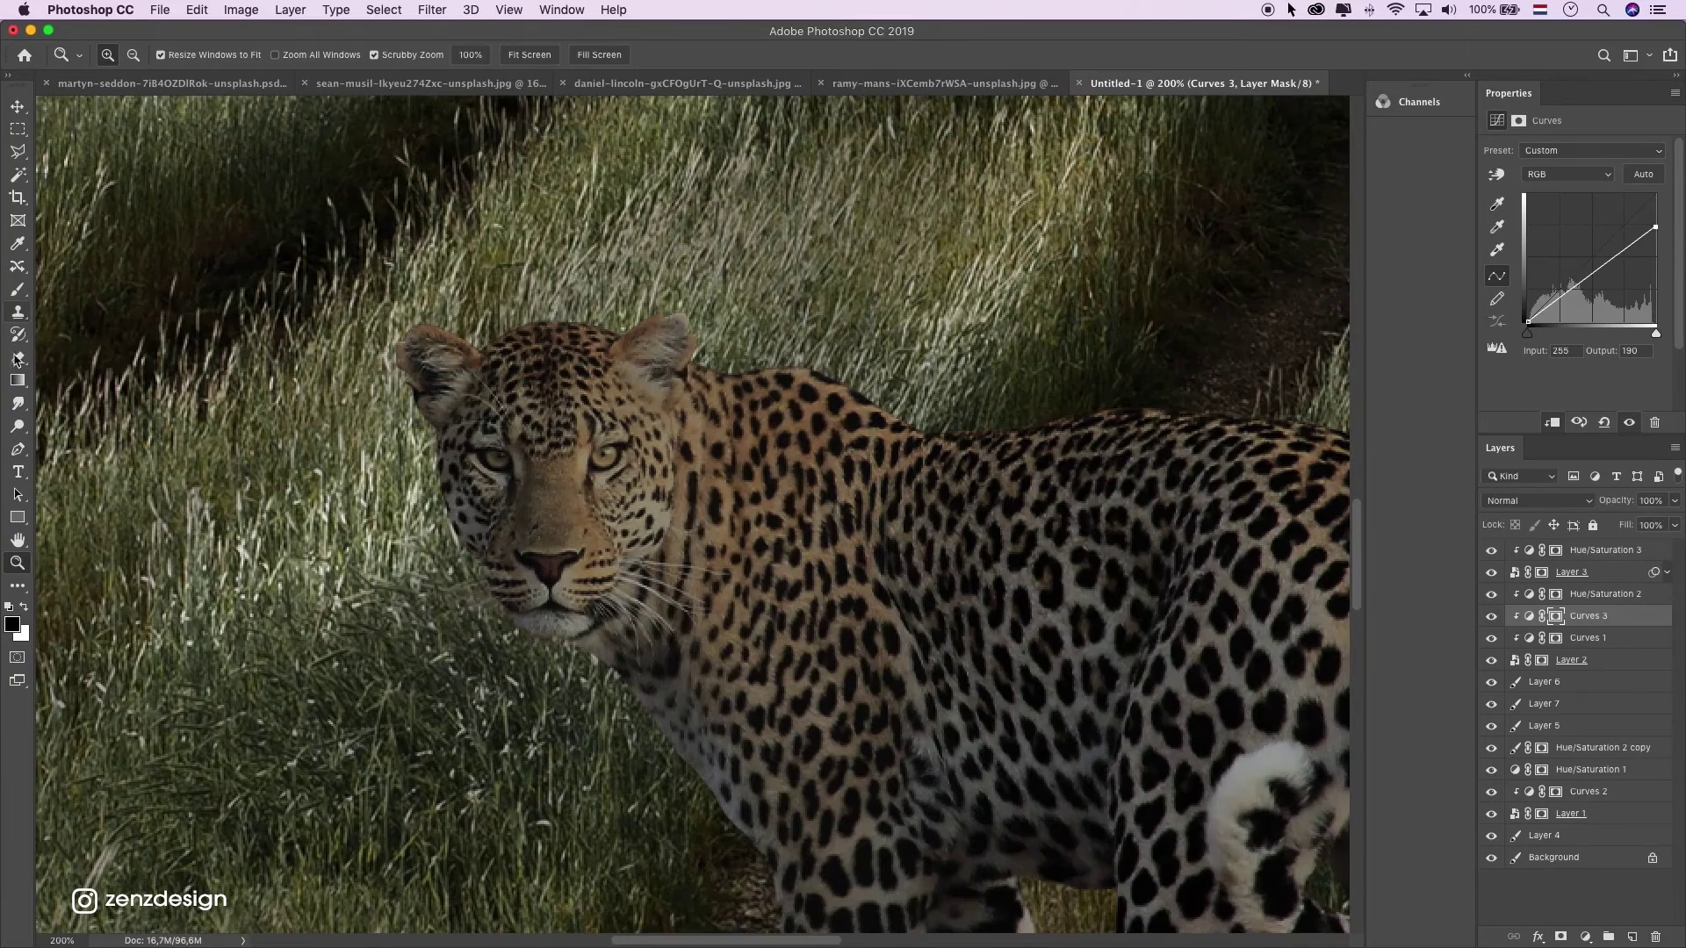
Set up a soft round 20 px brush with 0% hardness, 100% opacity and 100% flow.
click(18, 289)
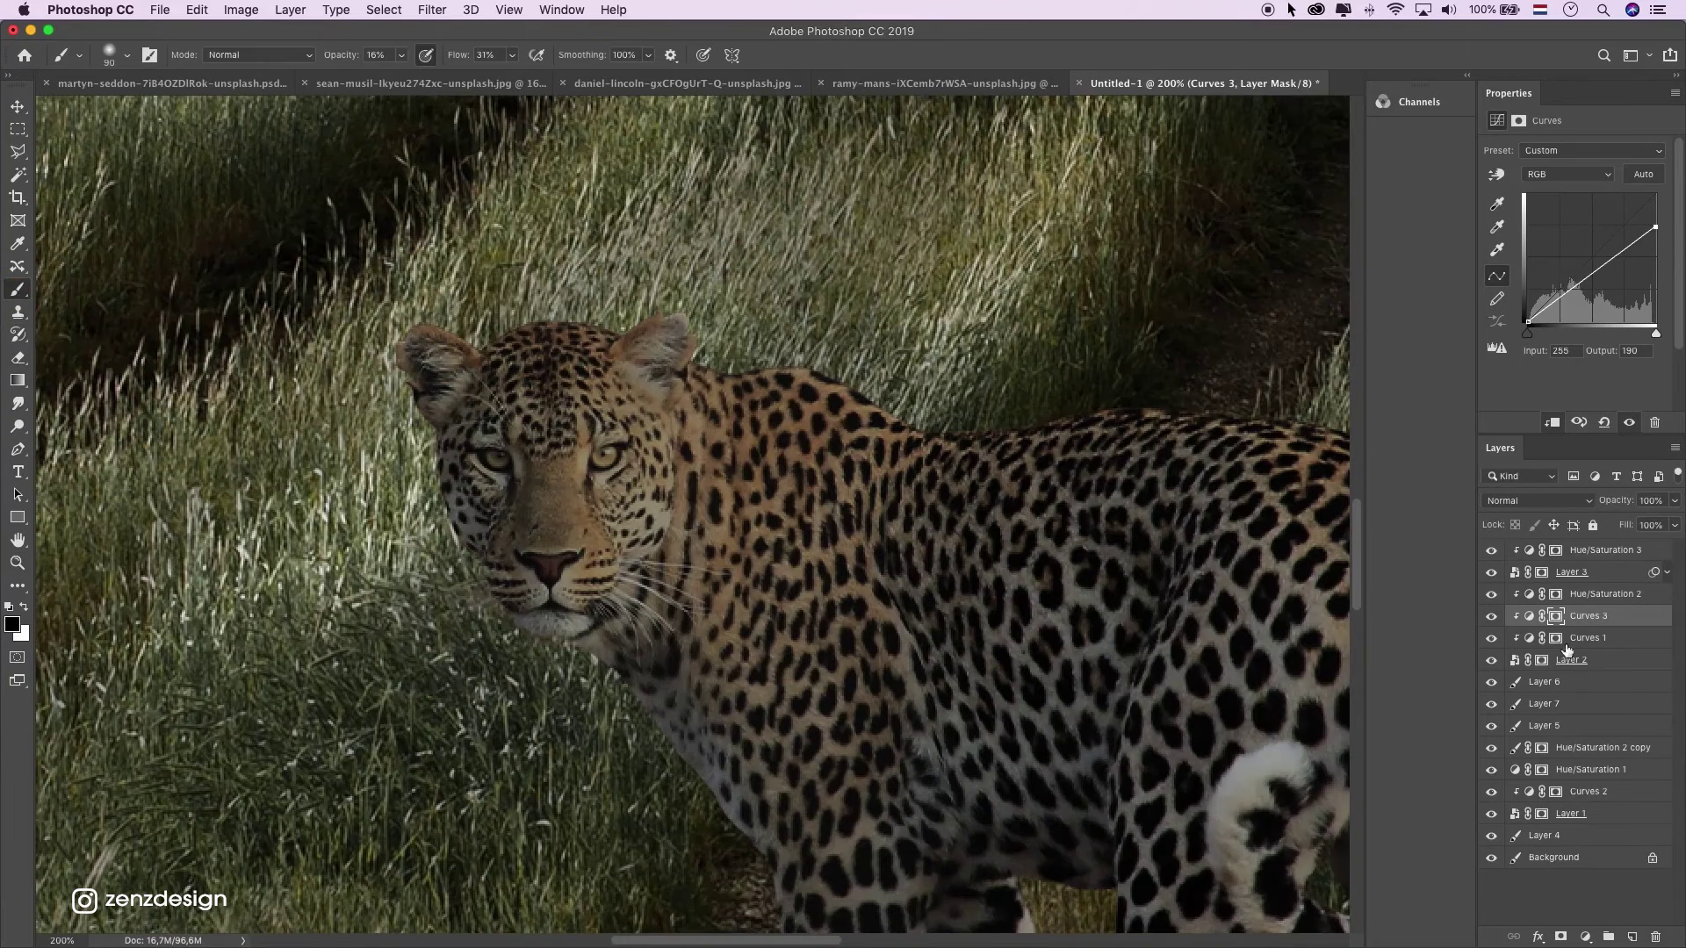
key(bracketleft)
key(bracketleft)
key(bracketleft)
key(bracketleft)
key(bracketleft)
click(397, 55)
drag(474, 81, 480, 79)
click(513, 57)
click(111, 54)
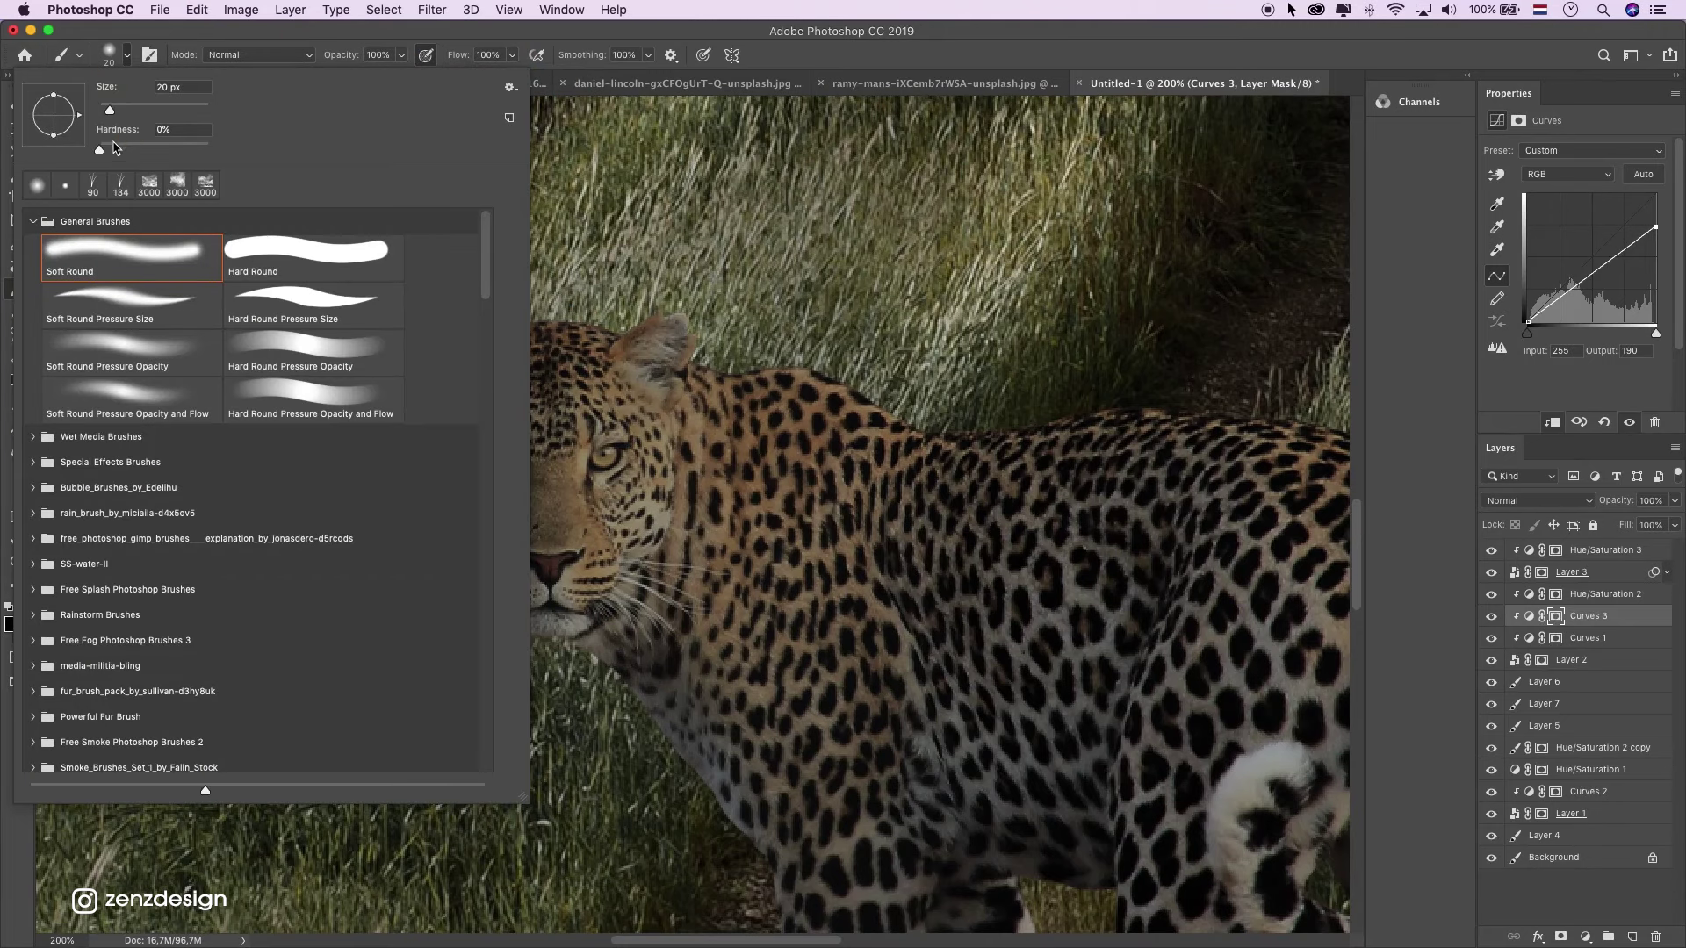
click(246, 32)
Paint black on the new Curves mask along the top of the leopard's head and the upper edge of its back.
drag(572, 319, 547, 309)
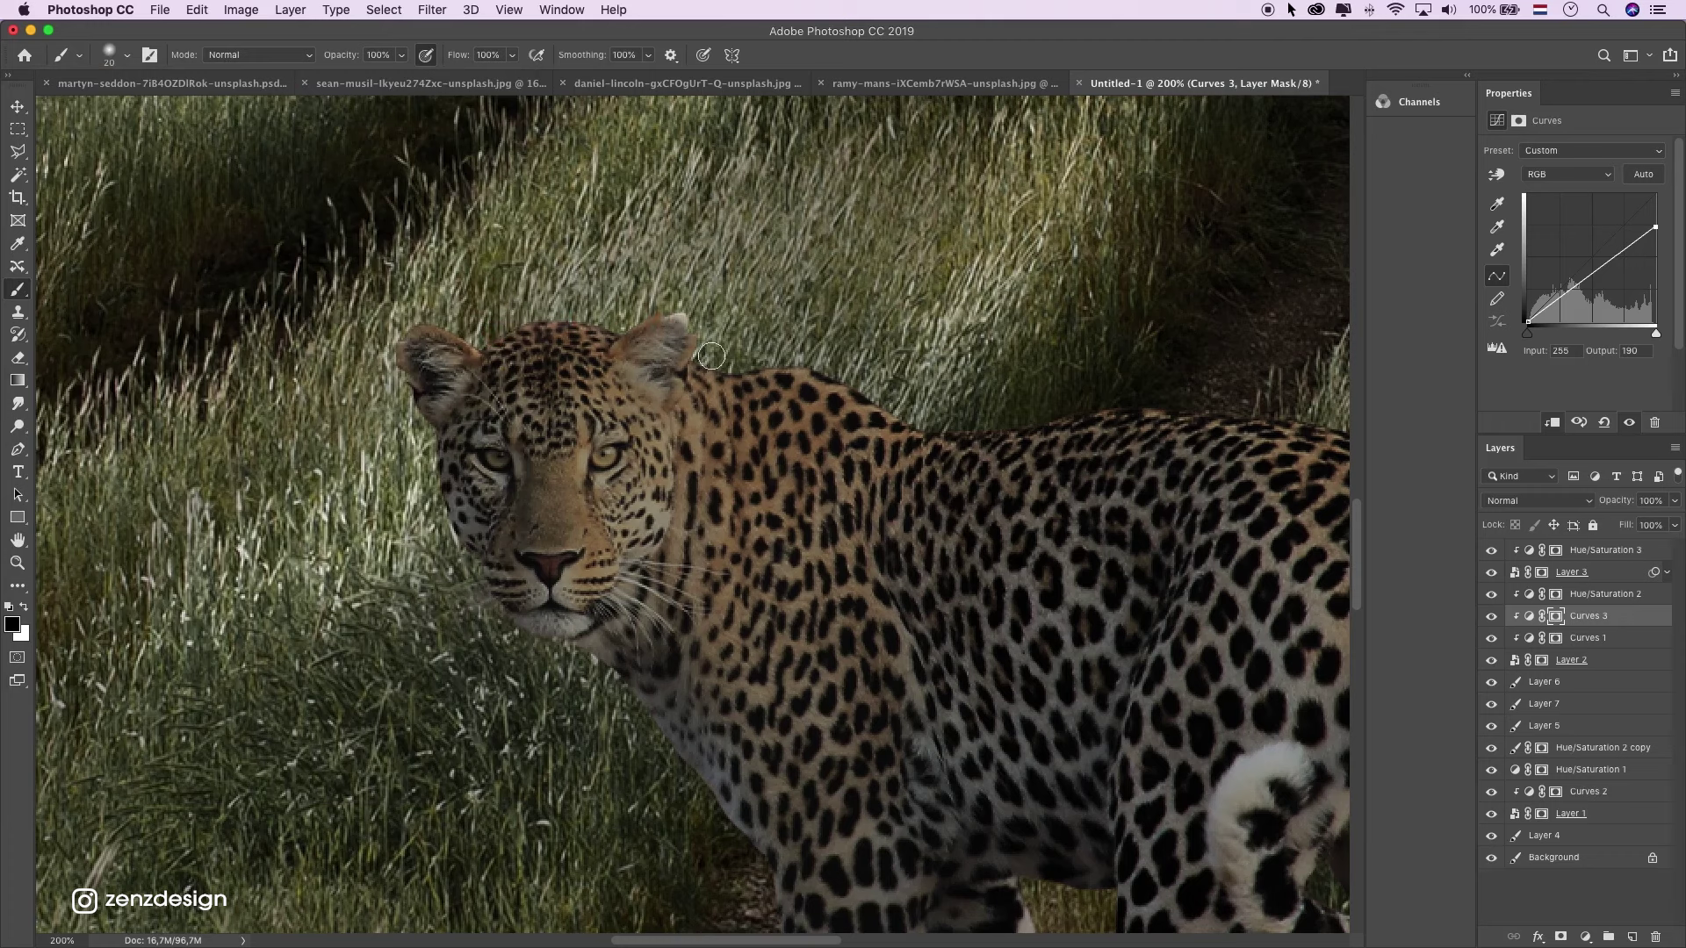
mouse_move(843, 373)
mouse_down()
mouse_move(934, 409)
mouse_move(911, 423)
mouse_move(1062, 412)
mouse_up()
mouse_move(971, 438)
mouse_down()
mouse_move(1131, 395)
mouse_move(1082, 432)
mouse_move(1241, 401)
mouse_up()
mouse_move(1058, 363)
mouse_down()
mouse_move(836, 333)
mouse_move(759, 356)
mouse_move(735, 341)
mouse_move(973, 350)
mouse_up()
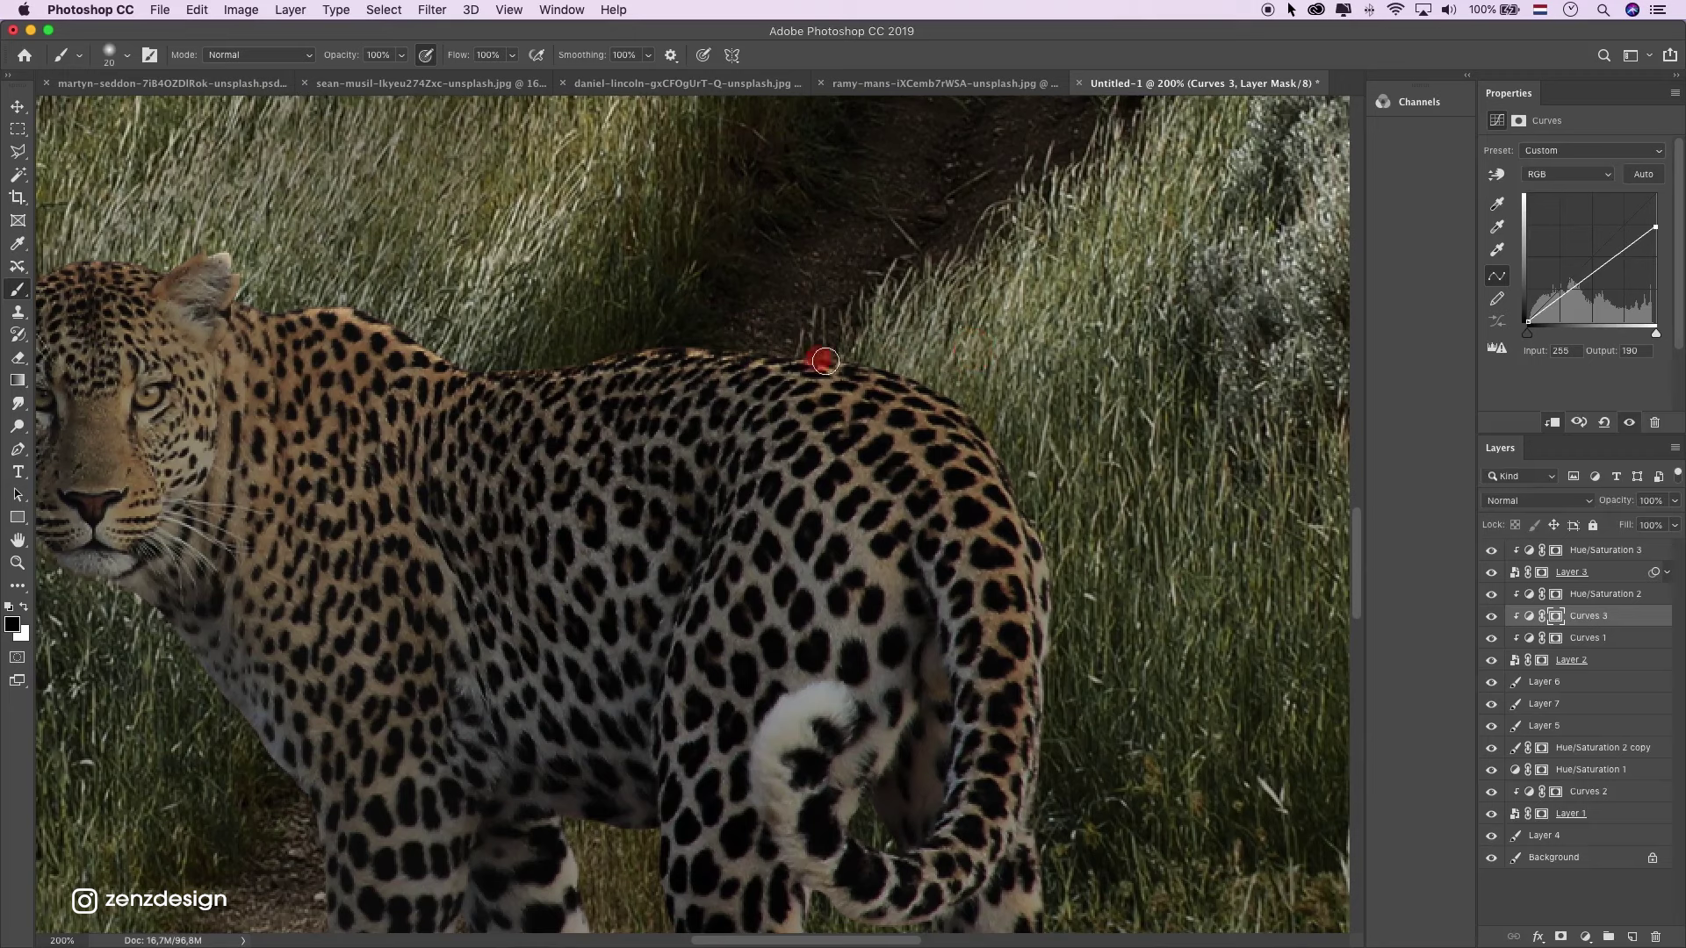
Continue the rim of light on the mask around the rump, down the tail and along the rear hind leg.
mouse_move(844, 365)
mouse_down()
mouse_move(1065, 437)
mouse_move(1006, 429)
mouse_move(1052, 471)
mouse_up()
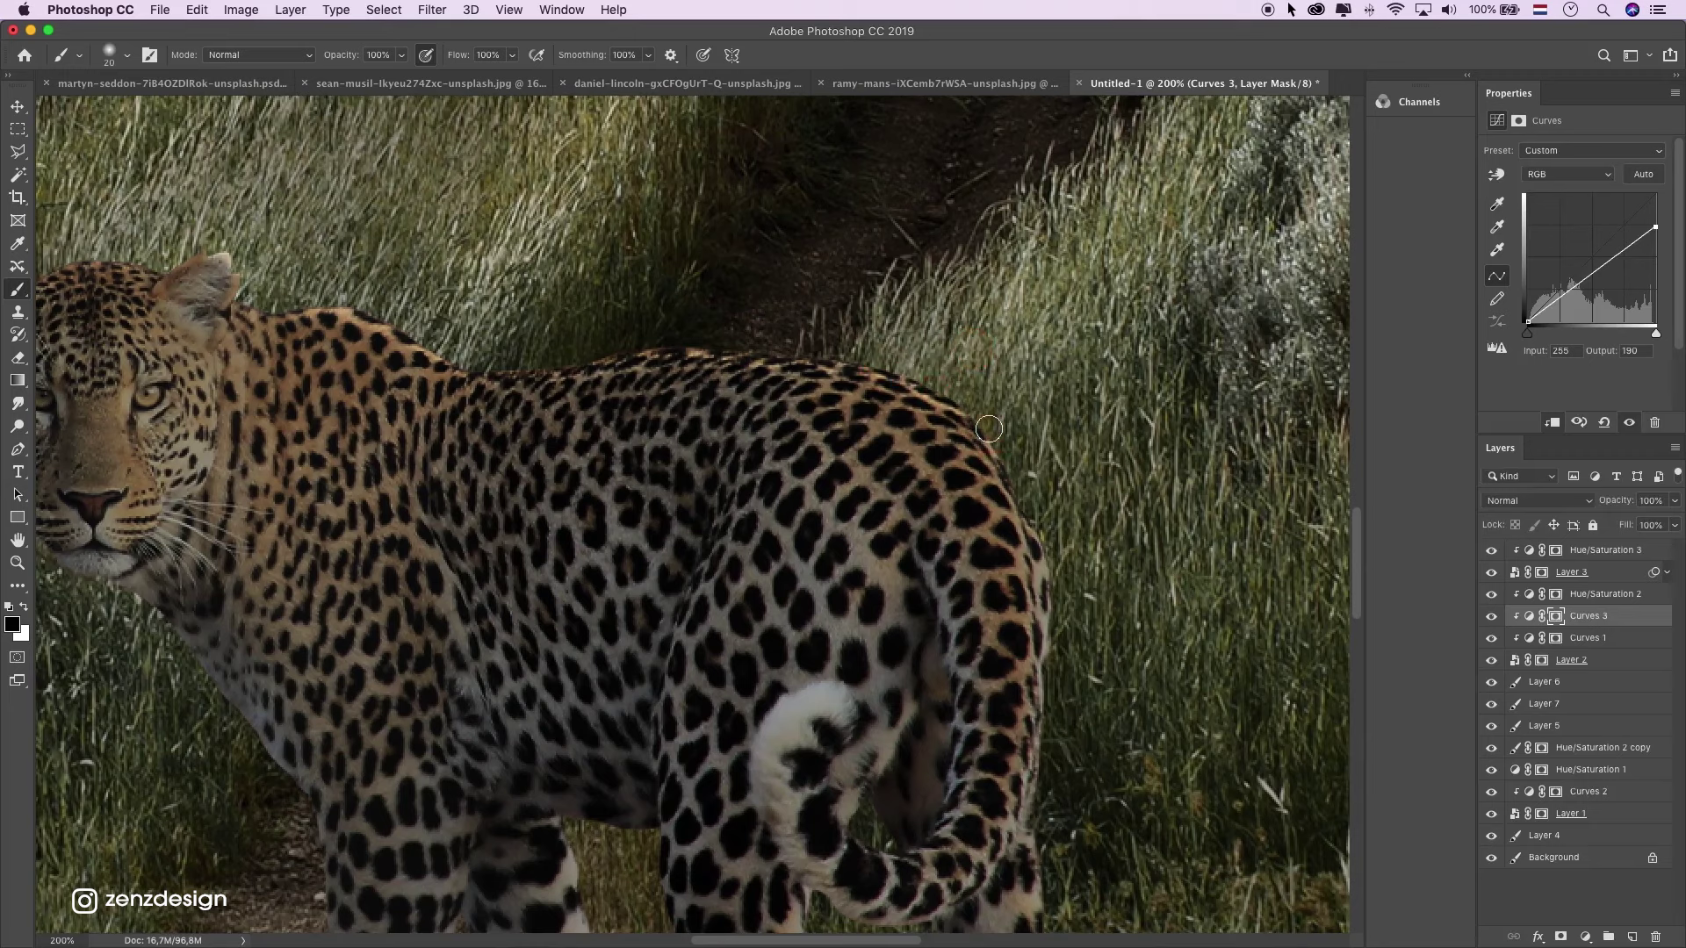
mouse_move(979, 423)
mouse_down()
mouse_move(1024, 511)
mouse_move(978, 462)
mouse_move(983, 424)
mouse_move(1060, 633)
mouse_move(1031, 519)
mouse_move(1048, 790)
mouse_up()
drag(1048, 691, 1058, 745)
scroll(1057, 744, down, 5)
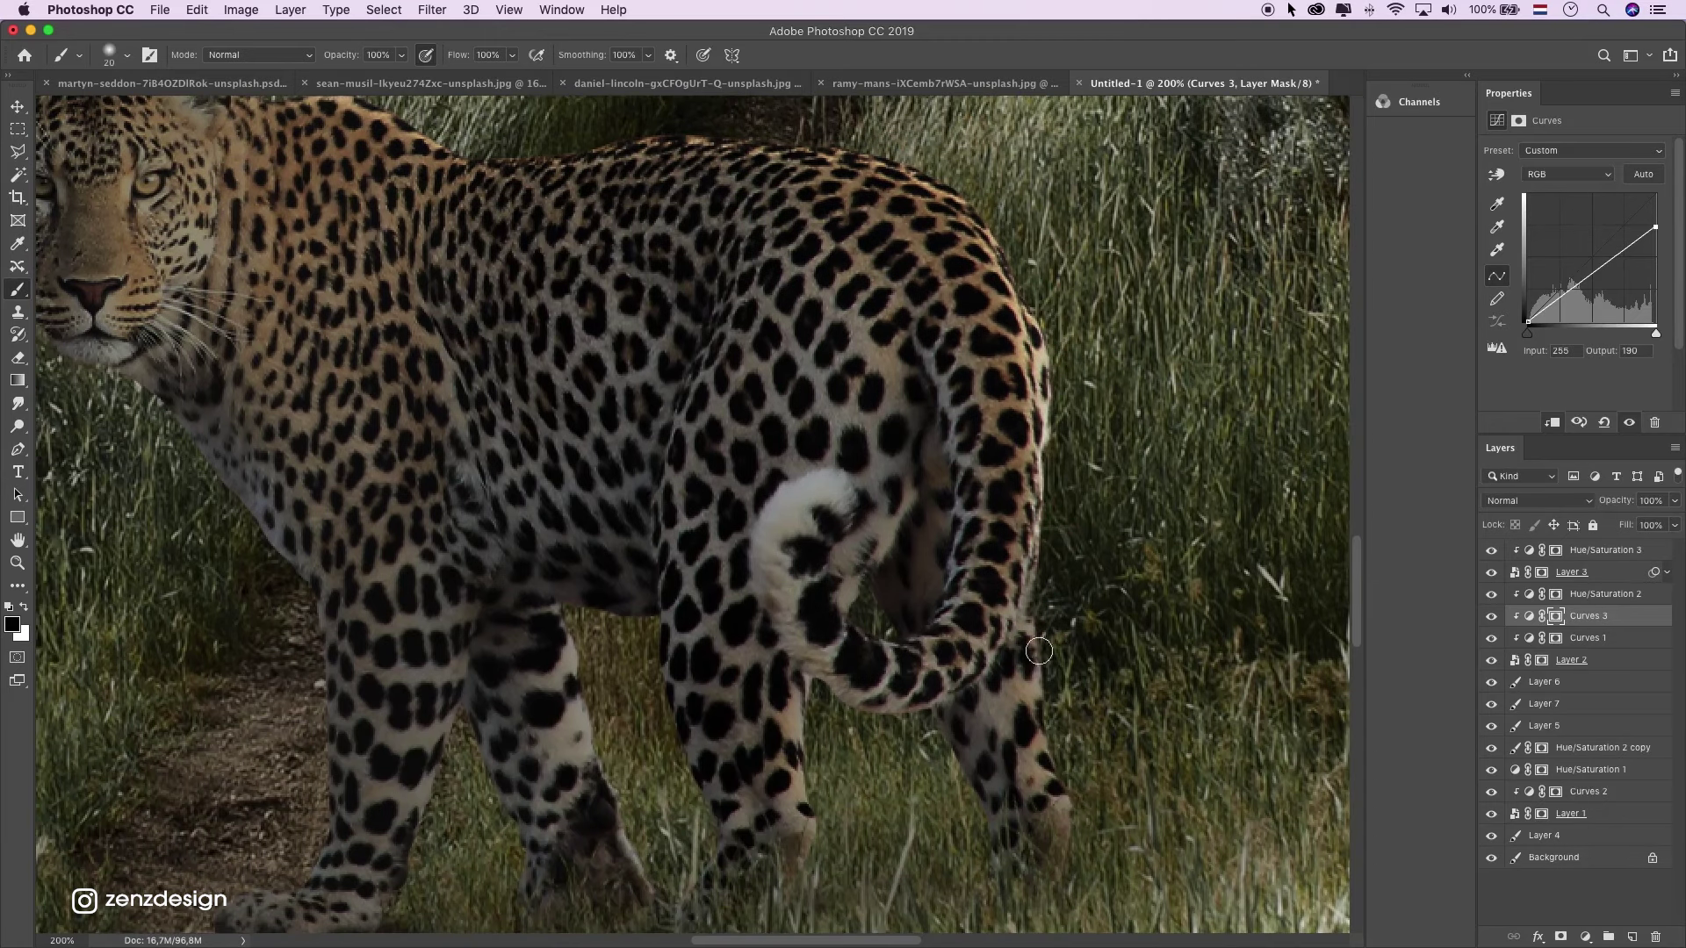
drag(1039, 656, 1087, 836)
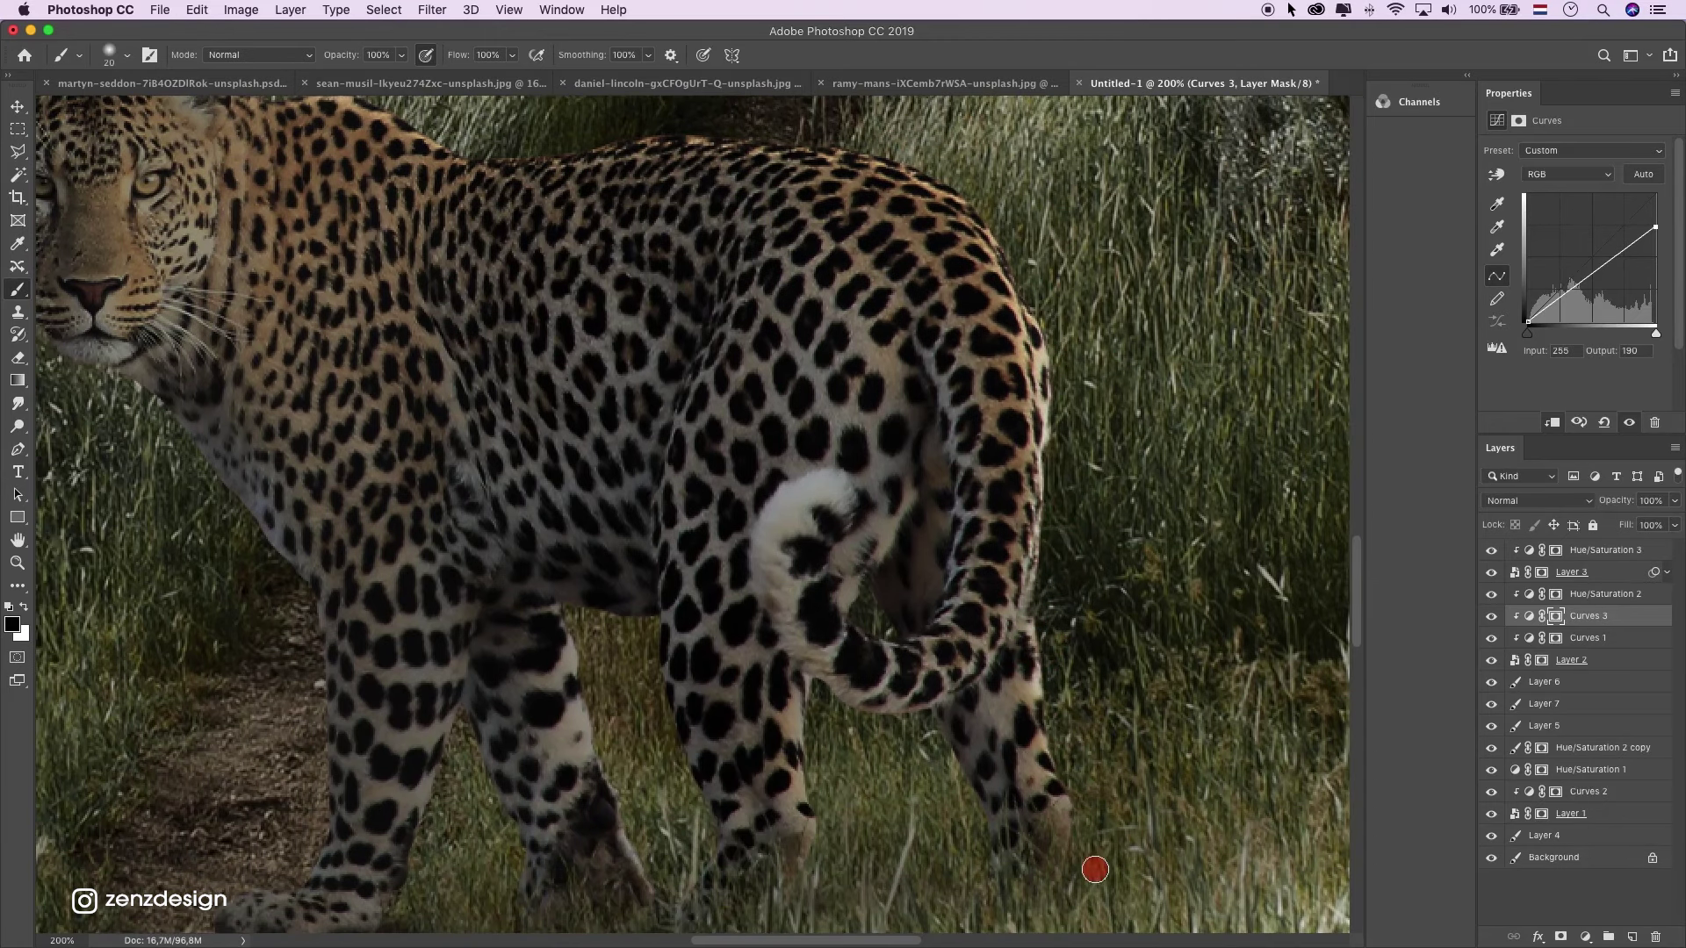
Paint the mask over the forehead, the eyes and the outer cheek edge, using a 15 px brush for the fine parts.
scroll(646, 576, up, 3)
drag(294, 272, 647, 294)
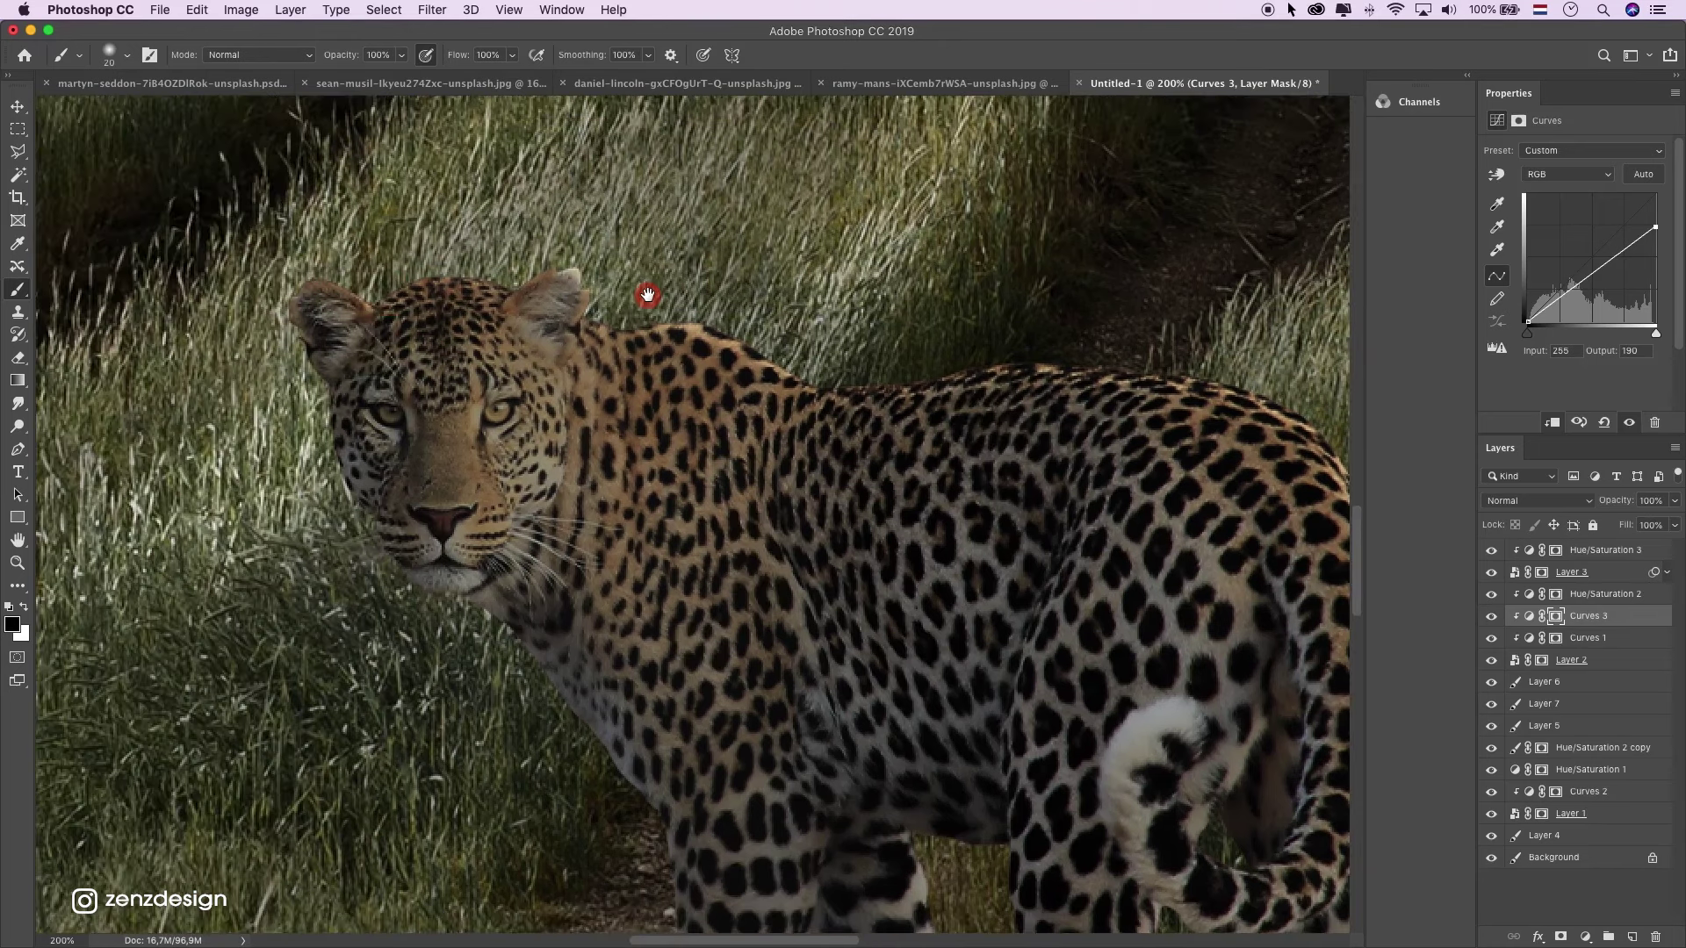
click(480, 280)
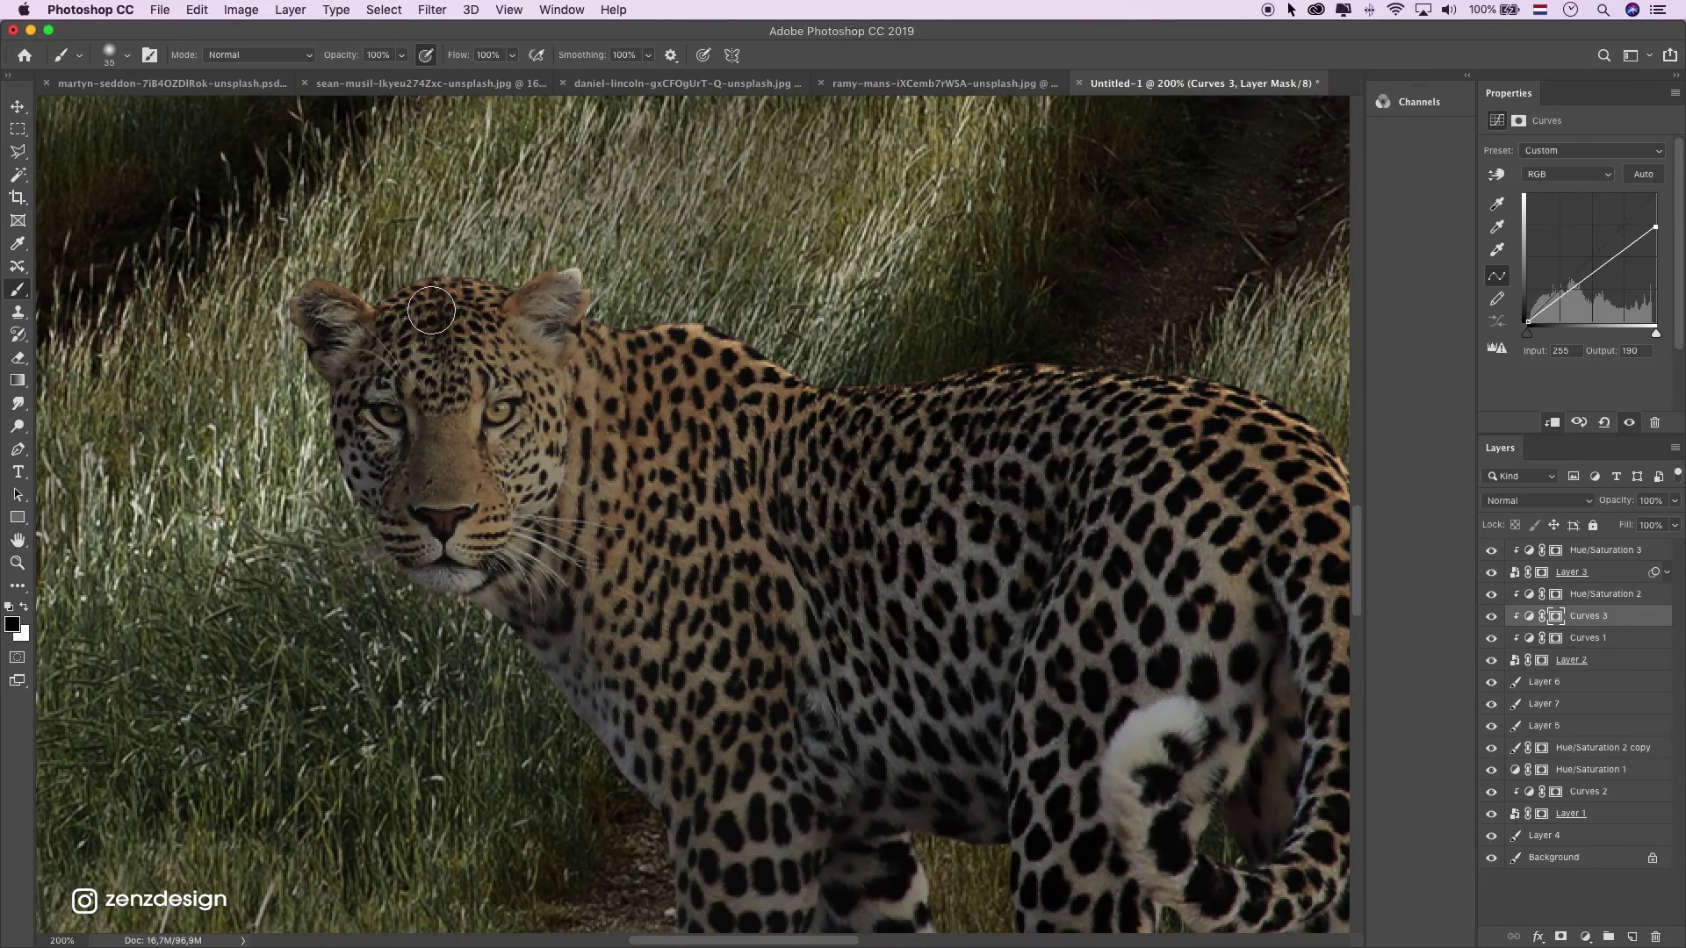
mouse_move(460, 309)
mouse_down()
mouse_move(480, 237)
mouse_move(491, 325)
mouse_up()
key([)
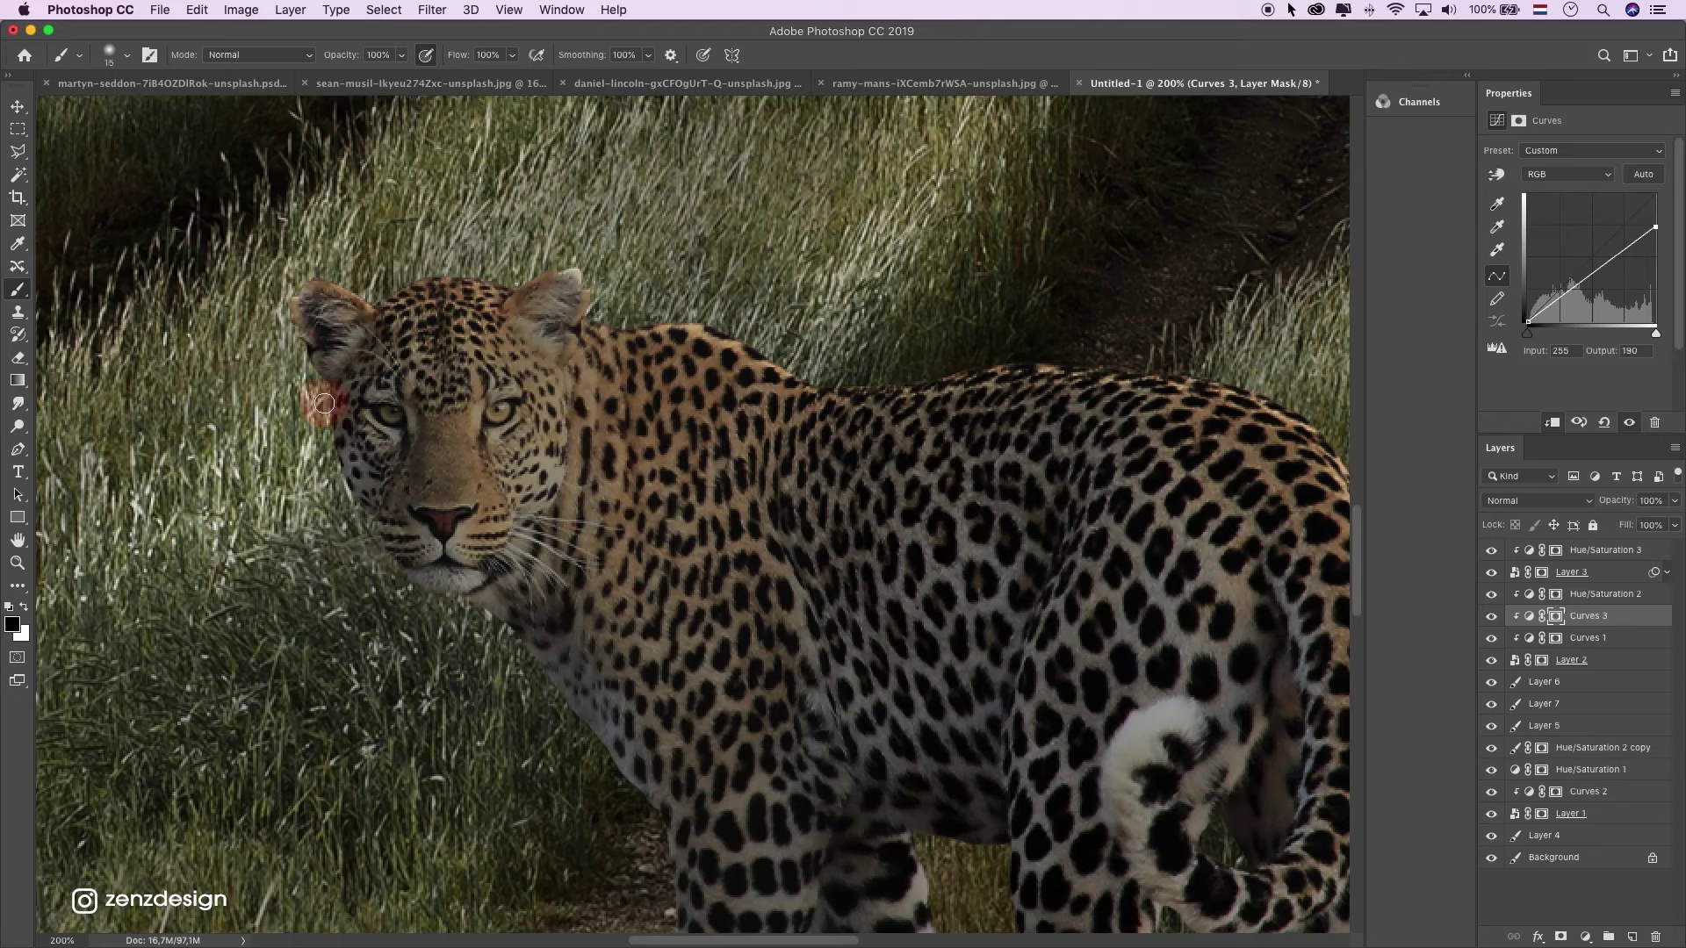
drag(355, 527, 338, 470)
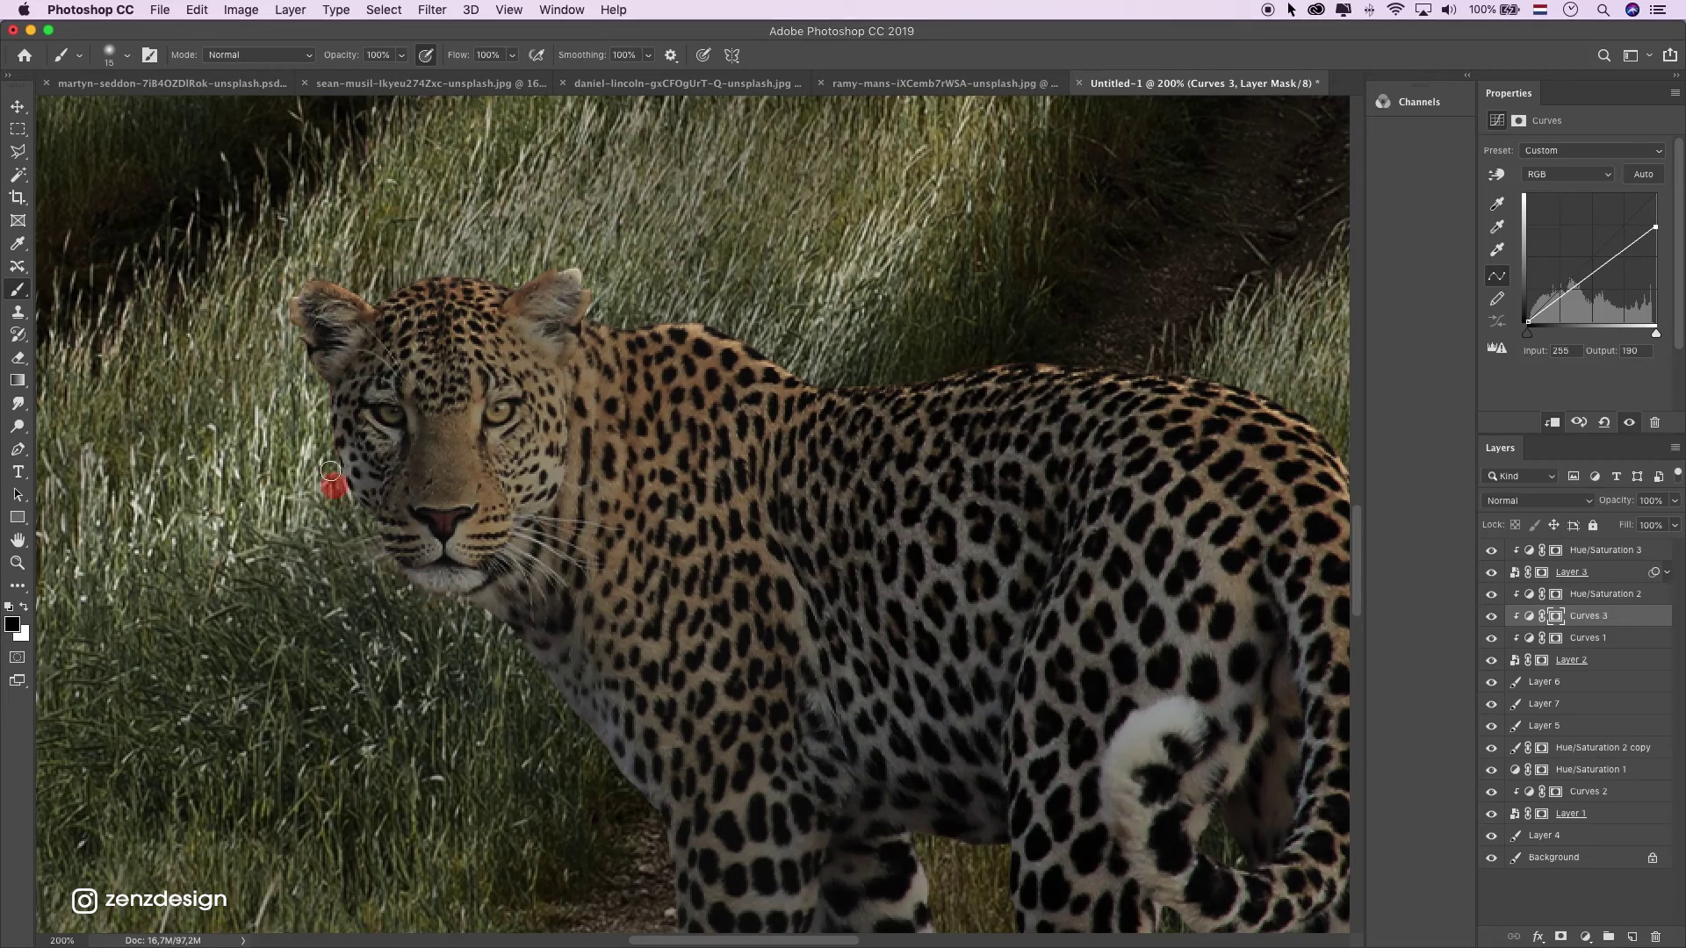
click(517, 414)
Mask the darkening along the chin, chest and leg edges with a 25 px brush.
scroll(493, 575, down, 2)
drag(492, 570, 672, 780)
drag(456, 520, 438, 504)
scroll(443, 644, down, 5)
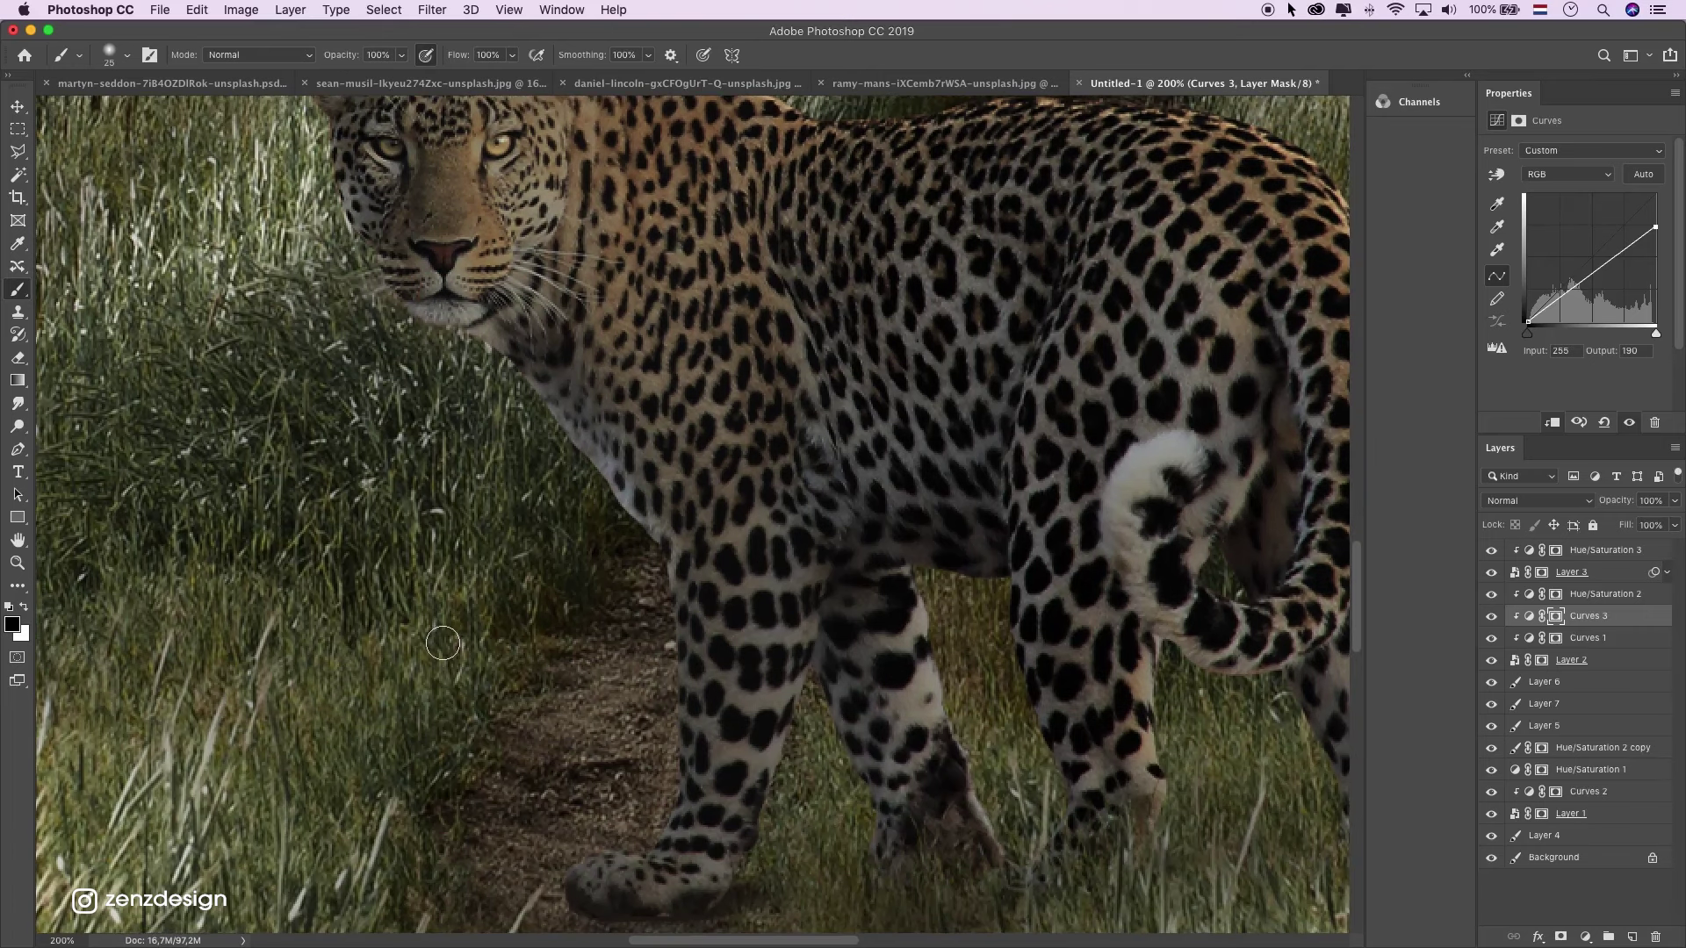
mouse_move(669, 741)
mouse_down()
mouse_move(649, 850)
mouse_move(669, 830)
mouse_move(568, 858)
mouse_move(627, 860)
mouse_up()
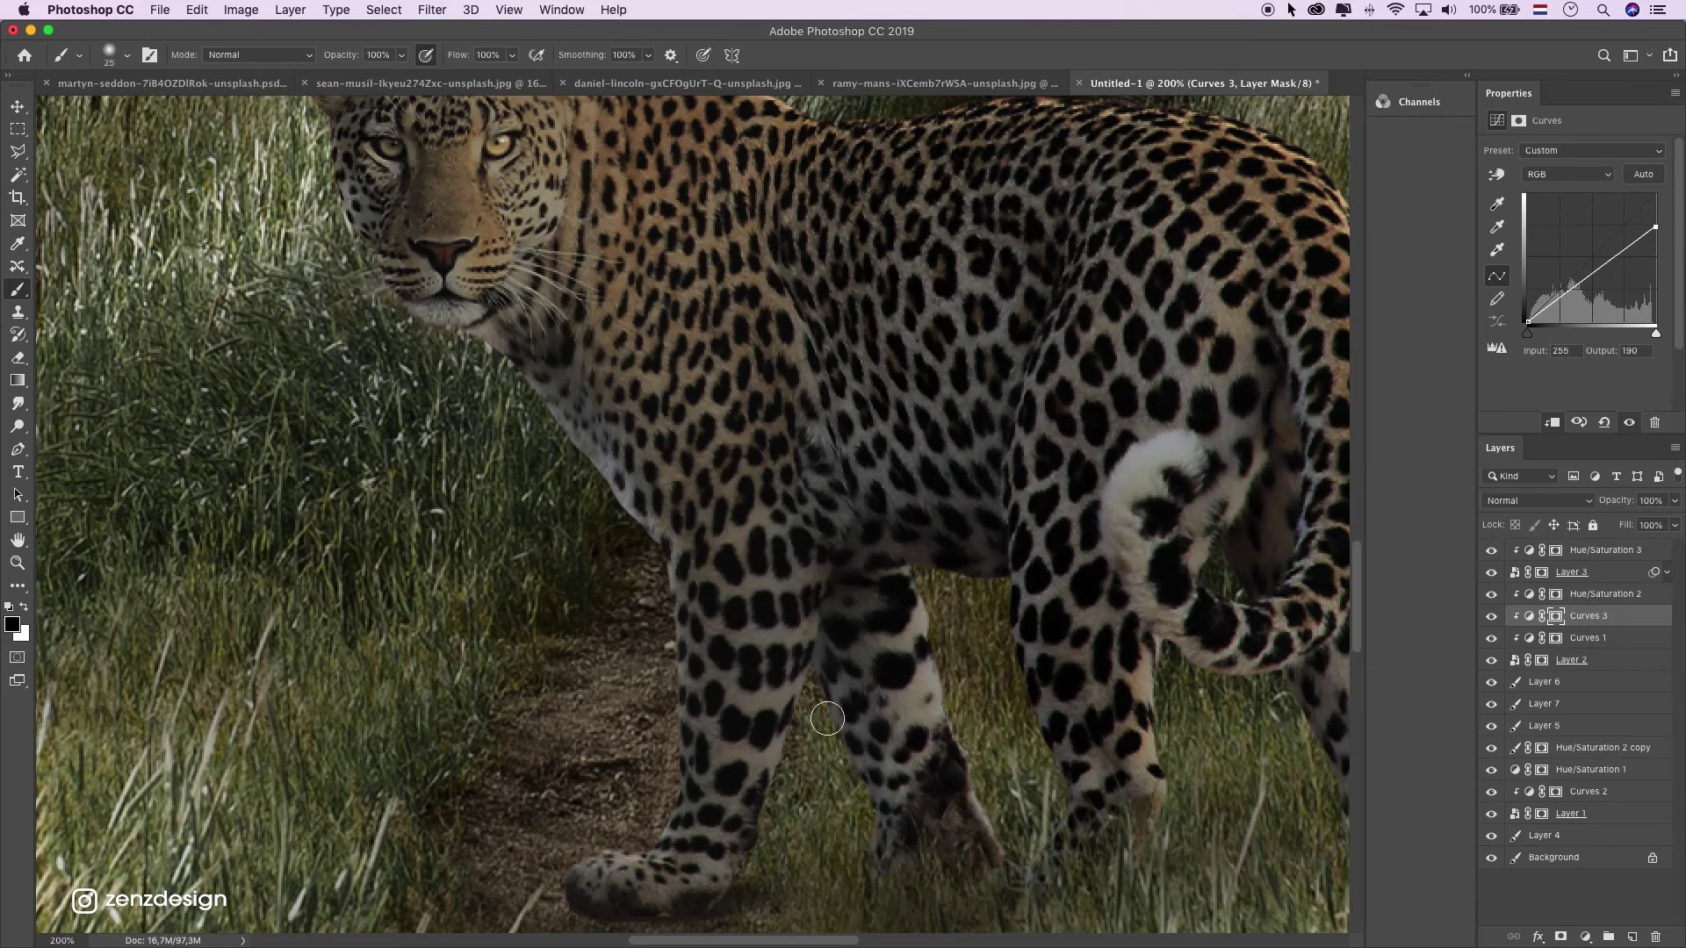
mouse_move(1014, 814)
mouse_down()
mouse_move(1078, 752)
mouse_move(1009, 639)
mouse_move(1077, 828)
mouse_up()
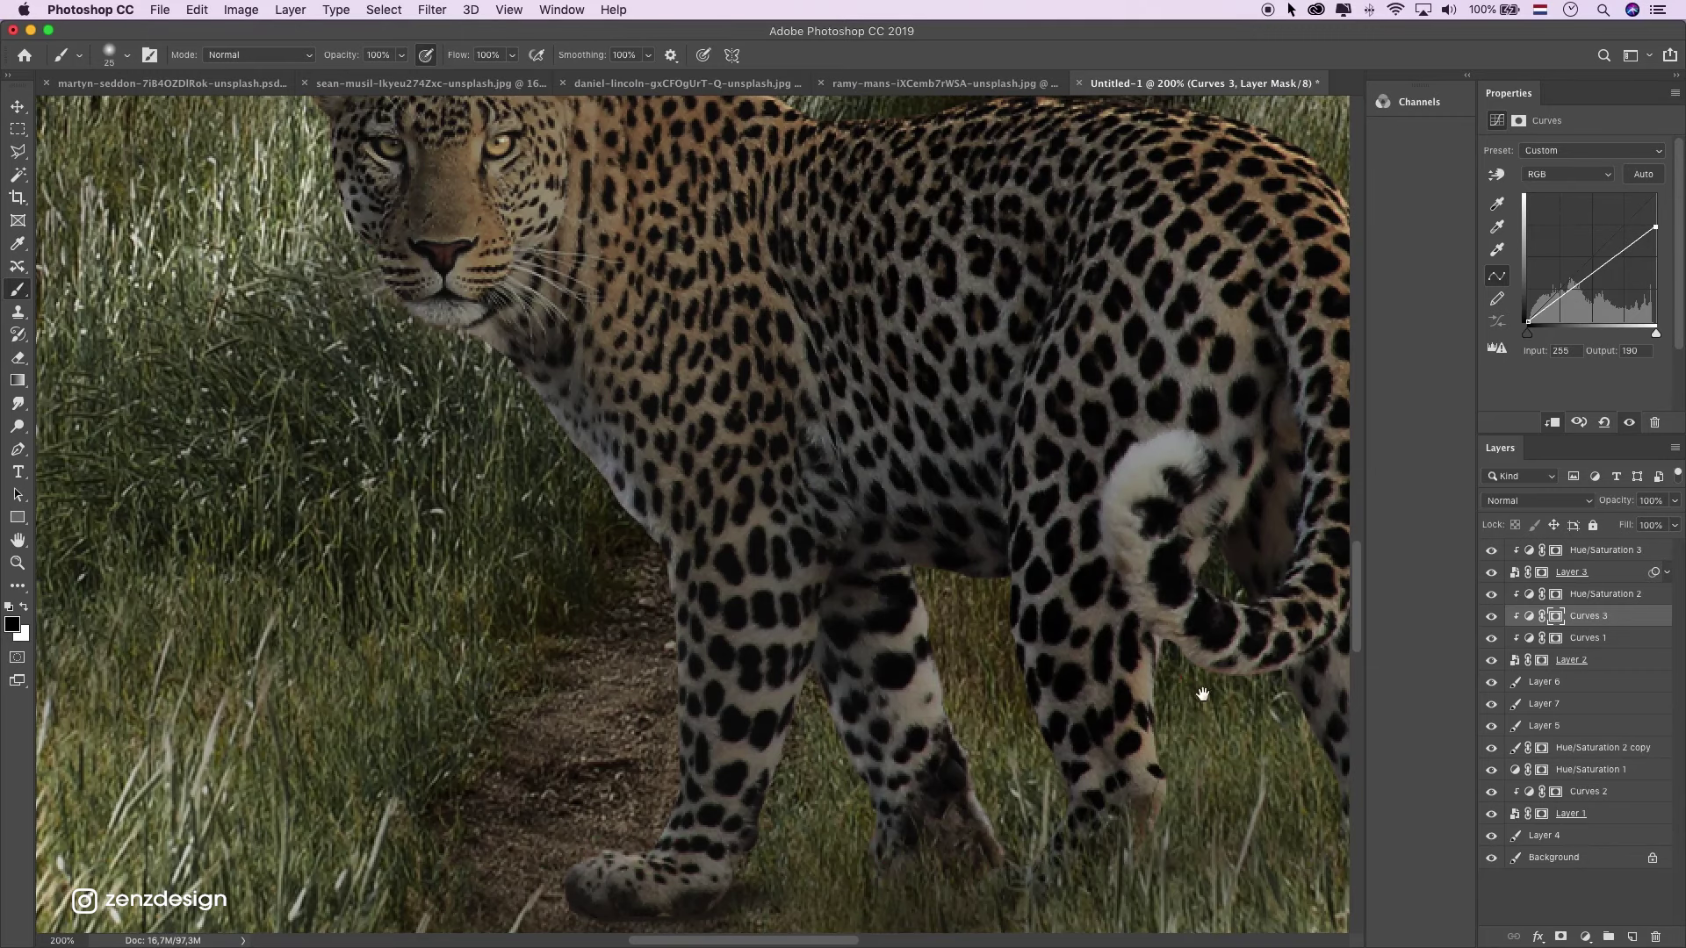
drag(1201, 691, 949, 667)
drag(1085, 759, 1046, 707)
Brighten the ear edge, forehead, eyes and muzzle by painting the mask, enlarging the brush to 60 px for the face.
drag(580, 430, 902, 697)
drag(518, 414, 564, 471)
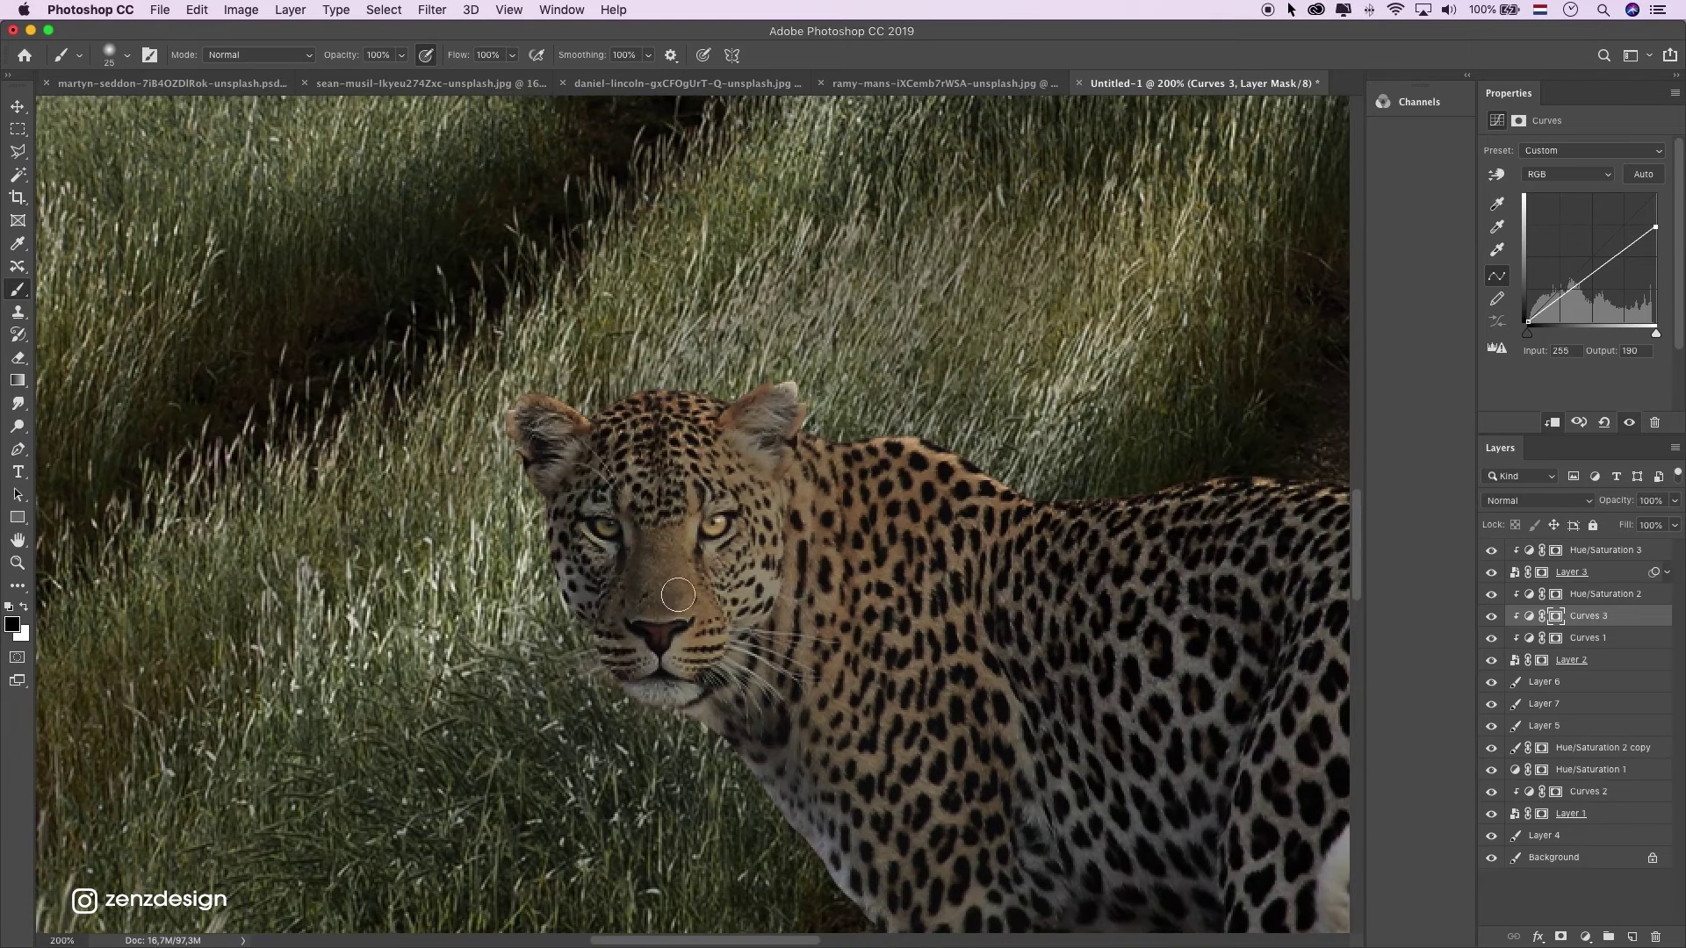
key(bracketright)
key(bracketright)
mouse_move(687, 609)
mouse_down()
mouse_move(666, 390)
mouse_move(694, 633)
mouse_move(663, 583)
mouse_move(624, 320)
mouse_up()
key(super+z)
drag(711, 523, 763, 422)
drag(752, 581, 677, 478)
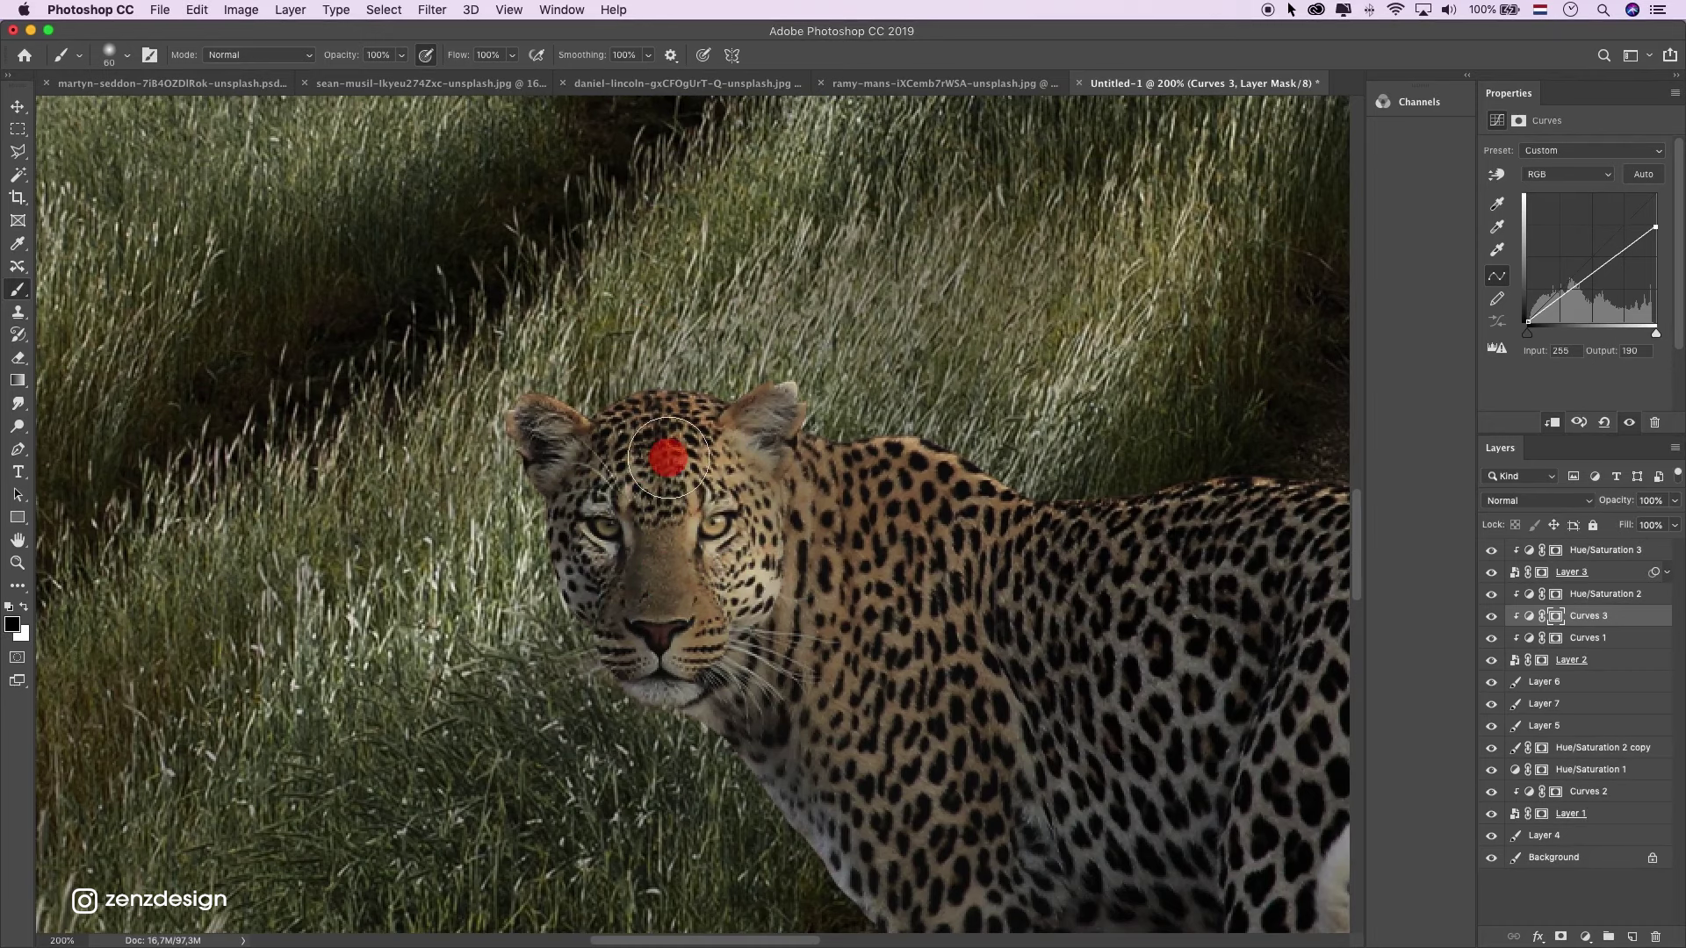
mouse_move(683, 578)
mouse_down()
mouse_move(625, 386)
mouse_move(677, 555)
mouse_move(740, 421)
mouse_up()
drag(665, 475, 583, 453)
mouse_move(671, 550)
mouse_down()
mouse_move(677, 574)
mouse_move(748, 591)
mouse_up()
mouse_move(669, 501)
mouse_down()
mouse_move(553, 456)
mouse_move(570, 478)
mouse_move(700, 477)
mouse_move(676, 401)
mouse_move(648, 621)
mouse_up()
Paint the mask with the 60 px brush along the leopard's neck and back, undoing the unwanted strokes.
mouse_move(911, 442)
mouse_down()
mouse_move(696, 116)
mouse_move(721, 313)
mouse_up()
drag(625, 278, 1030, 372)
key(super+z)
mouse_move(646, 282)
mouse_down()
mouse_move(1224, 197)
mouse_move(1344, 163)
mouse_up()
mouse_move(606, 255)
mouse_down()
mouse_move(779, 361)
mouse_move(848, 439)
mouse_up()
key(super+z)
Paint the mask down the leopard's shoulder and front leg, redoing the first stroke.
mouse_move(625, 309)
mouse_down()
mouse_move(823, 709)
mouse_move(785, 864)
mouse_up()
scroll(753, 794, down, 3)
key(super+z)
mouse_move(643, 363)
mouse_down()
mouse_move(743, 819)
mouse_move(725, 828)
mouse_up()
scroll(725, 828, down, 1)
scroll(733, 702, down, 2)
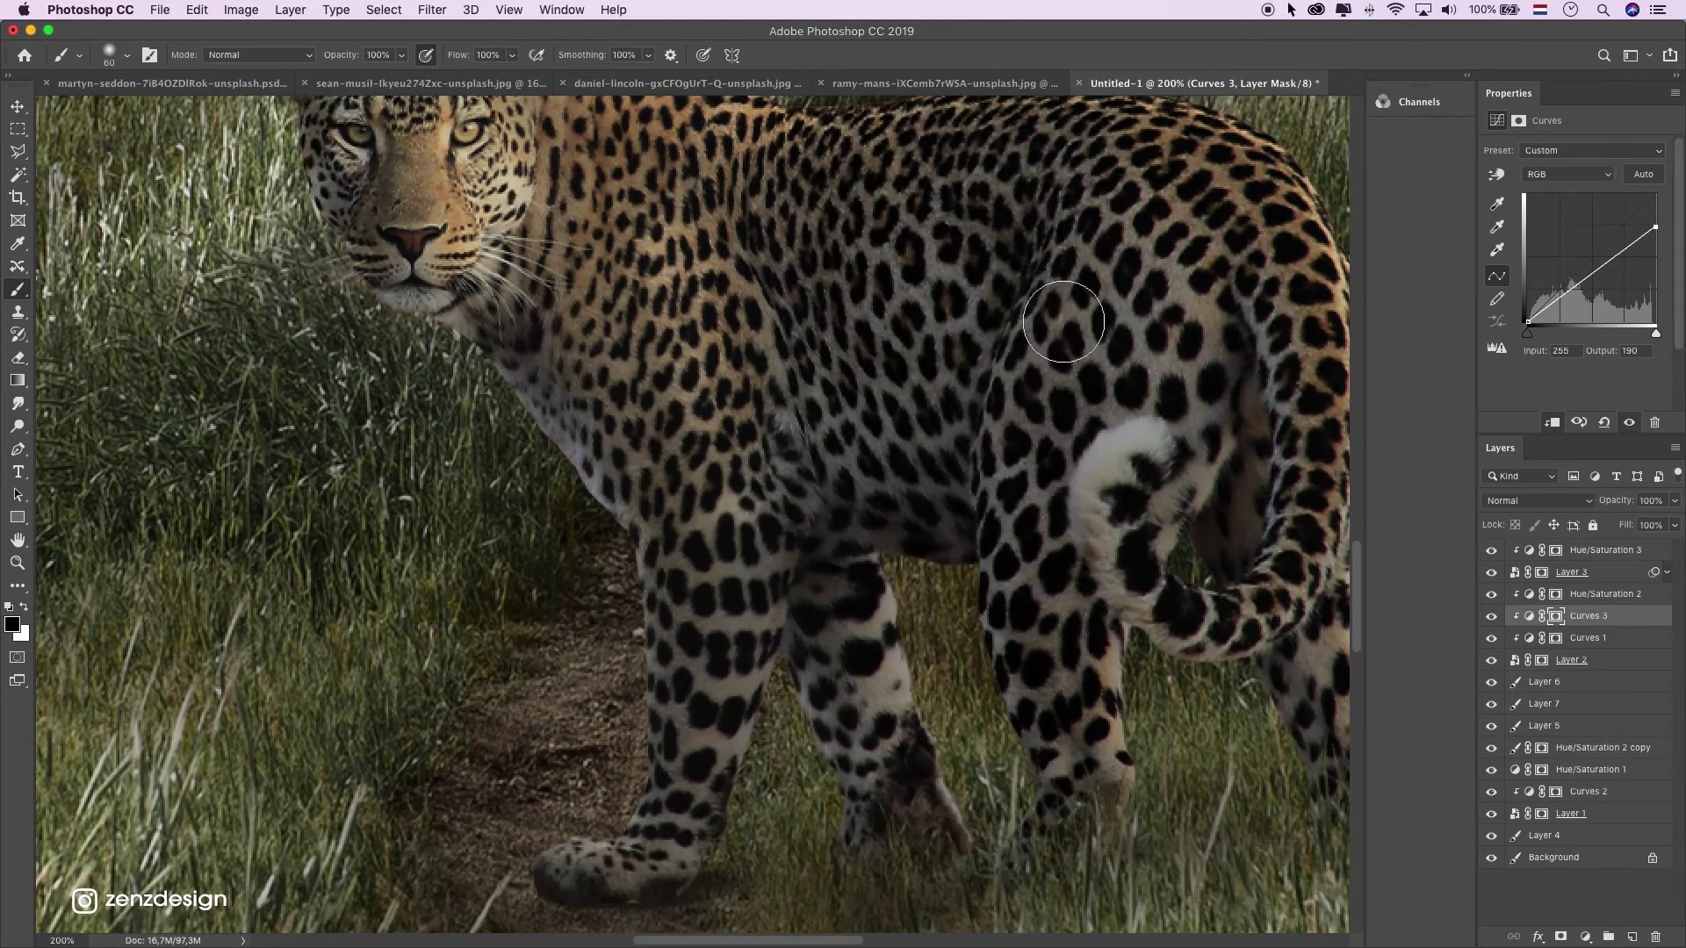
Paint the mask over the hindquarters and down the hind leg, replacing the first stroke.
mouse_move(1067, 309)
mouse_down()
mouse_move(1071, 757)
mouse_move(1091, 823)
mouse_up()
scroll(1091, 824, up, 2)
key(super+z)
drag(1072, 427, 1040, 834)
scroll(1037, 543, up, 1)
Compare the whole leopard with the new Curves adjustment switched off and on.
click(19, 564)
alt+click(805, 448)
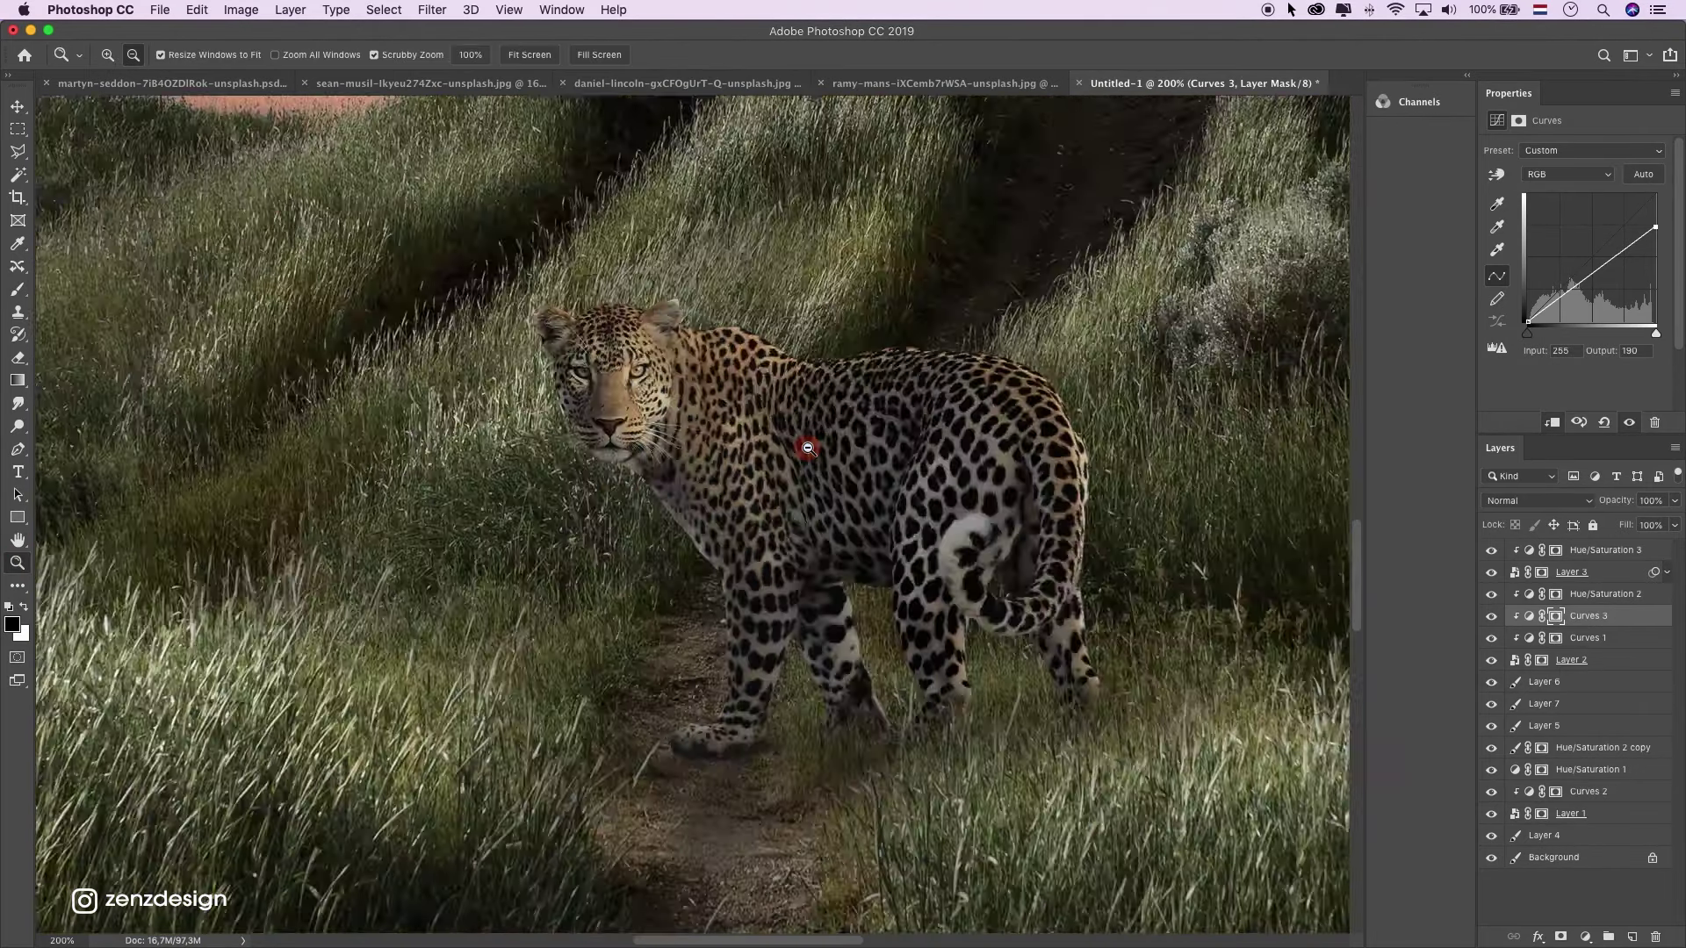
alt+click(806, 448)
alt+click(805, 448)
click(760, 470)
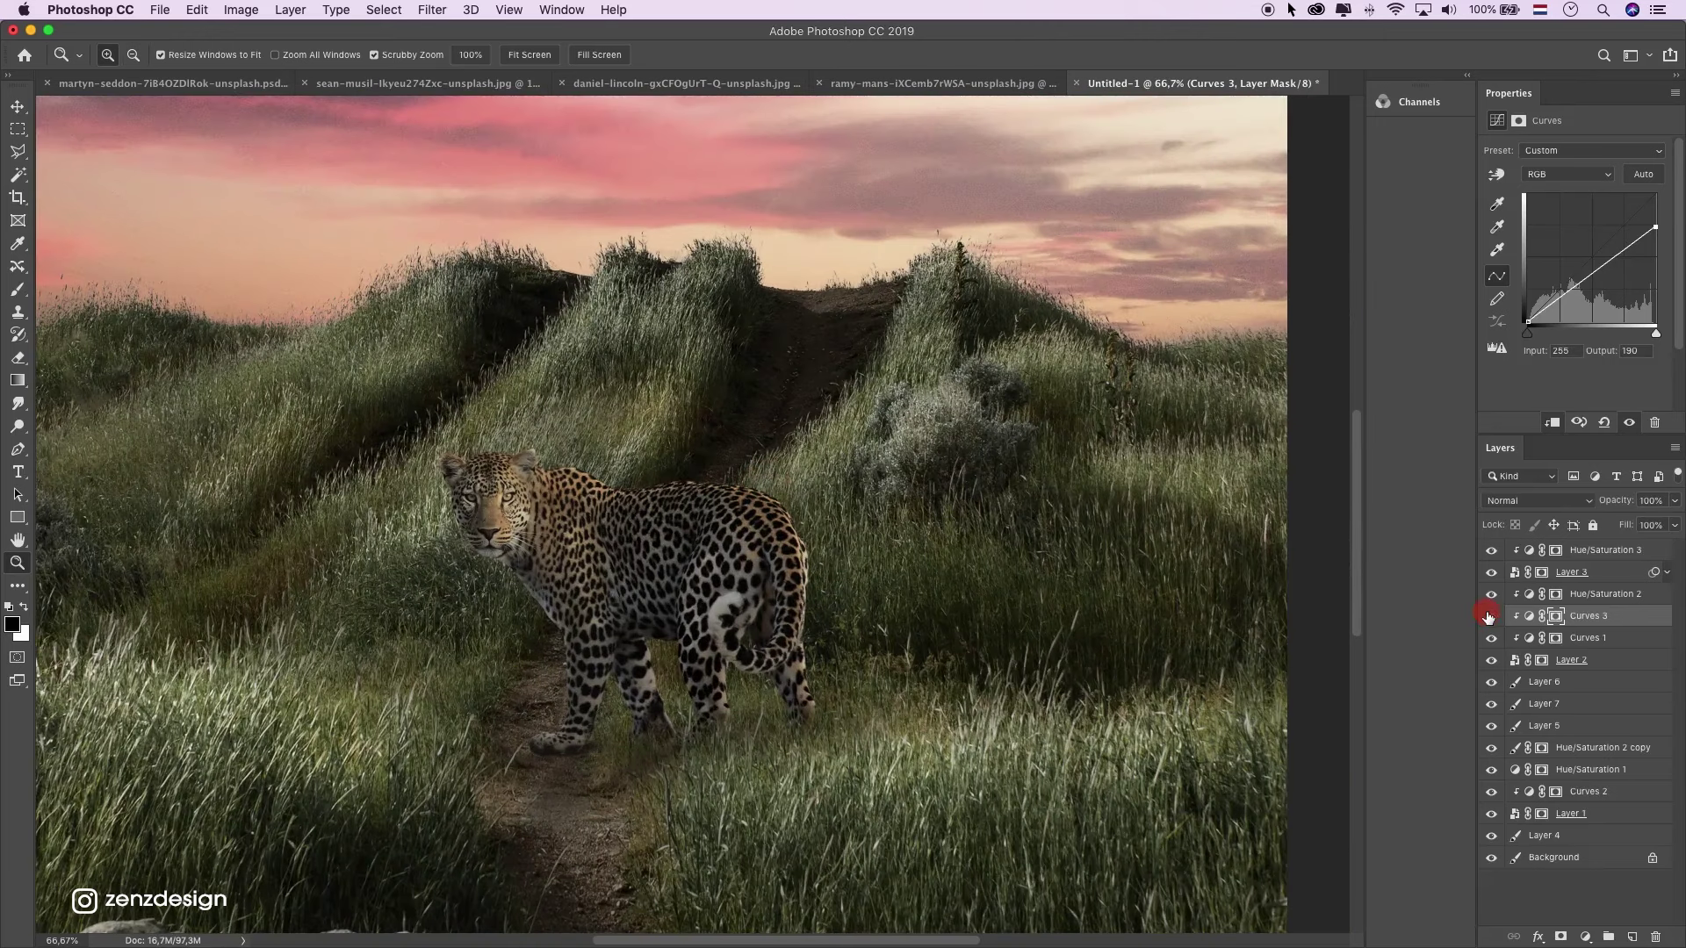
click(1490, 616)
click(1490, 616)
Lower the new curve's highlight point to output 151 and compare the leopard with the adjustment off and on.
drag(1650, 234, 1655, 247)
alt+click(595, 571)
alt+click(595, 570)
alt+click(595, 570)
click(746, 511)
click(746, 511)
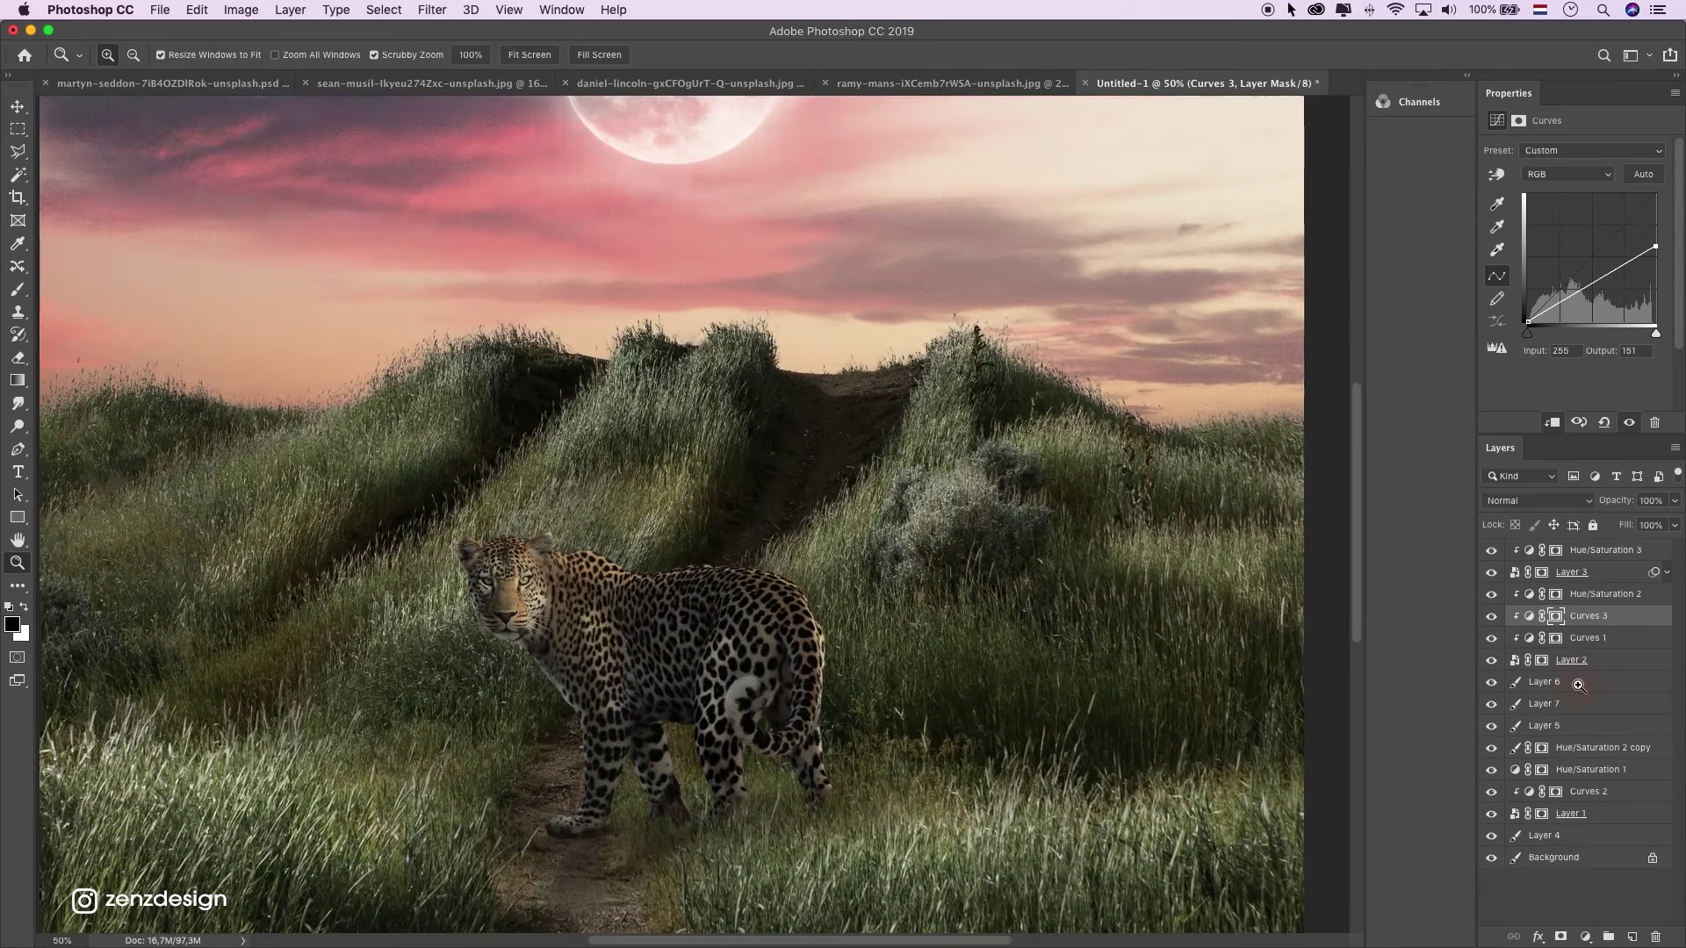
click(755, 650)
click(1629, 422)
click(1629, 423)
Paint softly on the Curves mask over the leopard's head and back with a 200 px brush at 60% opacity and 56% flow.
click(18, 289)
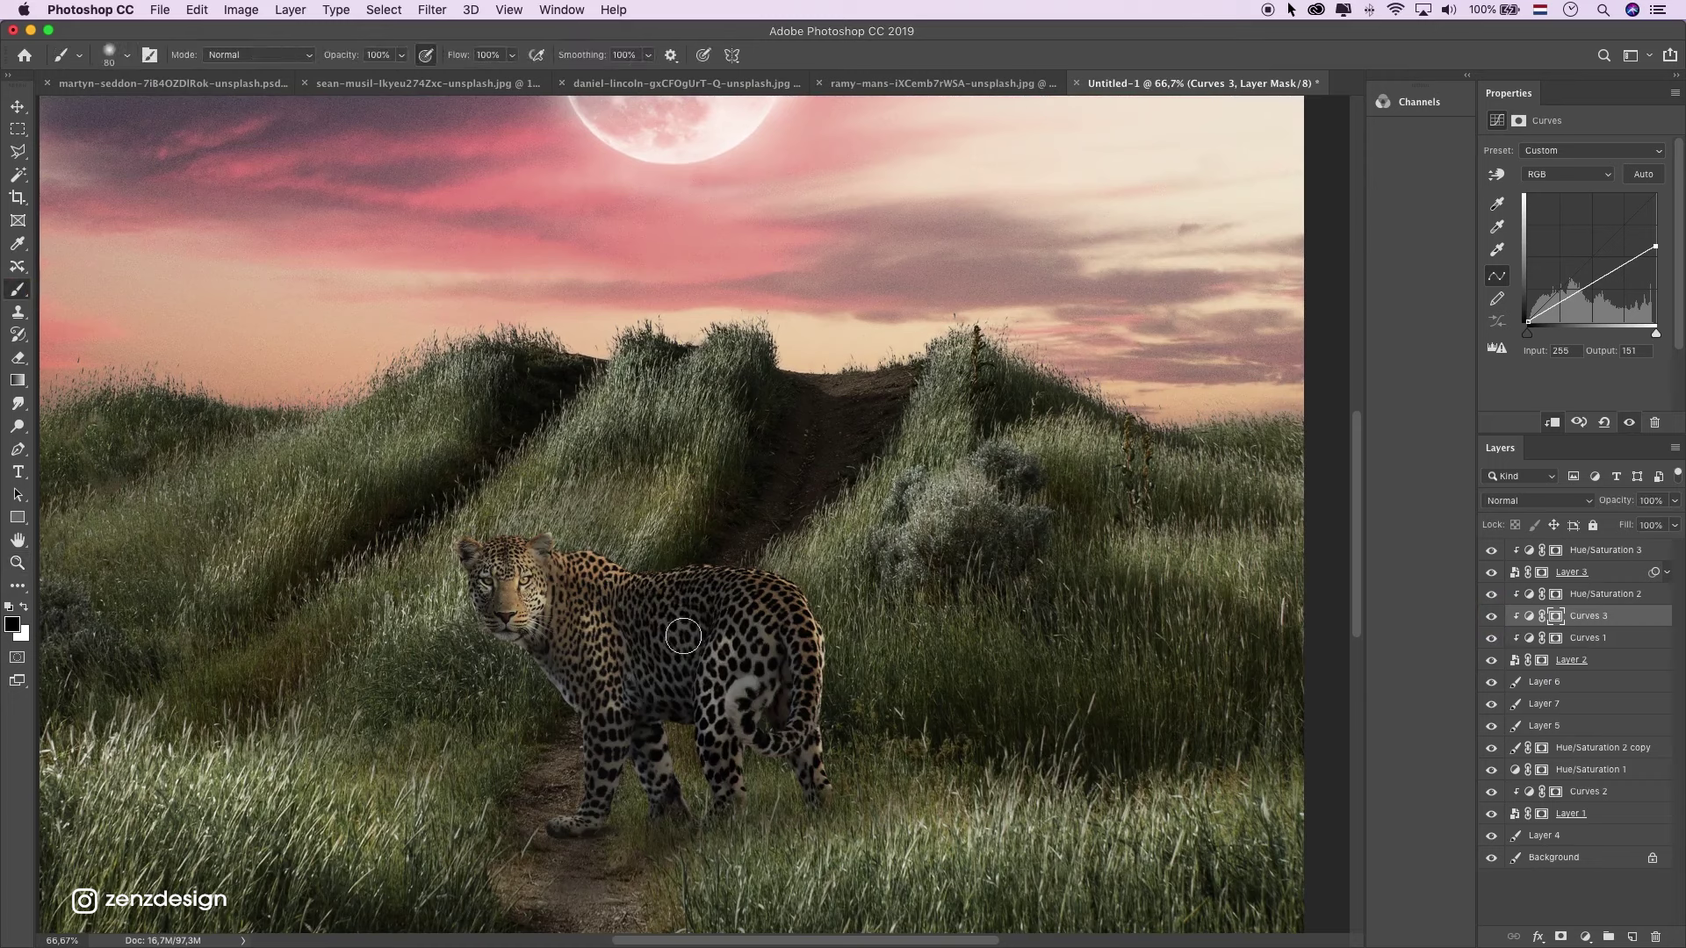
click(401, 56)
click(512, 56)
key(bracketright)
key(bracketright)
key(bracketright)
key(bracketright)
mouse_move(575, 597)
mouse_down()
mouse_move(833, 631)
mouse_move(922, 615)
mouse_up()
drag(544, 630, 619, 623)
mouse_move(515, 591)
mouse_down()
mouse_move(496, 584)
mouse_move(518, 590)
mouse_up()
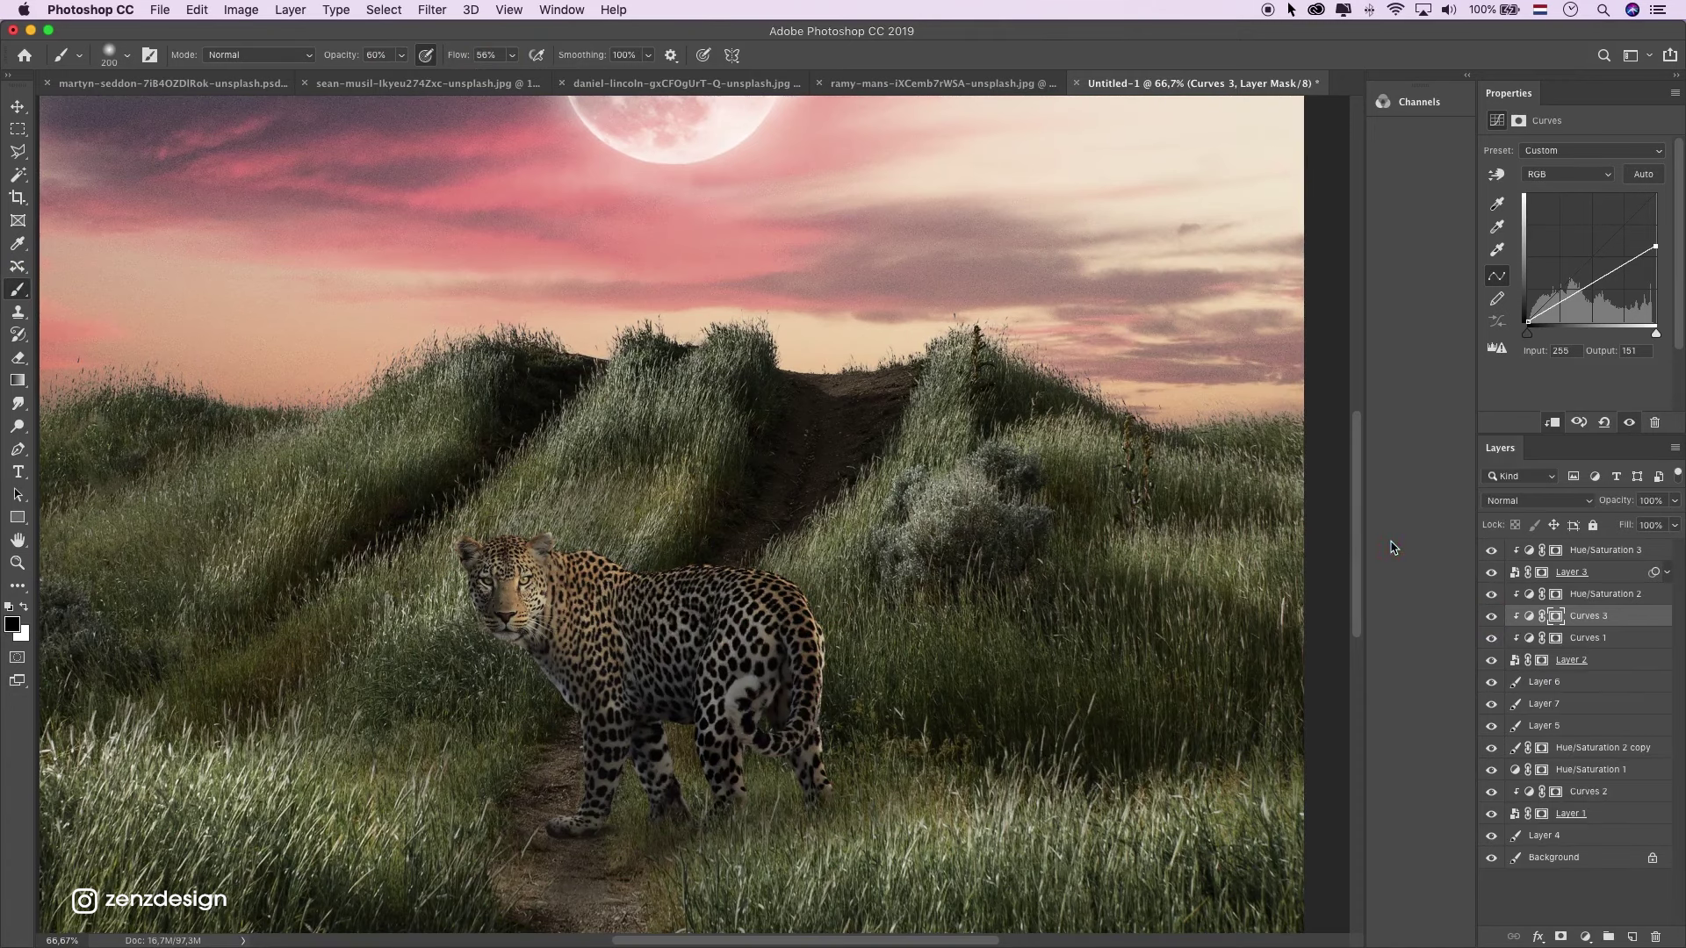
Review the leopard in the full scene and compare it with the Curves 3 adjustment hidden and shown.
click(17, 563)
alt+click(686, 687)
drag(686, 687, 645, 665)
click(692, 520)
click(693, 520)
click(694, 520)
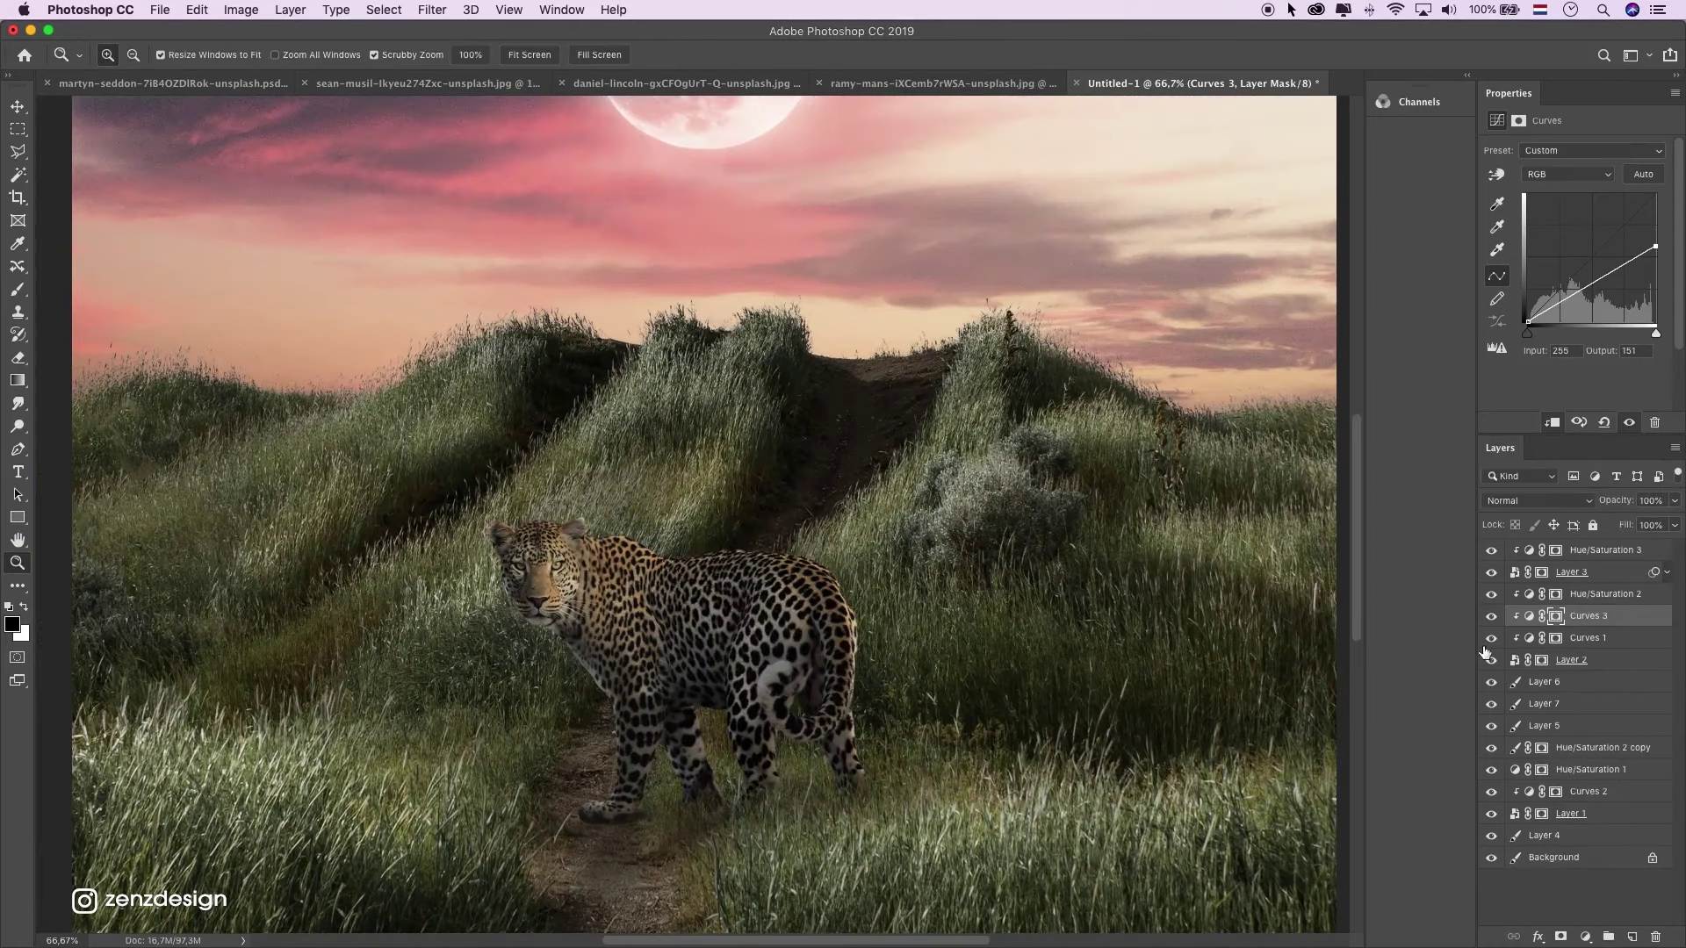
click(1492, 618)
click(1493, 619)
Add an empty layer above Hue/Saturation 2 and clip it to the leopard.
click(515, 575)
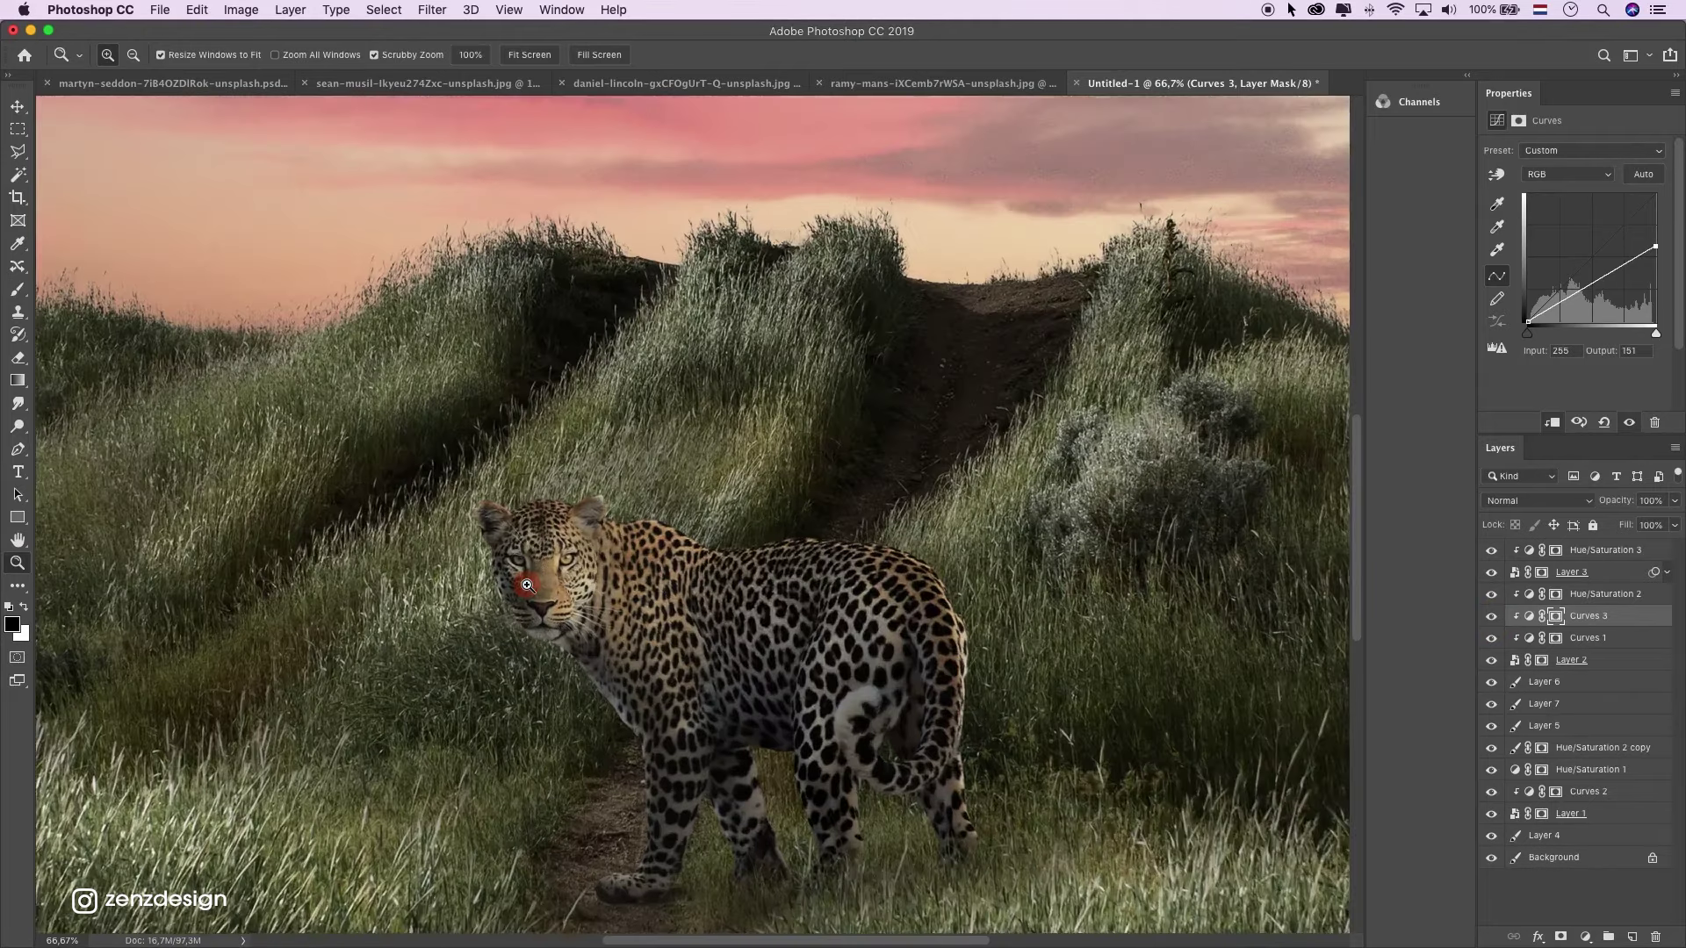
click(514, 575)
click(515, 575)
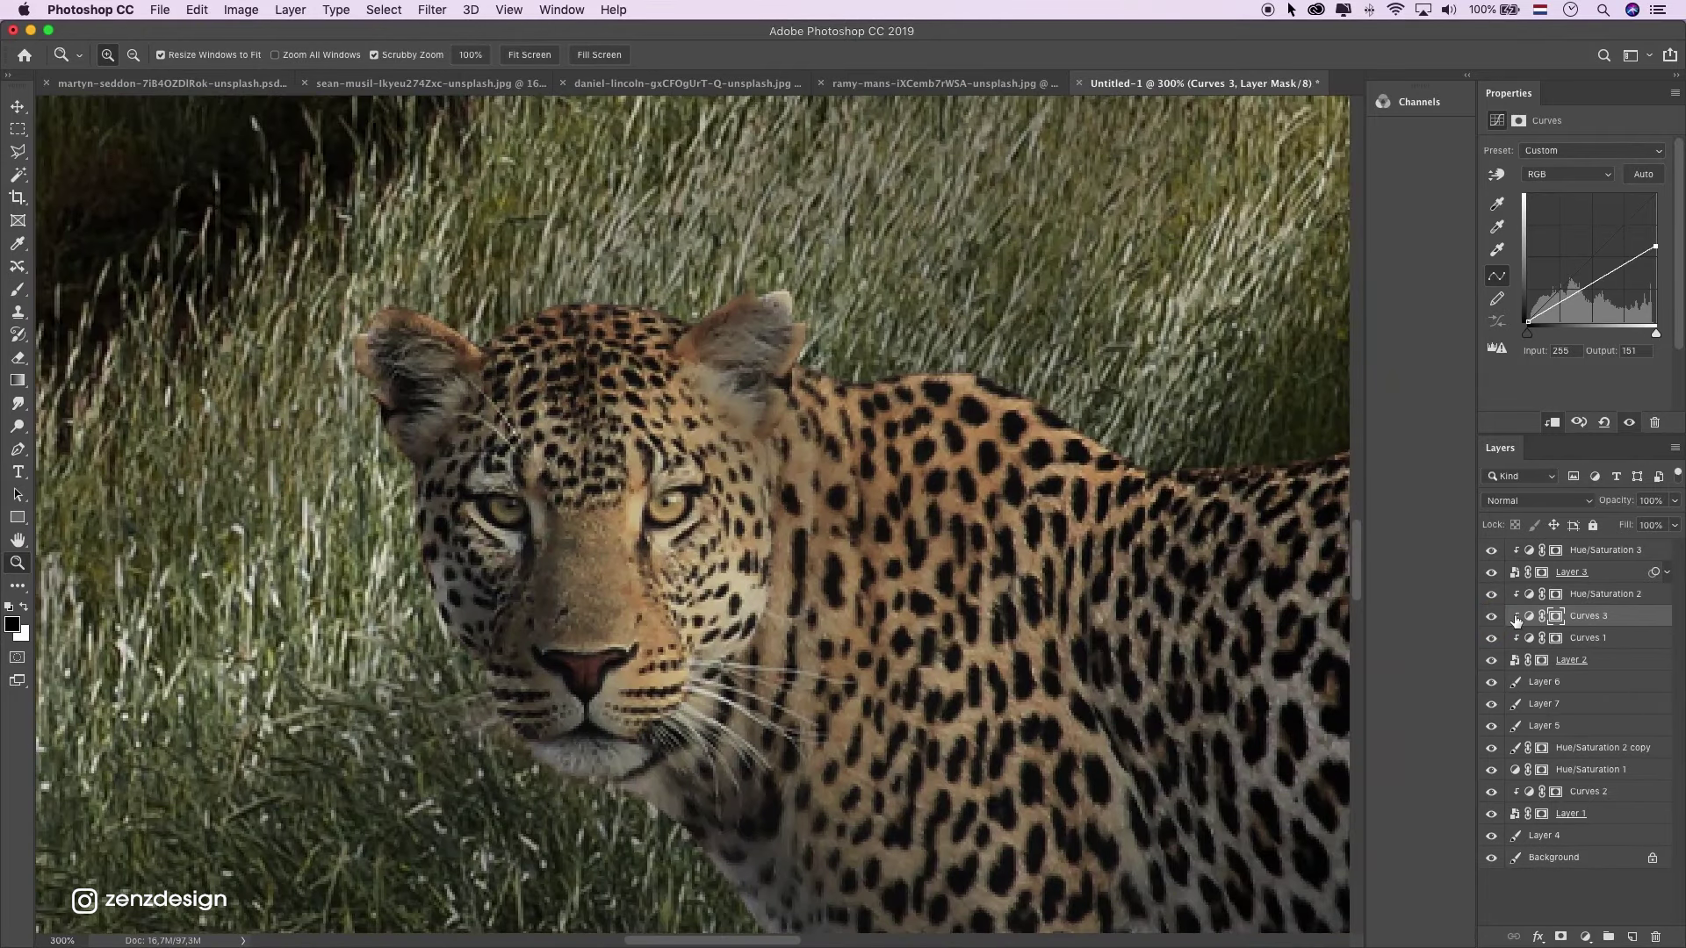
click(1586, 601)
click(1631, 938)
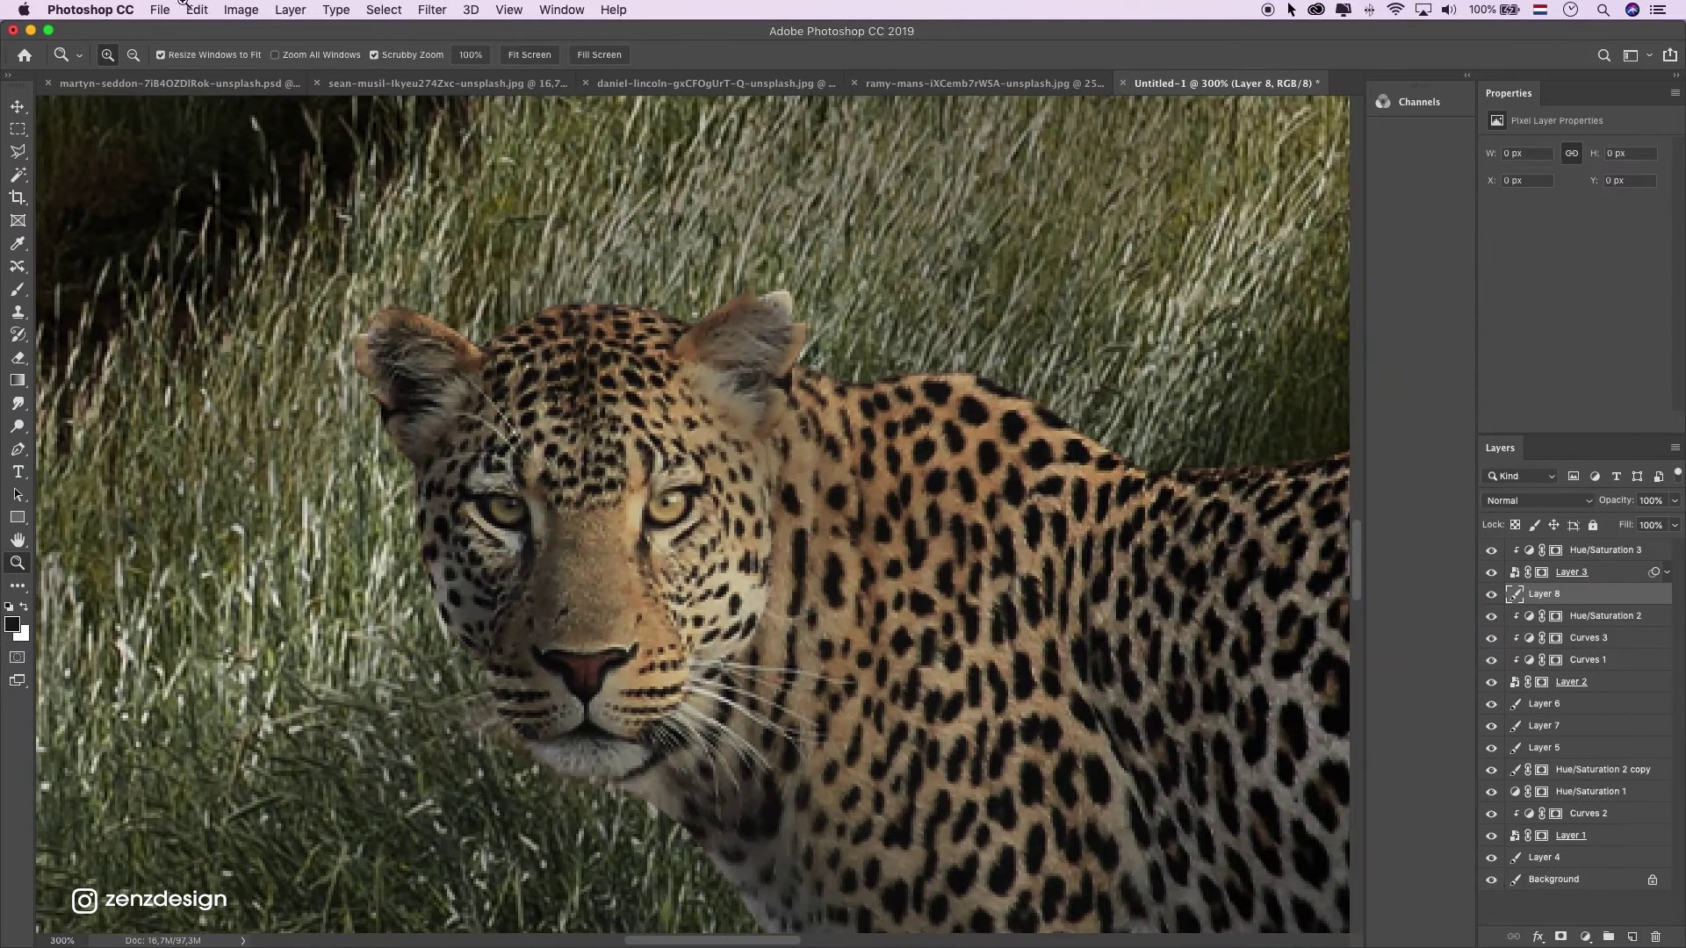
click(159, 9)
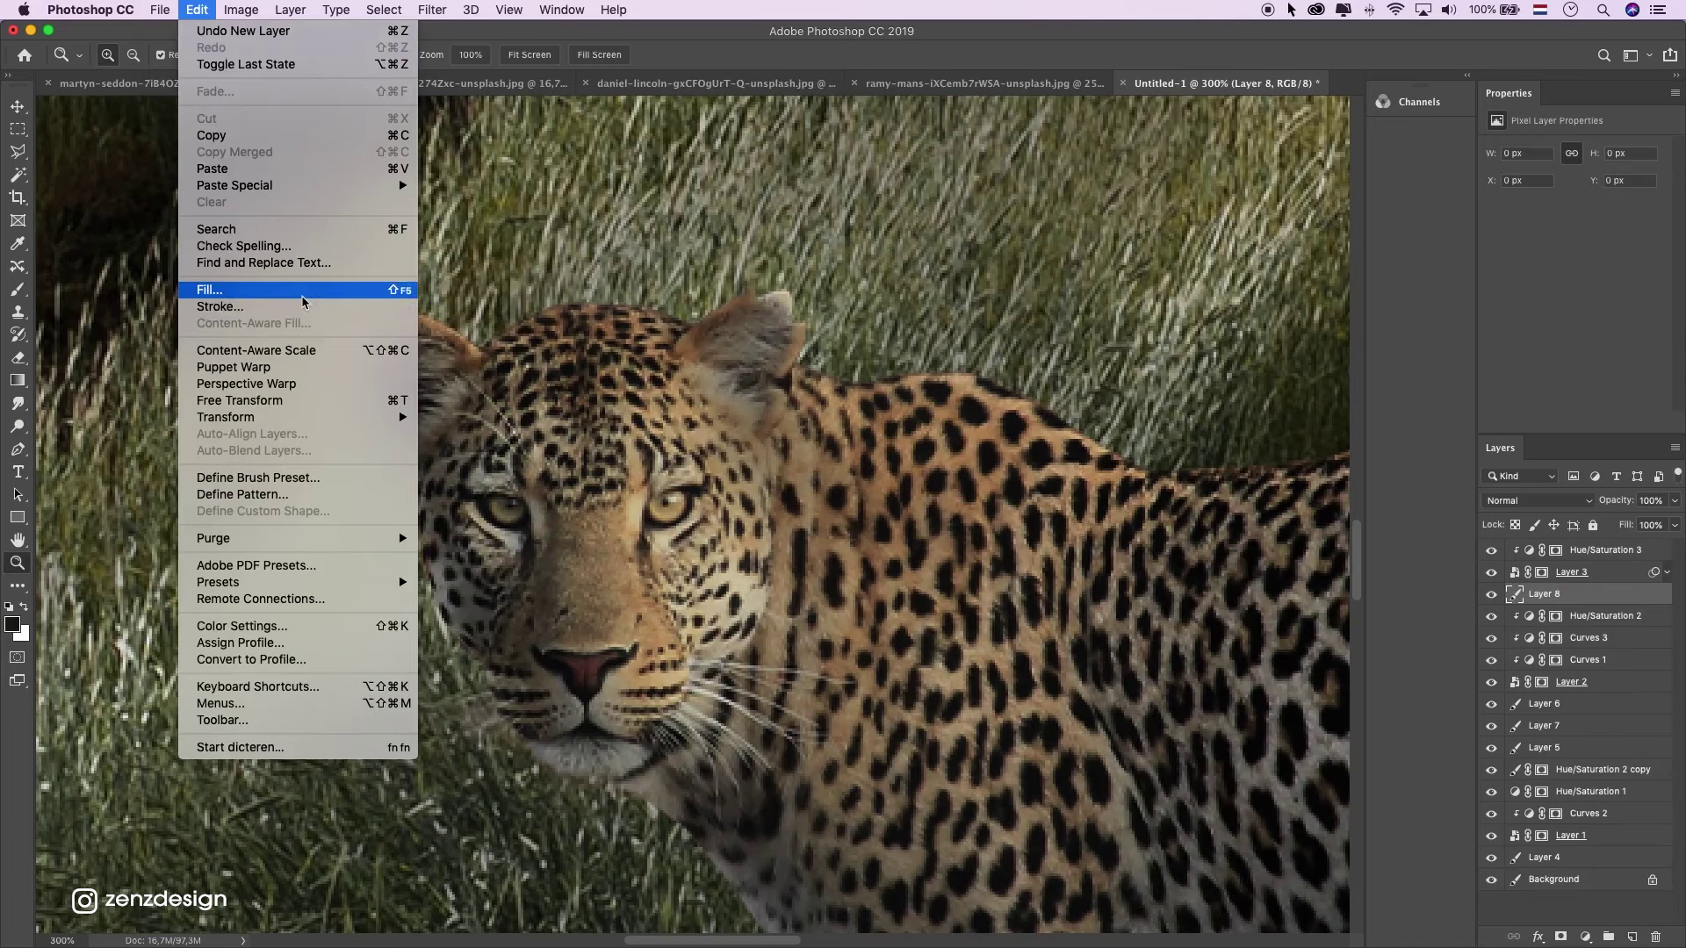
click(1561, 594)
right_click(1562, 600)
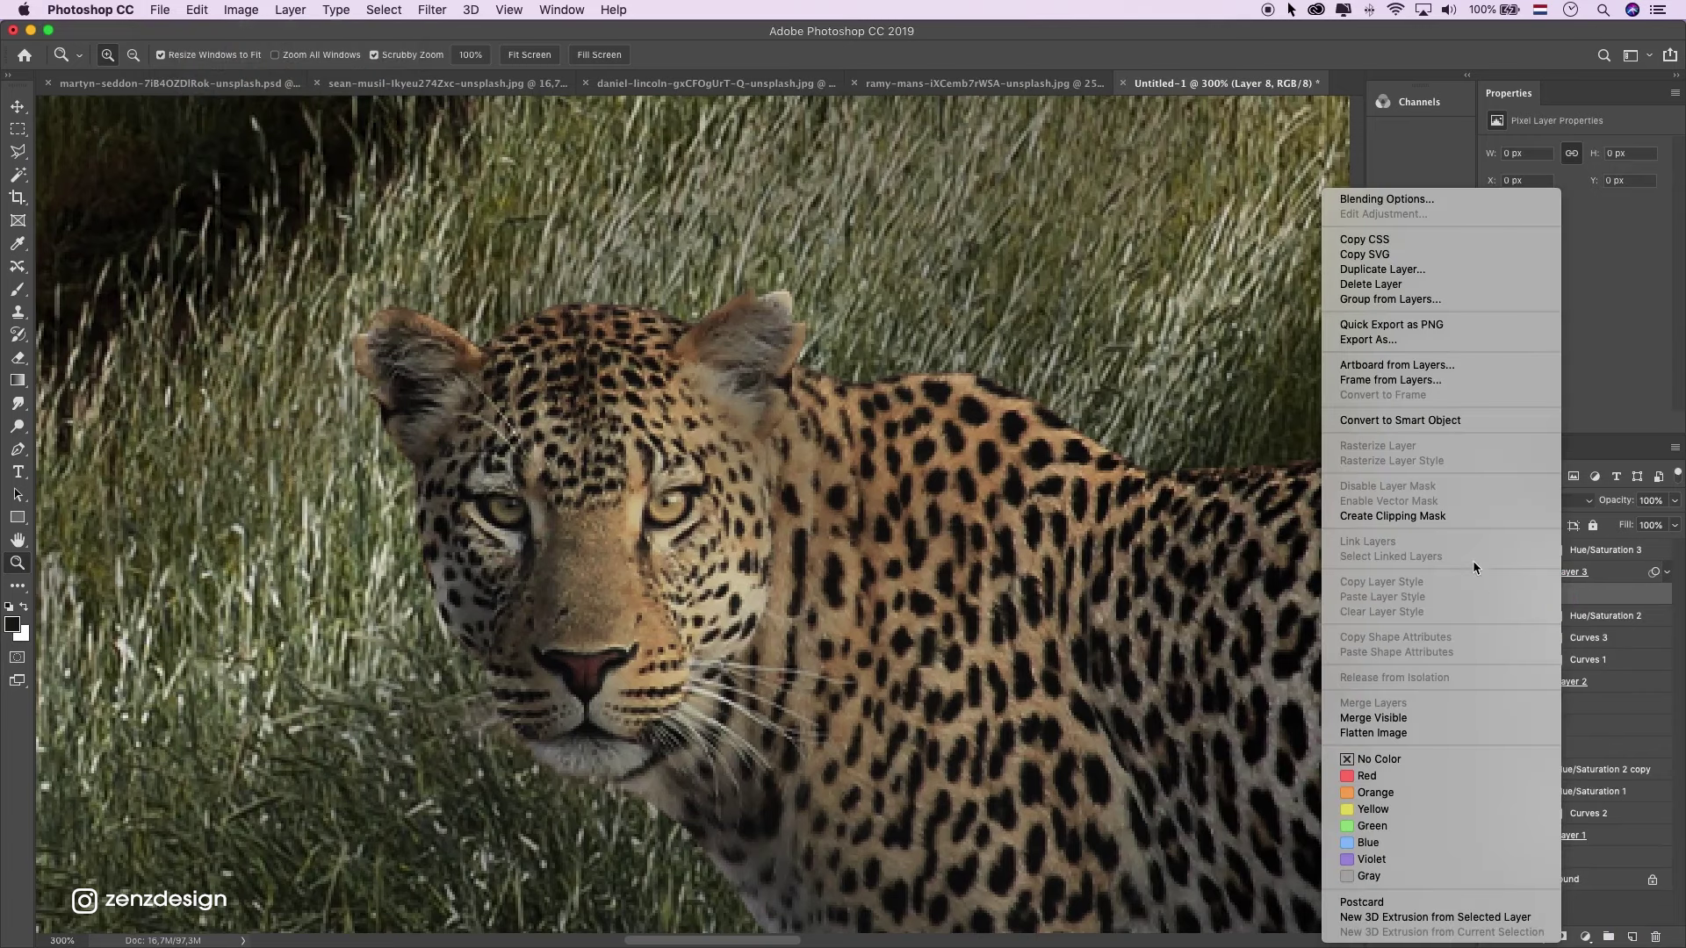
click(1426, 515)
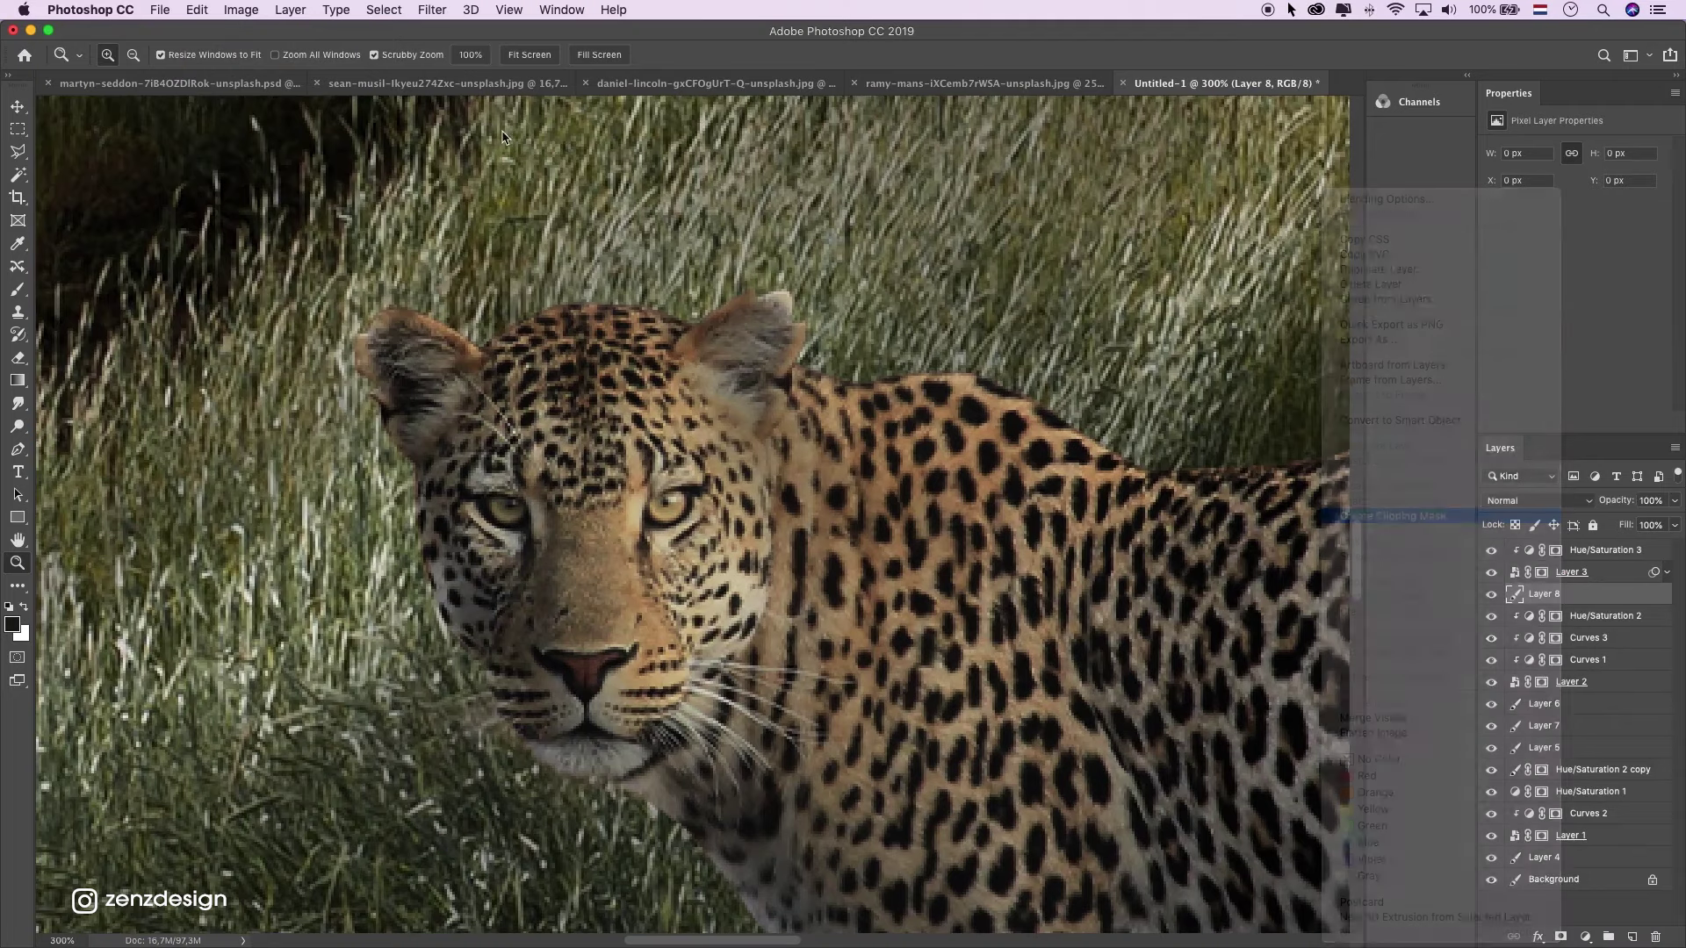
Fill the clipped Layer 8 with 50% gray and set its blend mode to Overlay.
click(196, 10)
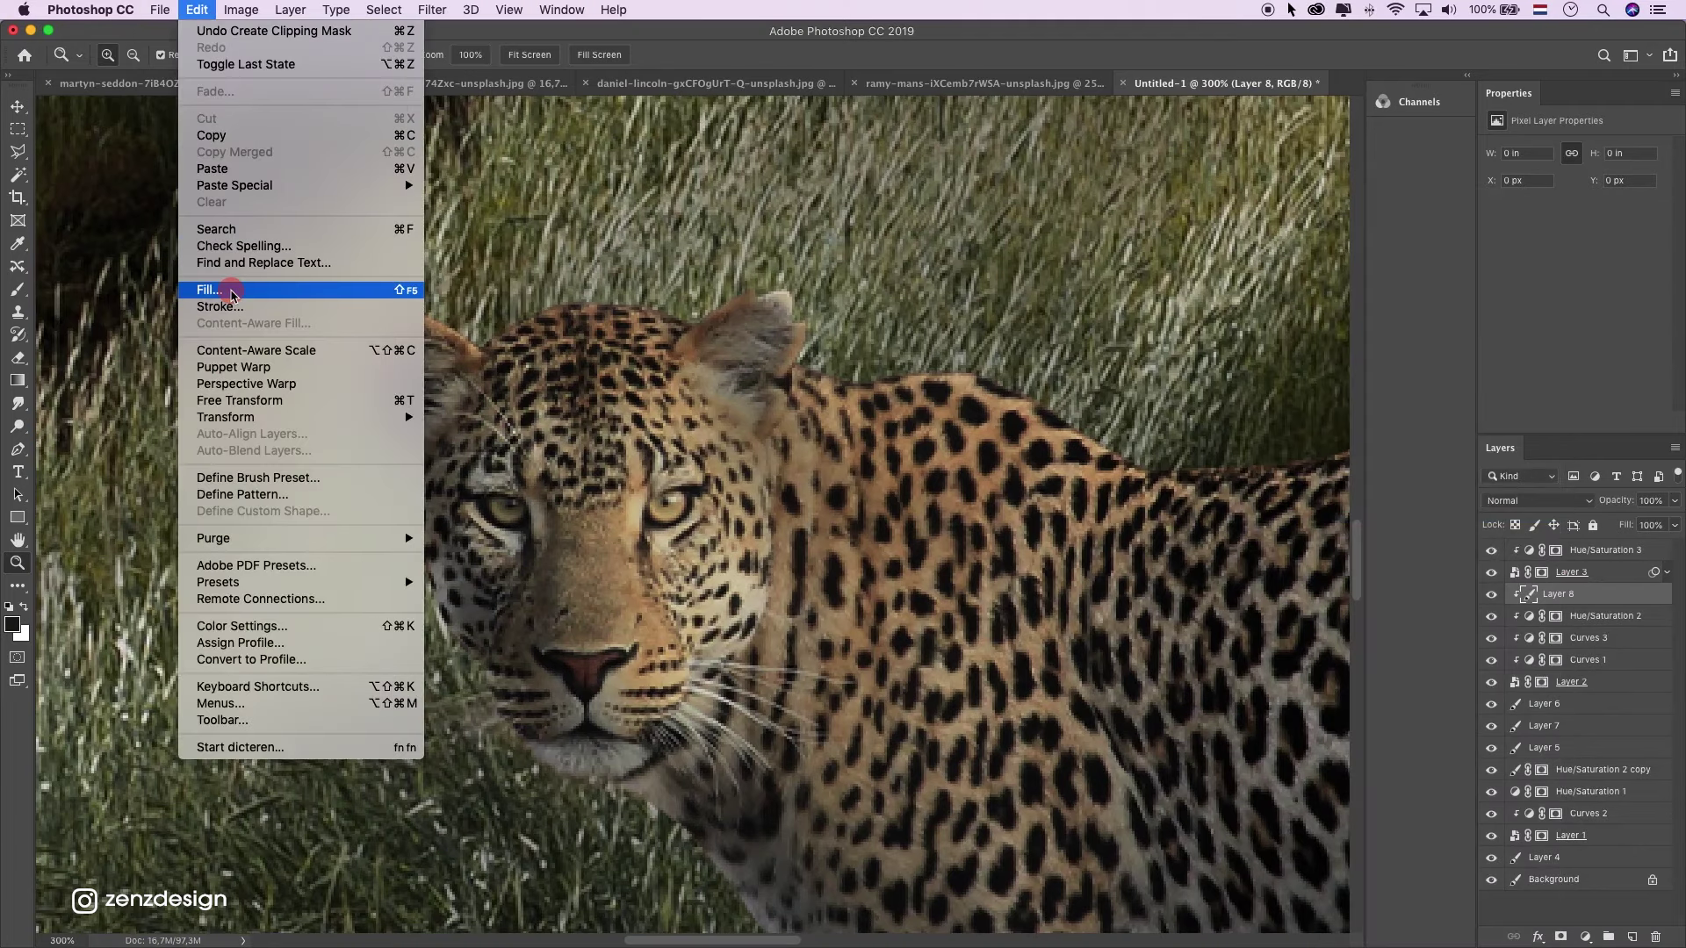
click(227, 292)
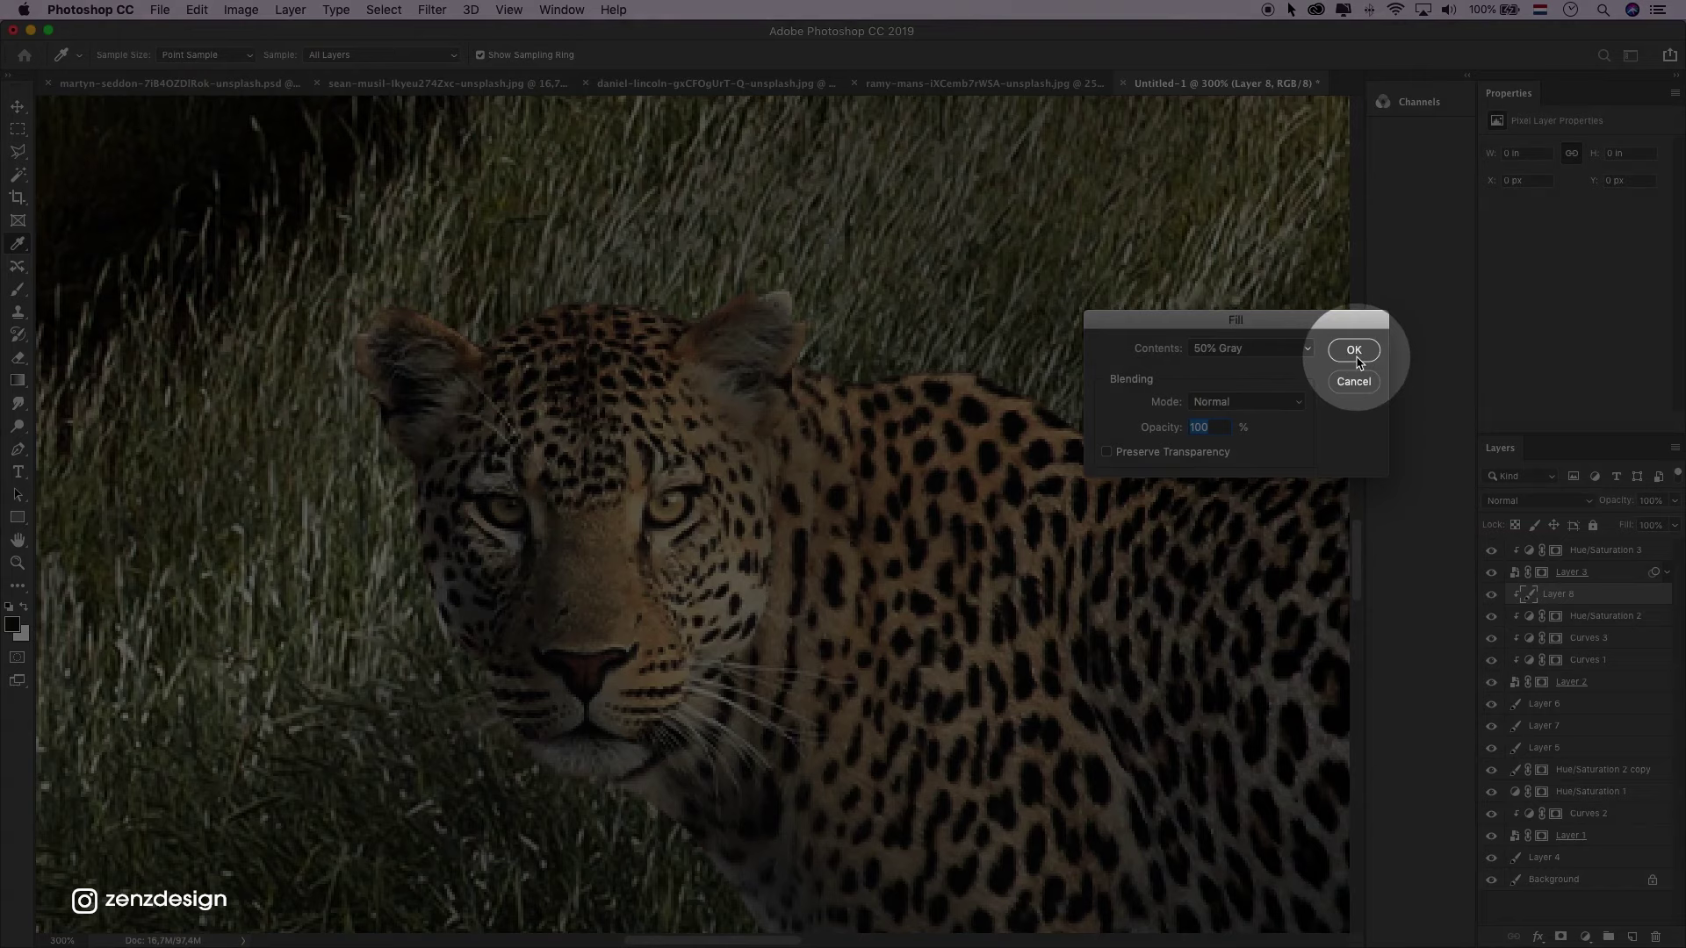
click(1355, 354)
key(z)
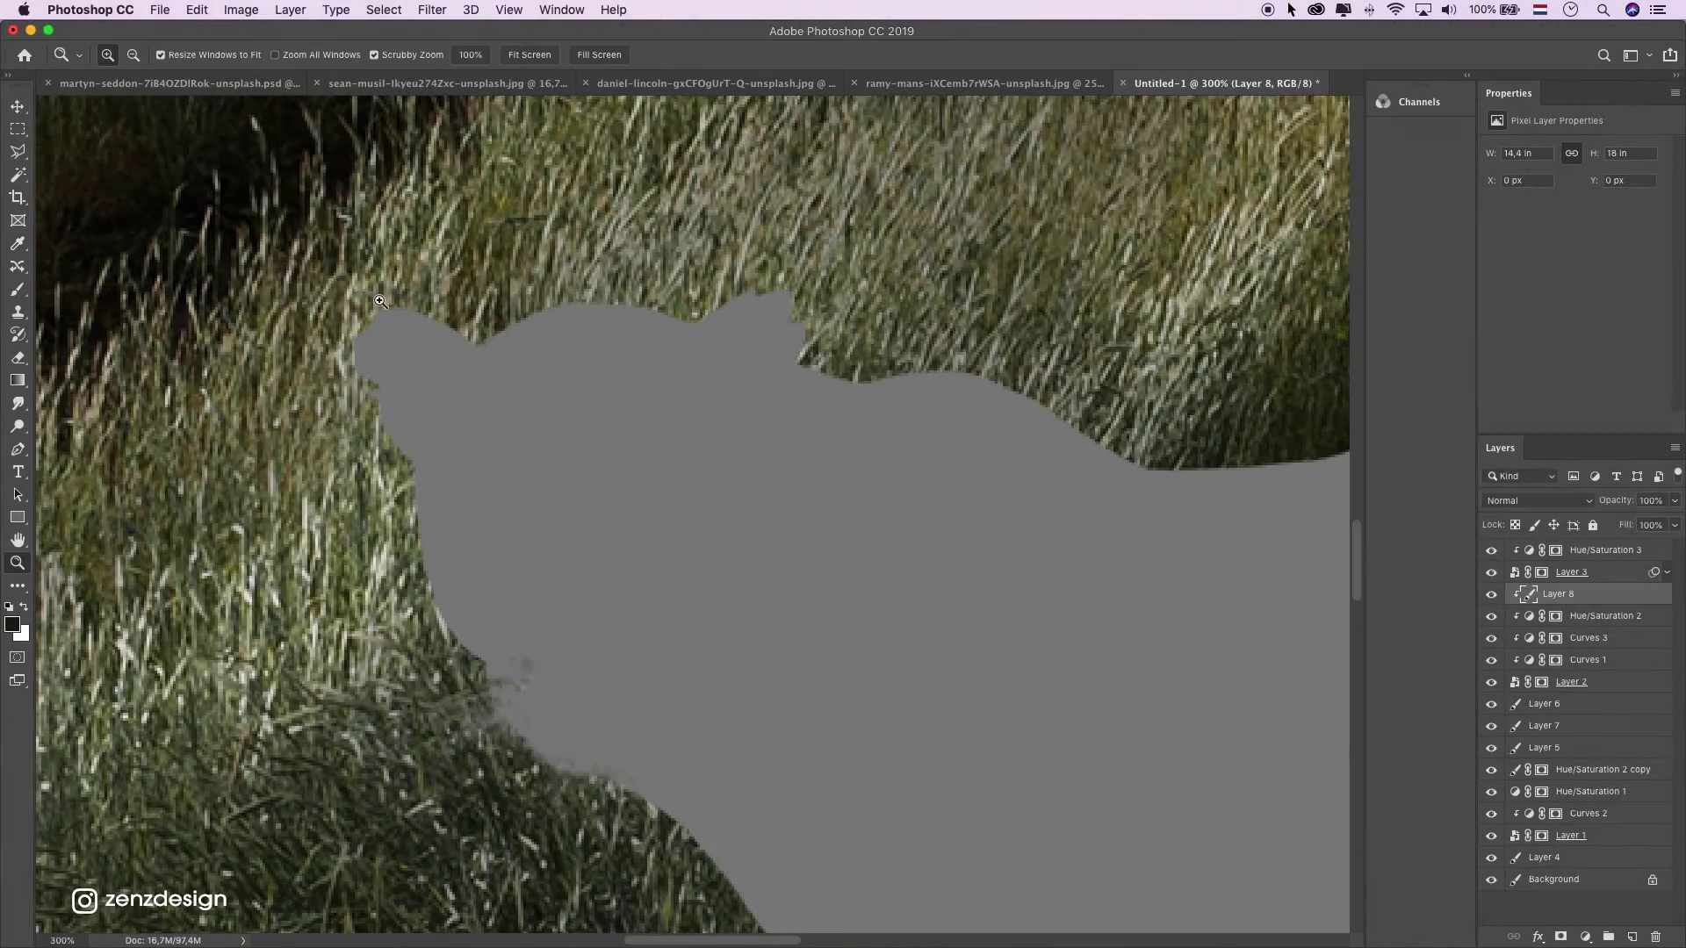
click(1532, 500)
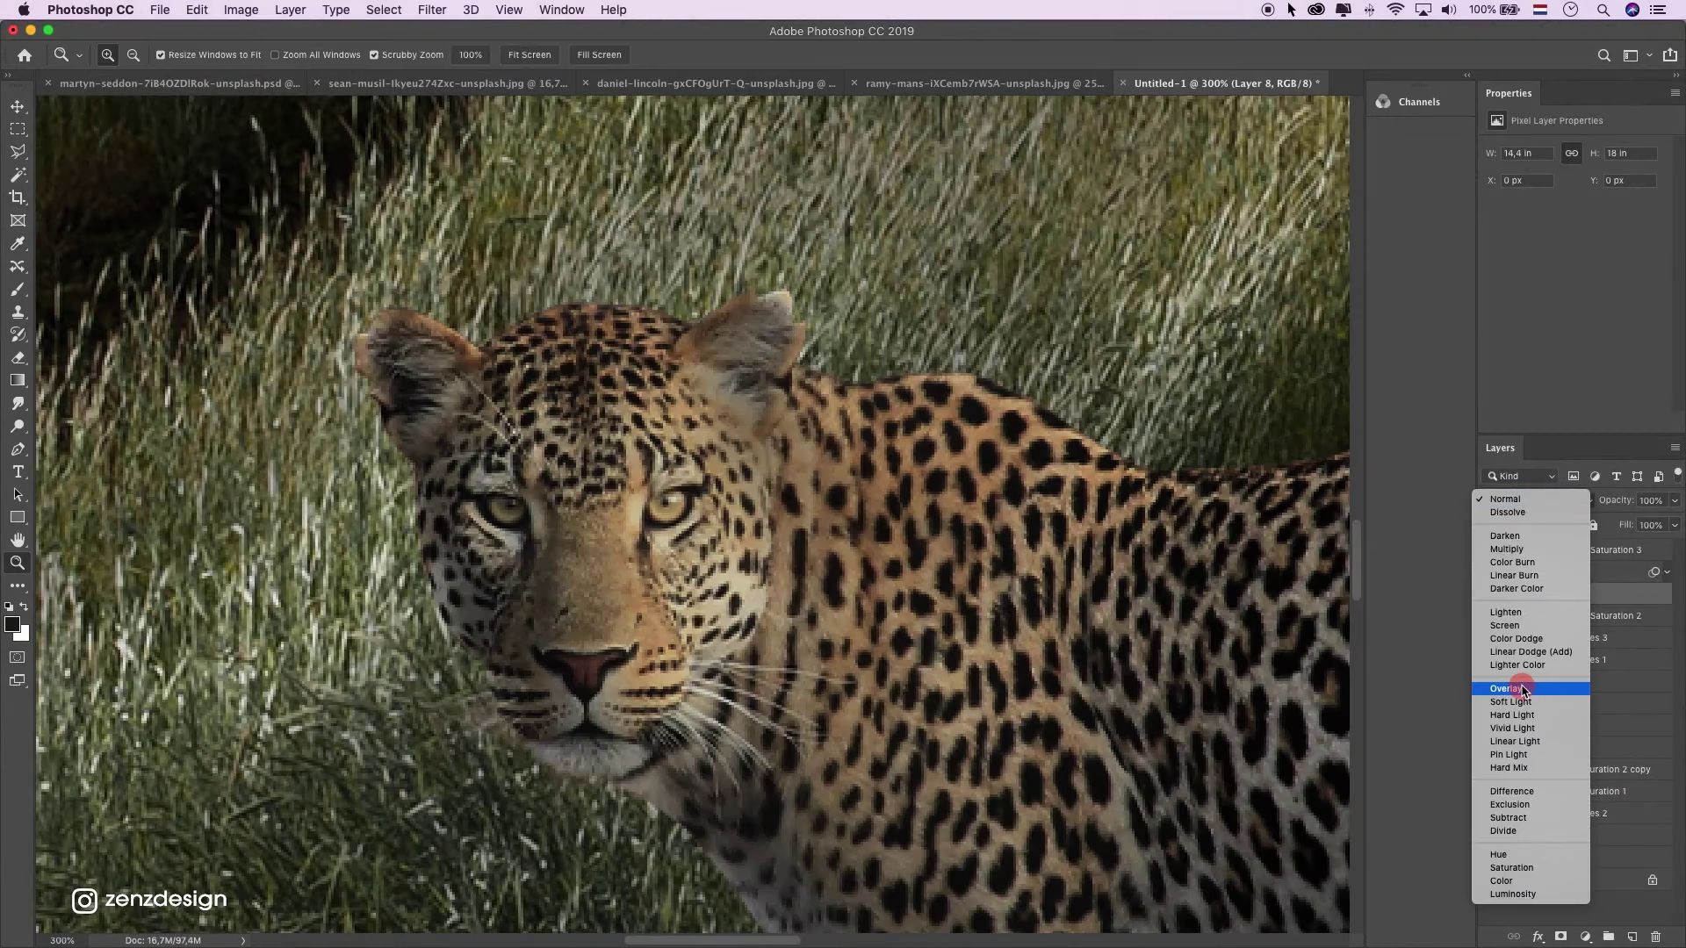
click(1523, 690)
Brighten both of the leopard's eyes on Layer 8 using the Dodge tool with a small brush, Midtones range and 53% exposure.
click(17, 426)
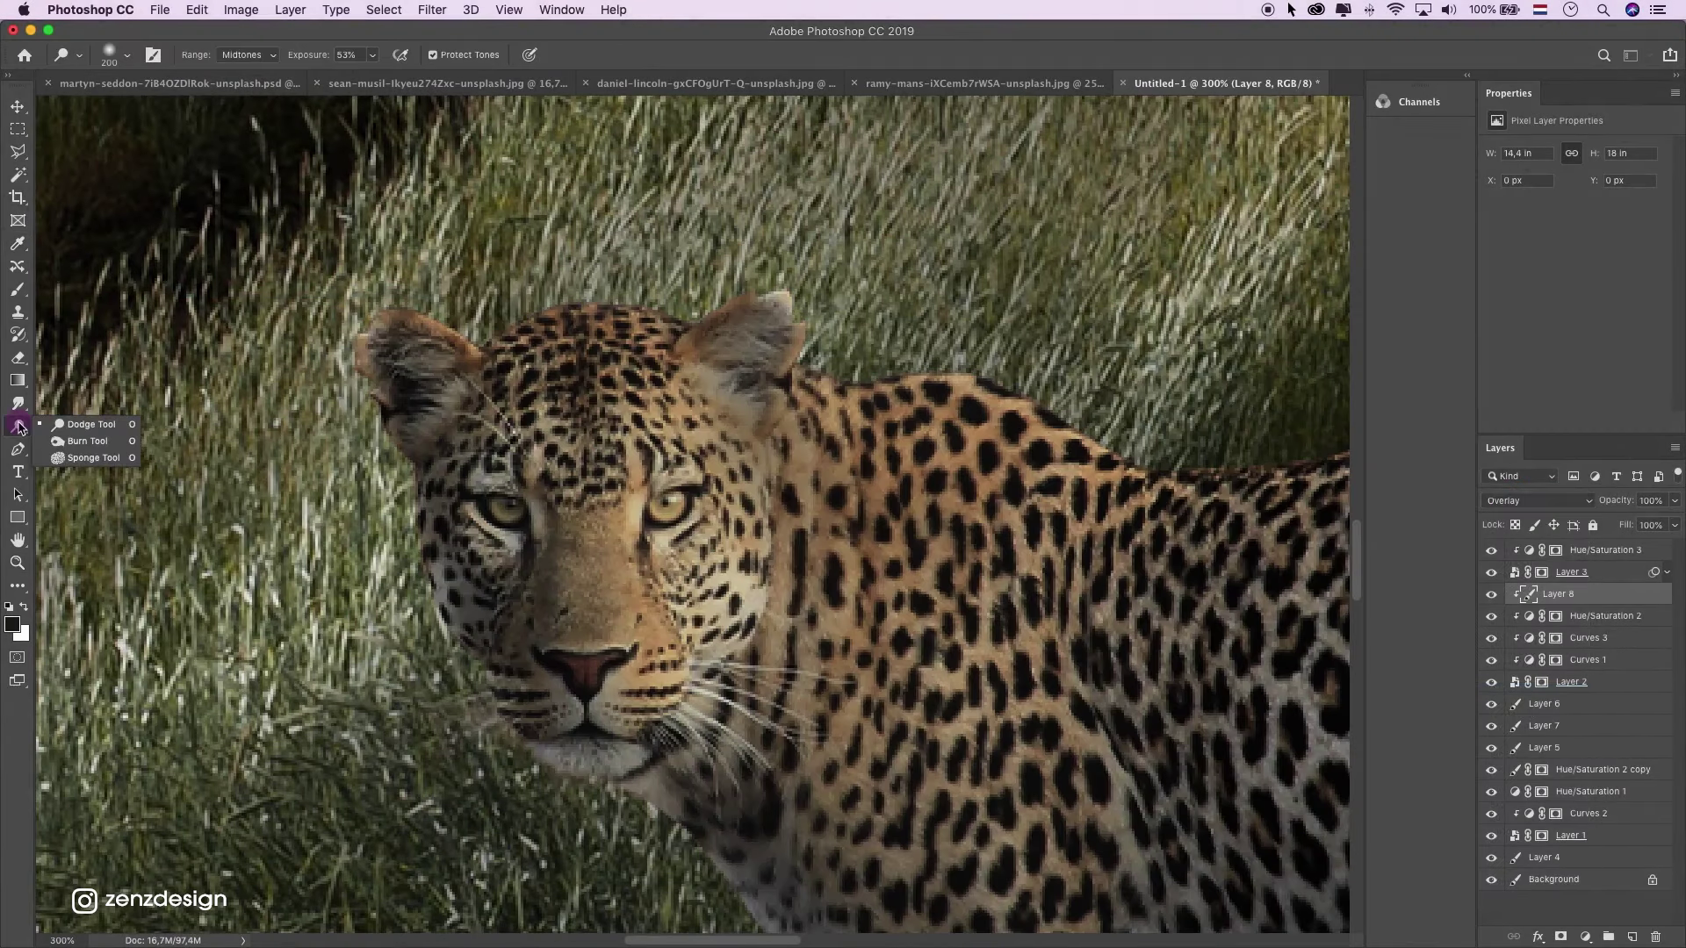
click(90, 425)
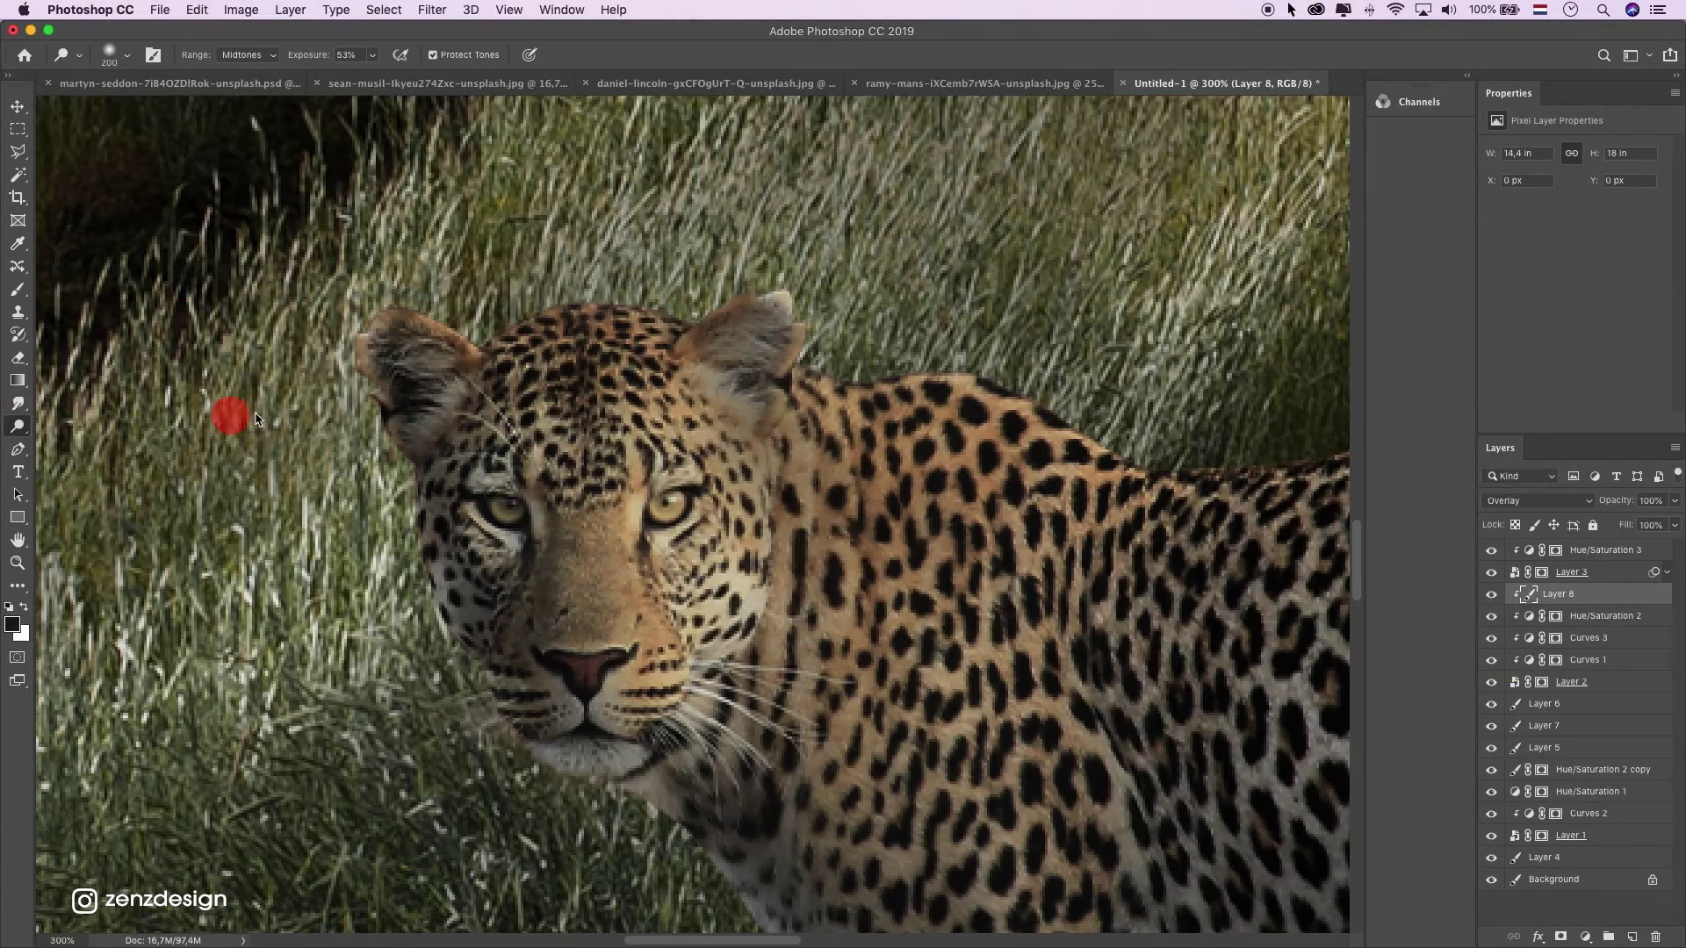
key(bracketleft)
key(bracketleft)
key(bracketleft)
key(bracketleft)
key(bracketleft)
key(bracketleft)
key(bracketleft)
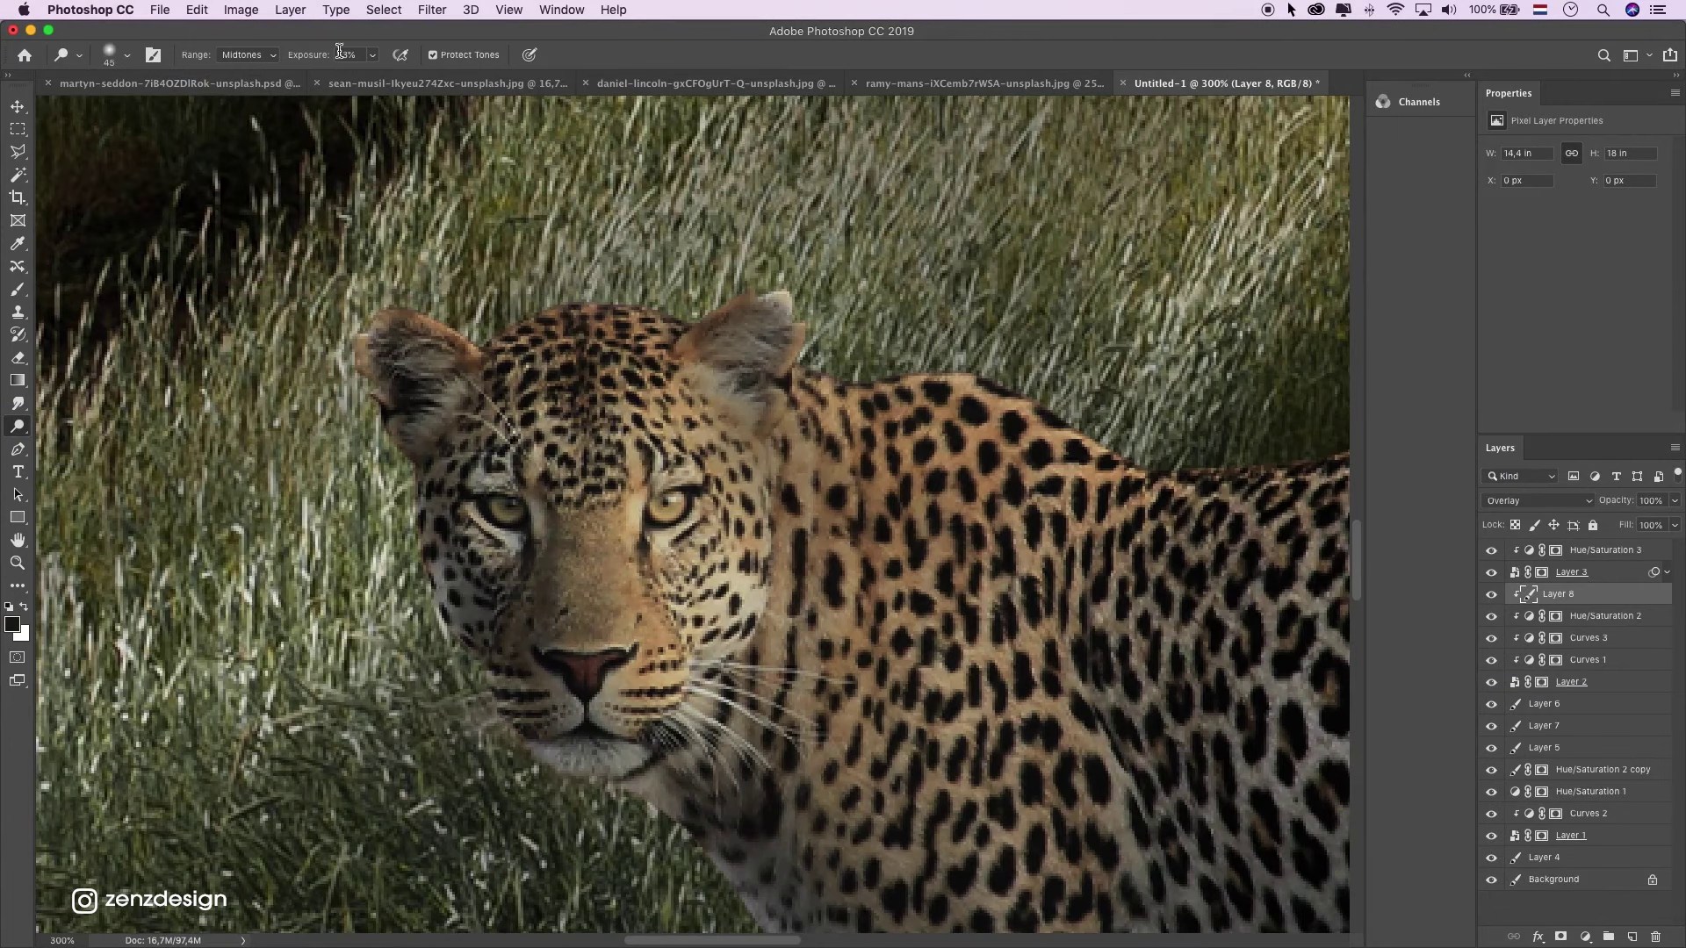
mouse_move(374, 62)
mouse_down()
mouse_move(378, 76)
mouse_move(263, 60)
mouse_move(370, 78)
mouse_move(371, 59)
mouse_up()
key(bracketleft)
key(bracketleft)
key(bracketleft)
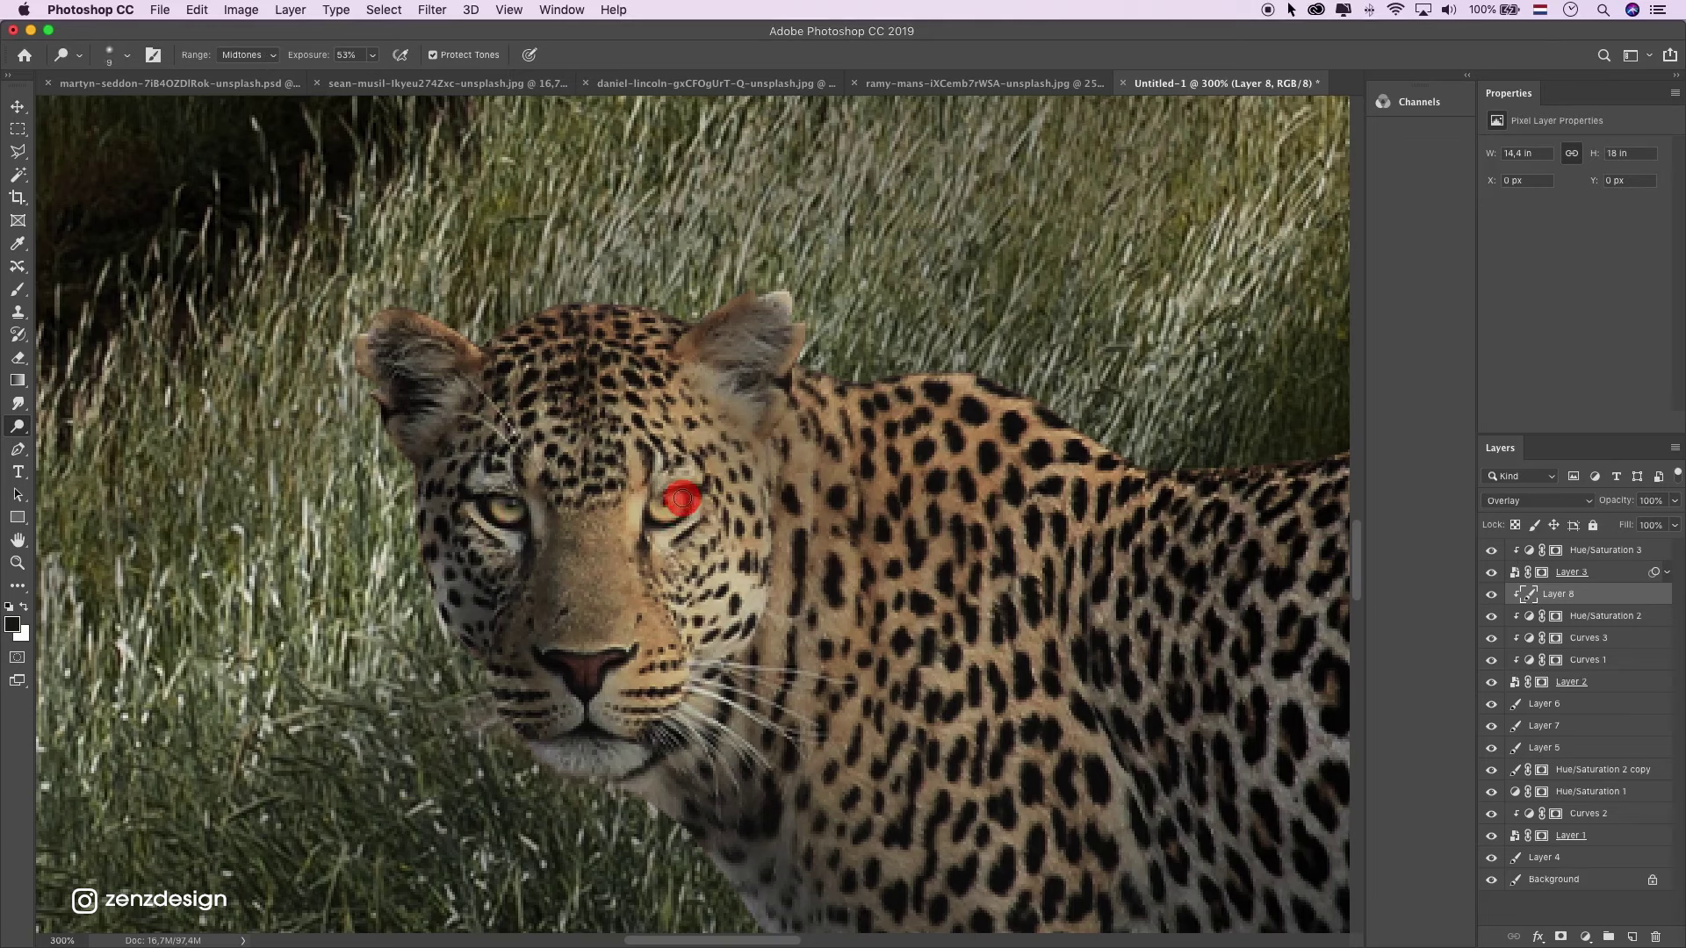
drag(682, 499, 678, 500)
key(super+z)
key(super+z)
drag(506, 515, 514, 512)
Dodge highlights along the leopard's back, rump and the top of its head with a larger brush at 53% exposure.
click(17, 563)
drag(671, 505, 562, 506)
drag(698, 469, 713, 468)
click(714, 468)
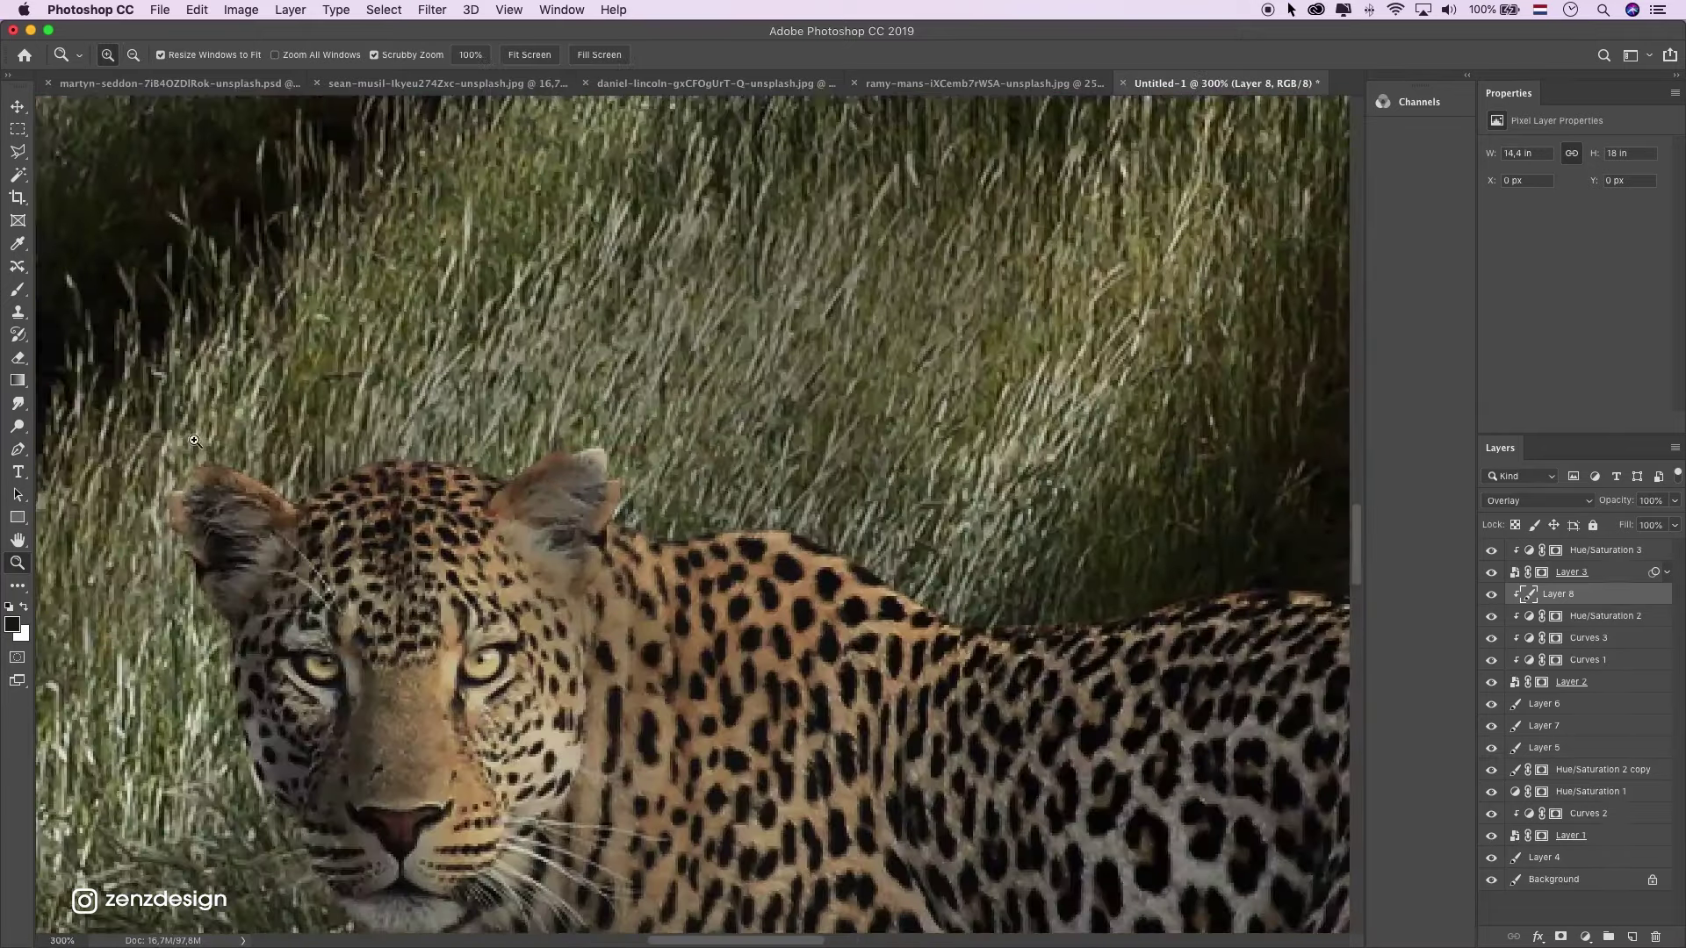
click(586, 527)
alt+click(444, 527)
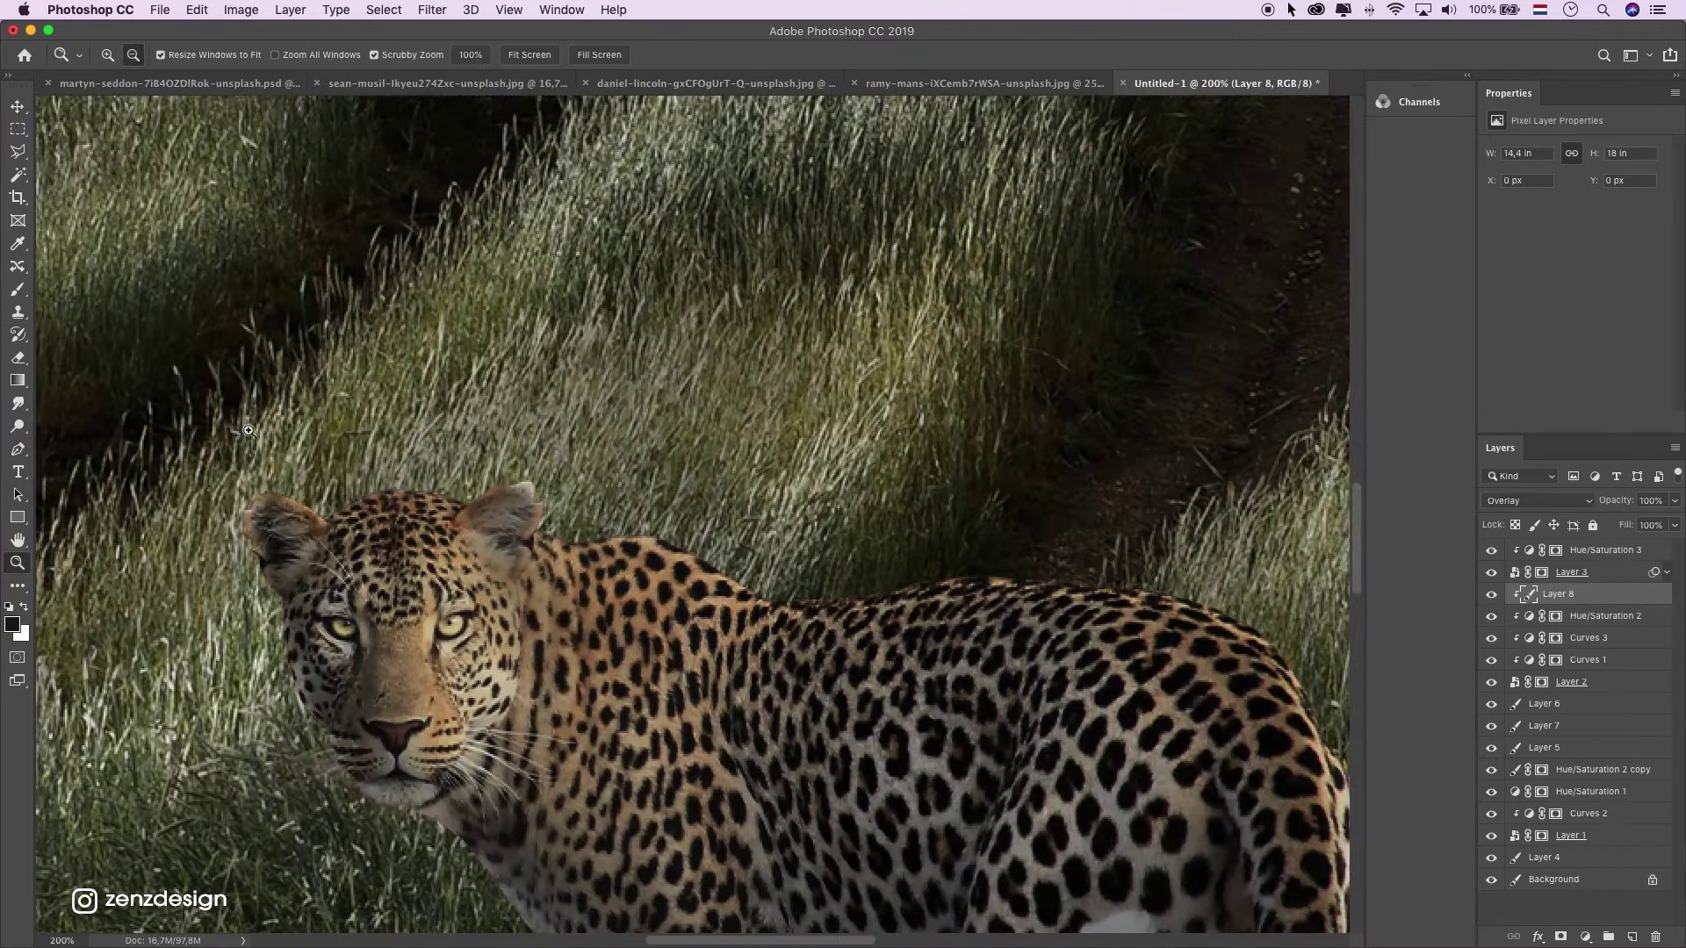
click(21, 430)
click(23, 426)
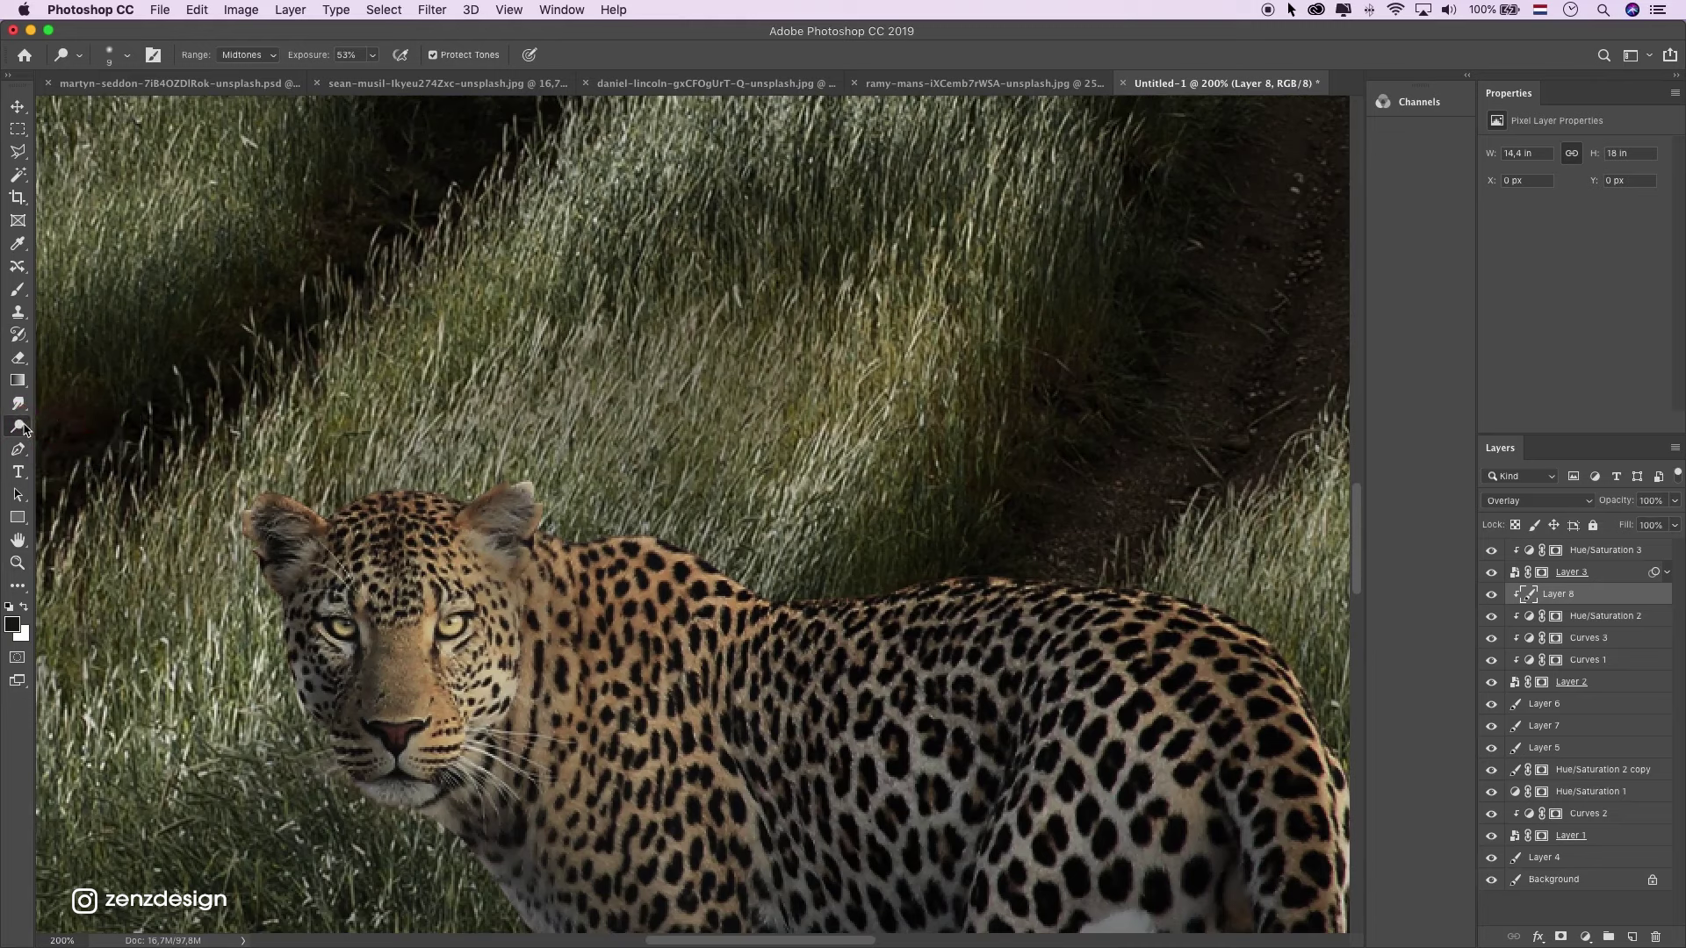
right_click(7, 430)
click(44, 425)
mouse_move(702, 571)
mouse_down()
mouse_move(644, 542)
mouse_move(781, 606)
mouse_move(692, 553)
mouse_move(864, 607)
mouse_move(787, 601)
mouse_move(1046, 553)
mouse_up()
key(])
mouse_move(944, 592)
mouse_down()
mouse_move(1122, 590)
mouse_move(1341, 622)
mouse_up()
mouse_move(533, 530)
mouse_down()
mouse_move(662, 519)
mouse_move(524, 485)
mouse_move(416, 482)
mouse_move(303, 506)
mouse_move(263, 492)
mouse_up()
Try dodging along the edge of the leopard's face, chin and chest, and undo the unwanted strokes.
scroll(222, 483, down, 5)
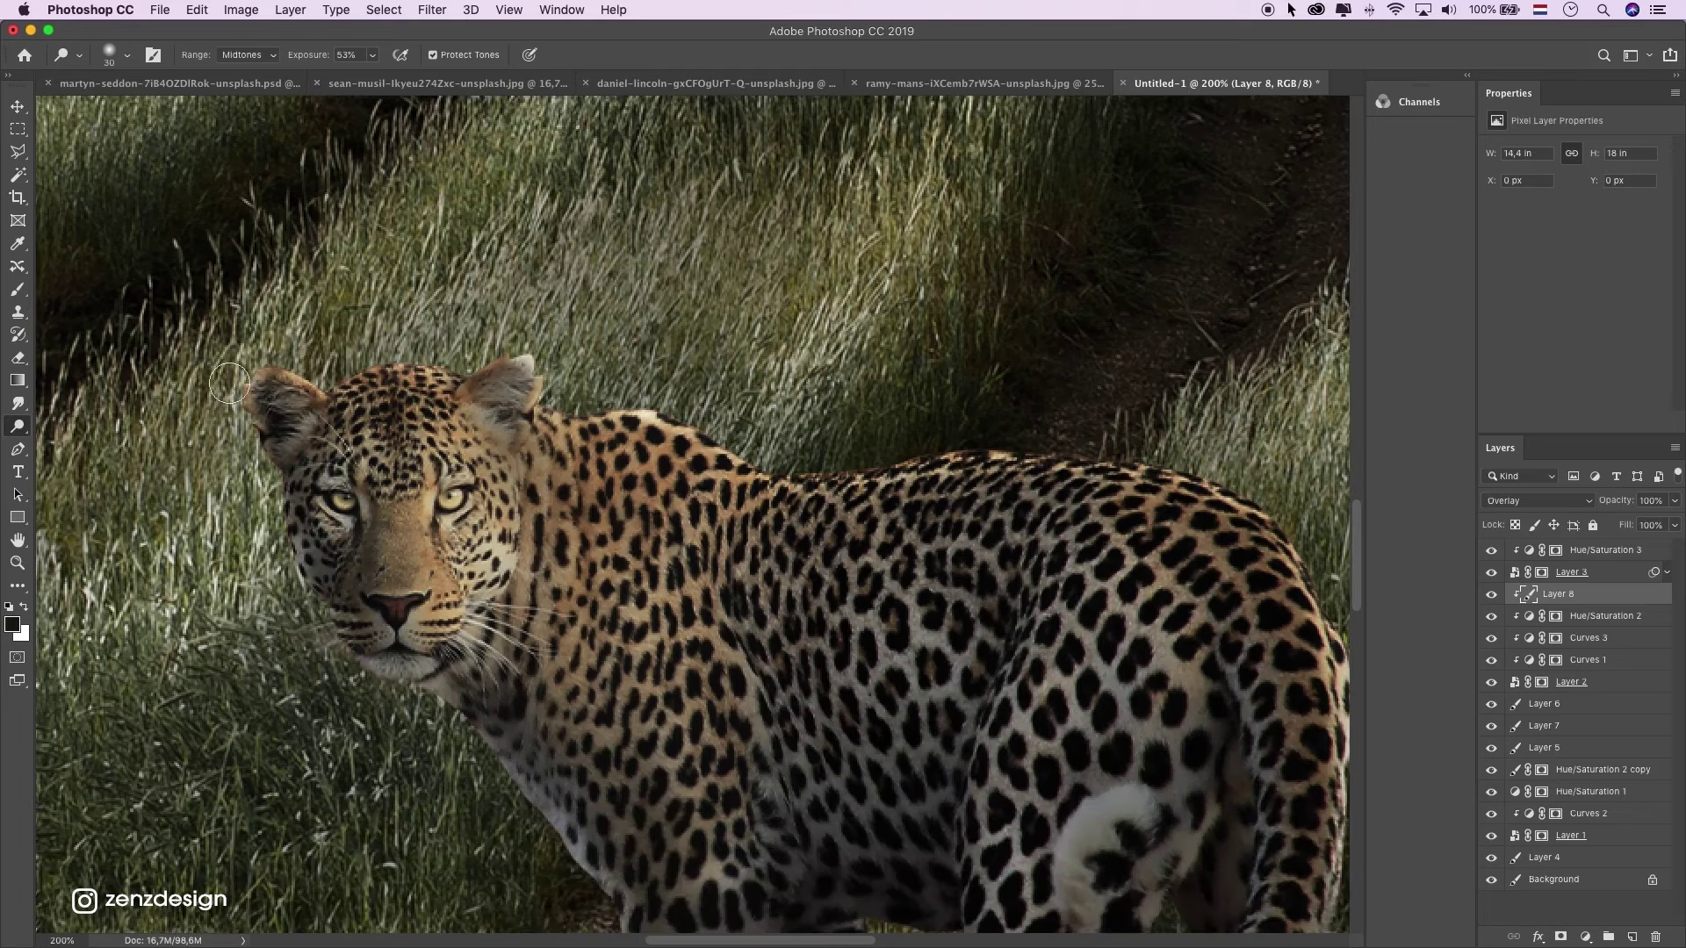
mouse_move(233, 382)
mouse_down()
mouse_move(240, 452)
mouse_move(318, 613)
mouse_up()
mouse_move(272, 528)
mouse_down()
mouse_move(263, 489)
mouse_move(311, 584)
mouse_up()
drag(372, 688, 437, 688)
key(super+z)
key(super+z)
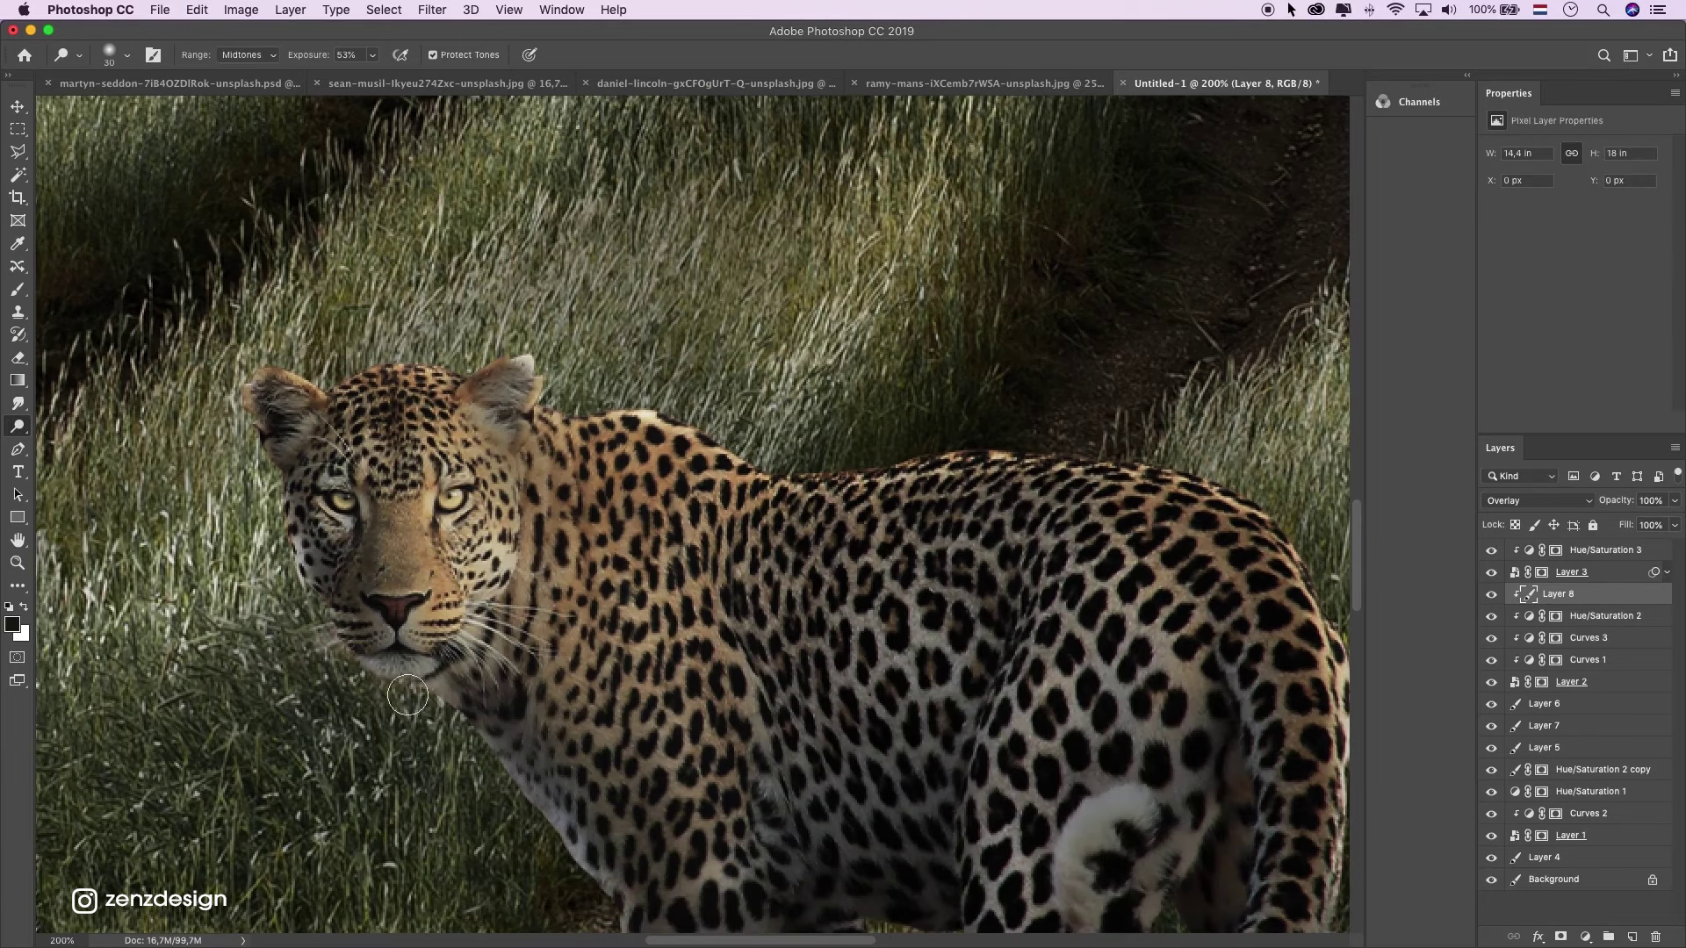
drag(507, 764, 533, 798)
key(super+z)
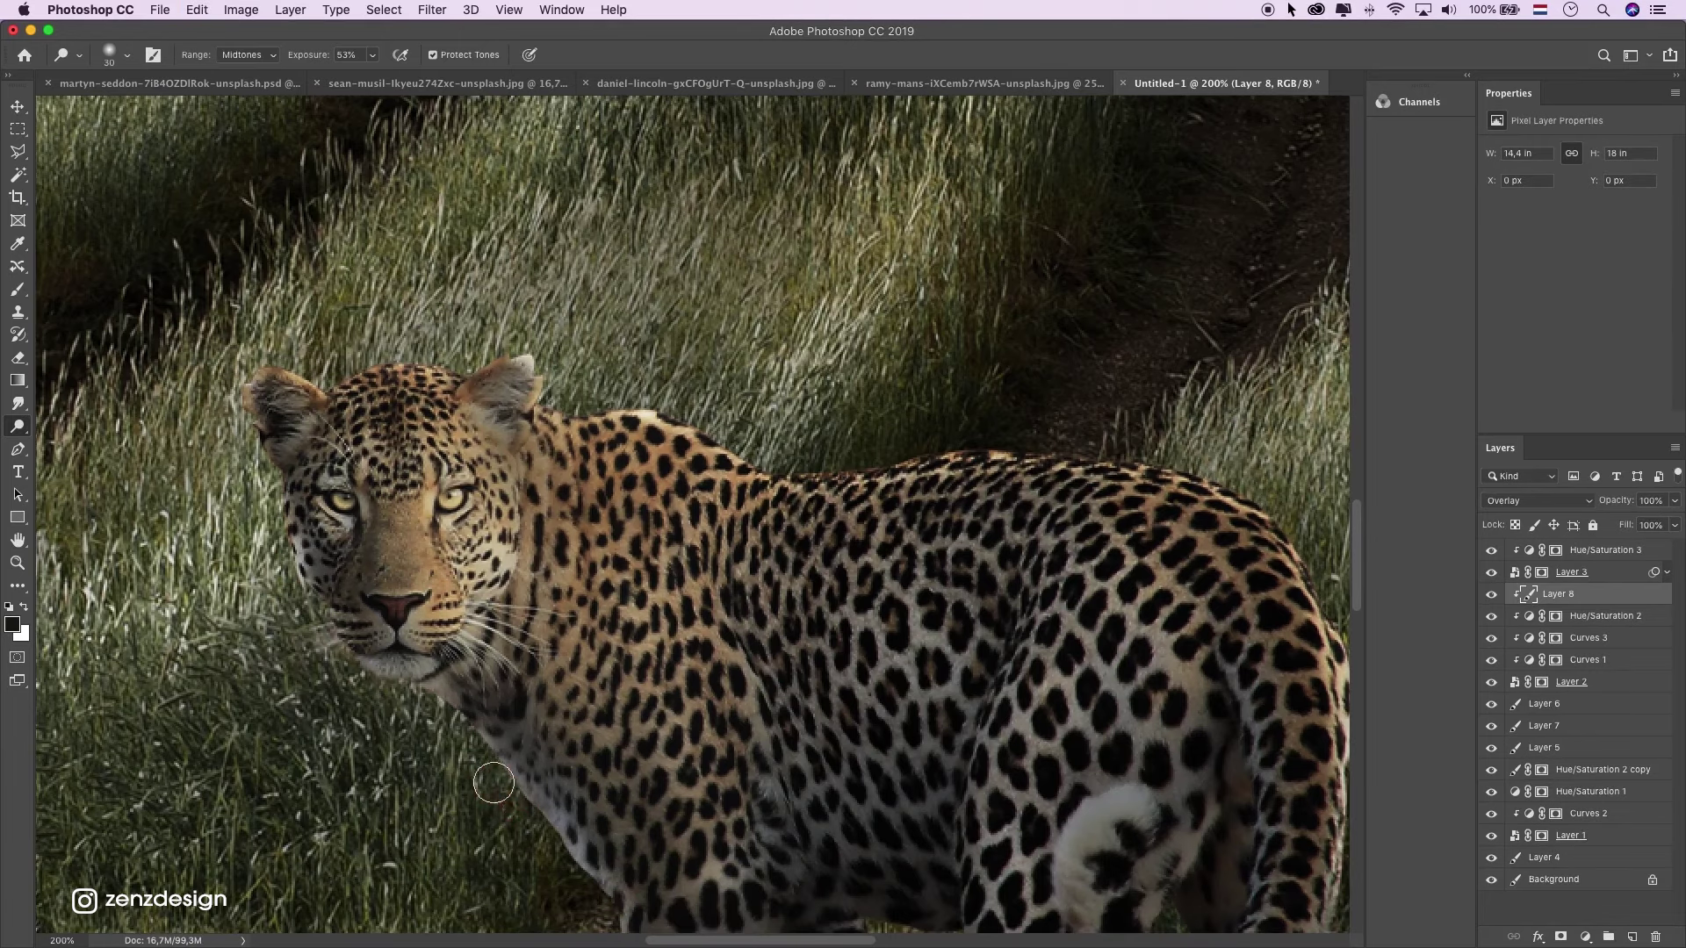
scroll(544, 843, down, 3)
scroll(542, 834, up, 1)
key(super+z)
Dodge highlights along the leopard's tail, hindquarters, legs and front paw with a 30 px brush at 53% exposure.
mouse_move(802, 421)
mouse_down()
mouse_move(1261, 364)
mouse_move(943, 230)
mouse_up()
drag(1029, 659, 1031, 801)
drag(1088, 906, 1086, 776)
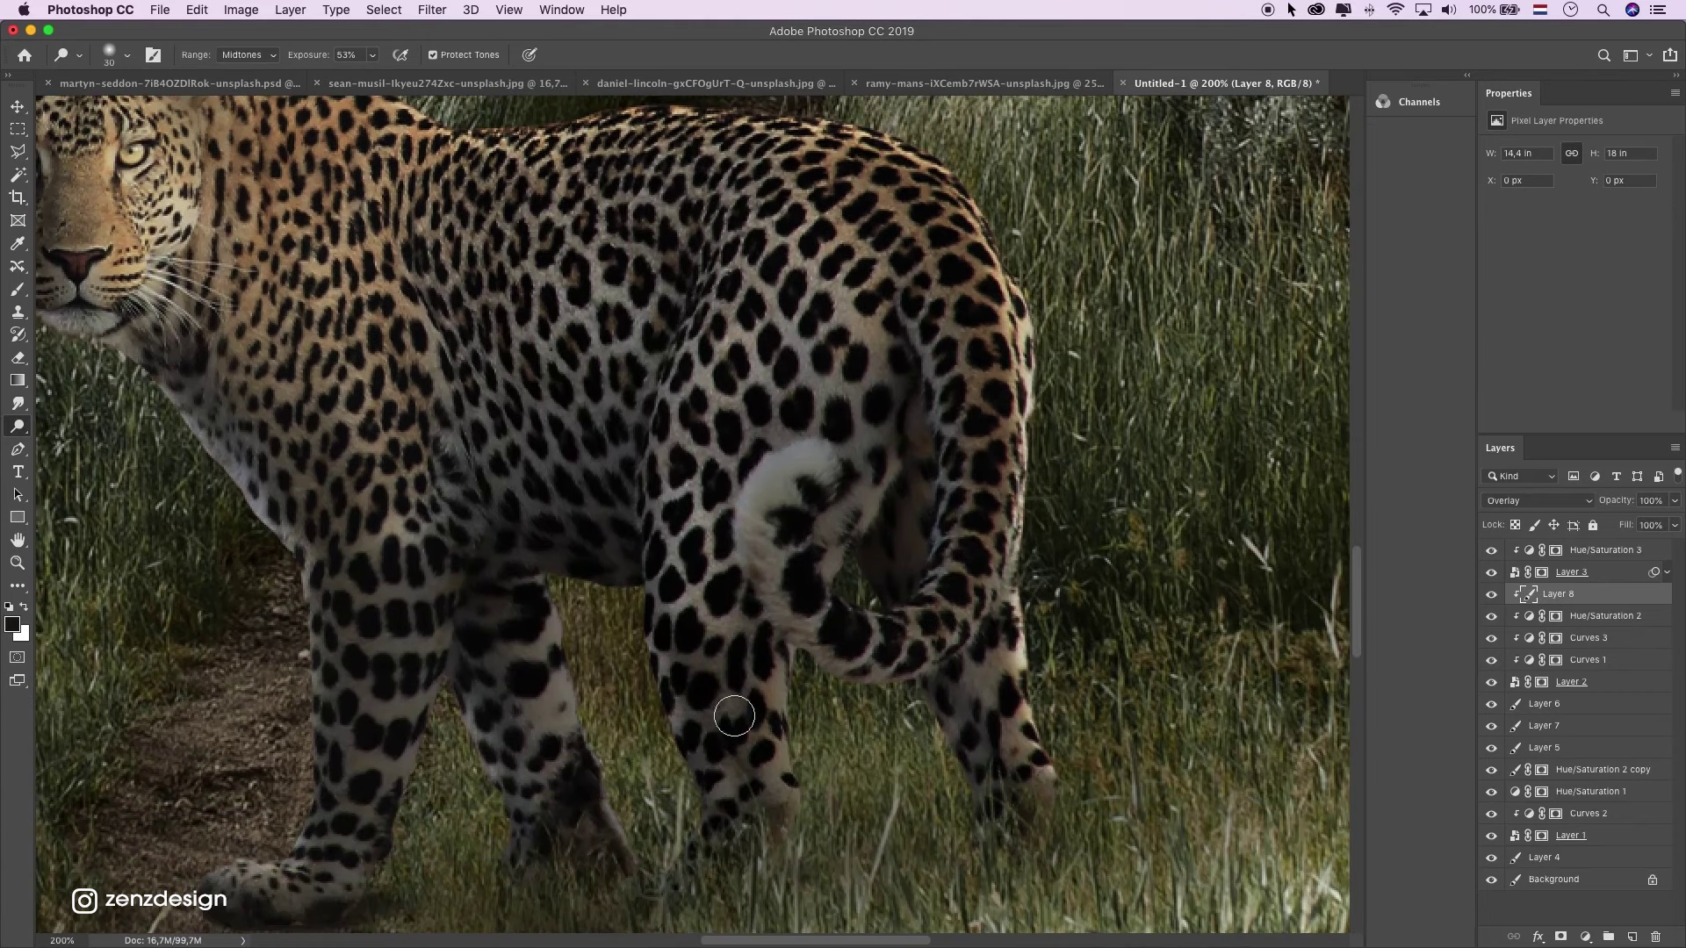
drag(693, 672, 704, 829)
mouse_move(642, 718)
mouse_down()
mouse_move(621, 805)
mouse_move(639, 874)
mouse_up()
drag(272, 869, 224, 871)
mouse_move(262, 716)
mouse_down()
mouse_move(262, 739)
mouse_move(695, 572)
mouse_up()
mouse_move(712, 703)
mouse_down()
mouse_move(671, 733)
mouse_move(748, 696)
mouse_move(751, 738)
mouse_move(738, 535)
mouse_move(945, 707)
mouse_up()
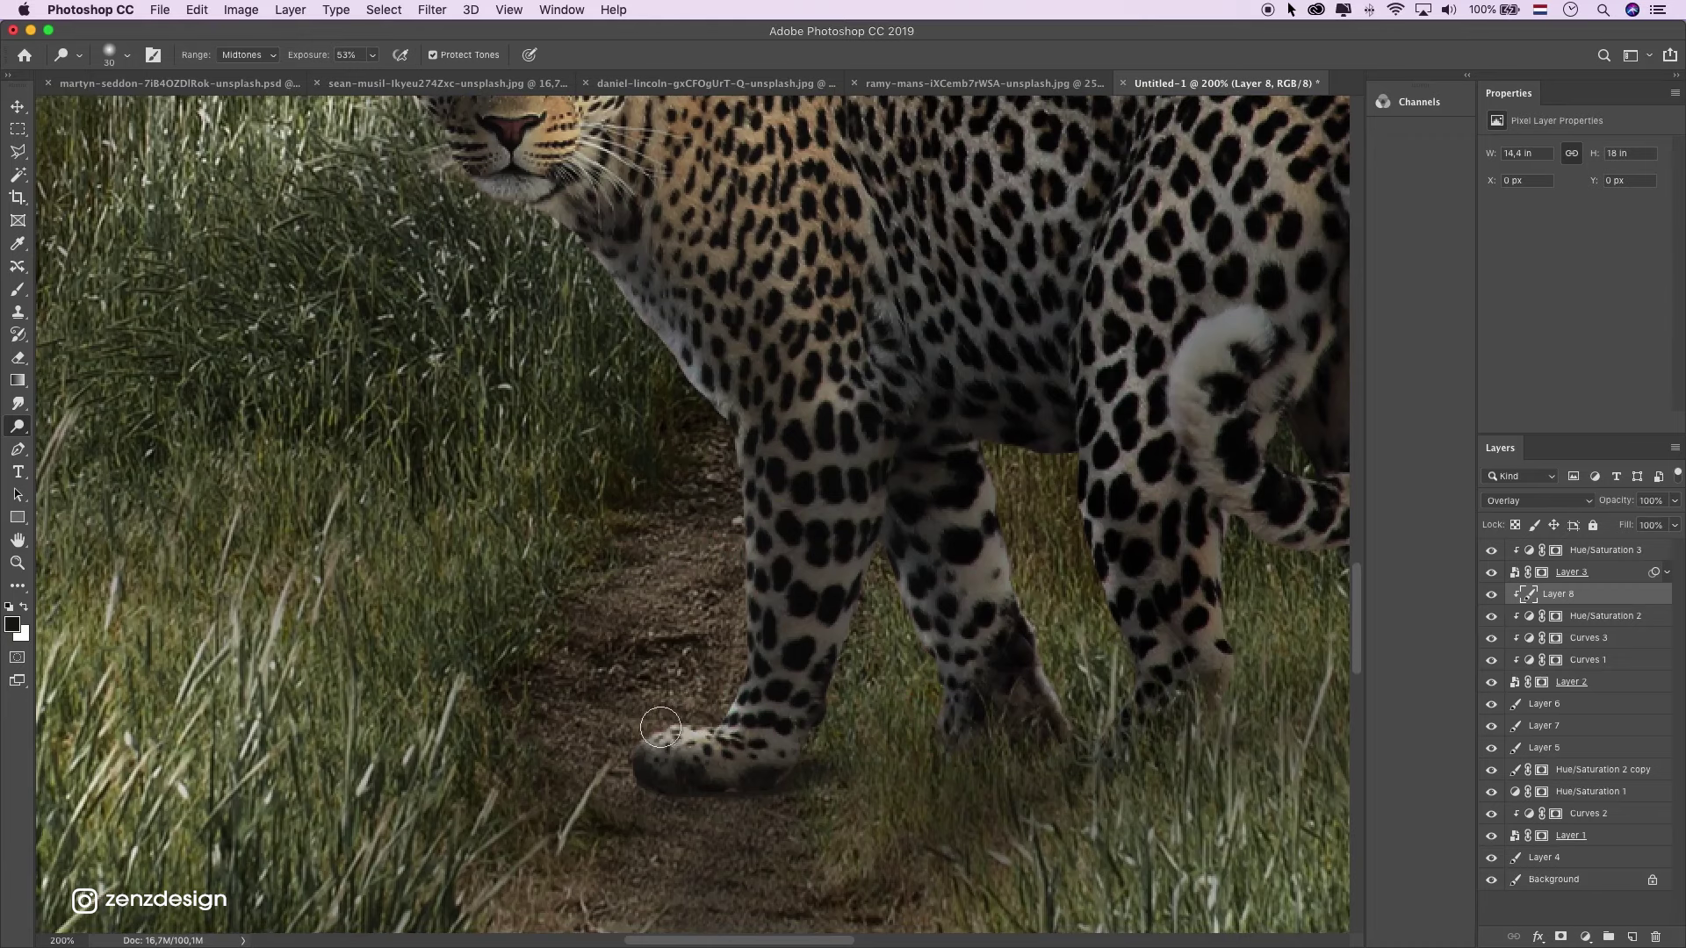
Review the leopard in the full scene and compare it with Layer 8 hidden and shown.
click(17, 563)
alt+click(881, 500)
alt+click(881, 500)
alt+click(880, 500)
alt+click(971, 479)
alt+click(971, 479)
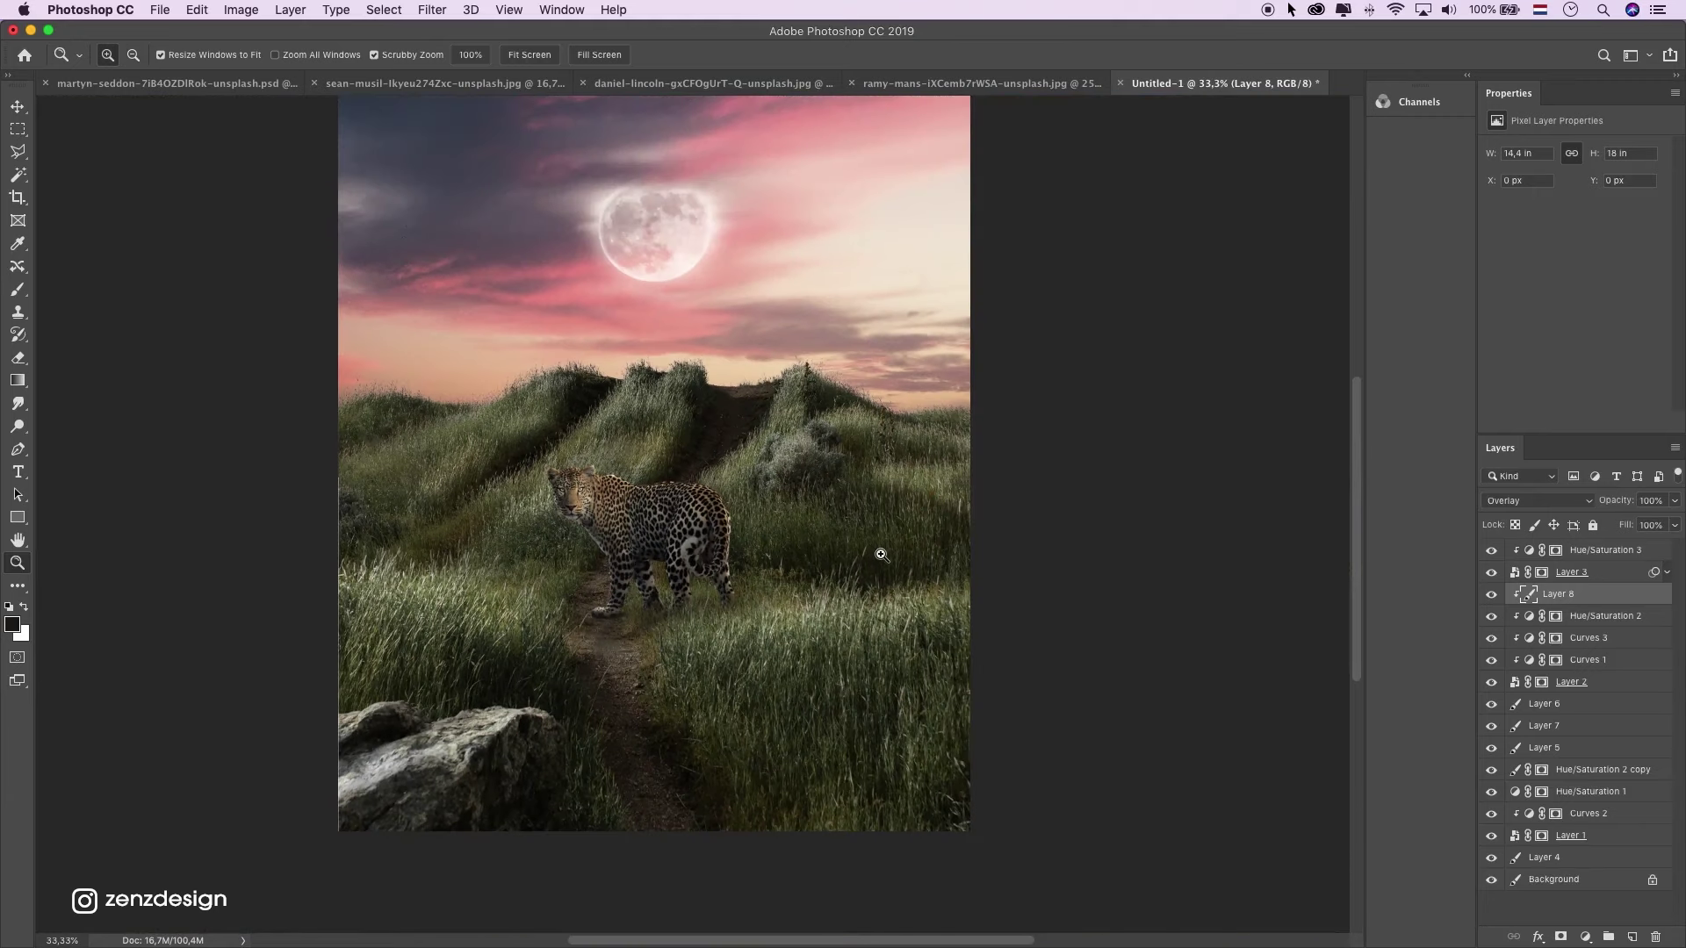
click(608, 549)
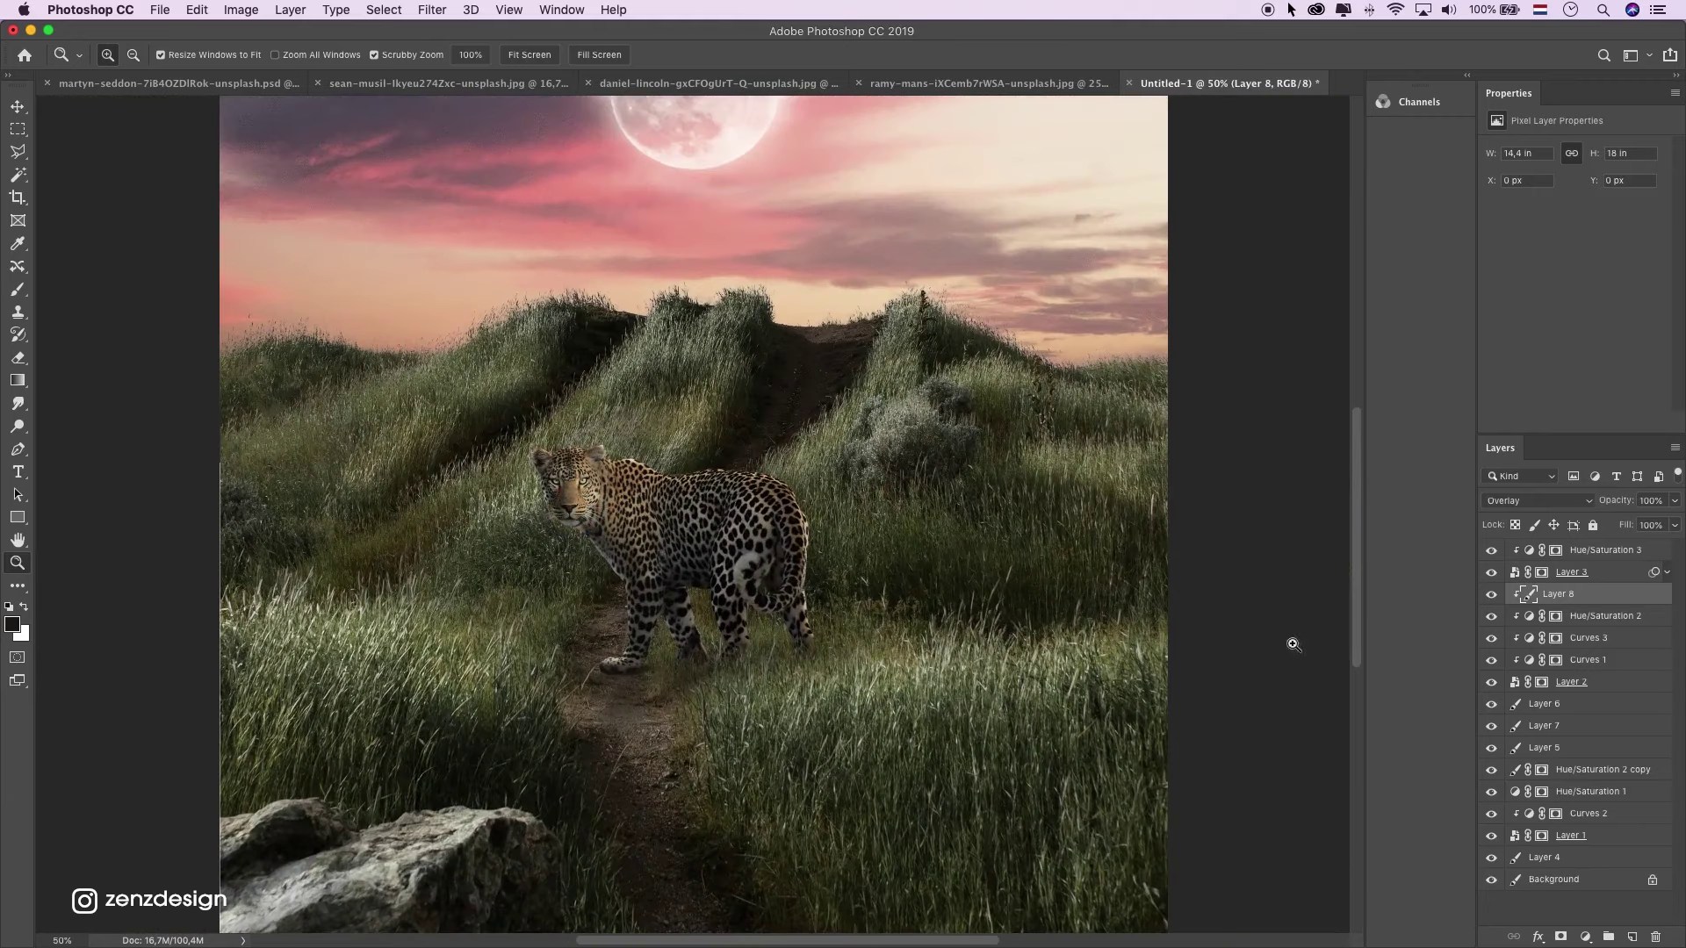
click(1492, 596)
click(1492, 597)
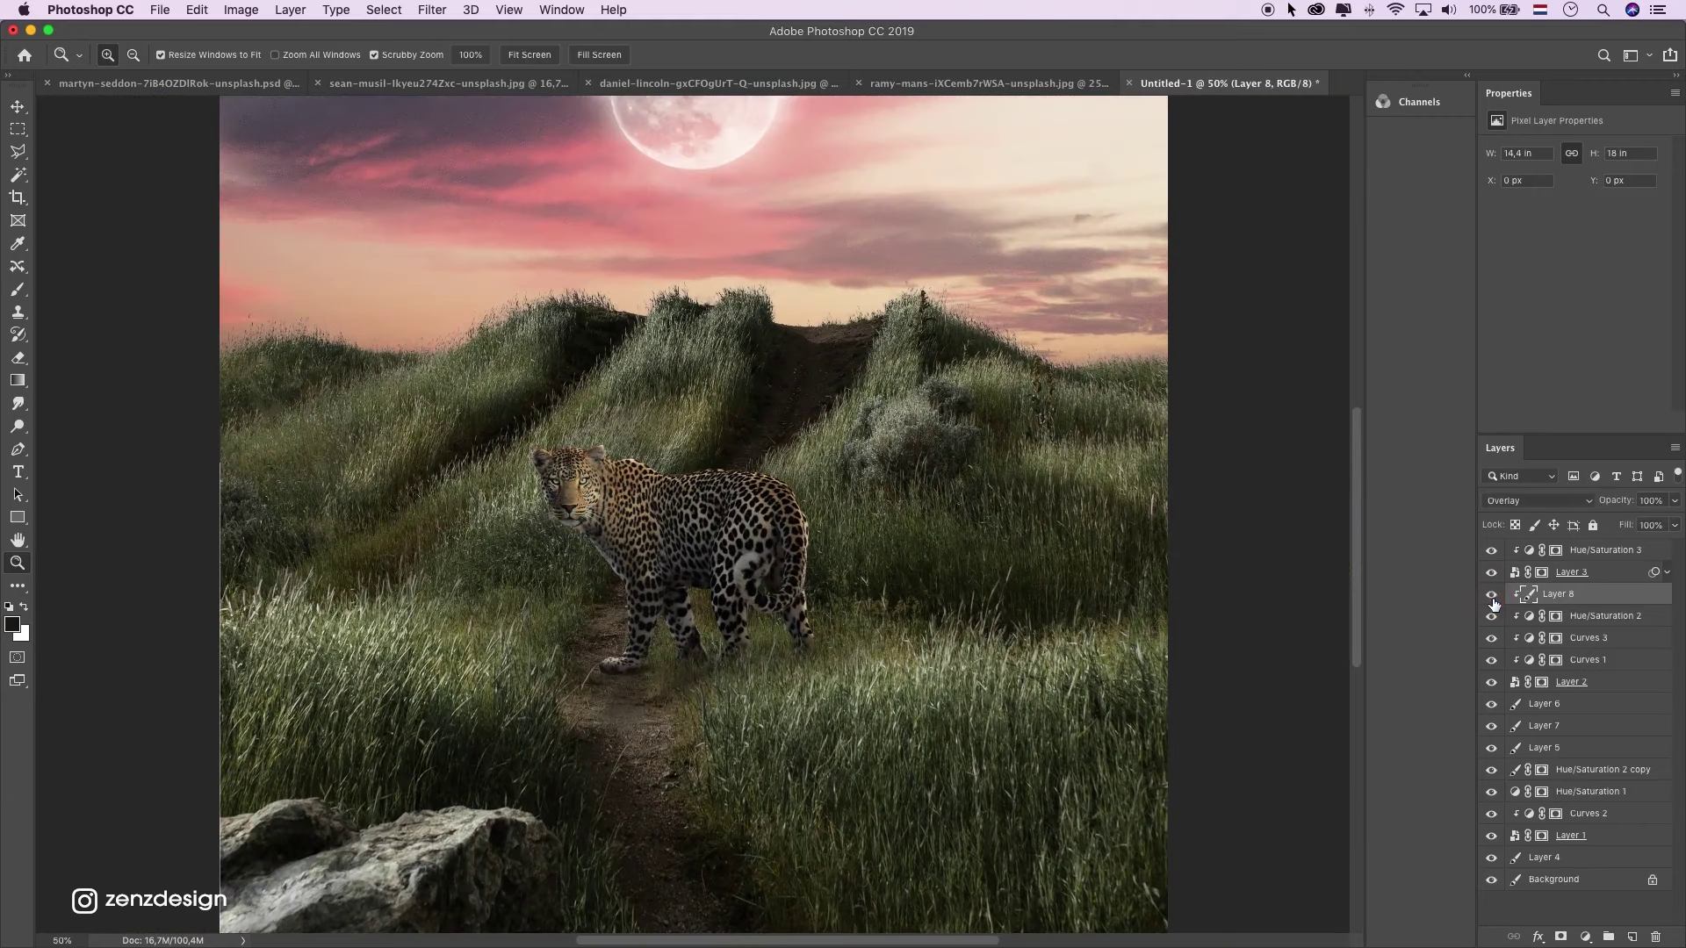
Reduce the opacity of Layer 8 to 68% and check the overall composition.
click(1671, 506)
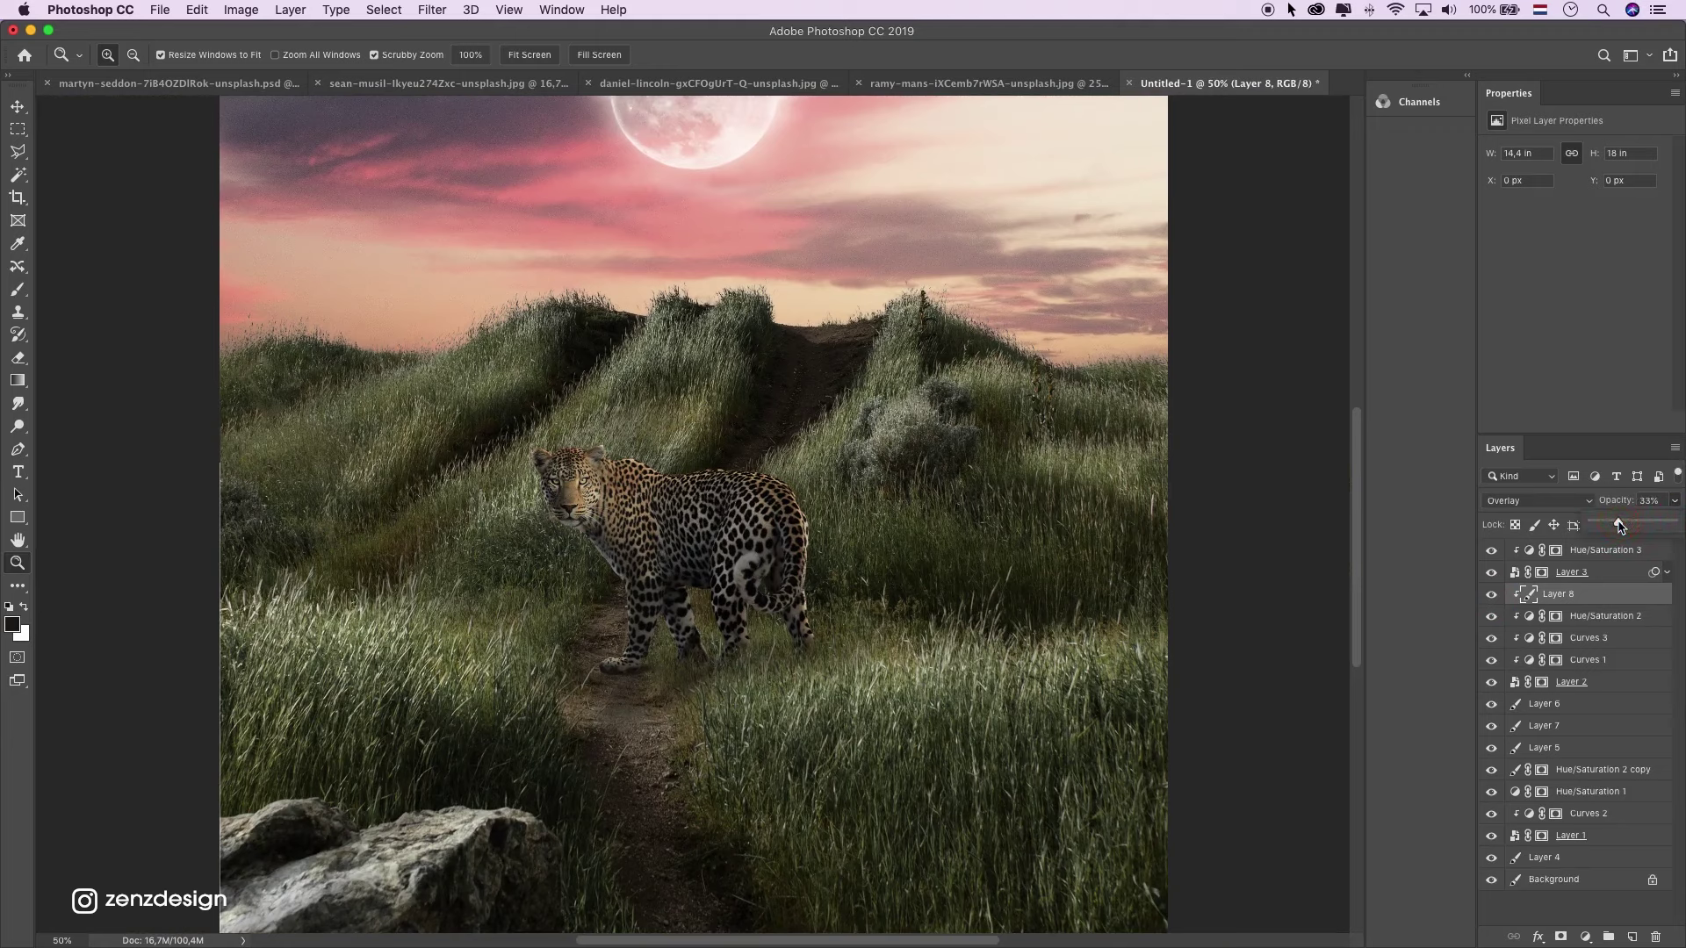
alt+click(756, 522)
alt+click(754, 520)
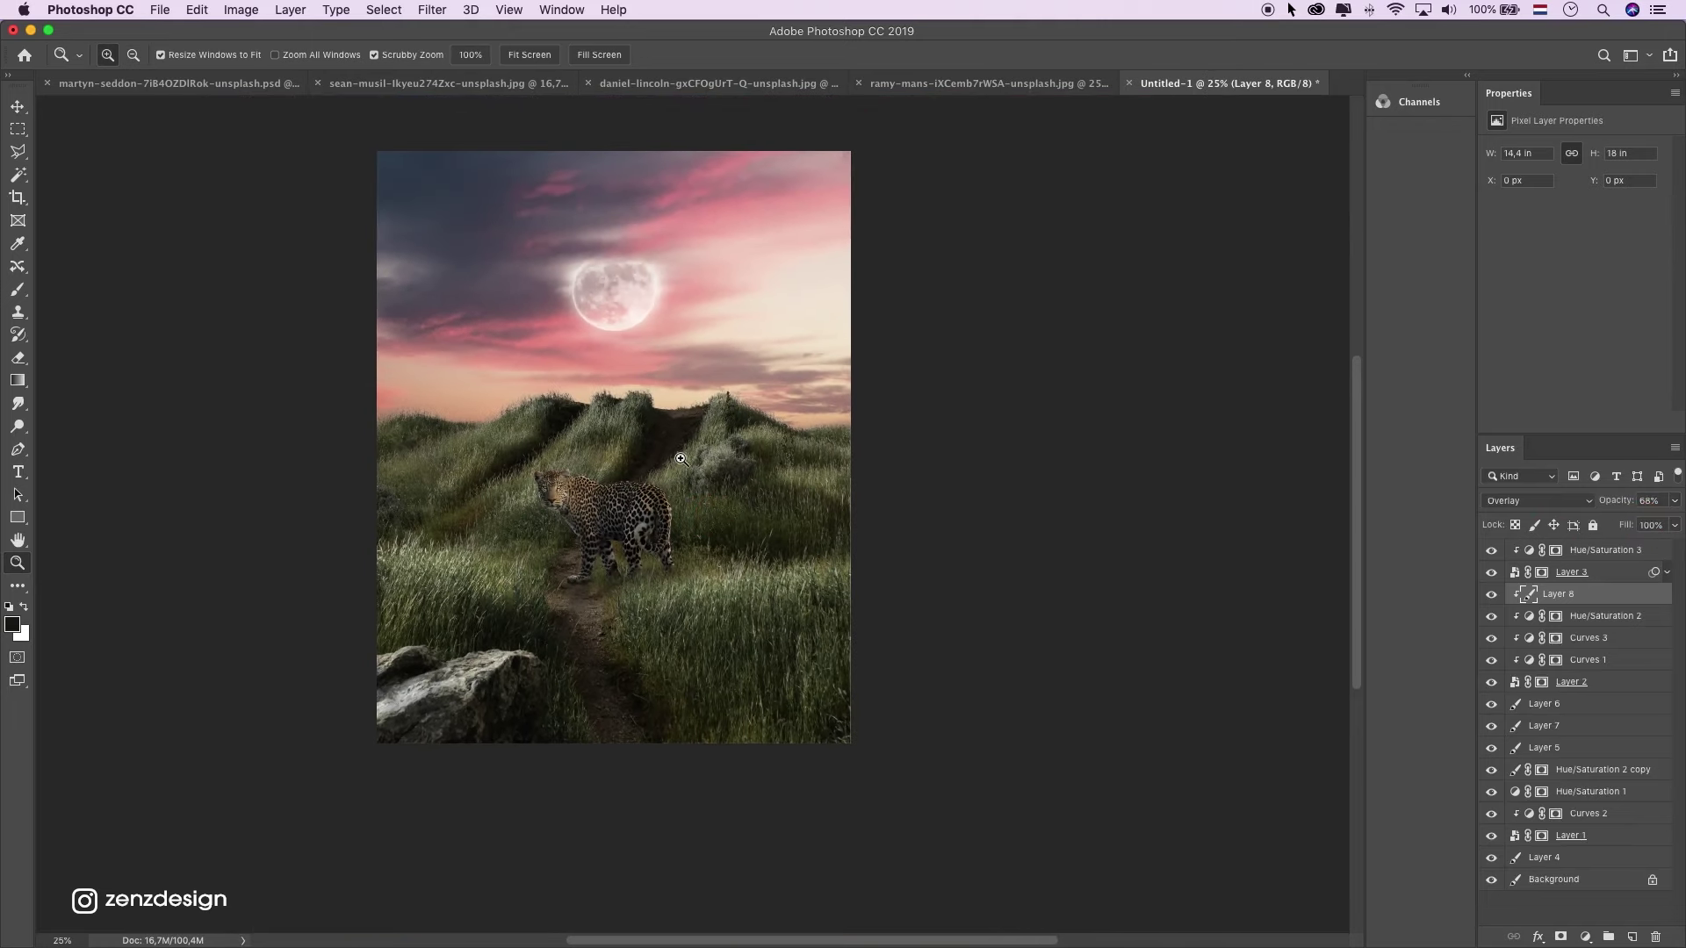
click(673, 420)
Add a new empty layer above the moon's Hue/Saturation 3 adjustment.
click(18, 107)
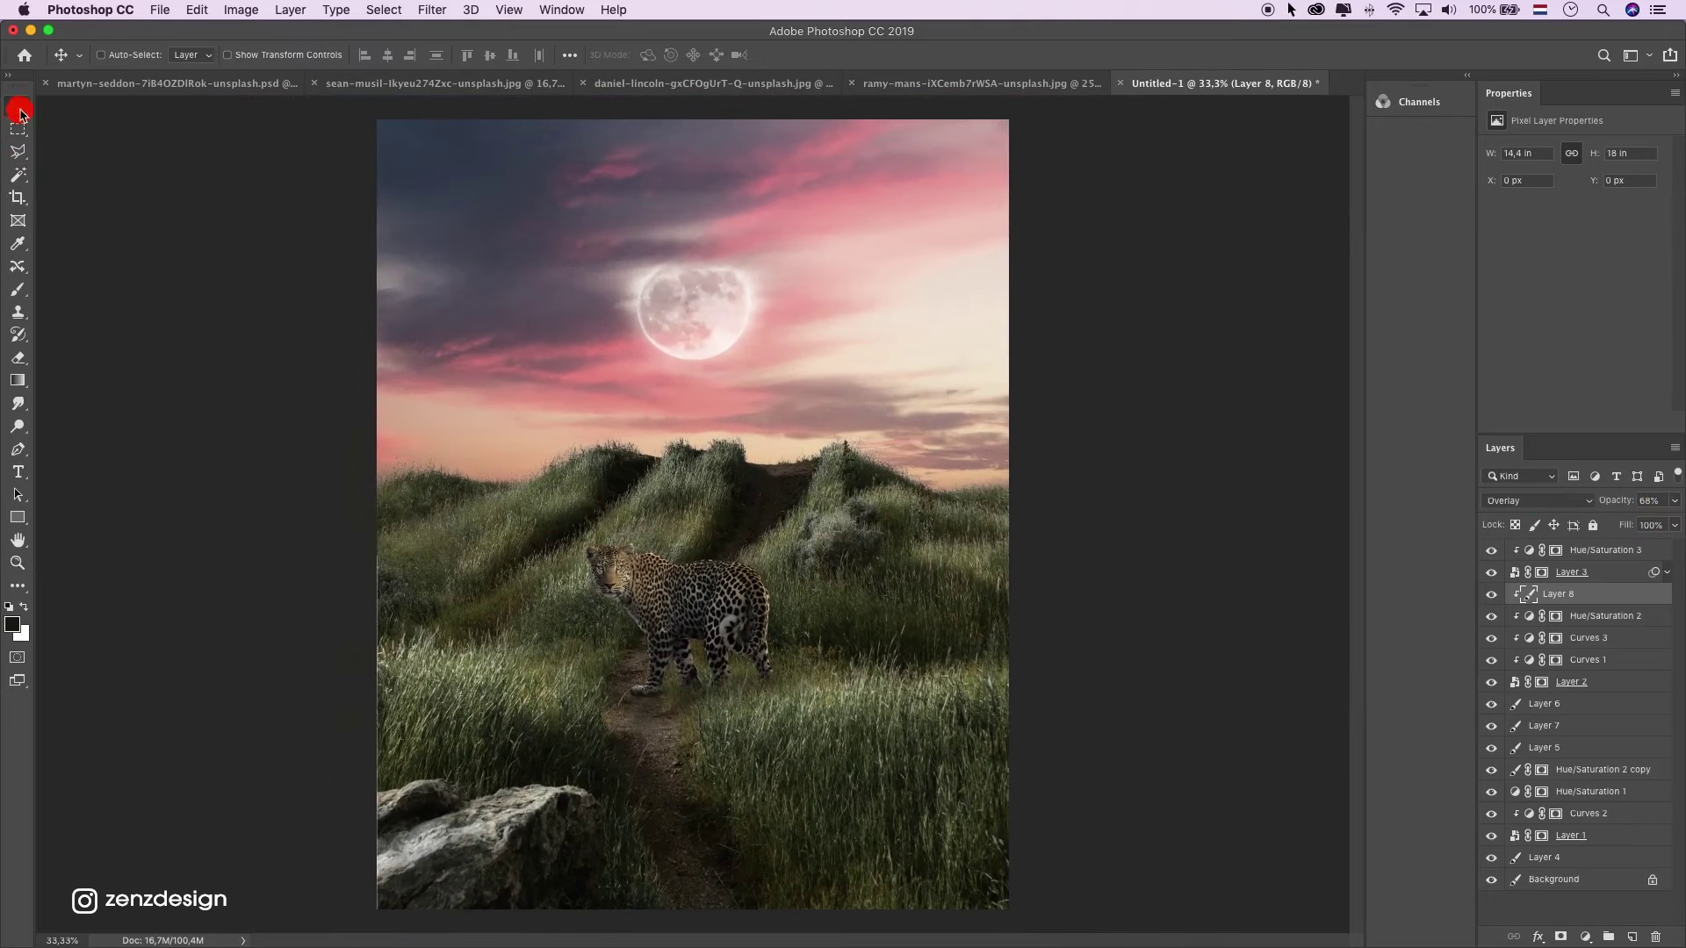
super+click(711, 310)
drag(725, 290, 723, 292)
click(1590, 553)
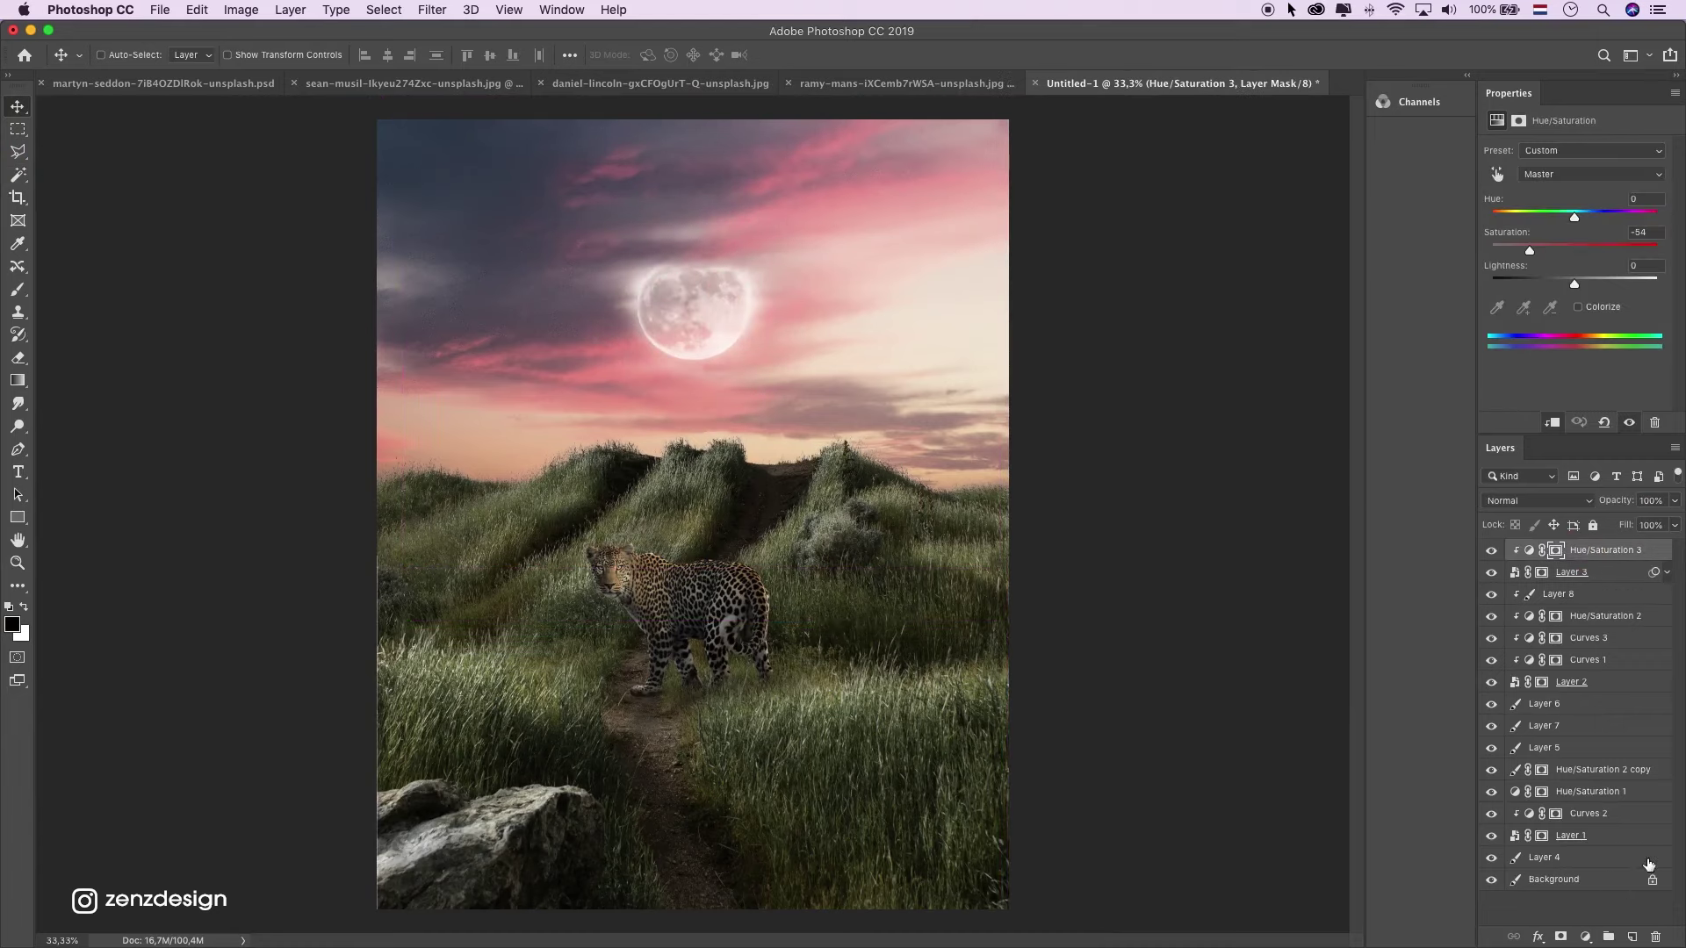
click(1632, 937)
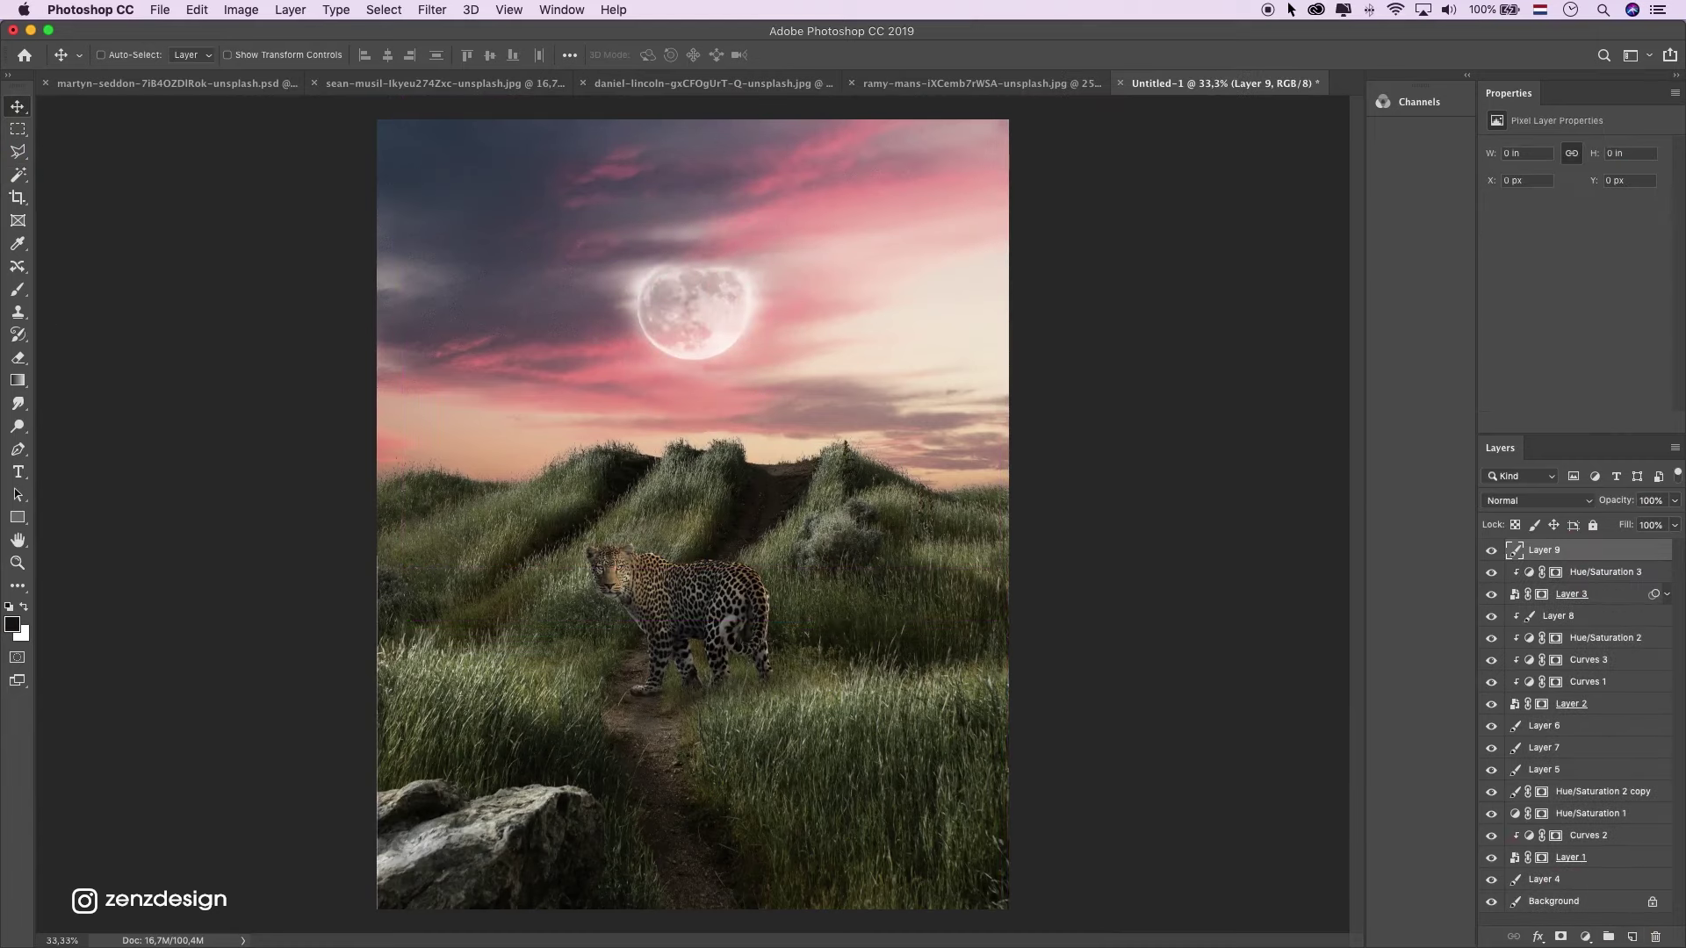
Sample the moon's colour as the background colour and shift it to a more saturated light pink.
key(i)
click(21, 633)
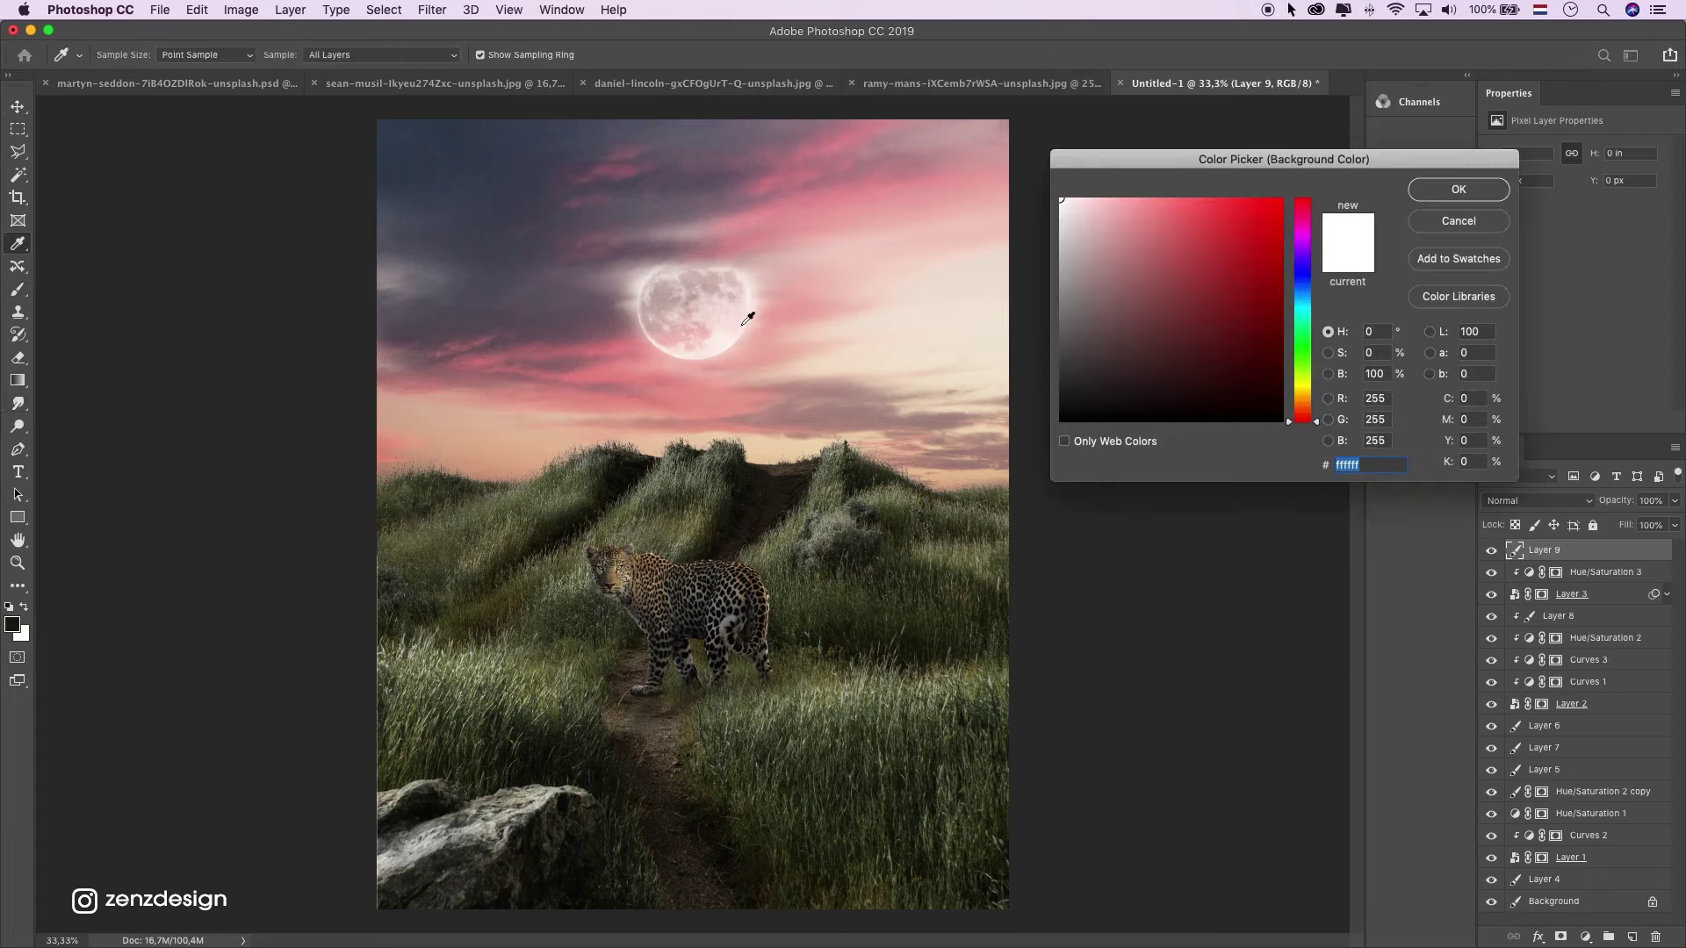
drag(710, 324, 710, 311)
drag(1080, 200, 1131, 182)
drag(713, 301, 732, 320)
drag(1108, 230, 1127, 191)
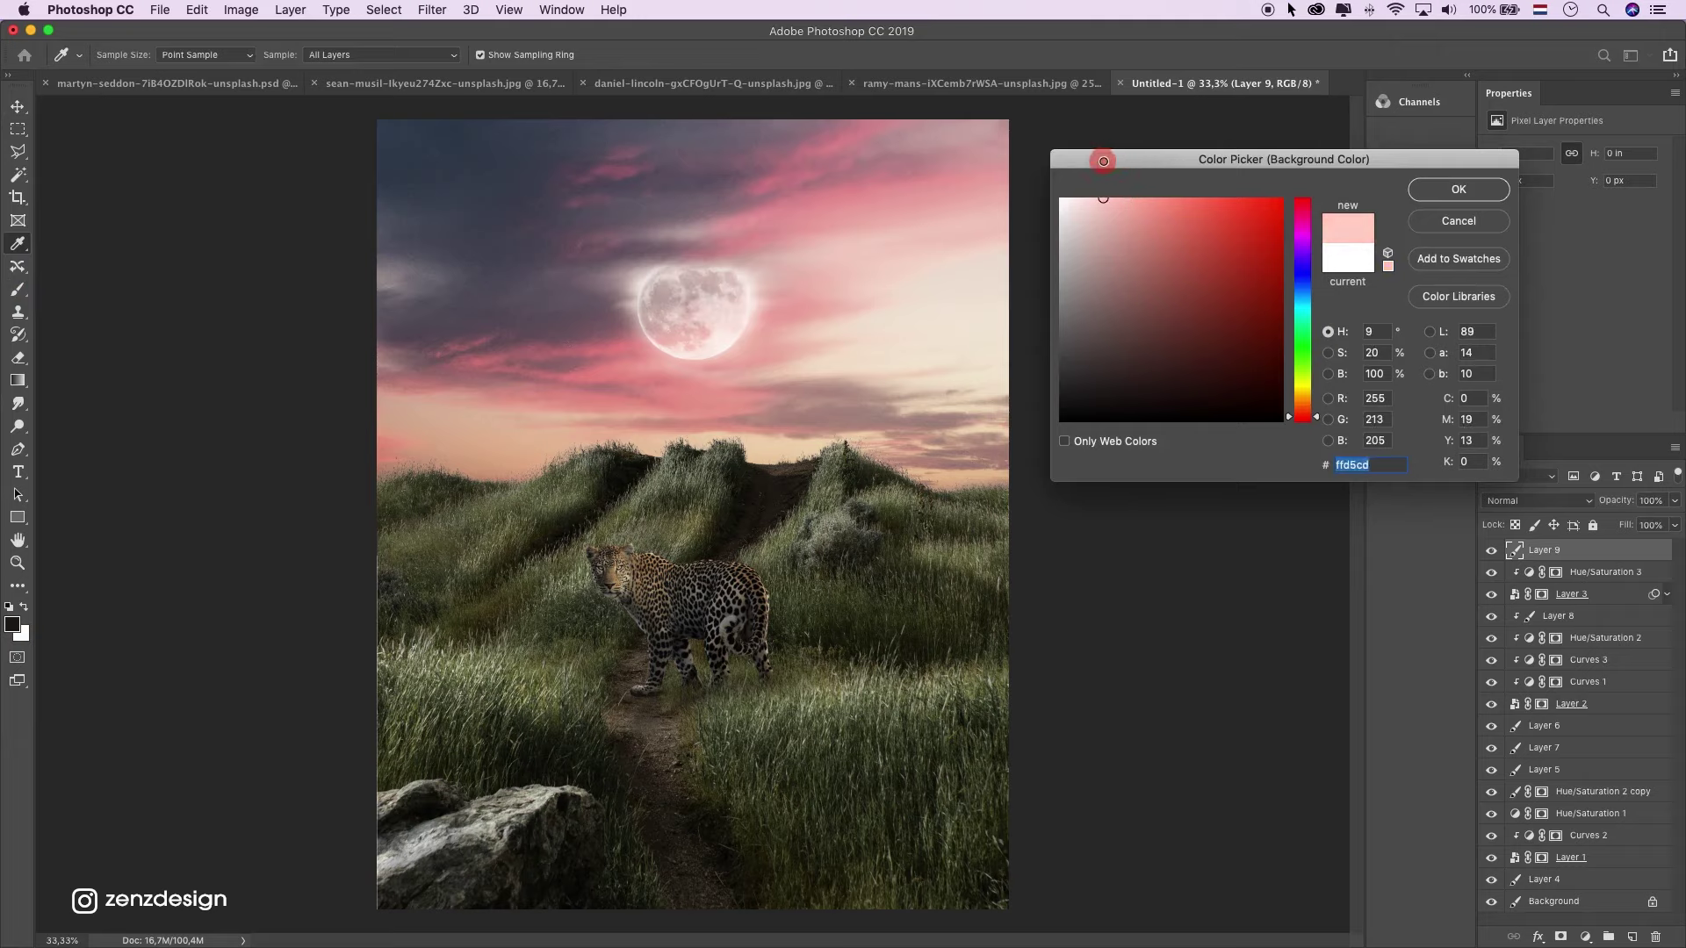
click(1458, 189)
Set up a Soft Round brush at 900 px with 0% hardness, 100% opacity and 100% flow.
key(b)
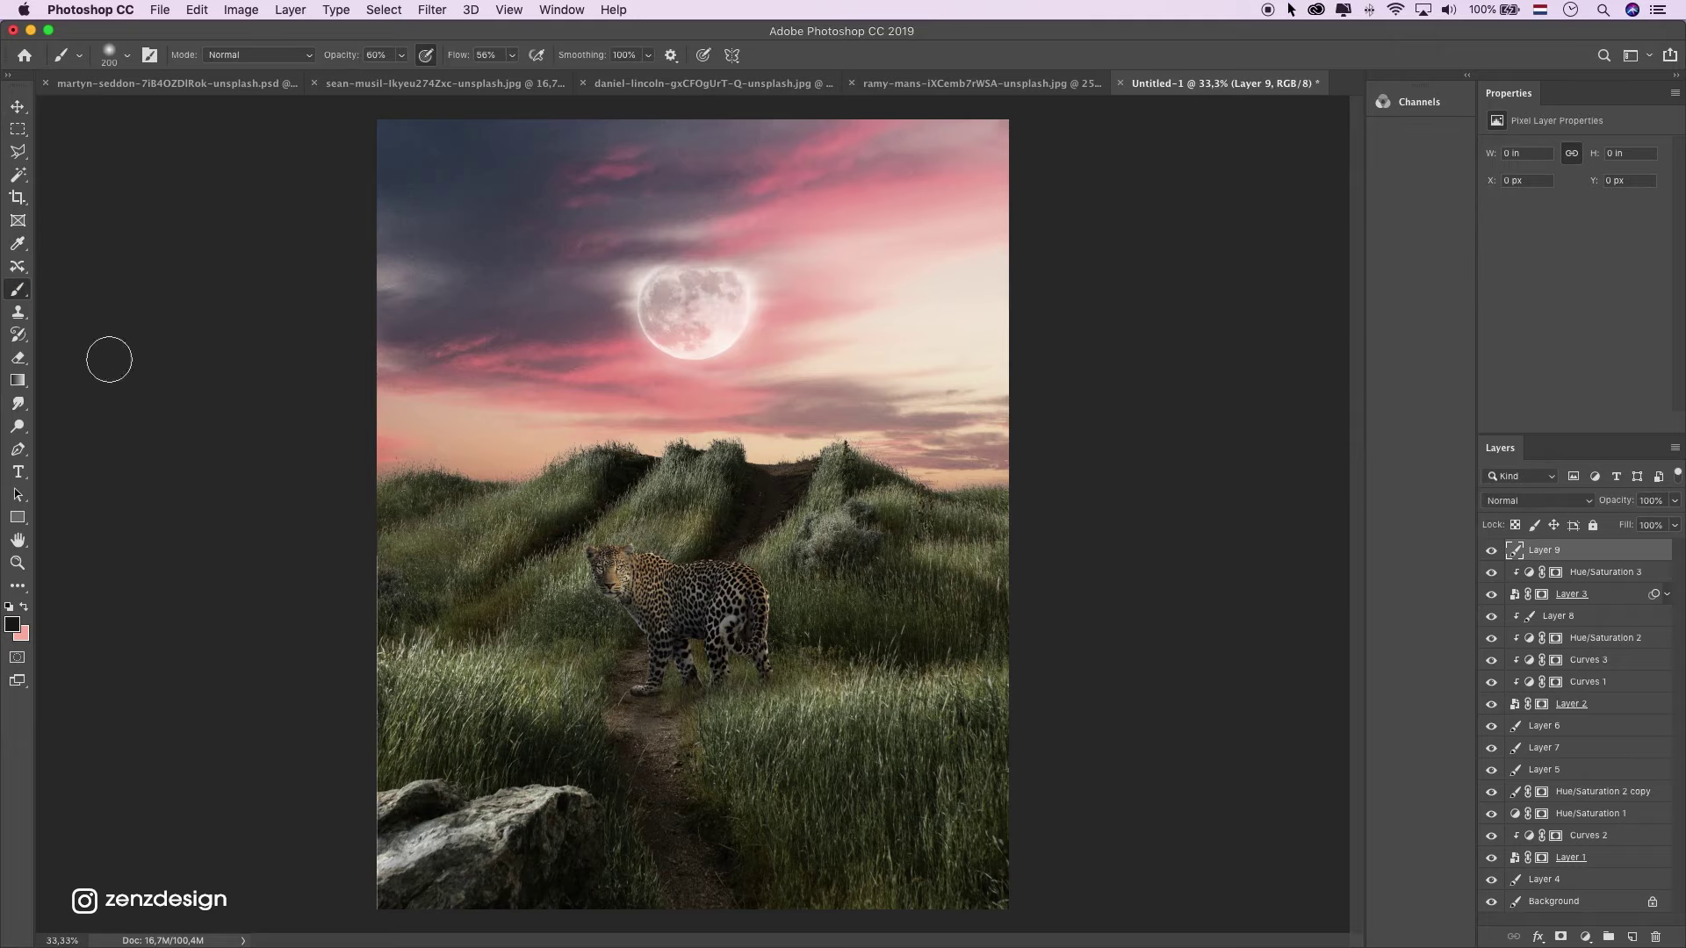
click(402, 54)
click(511, 55)
click(112, 55)
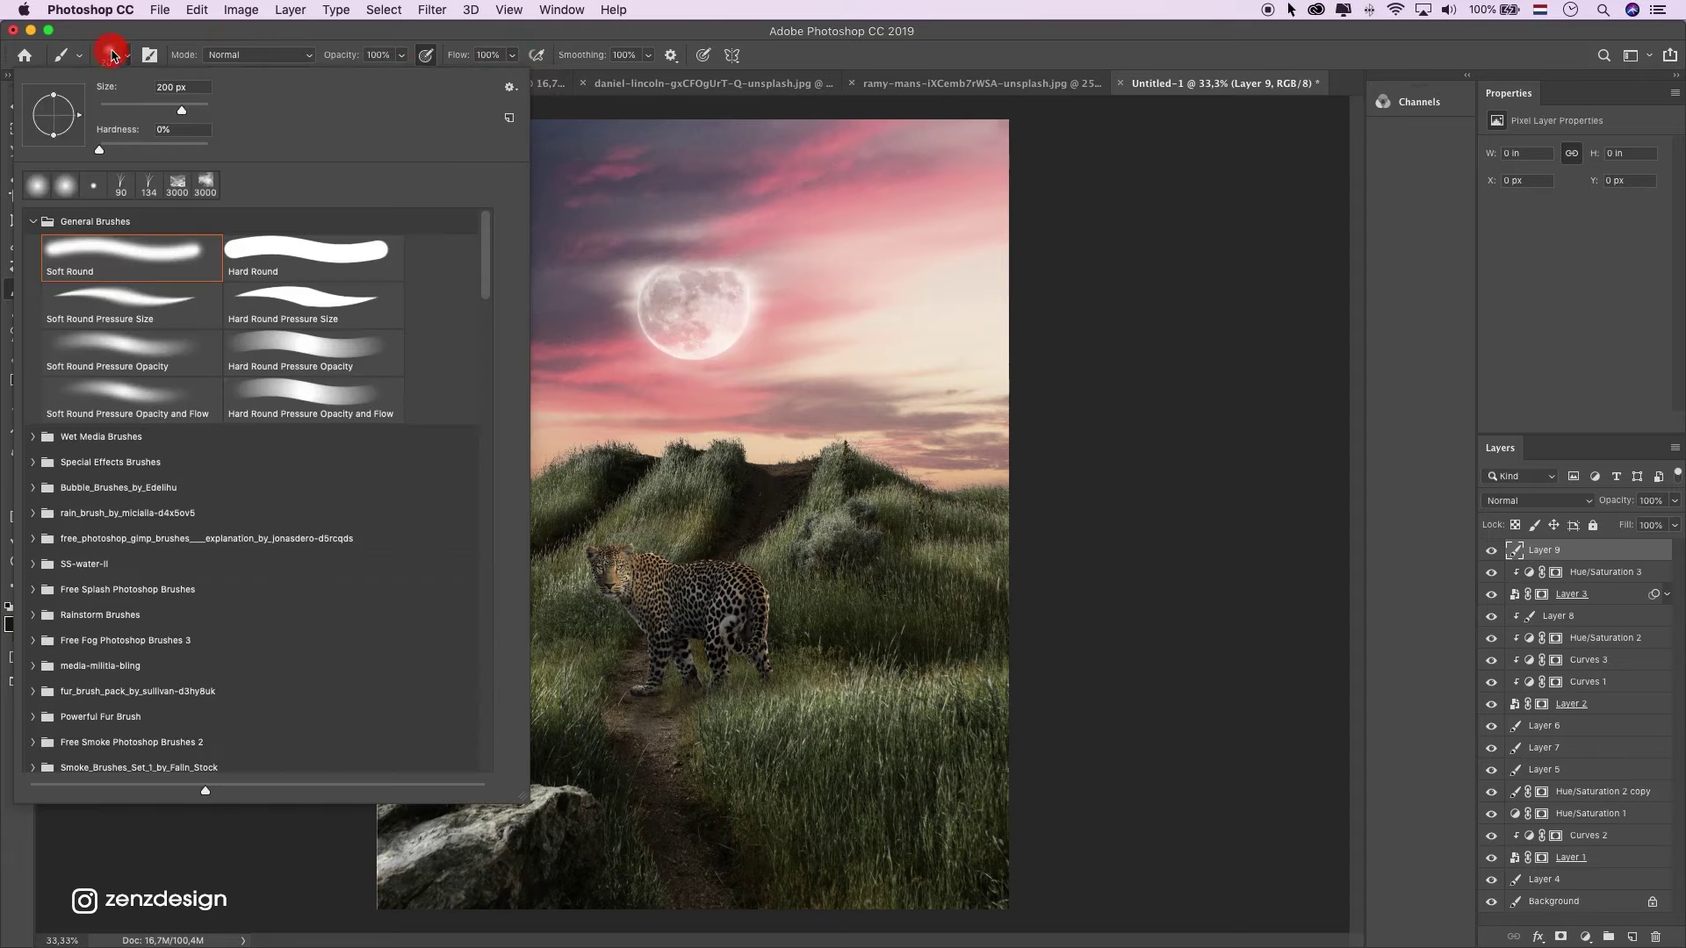
click(349, 41)
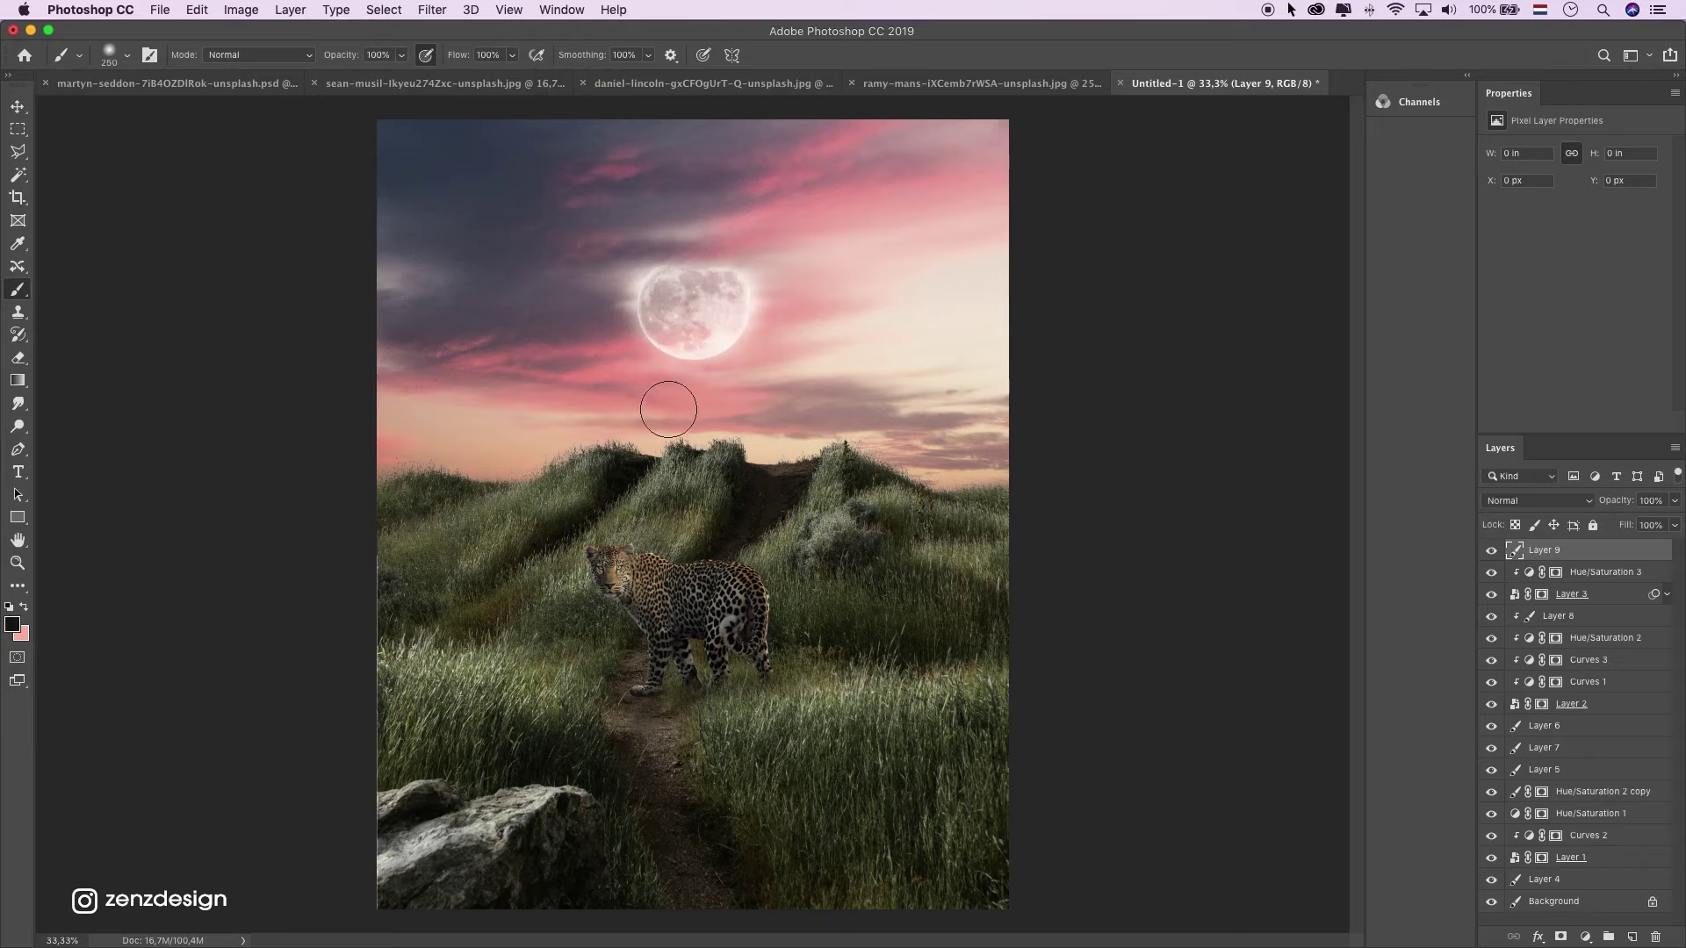
key(bracketright)
key(bracketright)
key(bracketright)
key(bracketright)
key(bracketright)
key(bracketright)
key(bracketright)
Make pink the foreground colour and place a single soft glow dab over the moon, undoing the test dabs.
click(638, 398)
key(super+z)
click(25, 608)
click(743, 399)
key(super+z)
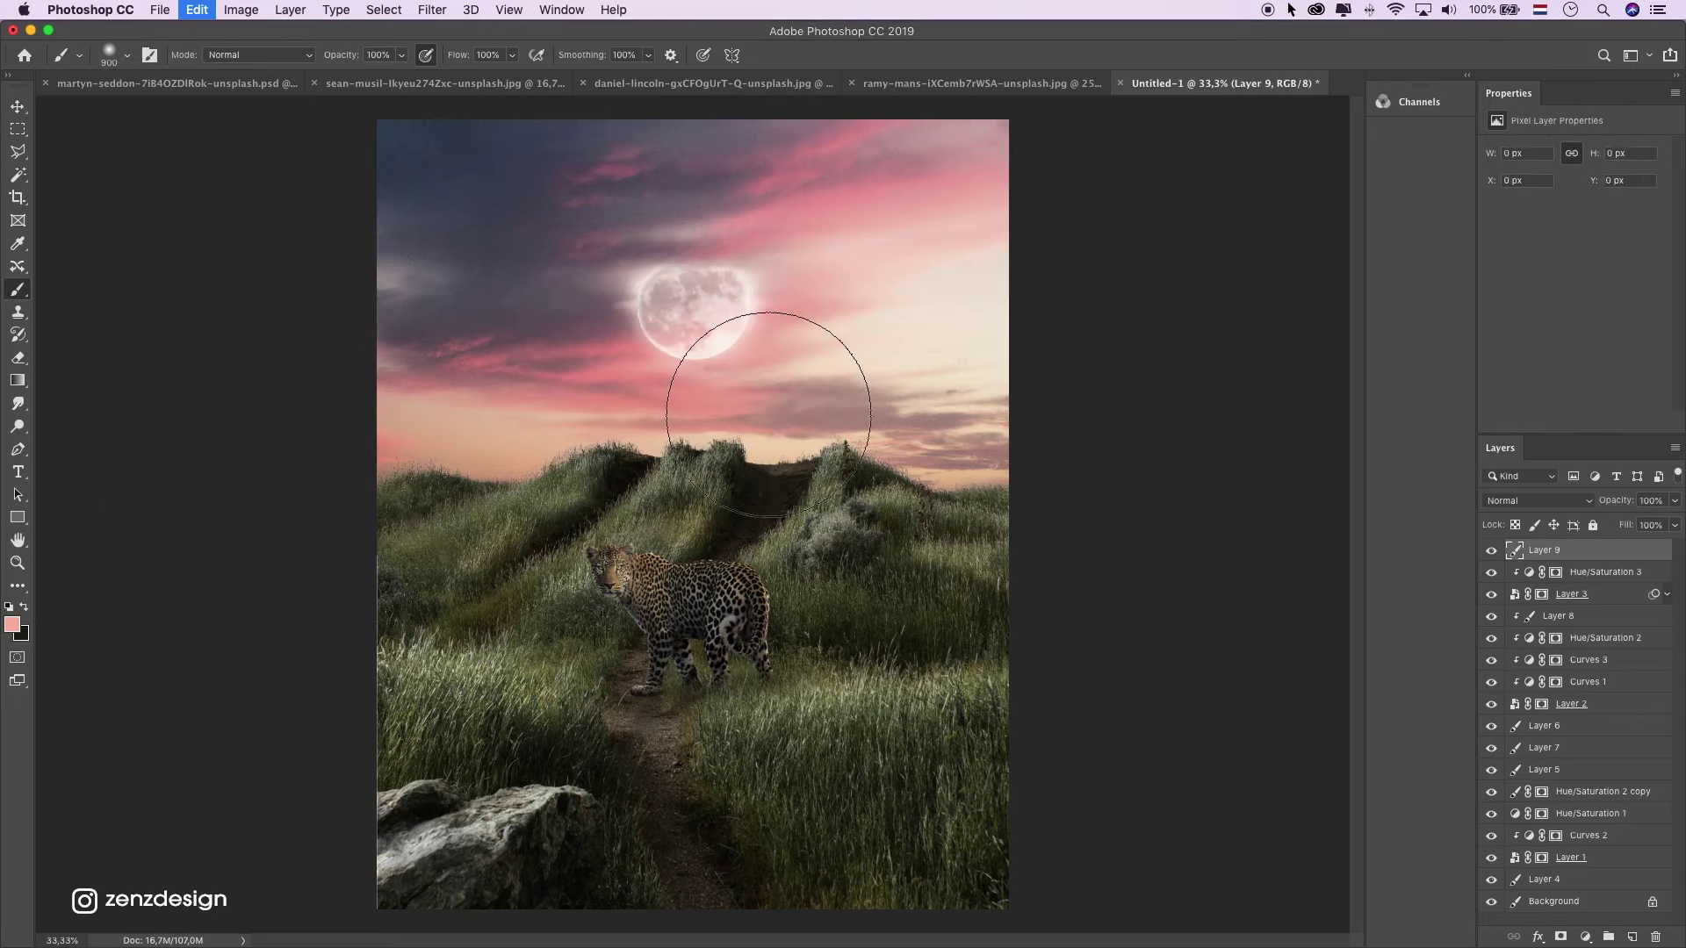
click(636, 337)
Set the pink glow layer's blend mode to Screen and move the glow over the moon's centre.
key(v)
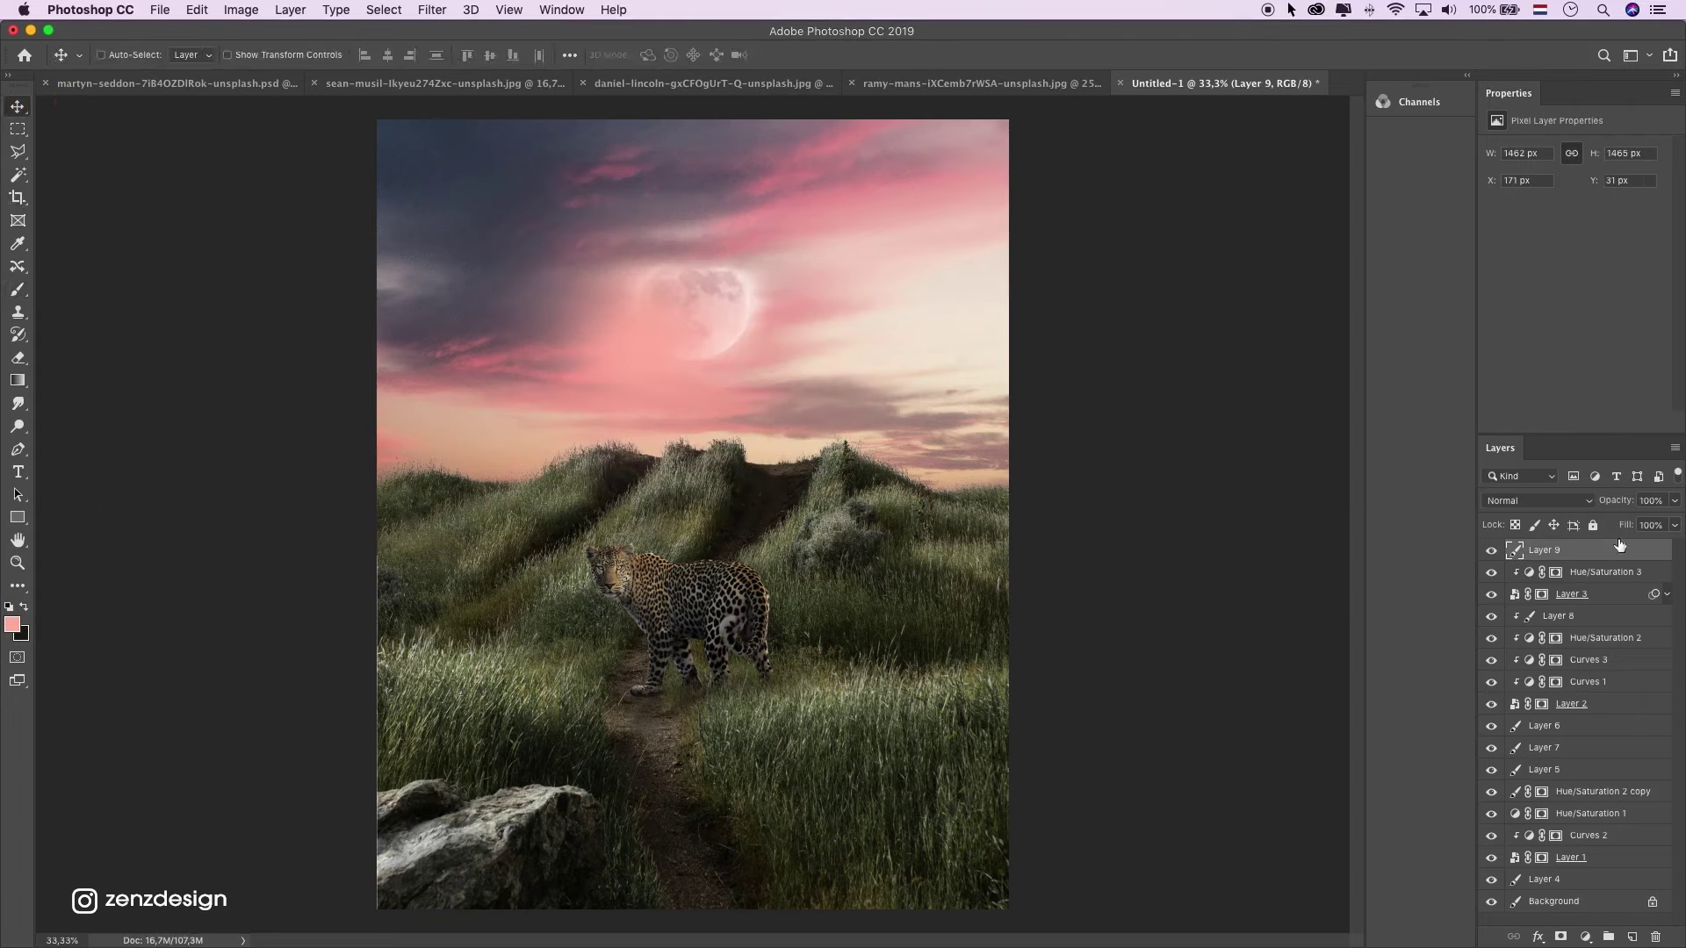
click(1537, 501)
click(1519, 627)
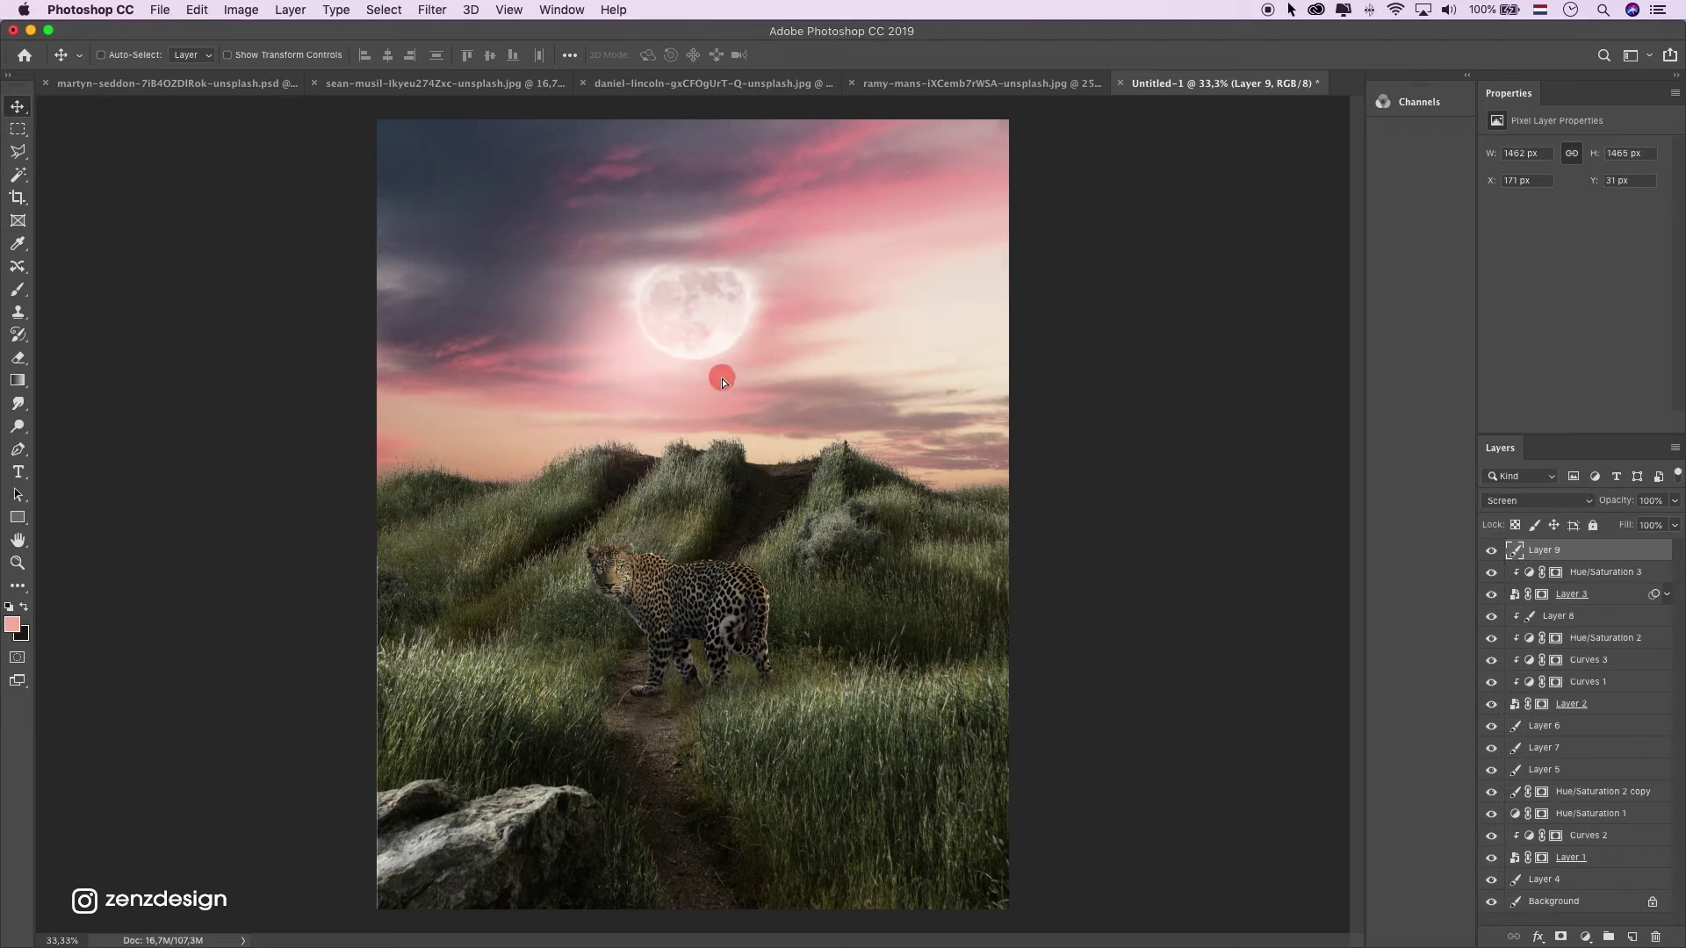
drag(724, 379, 776, 356)
Scale the glow down to 1169 px wide and recentre it on the moon.
key(super+t)
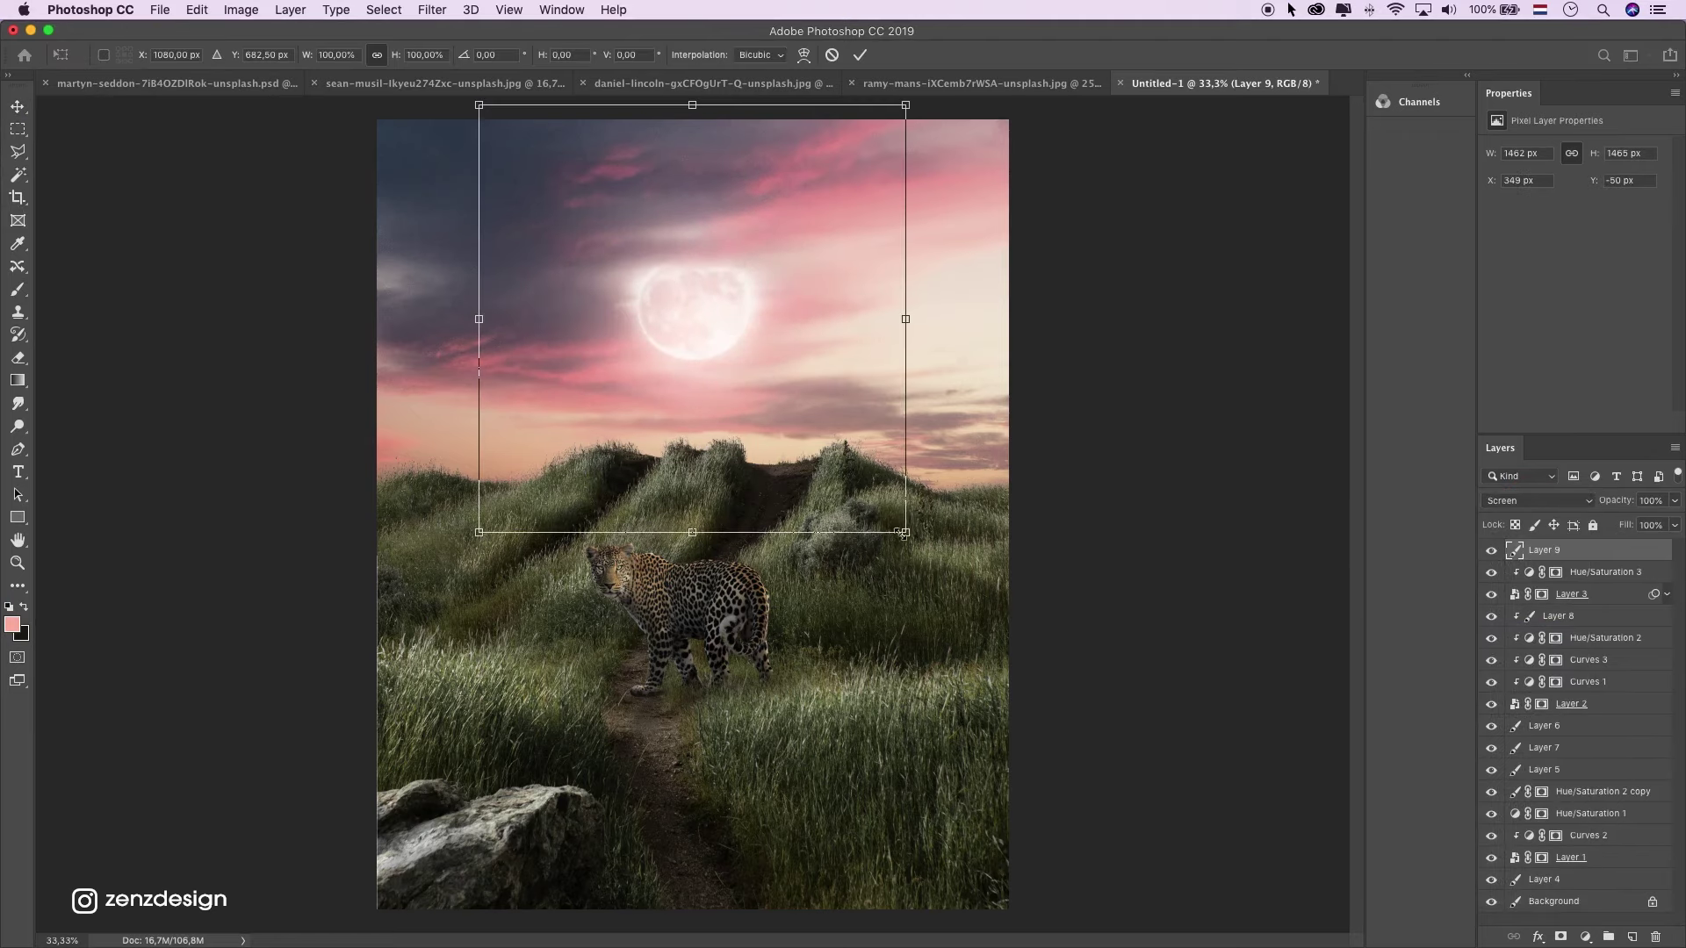
drag(904, 532, 864, 493)
drag(734, 291, 736, 305)
key(Return)
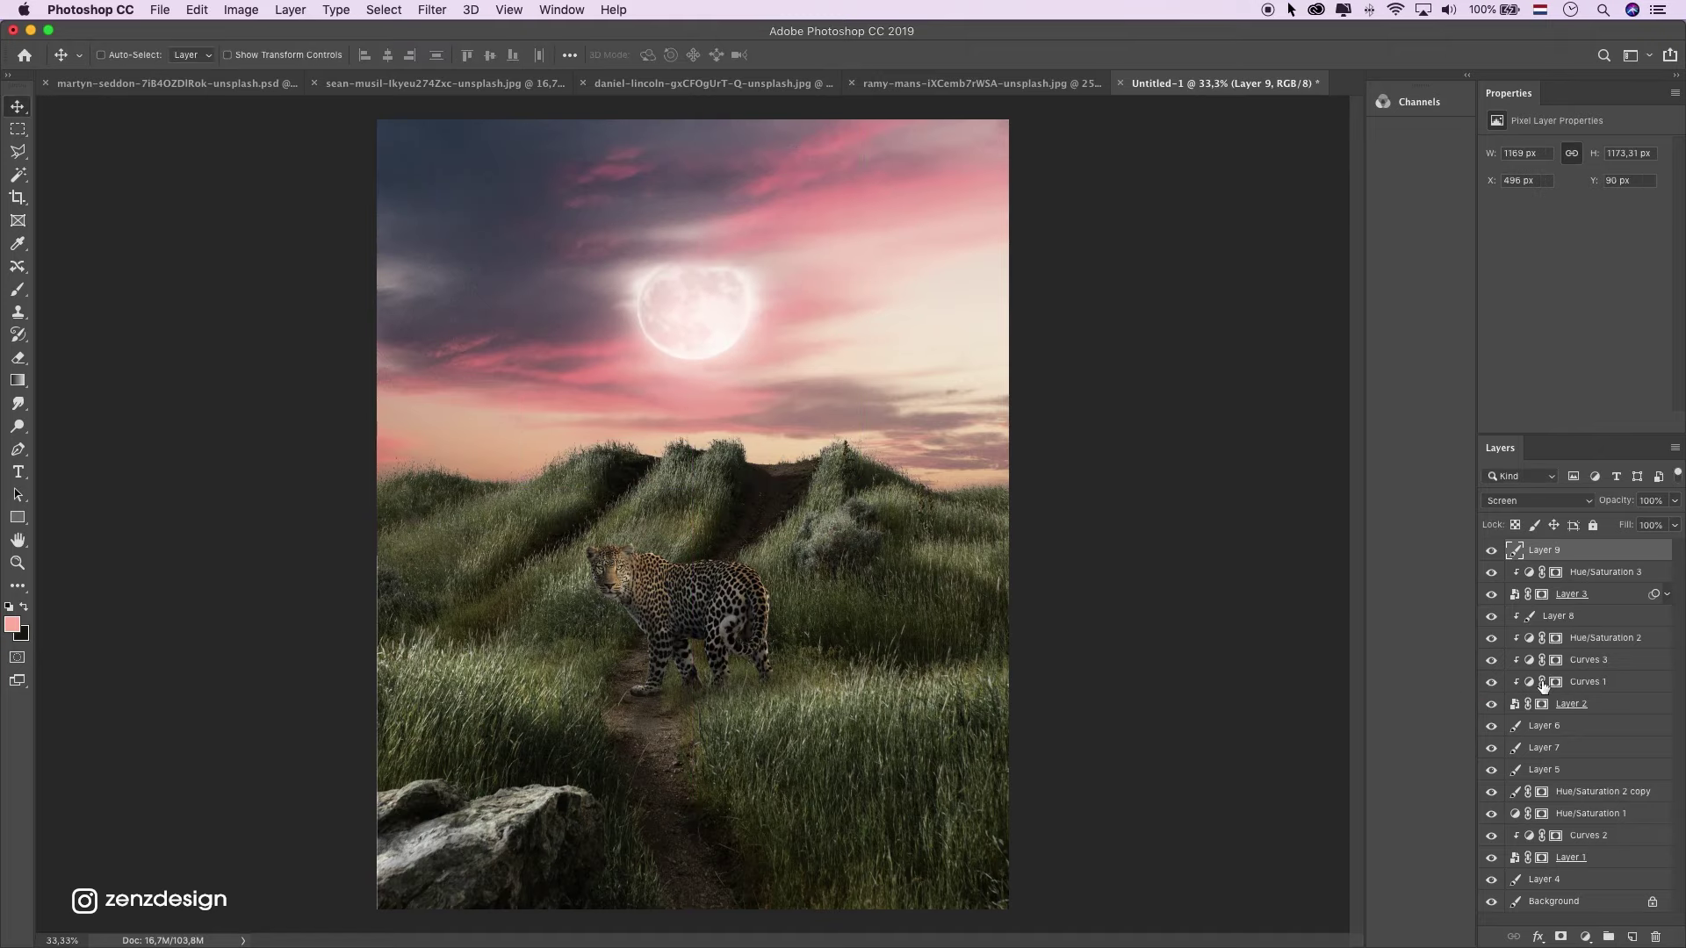
Create a new layer above the moon glow and set the foreground colour to coral red #ff7761.
click(1630, 937)
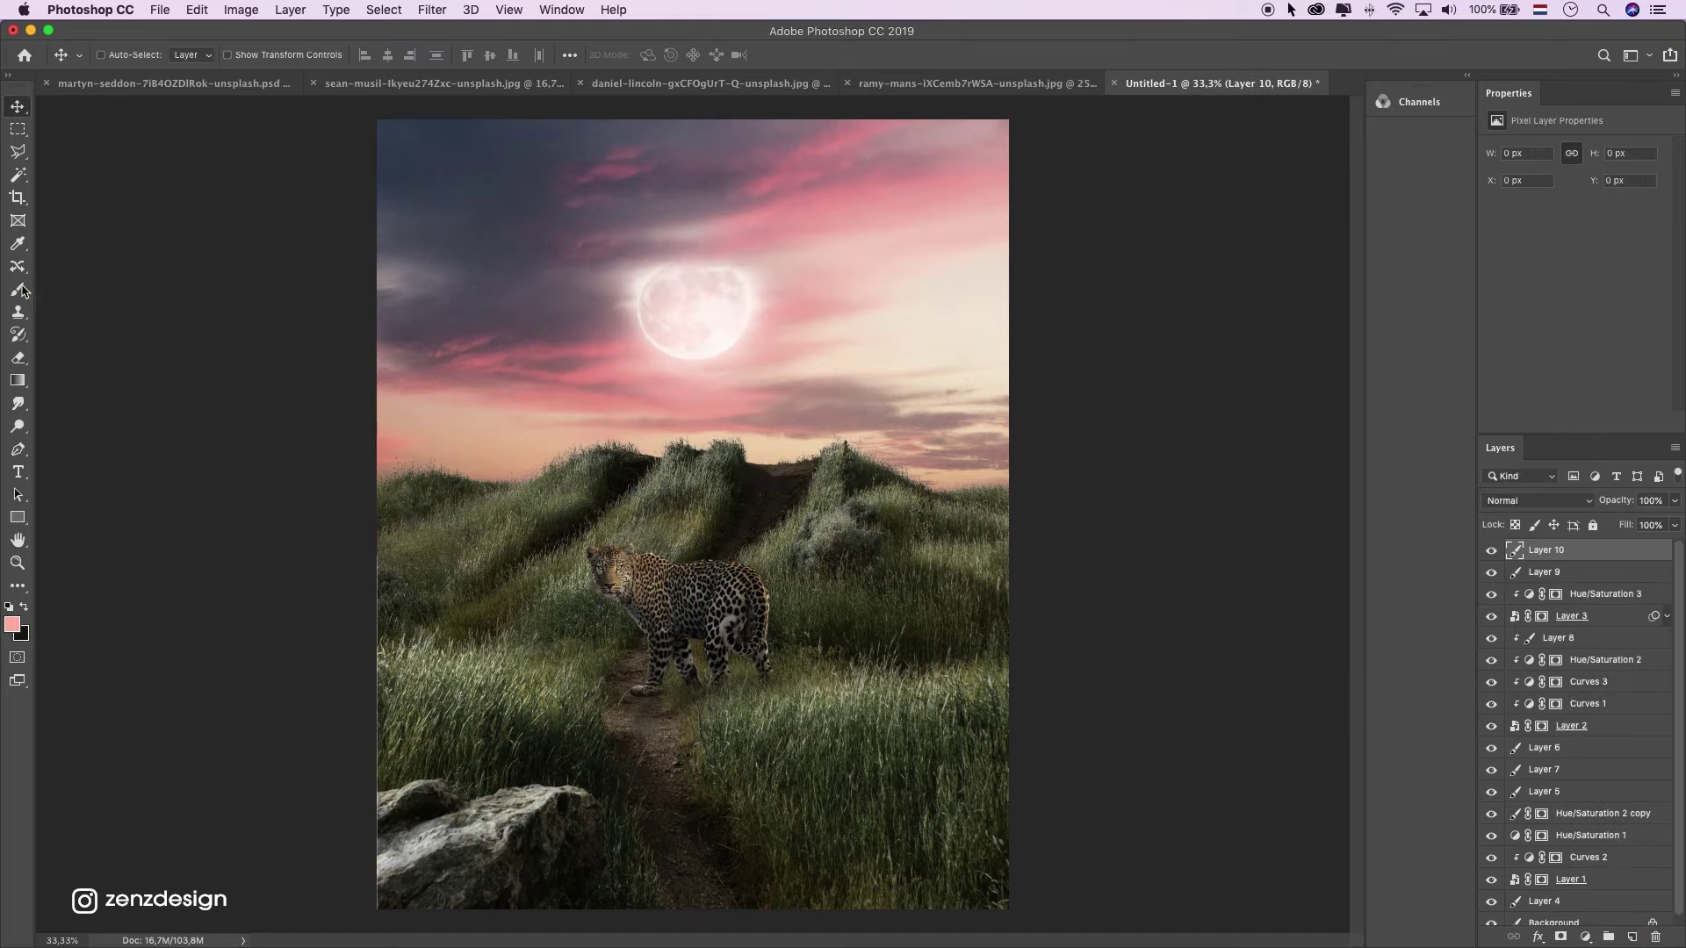
click(18, 243)
click(13, 625)
click(695, 396)
mouse_move(1153, 237)
mouse_down()
mouse_move(1166, 181)
mouse_move(1199, 184)
mouse_up()
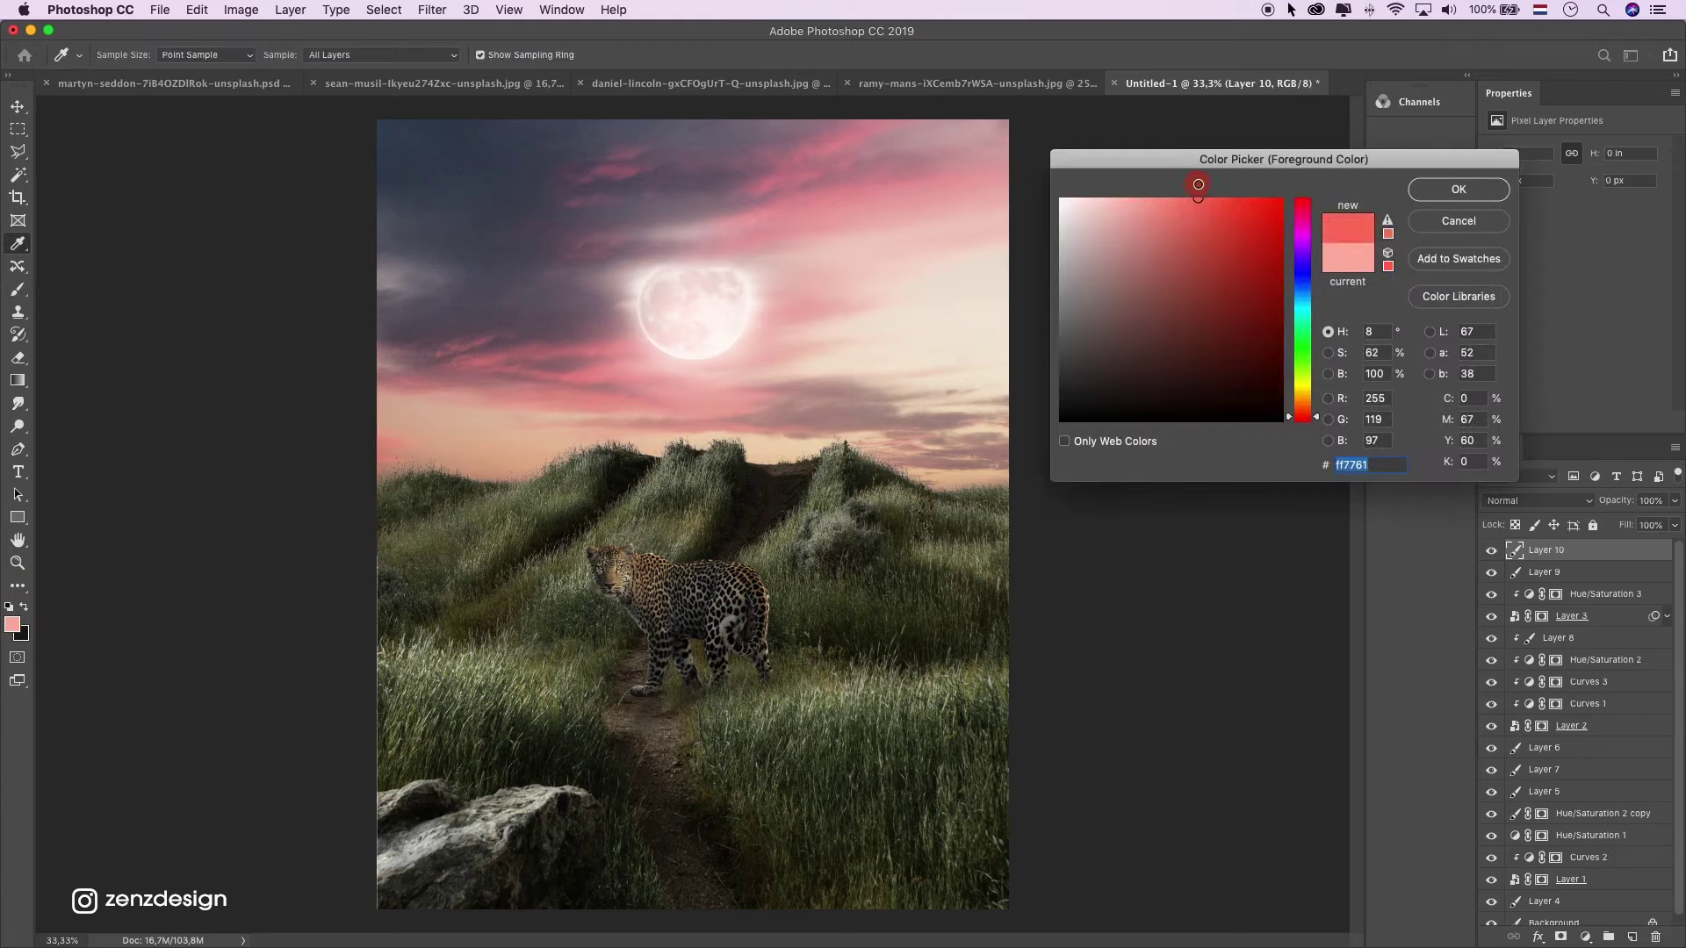
click(1475, 189)
Dab one 900 px soft brush glow over the hilltops and set its layer's blend mode to Overlay.
key(b)
click(681, 456)
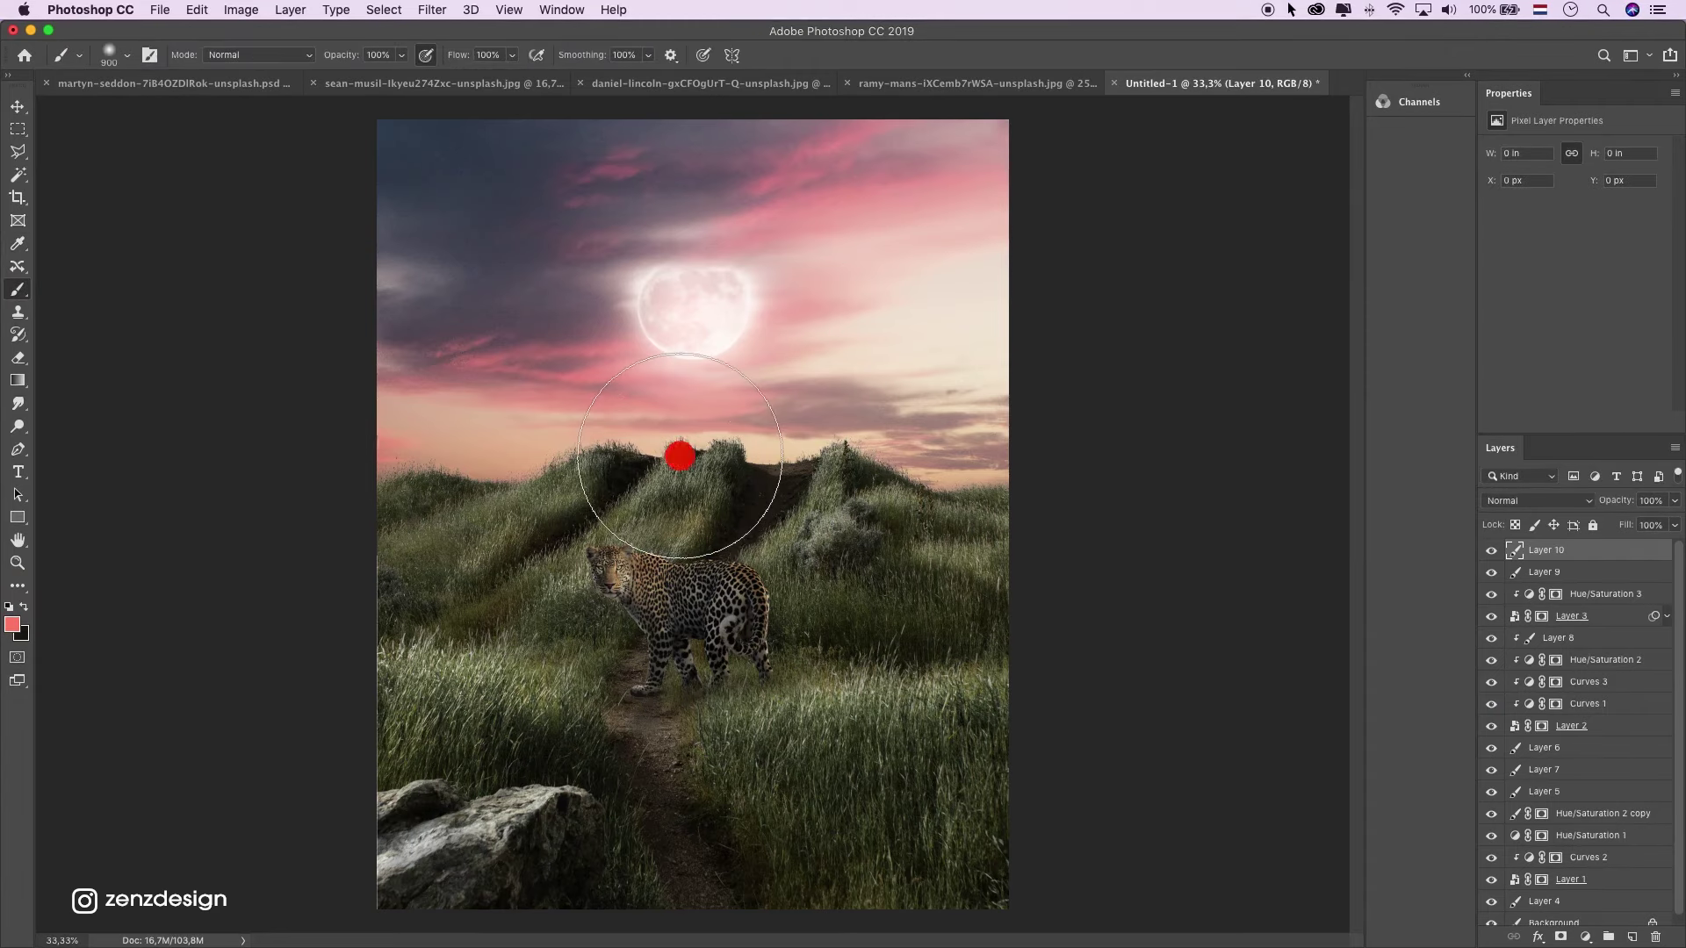
click(16, 102)
click(1536, 501)
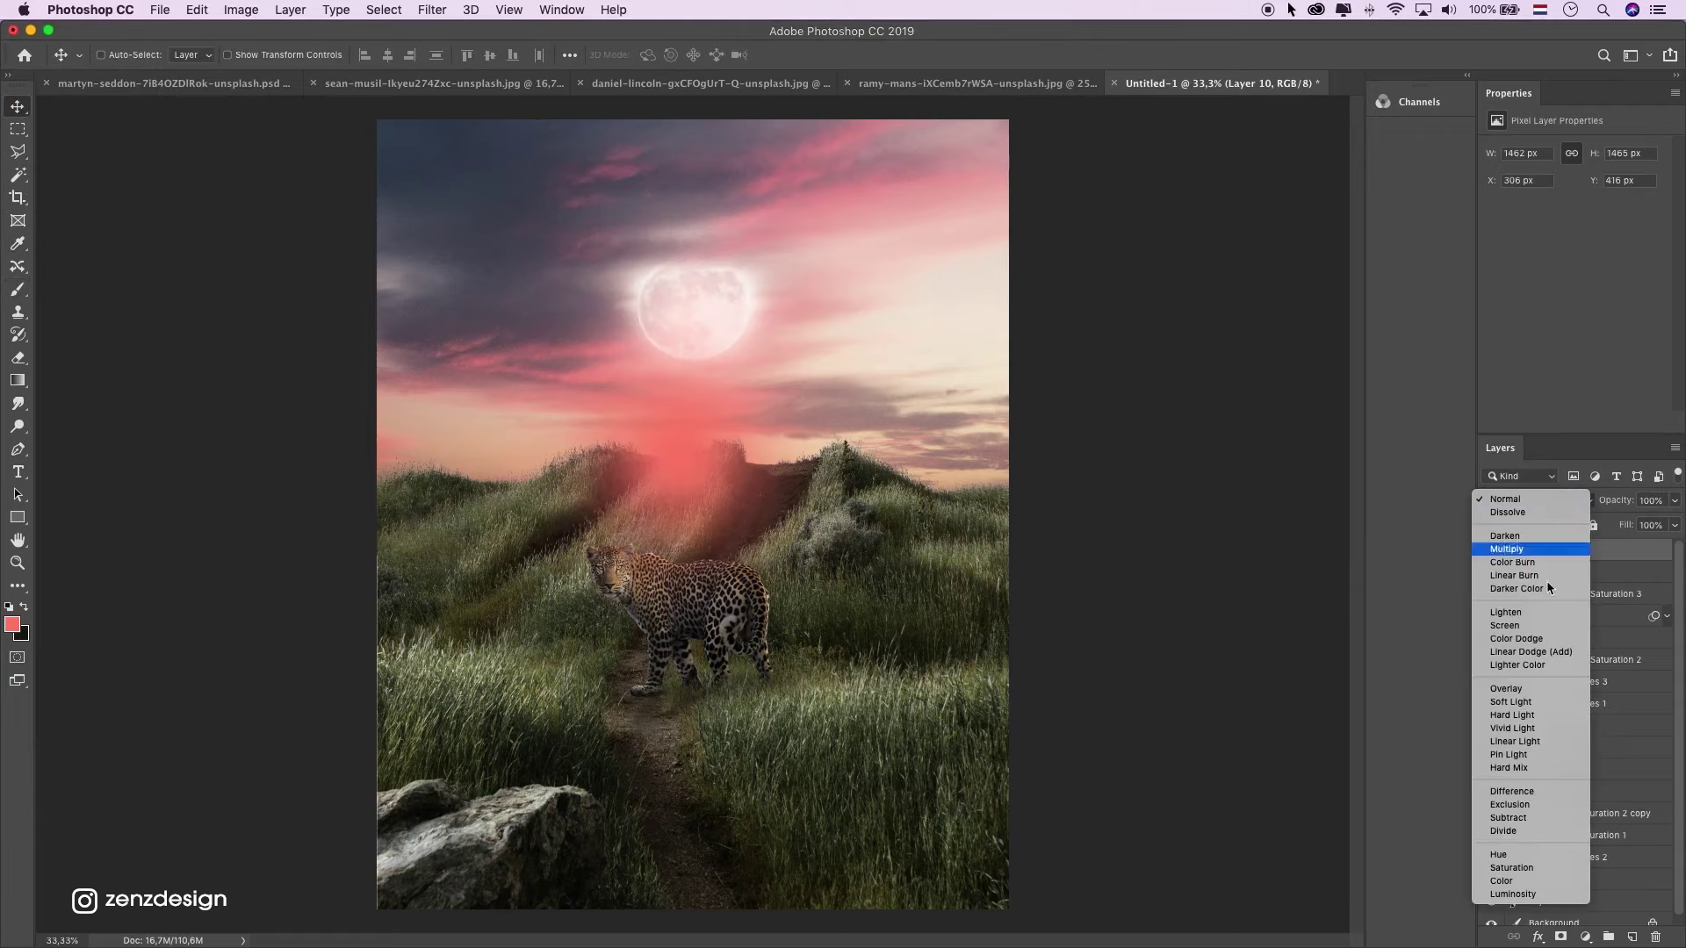
click(1497, 688)
Enlarge the red glow to about 2743 px wide and position it over the hills.
key(super+t)
drag(893, 582, 1079, 768)
drag(836, 505, 857, 630)
key(Return)
Change the red glow layer to Soft Light at 78% opacity and shift it up and to the left.
click(1674, 503)
click(1555, 502)
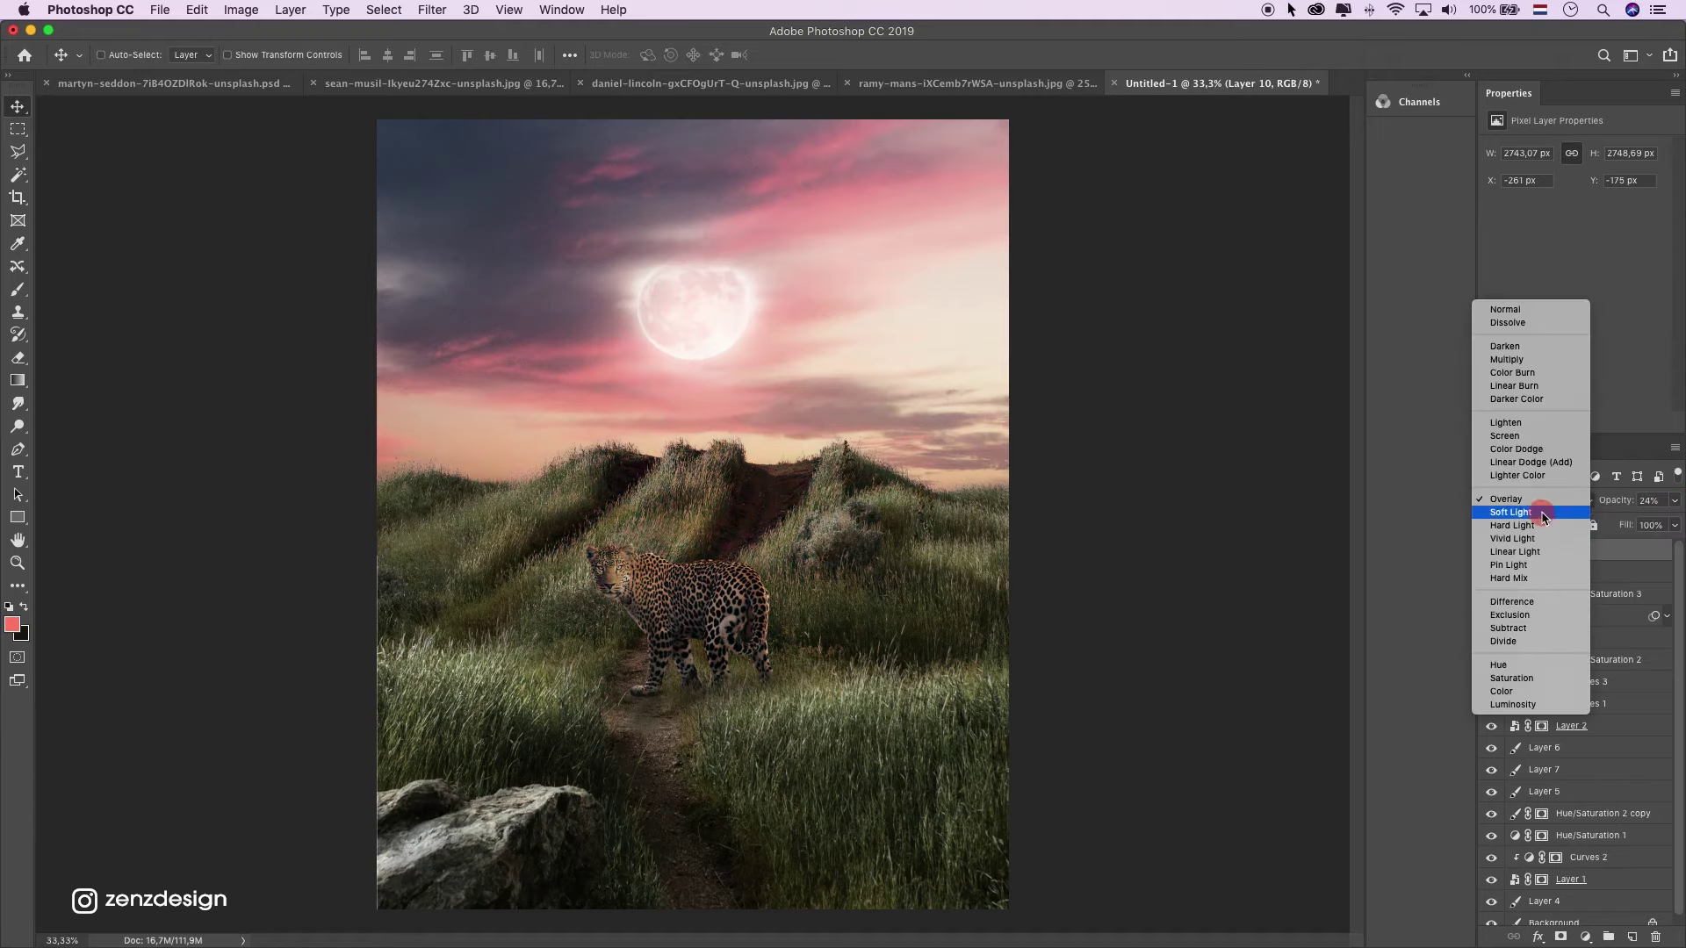
click(1512, 512)
click(1675, 500)
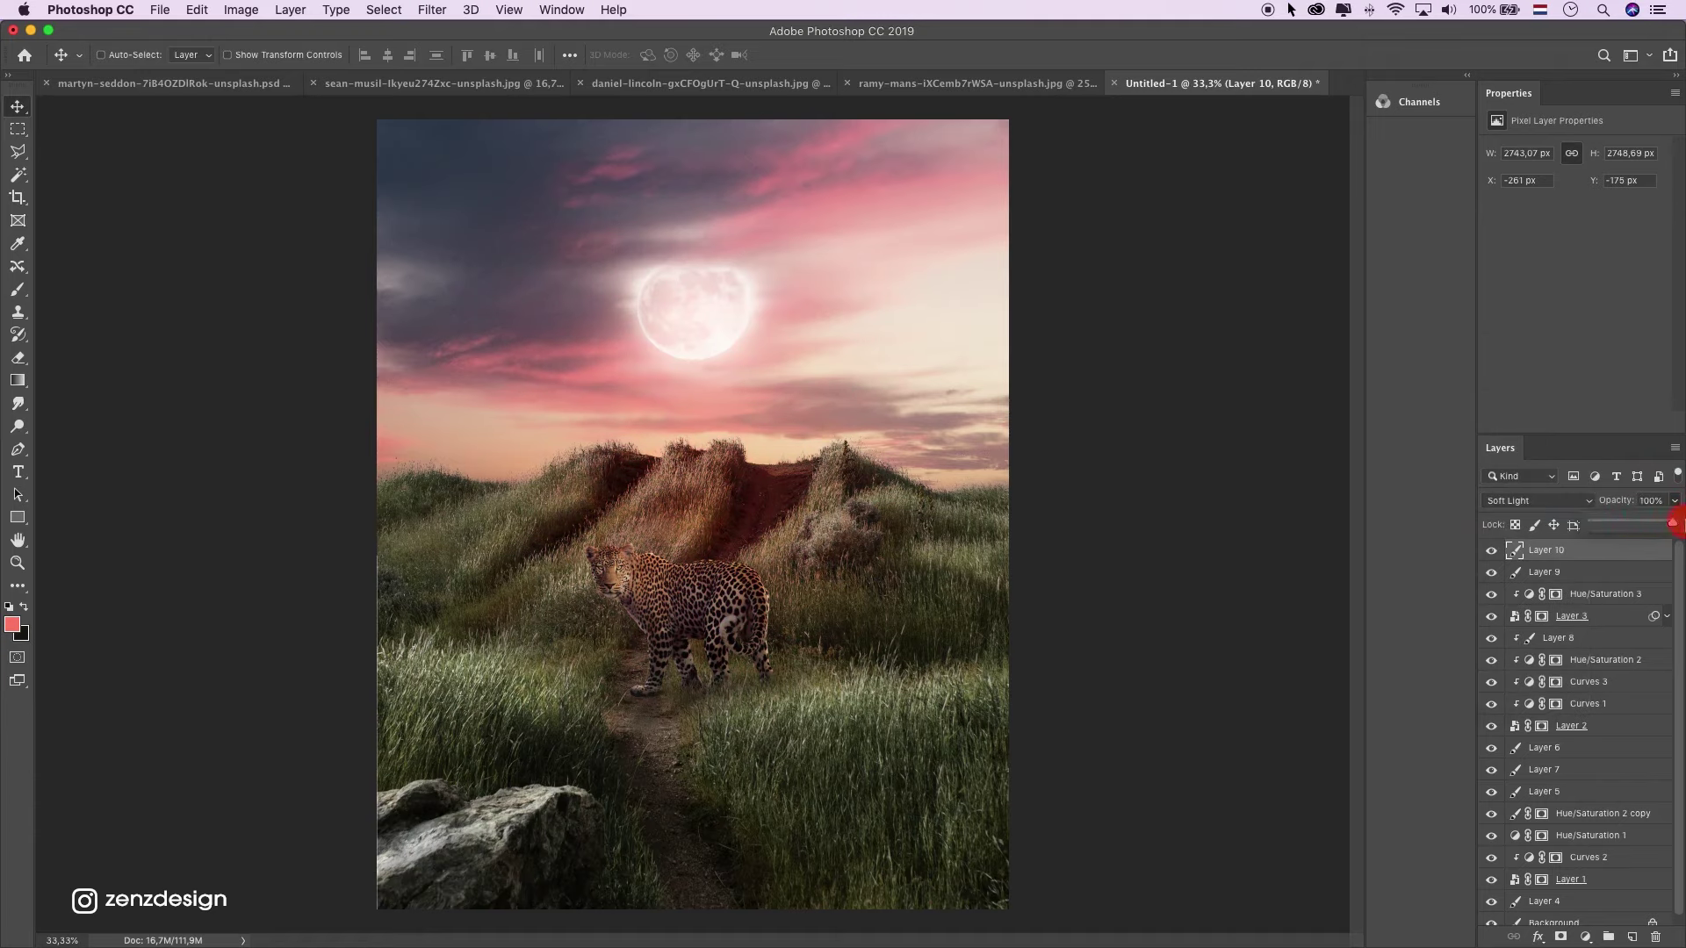
drag(764, 534, 603, 467)
Stretch the red glow to 4420 px wide, flatten it to about 1446 px high and centre it over the hill ridge.
key(super+t)
drag(941, 421, 1408, 407)
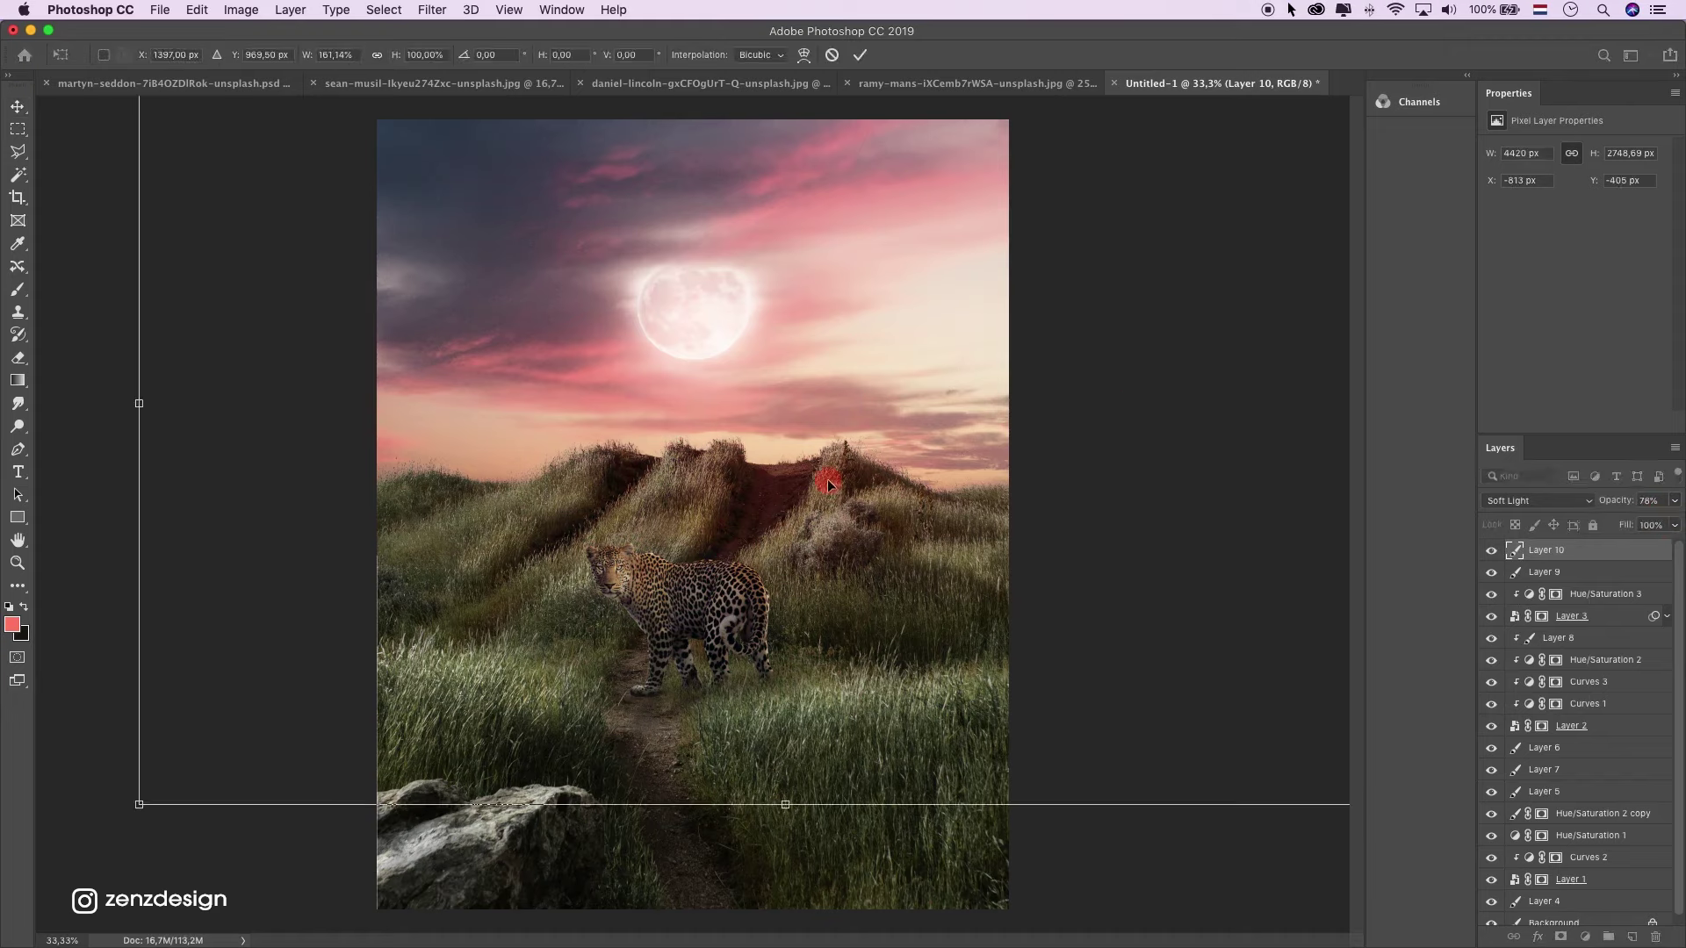
drag(817, 482, 741, 476)
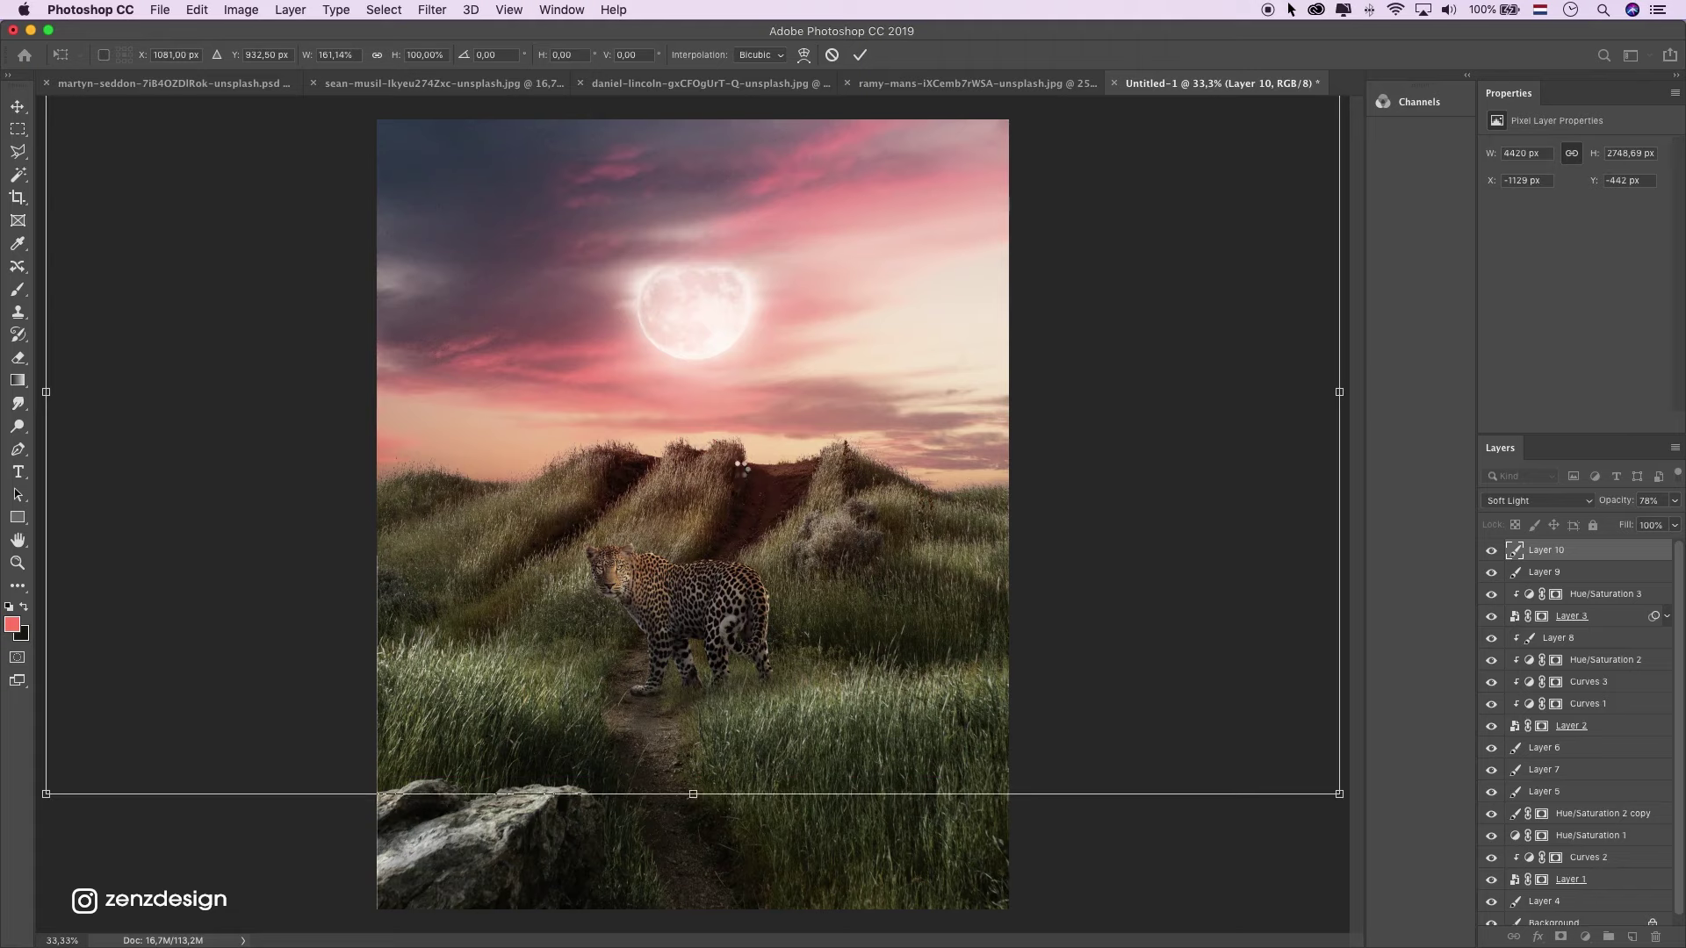
drag(697, 793, 715, 408)
drag(720, 303, 784, 541)
key(Return)
Nudge the red glow along the hill ridge and compare the composite with and without it.
drag(832, 442, 831, 426)
click(1492, 550)
click(1492, 550)
drag(967, 494, 969, 459)
drag(623, 300, 623, 296)
click(18, 562)
alt+click(752, 613)
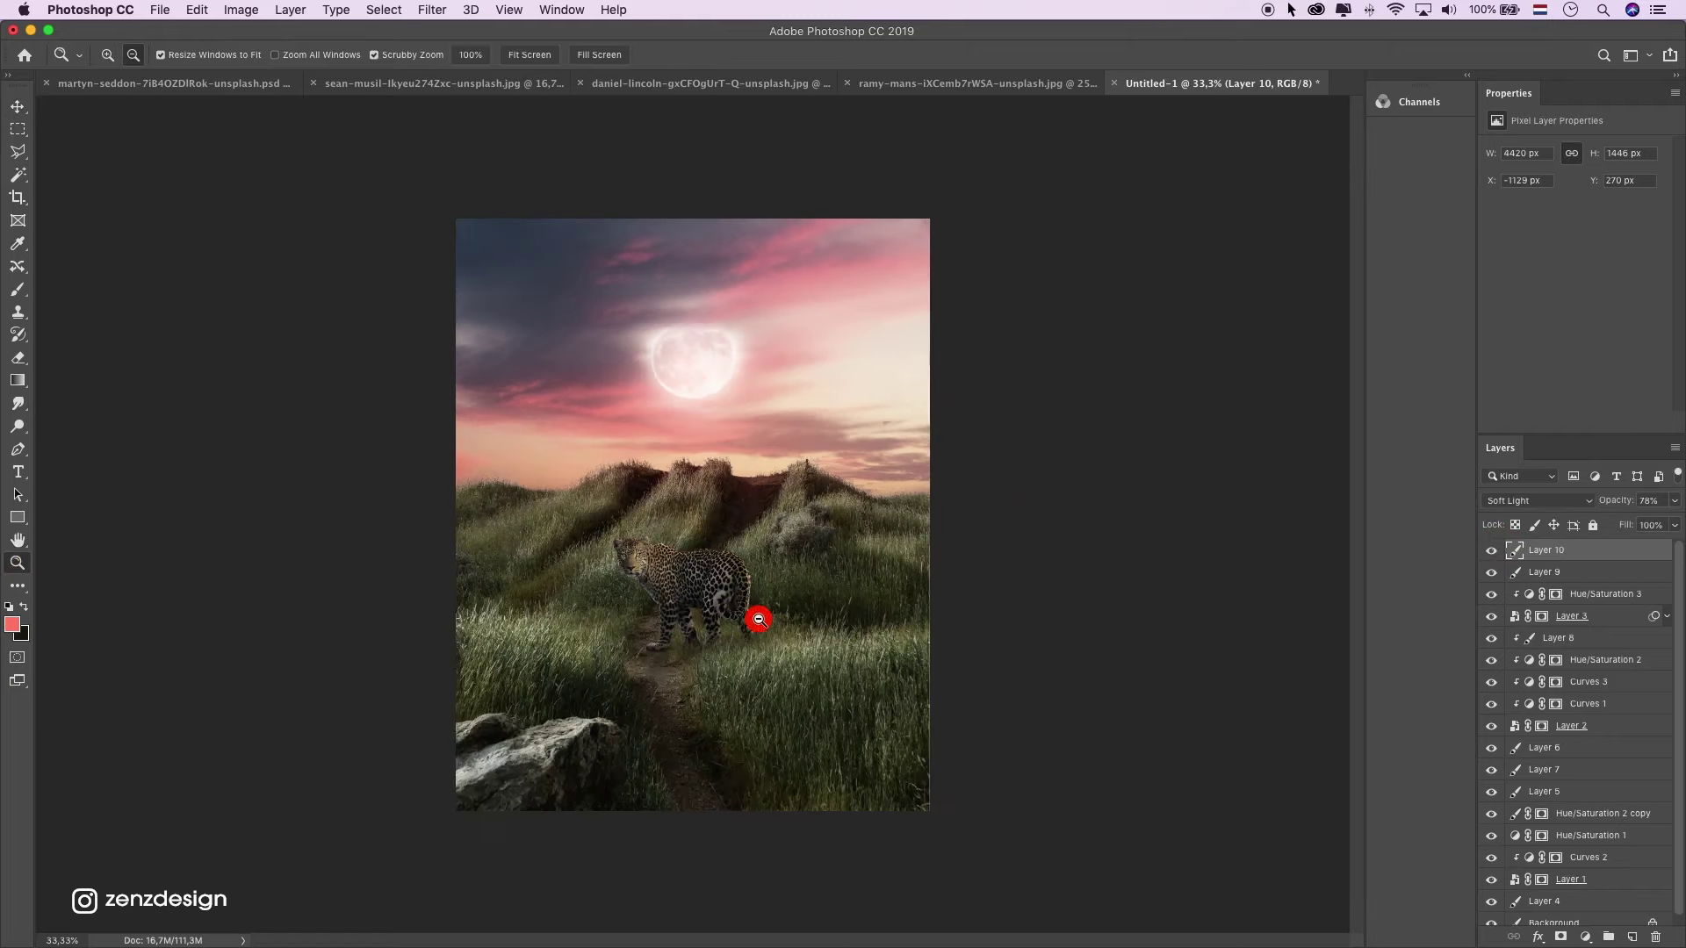
alt+click(762, 618)
click(698, 615)
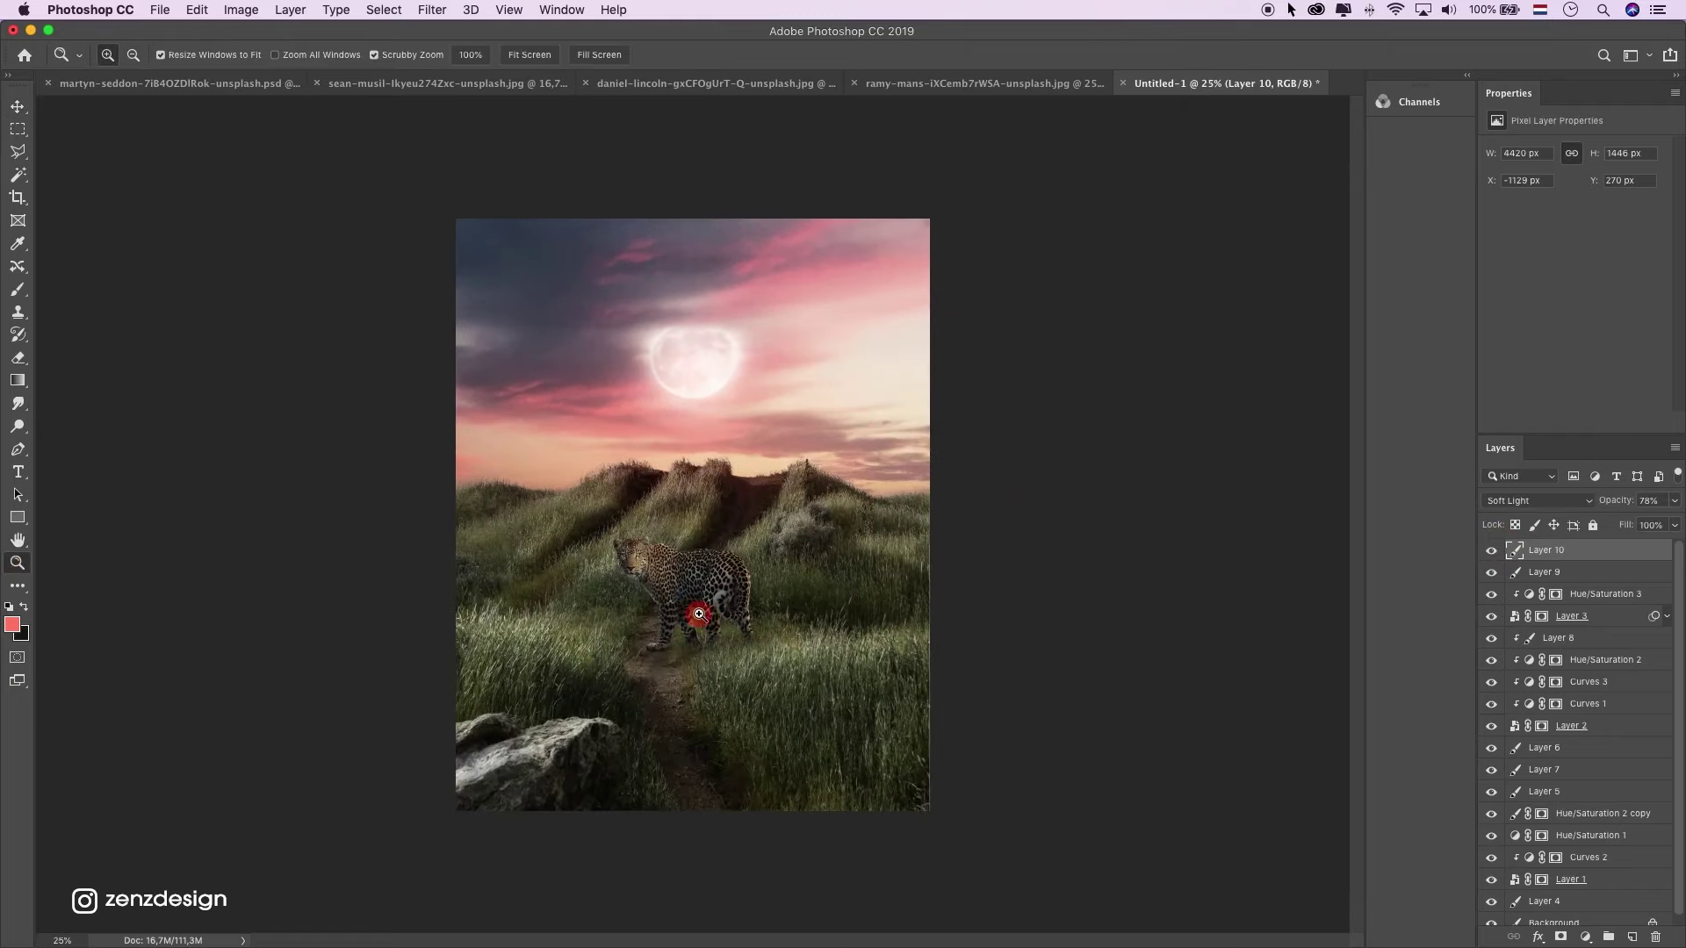
click(698, 613)
click(17, 105)
Close the moon photo and one other source photo, look through the remaining documents and return to the composite.
click(745, 95)
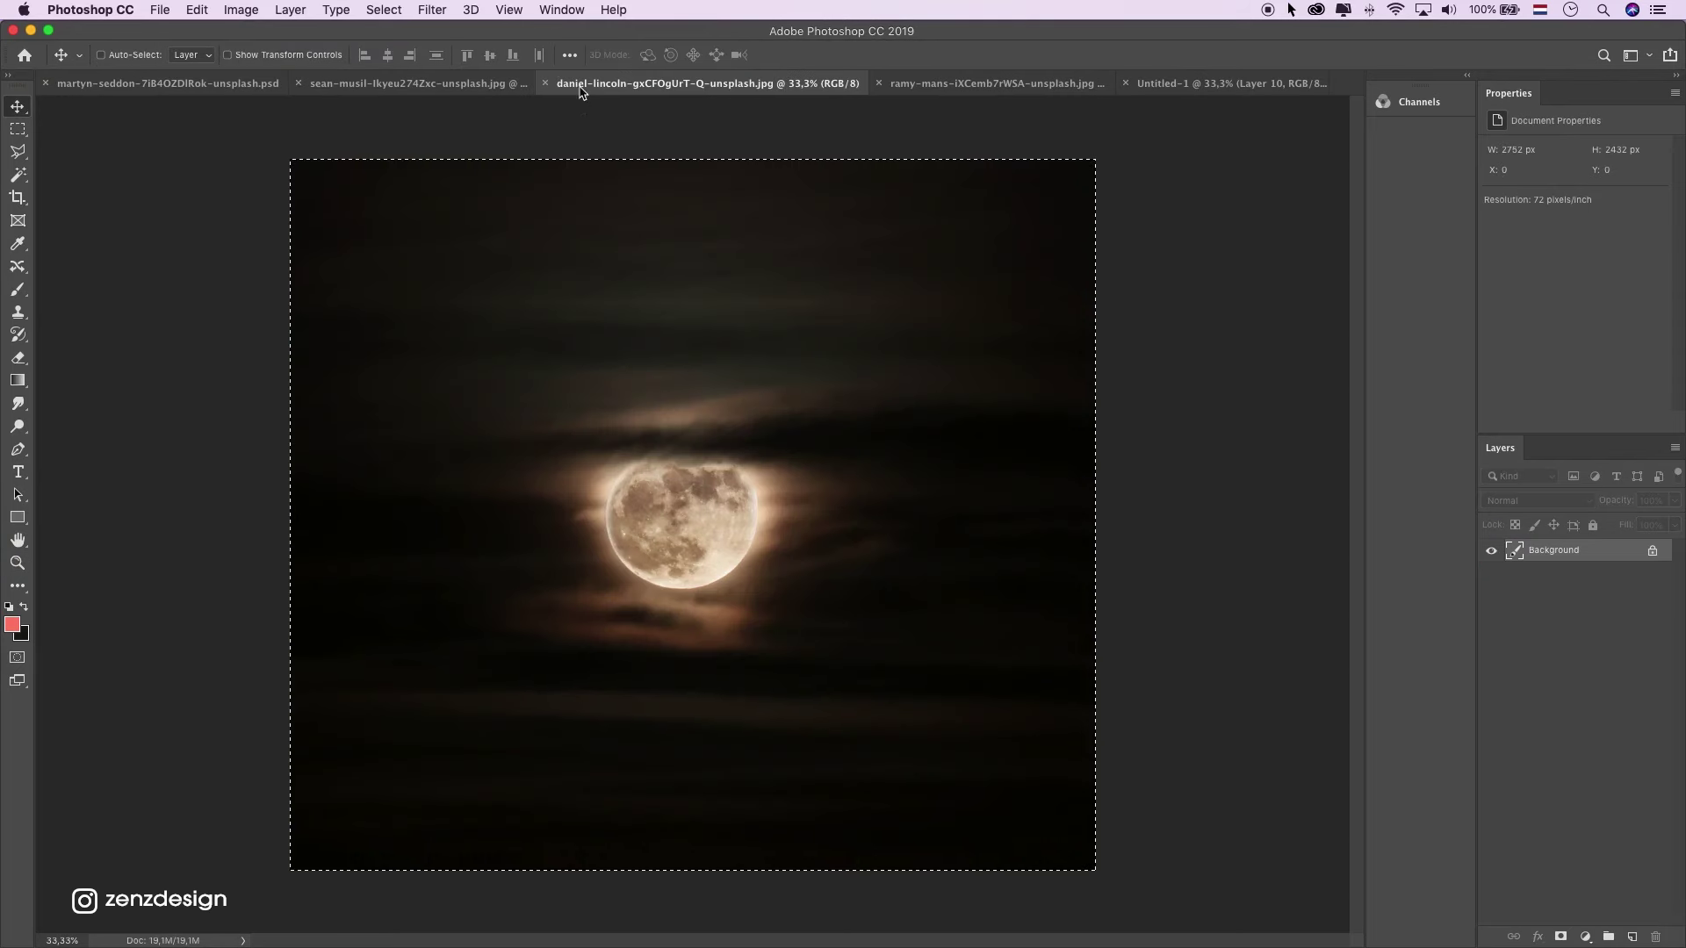
click(545, 84)
click(851, 88)
click(752, 83)
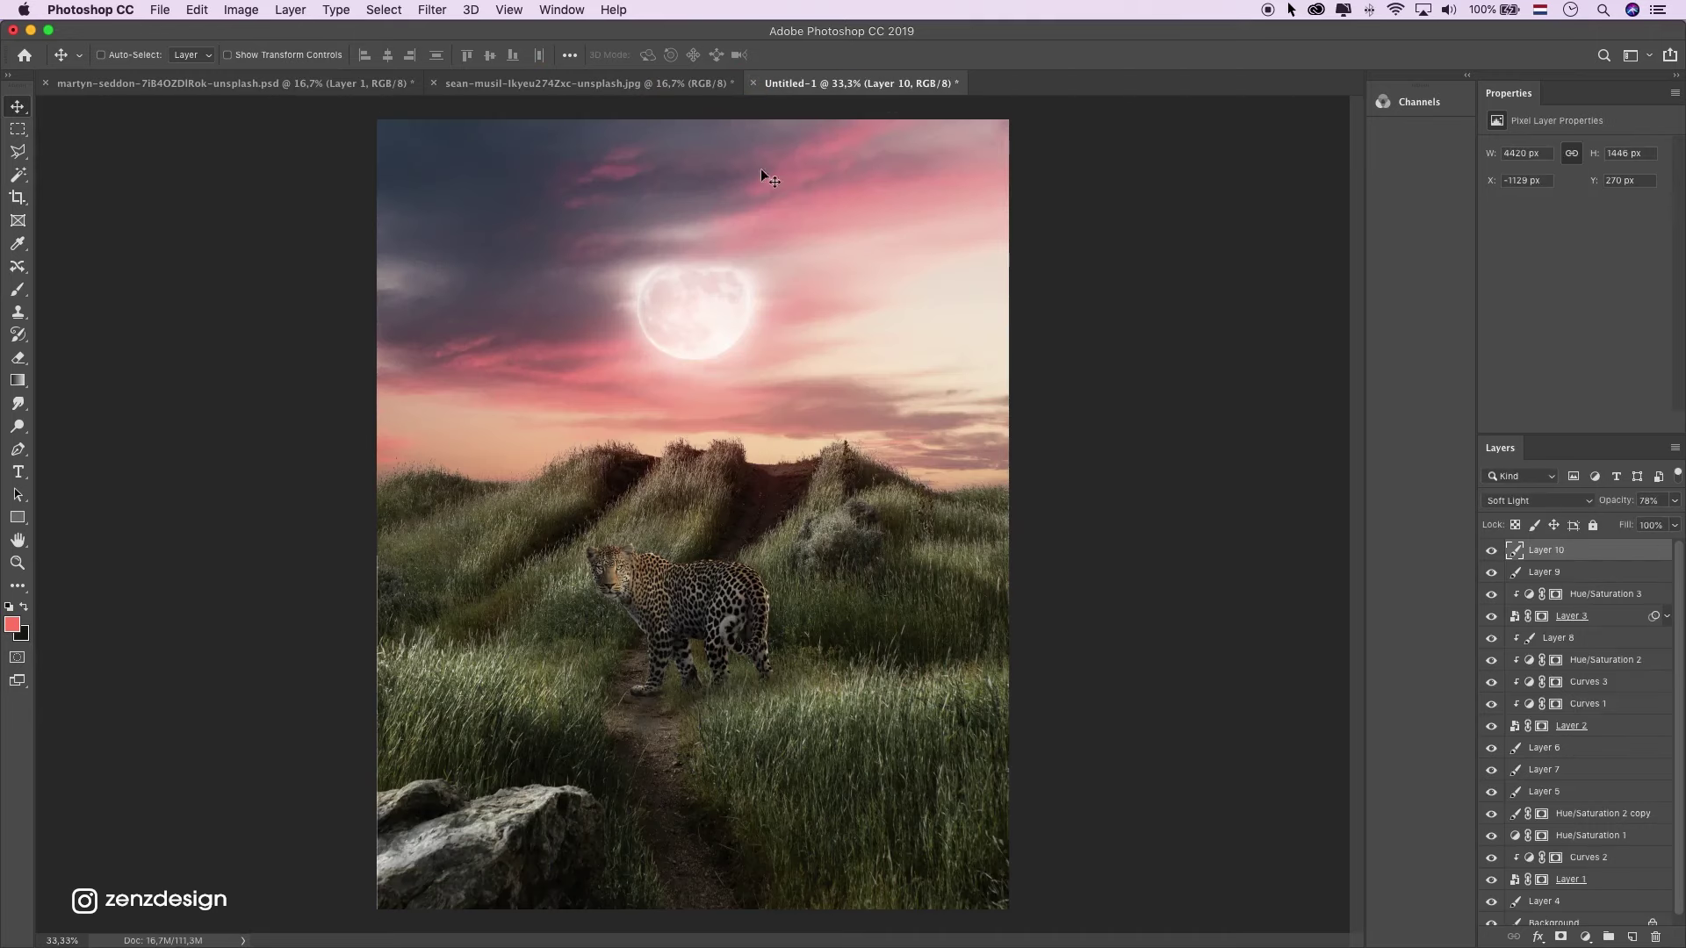
click(556, 82)
click(347, 83)
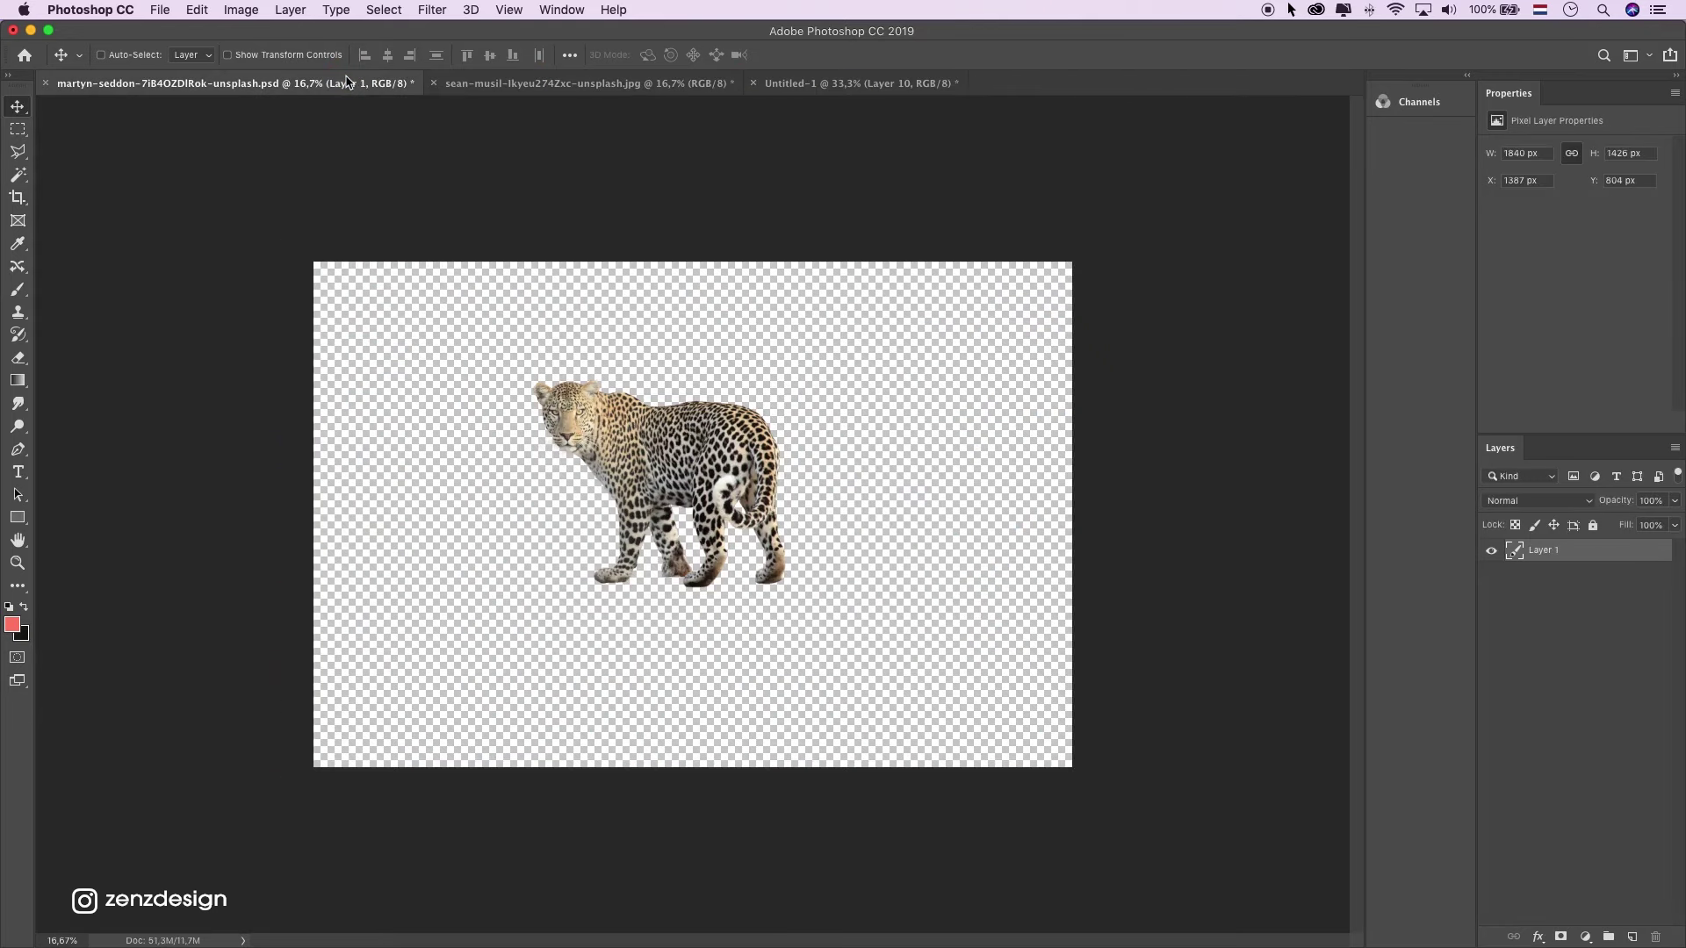
click(523, 88)
click(873, 88)
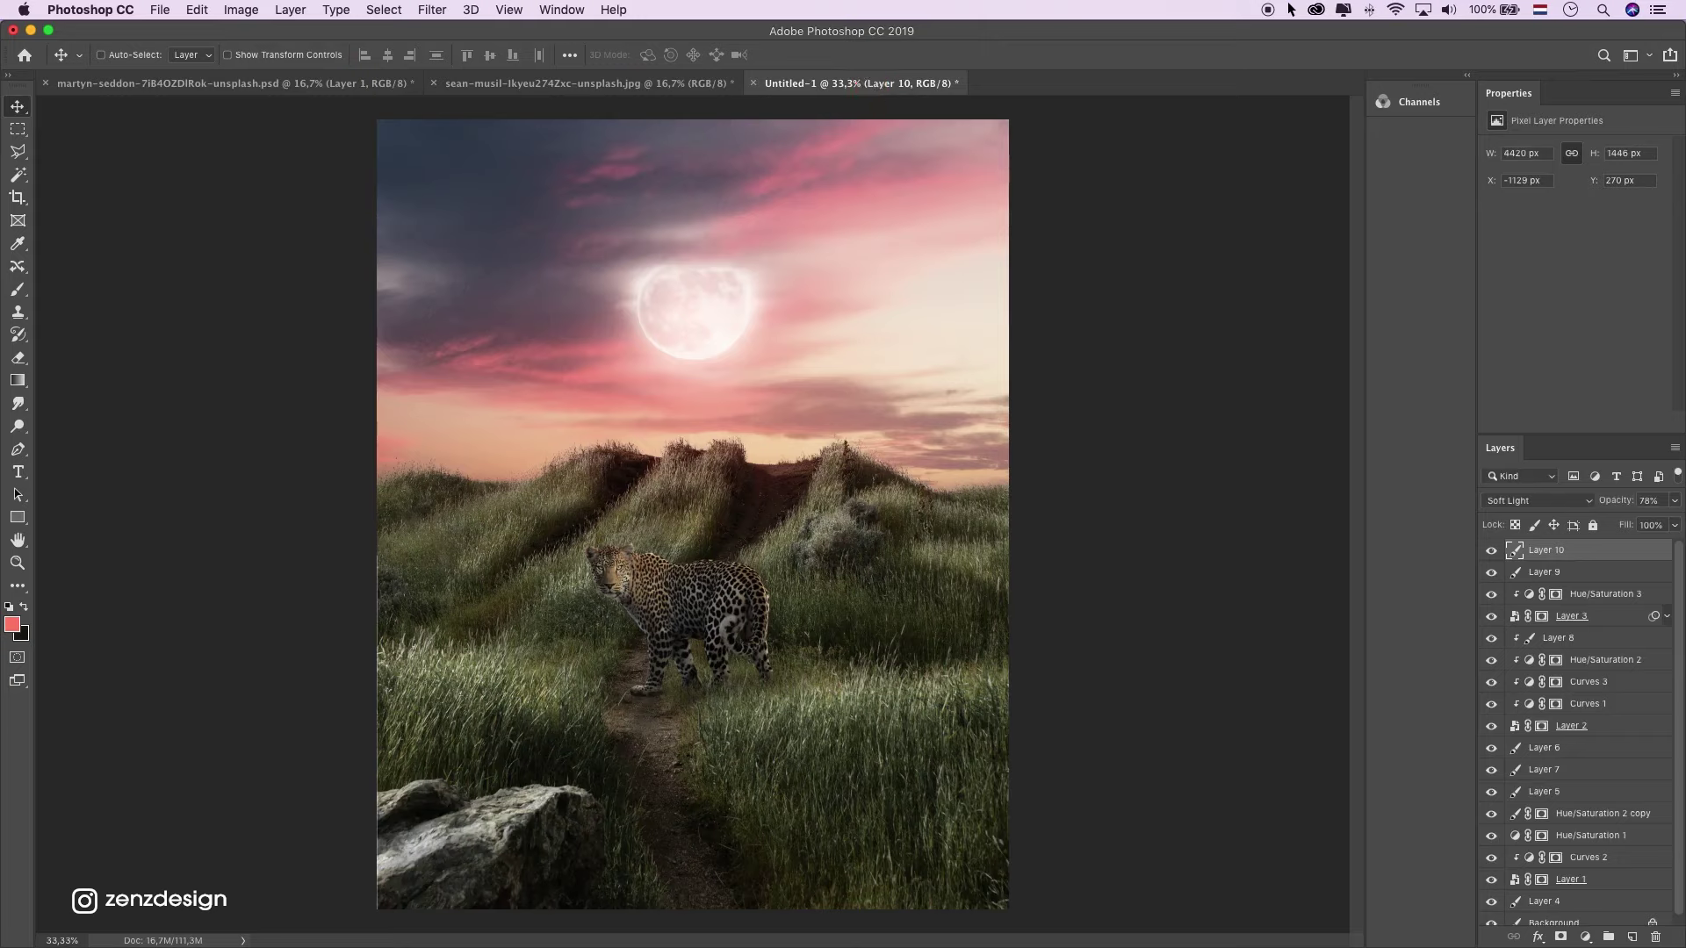
Place the purple sunset sky photo in the composite at canvas width and set its blend mode to Screen.
key(super+Tab)
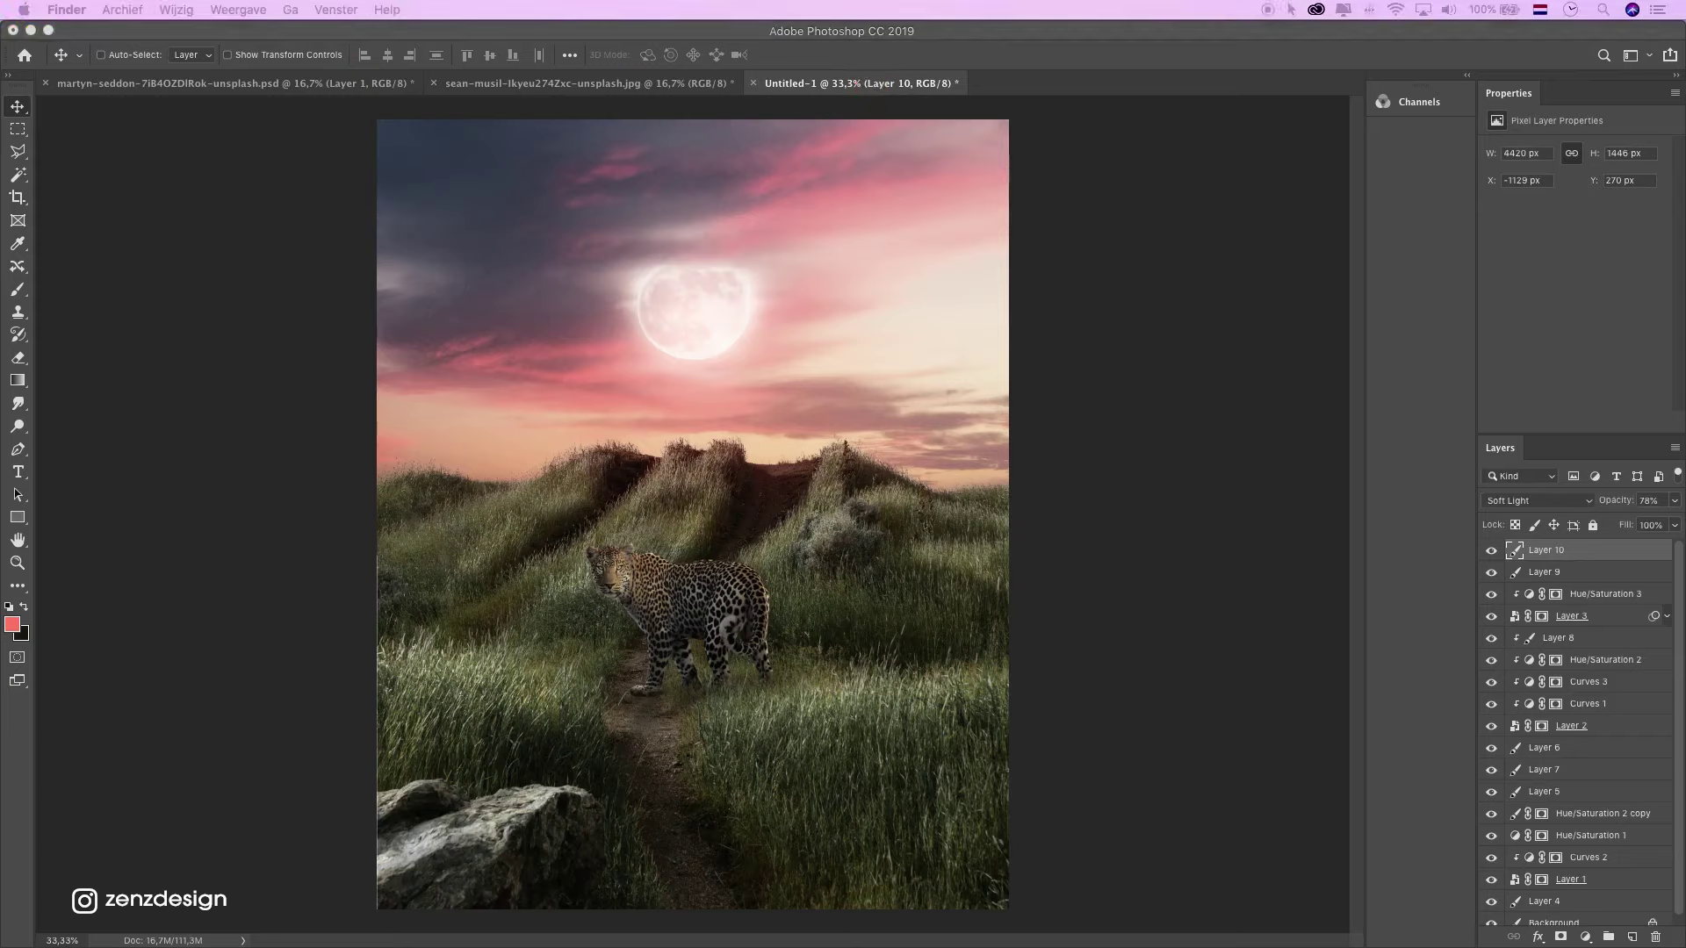
drag(771, 357, 772, 362)
key(Return)
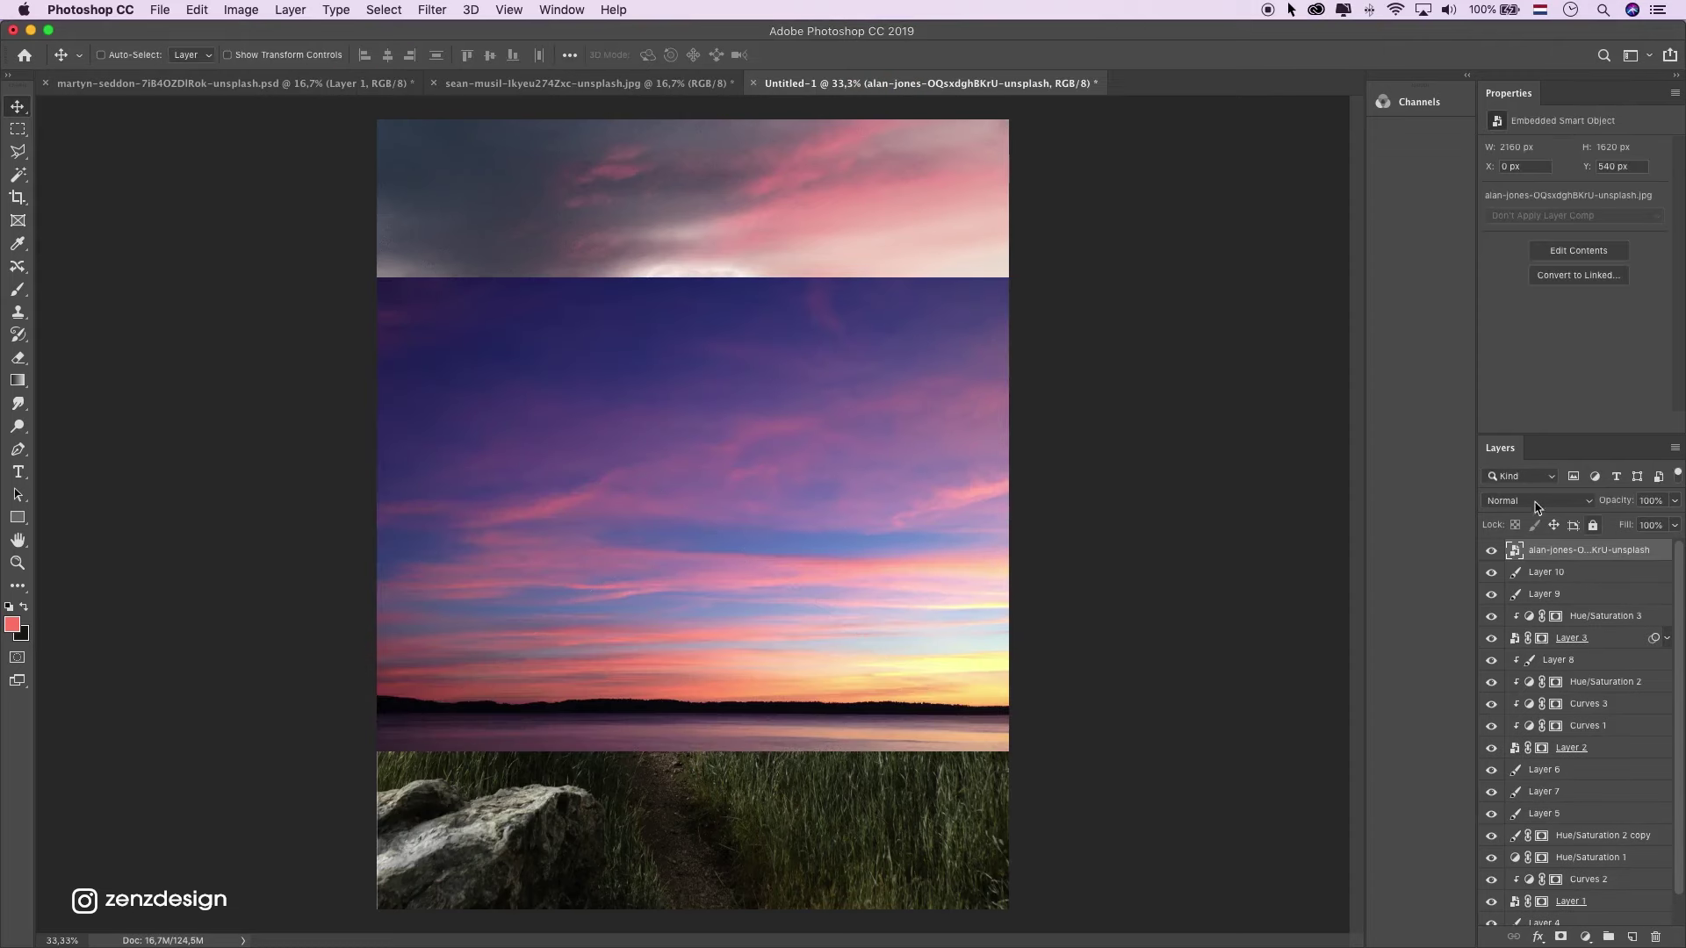
click(1531, 502)
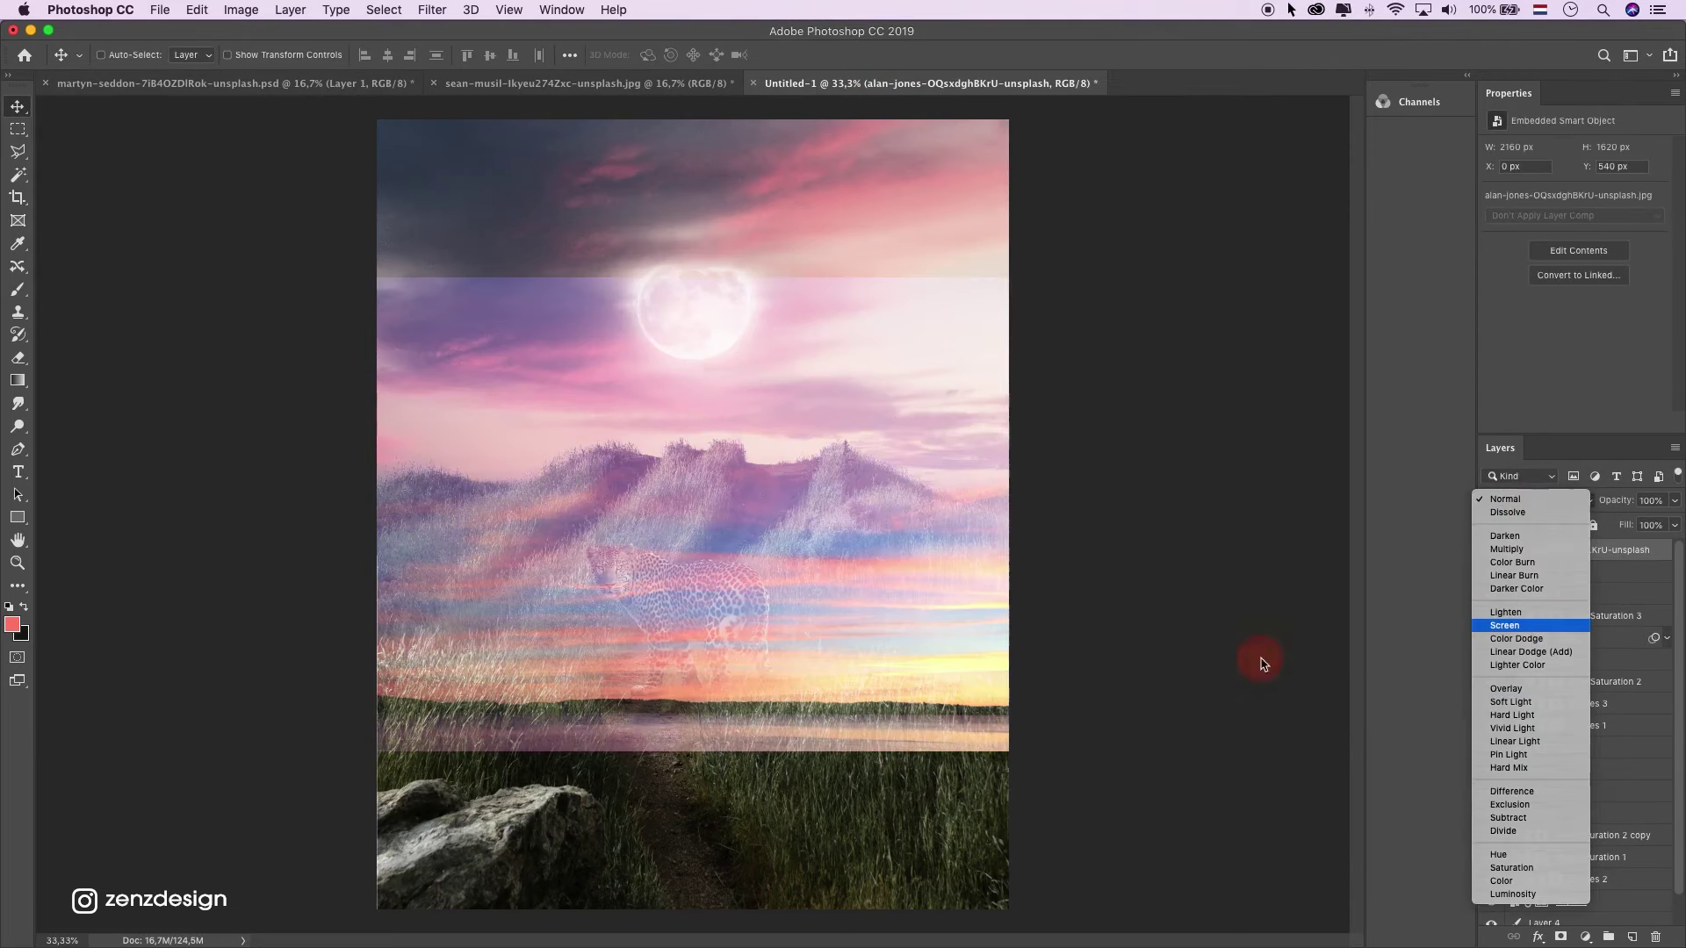
click(1505, 626)
Move the placed sky photo's layer directly above Layer 4 and align the photo with the canvas's top edge.
drag(1550, 554, 1523, 759)
drag(867, 334, 867, 191)
scroll(1593, 758, down, 1)
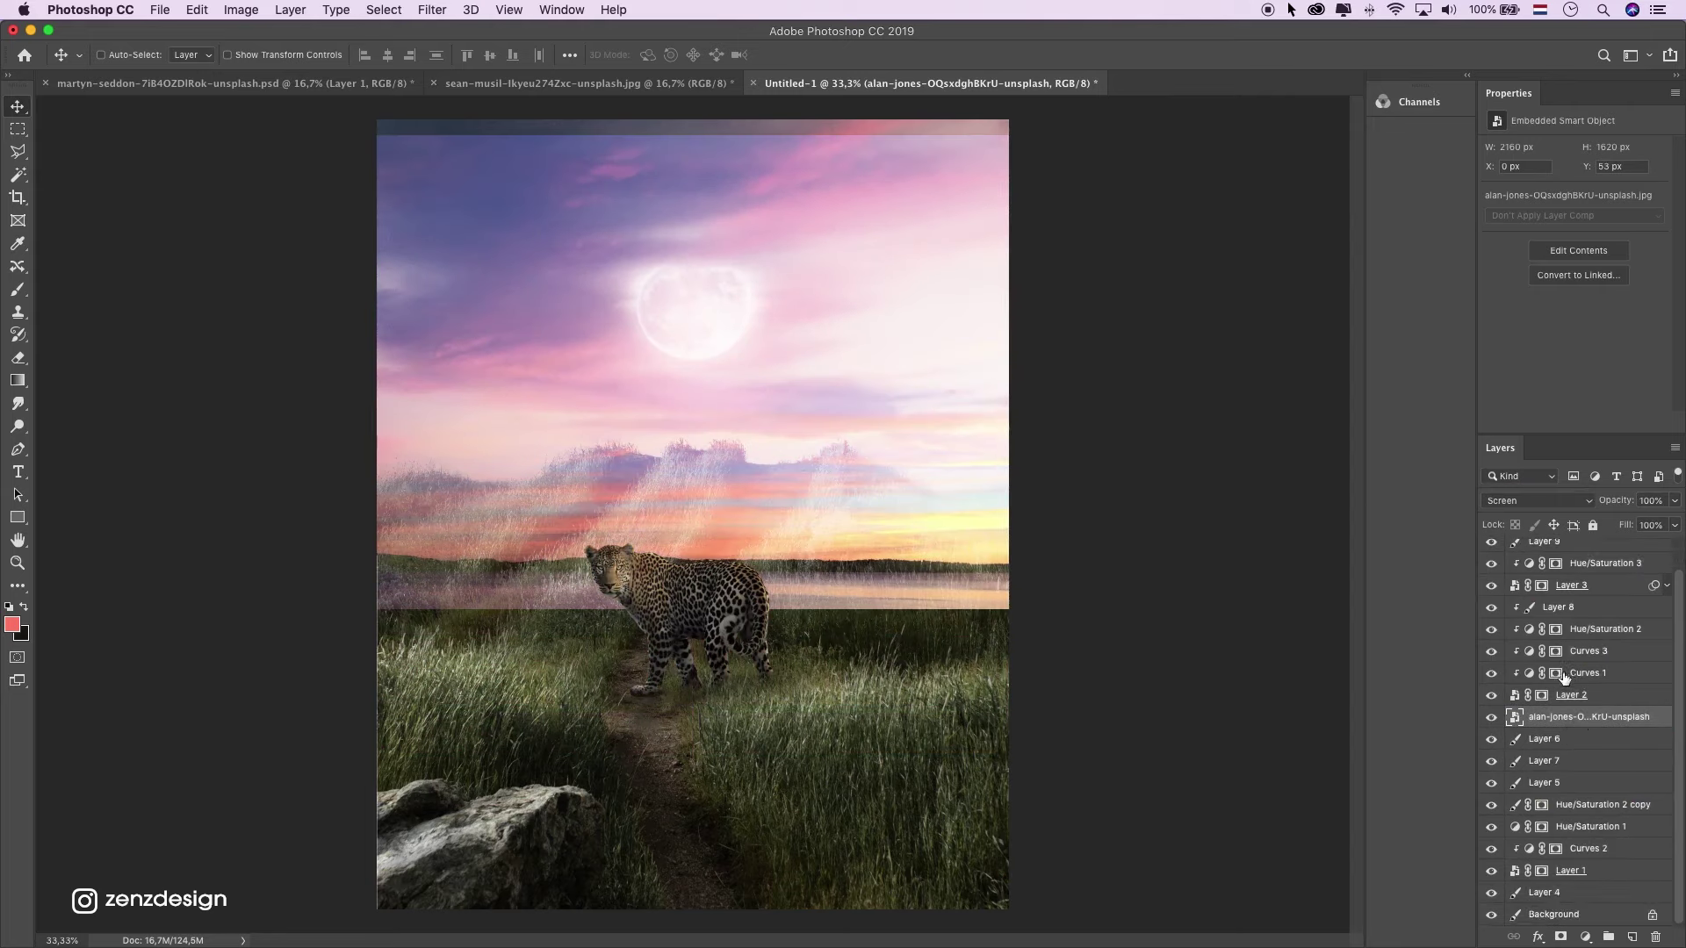
drag(1563, 720, 1493, 878)
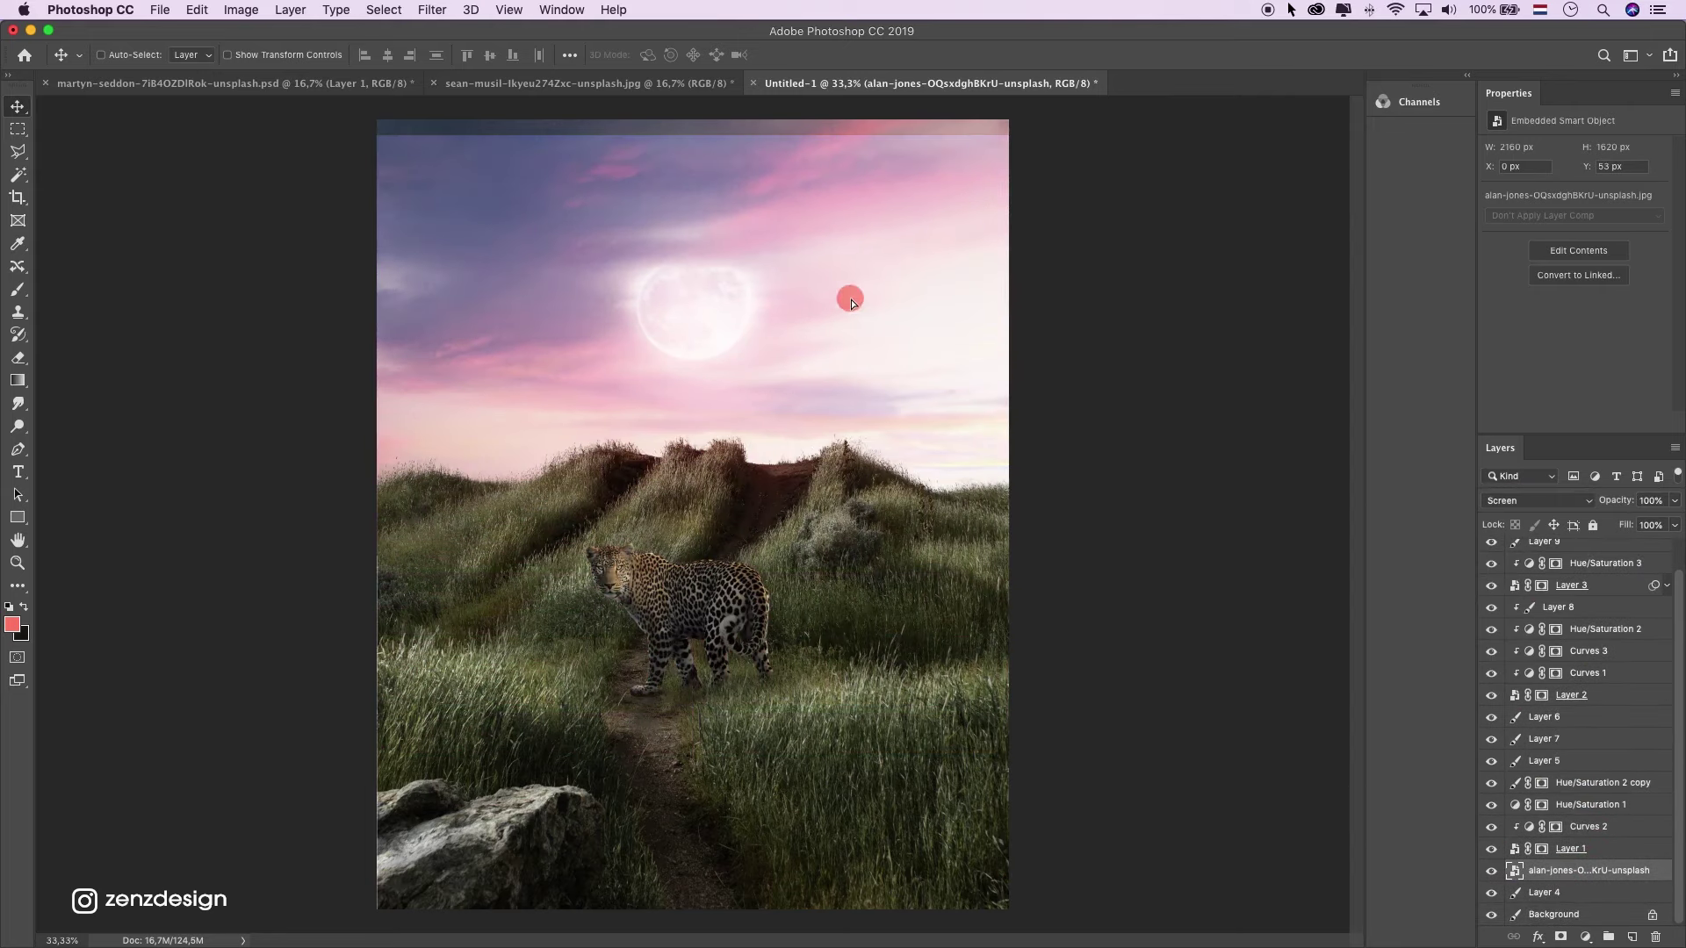
drag(833, 461, 812, 416)
Change the placed sky photo's blend mode to Soft Light and compare the sky with and without it.
click(1545, 500)
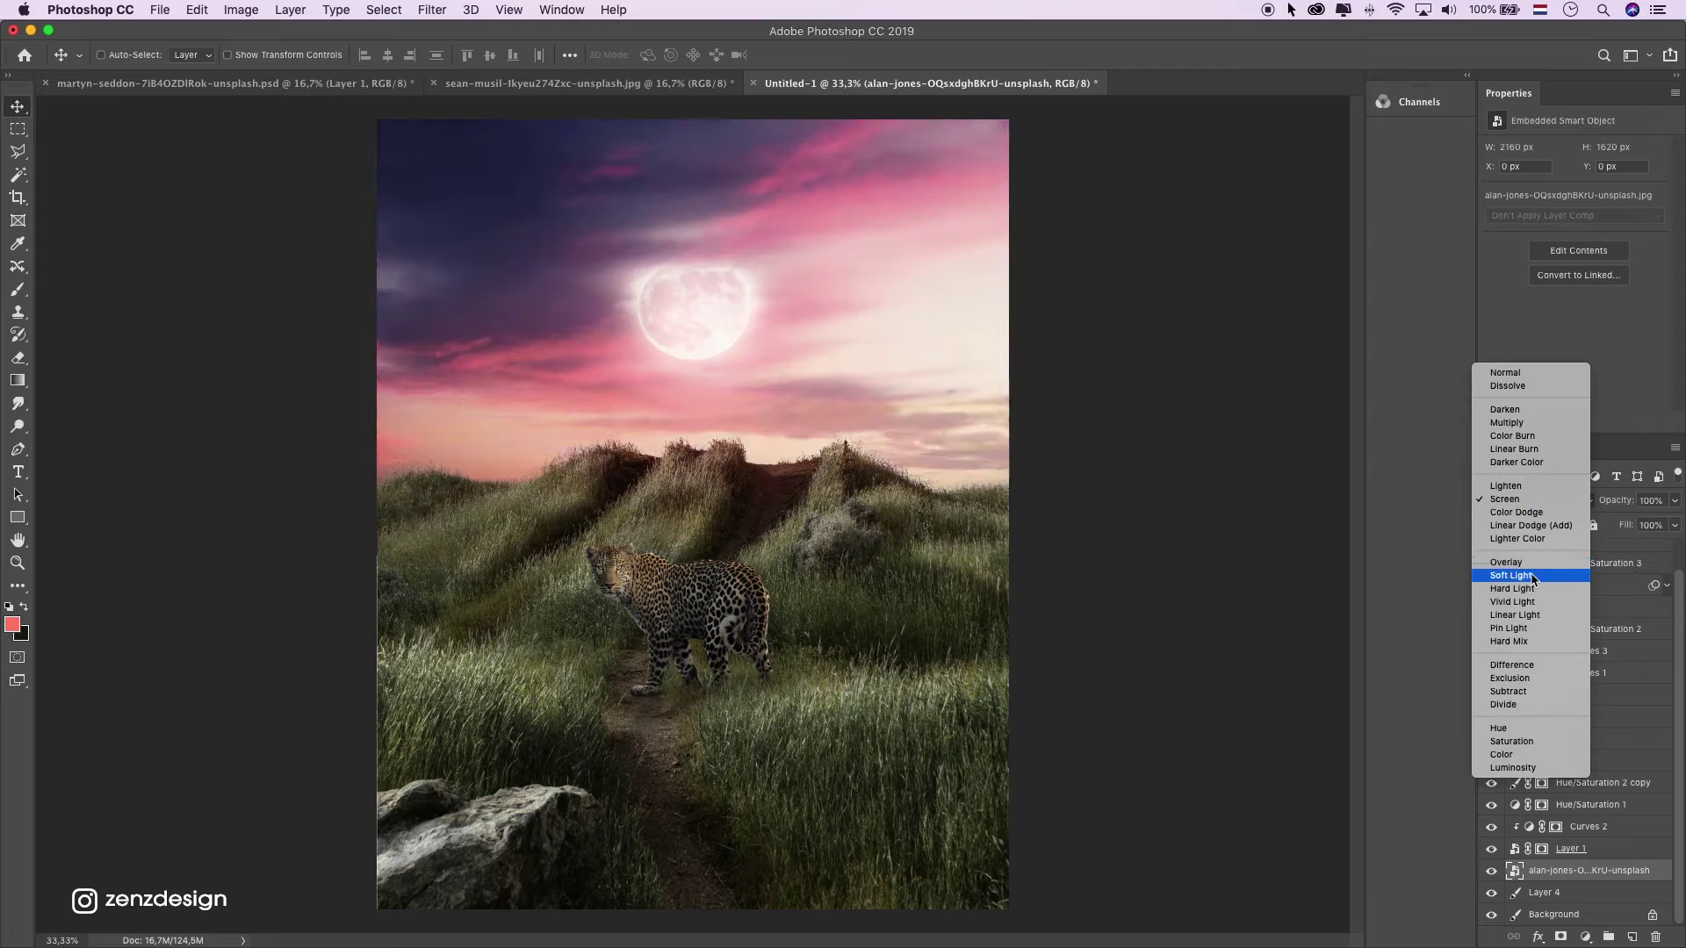
click(1511, 575)
click(1493, 876)
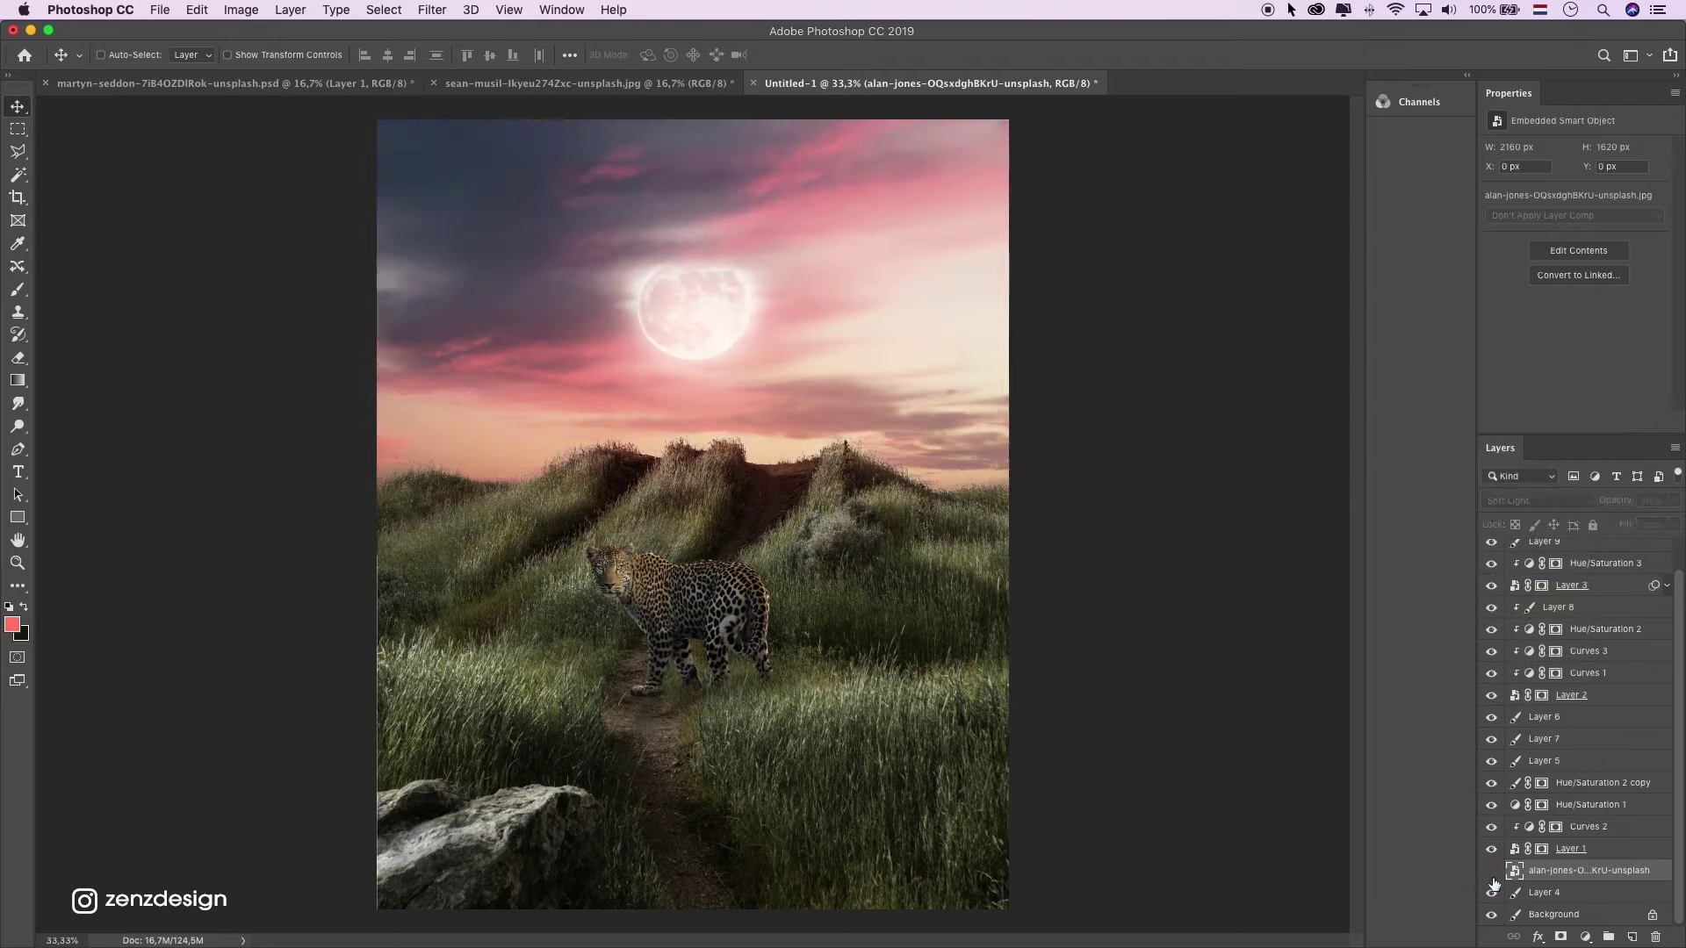
click(1492, 874)
Scale the placed sky photo up to about 3405 px wide and reposition it over the sky.
drag(697, 450, 702, 391)
key(super+t)
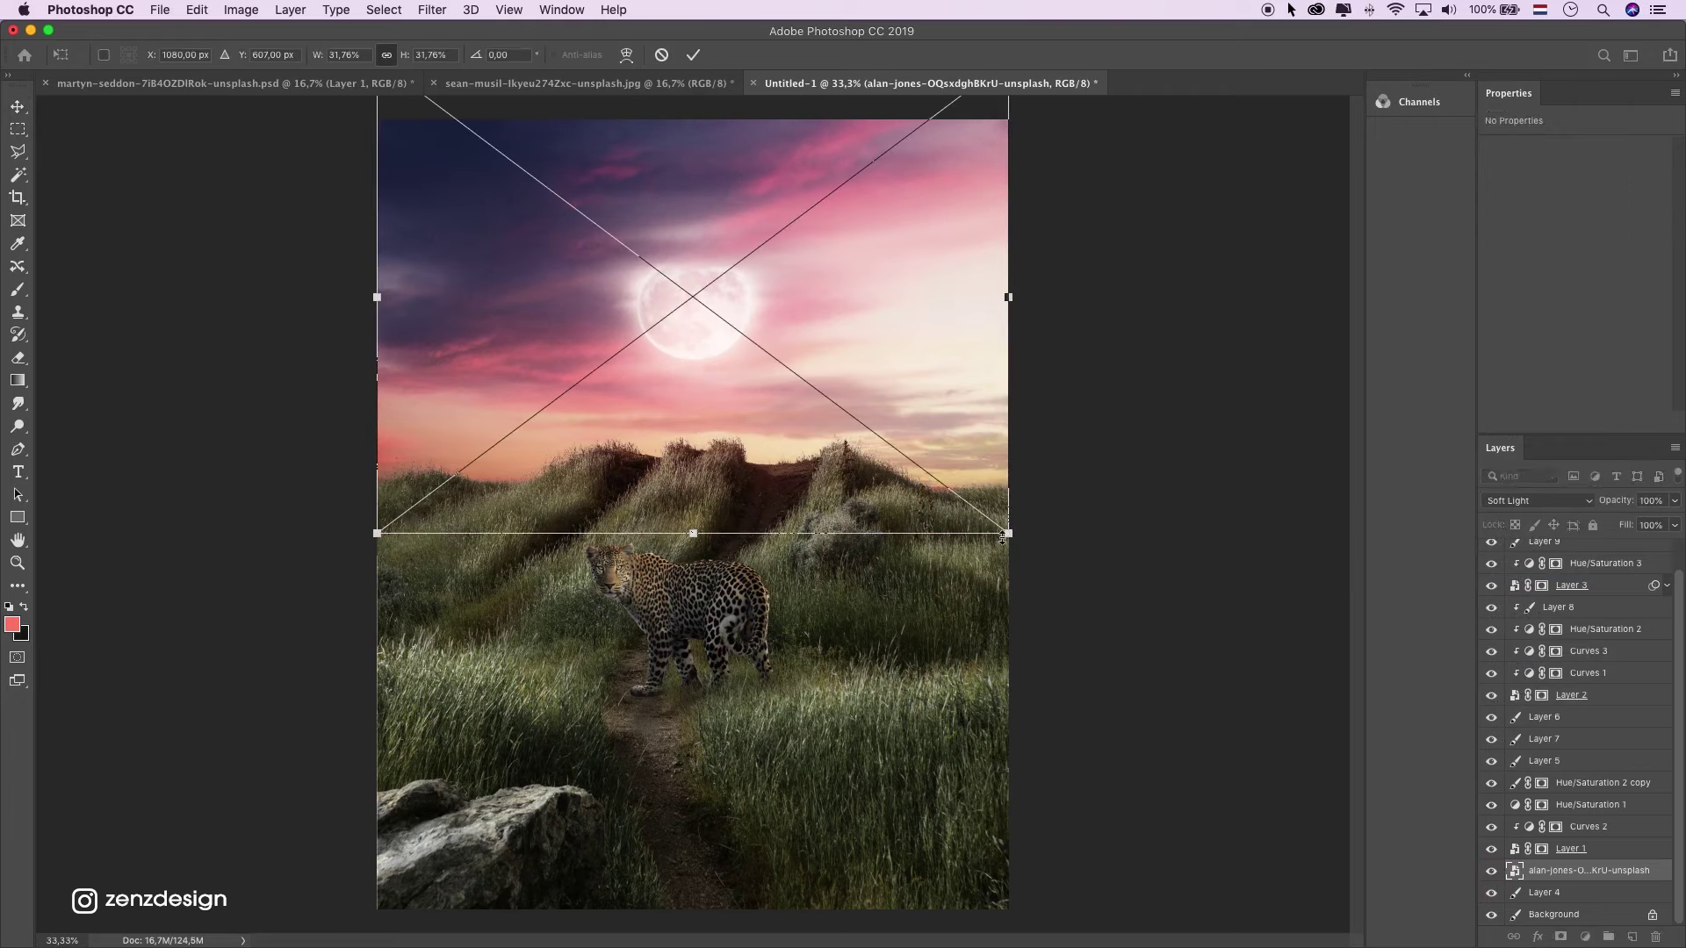
drag(1008, 533, 1148, 726)
drag(967, 448, 930, 426)
key(Return)
Lower the placed sky photo's opacity to about 57% and compare the sky with and without it.
click(1492, 872)
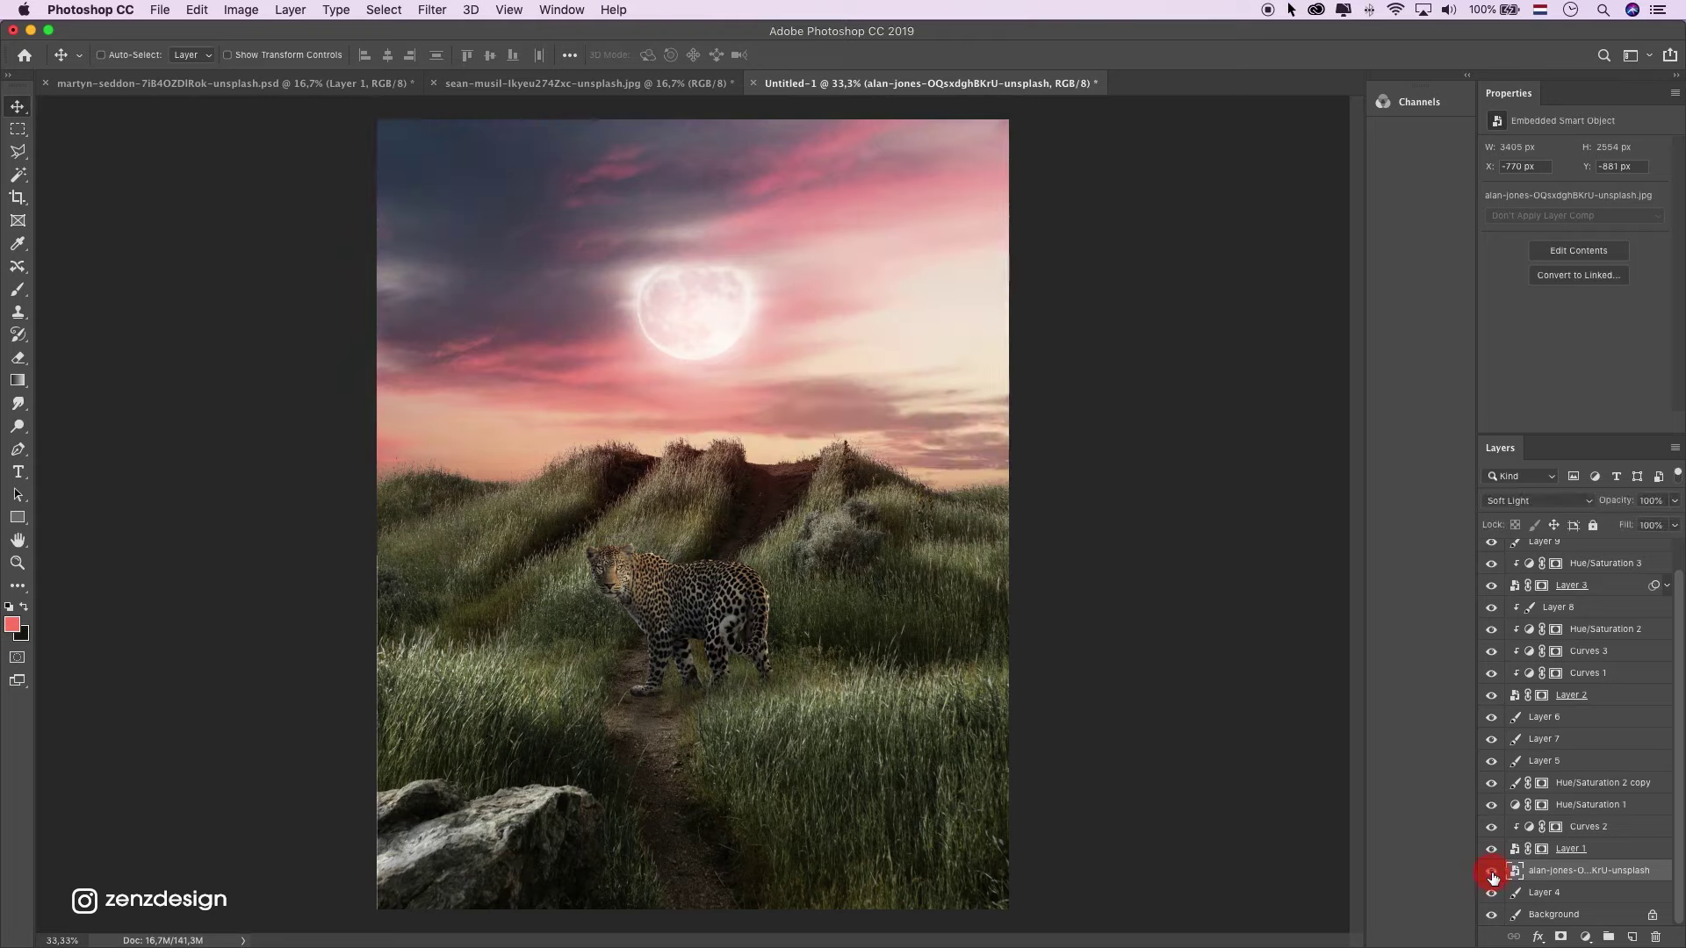
click(1491, 872)
drag(1674, 501, 1630, 524)
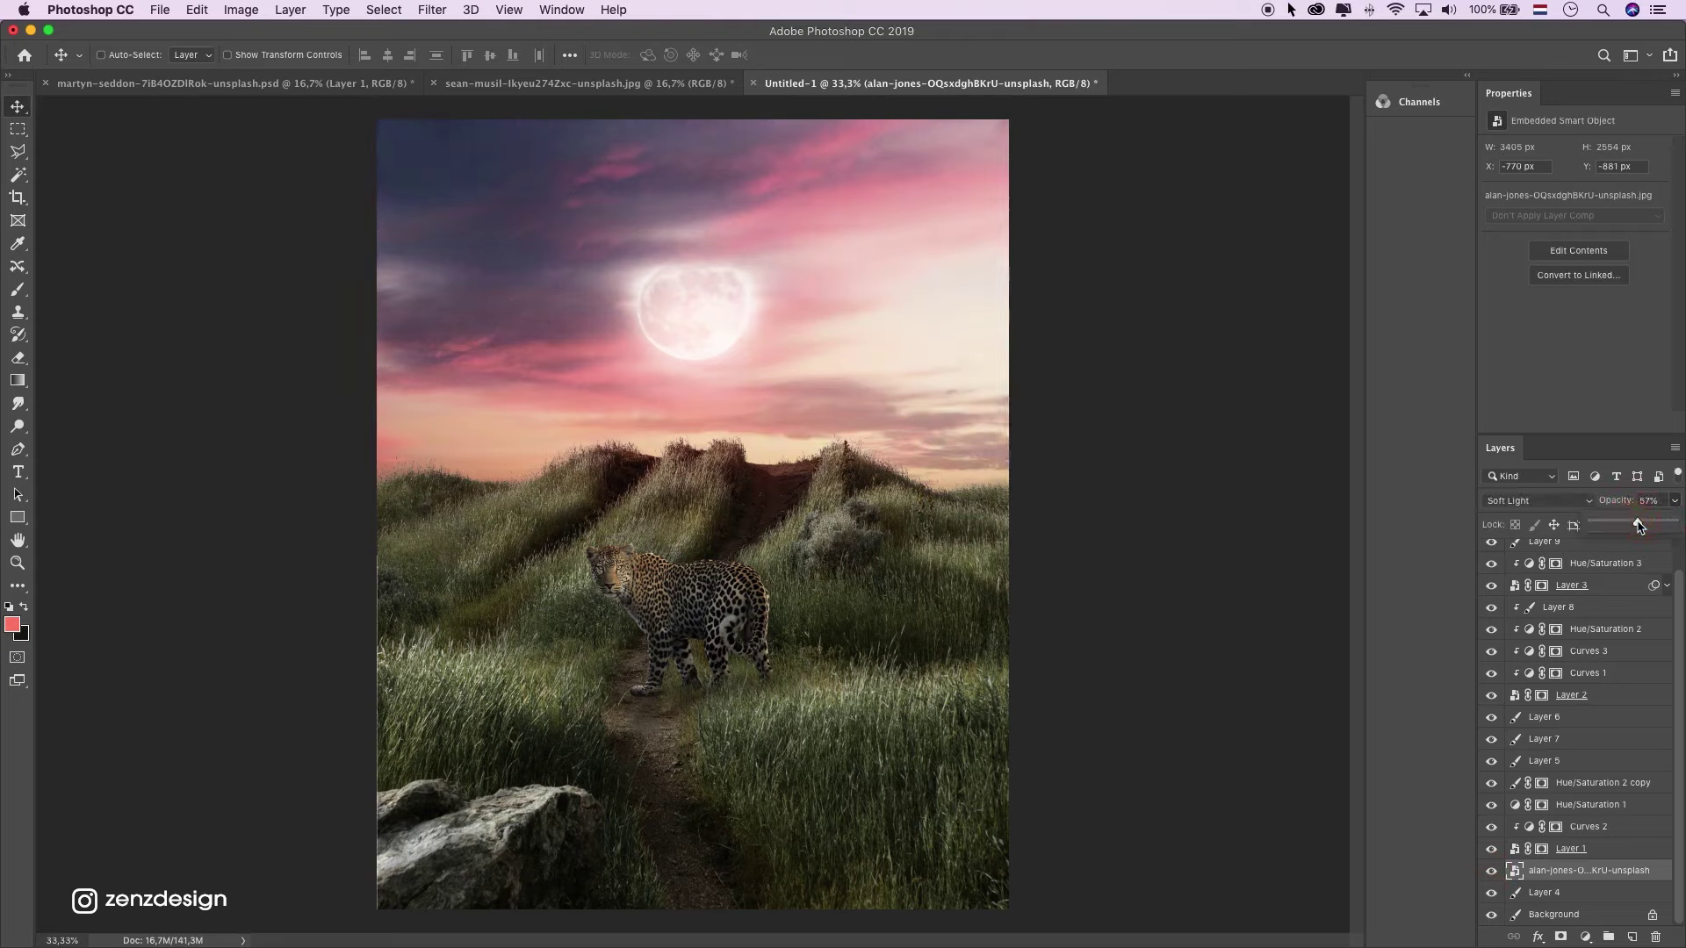
click(1486, 874)
click(1485, 874)
Compare the grass with and without the Hue/Saturation 1 adjustment and review the layer stack.
scroll(1559, 641, up, 2)
super+click(916, 527)
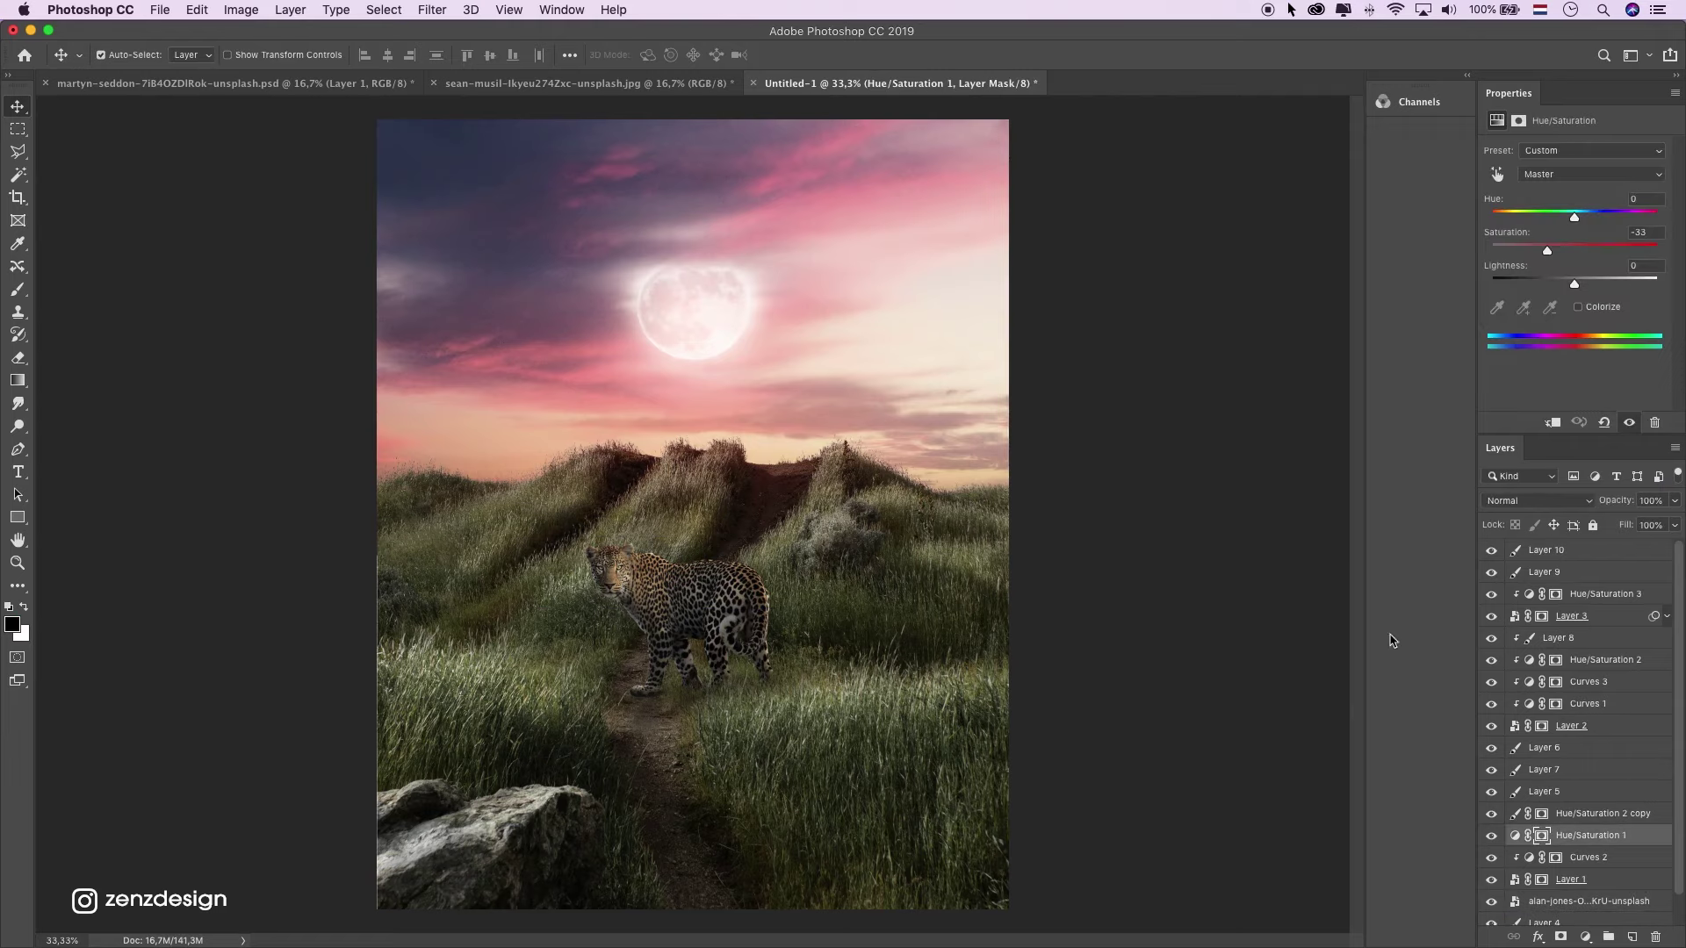
scroll(1518, 820, down, 2)
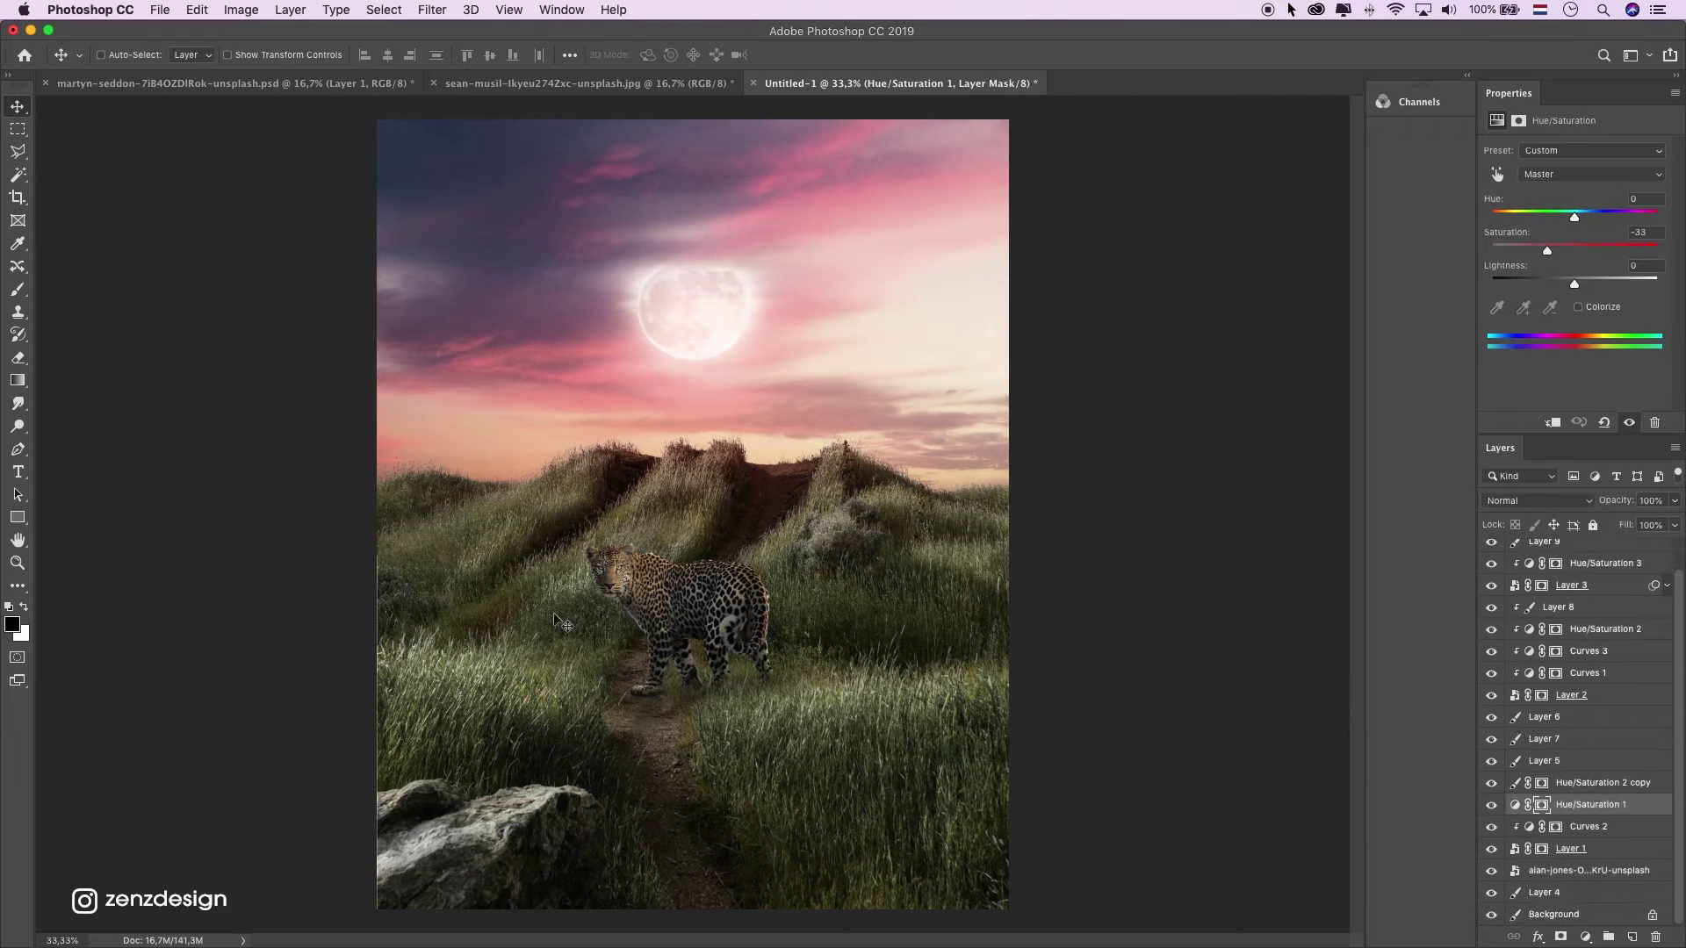
click(1495, 808)
click(1494, 809)
click(1494, 809)
click(1494, 807)
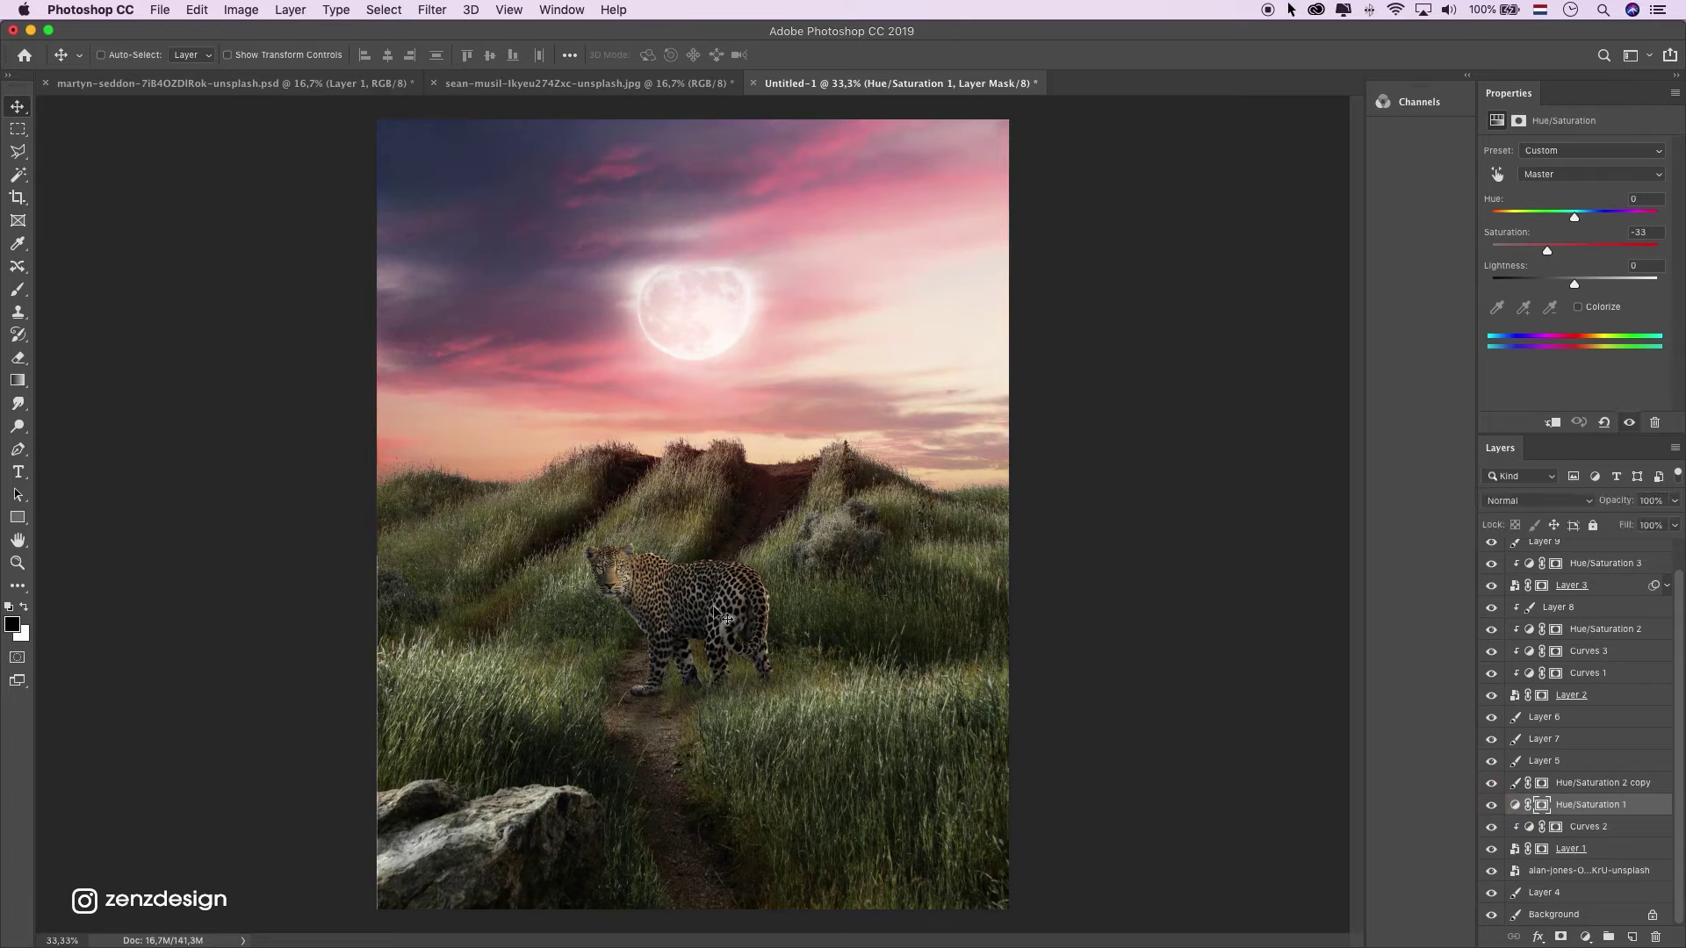
scroll(1654, 743, up, 2)
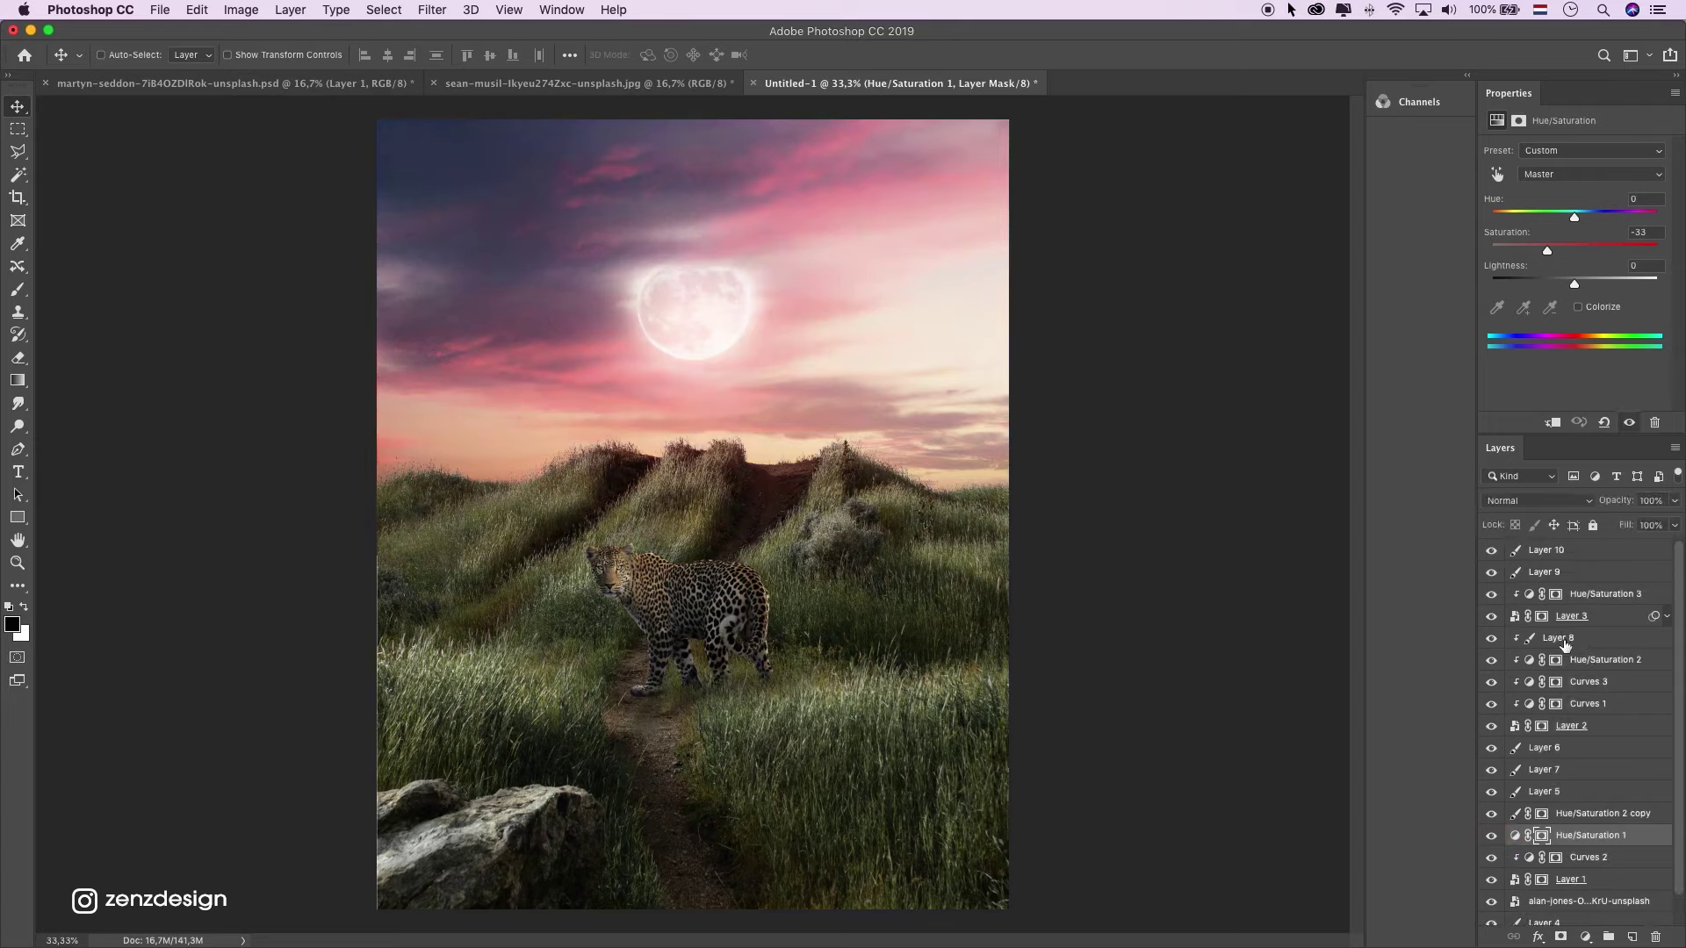
scroll(1564, 646, down, 2)
scroll(1587, 566, up, 2)
Add a new layer on top of the stack and choose the Fog 21 brush from Free Fog Photoshop Brushes 2.
click(1586, 551)
click(1630, 938)
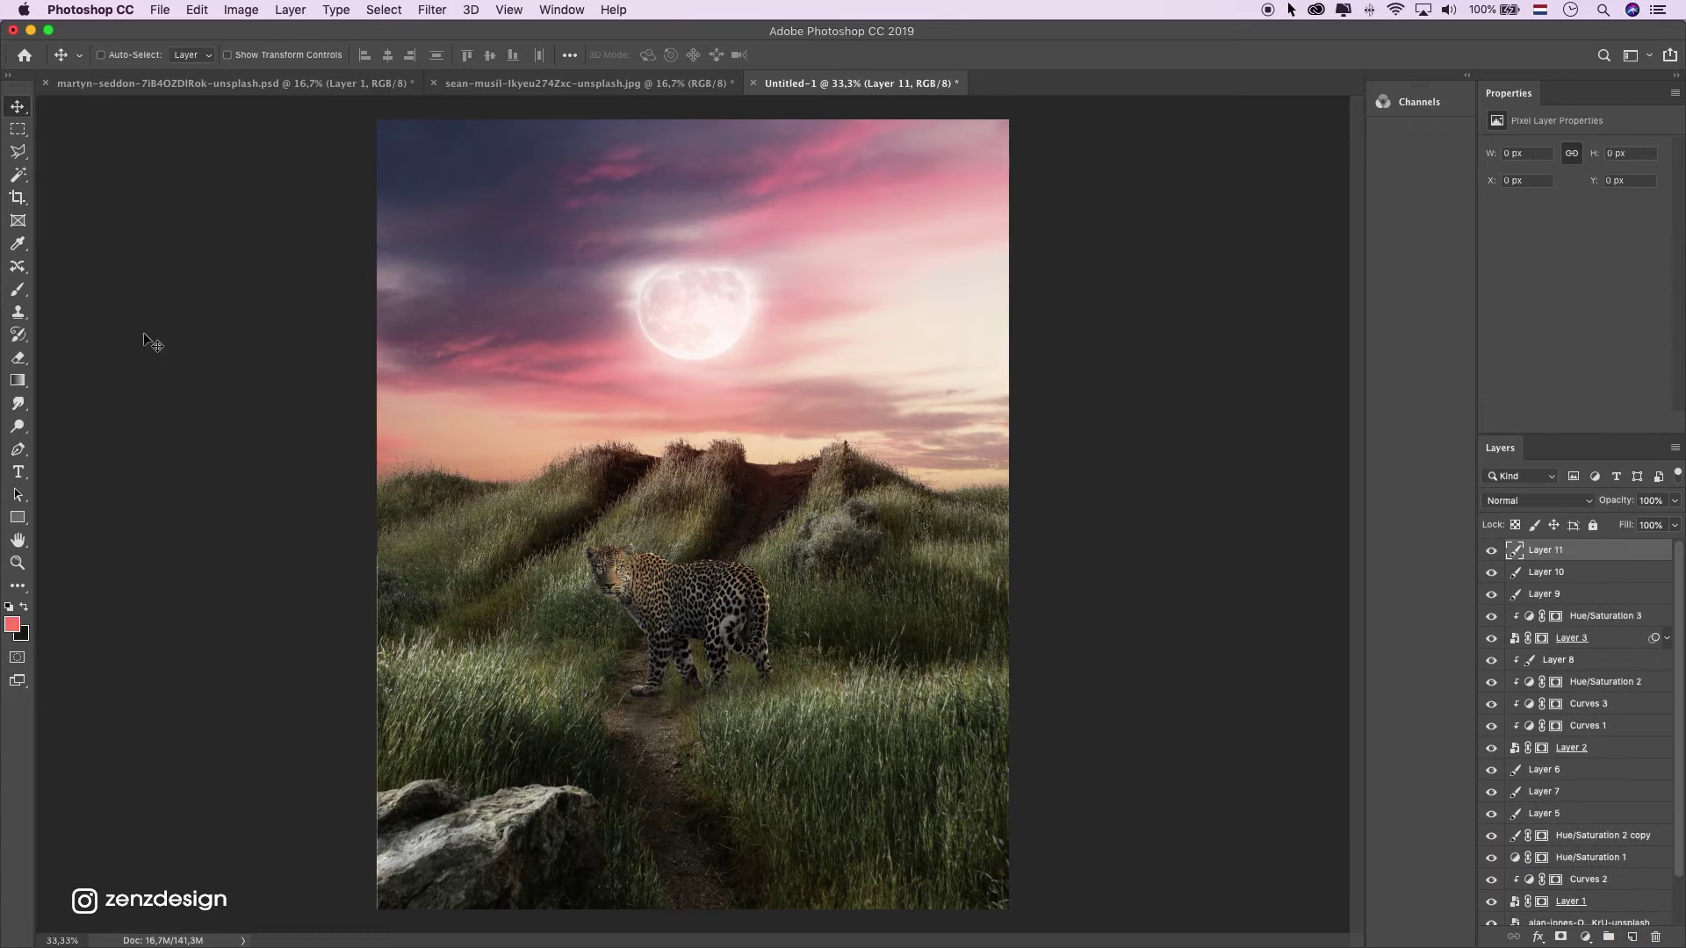
click(18, 289)
click(127, 60)
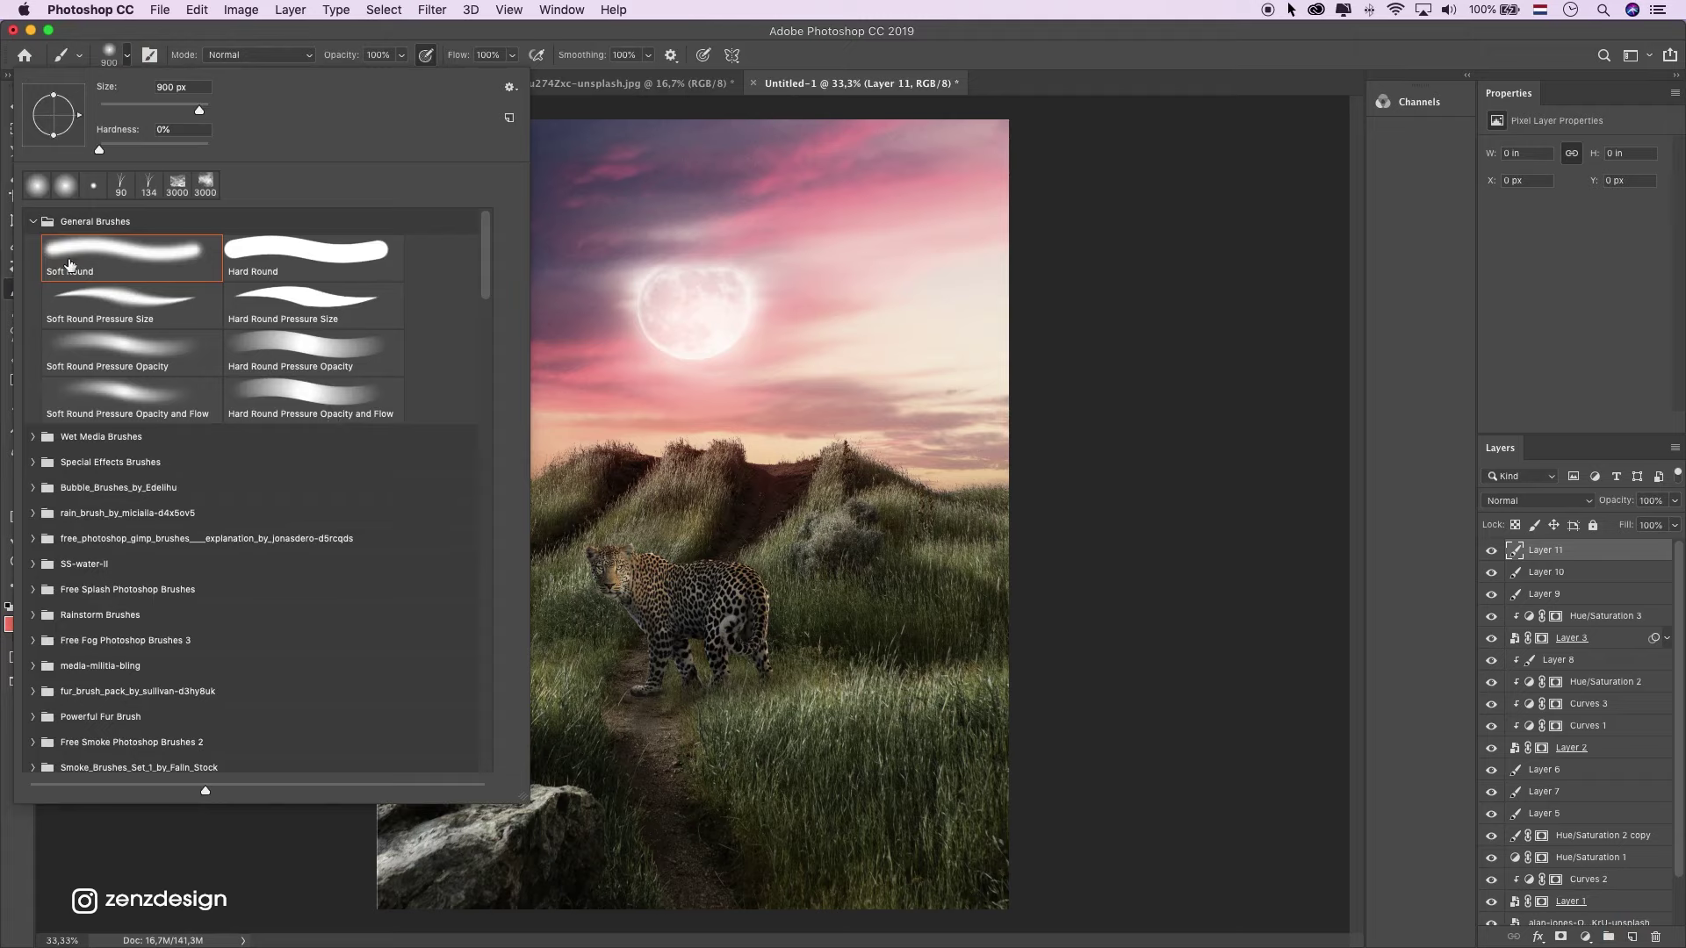
click(33, 221)
click(102, 374)
scroll(126, 540, down, 10)
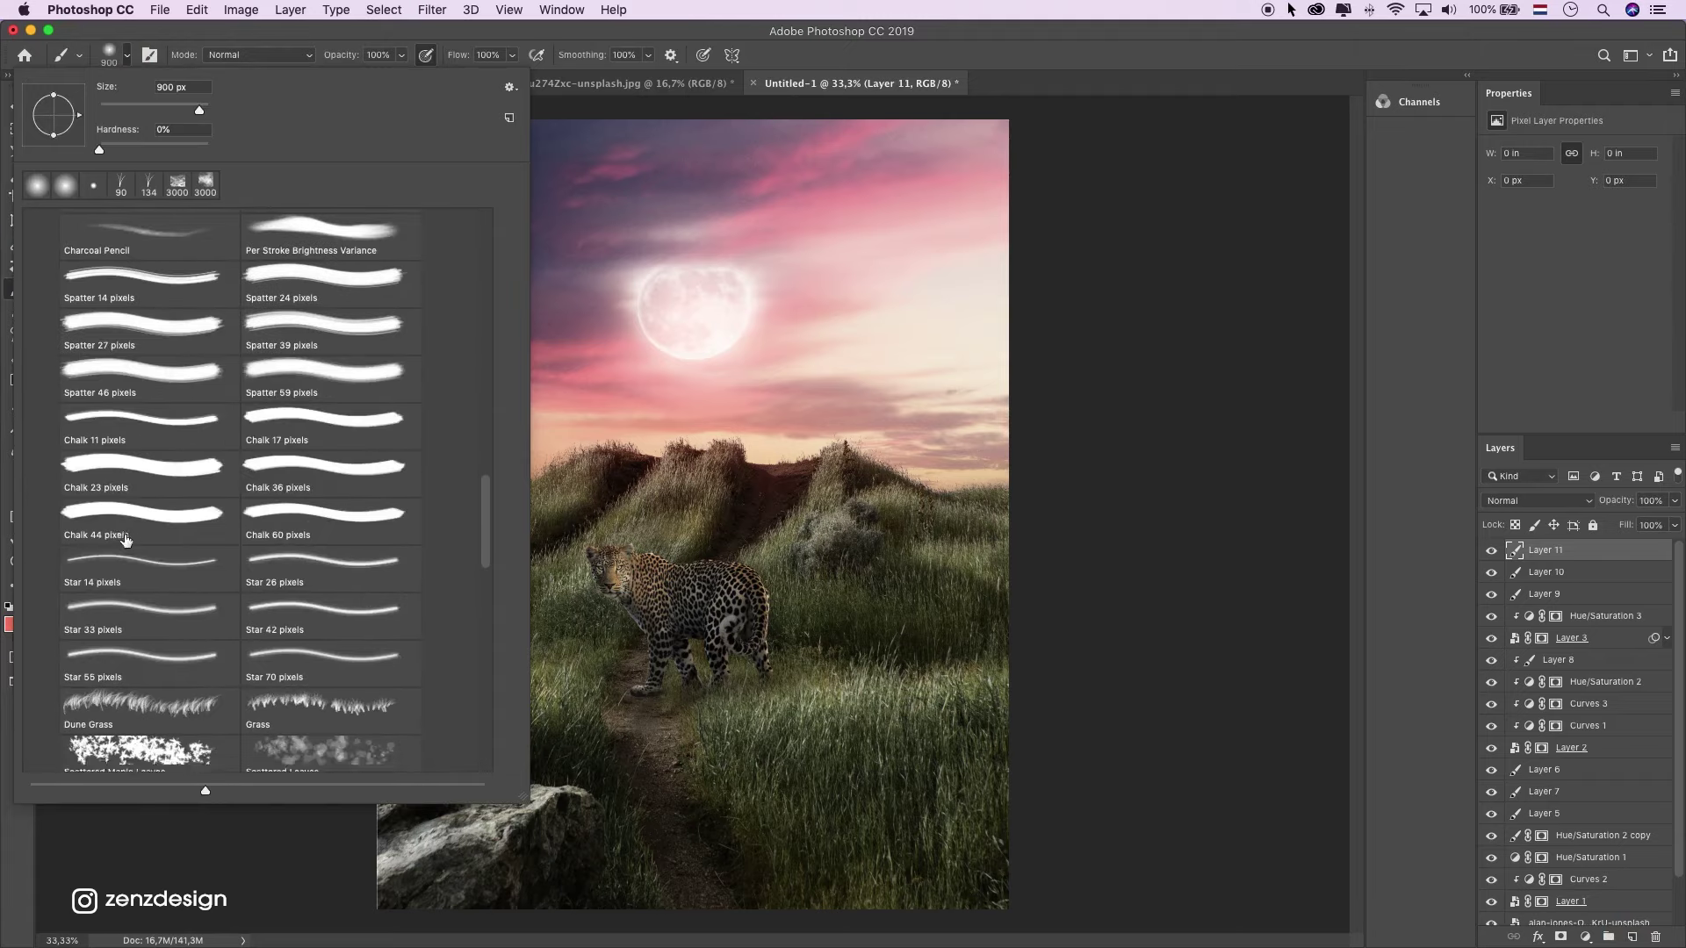
scroll(126, 540, down, 15)
click(33, 759)
scroll(173, 630, down, 10)
click(126, 678)
click(290, 533)
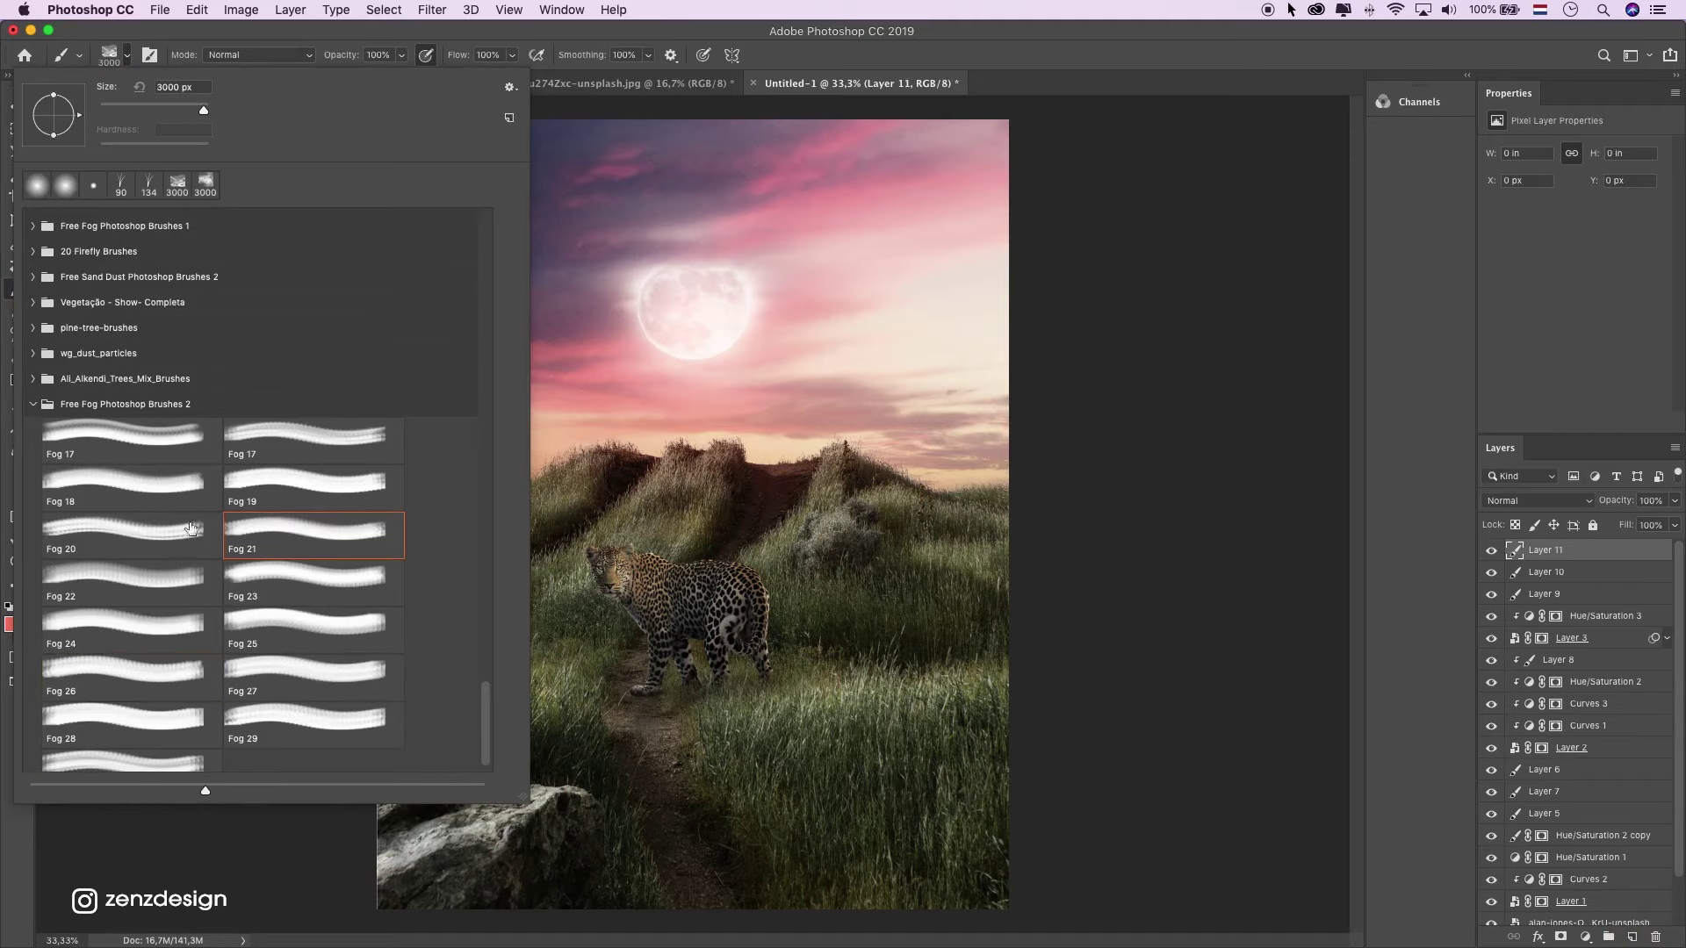
click(767, 32)
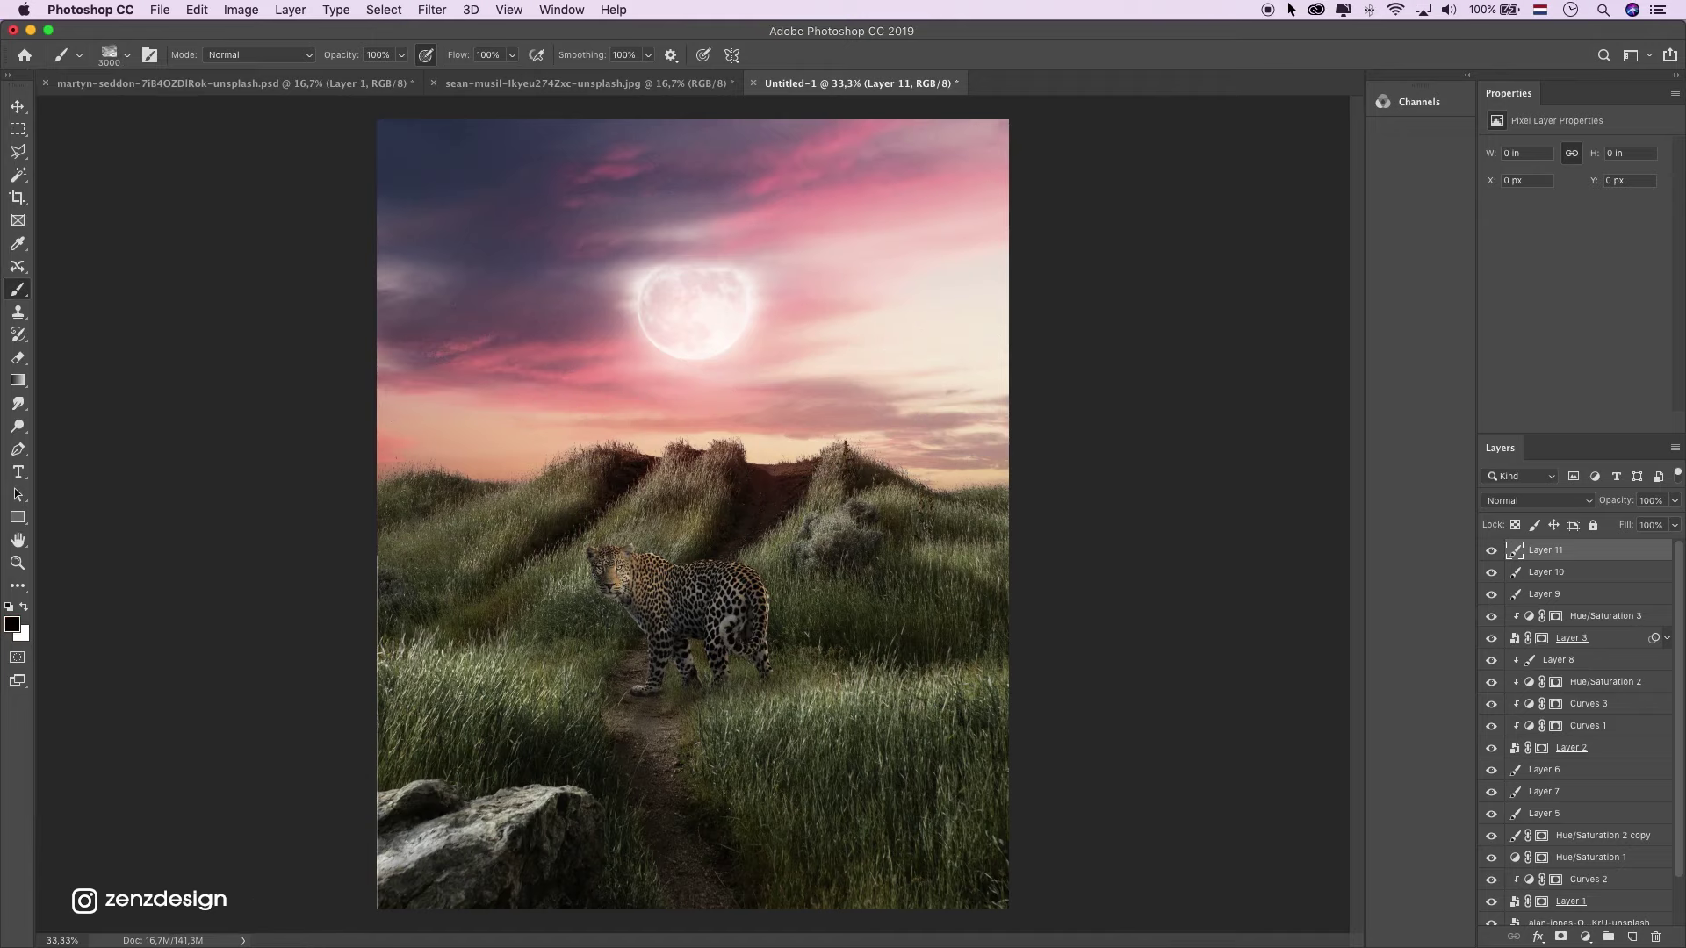
Make white the foreground colour and reduce the fog brush to 2600 px.
key(x)
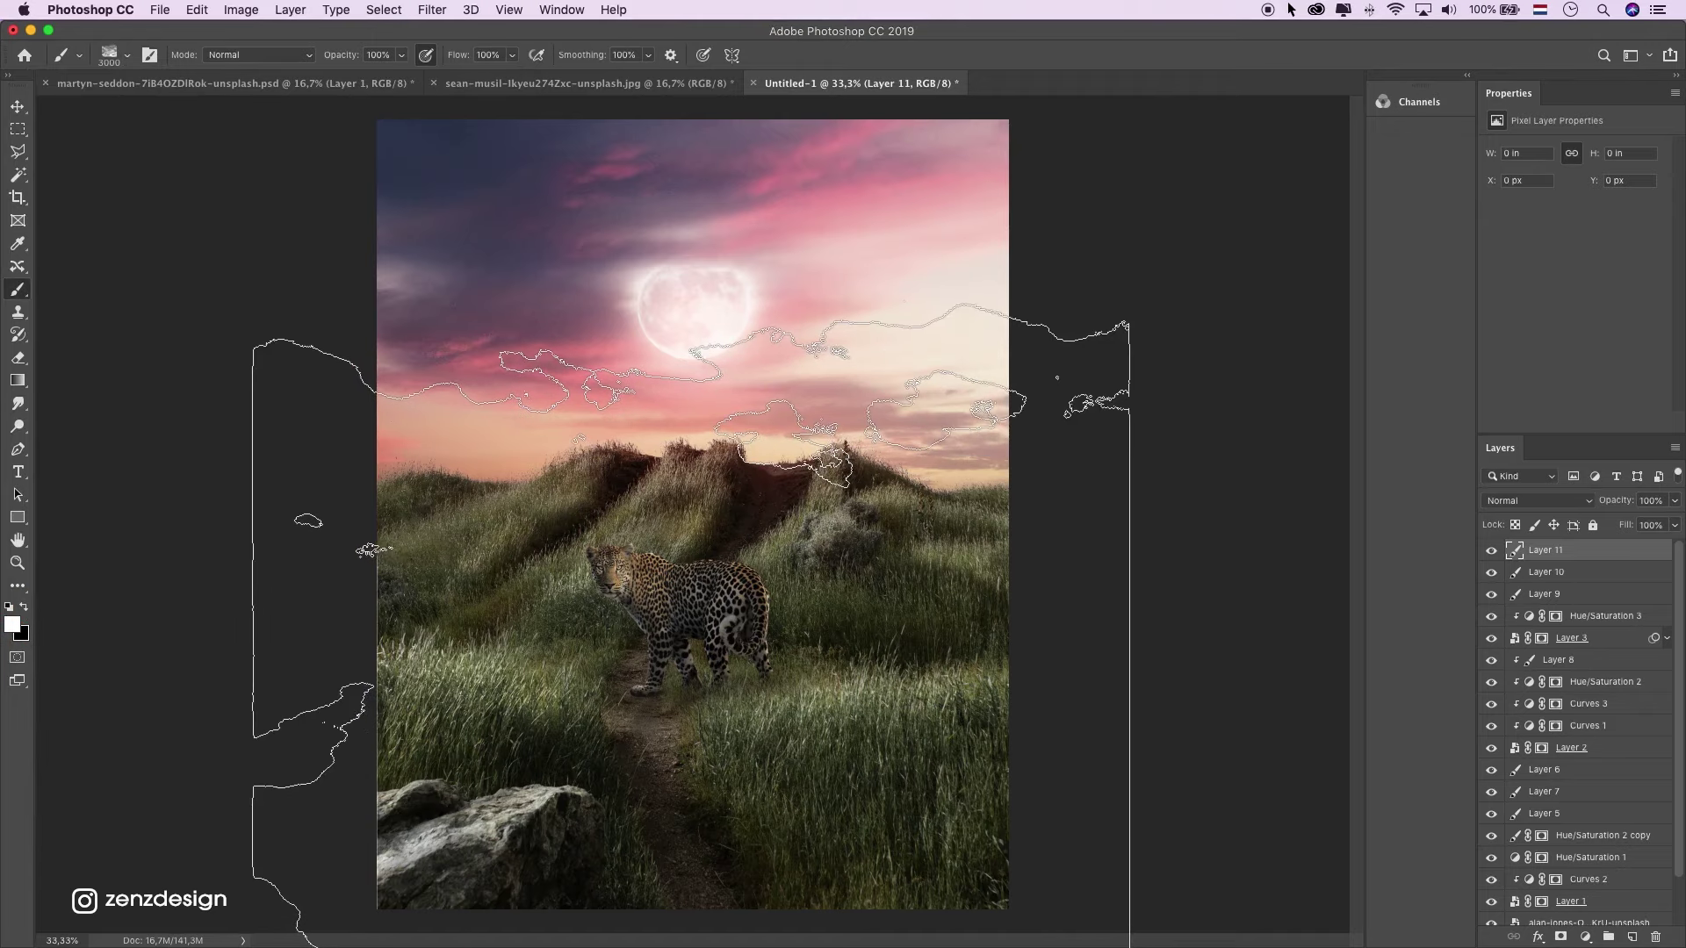
key(bracketleft)
key(bracketleft)
key(bracketleft)
key(bracketleft)
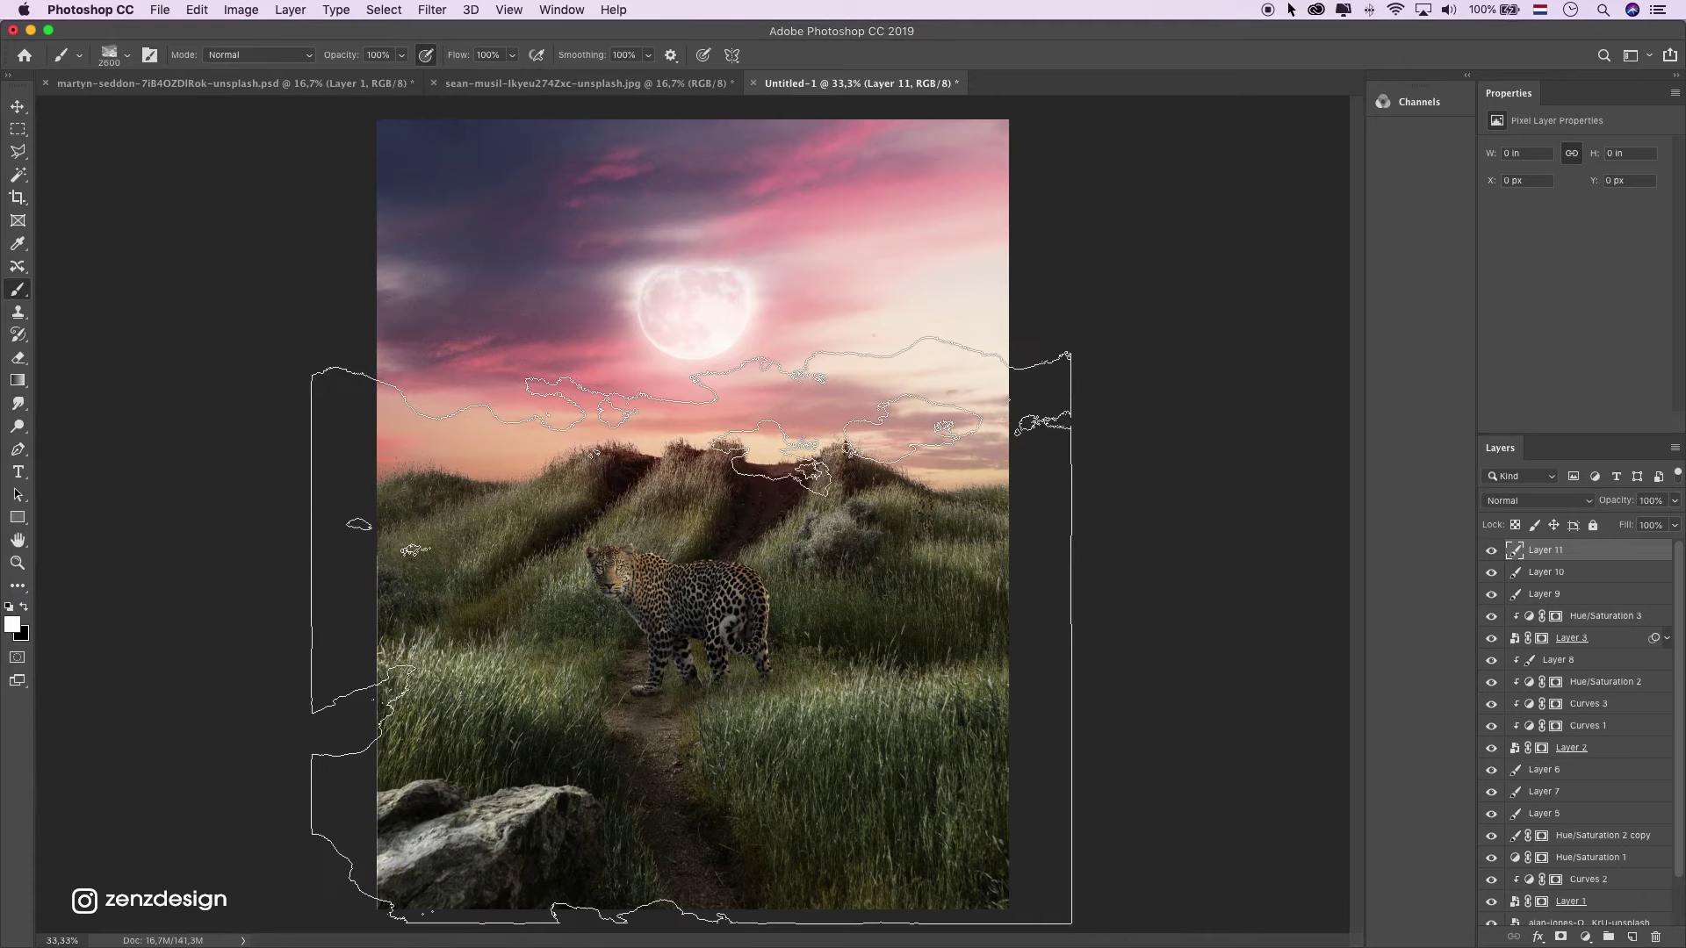
Stamp white fog across the grass with the brush reduced to 2200 px and move the fog up to about Y 203 px.
key(bracketleft)
key(bracketleft)
key(bracketleft)
key(bracketleft)
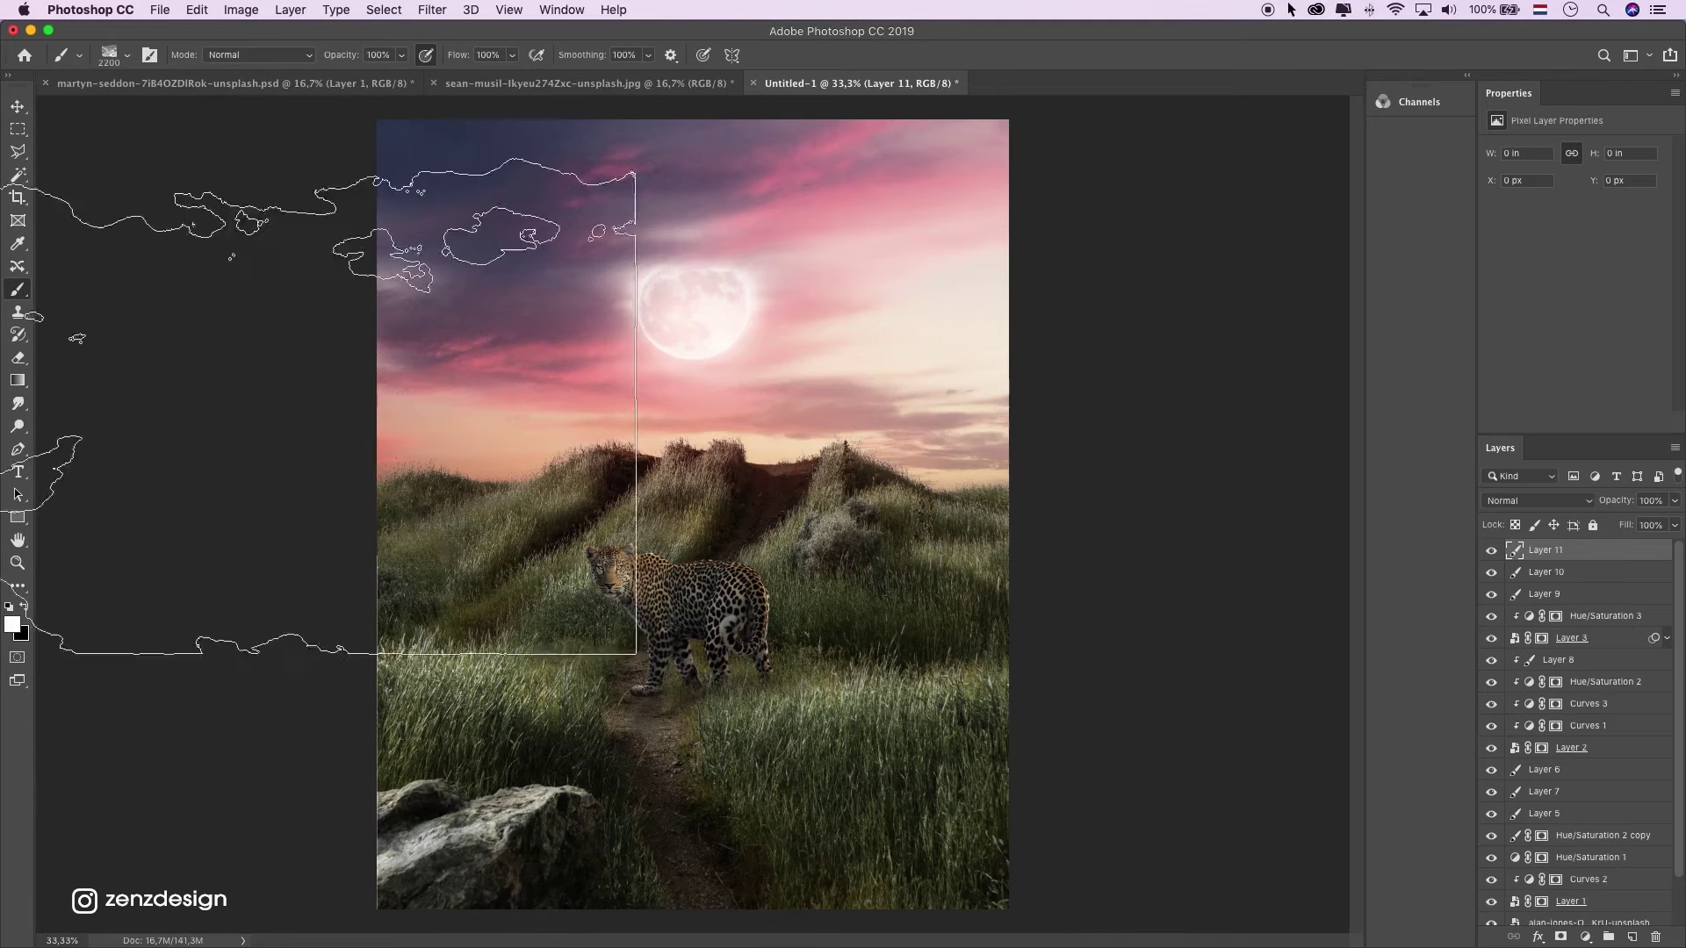
click(693, 544)
key(v)
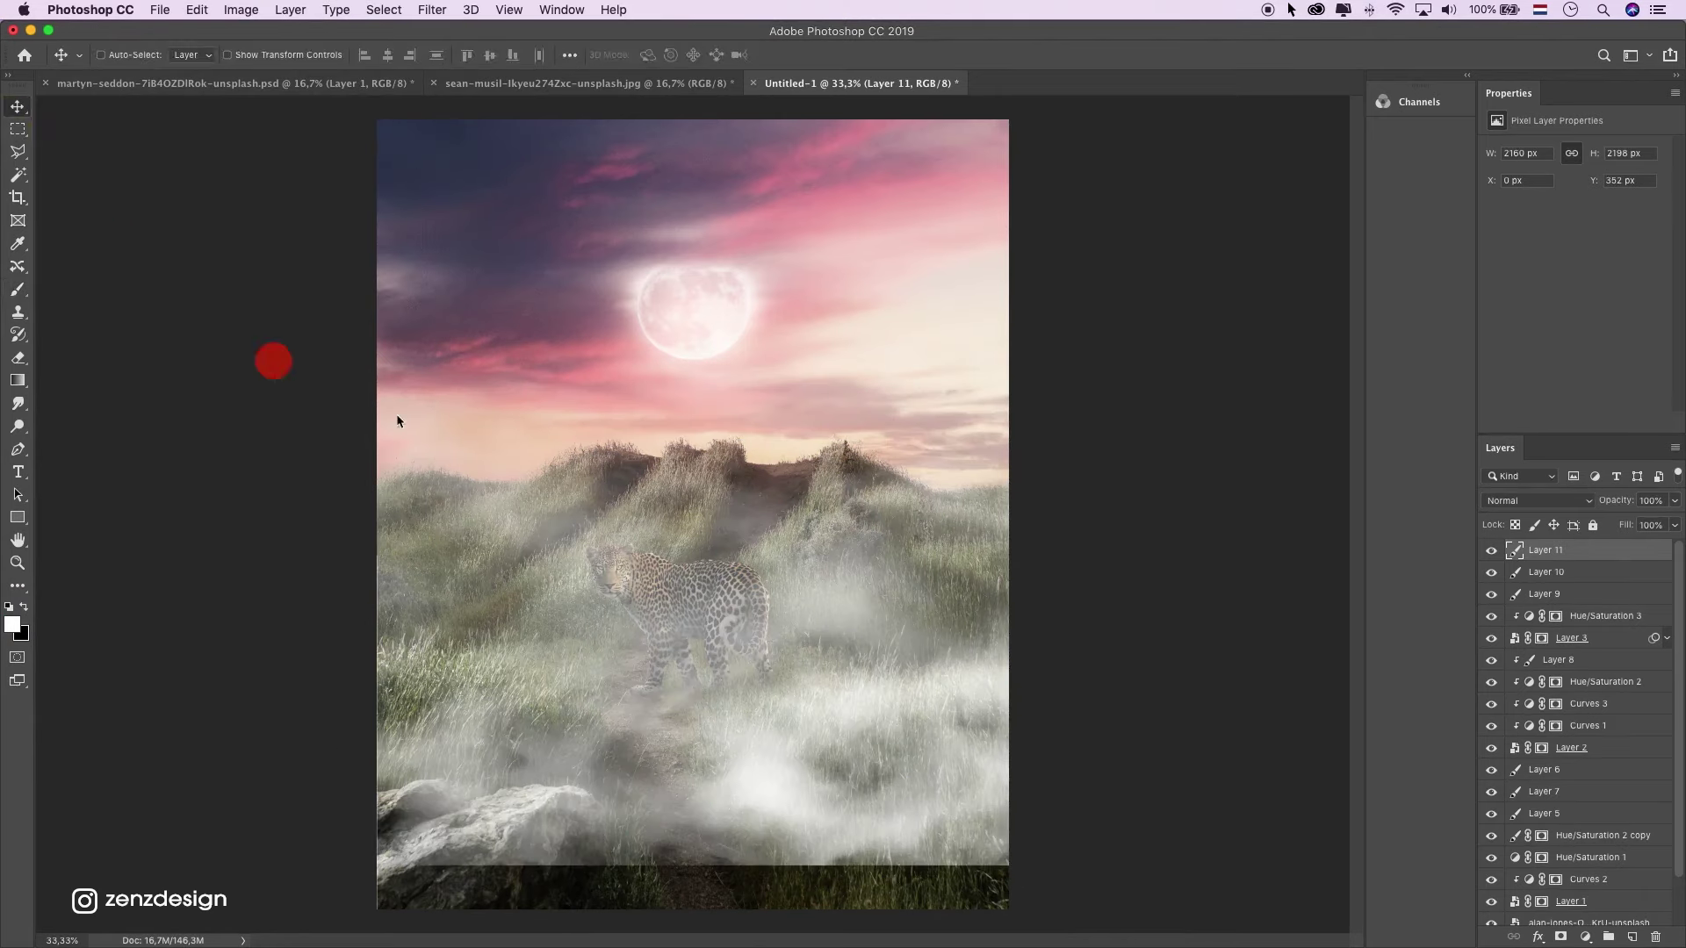
drag(624, 505, 782, 324)
Transform the fog into a wider, flatter band of about 2456 x 1391 px across the leopard and hills.
key(ctrl+t)
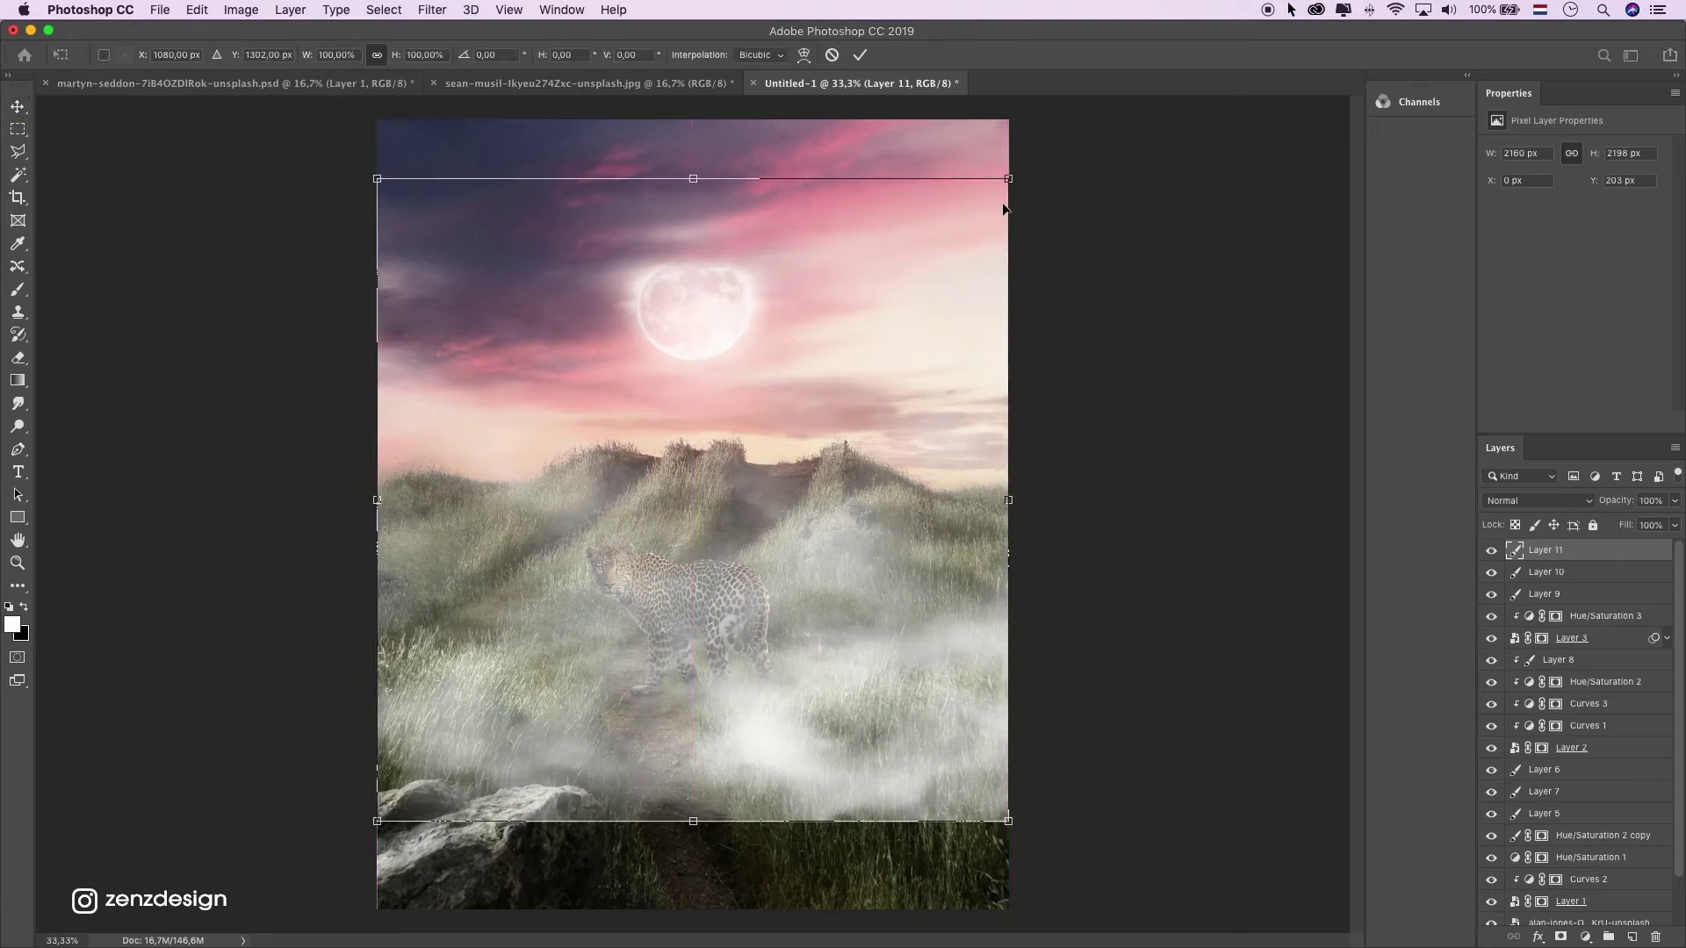
drag(1005, 178, 873, 392)
drag(864, 500, 1050, 500)
drag(713, 682, 740, 747)
key(Return)
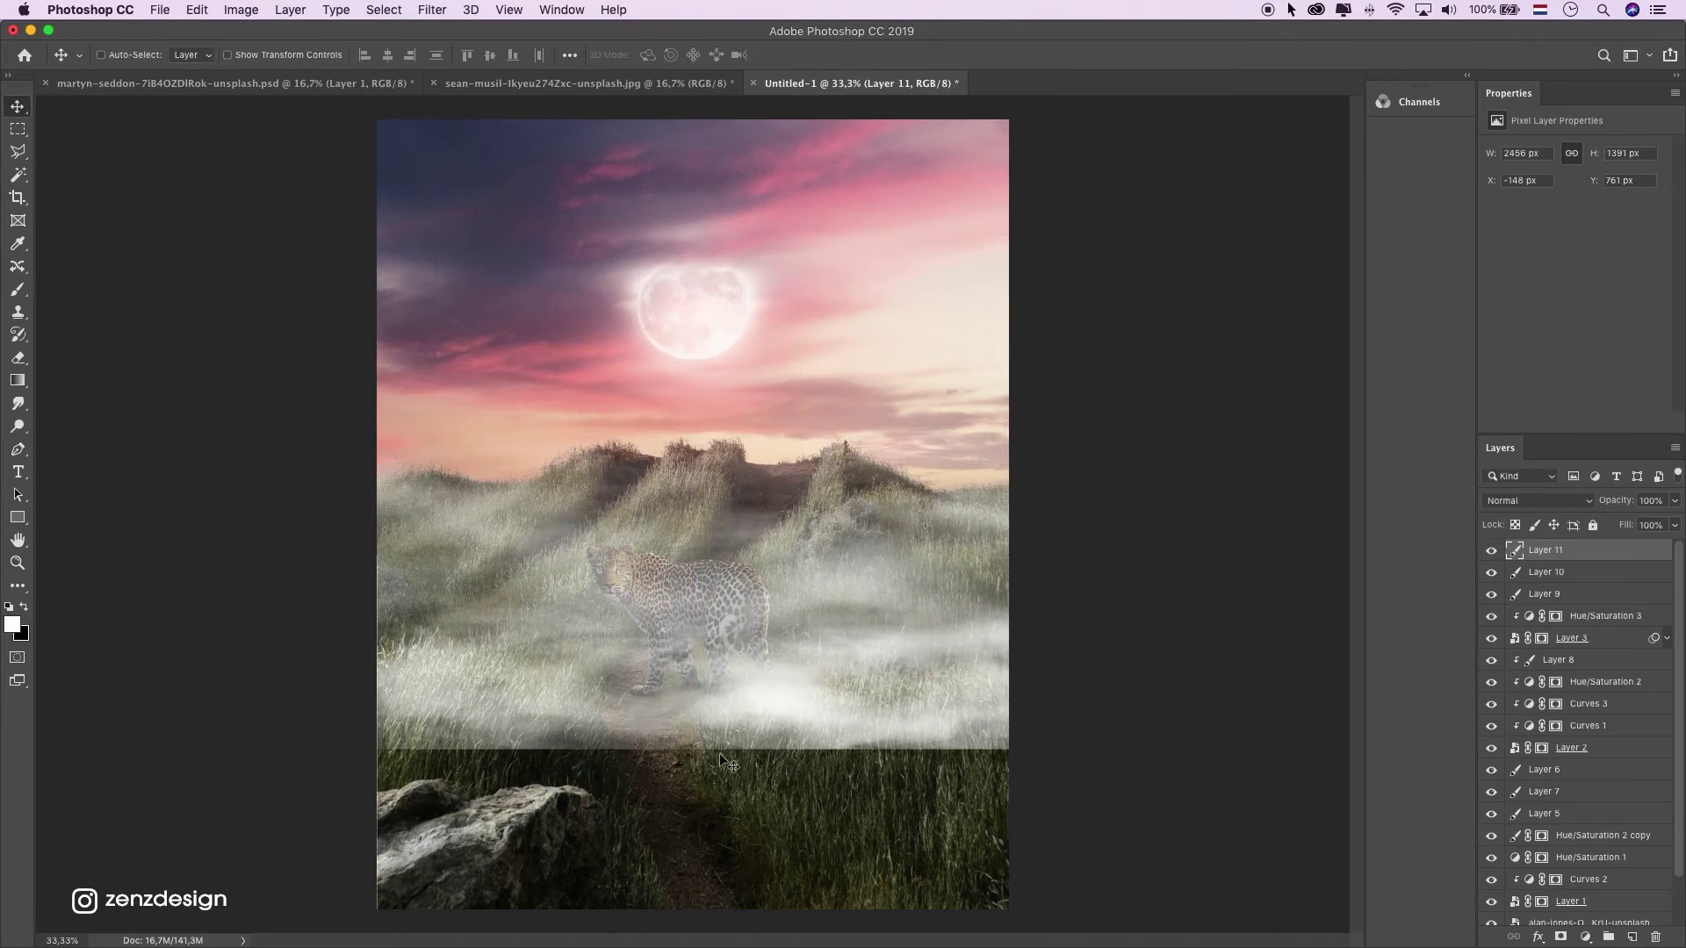
Try moving the fog layer lower in the stack, undo it, and shift the fog up to about Y 711 px.
drag(1534, 567, 1578, 782)
key(super+z)
mouse_move(797, 481)
mouse_down()
mouse_move(801, 444)
mouse_move(798, 467)
mouse_up()
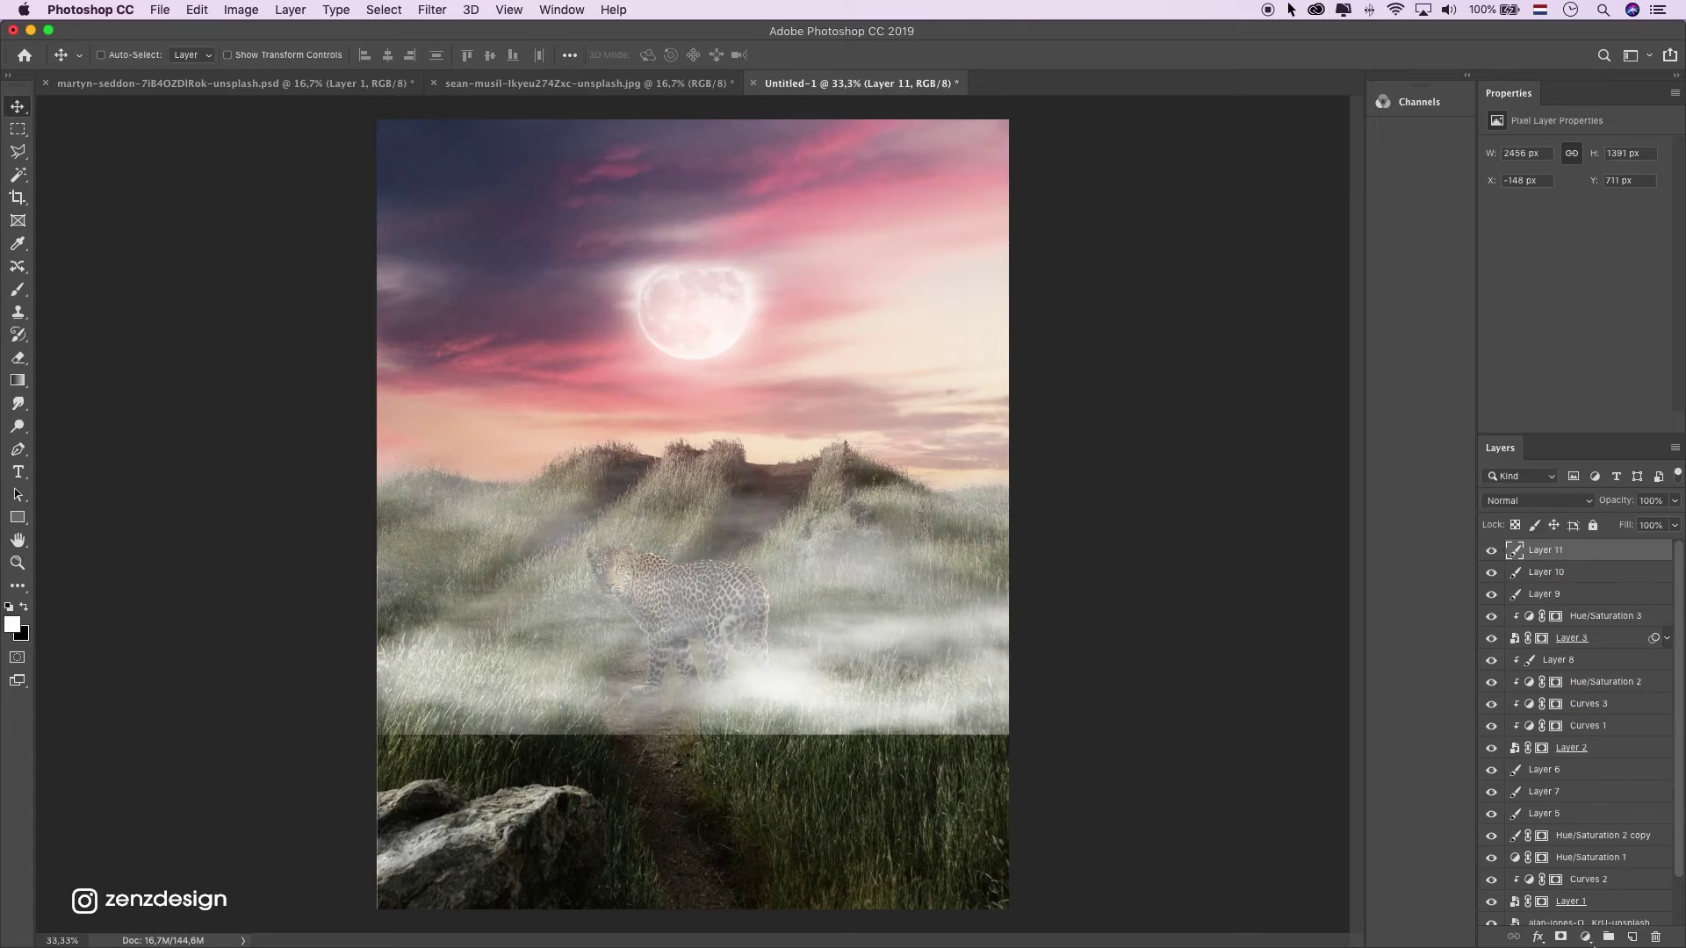
Add a layer mask to the fog layer and paint black with an enlarged brush to hide the fog's hard lower edge.
click(1559, 938)
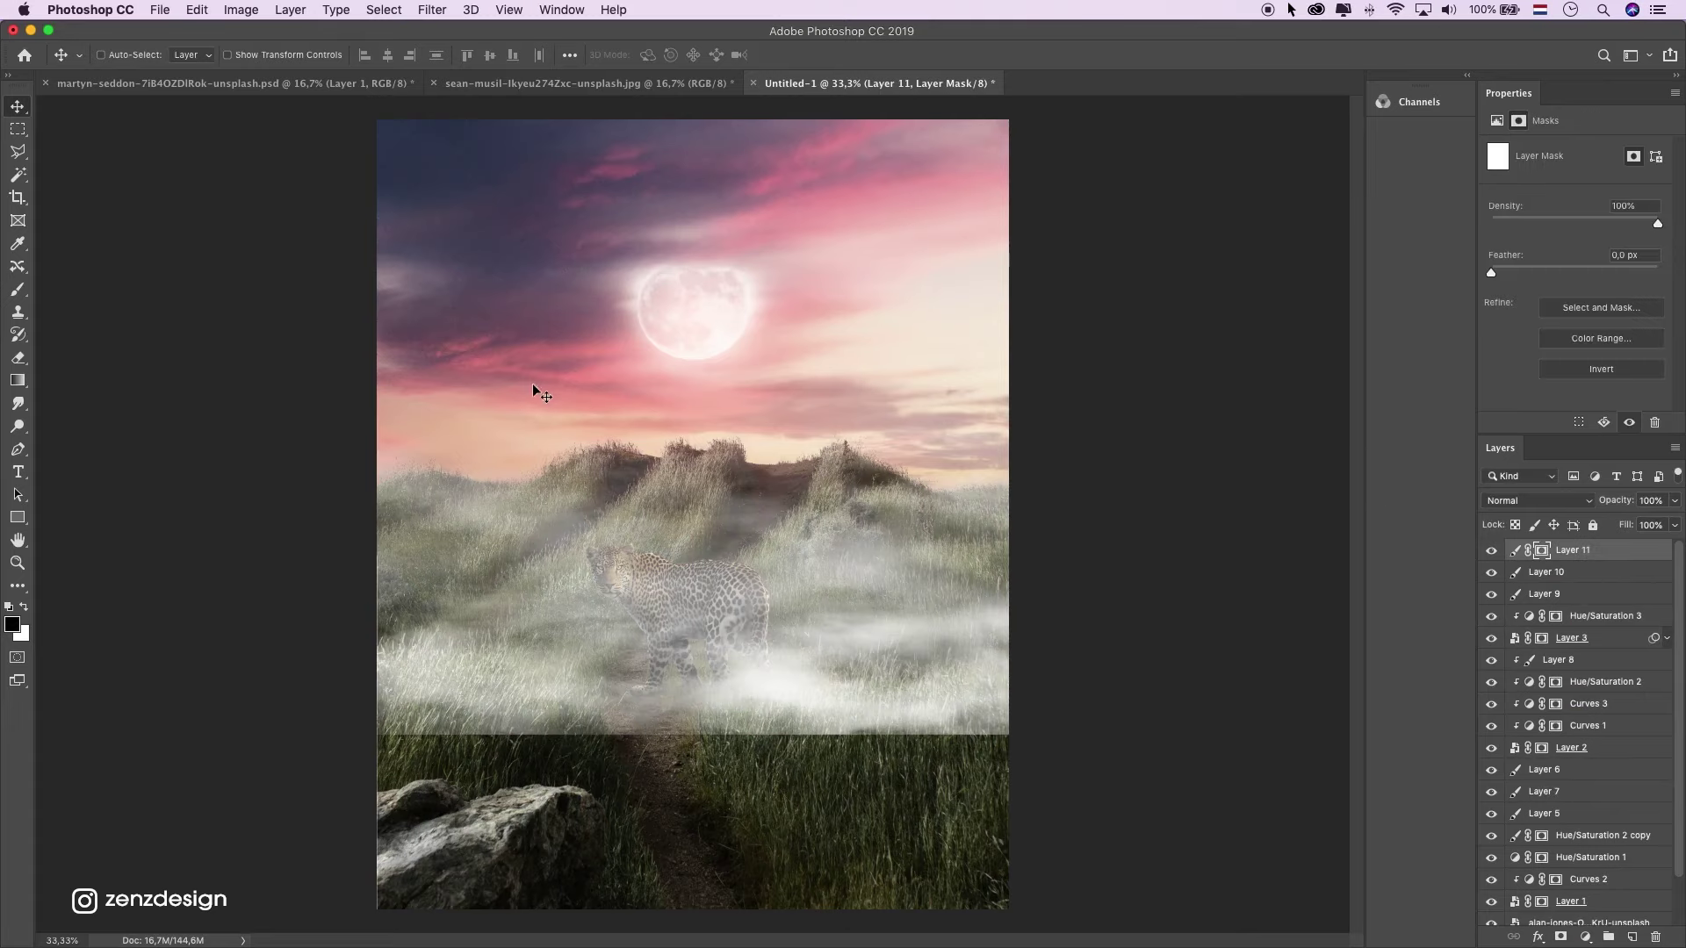
click(18, 290)
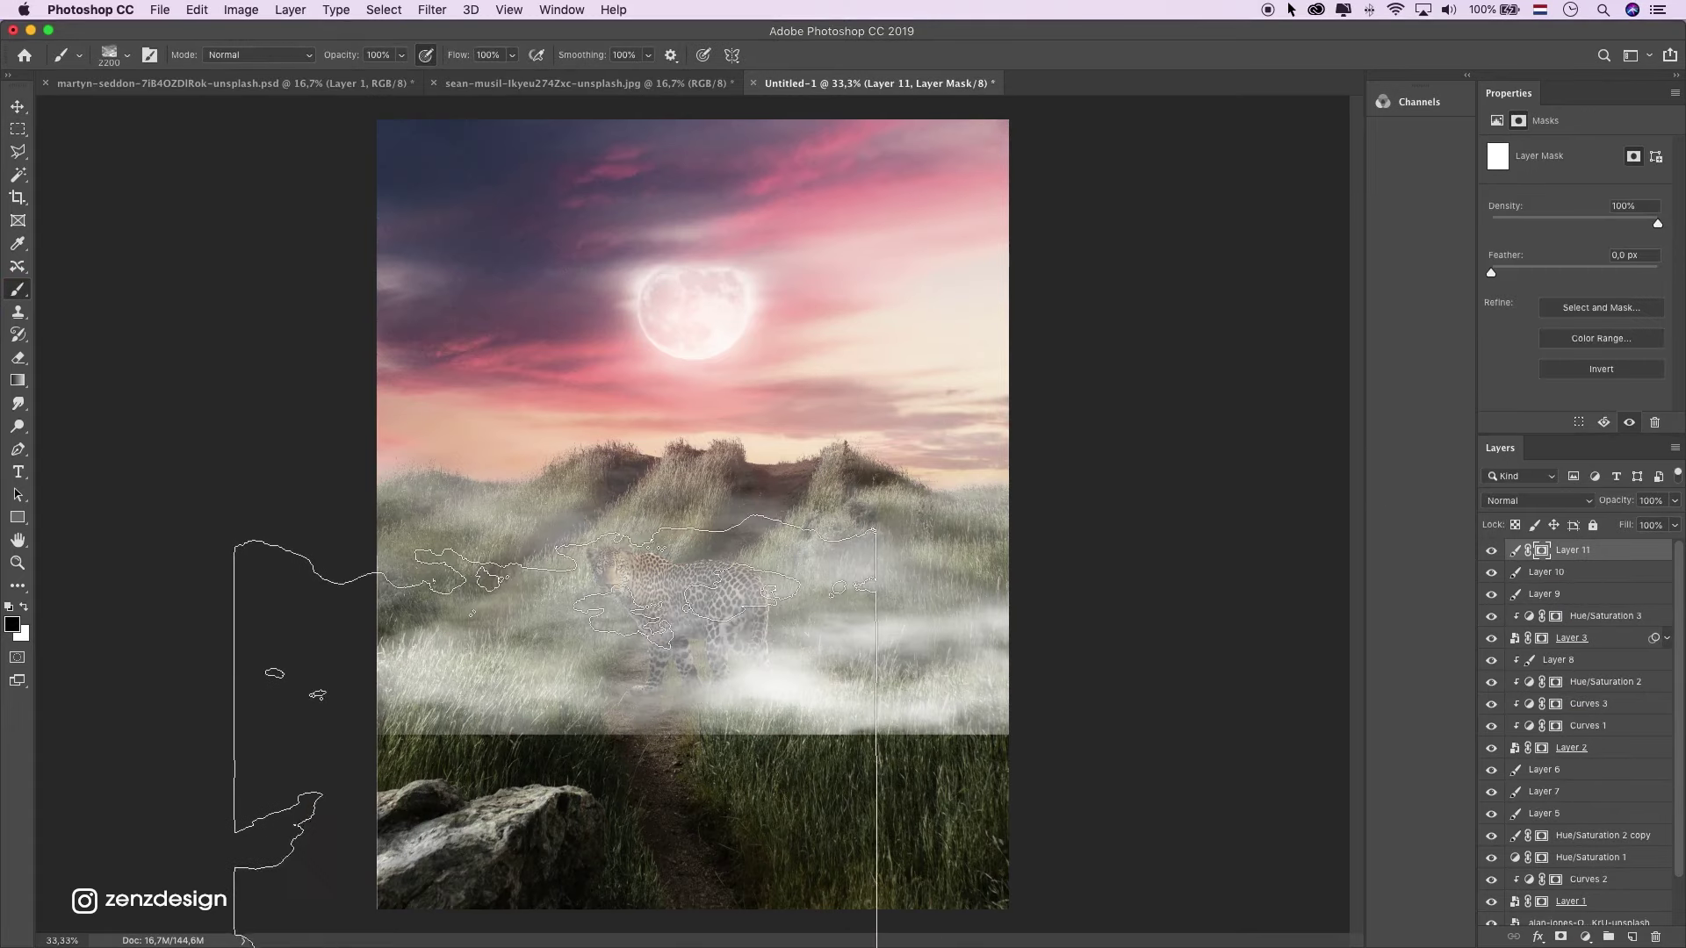
click(659, 715)
key(super+z)
key(])
click(696, 699)
Mask out the remaining fog over the leopard and lower grass with a larger black brush, undoing the last stroke.
key(])
click(688, 767)
click(693, 773)
click(703, 809)
click(514, 810)
mouse_move(514, 809)
mouse_down()
mouse_move(749, 802)
mouse_move(501, 688)
mouse_move(658, 658)
mouse_up()
key(super+z)
Move the masked fog up over the distant hills and place a duplicate of it lower, across the grass beside the leopard.
click(18, 106)
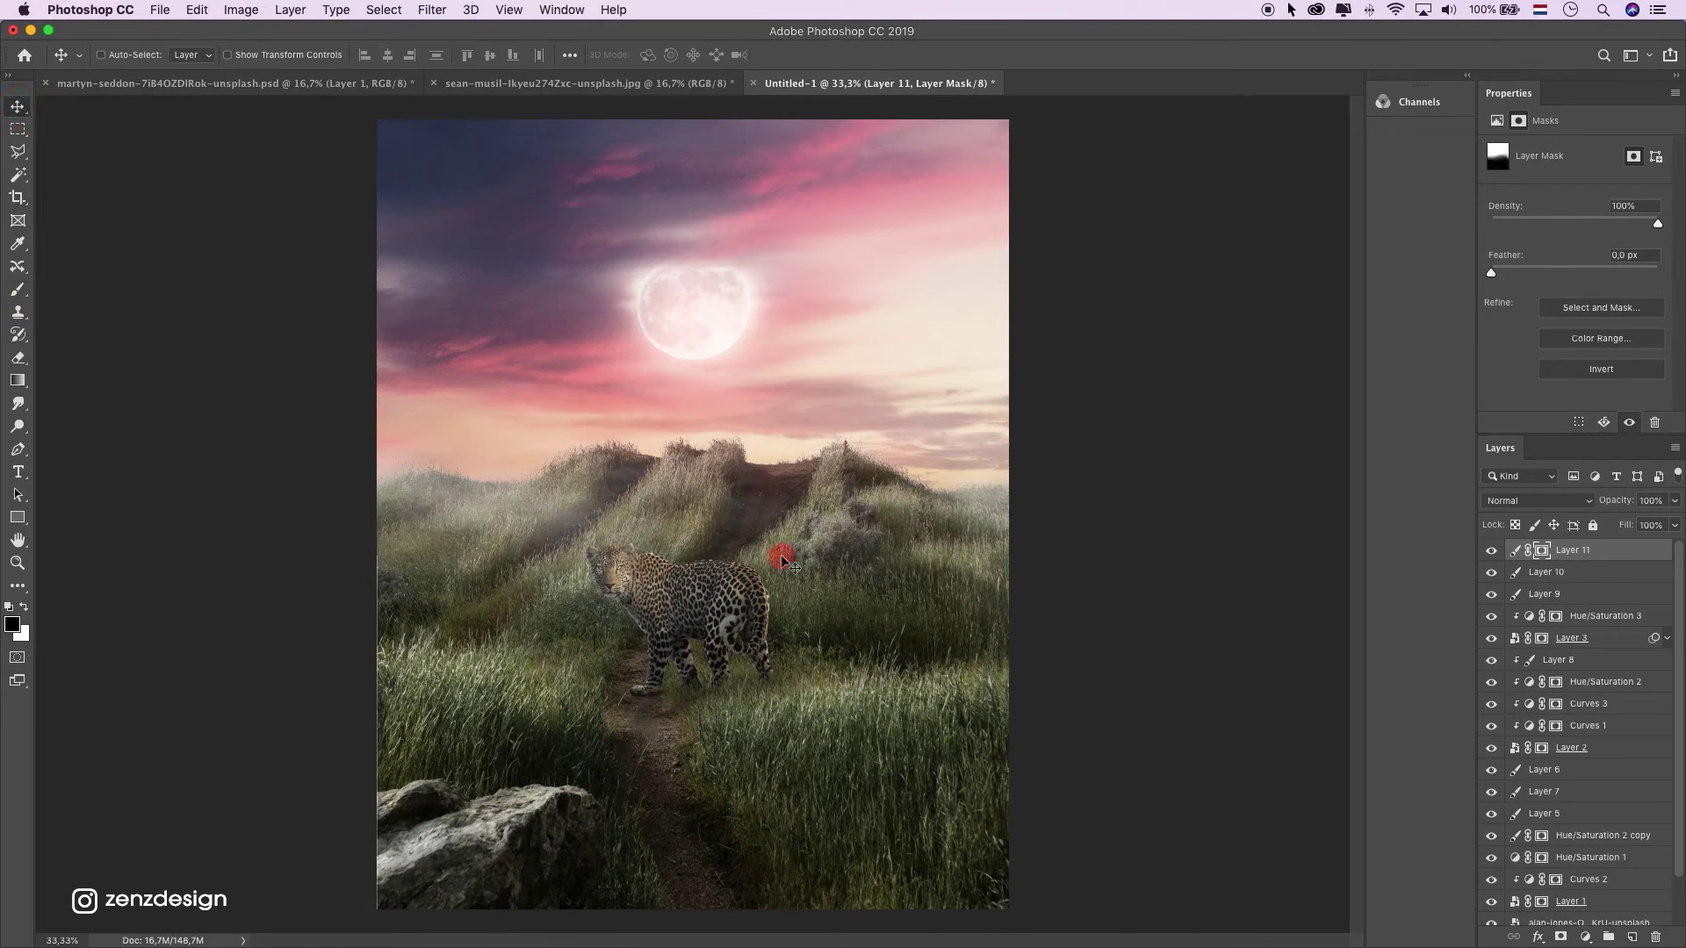
mouse_move(771, 557)
mouse_down()
mouse_move(764, 485)
mouse_move(776, 527)
mouse_move(787, 507)
mouse_up()
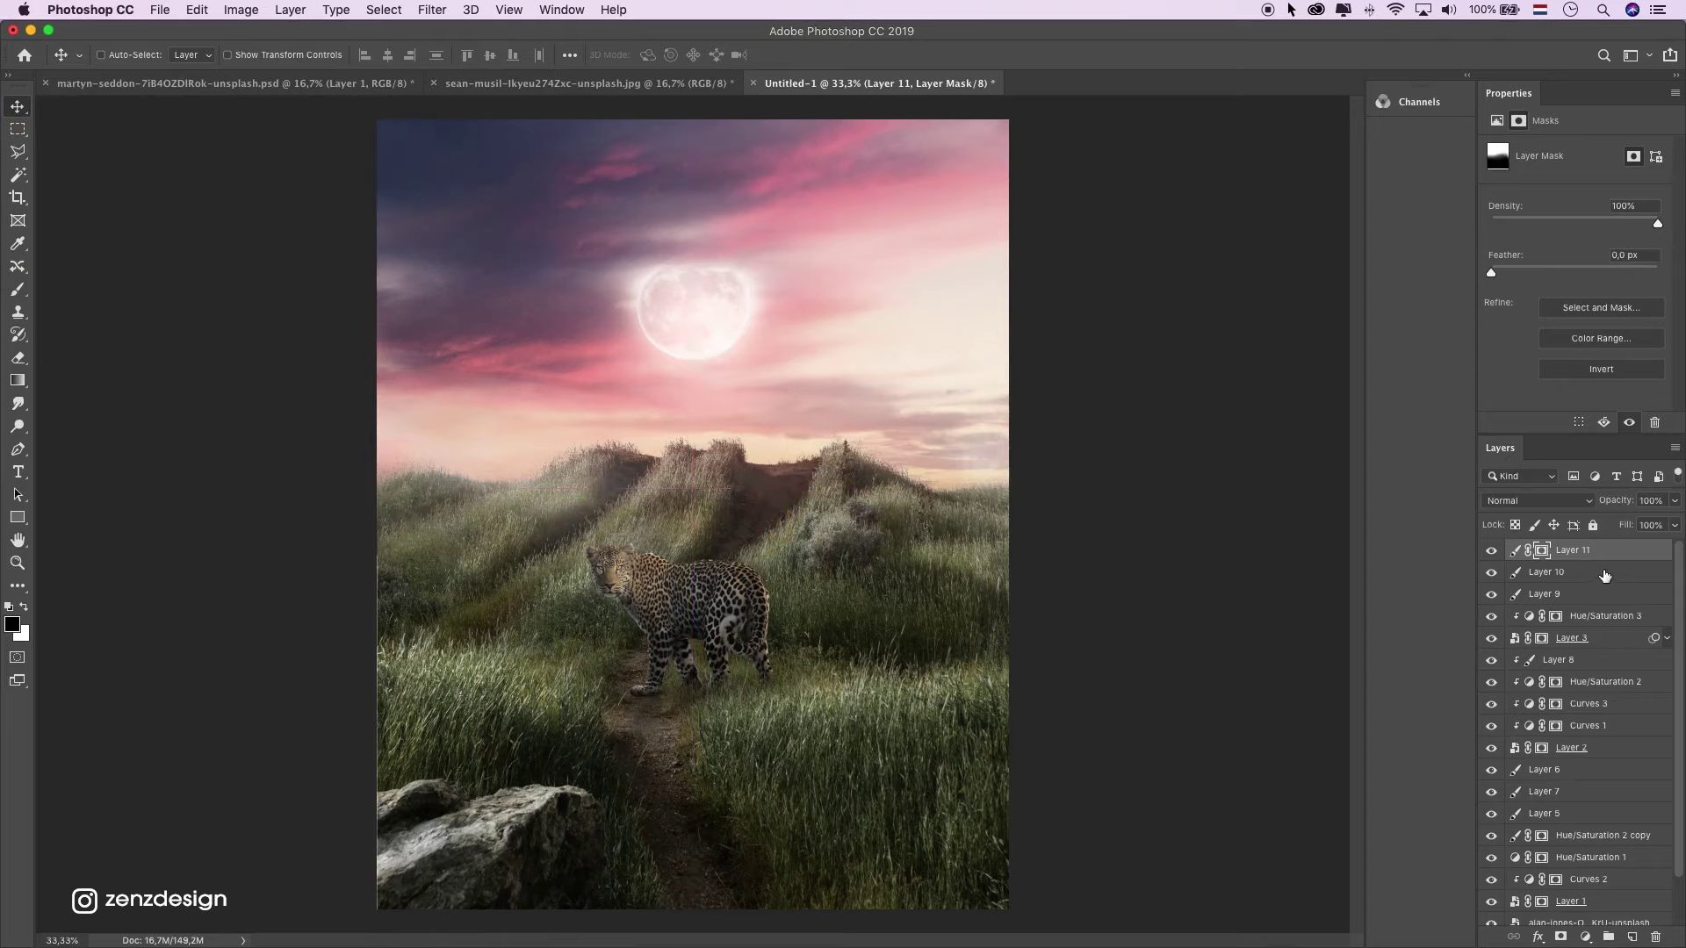
drag(1591, 550, 1633, 937)
drag(899, 369, 931, 614)
Flip the duplicated fog horizontally and reposition it over the grass around the leopard.
click(167, 9)
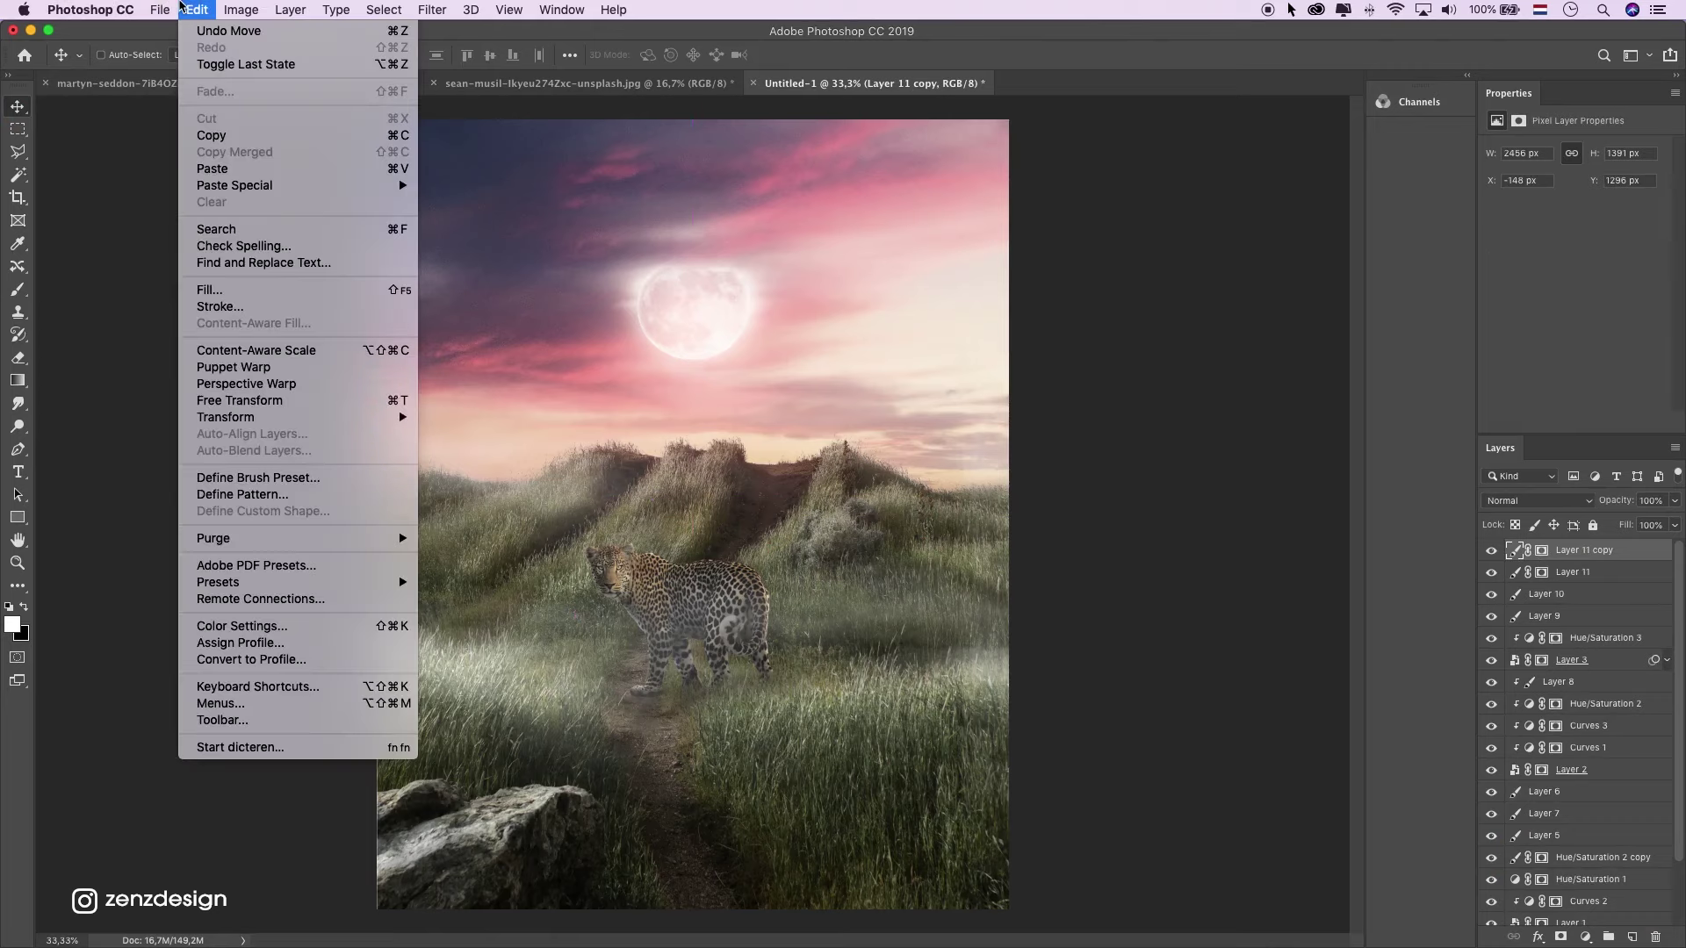
mouse_move(197, 10)
mouse_move(225, 417)
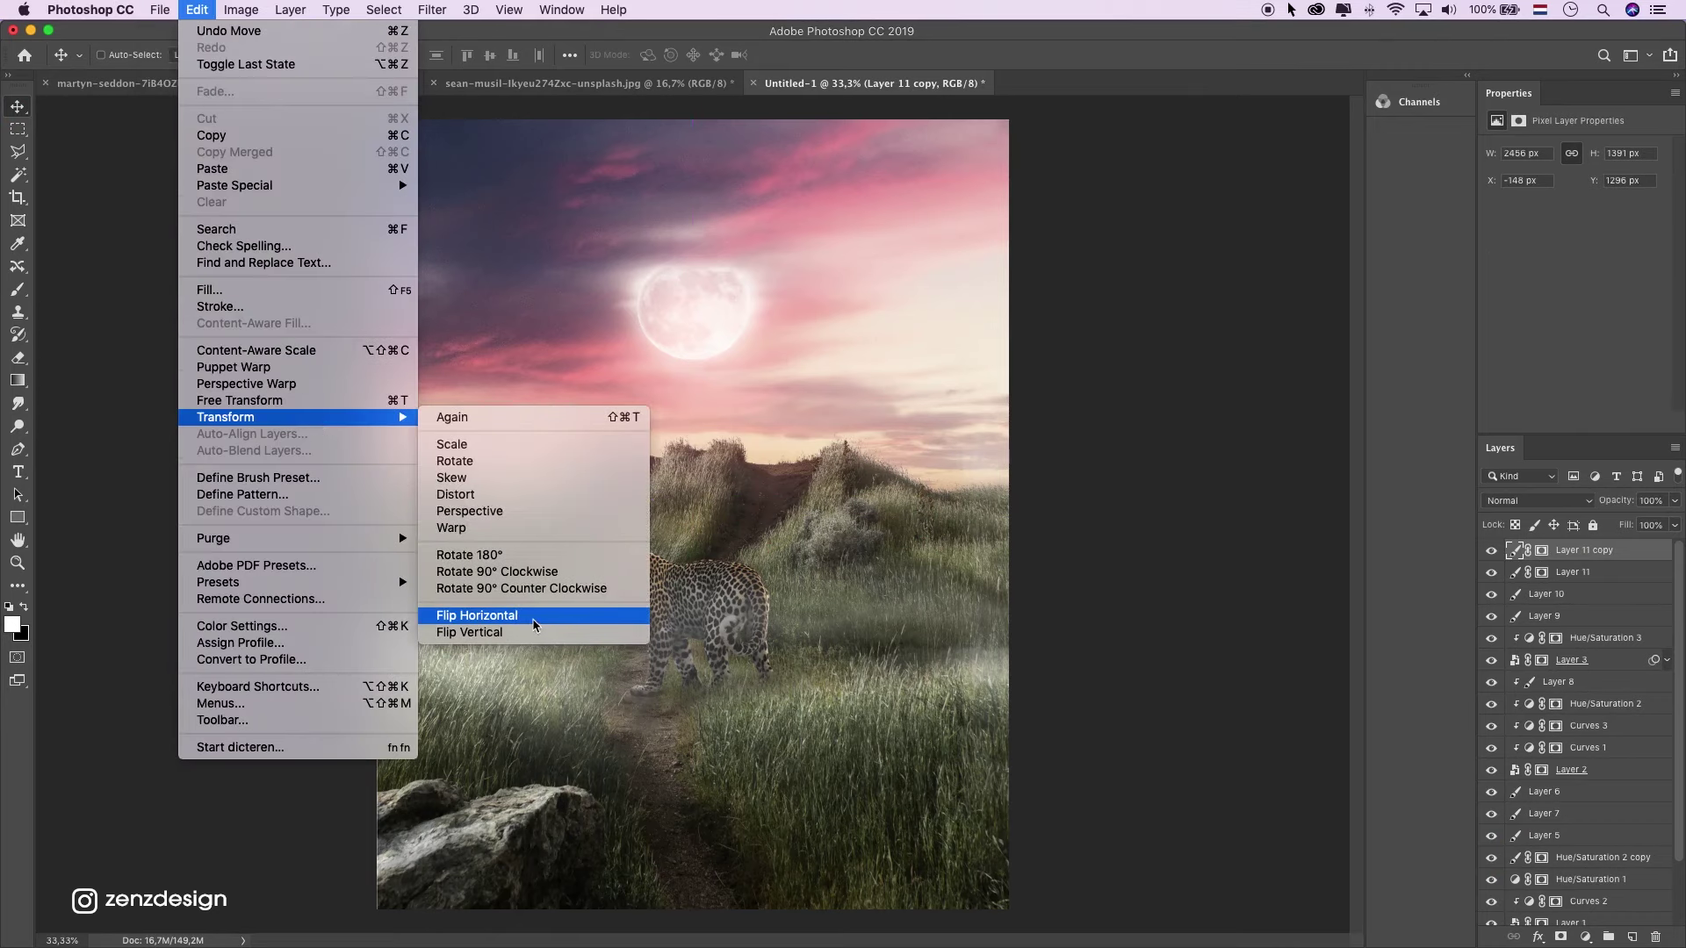
click(534, 624)
drag(704, 506, 772, 548)
Scale the duplicated fog to about 160% and move it down over the foreground grass to about Y 1296 px.
key(ctrl+t)
drag(1053, 533, 1265, 407)
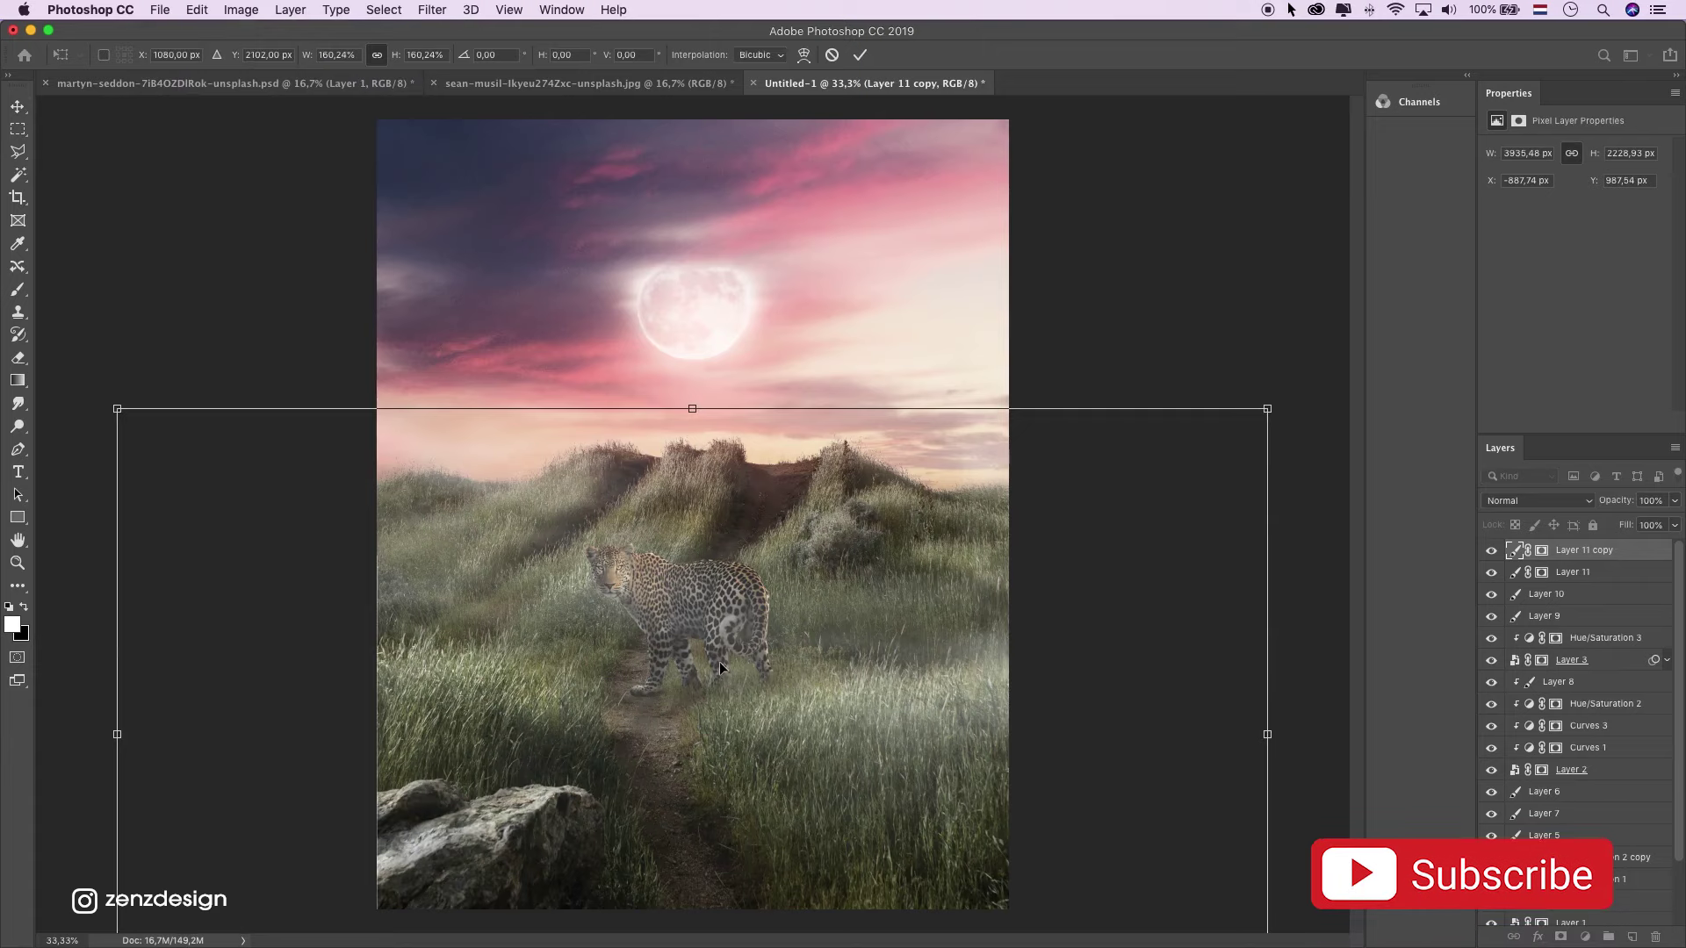
key(Return)
drag(771, 535, 790, 630)
drag(1073, 587, 1089, 581)
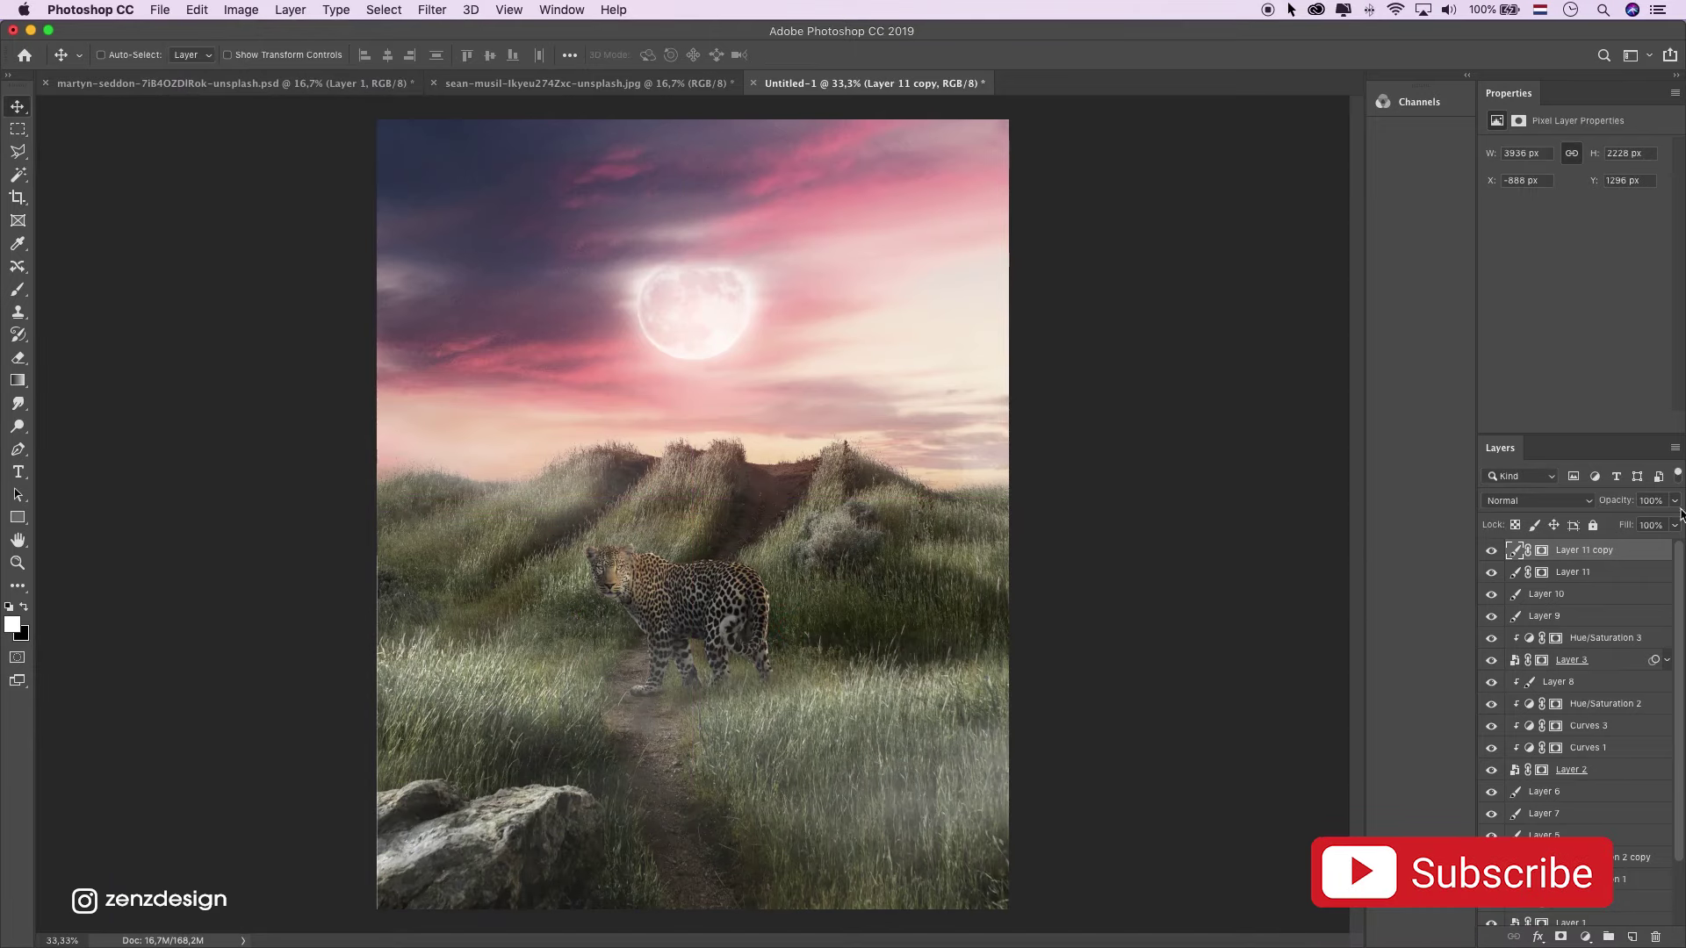